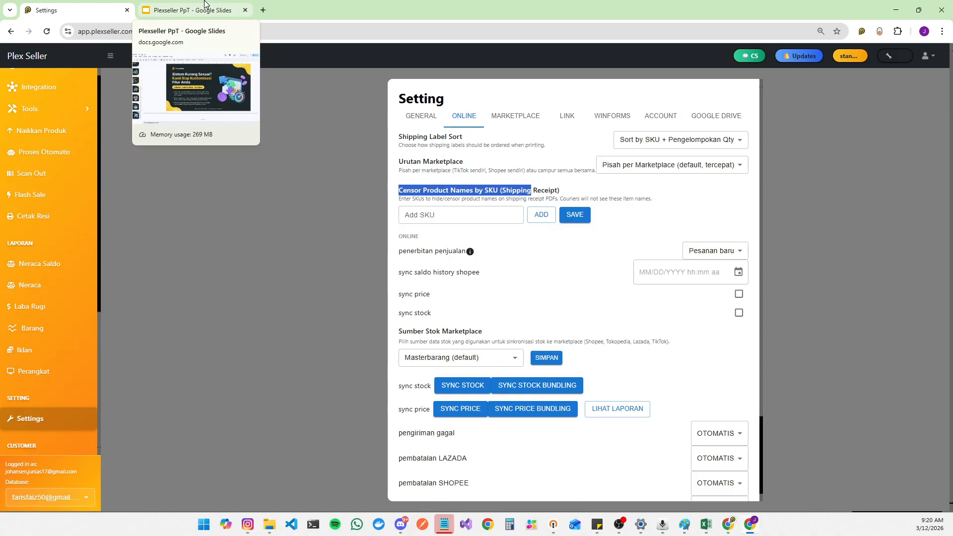
Step: Open the product master list and switch the active database to another store account
click(205, 6)
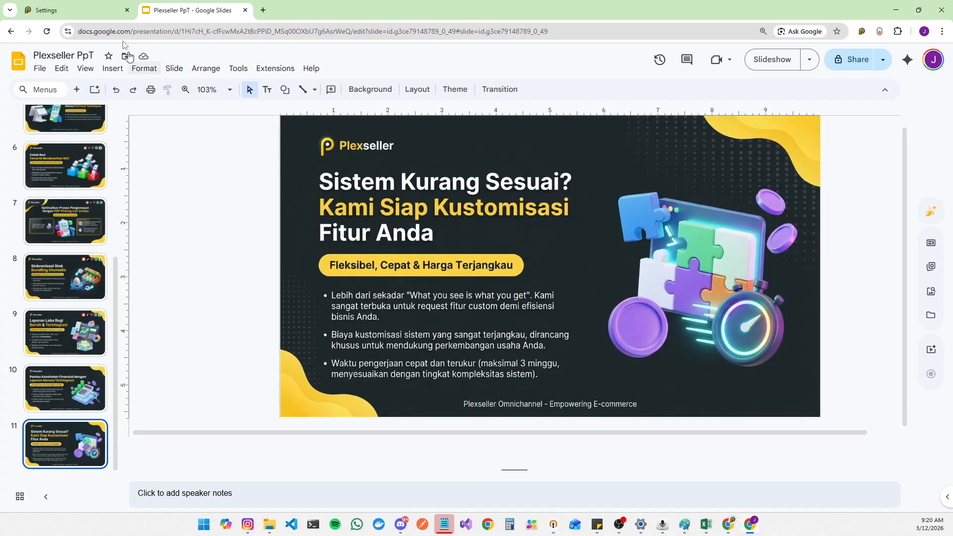
click(74, 10)
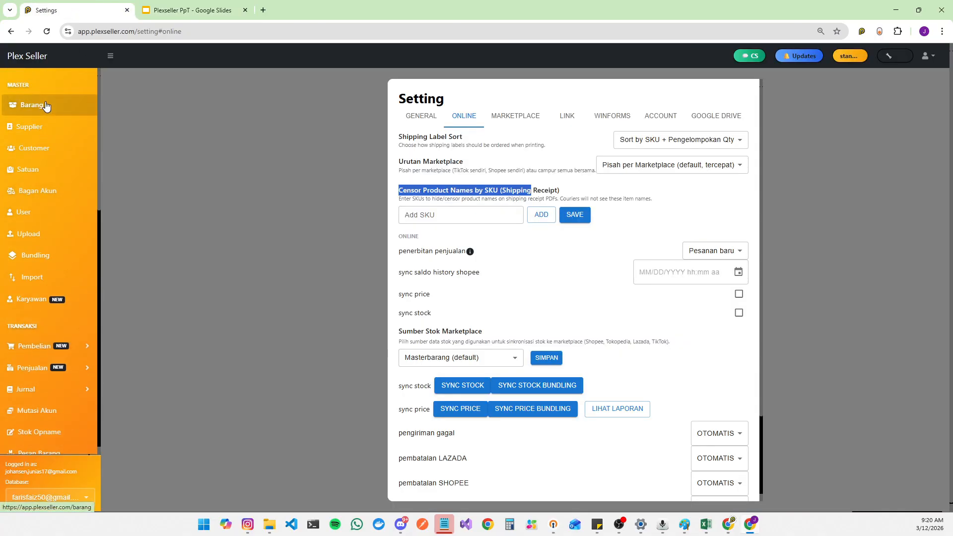
click(46, 106)
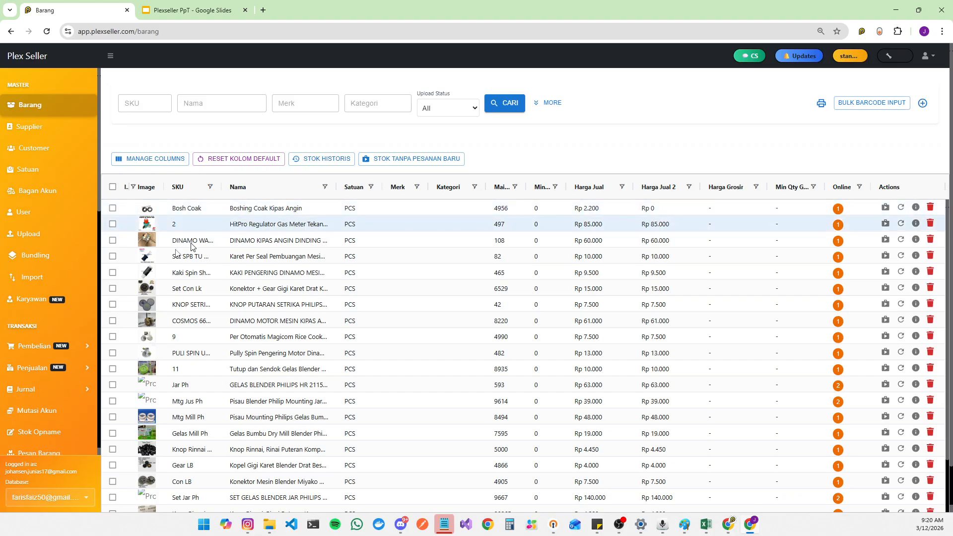
click(49, 497)
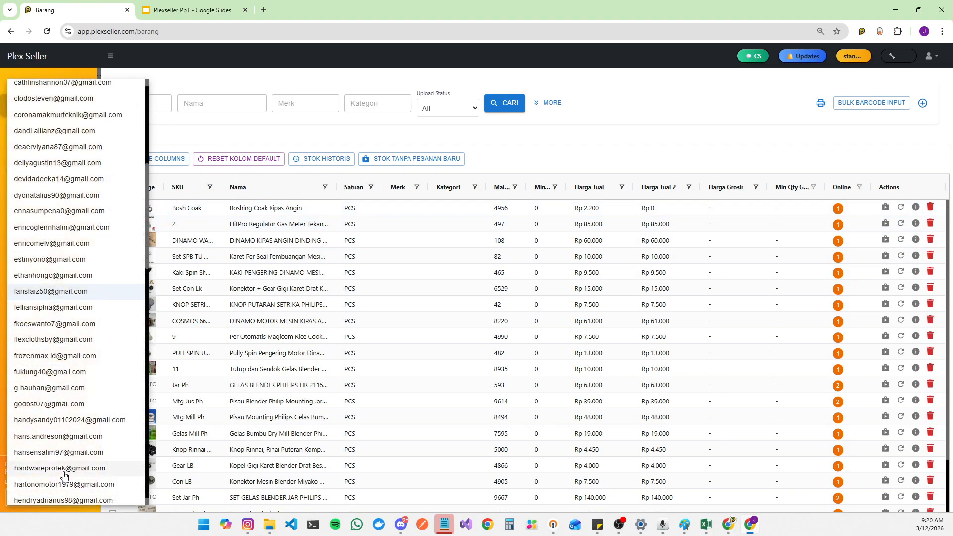
scroll(63, 466, down, 5)
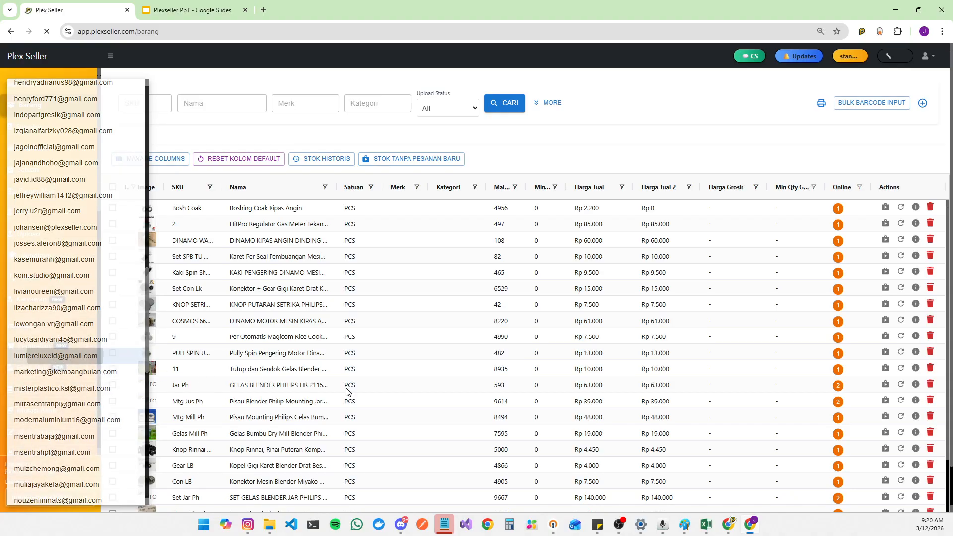
click(56, 355)
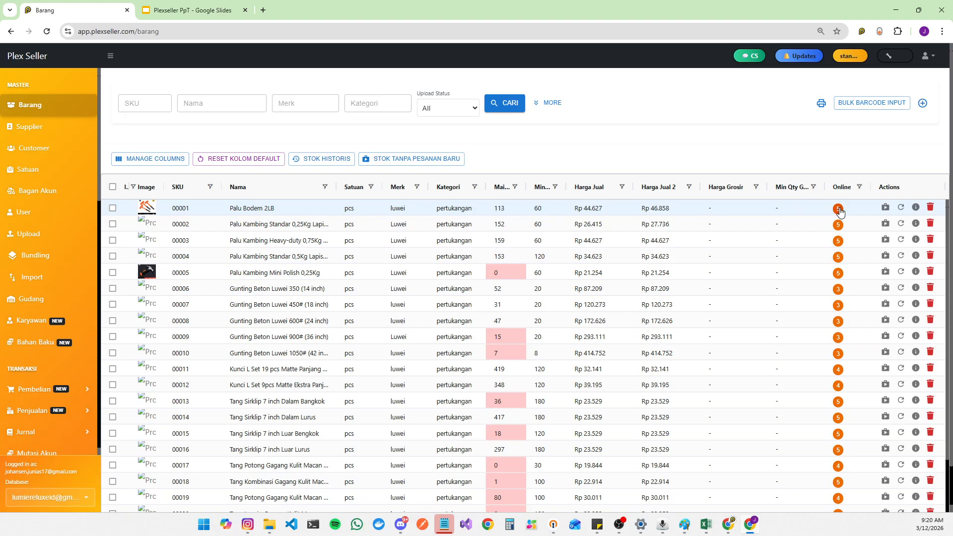
Step: Open the marketplace bindings of Palu Bodem 2LB and compare its listings across the bound shops
key(ctrl+plus)
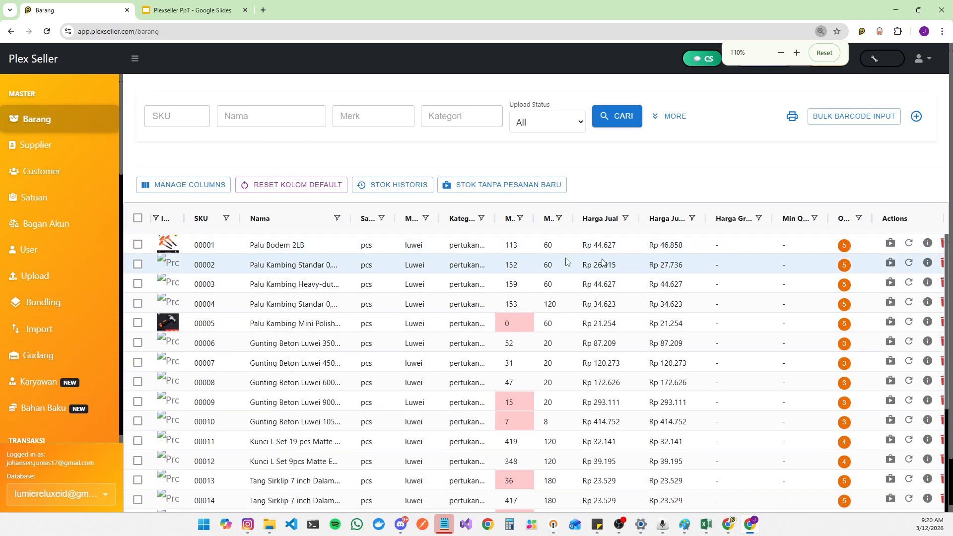
click(843, 246)
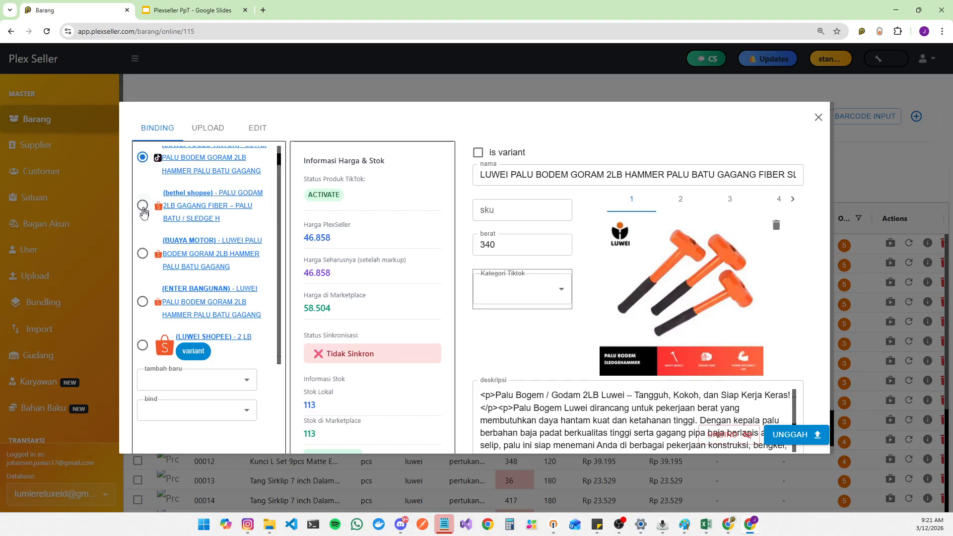
scroll(143, 212, down, 1)
click(142, 221)
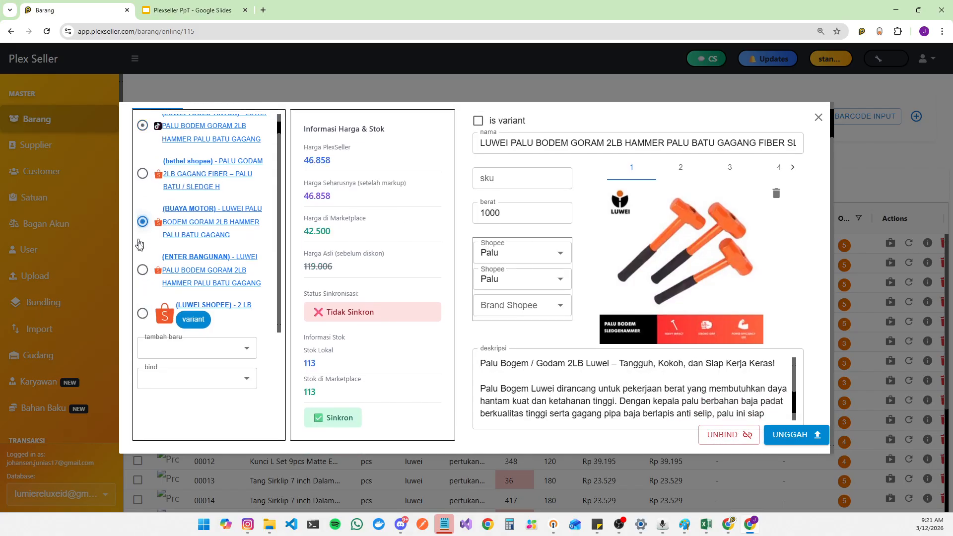
click(142, 270)
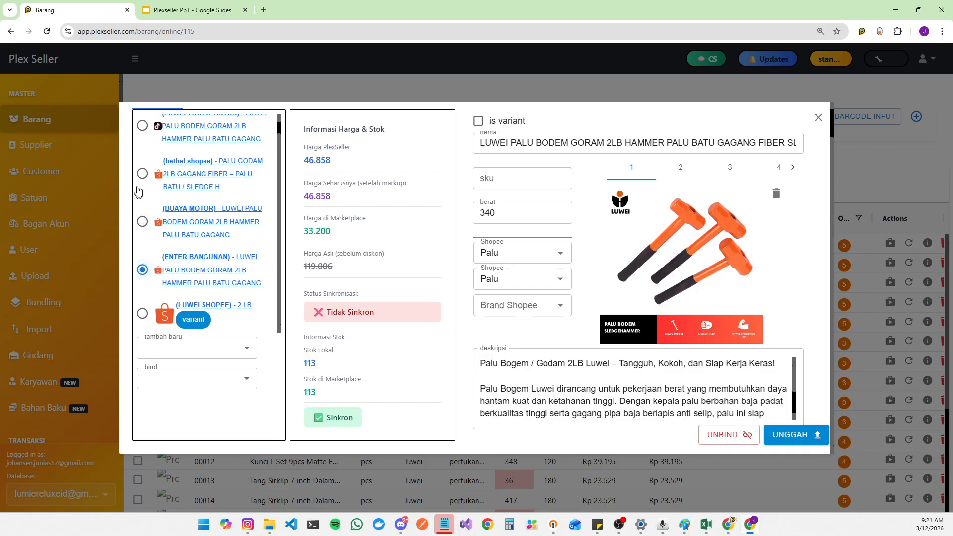
click(143, 173)
drag(313, 397, 307, 392)
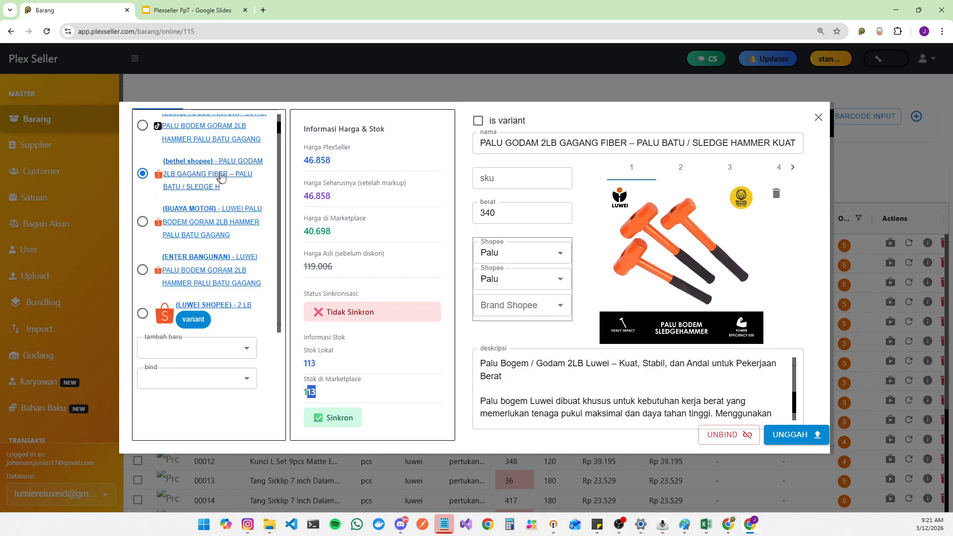
Step: Review the presentation slides on the platform overview and real-time stock synchronisation
click(198, 10)
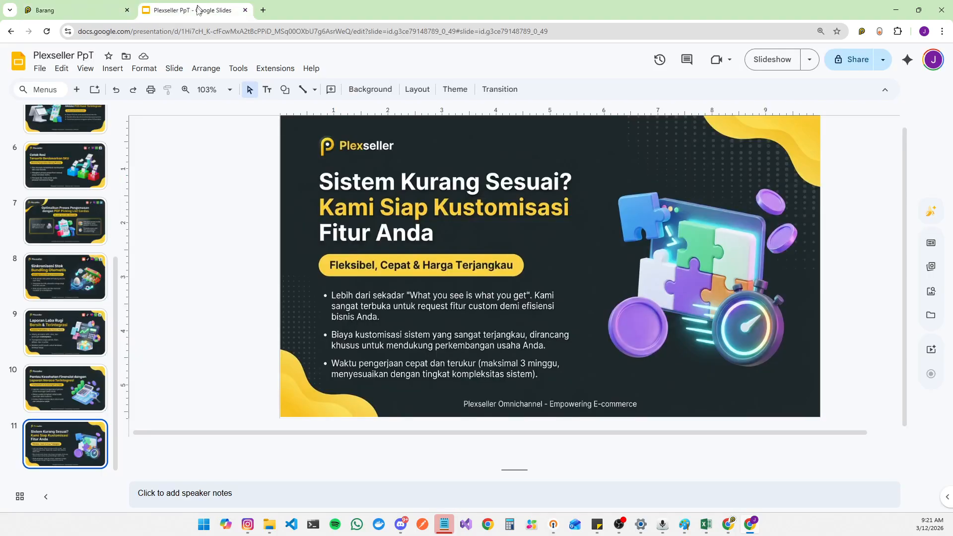
scroll(72, 323, up, 5)
click(78, 238)
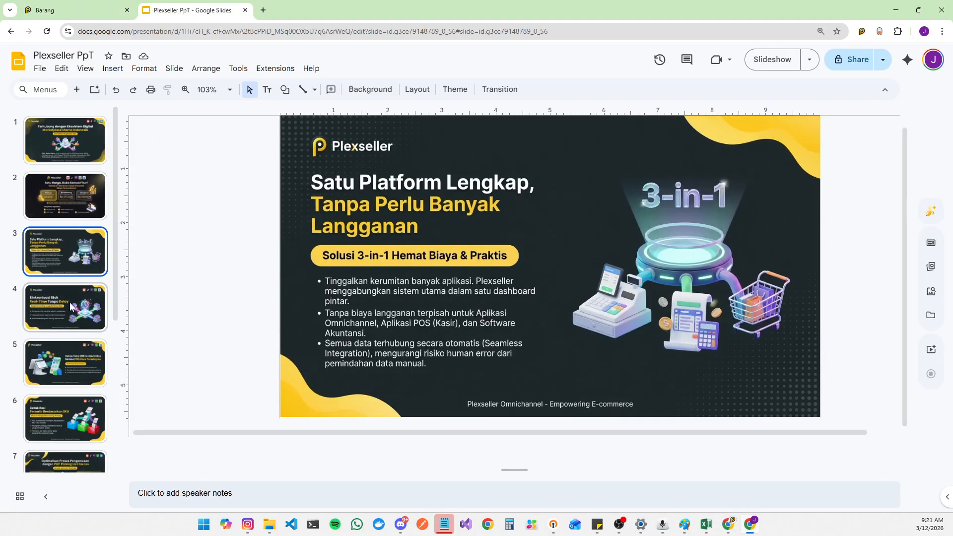
click(71, 306)
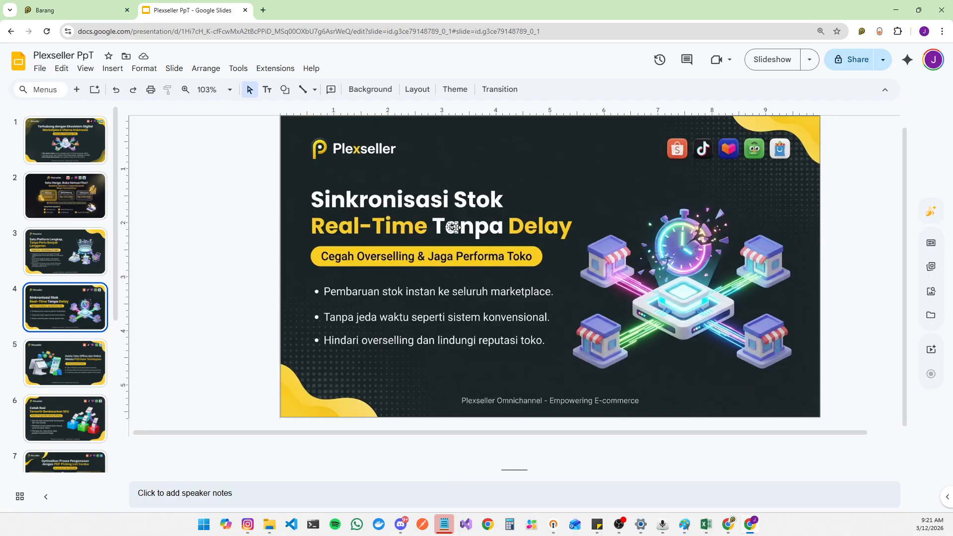
click(73, 4)
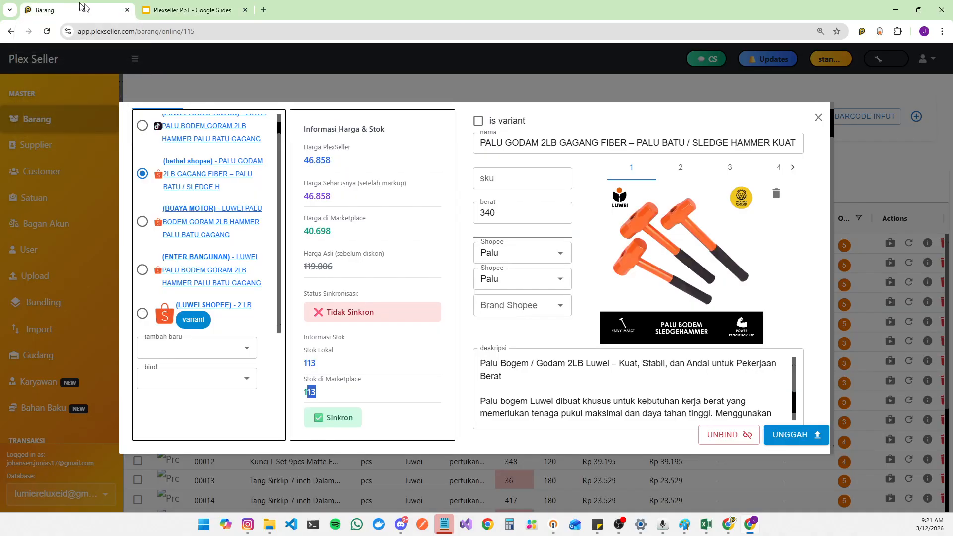
Step: Close the binding dialog and open the product Import page
click(818, 118)
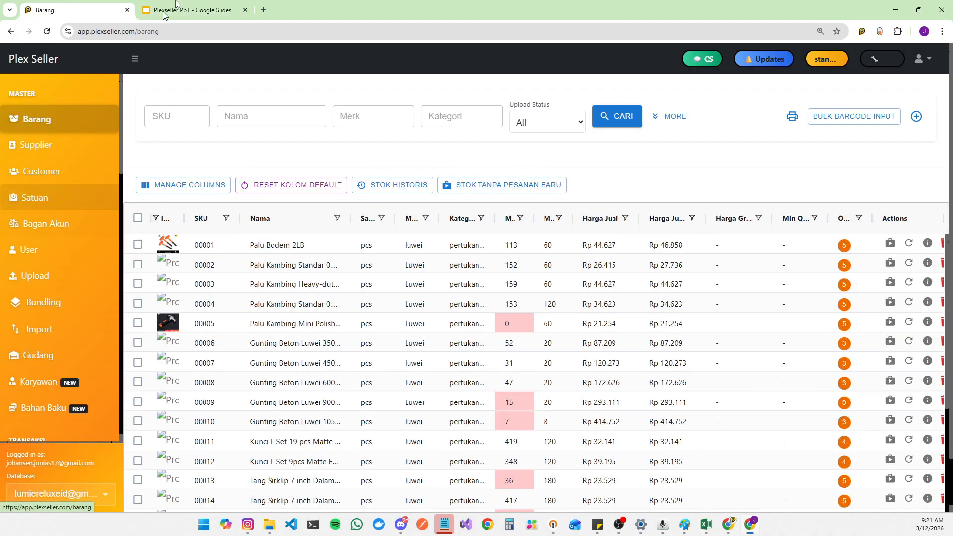
click(194, 9)
click(82, 5)
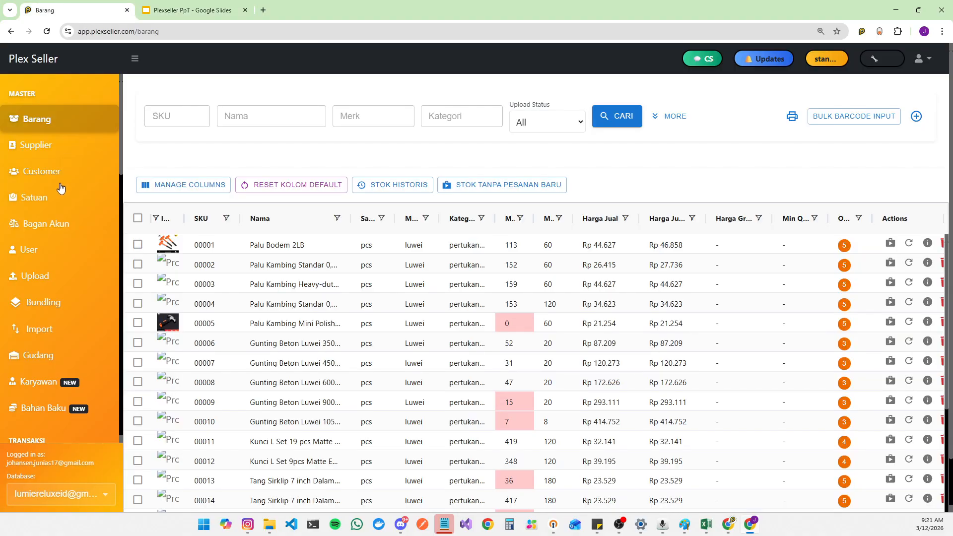
scroll(59, 189, down, 3)
click(50, 195)
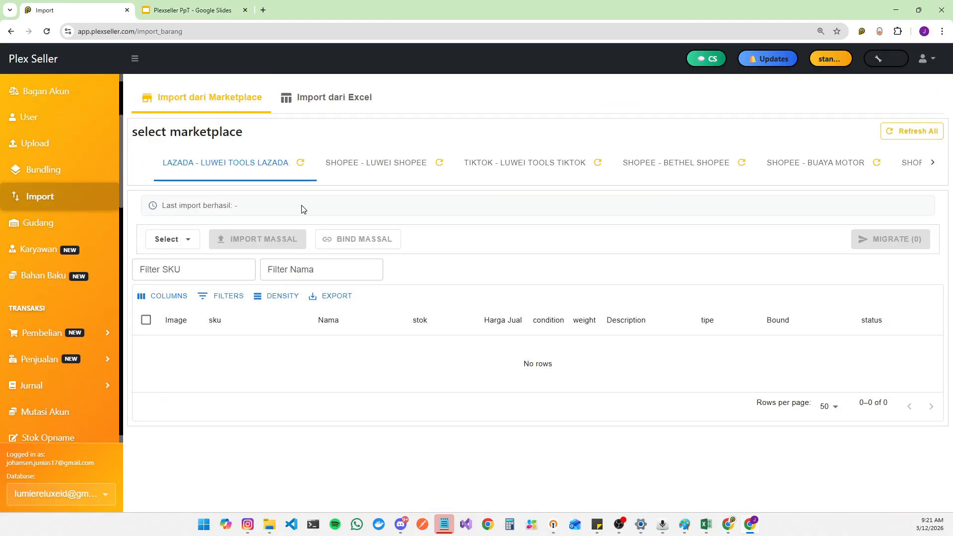
Step: Open the SHOPEE - LUWEI SHOPEE listings and select all 54 filtered products
click(397, 168)
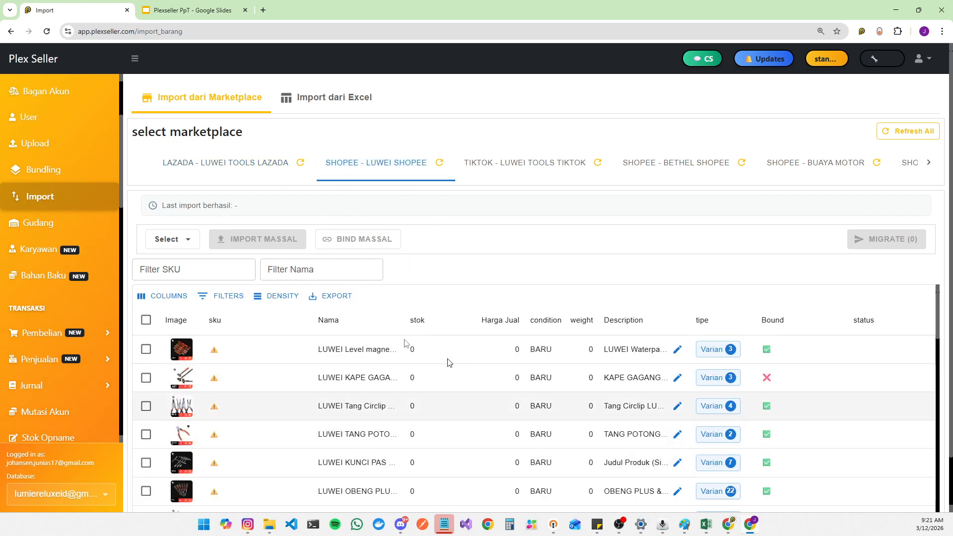
scroll(78, 226, up, 3)
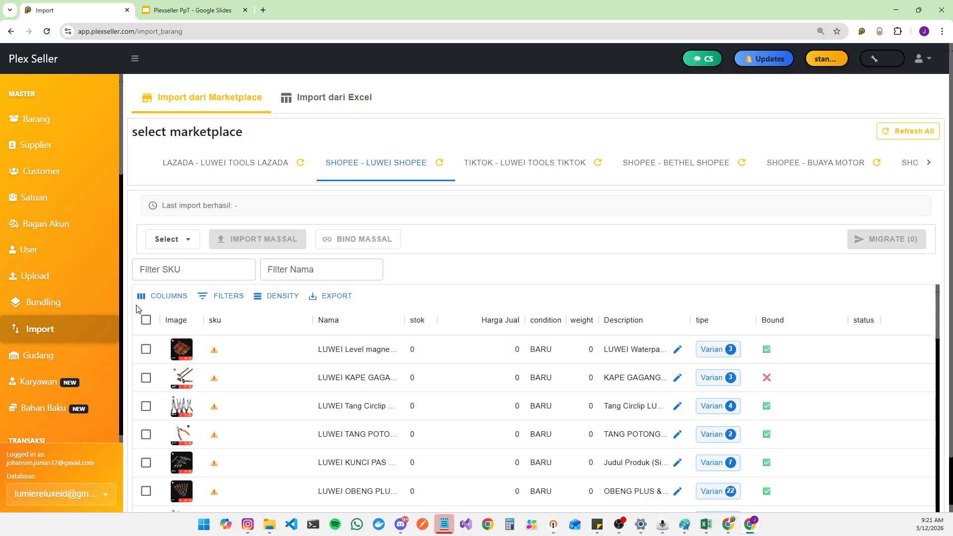
click(146, 320)
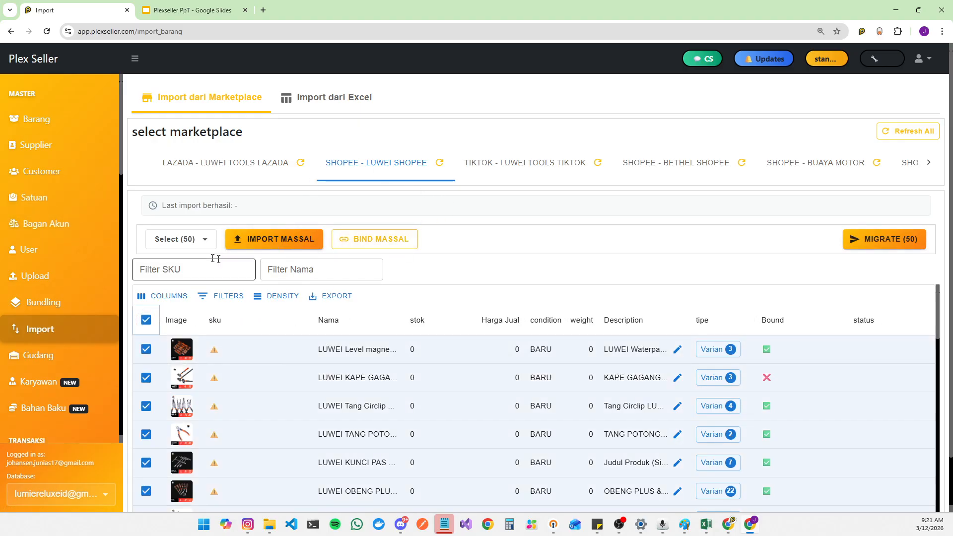
click(209, 243)
click(240, 301)
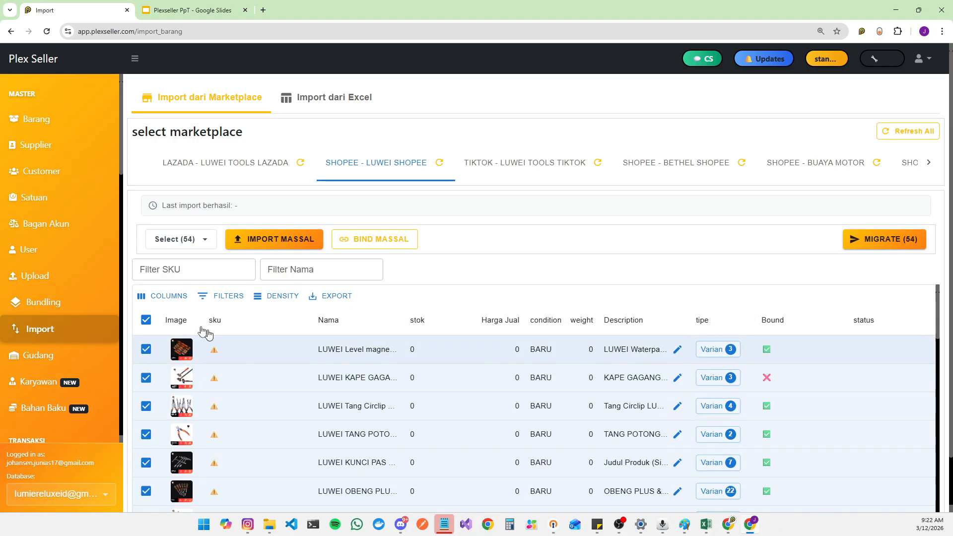
click(281, 239)
click(653, 222)
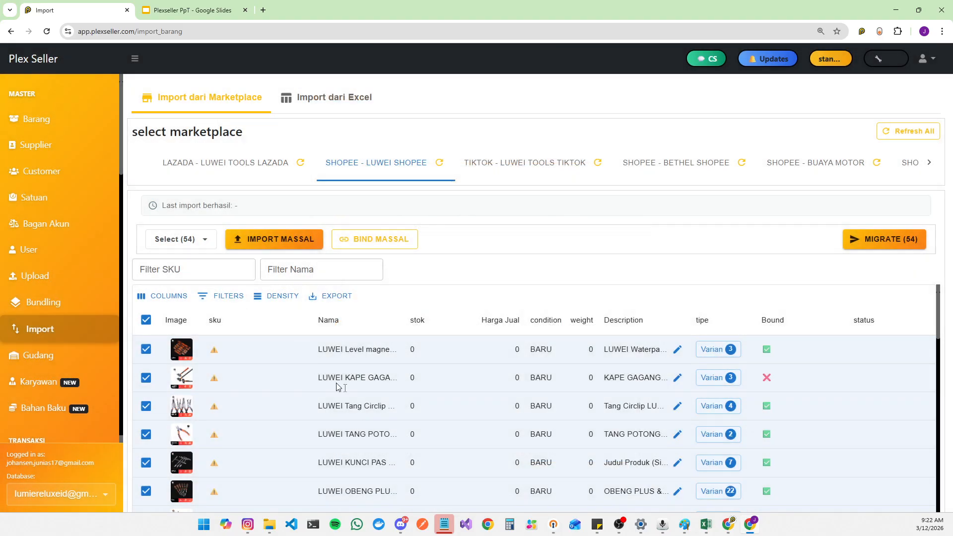
click(195, 243)
click(205, 307)
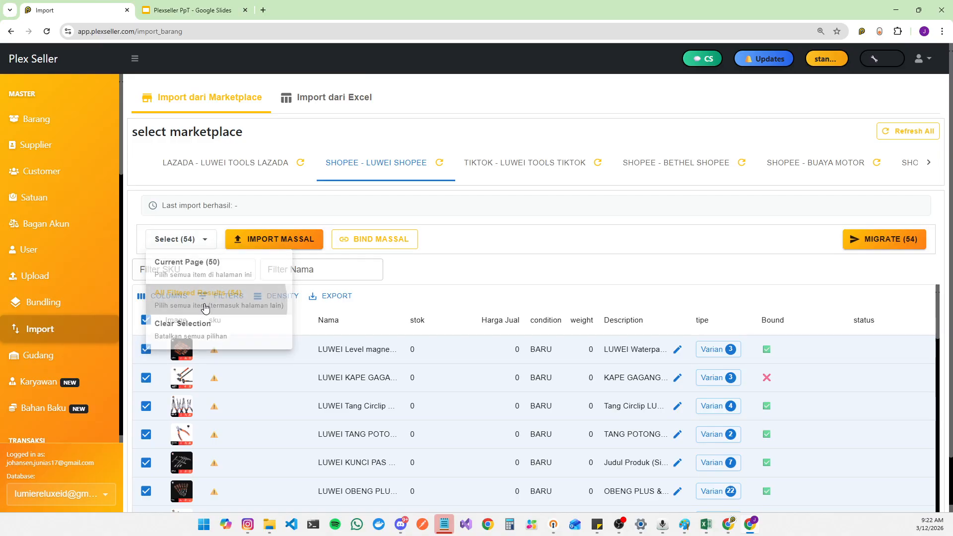
click(145, 318)
click(144, 318)
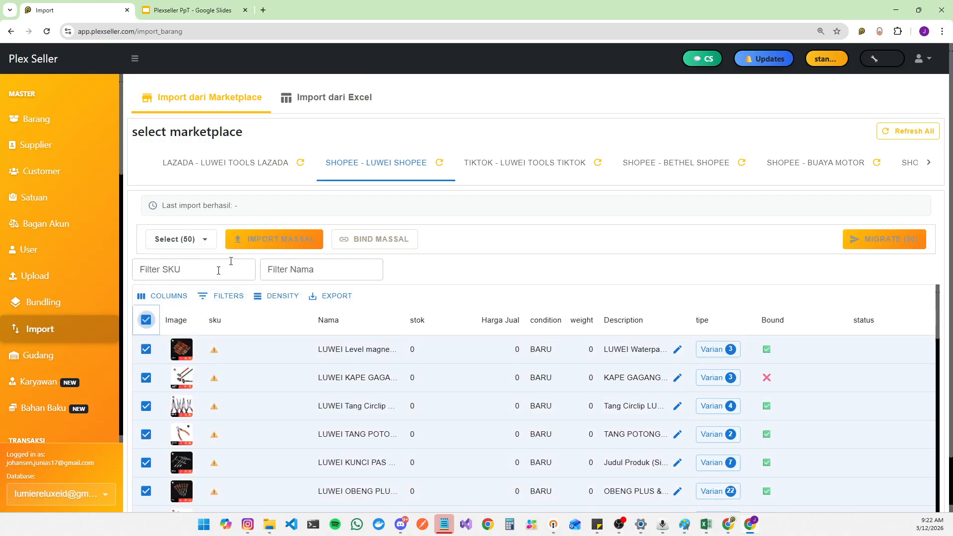
click(168, 239)
click(198, 293)
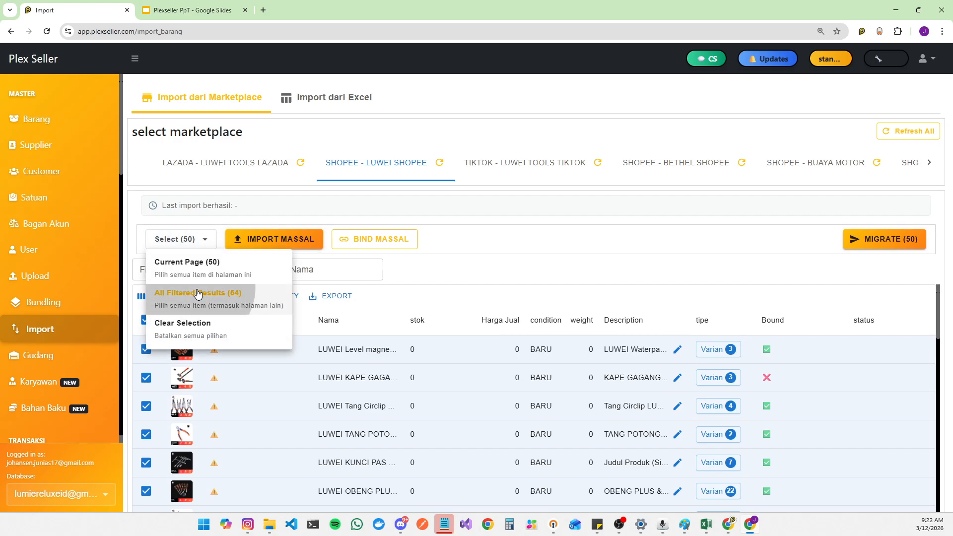
Step: Start a mass import of the selected products with the MODAL UTAMA (31.1) account
click(281, 241)
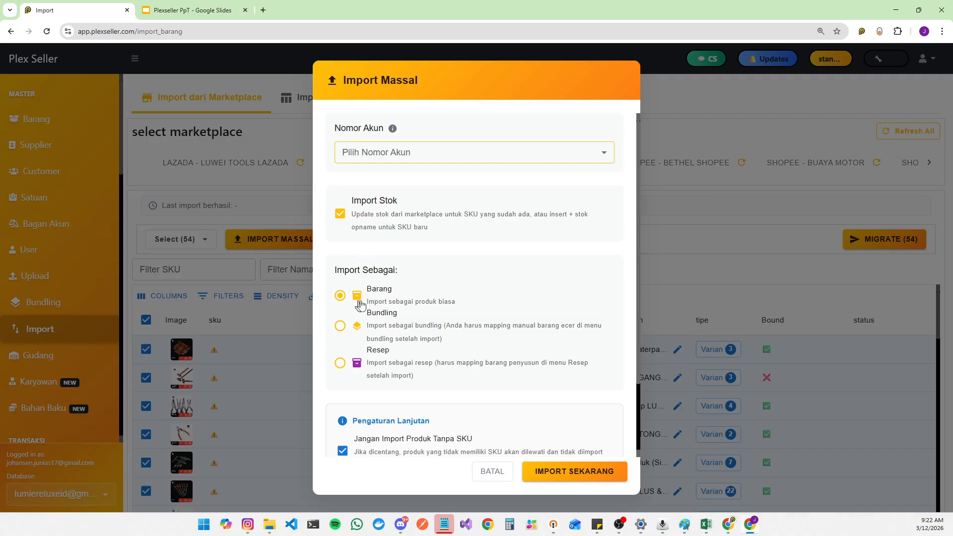
click(427, 158)
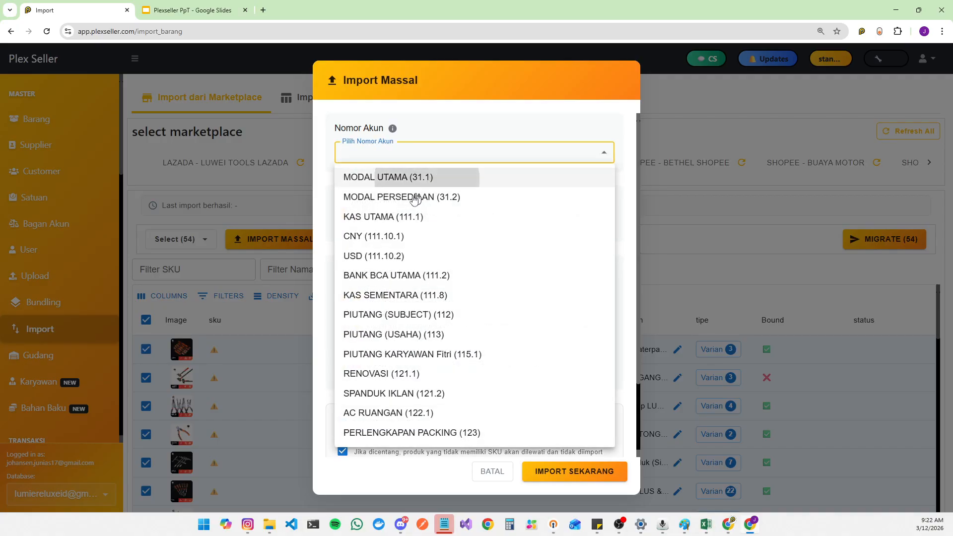
click(425, 178)
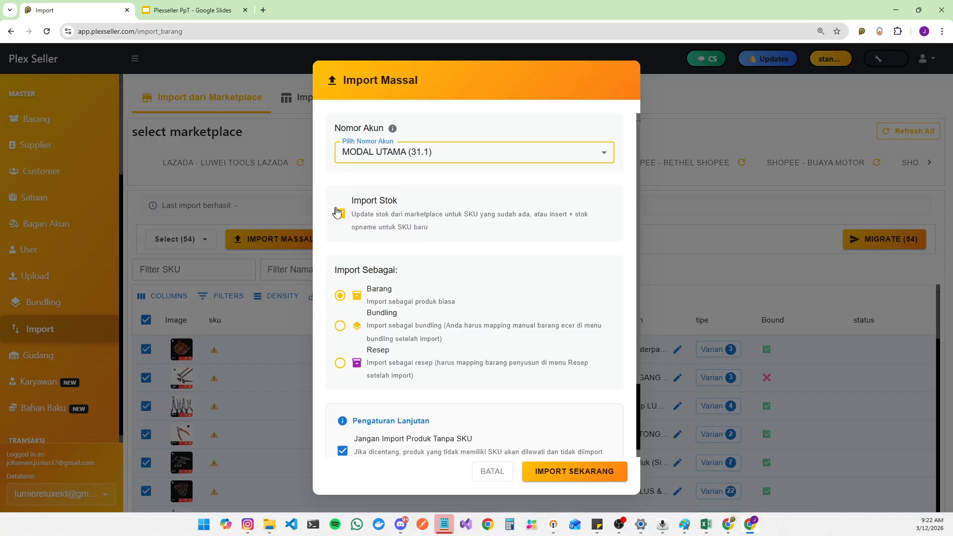
Step: Review the Import Stok and advanced import options, then cancel the mass import
click(353, 219)
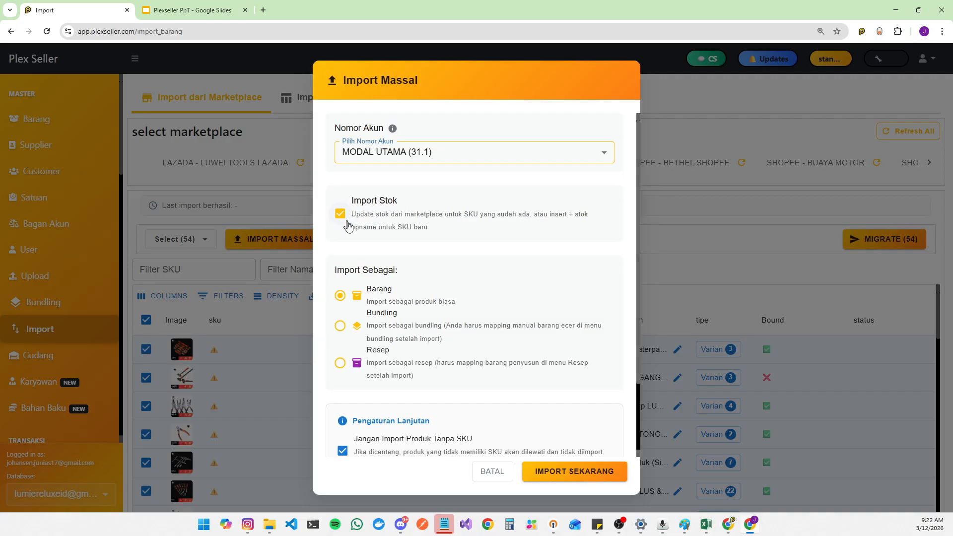
scroll(417, 288, down, 2)
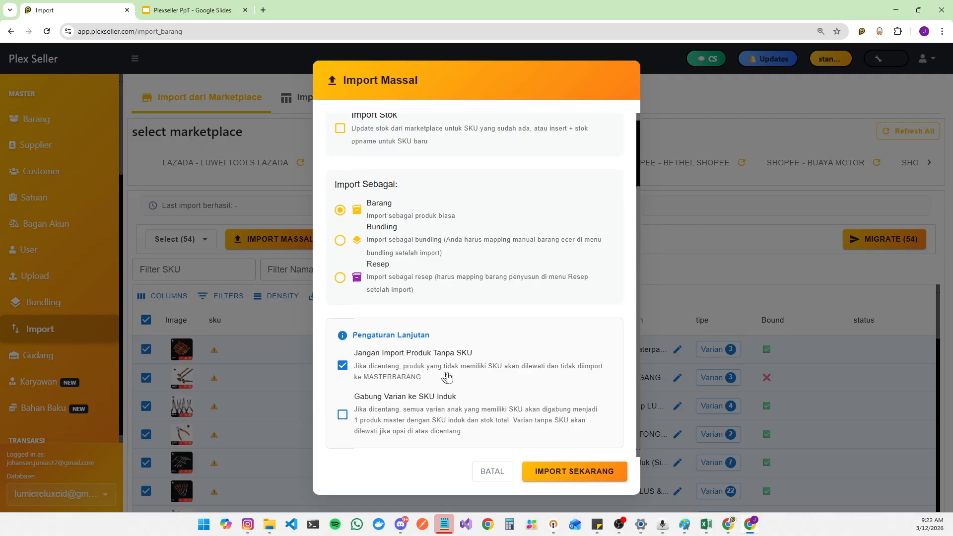
scroll(363, 377, up, 2)
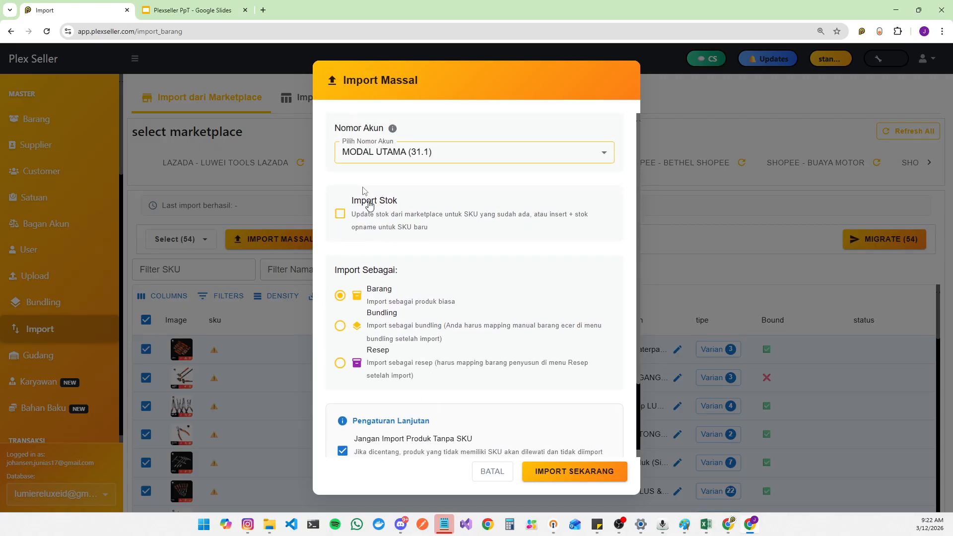
click(340, 214)
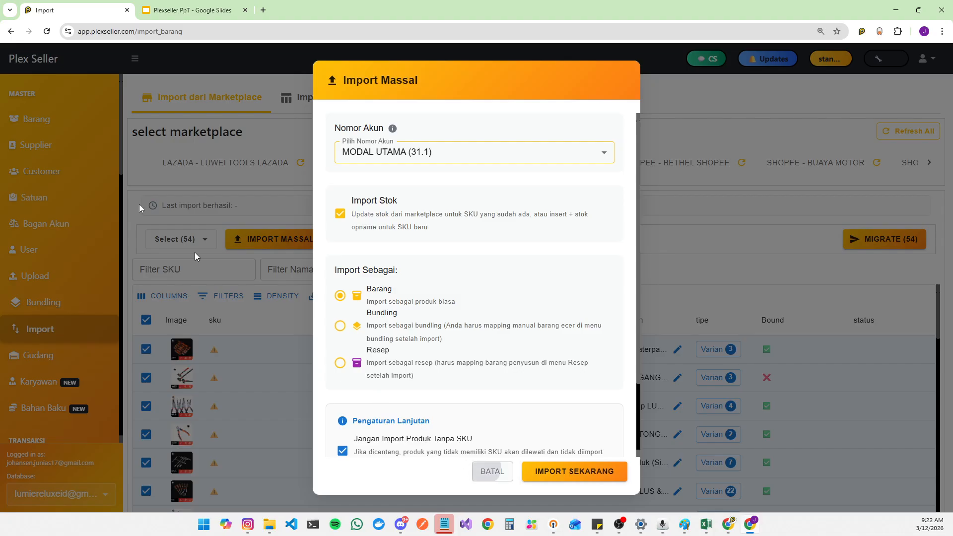
click(492, 471)
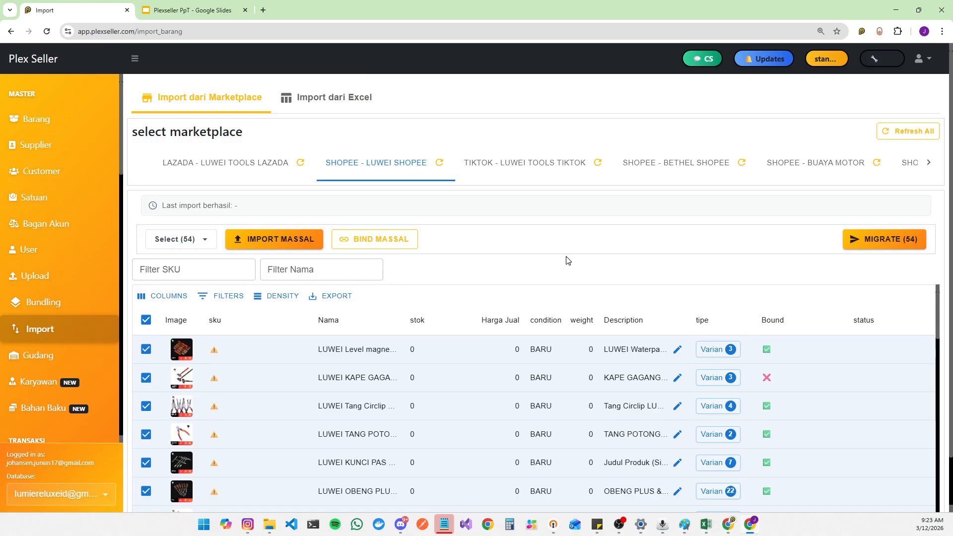
Step: Switch to importing products from an Excel file
click(340, 102)
scroll(80, 248, down, 6)
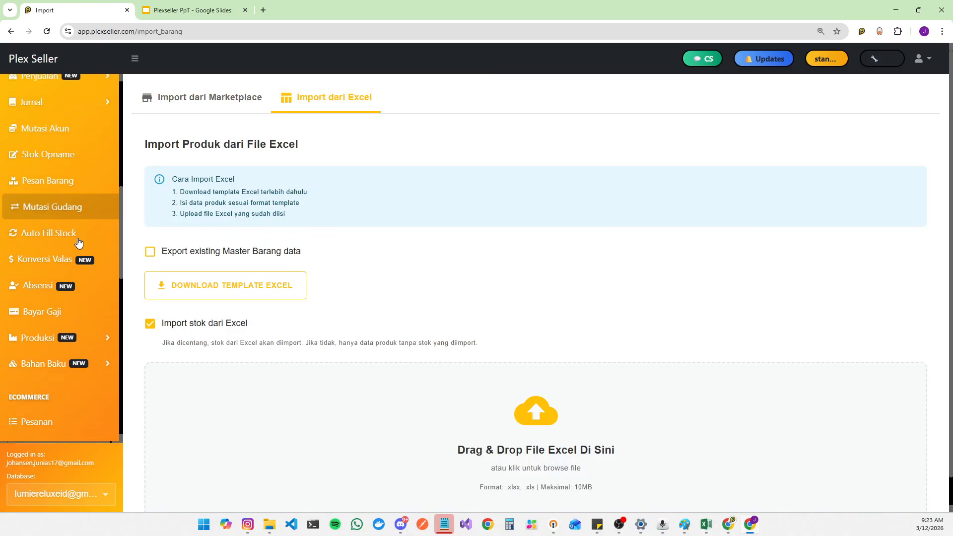
Step: Open the Laba Rugi (profit and loss) report in a new browser tab
scroll(84, 263, down, 6)
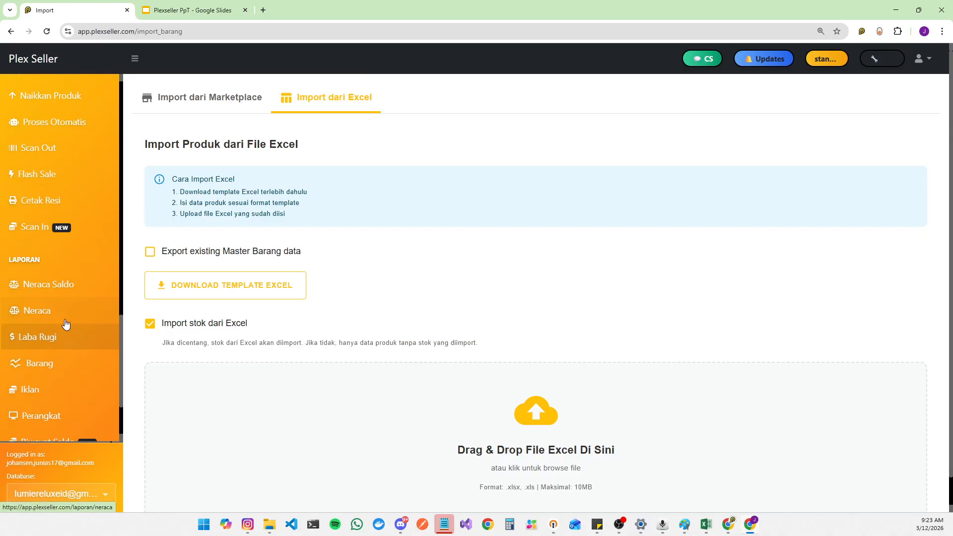
right_click(75, 344)
click(124, 353)
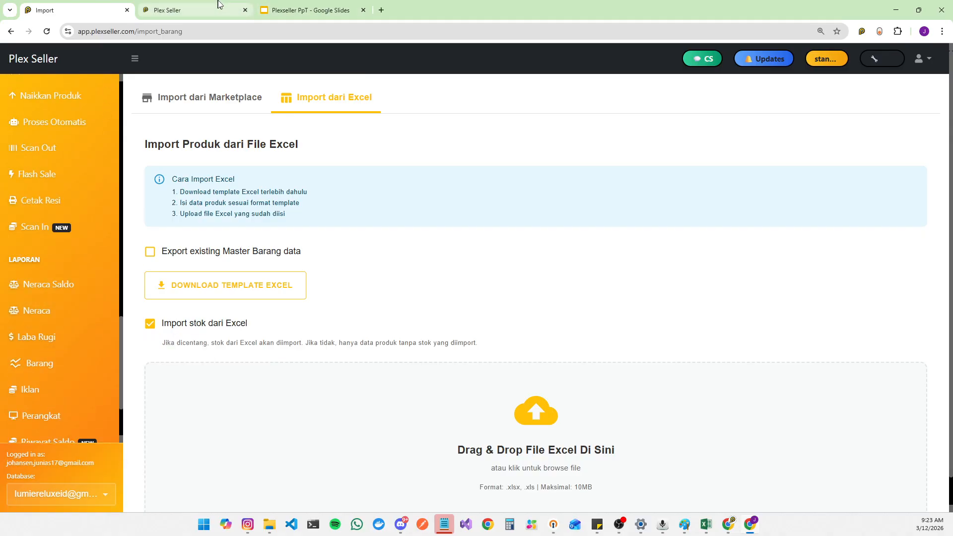
click(221, 12)
scroll(536, 266, down, 3)
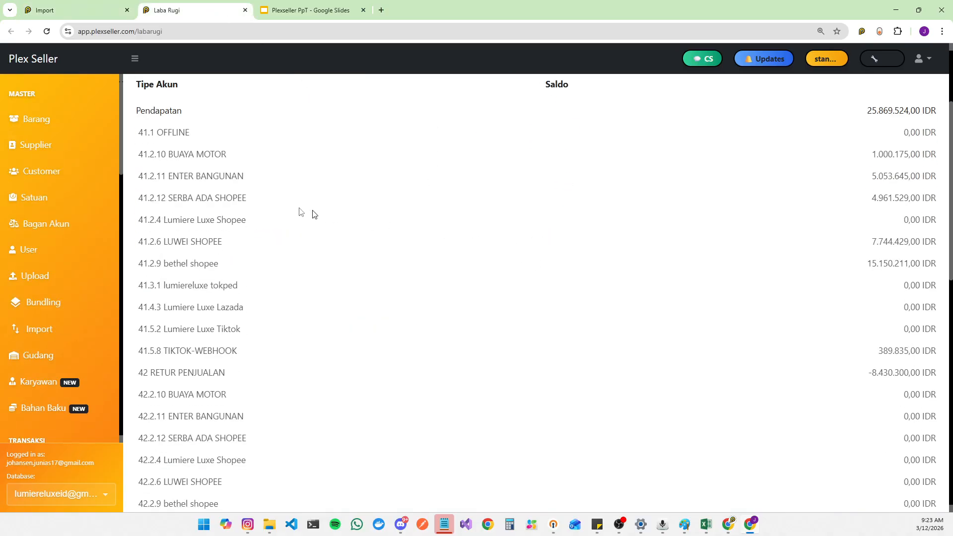
Step: Set the profit and loss report period from 02/01/2026 to 02/05/2026 and run the report
scroll(208, 186, up, 3)
scroll(251, 193, down, 5)
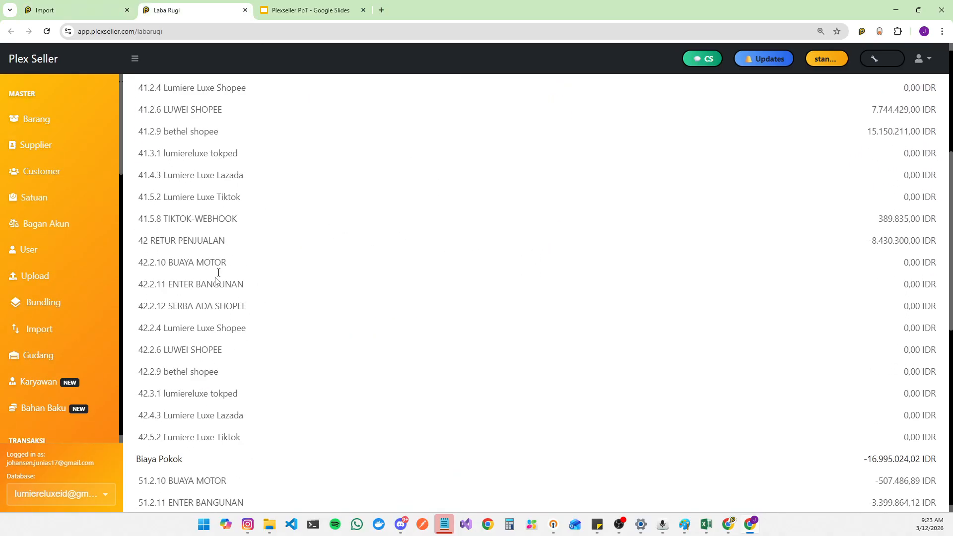
scroll(223, 313, up, 5)
click(267, 155)
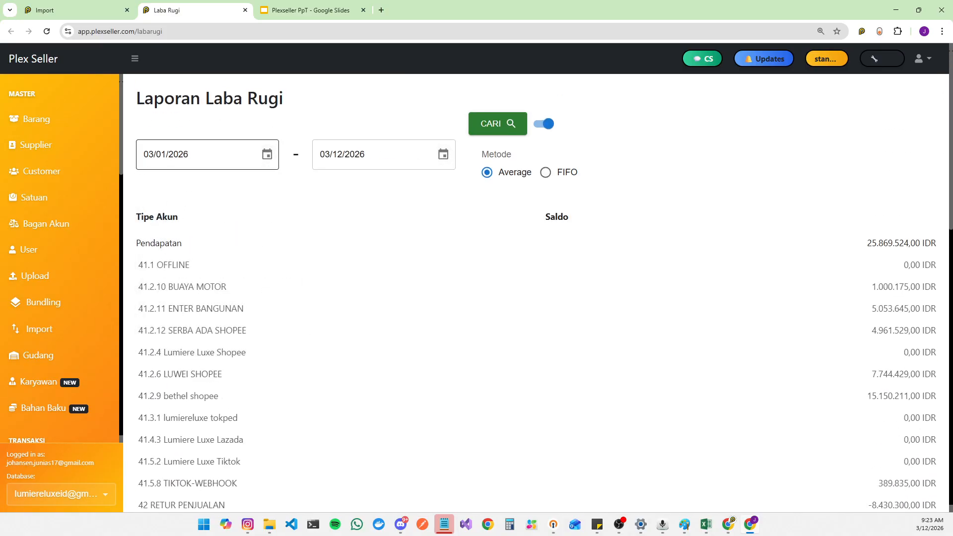
click(267, 155)
click(272, 187)
click(159, 232)
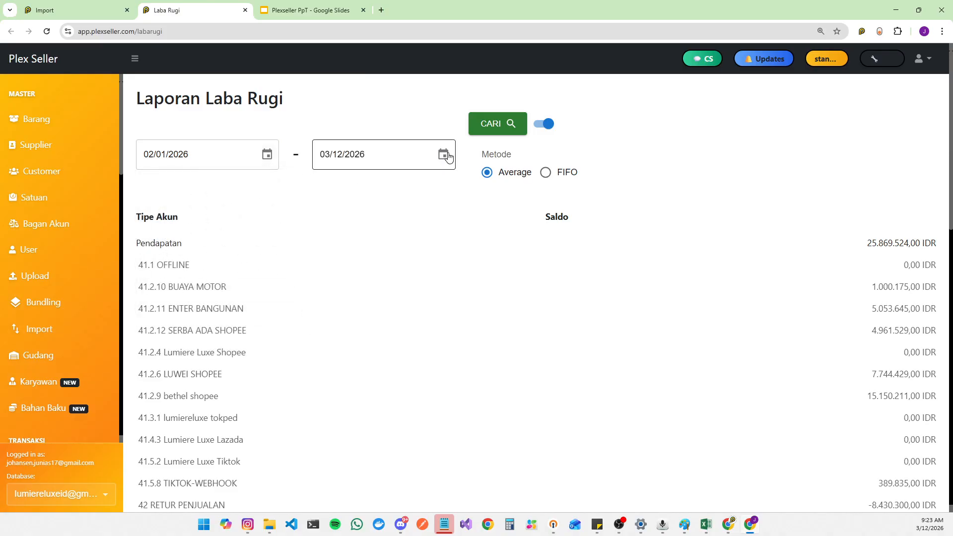
click(443, 154)
click(448, 187)
click(421, 232)
click(496, 123)
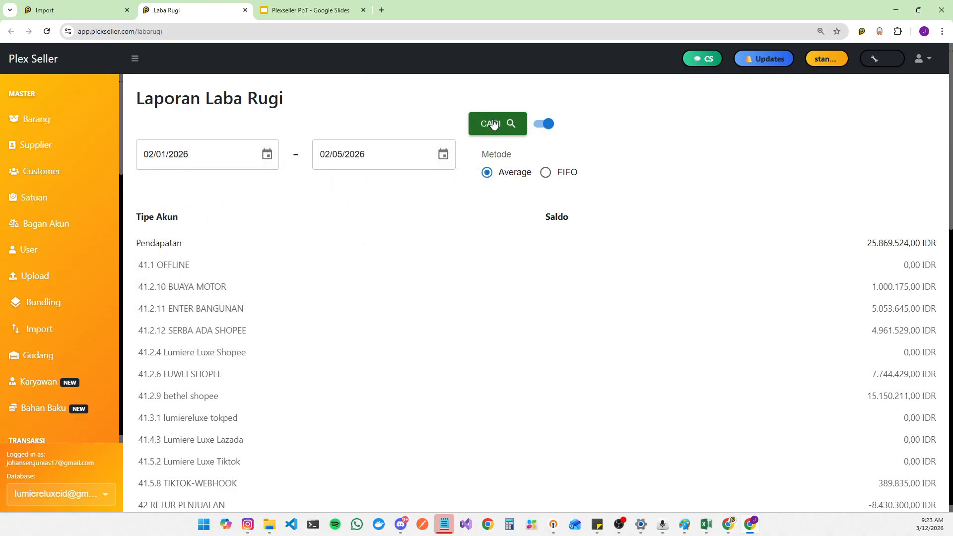
Step: Review the revenue and cost of goods lines per marketplace store in the report
scroll(382, 296, down, 3)
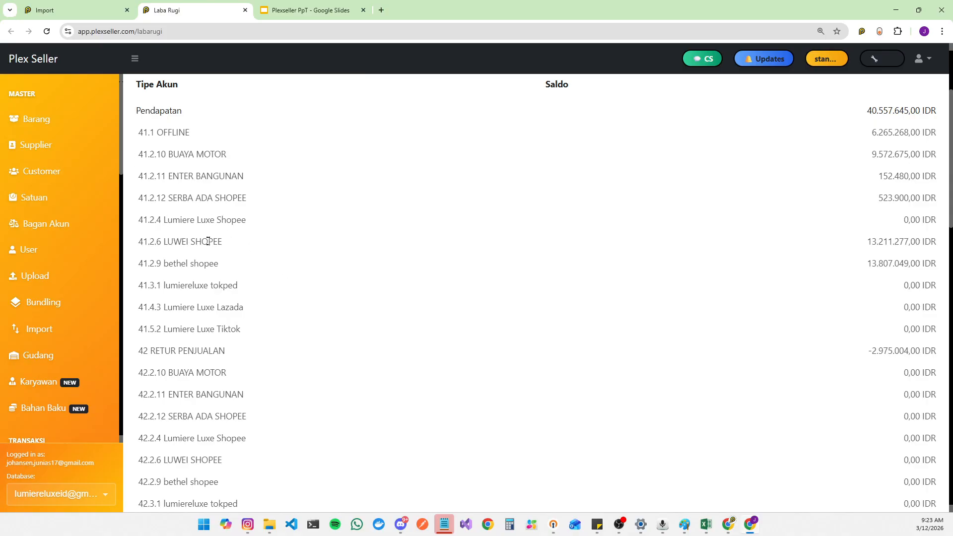
drag(133, 148, 239, 162)
drag(141, 176, 244, 180)
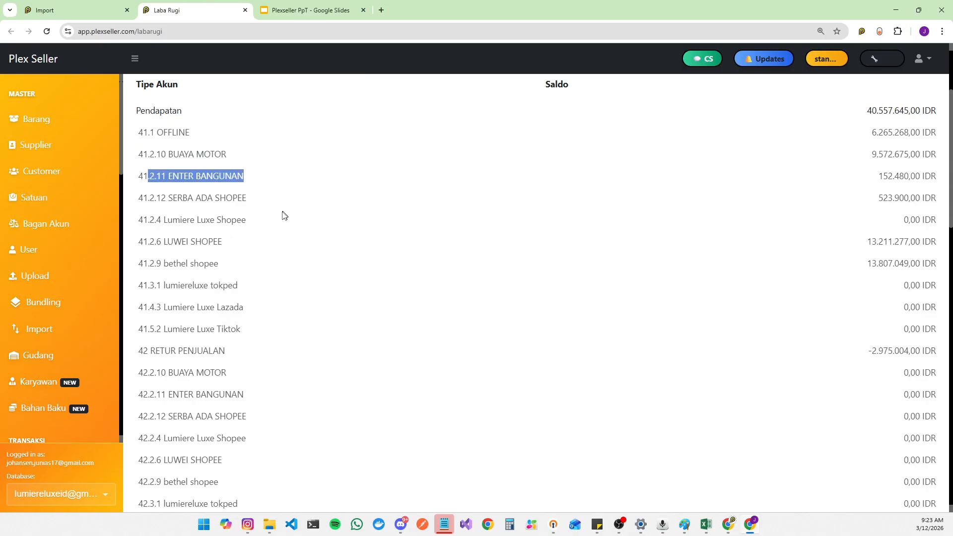
scroll(180, 259, down, 3)
scroll(149, 282, down, 3)
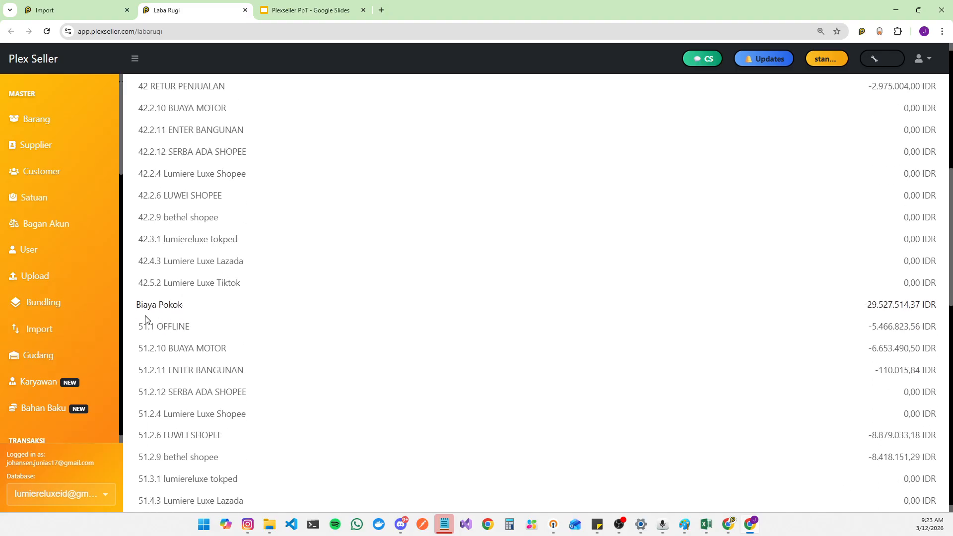
drag(164, 326, 203, 362)
click(219, 360)
scroll(276, 304, down, 6)
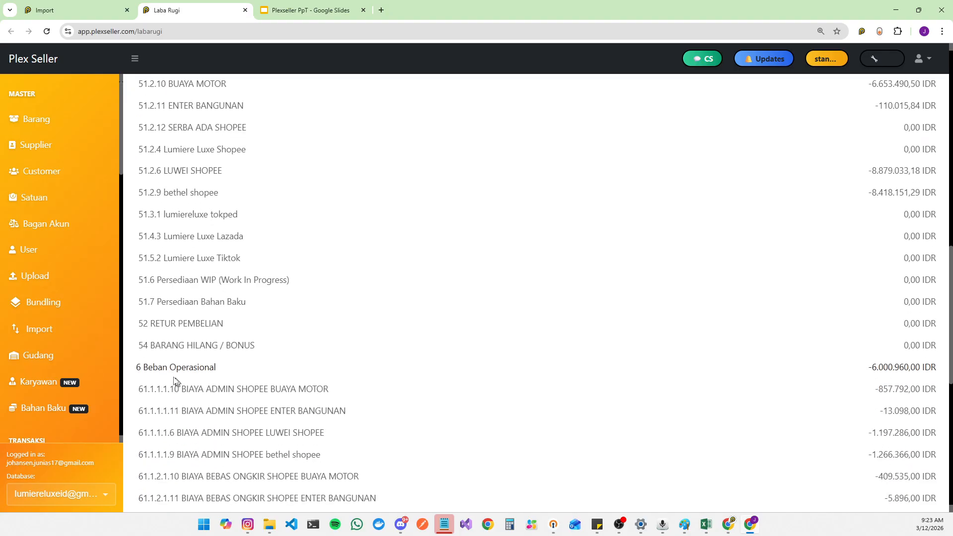
Step: Review the operating expense lines and the final profit or loss total of the report
drag(143, 368, 222, 375)
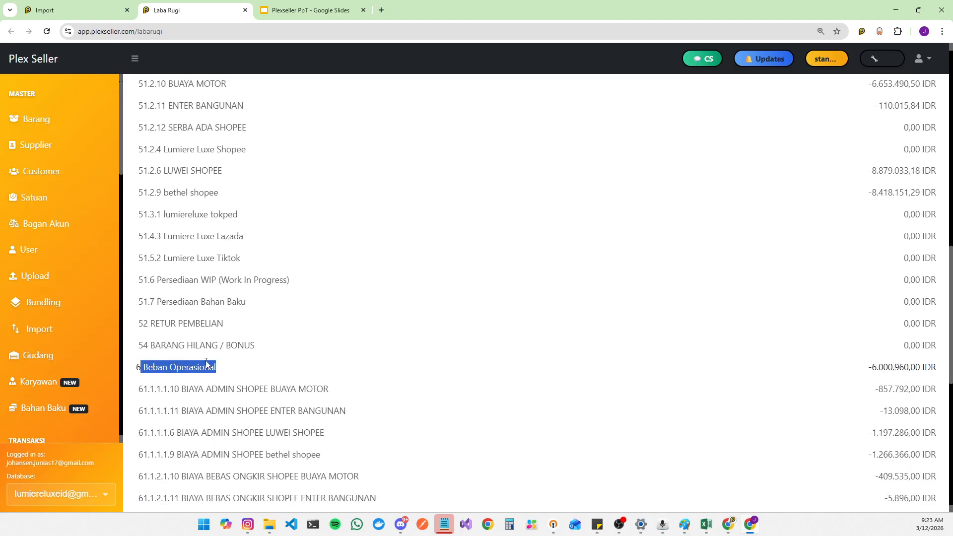
scroll(206, 362, down, 3)
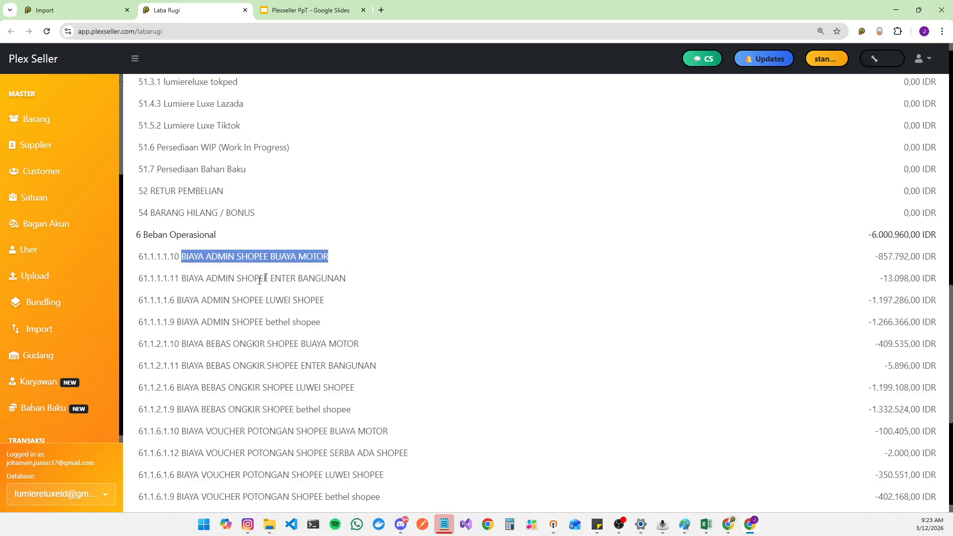
drag(216, 344, 370, 348)
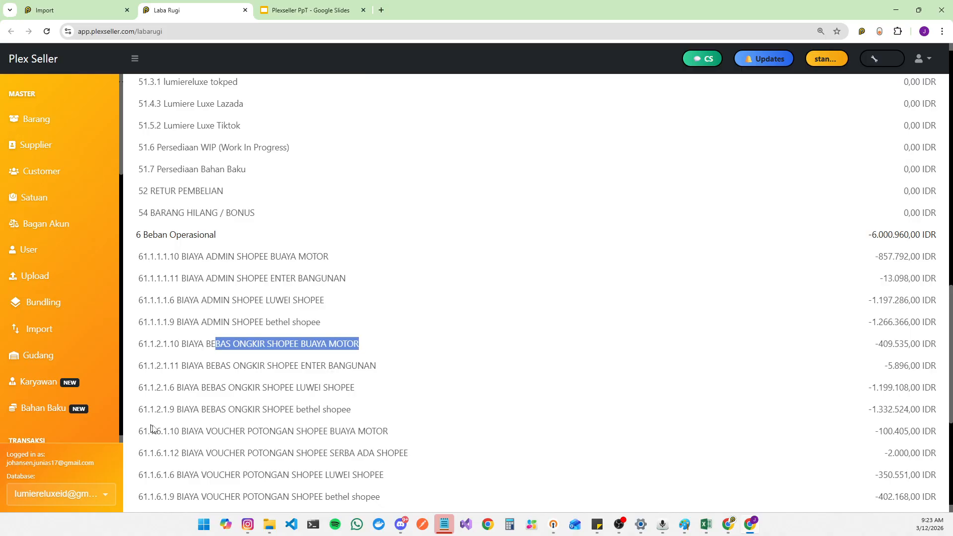
drag(210, 431, 371, 432)
scroll(378, 433, down, 3)
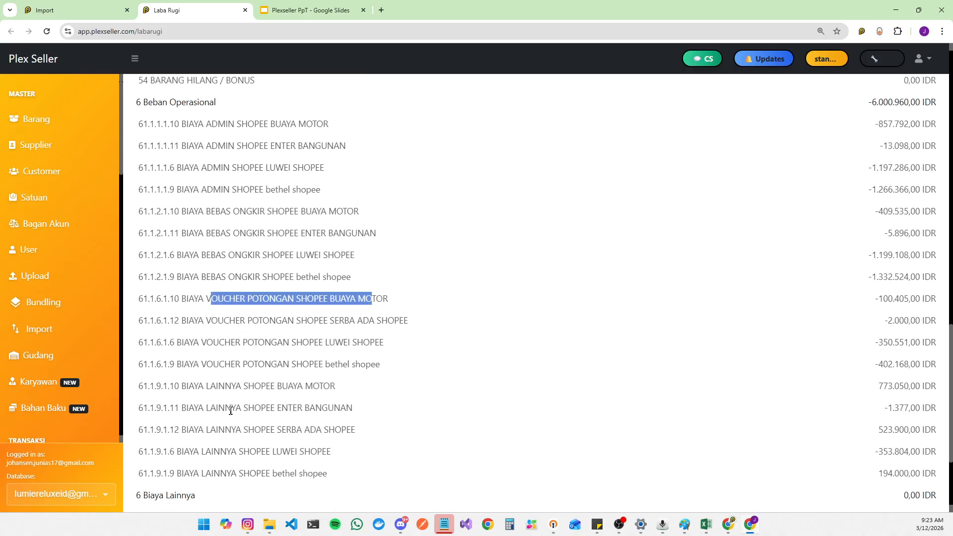
drag(218, 386, 410, 393)
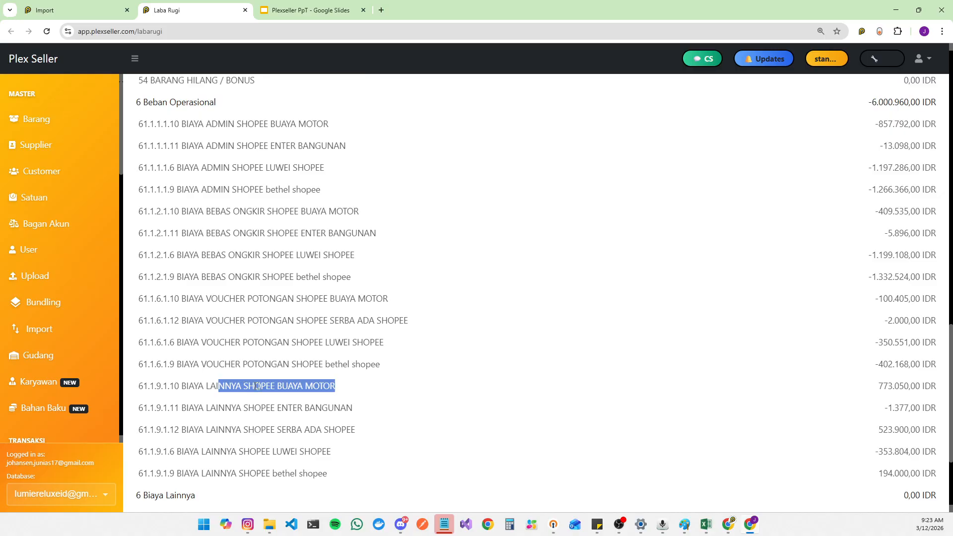
scroll(288, 395, down, 3)
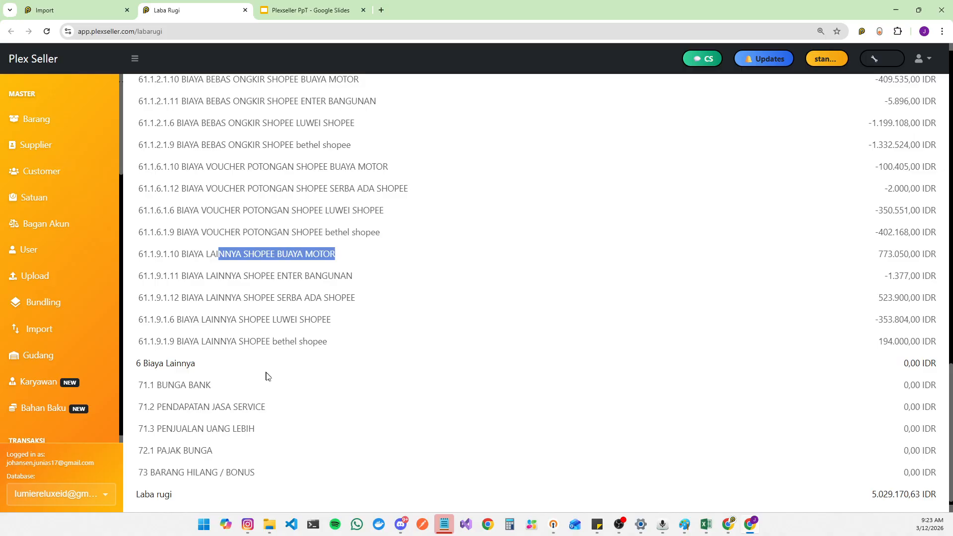
scroll(270, 323, up, 20)
scroll(292, 281, down, 16)
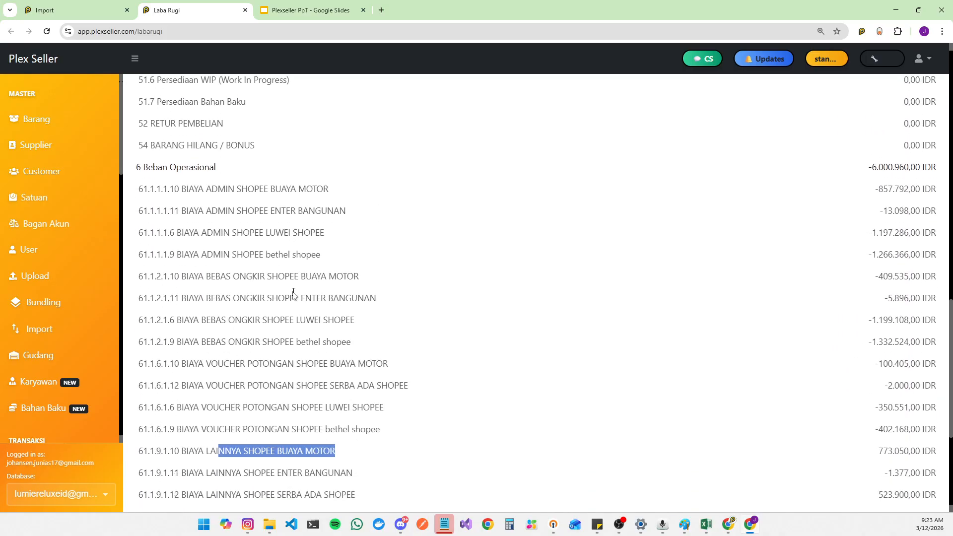
scroll(283, 338, down, 1)
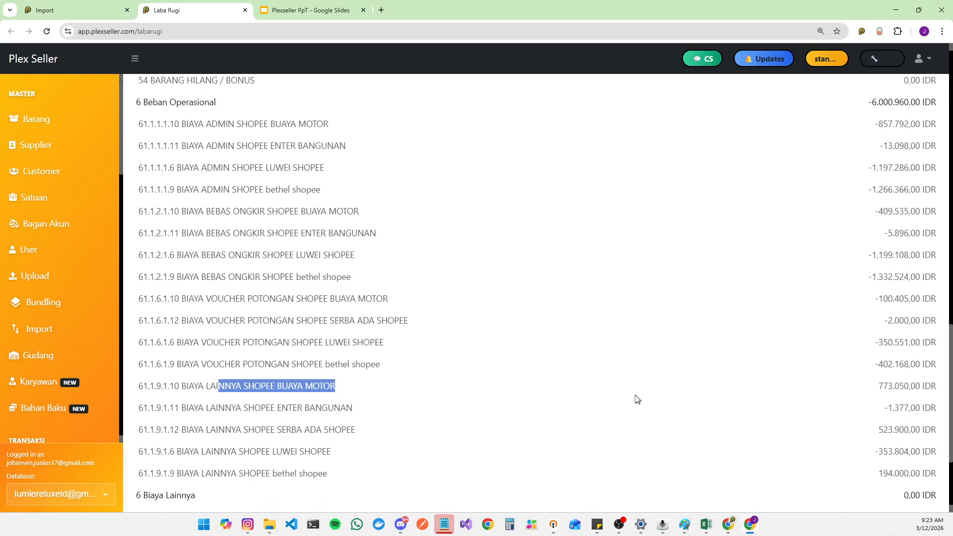
scroll(620, 392, down, 3)
scroll(538, 449, up, 20)
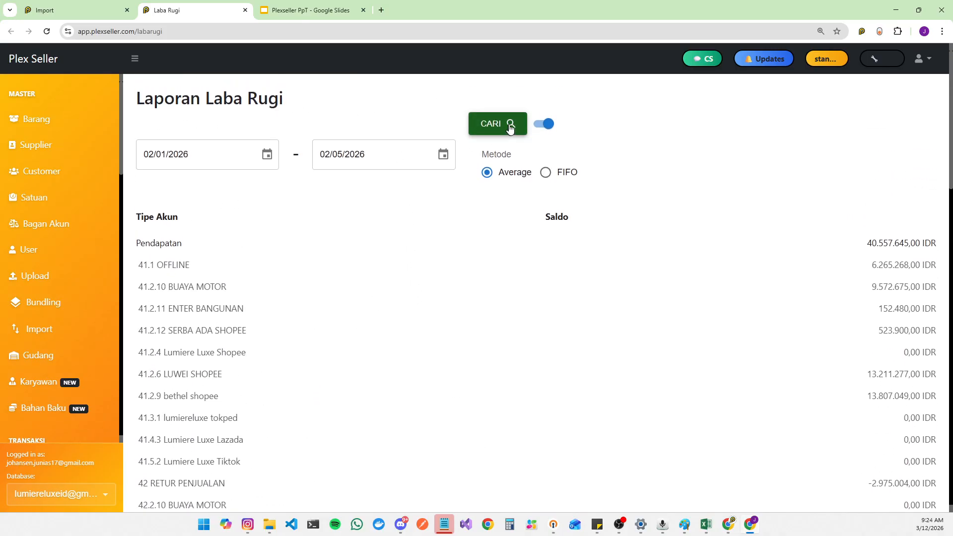
scroll(402, 362, down, 20)
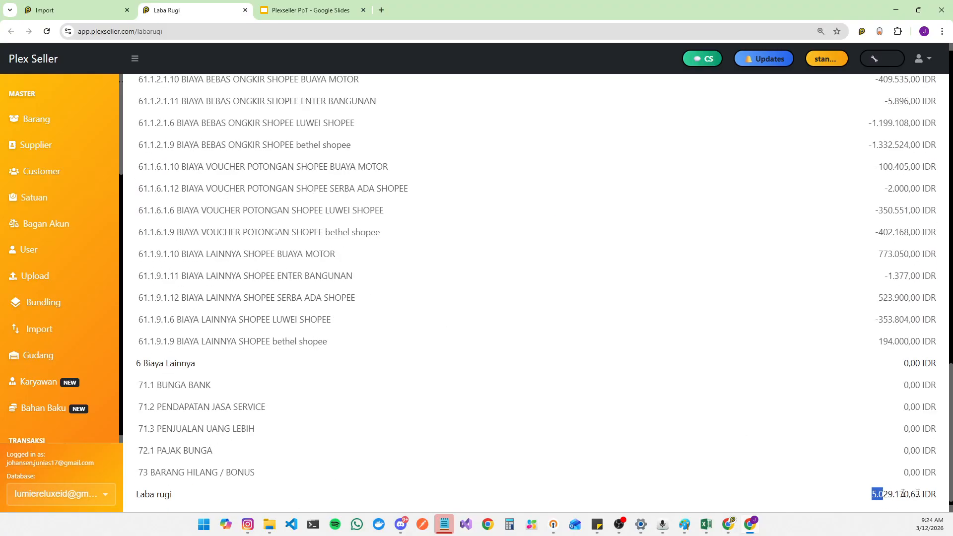
drag(918, 493, 937, 494)
click(726, 359)
scroll(248, 342, up, 5)
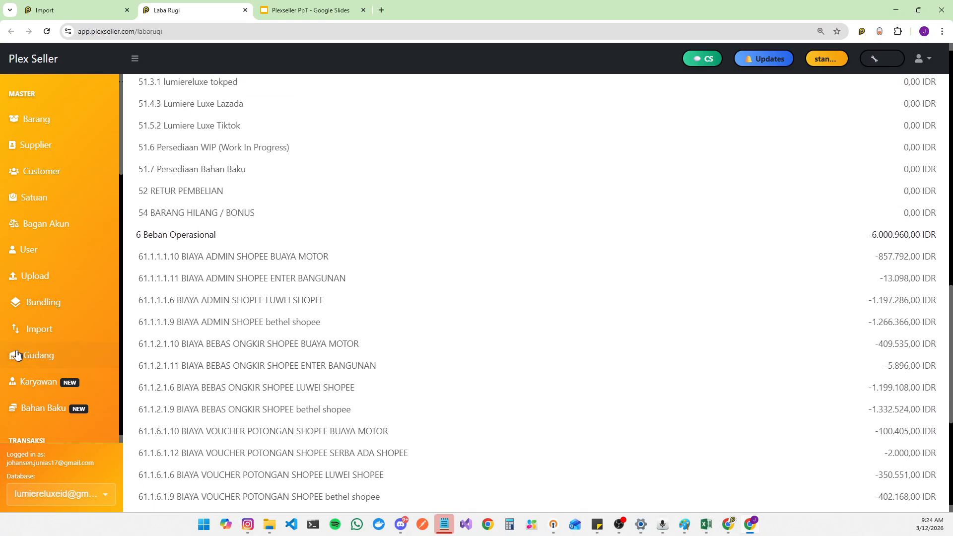
Step: Start a new purchase transaction (Tambah Pembelian) and collapse the sidebar
scroll(54, 342, down, 8)
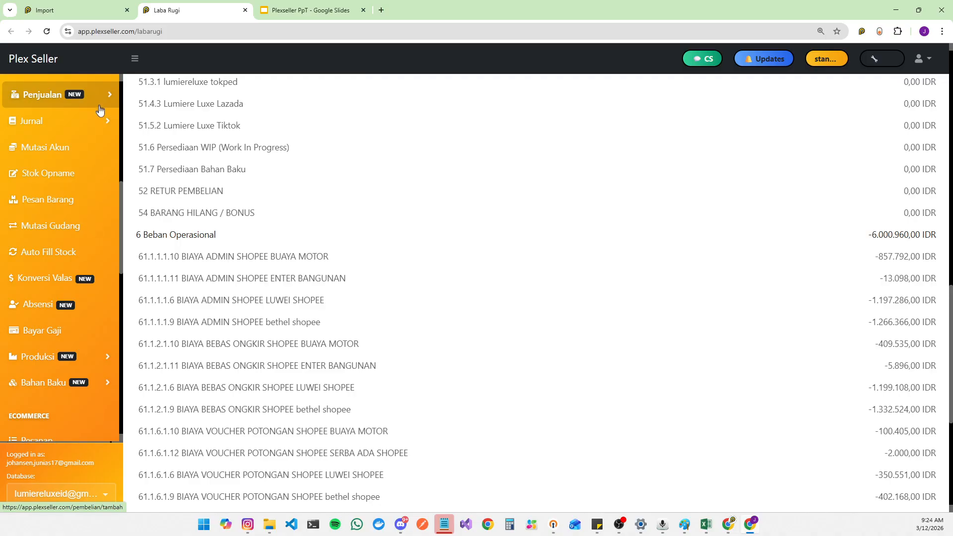
scroll(102, 178, up, 3)
click(94, 208)
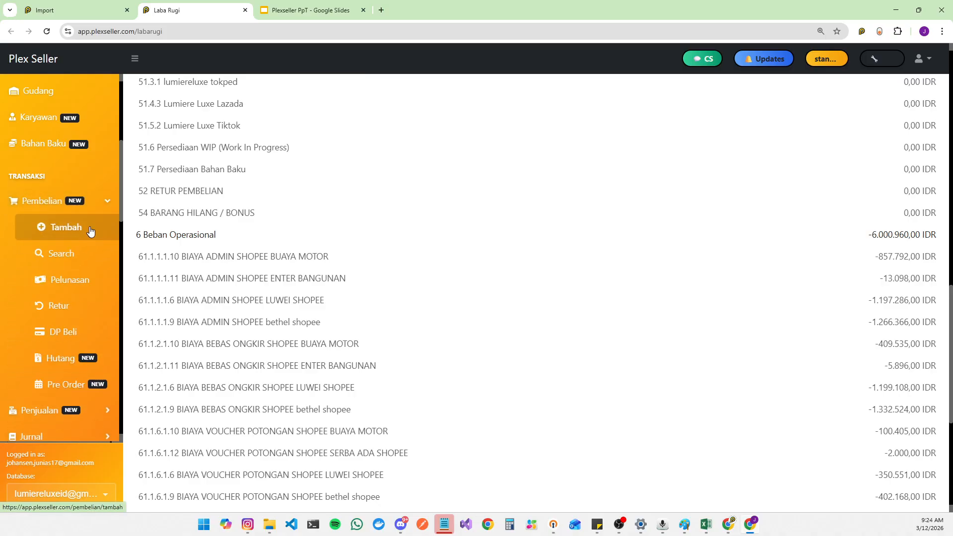
click(91, 231)
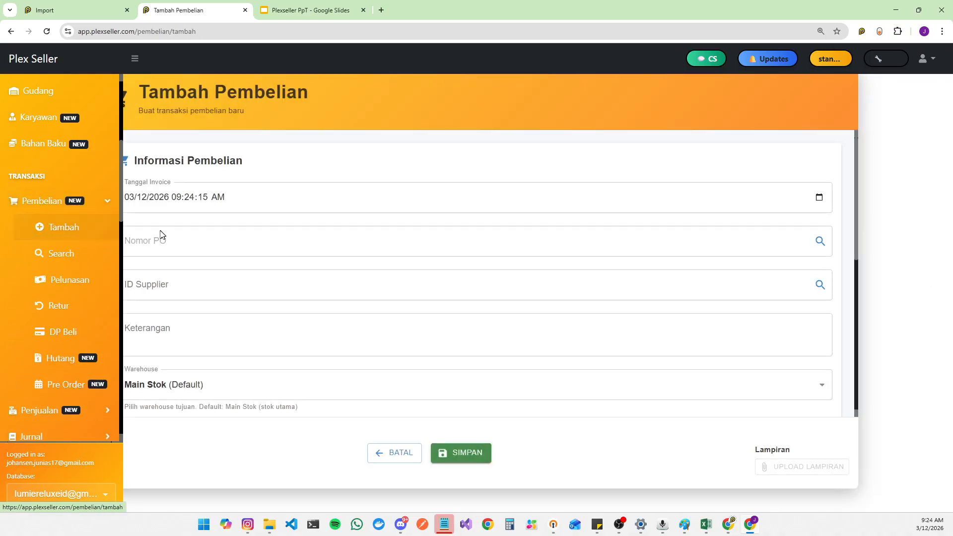
click(135, 58)
scroll(334, 350, down, 3)
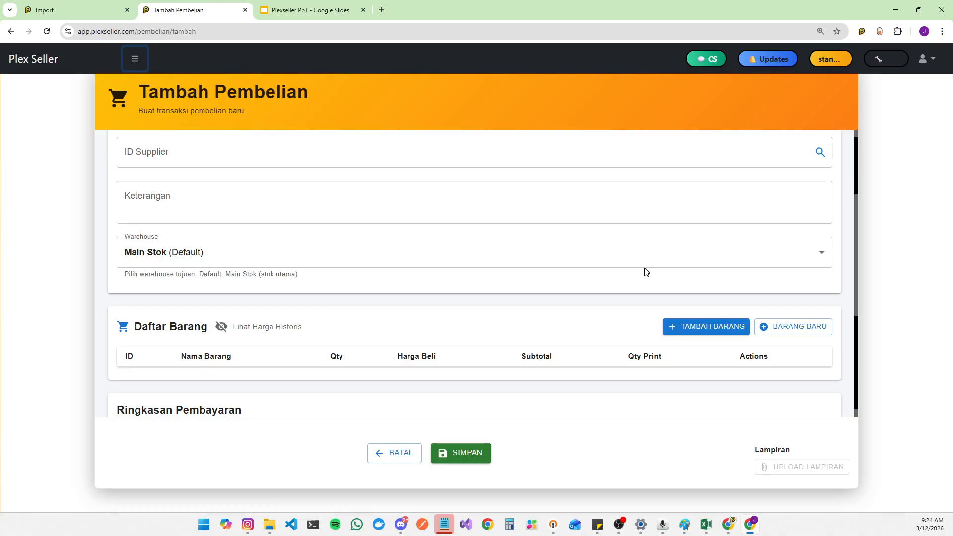
click(690, 329)
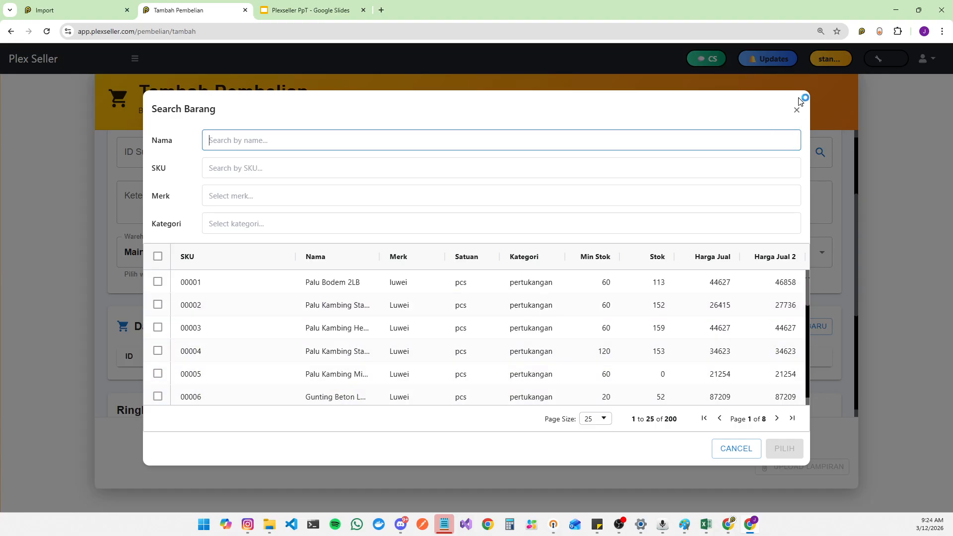
click(800, 98)
scroll(169, 304, up, 3)
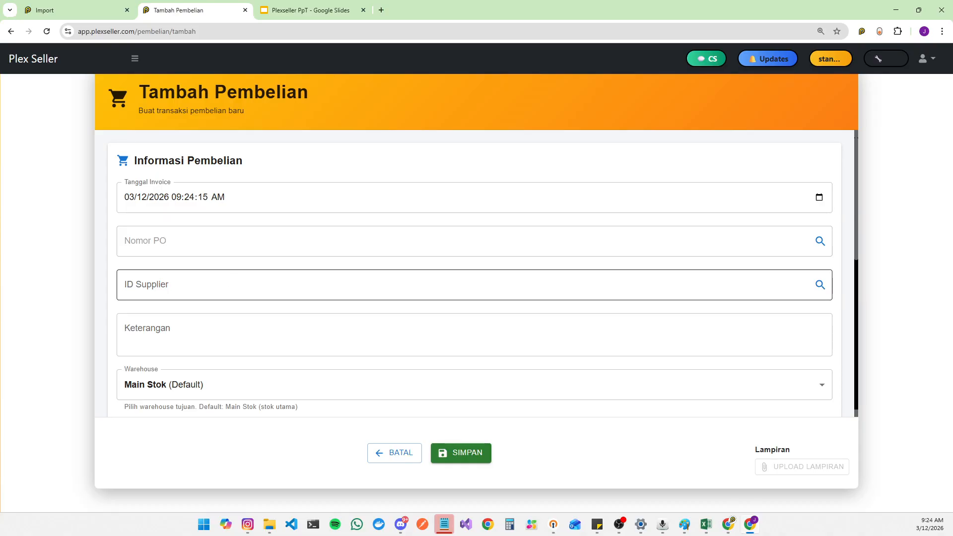
scroll(374, 300, down, 5)
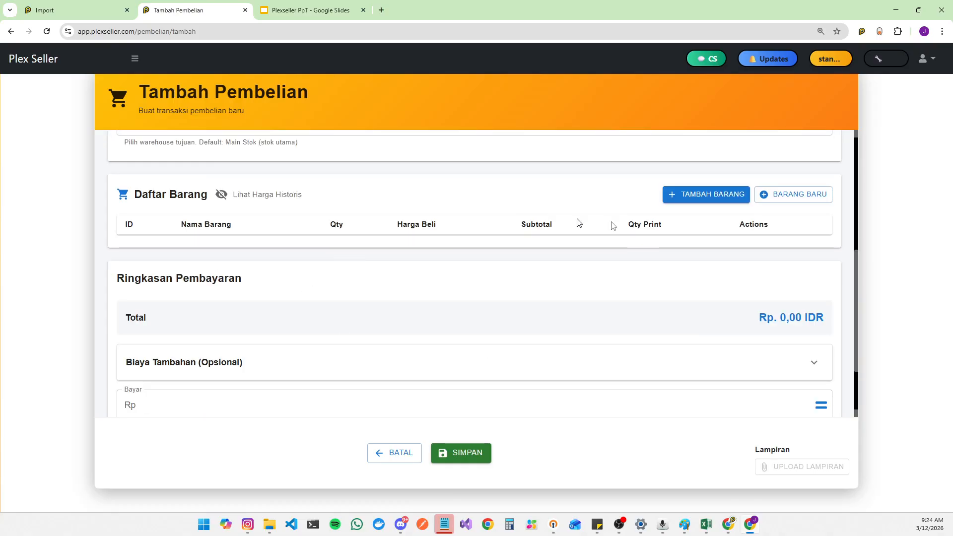
Step: Add the Palu Kambing Heavy-duty 0,75Kg Lapis Plastik item to the purchase list
click(705, 194)
click(158, 281)
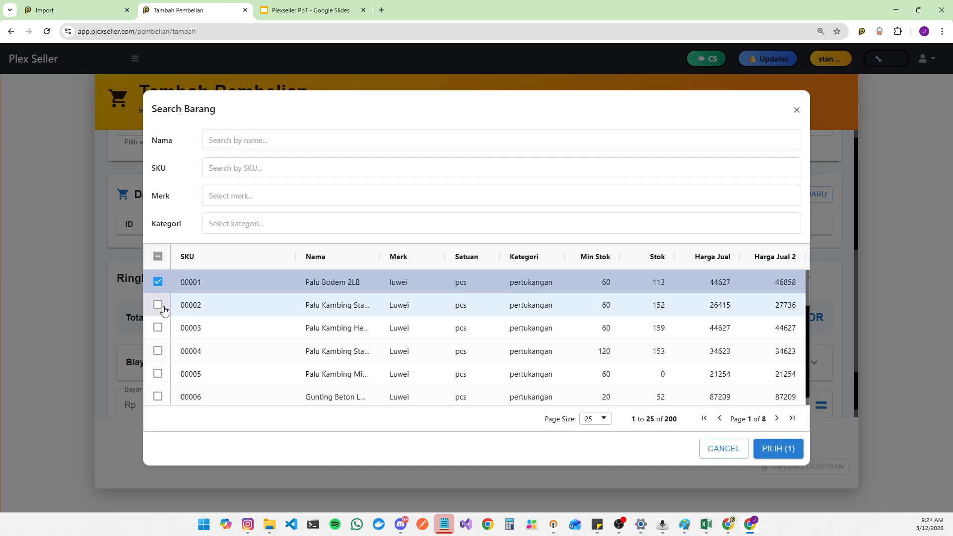
click(158, 305)
click(157, 328)
click(772, 450)
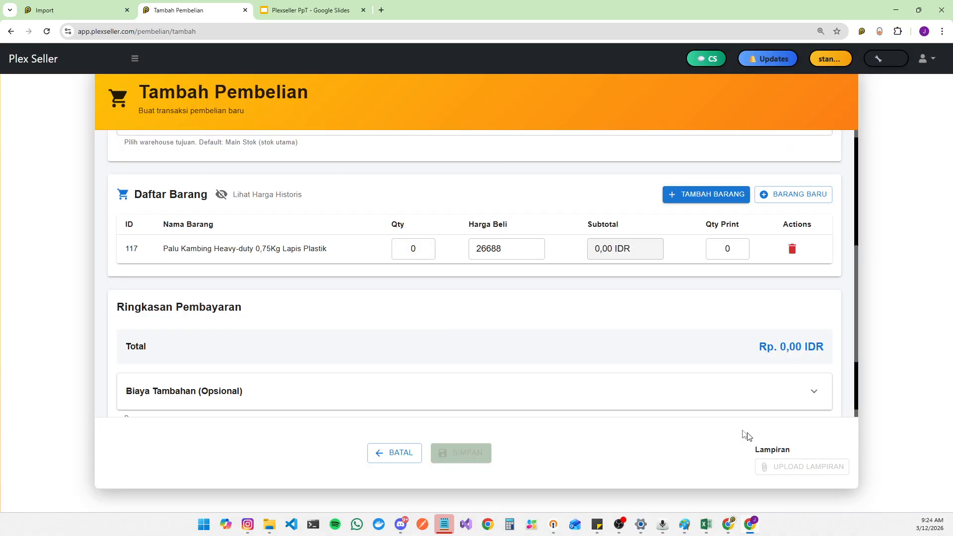
Step: Set the item quantity to 15 and show the historical purchase prices
click(413, 248)
text(15)
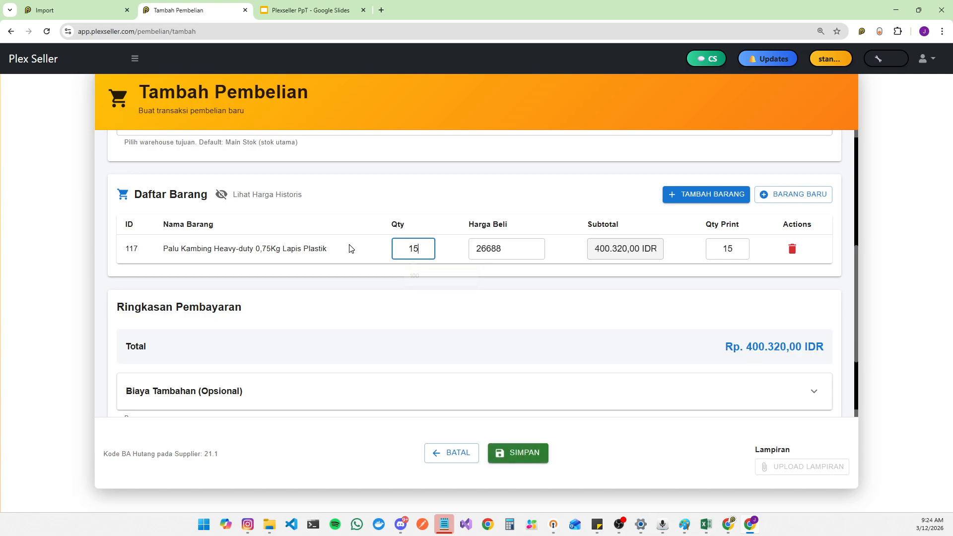
click(222, 198)
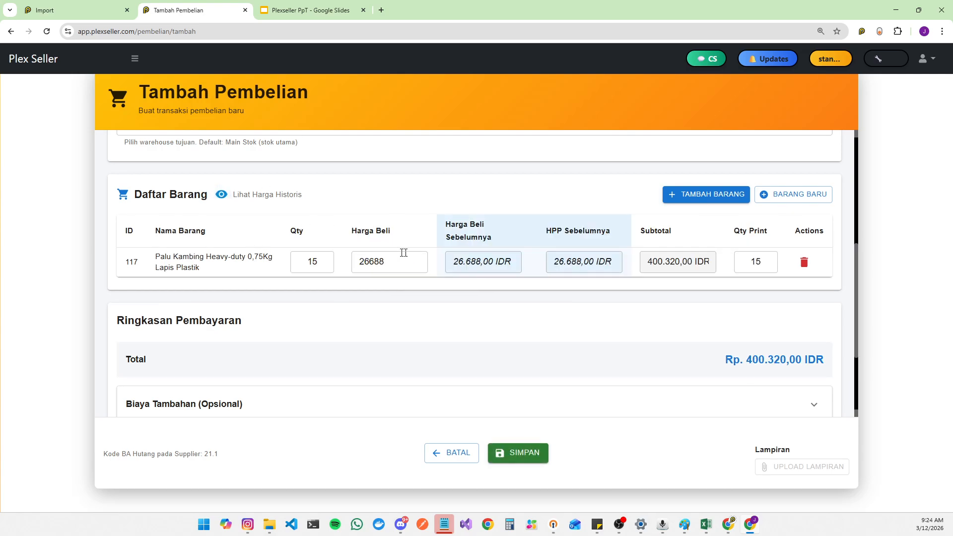
Step: Set the item's purchase price to 28000
drag(454, 262, 645, 261)
drag(392, 263, 291, 257)
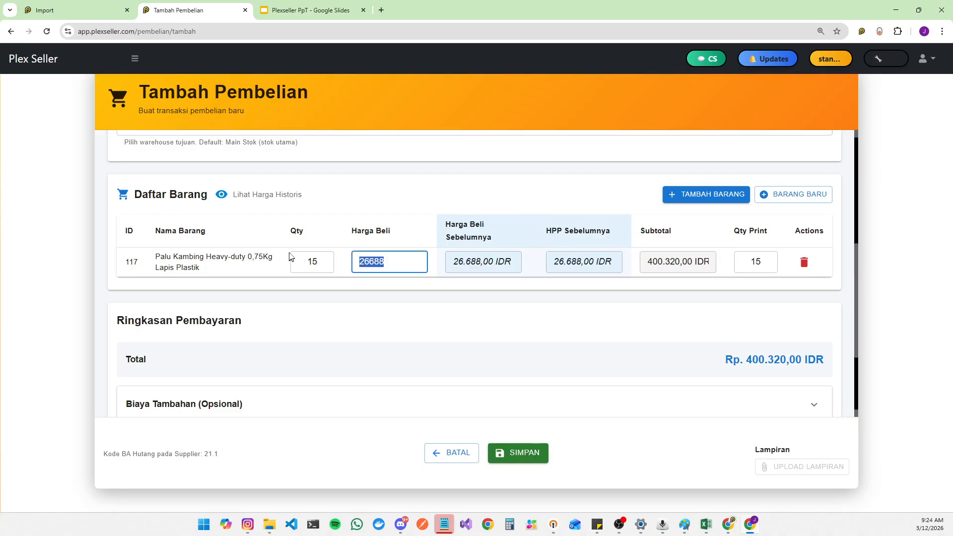
text(28000)
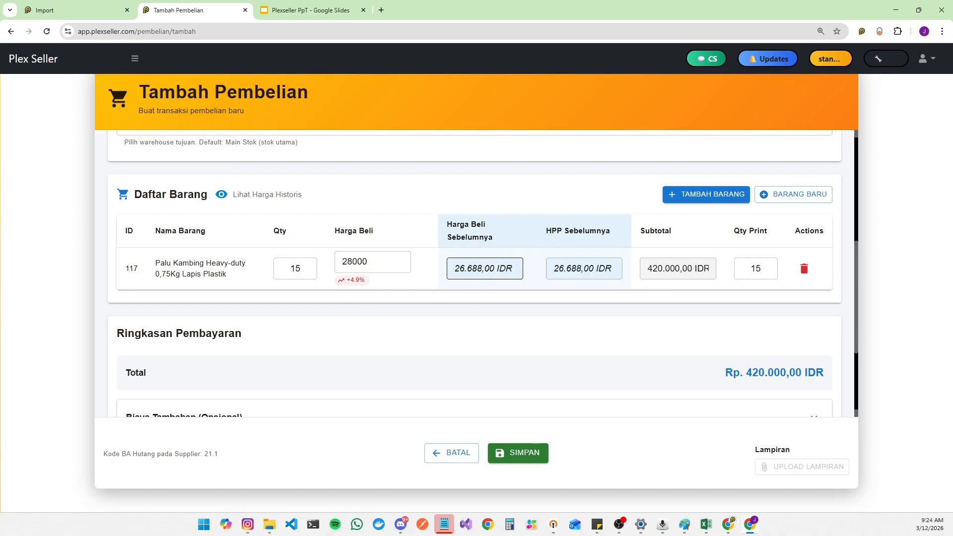
scroll(394, 240, down, 3)
scroll(393, 240, up, 3)
drag(377, 261, 308, 268)
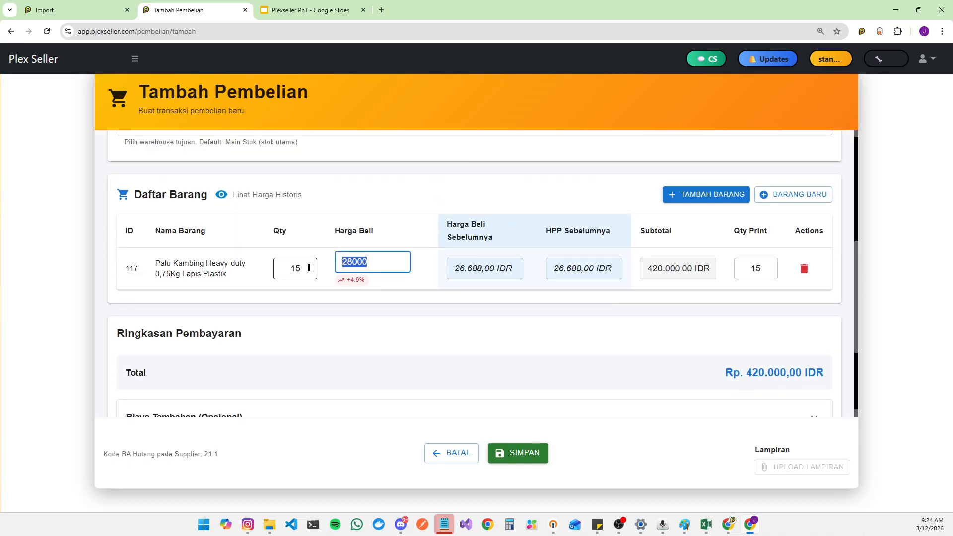
click(312, 269)
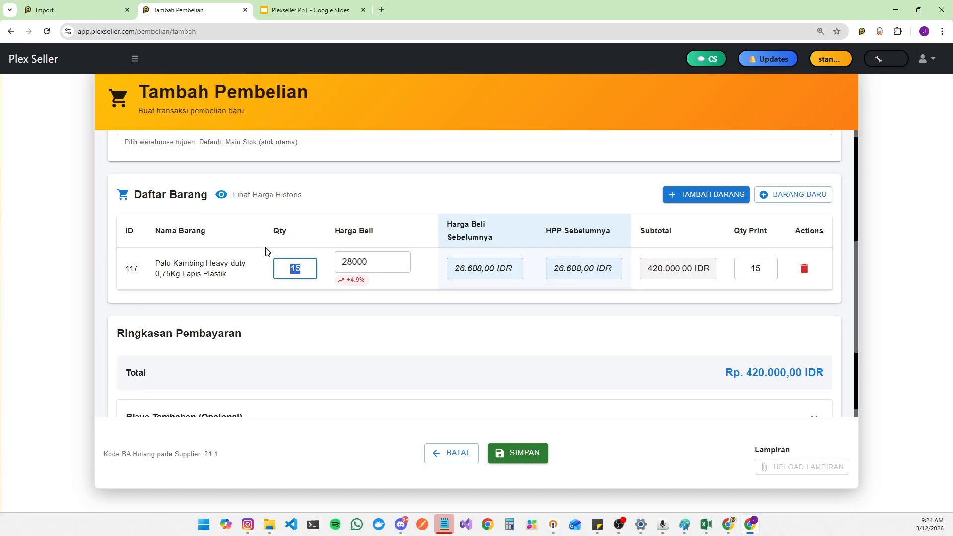
drag(555, 269, 585, 287)
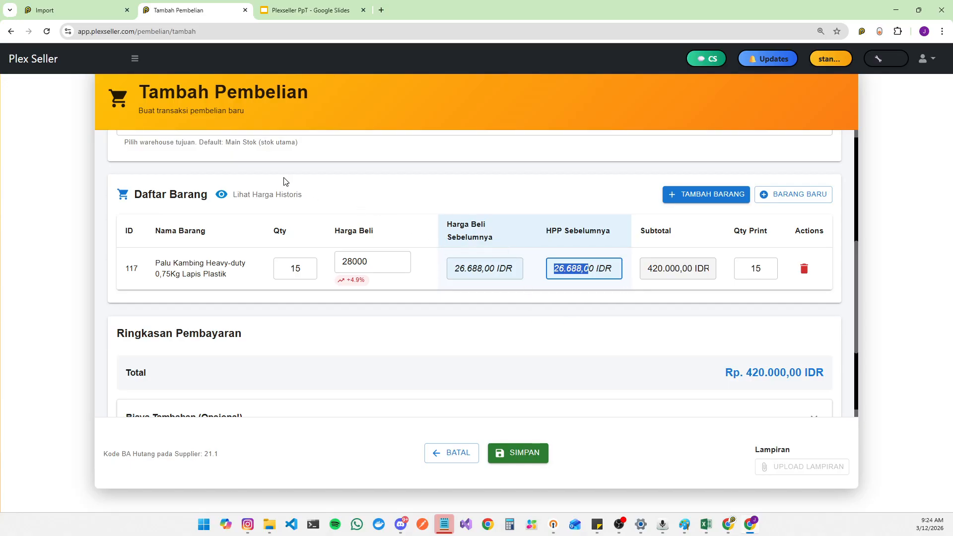
Step: Open the product Import page, switch to the SHOPEE - LUWEI SHOPEE tab and select the first product
click(135, 58)
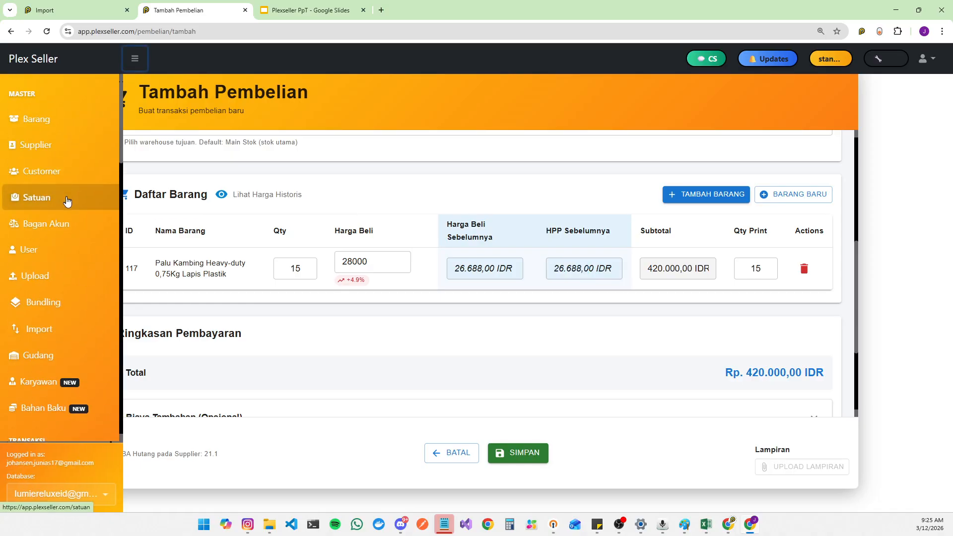
scroll(76, 229, down, 3)
click(75, 199)
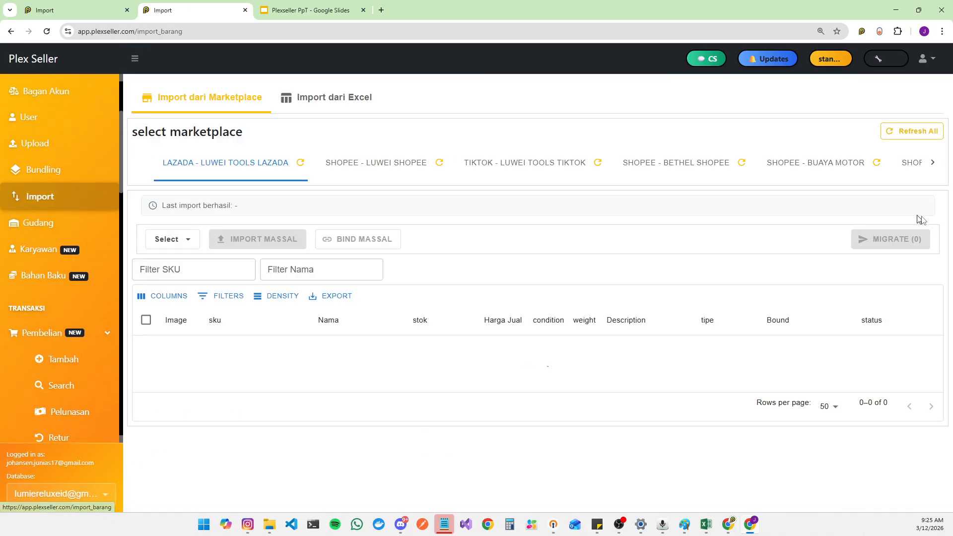
click(397, 165)
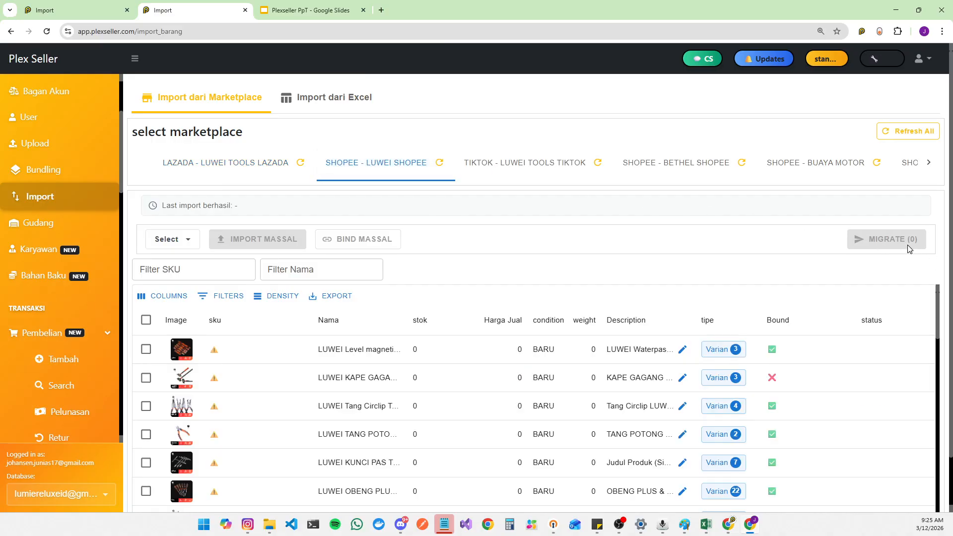
click(146, 349)
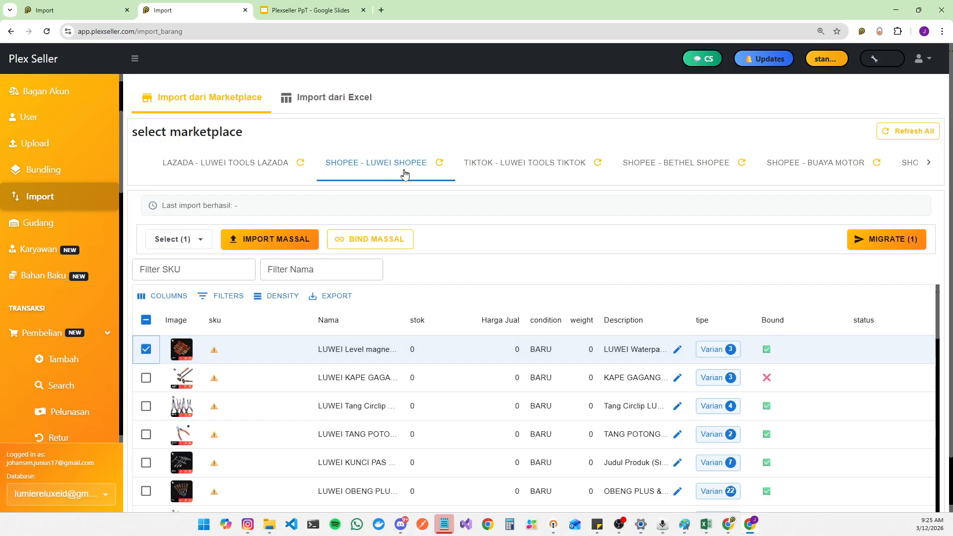
Step: Open Migrate for the selected product and choose LUWEI TOOLS TIKTOK (TIKTOK) as the target marketplace
click(917, 245)
click(392, 275)
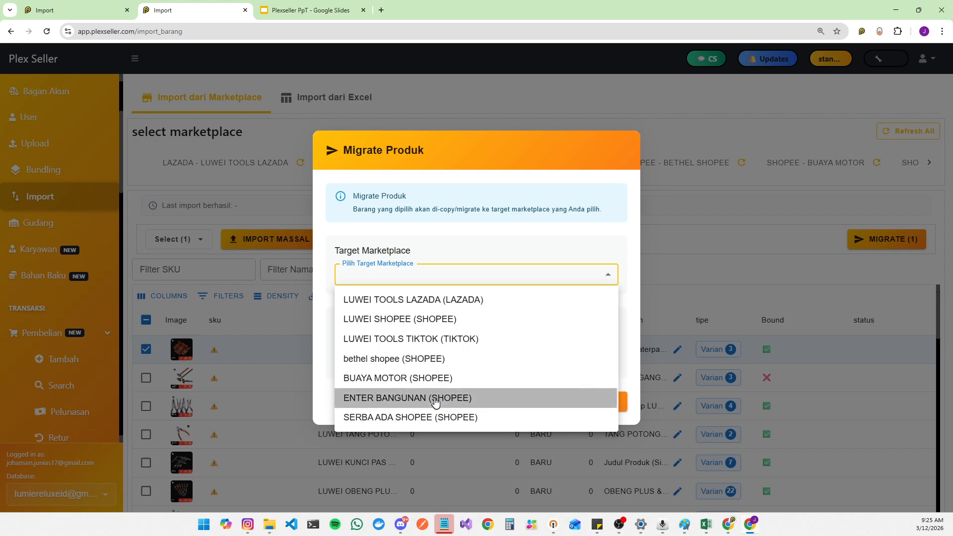
click(385, 377)
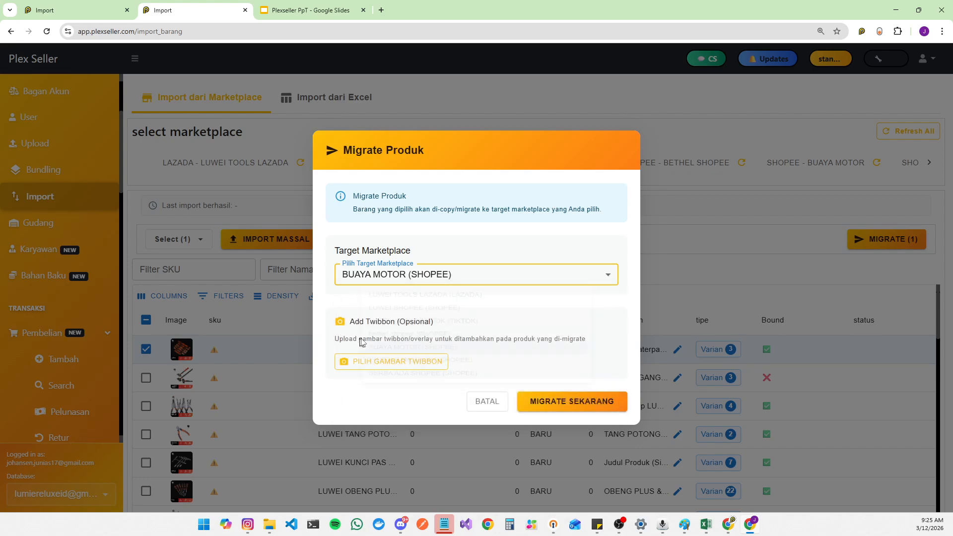
click(450, 277)
click(416, 338)
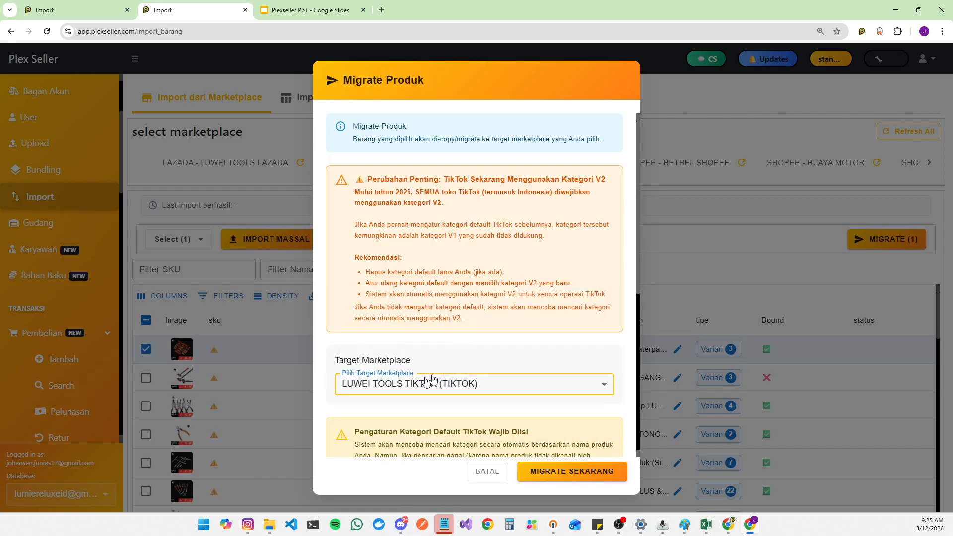
Step: Pick Alat & Perangkat Keras as the default TikTok category and cancel the migration dialog
scroll(495, 353, down, 5)
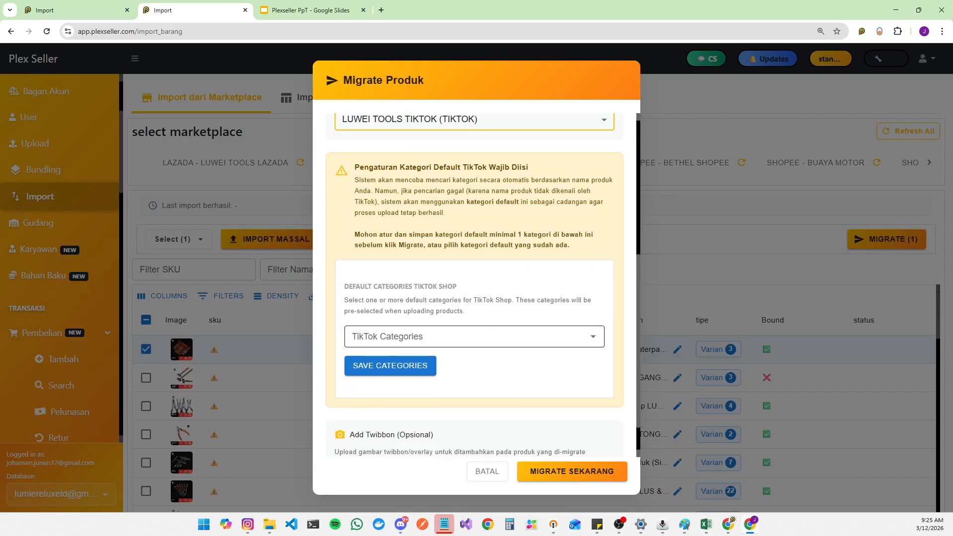
click(477, 337)
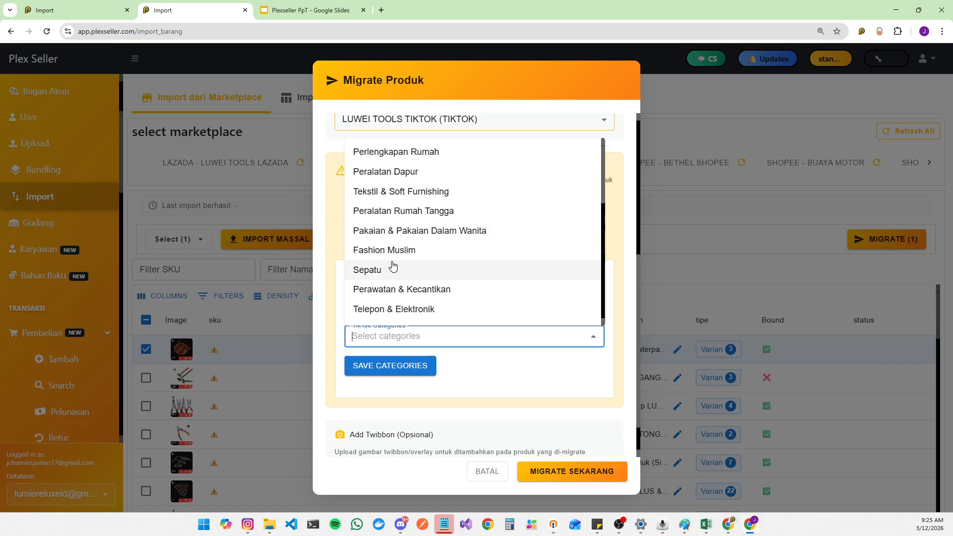
text(tem)
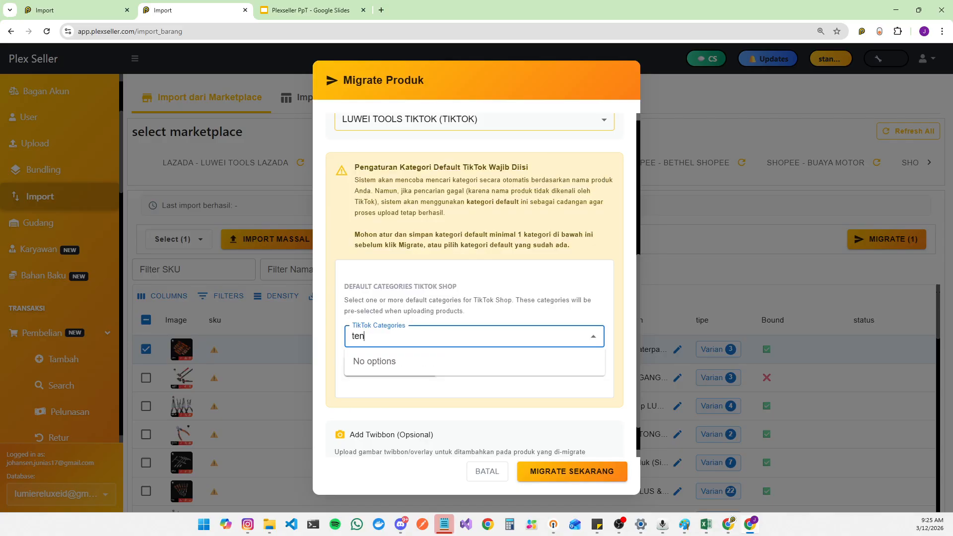
key(BackSpace)
text(kn)
key(BackSpace)
key(BackSpace)
key(BackSpace)
key(BackSpace)
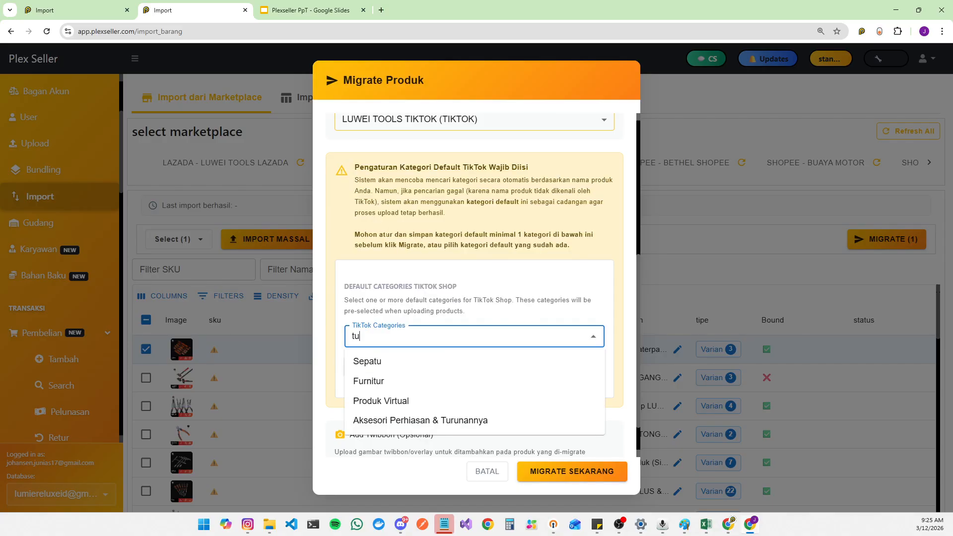
text(alat)
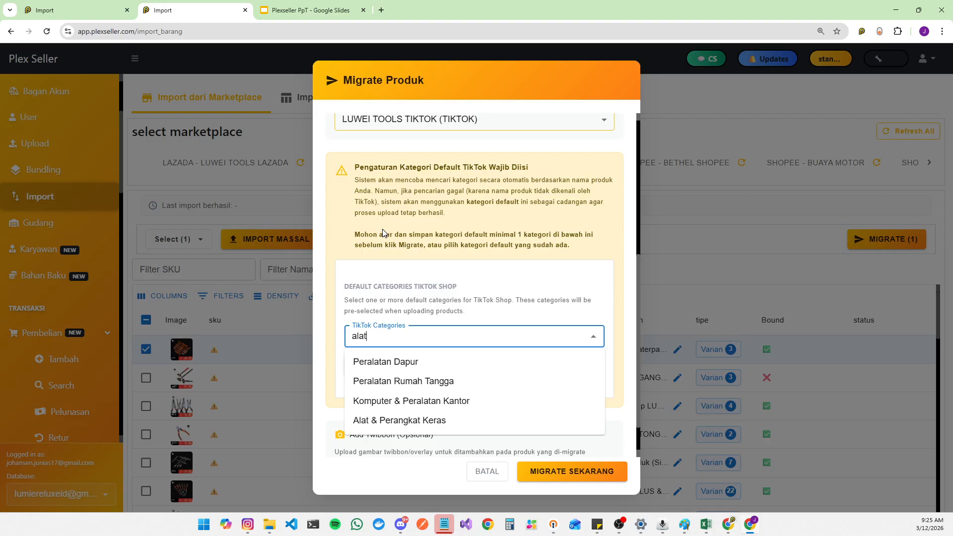
click(448, 427)
scroll(425, 422, down, 1)
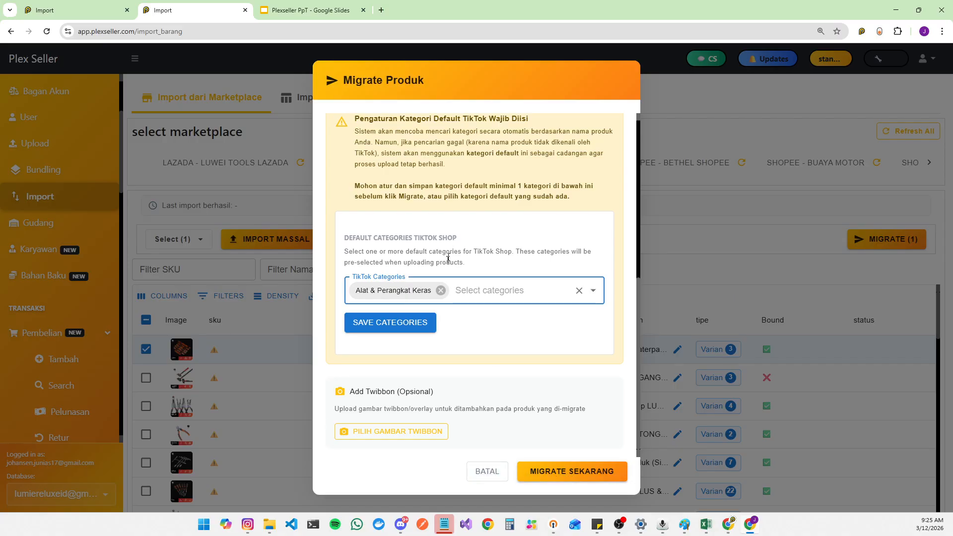
scroll(420, 255, up, 5)
scroll(412, 228, down, 5)
click(498, 474)
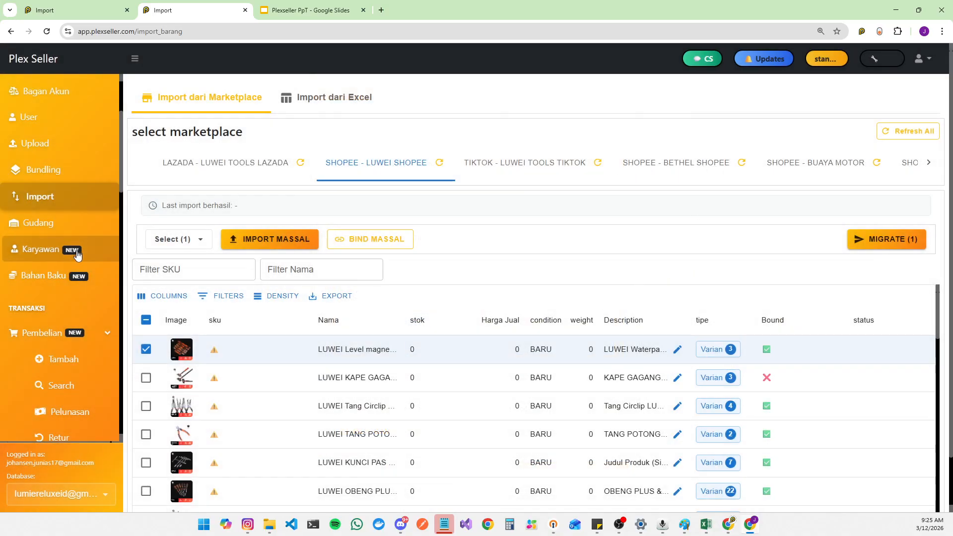
Step: Open the add journal (Tambah jurnal) page
scroll(94, 268, down, 1)
scroll(96, 282, down, 2)
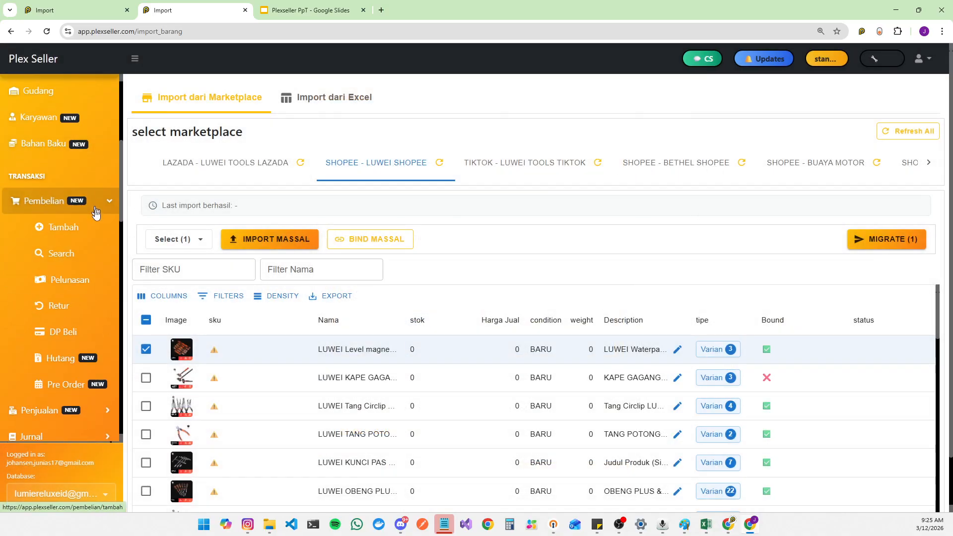
click(95, 206)
click(96, 258)
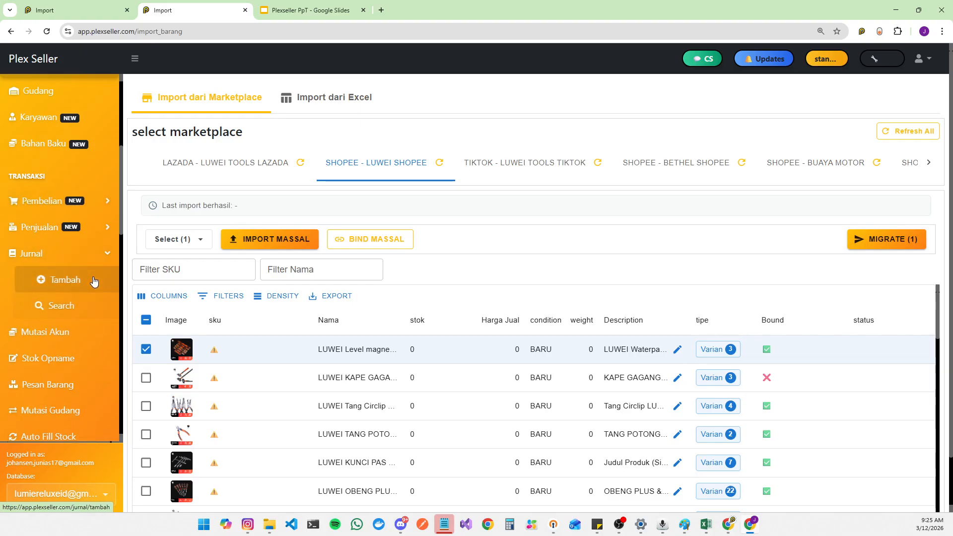
click(93, 279)
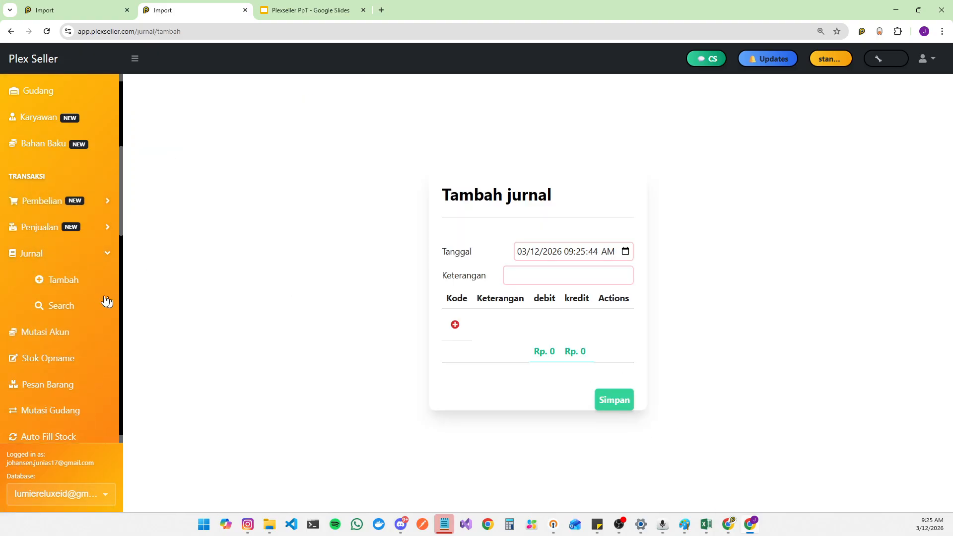
scroll(87, 278, up, 3)
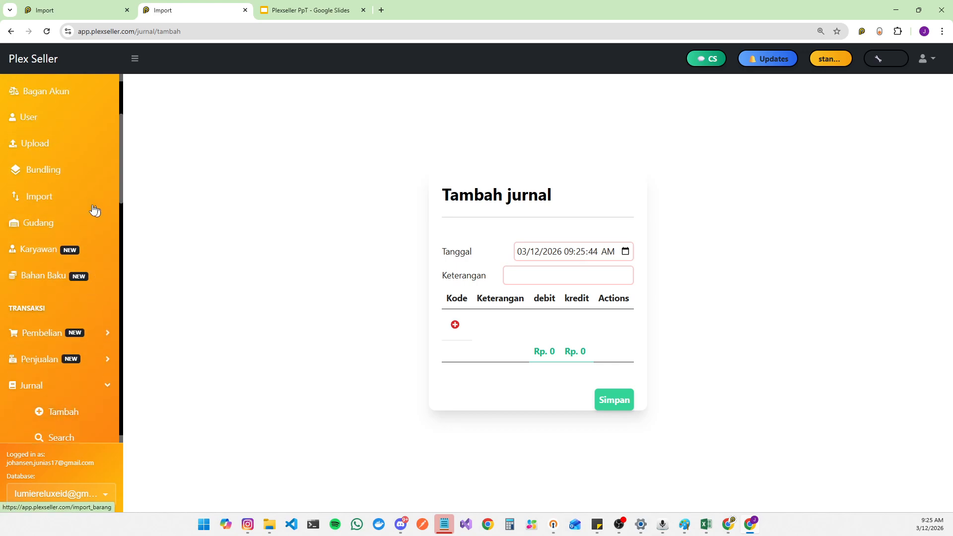
Step: Return to the SHOPEE - LUWEI SHOPEE import list and remove the LUWEI prefix from the first product's name
click(90, 199)
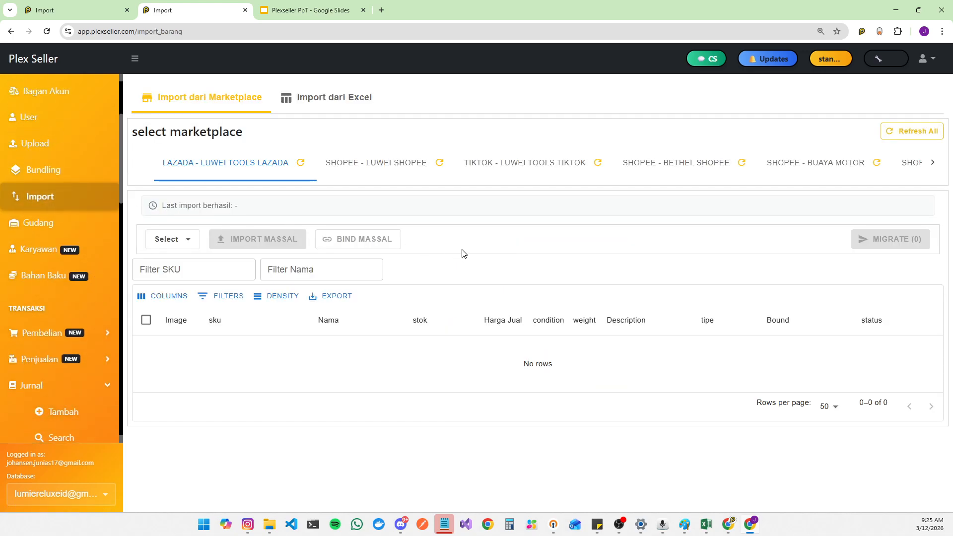
click(398, 178)
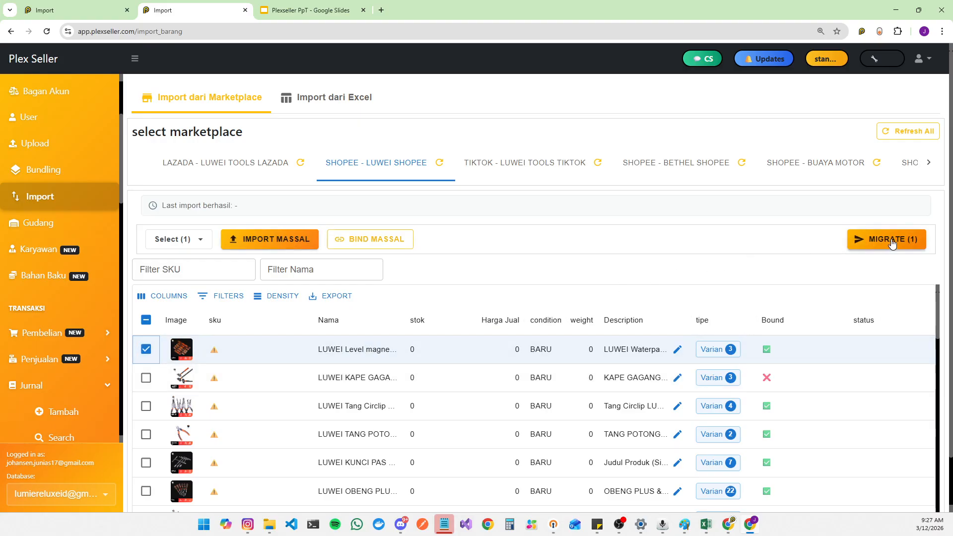
double_click(377, 349)
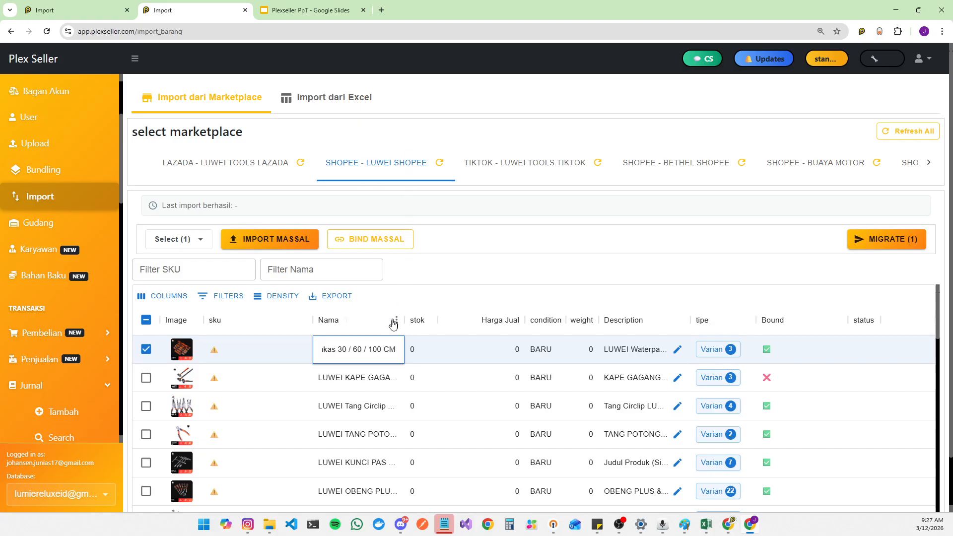
drag(397, 350, 239, 351)
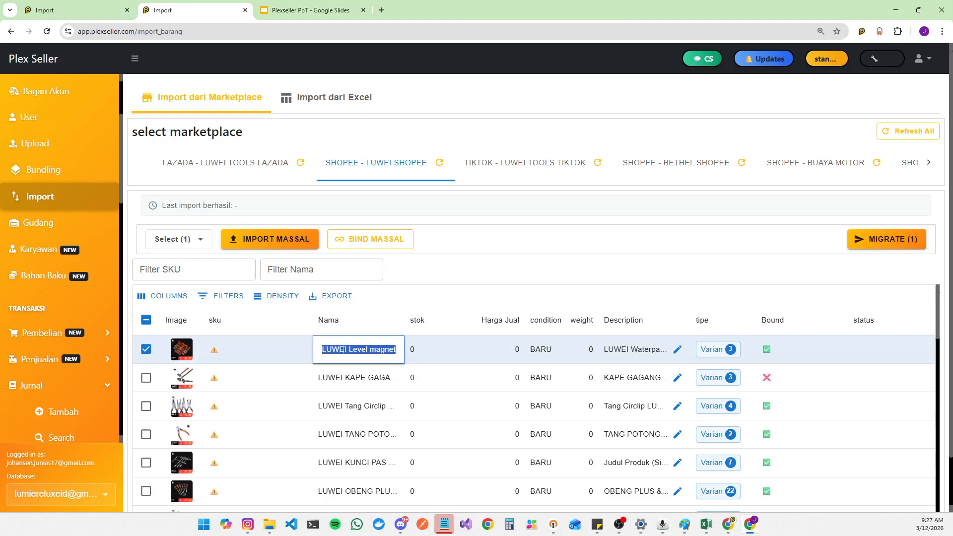
click(350, 351)
drag(350, 351, 293, 358)
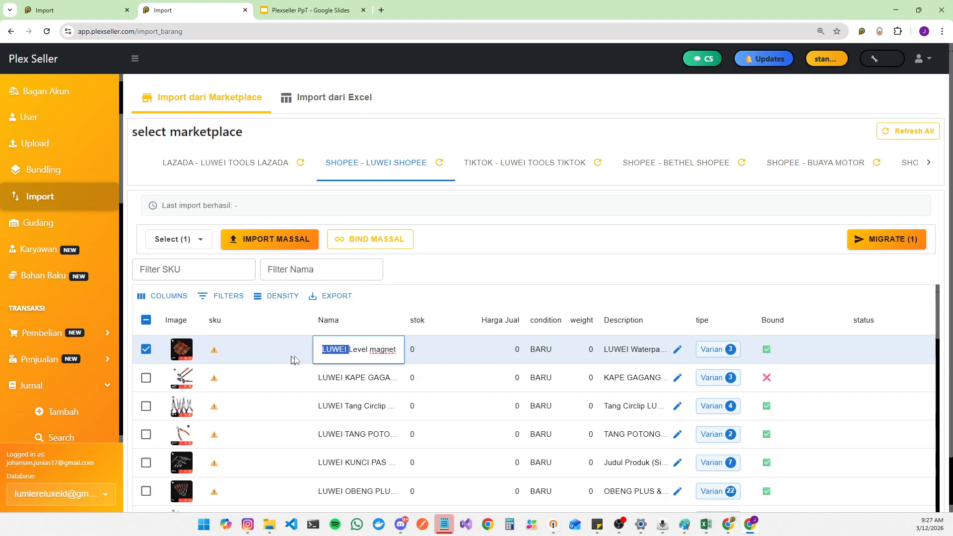
key(BackSpace)
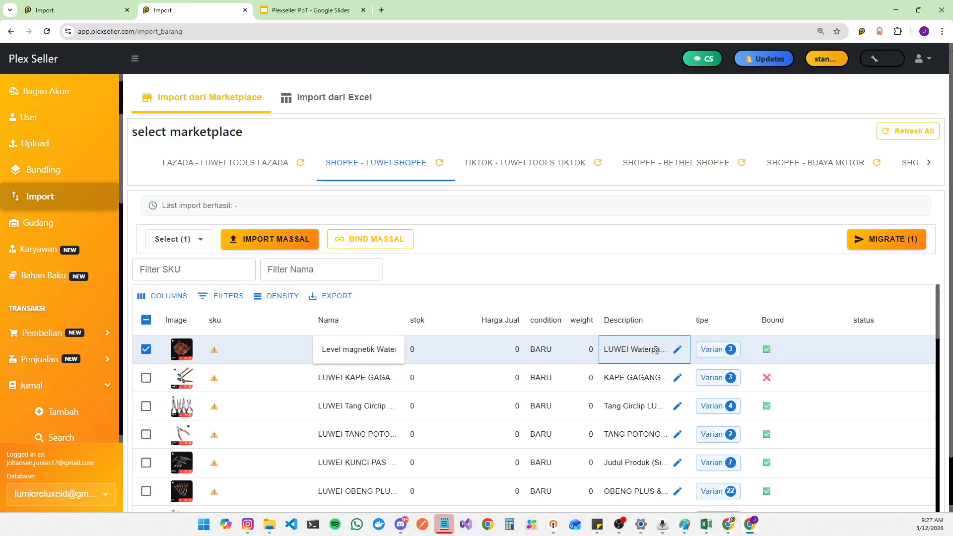
click(677, 351)
key(ctrl+a)
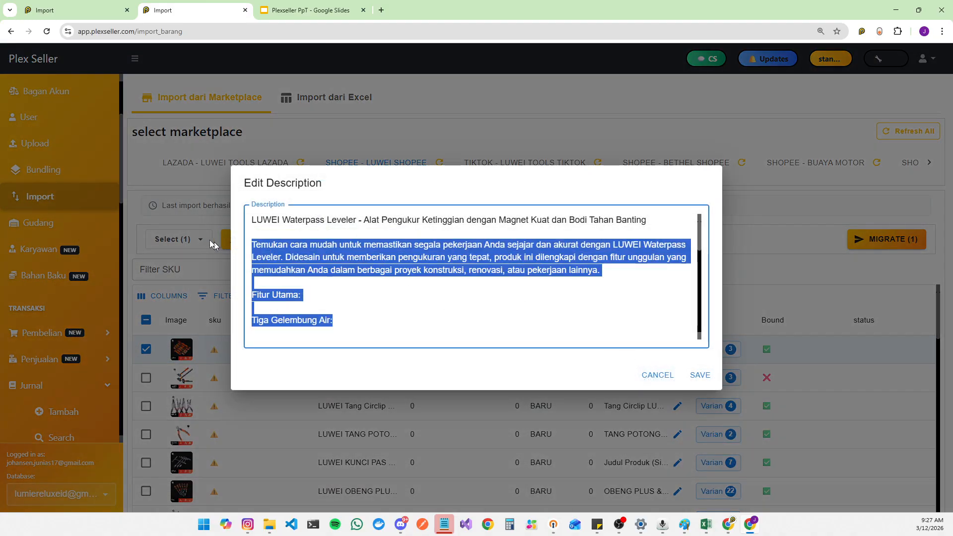
click(658, 375)
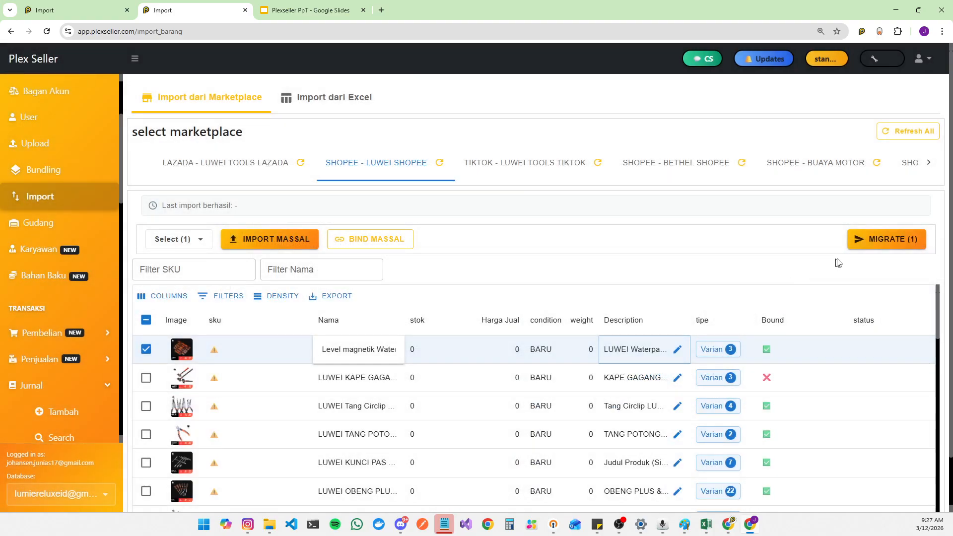
Step: Set bethel shopee (SHOPEE) as the migration target and close the Migrate dialog
click(890, 242)
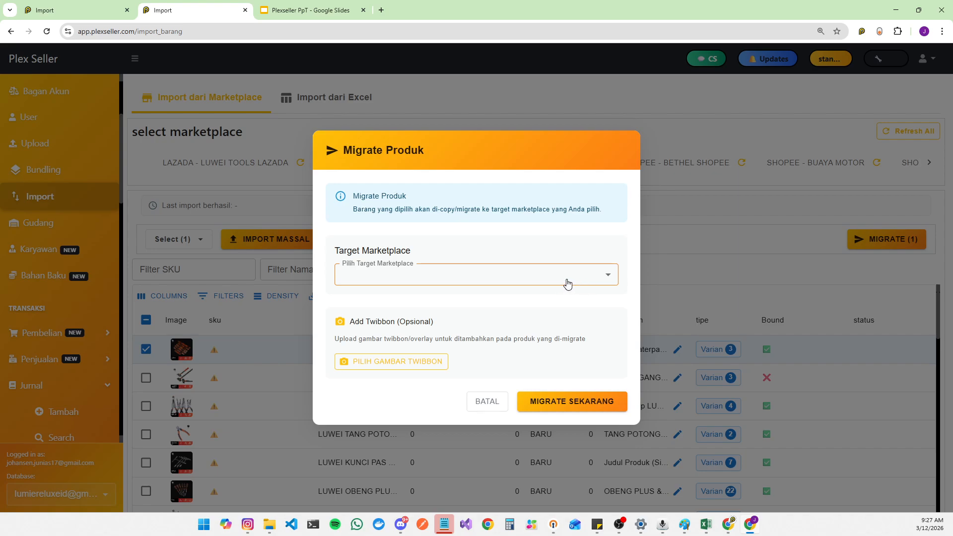
click(567, 281)
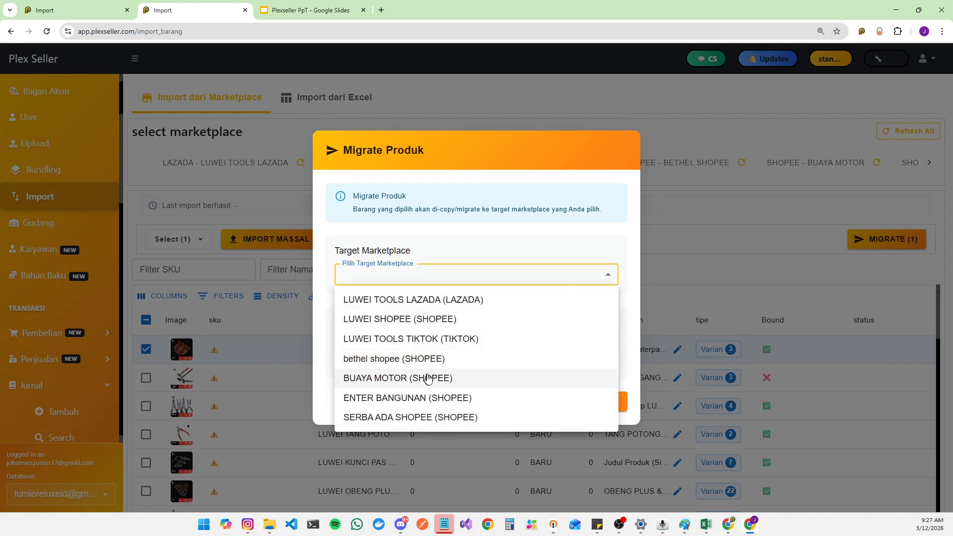
click(448, 360)
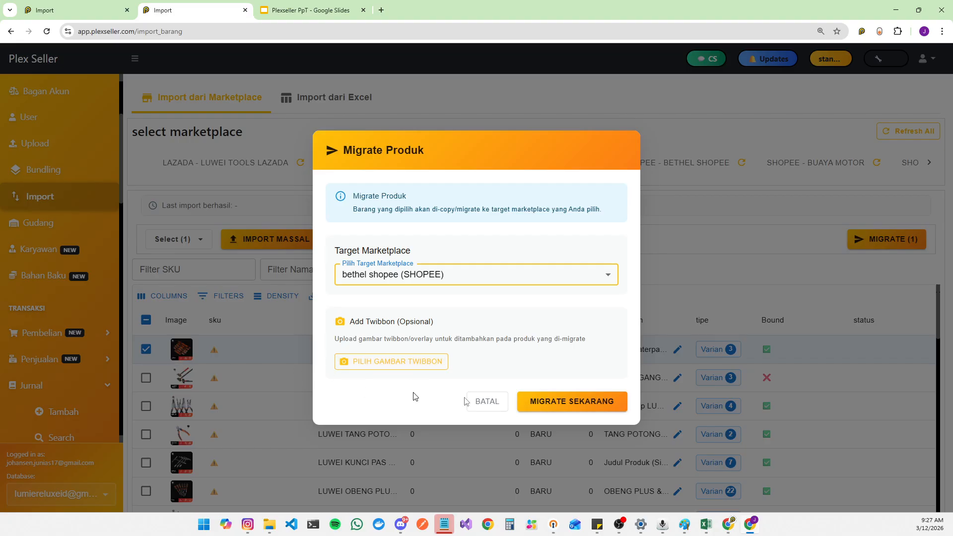
click(497, 404)
Step: Preview the first product's image in the import list and close the preview
click(189, 350)
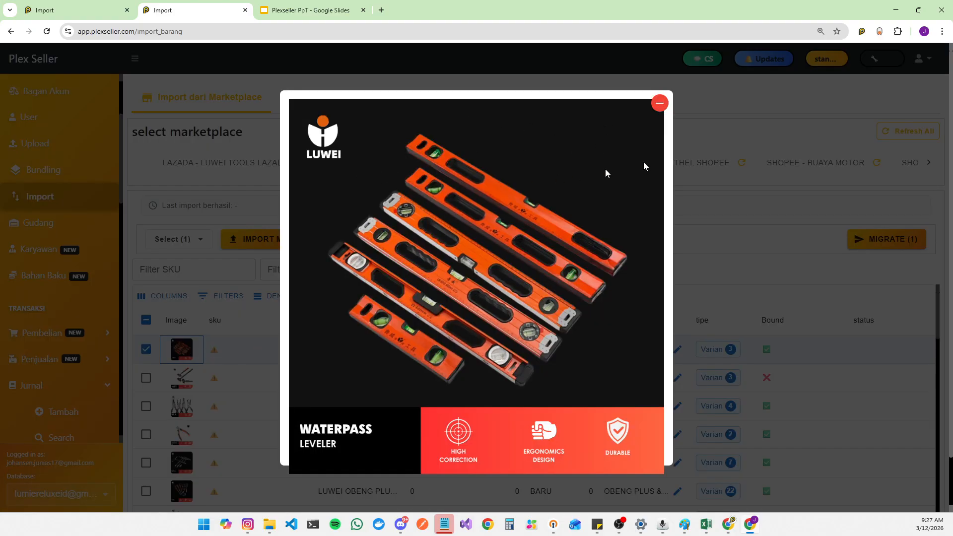
click(659, 103)
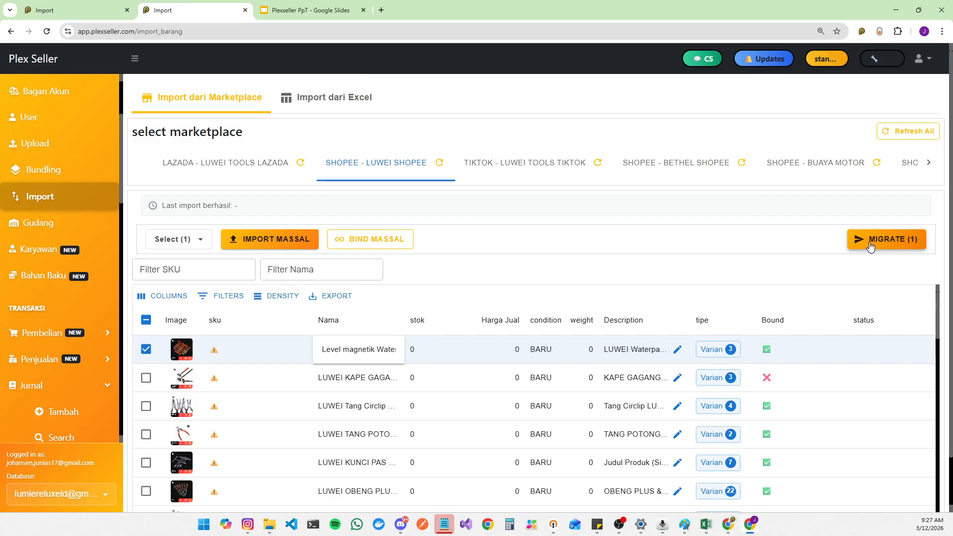
Step: Open the migration dialog, choose LUWEI TOOLS TIKTOK (TIKTOK) as target, look at the TikTok categories, and cancel
click(870, 244)
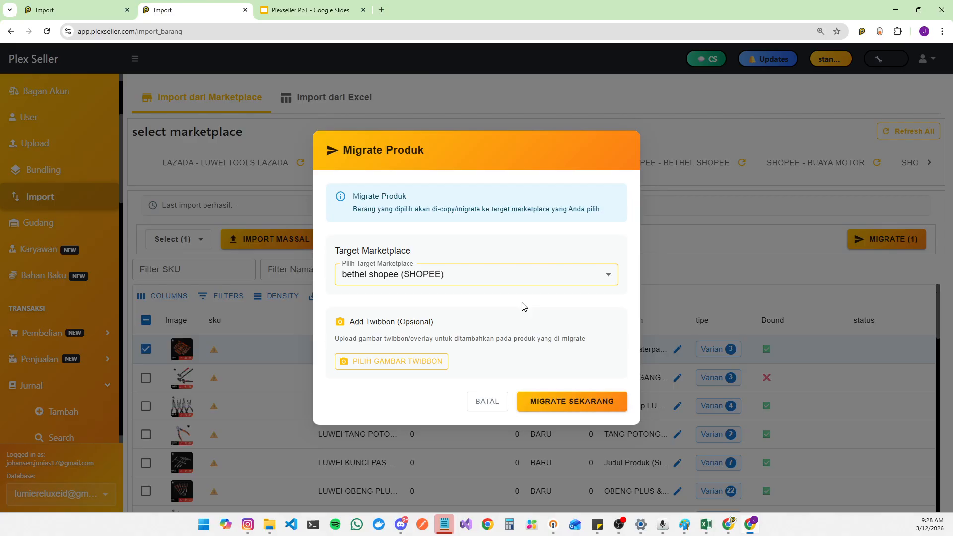
click(536, 279)
click(529, 338)
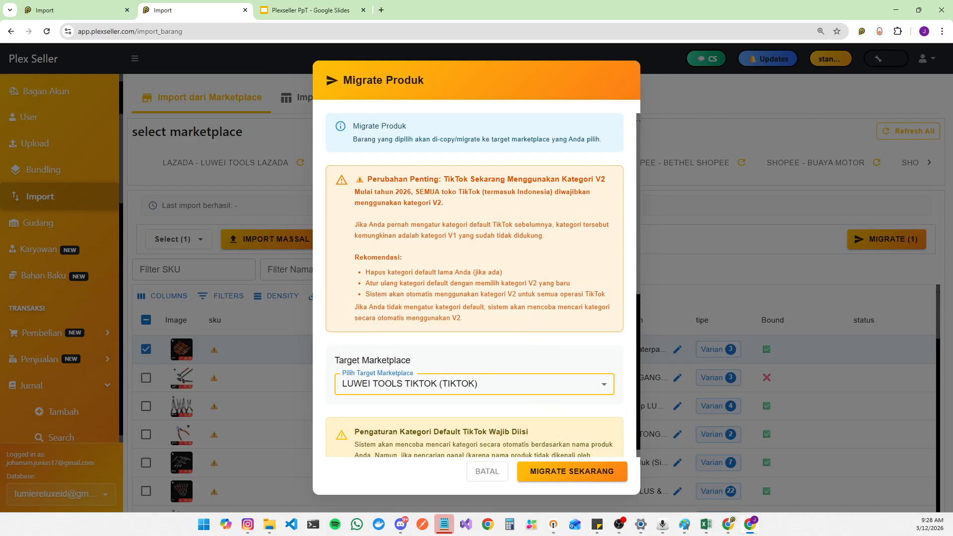
scroll(461, 348, down, 5)
click(460, 342)
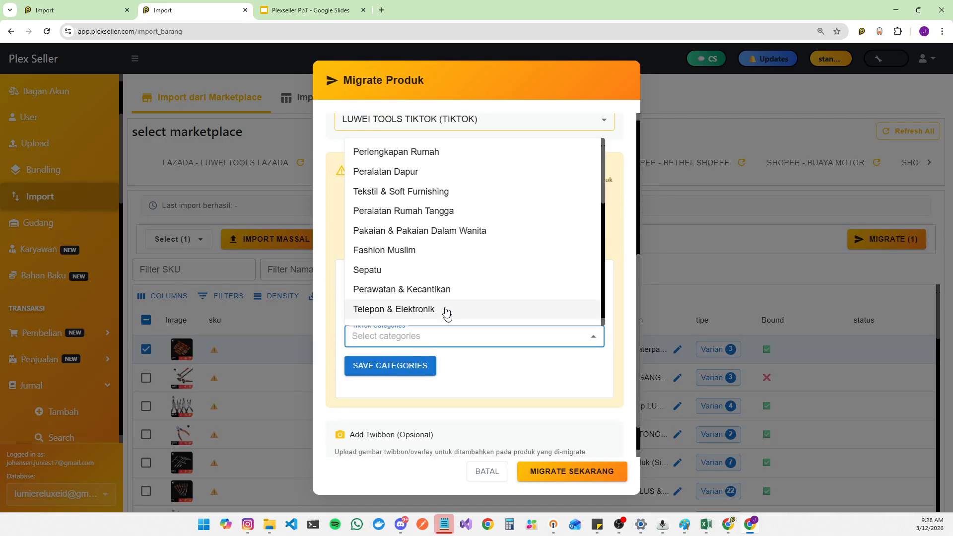
click(476, 362)
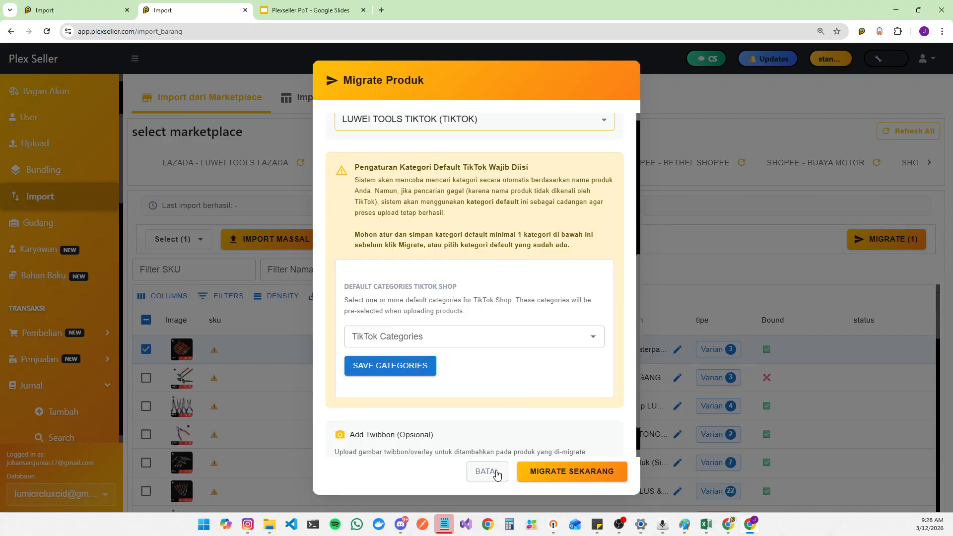
scroll(485, 415, down, 1)
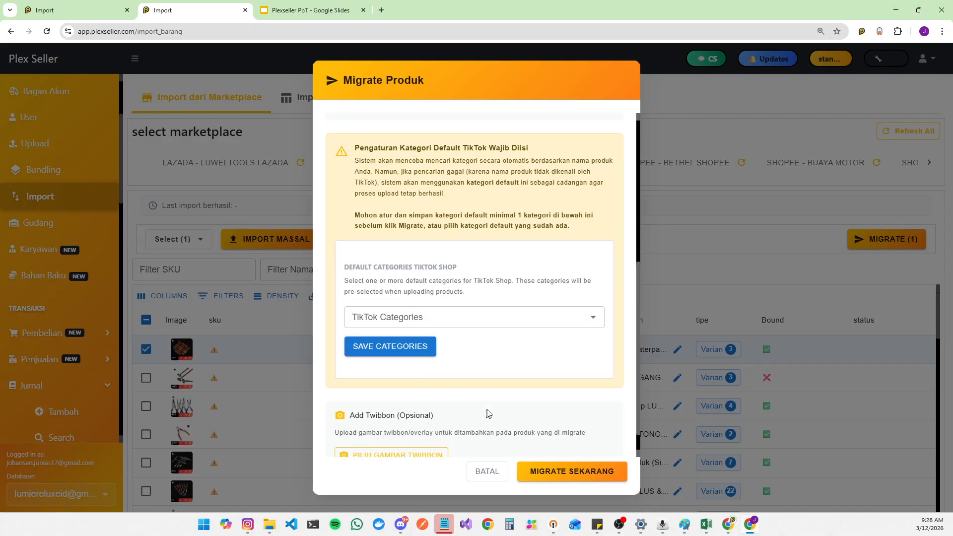
click(497, 480)
Step: Switch to the Import dari Excel tab and enable Export existing Master Barang data
scroll(34, 279, down, 3)
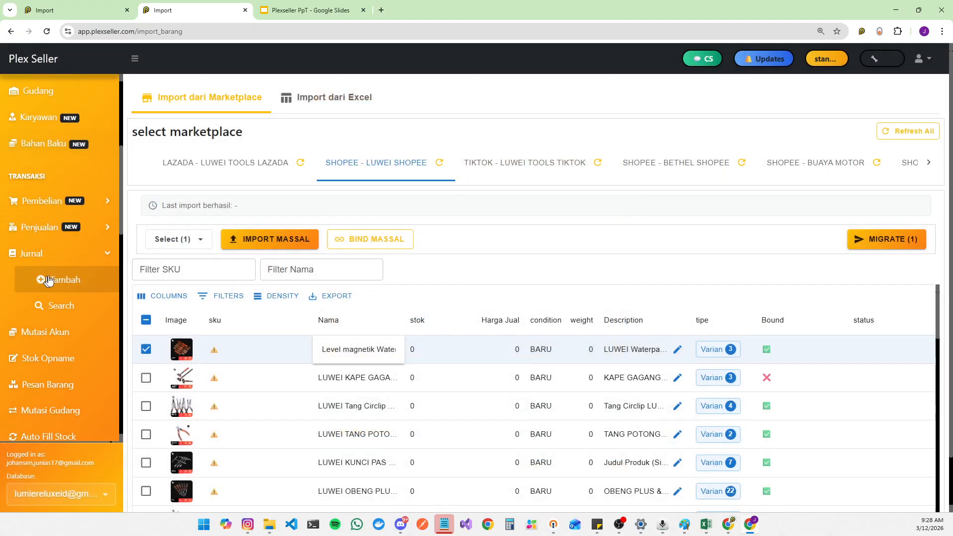
click(348, 101)
scroll(408, 305, down, 1)
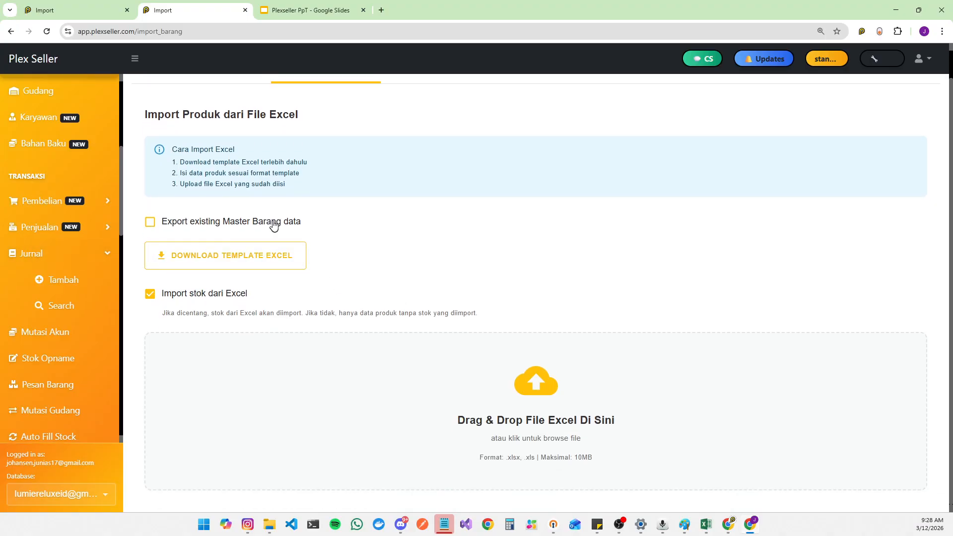
scroll(288, 173, up, 1)
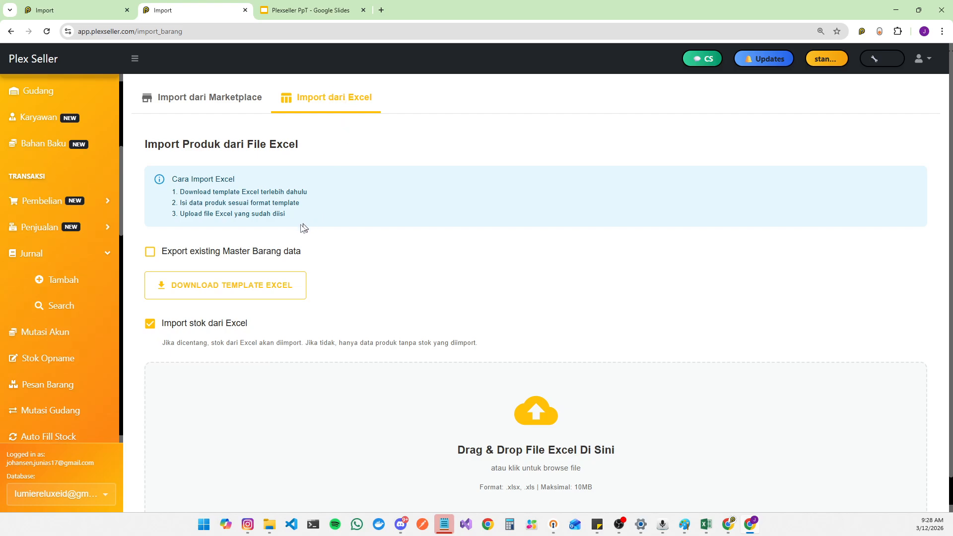
click(151, 253)
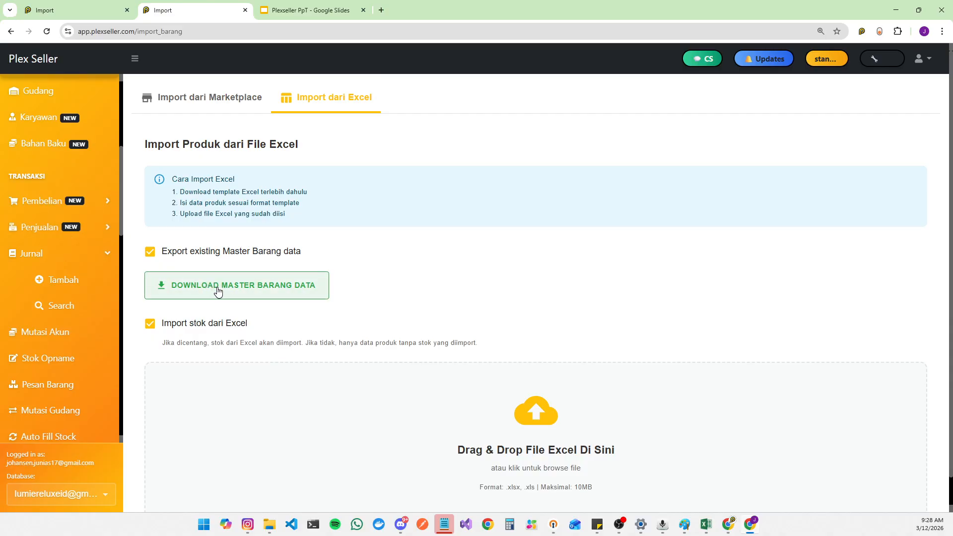
Step: Download the Master Barang data file and open the exported spreadsheet
click(218, 291)
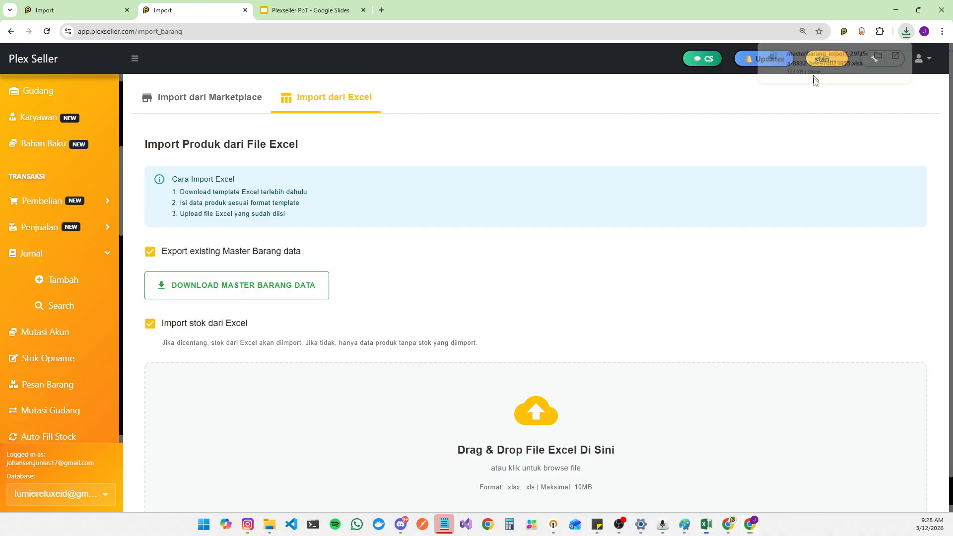
click(814, 77)
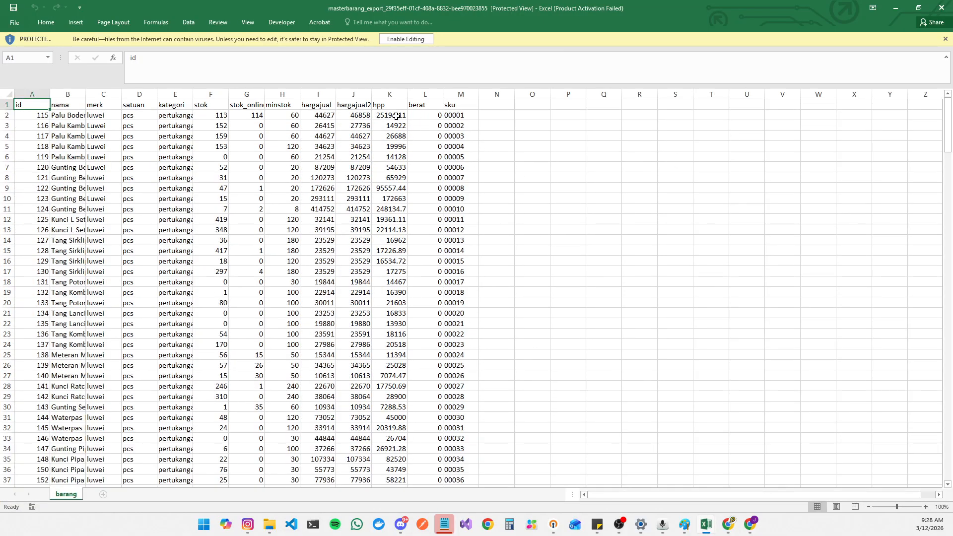
Step: Review the exported spreadsheet's columns such as nama, stok, kategori and minstok, then close the spreadsheet windows
drag(396, 116, 381, 361)
drag(290, 122, 291, 278)
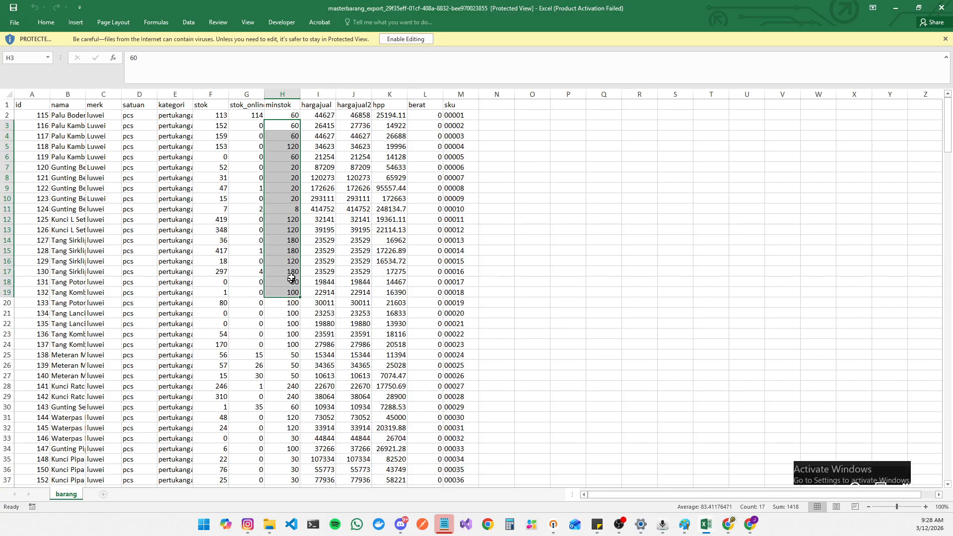
drag(72, 113, 106, 287)
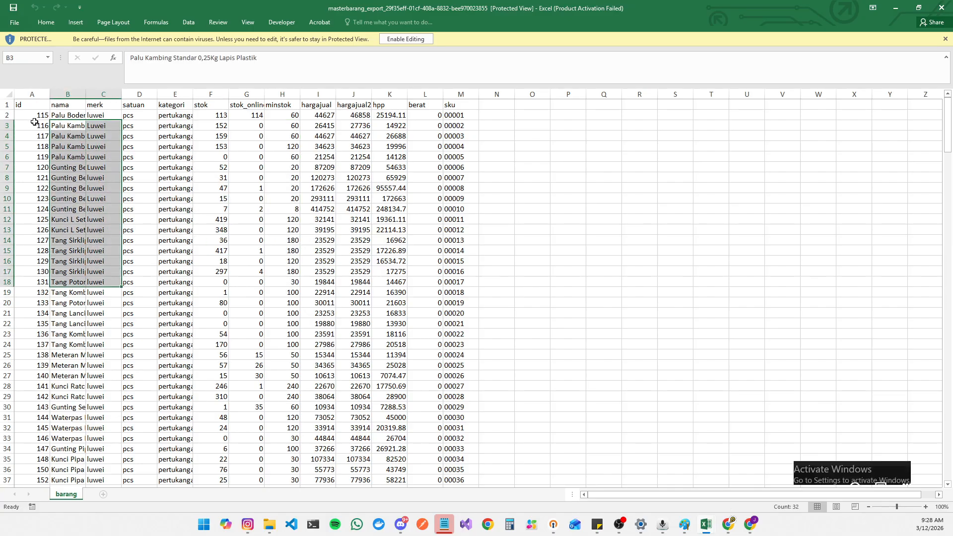
drag(32, 119, 28, 409)
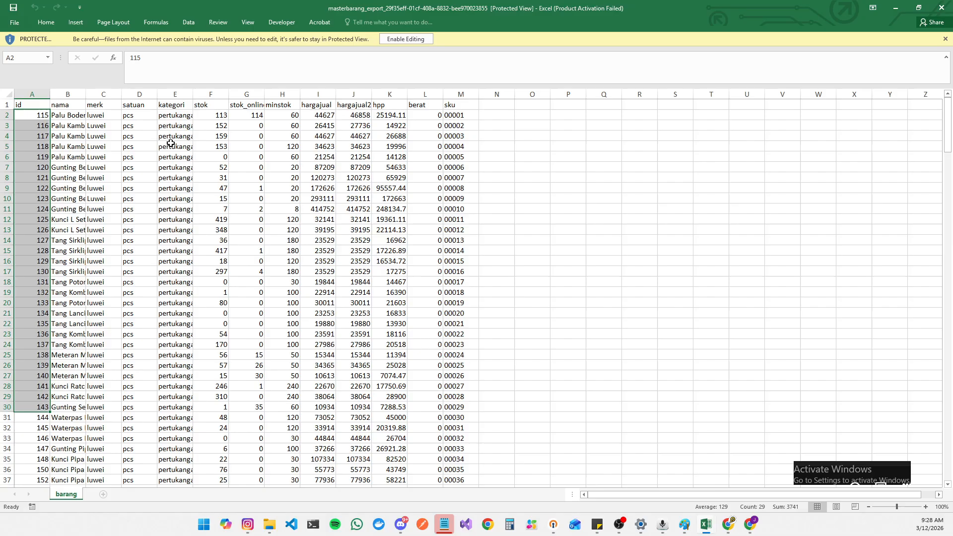
drag(207, 119, 213, 240)
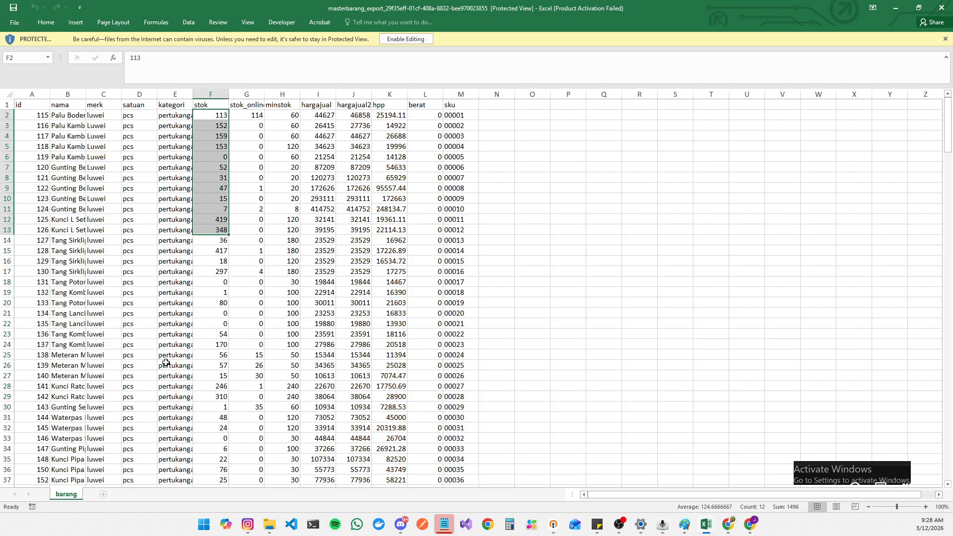
drag(164, 365, 175, 418)
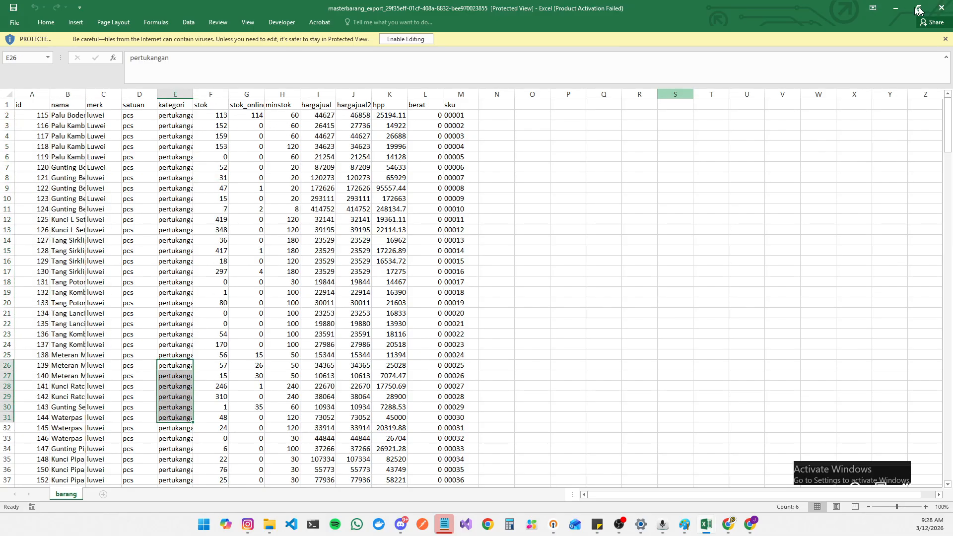
click(943, 8)
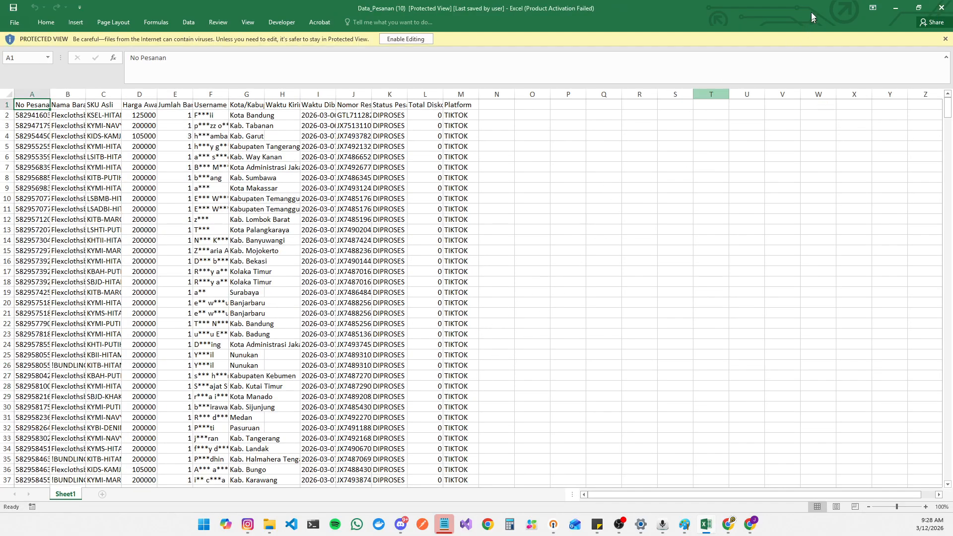
click(893, 8)
Step: Untick the Import stok dari Excel option
scroll(546, 362, down, 1)
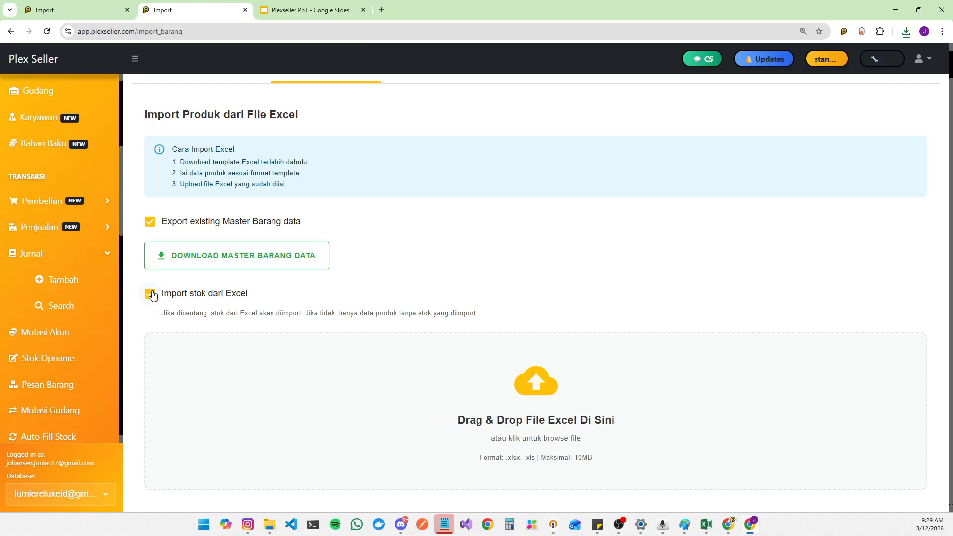
click(906, 33)
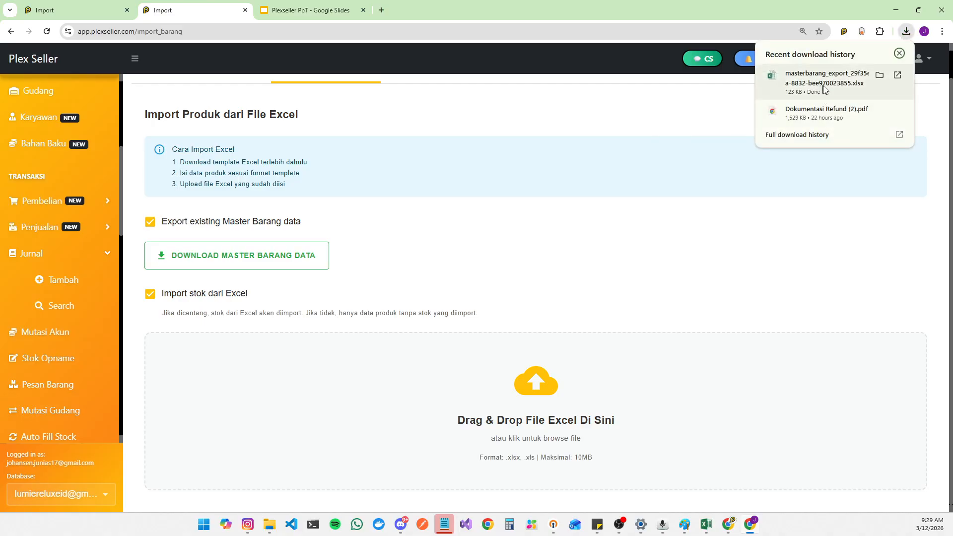
click(150, 293)
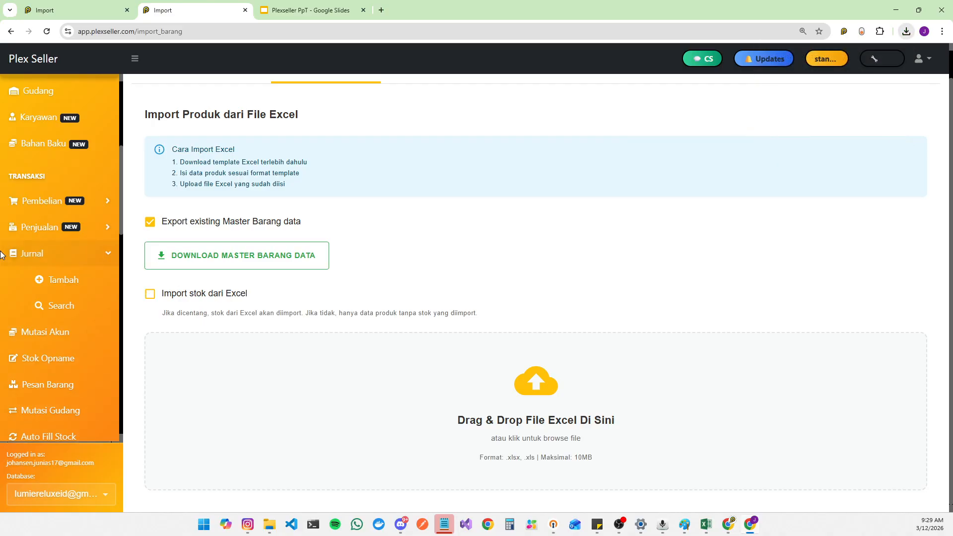
Step: Open the Gudang warehouse management page
scroll(37, 225, down, 3)
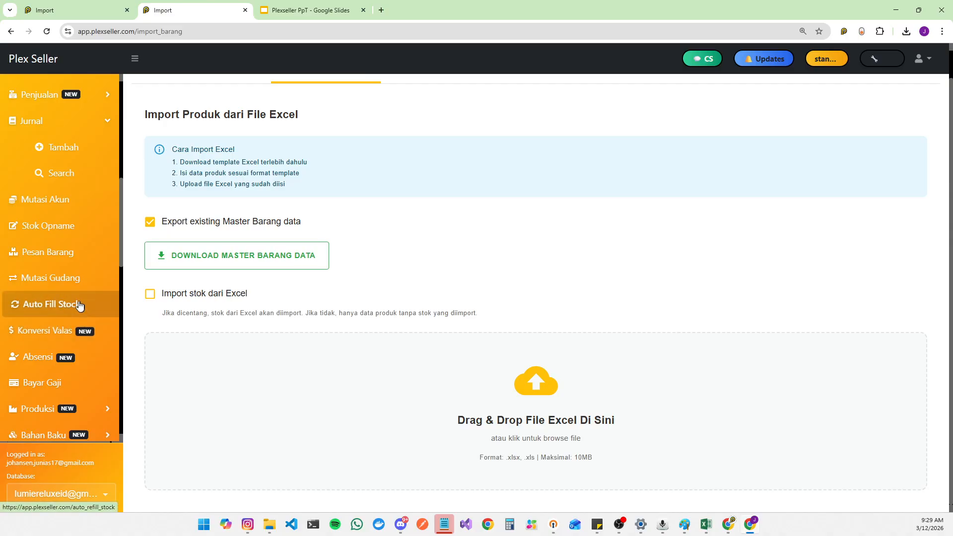
scroll(76, 278, down, 3)
scroll(75, 153, up, 5)
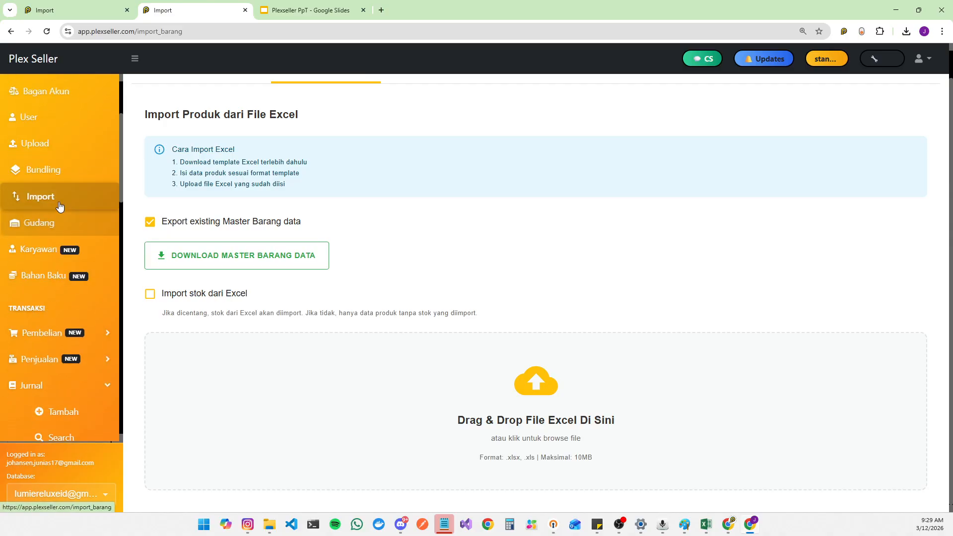
click(46, 222)
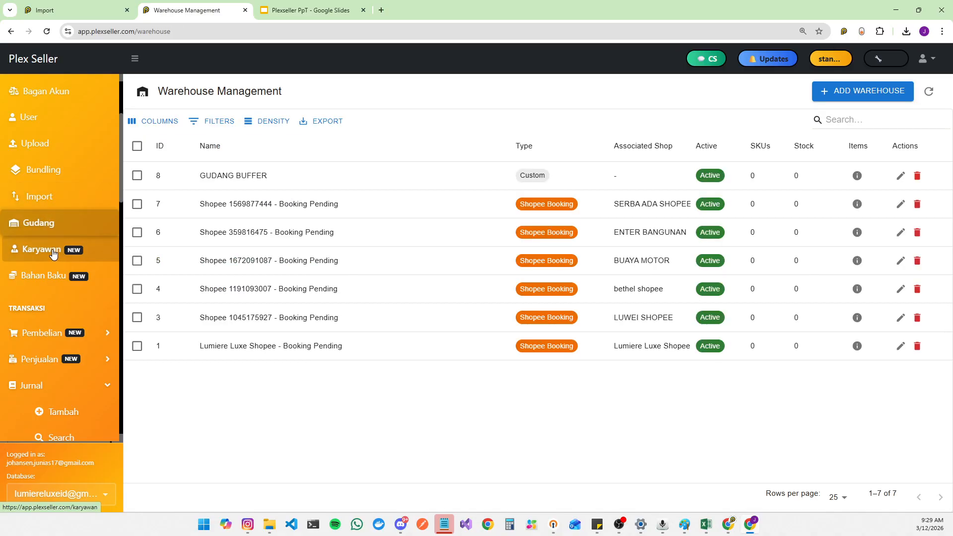
Step: Open the Karyawan employee management page
scroll(50, 253, down, 3)
scroll(57, 253, down, 3)
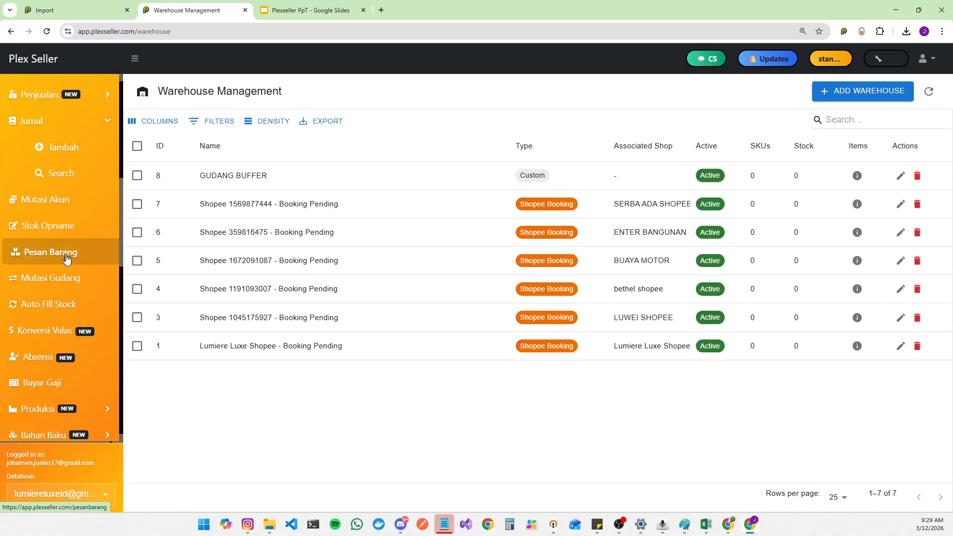
scroll(64, 251, down, 3)
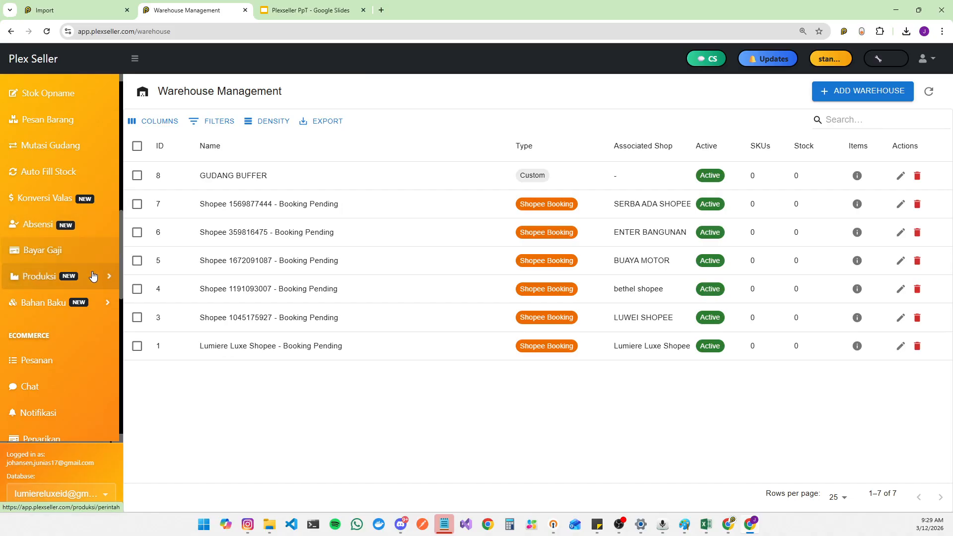
scroll(79, 243, up, 9)
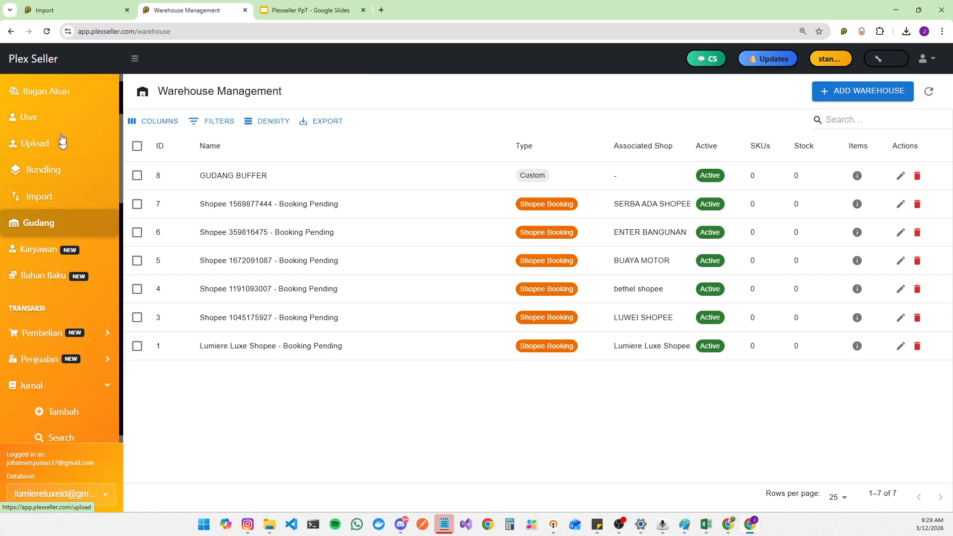
click(56, 259)
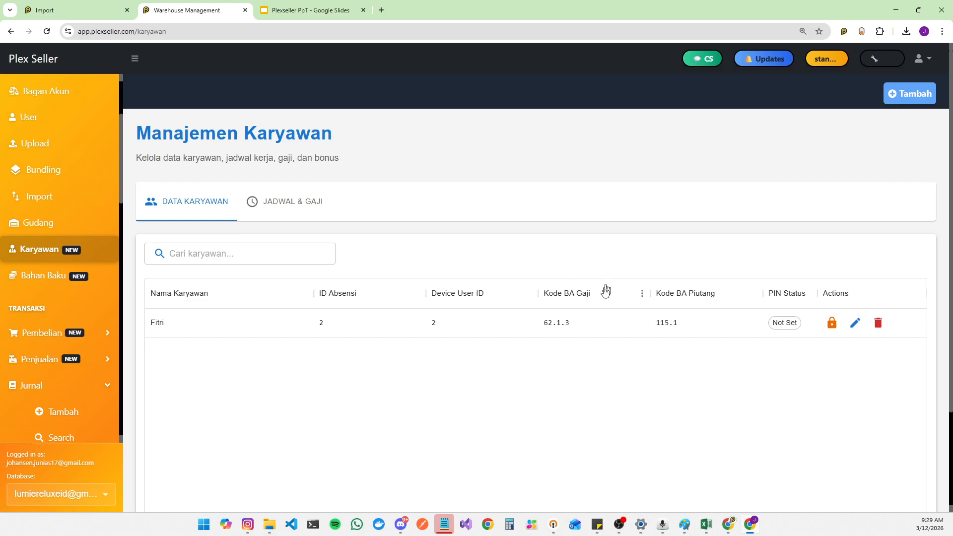
Step: Browse the Jadwal & Gaji tab's Penalty Terlambat and Bonus sections
click(298, 204)
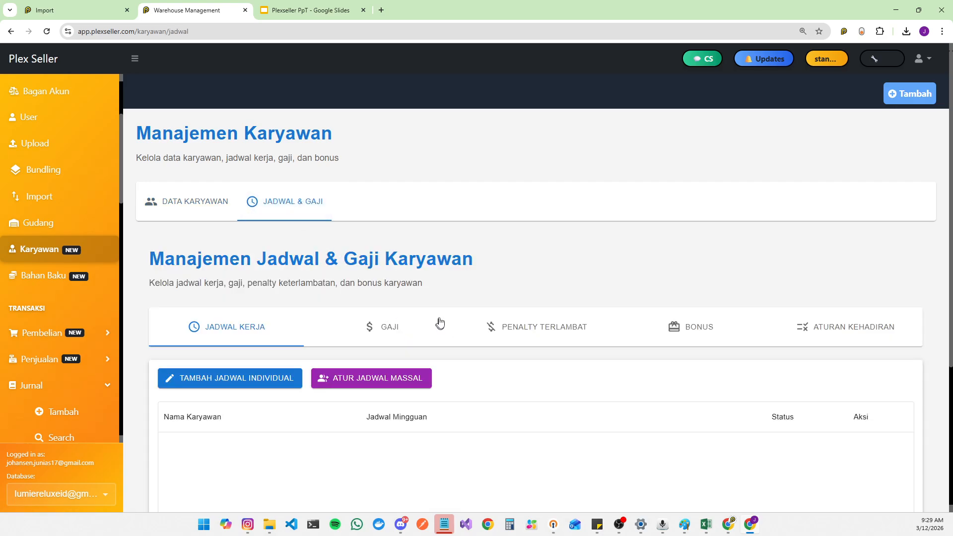
scroll(531, 294, down, 3)
click(574, 203)
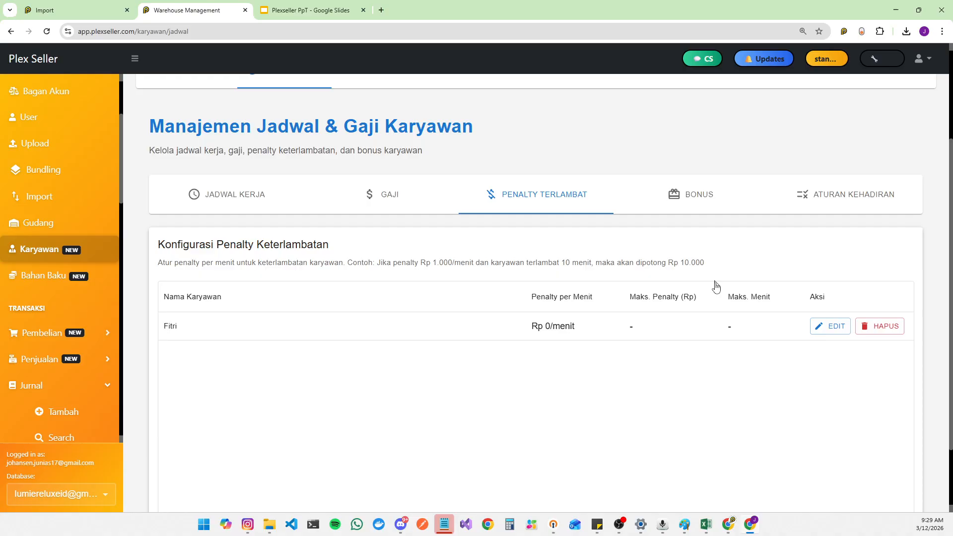
drag(545, 326, 591, 333)
click(713, 195)
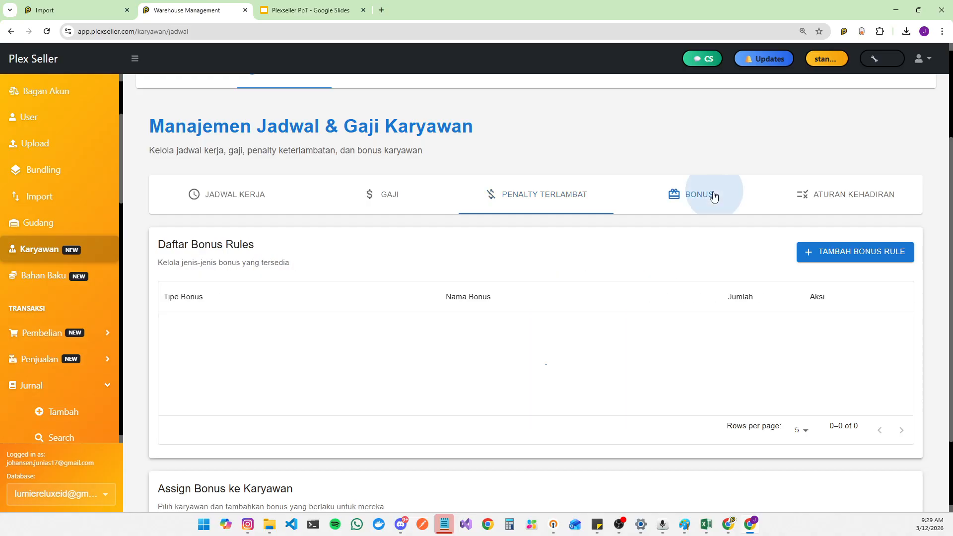
Step: Open the Tambah Bonus Rule dialog, view the bonus type options, and cancel it
click(851, 253)
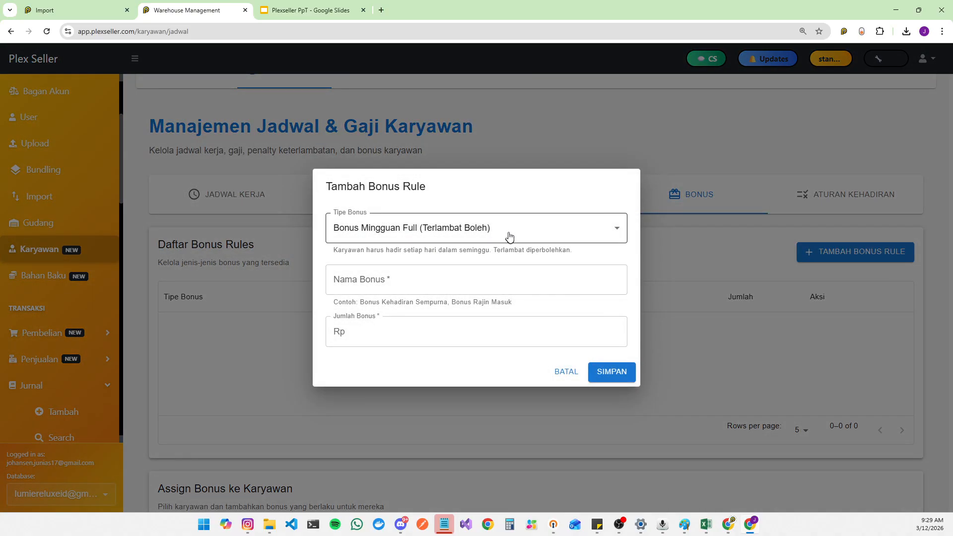
click(546, 237)
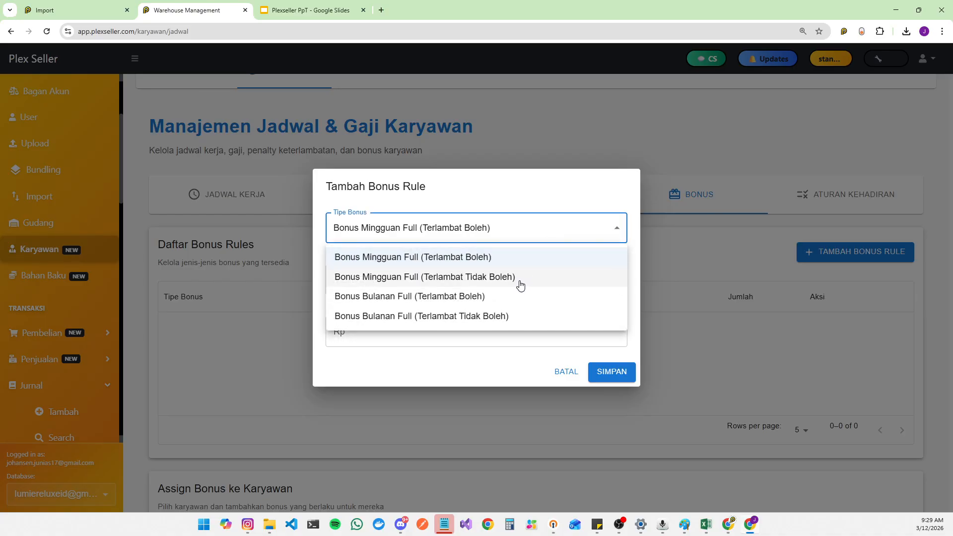
click(567, 377)
click(568, 377)
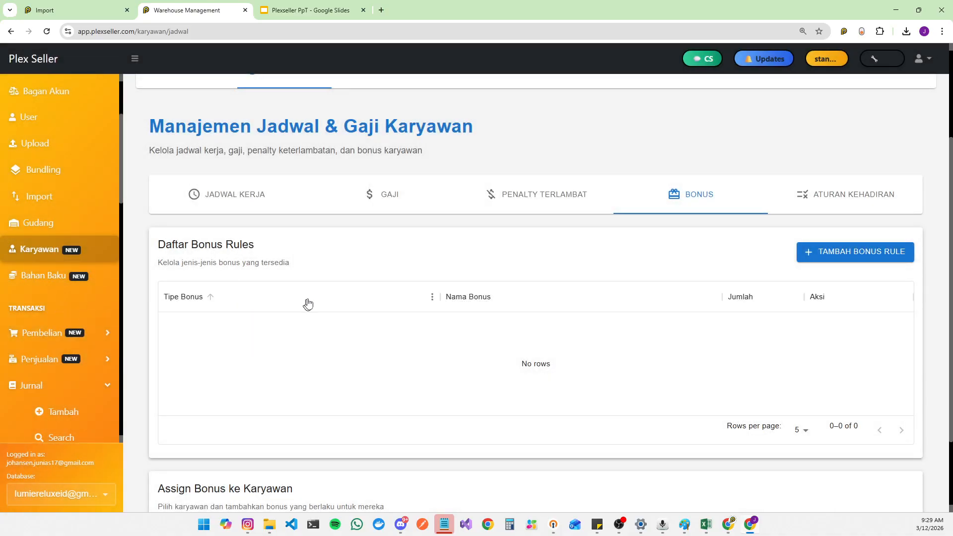
Step: Open the Bayar Gaji payroll page and expand the employee selection list for daily wages
scroll(25, 292, down, 5)
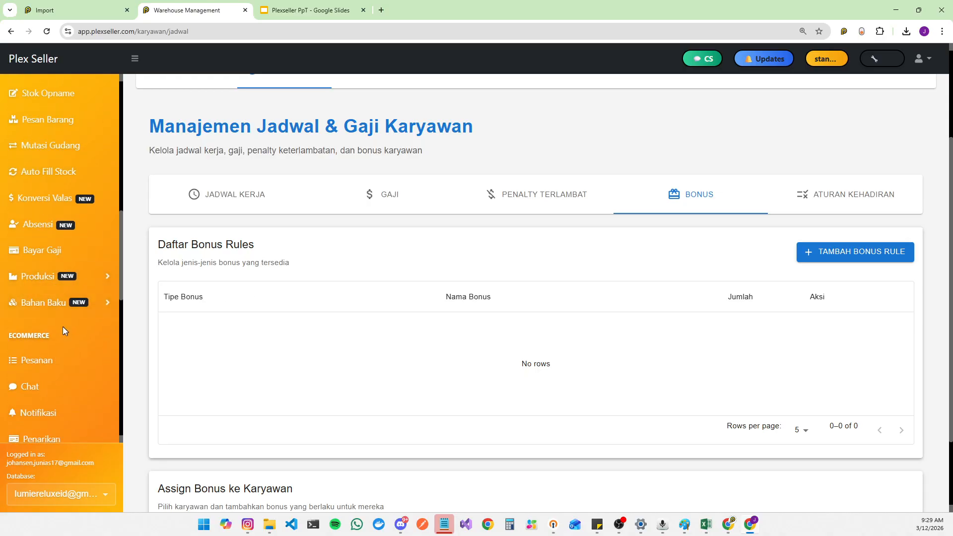
scroll(23, 251, down, 3)
click(53, 121)
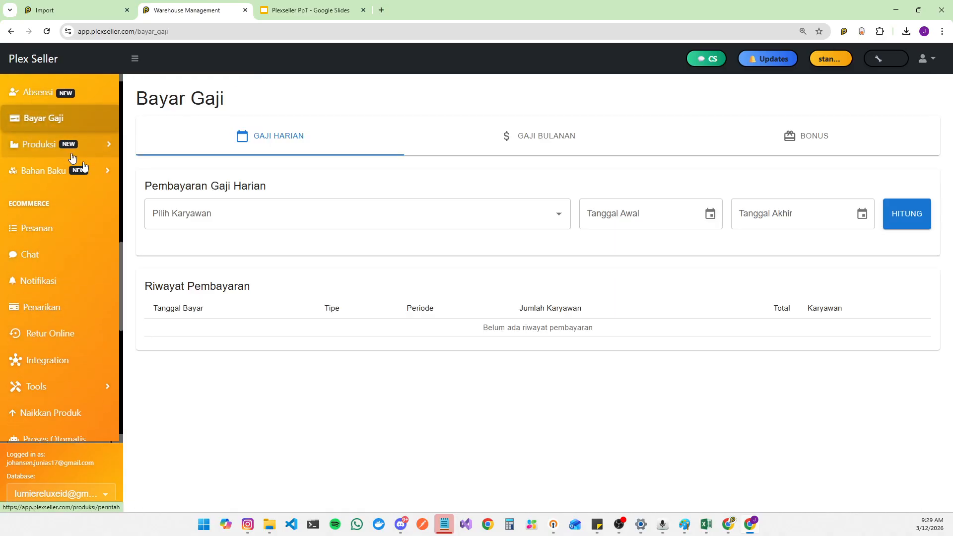
click(287, 216)
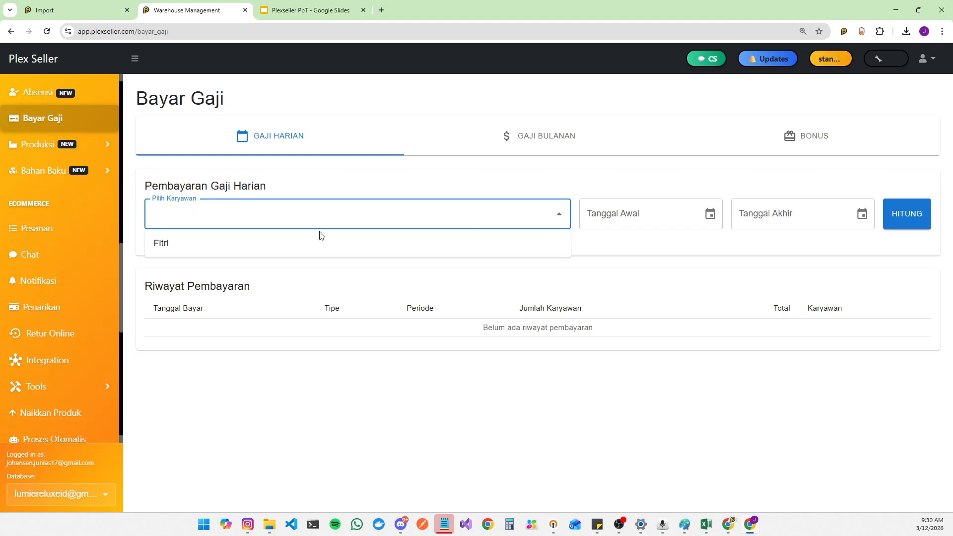
Step: Open the Absensi employee attendance page
scroll(74, 219, up, 3)
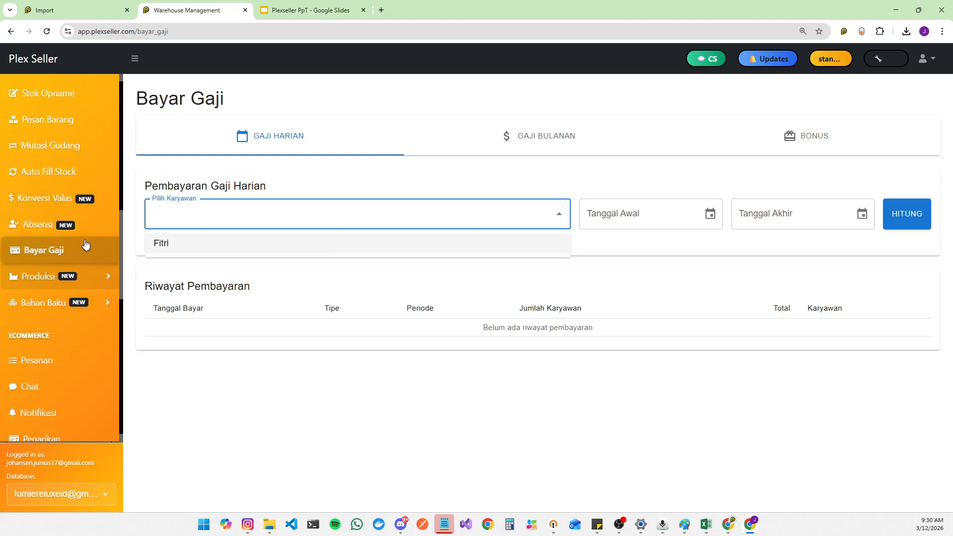
click(42, 225)
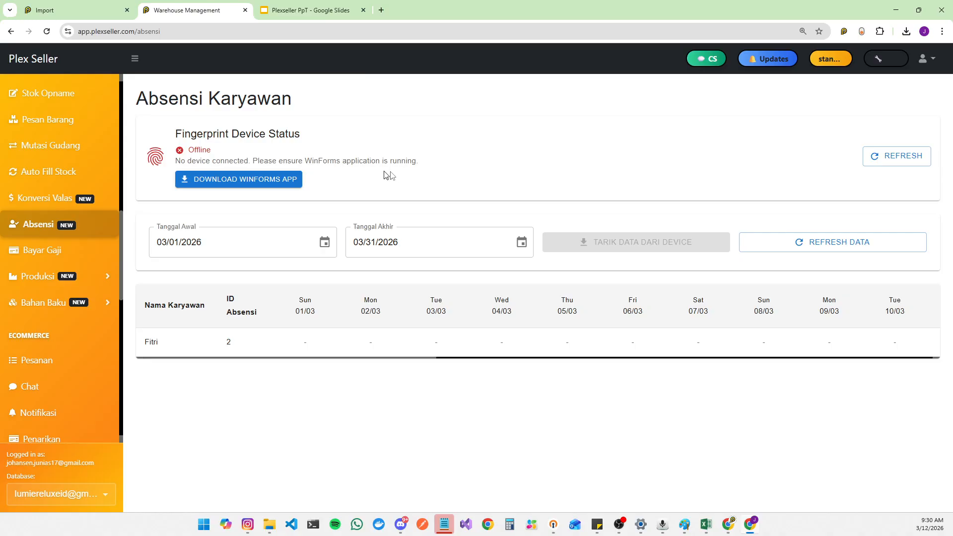
Step: Browse the Plexseller PpT slide thumbnails in Google Slides, then return to the Plex Seller tab
click(293, 10)
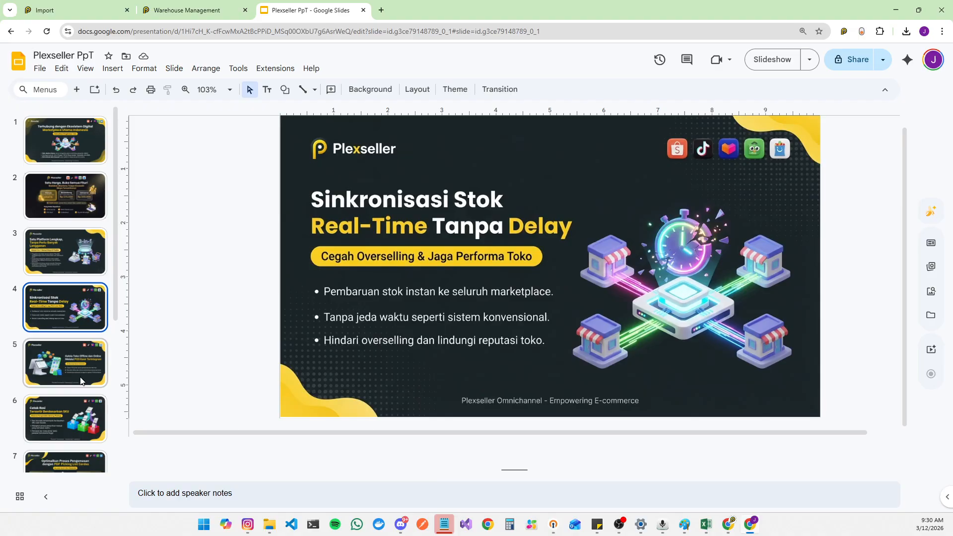
scroll(84, 347, down, 5)
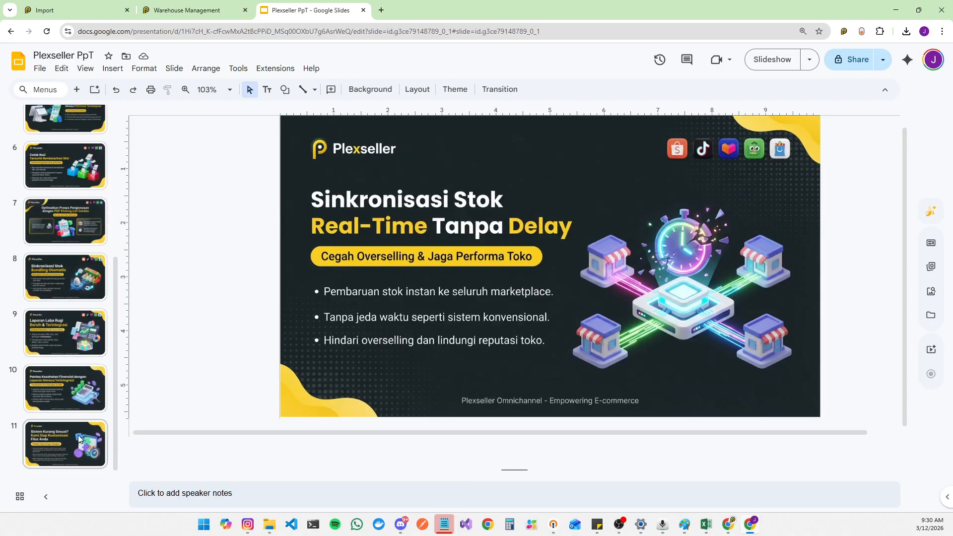
scroll(83, 331, up, 2)
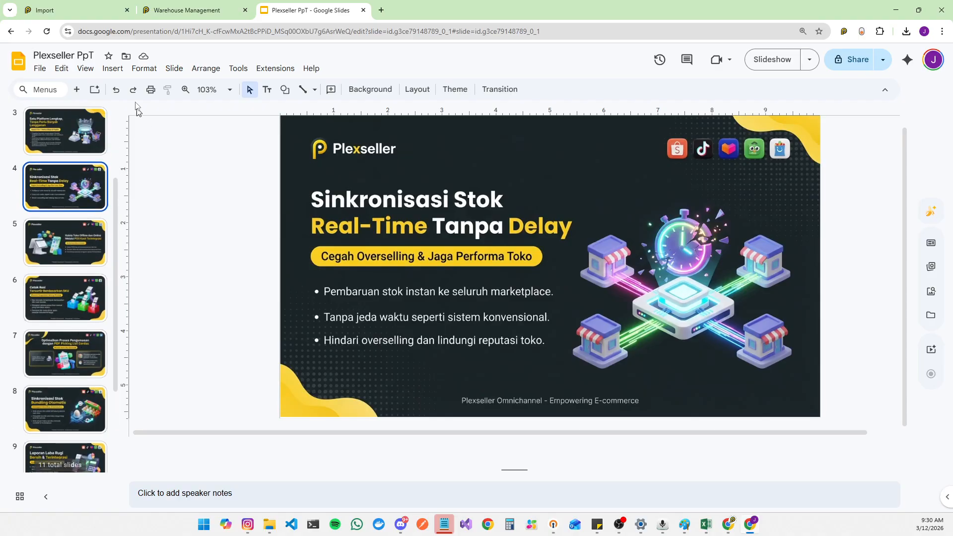
click(223, 5)
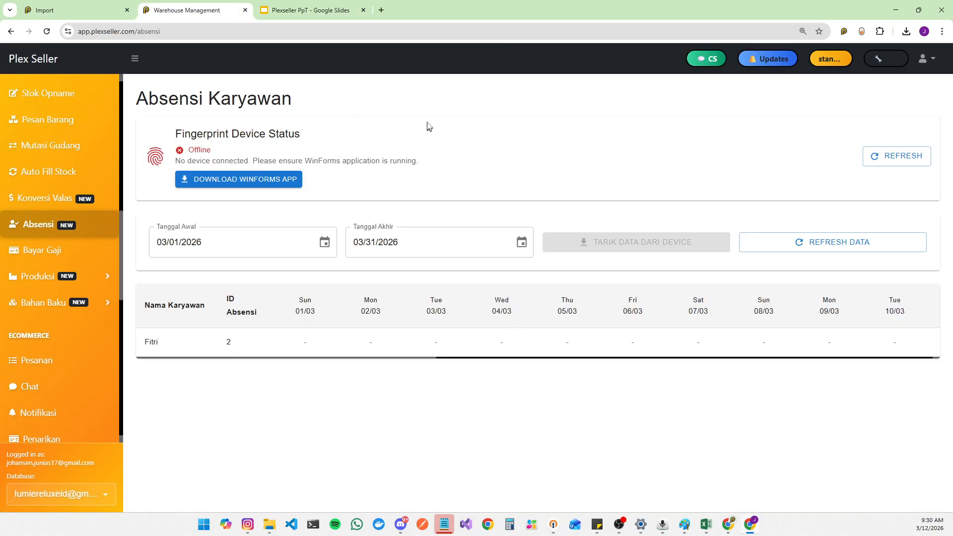
Step: Browse the sidebar menus and open the Retur Online returns page
click(74, 251)
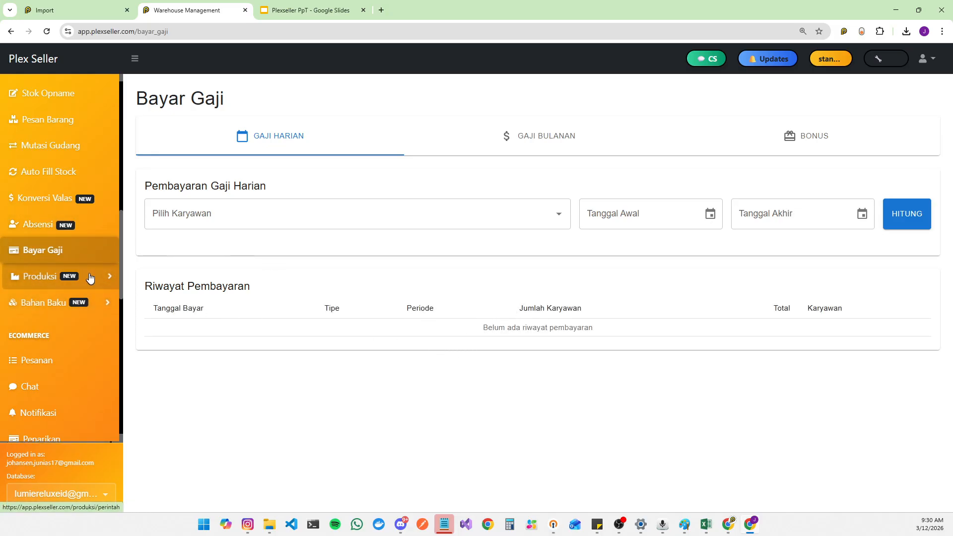
click(110, 278)
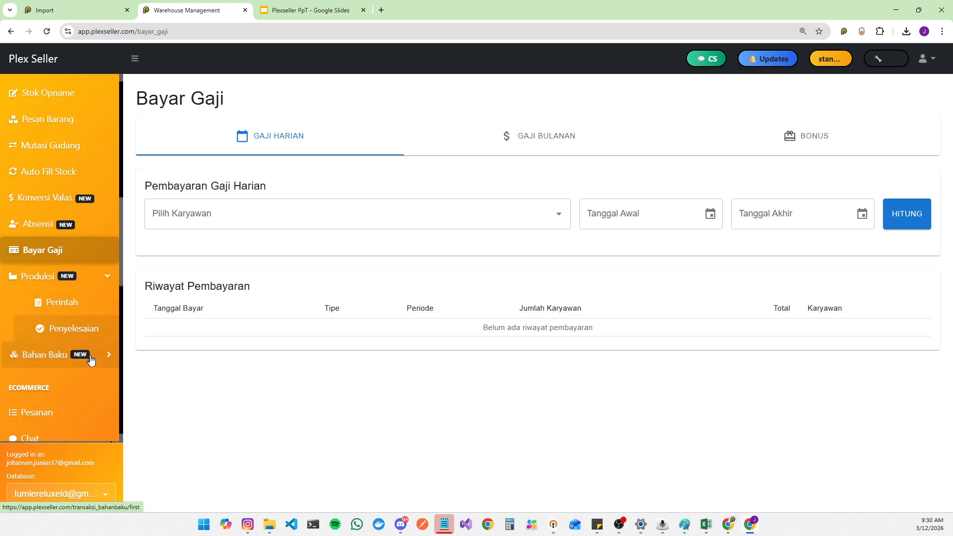
click(90, 273)
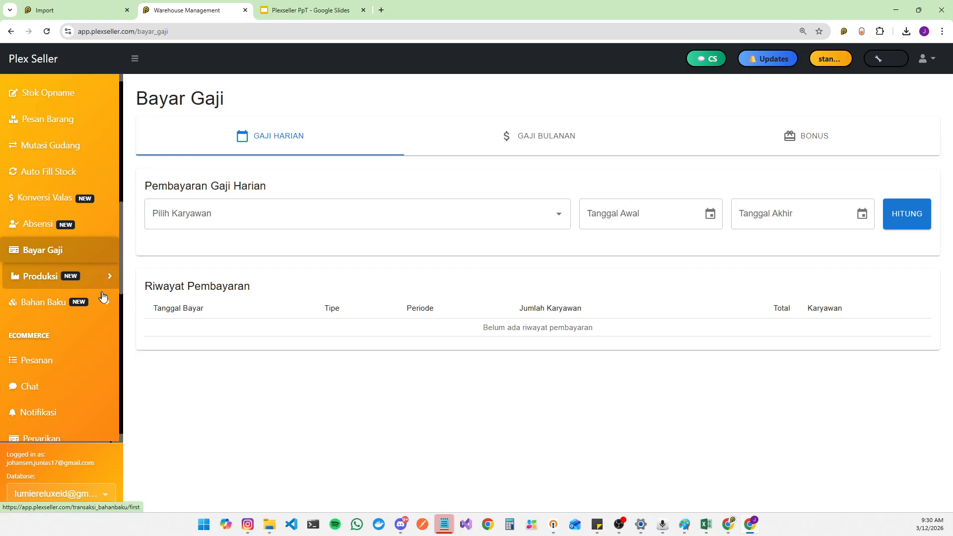
scroll(102, 278, down, 2)
scroll(80, 218, up, 5)
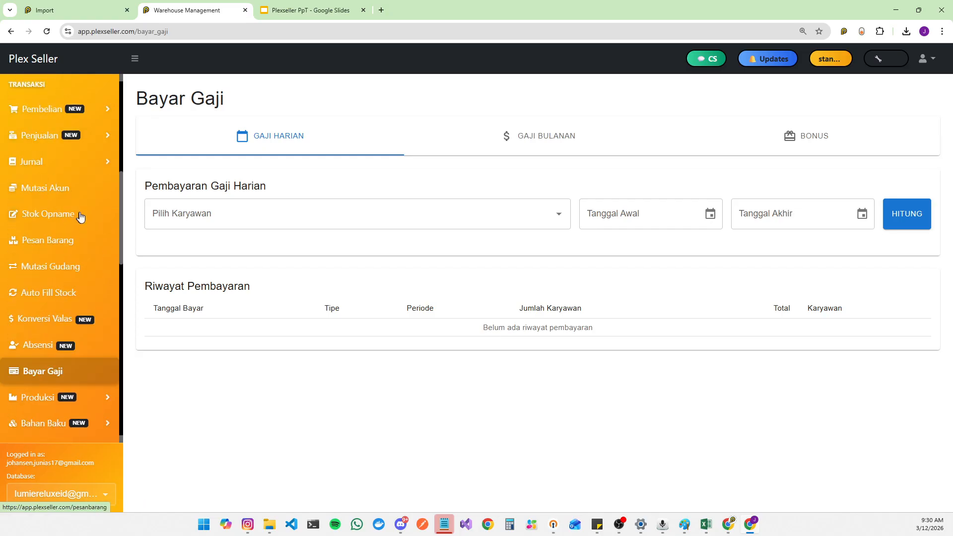
scroll(94, 271, down, 5)
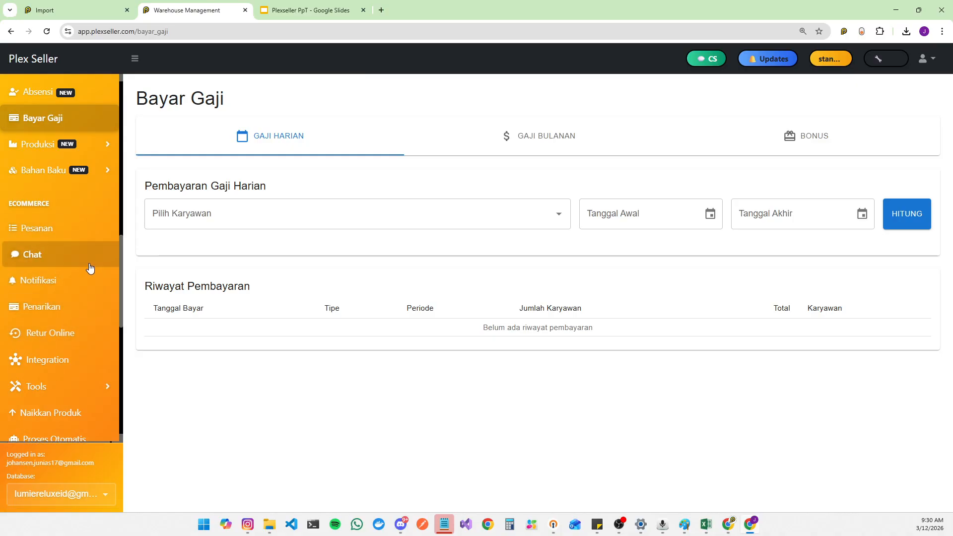
scroll(97, 297, down, 3)
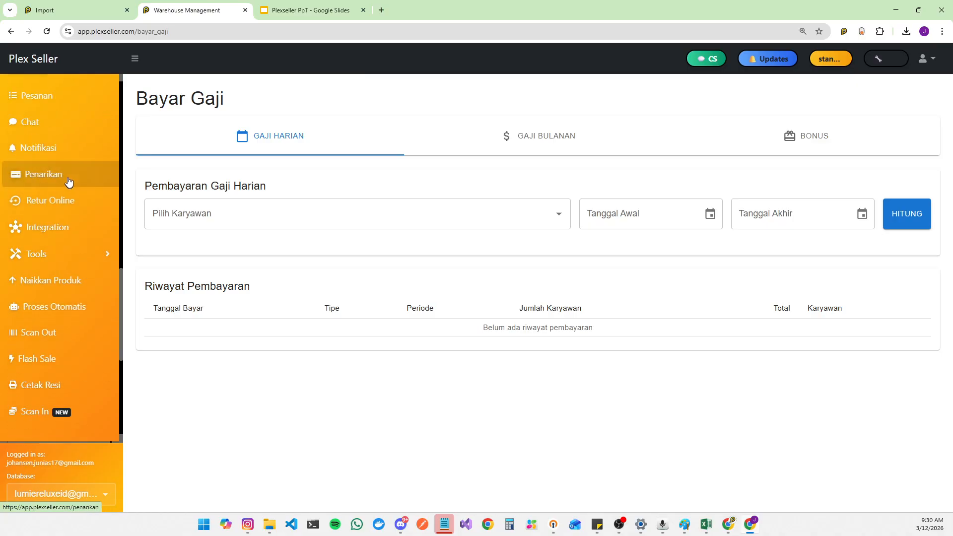
click(74, 202)
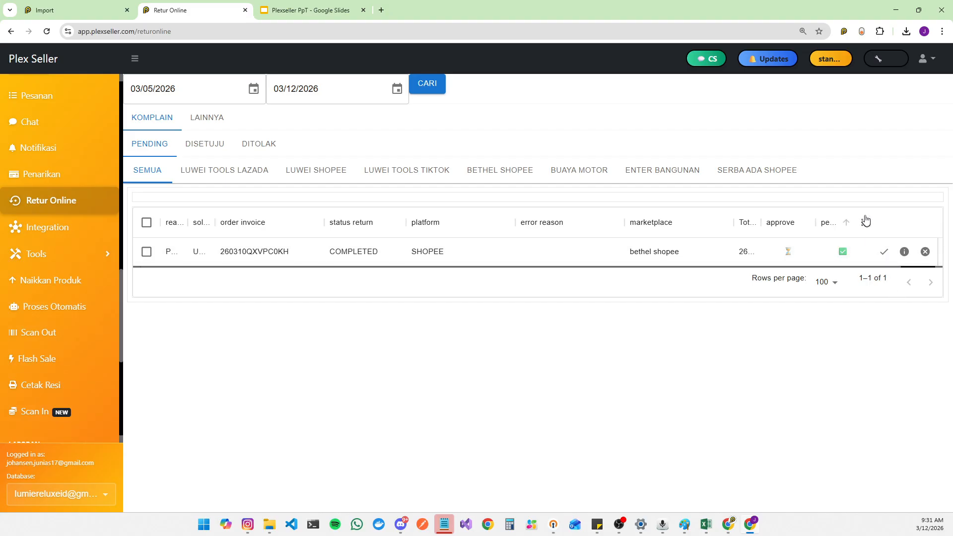
Step: Expand the Tools menu and open the Naikkan Produk boost page
click(63, 258)
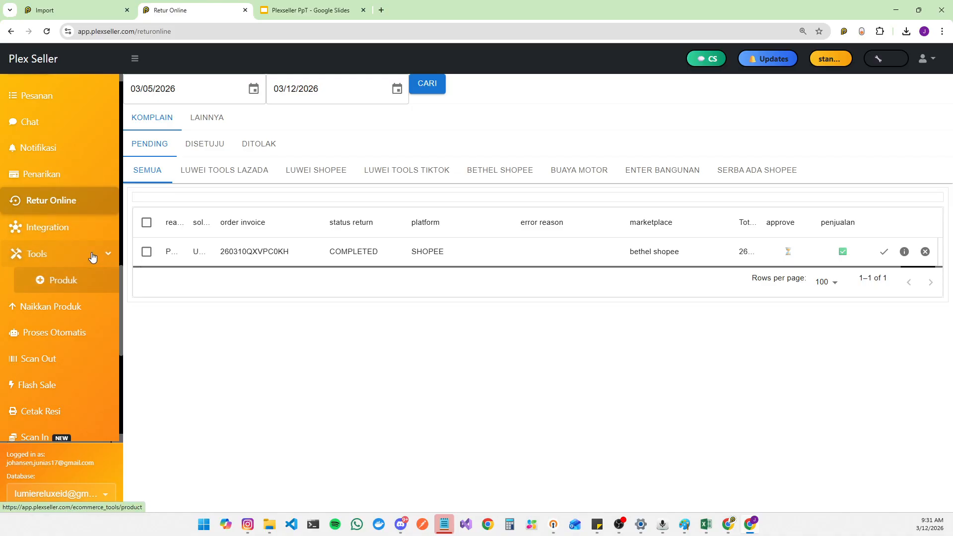
click(94, 254)
click(88, 285)
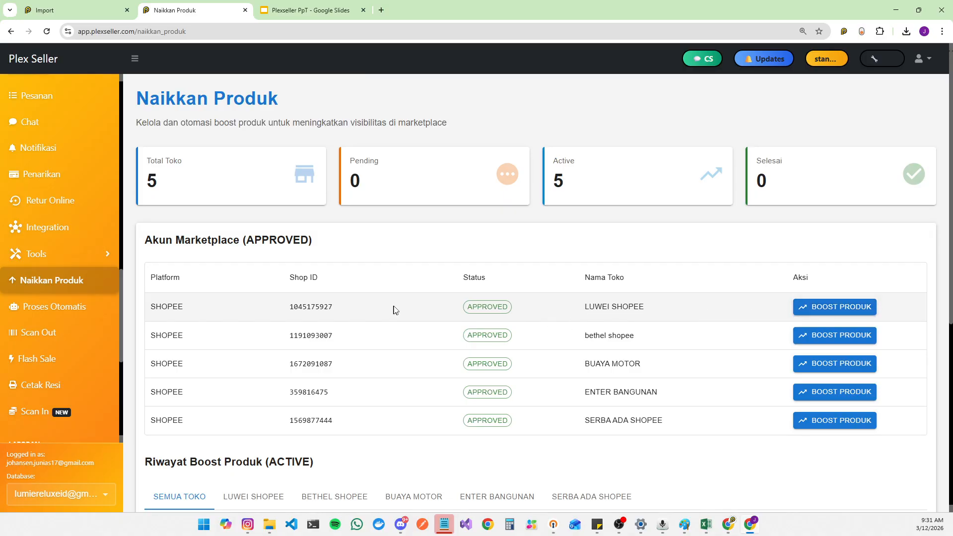
Step: Open the Boost Produk Baru page for the LUWEI SHOPEE store
click(843, 307)
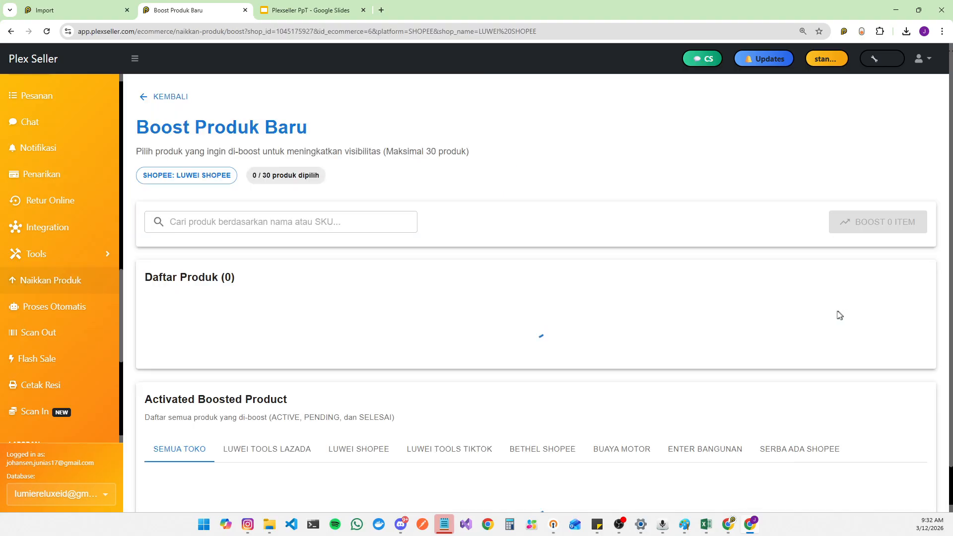
drag(260, 177, 294, 178)
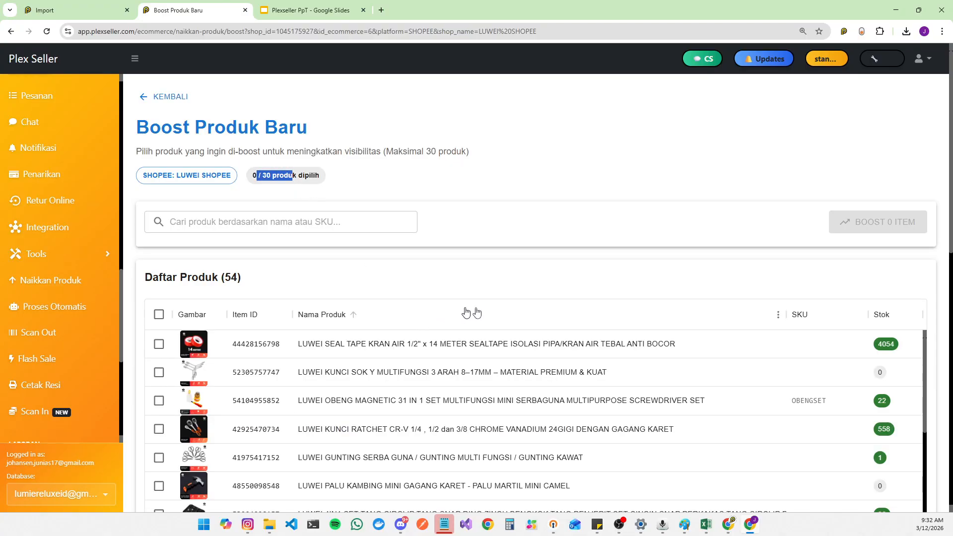
key(alt+Tab)
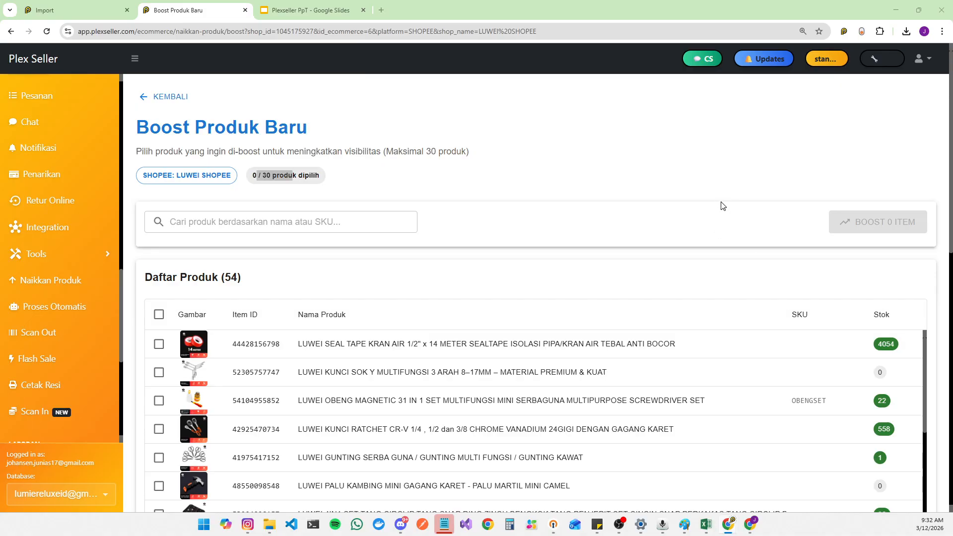
Step: Review the Activated Boosted Product list and filter it to the LUWEI SHOPEE store
scroll(723, 205, down, 20)
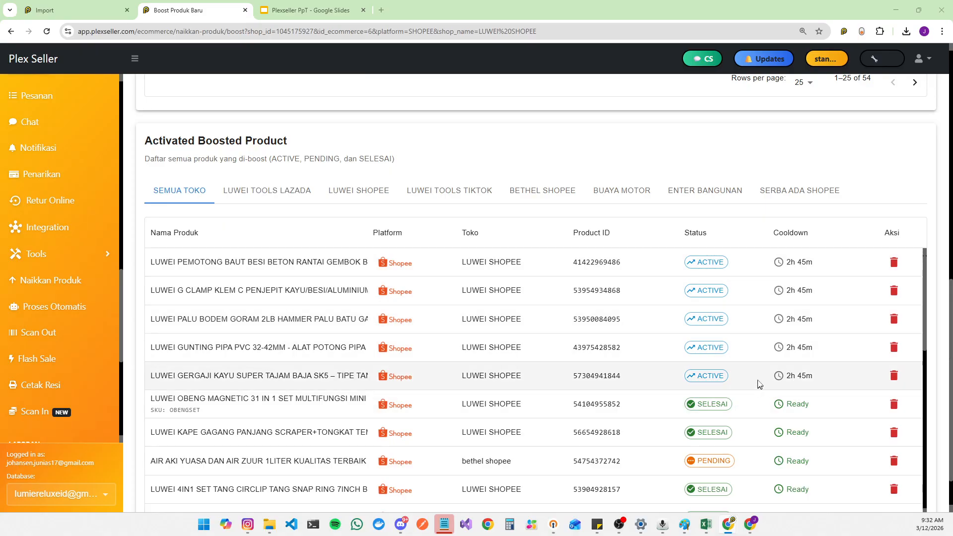
scroll(757, 383, down, 3)
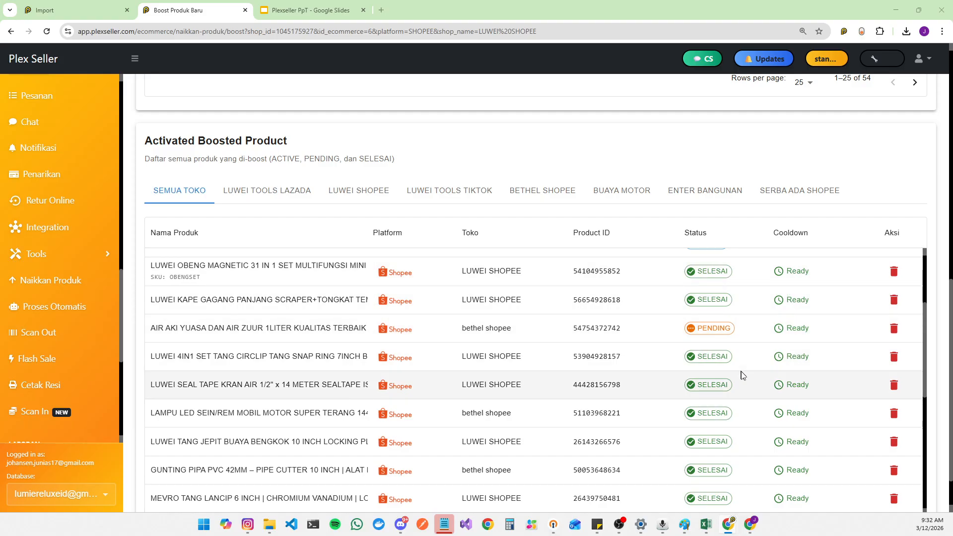
scroll(742, 377, up, 3)
drag(790, 376, 819, 377)
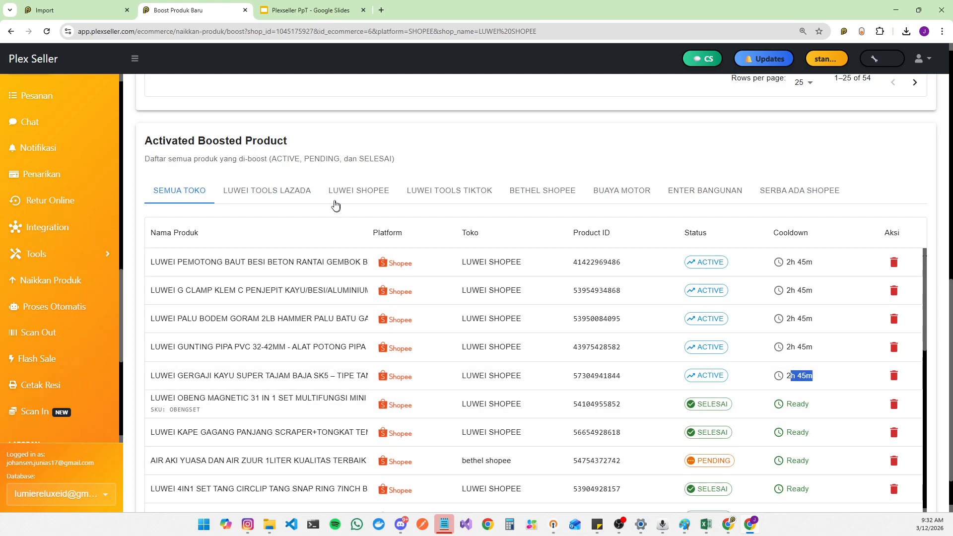
click(281, 188)
scroll(397, 243, up, 2)
scroll(403, 263, down, 2)
click(372, 445)
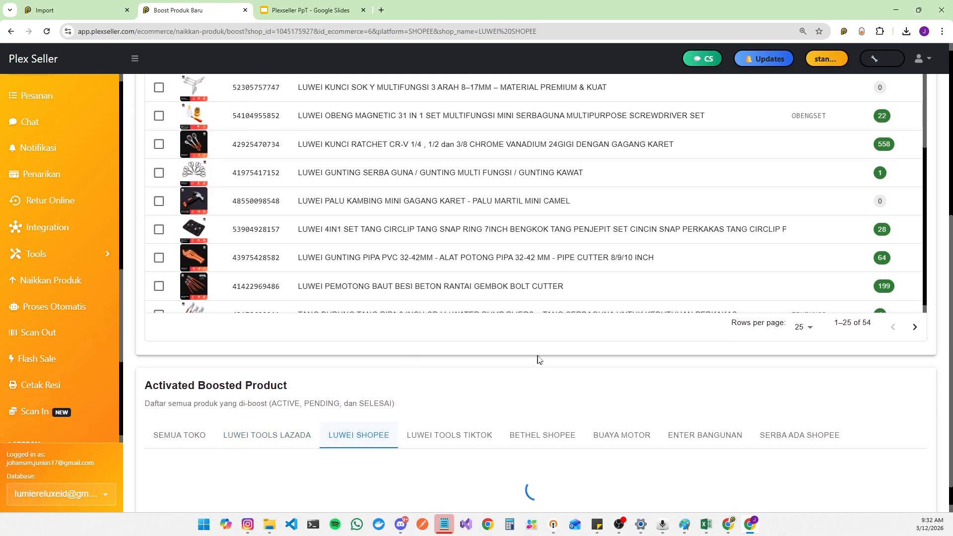
scroll(585, 304, down, 1)
scroll(702, 300, down, 8)
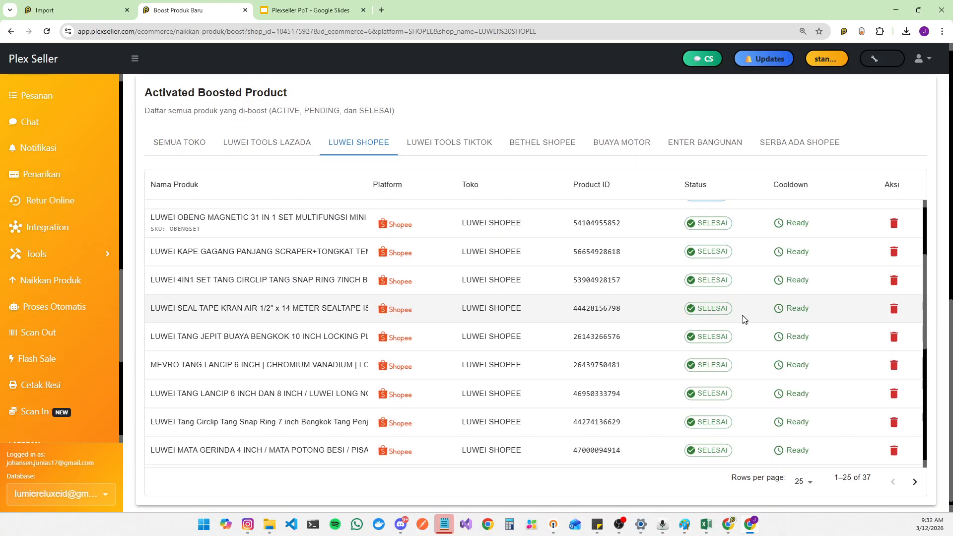
scroll(744, 319, up, 6)
scroll(697, 292, down, 3)
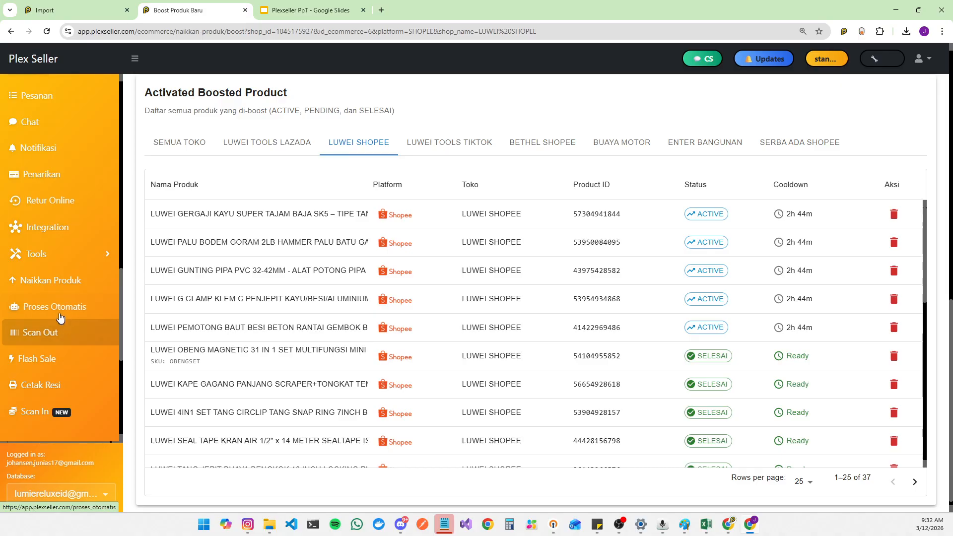
Step: Open the Proses Otomatis page and the schedule configuration for LUWEI SHOPEE
click(65, 316)
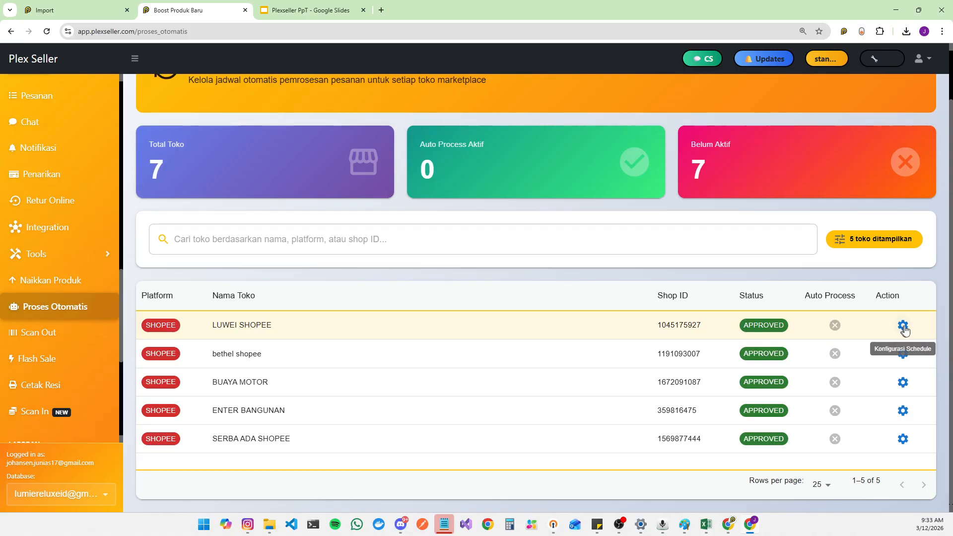
key(alt+Tab)
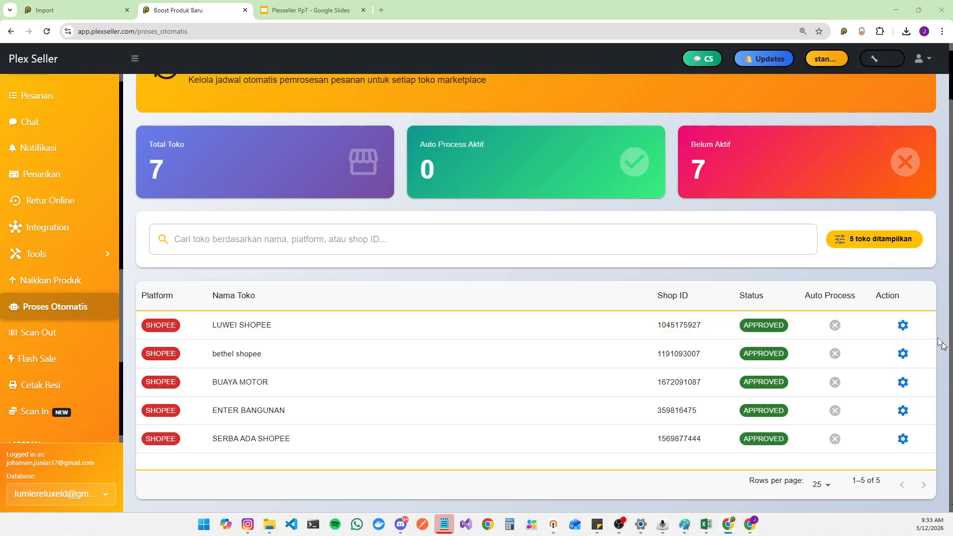
click(903, 325)
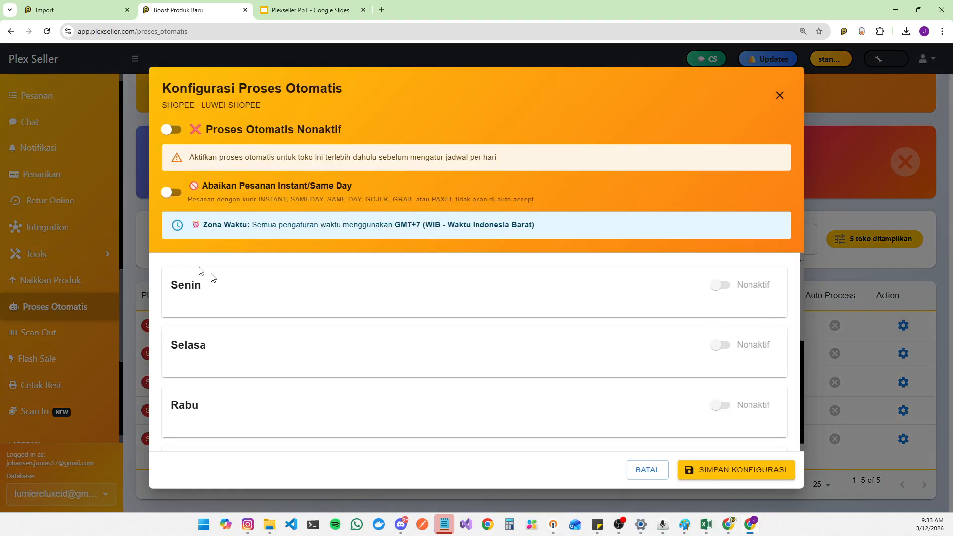
Step: Turn on automatic order processing for LUWEI SHOPEE and activate all days at once
click(169, 130)
scroll(331, 278, down, 2)
scroll(331, 278, up, 2)
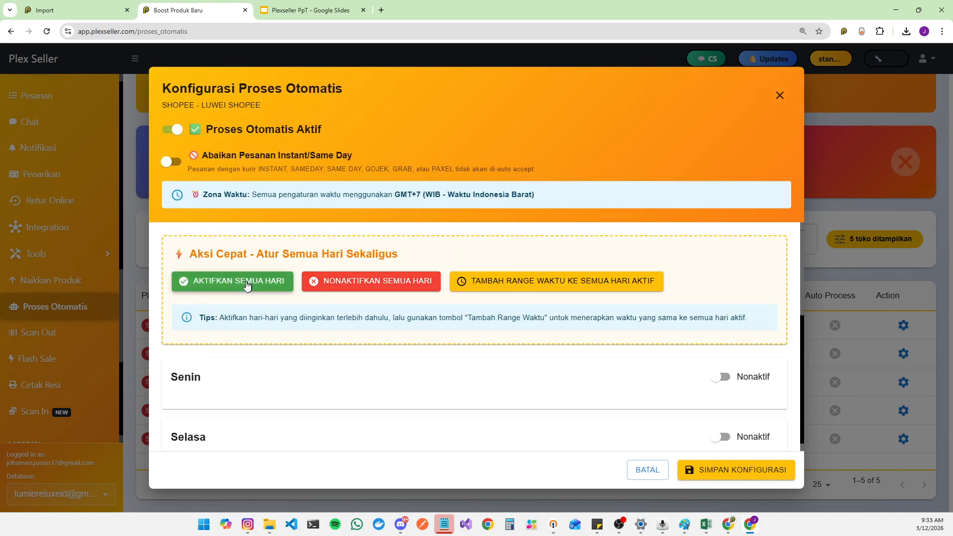
click(248, 282)
Step: Add a time range for Senin from 08:00 AM to 05:00 PM
scroll(296, 322, down, 4)
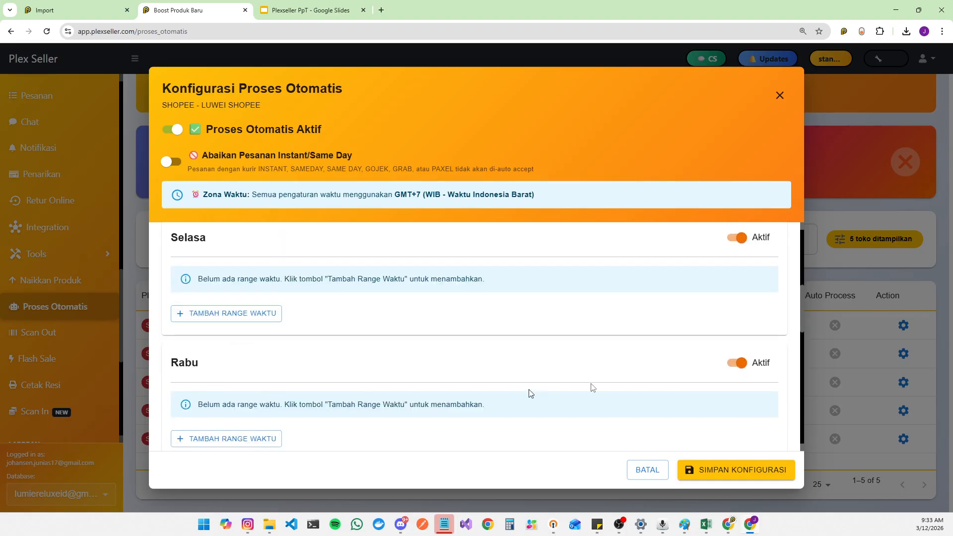
scroll(705, 368, down, 3)
scroll(706, 380, down, 3)
scroll(344, 362, up, 10)
scroll(249, 386, down, 3)
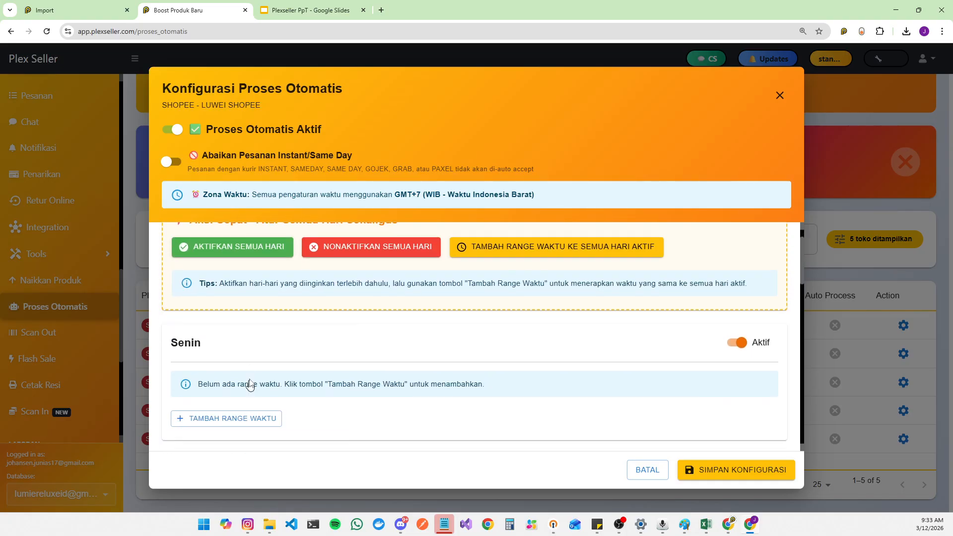
click(234, 322)
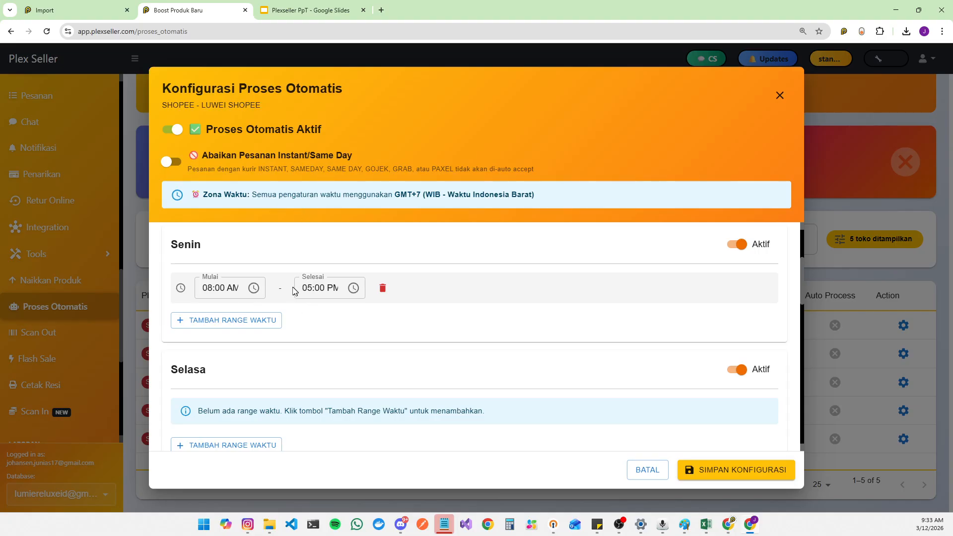
scroll(434, 373, up, 3)
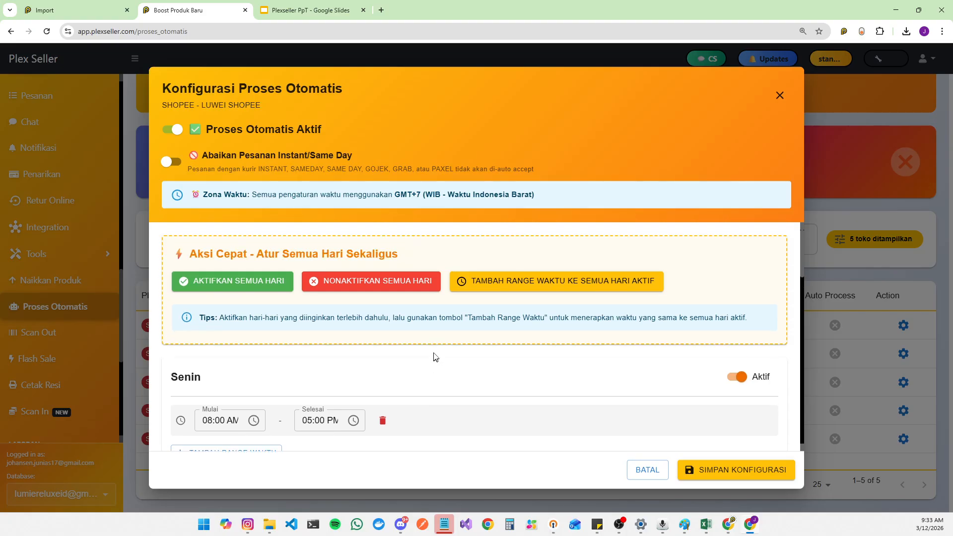
Step: Enable ignoring instant/same-day orders and add a 01:00 to 23:00 time range to all active days
click(172, 161)
click(453, 287)
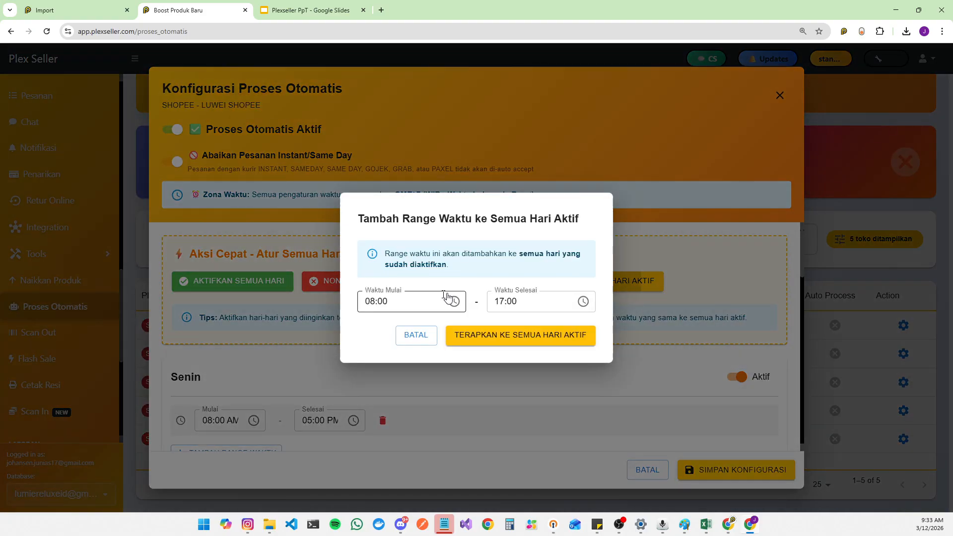
click(454, 302)
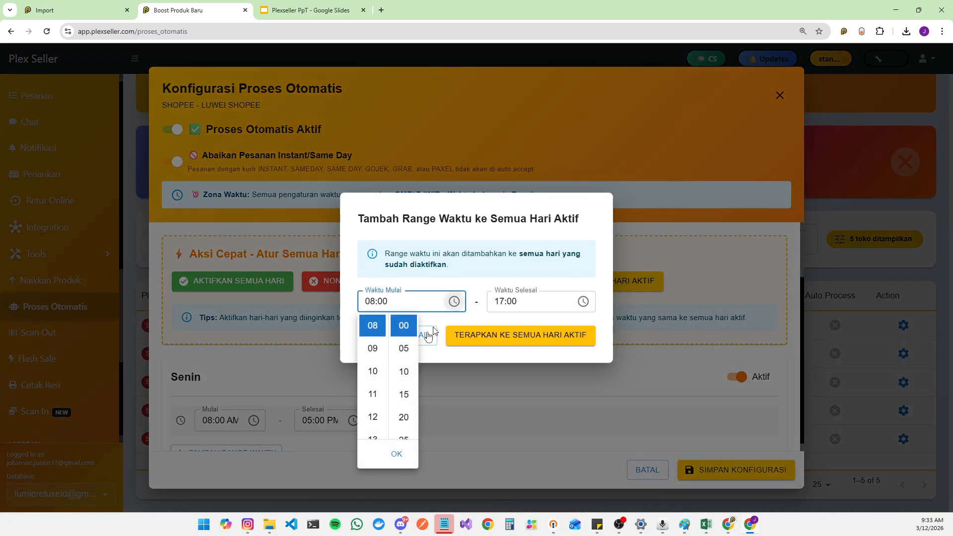
click(372, 349)
click(397, 453)
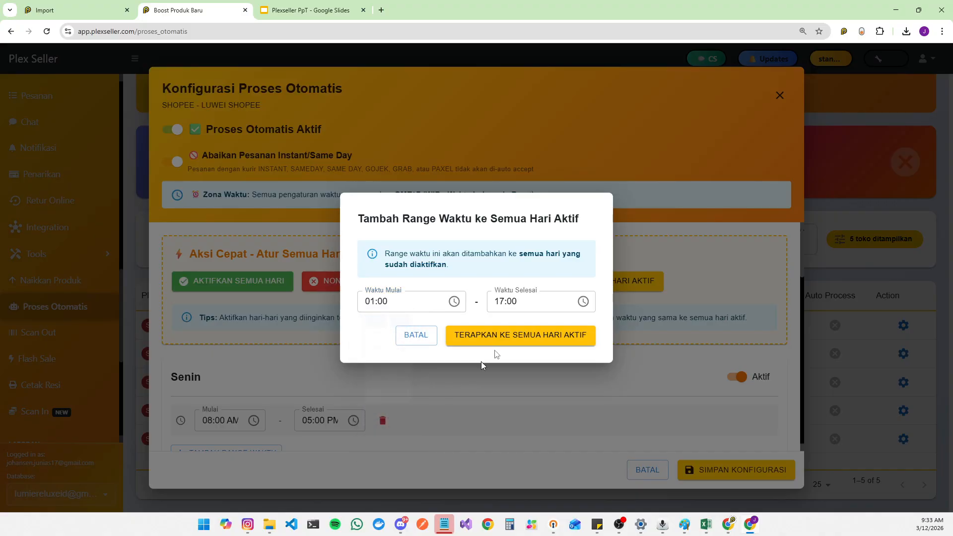
click(584, 301)
scroll(502, 377, down, 3)
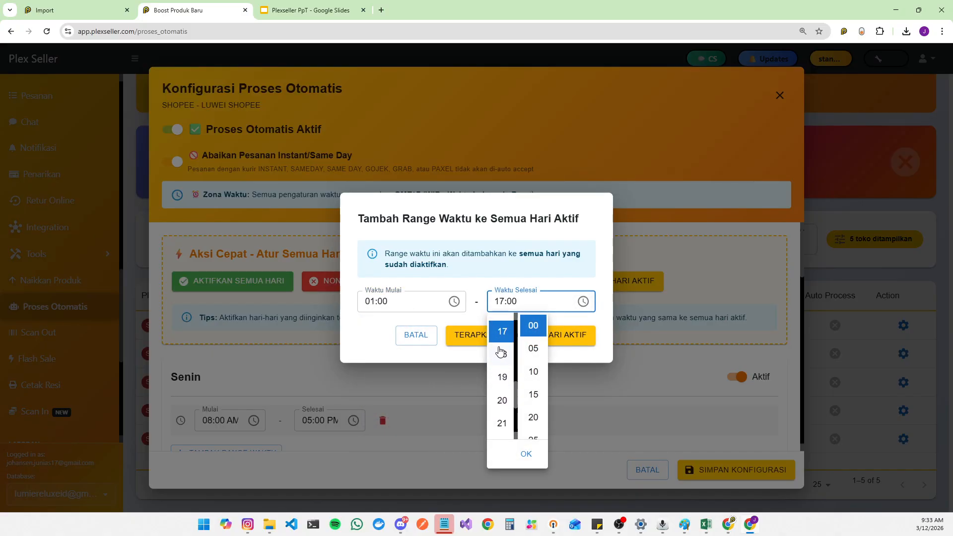
click(501, 327)
click(526, 454)
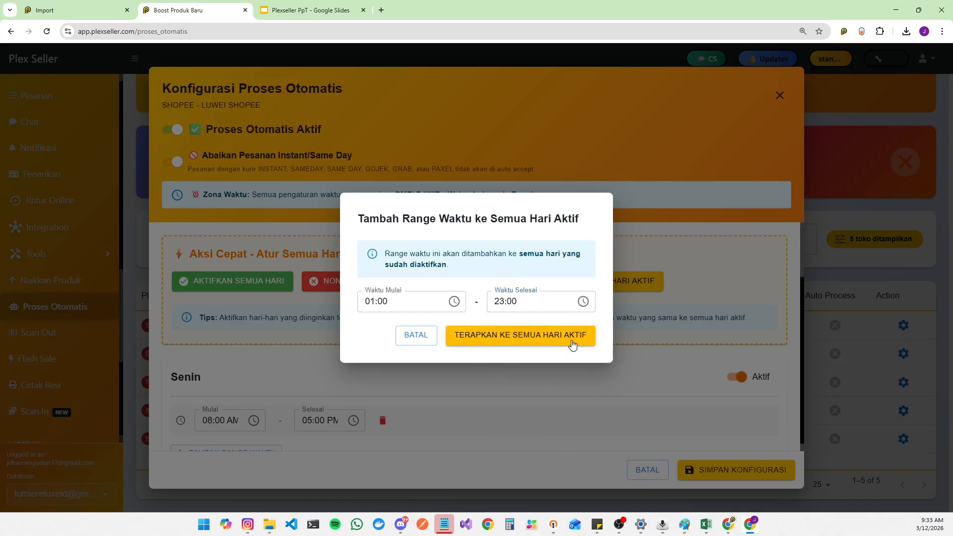
click(571, 337)
Step: Close the LUWEI SHOPEE automatic processing configuration dialog without saving
scroll(721, 351, down, 3)
scroll(700, 338, up, 3)
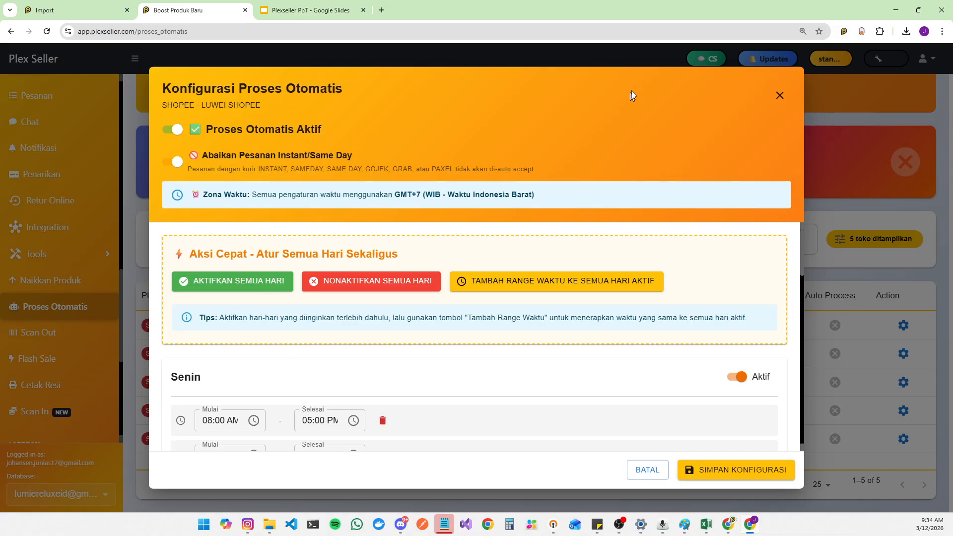
click(779, 95)
Step: Open the Pesanan orders page
scroll(78, 251, down, 6)
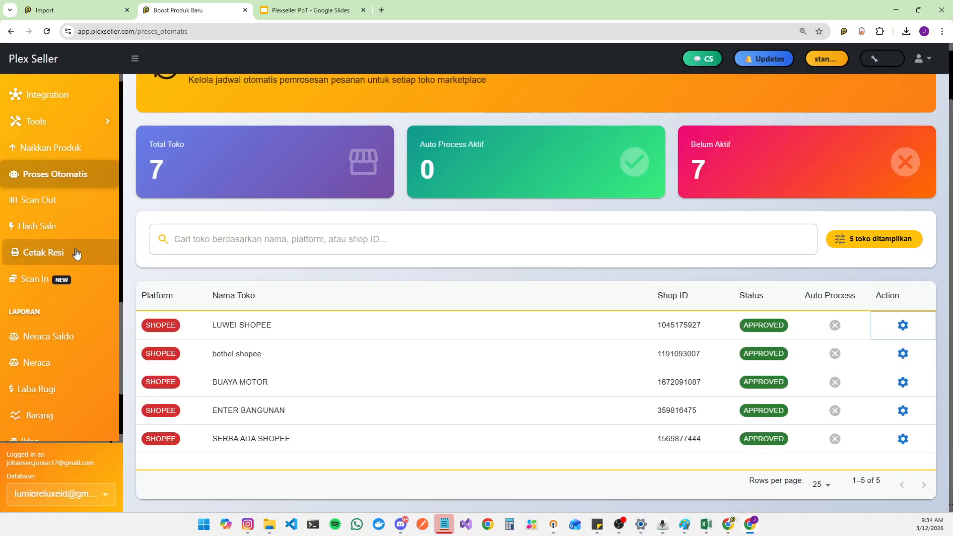
scroll(86, 327, up, 5)
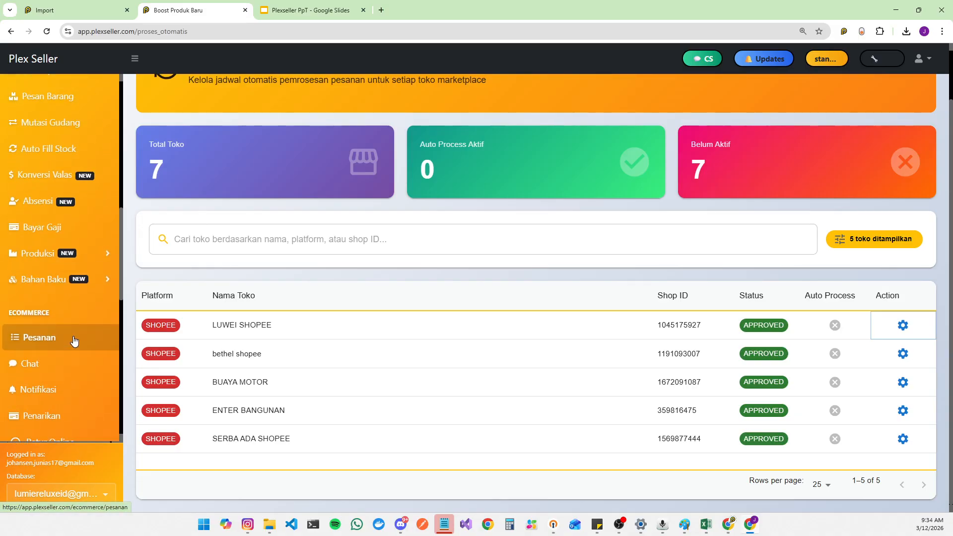
click(74, 340)
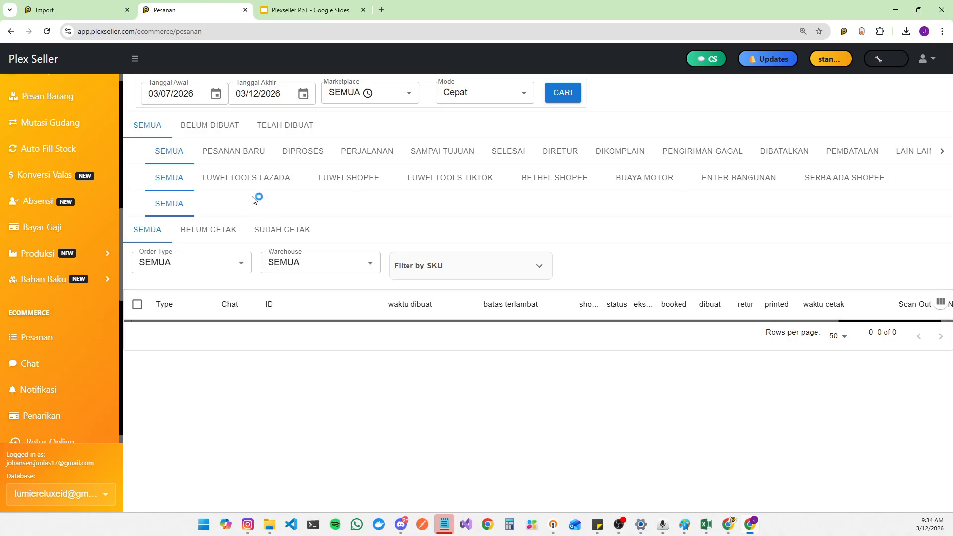
Step: Switch the database to another store account and search its orders
click(91, 493)
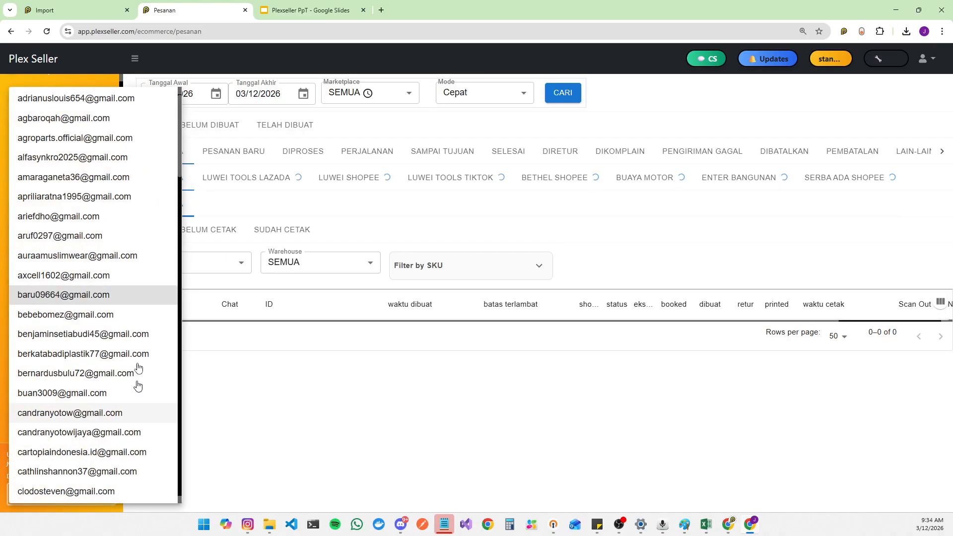
click(90, 354)
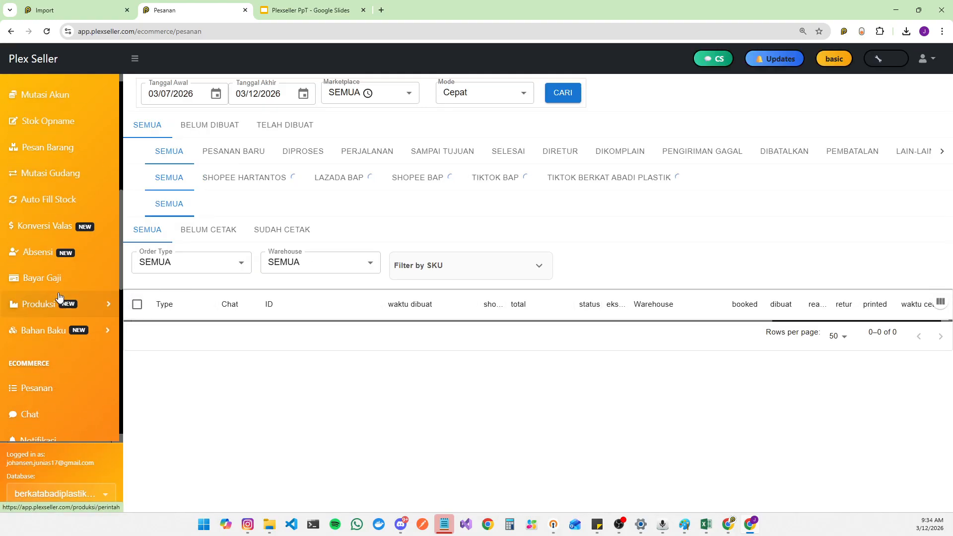
scroll(58, 296, down, 3)
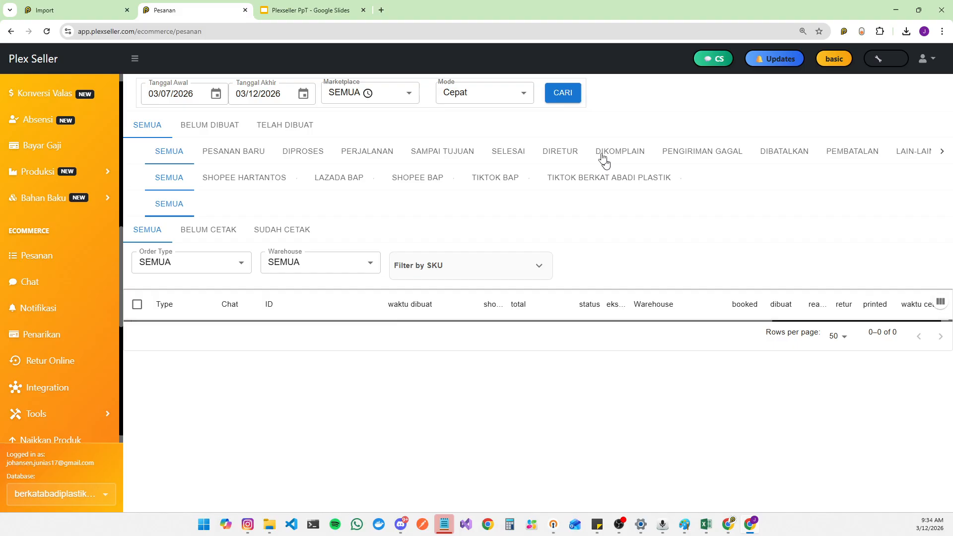
click(573, 97)
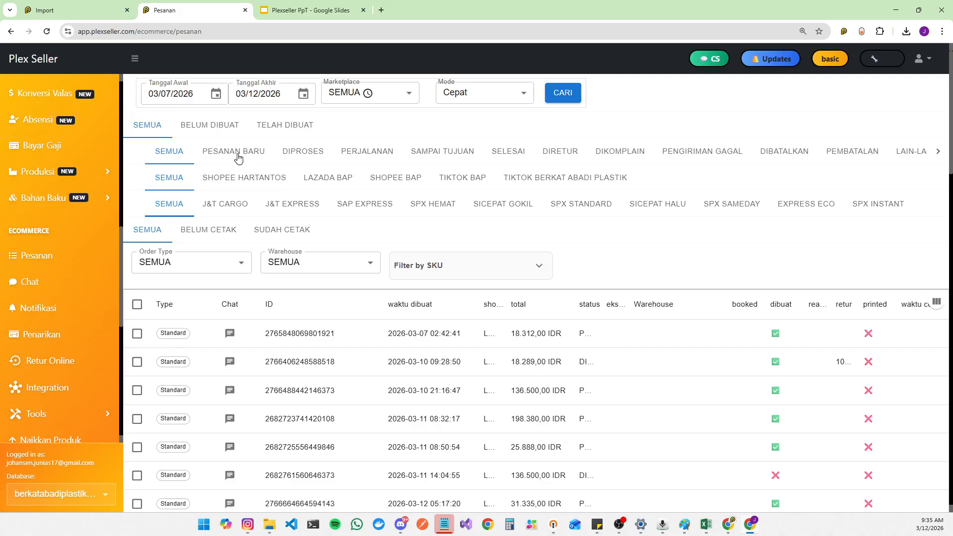
Step: Show new orders, select all of them, and review the marketplace counts and pickup/dropoff options
click(251, 160)
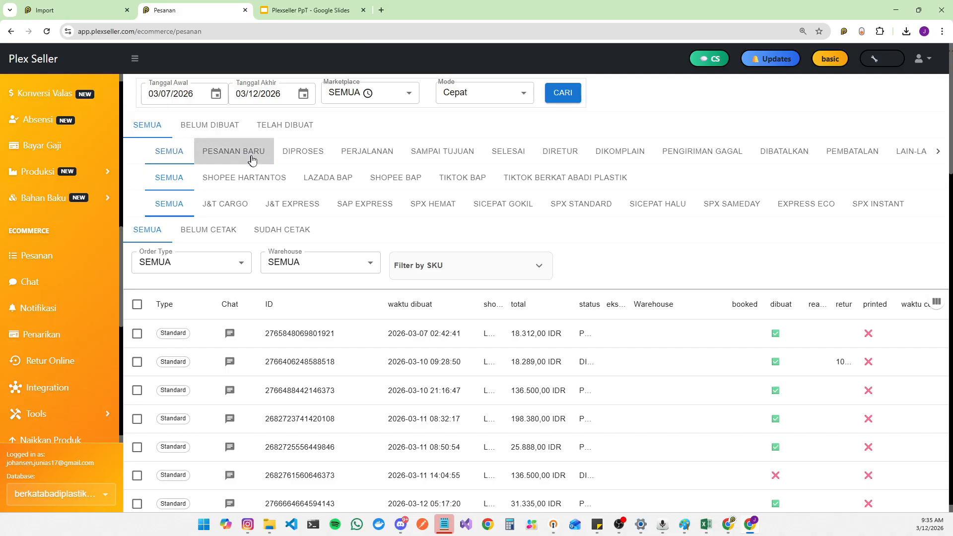
click(137, 305)
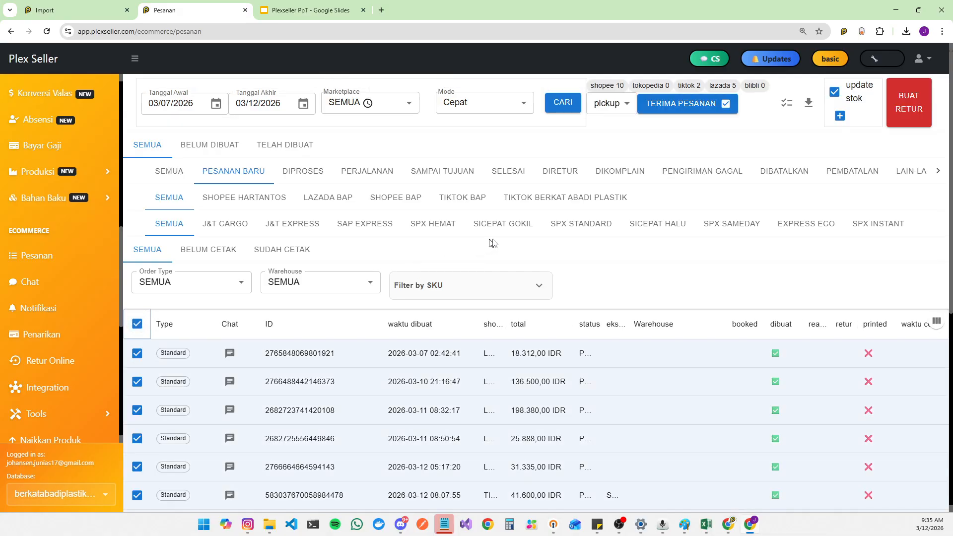
drag(592, 85, 629, 89)
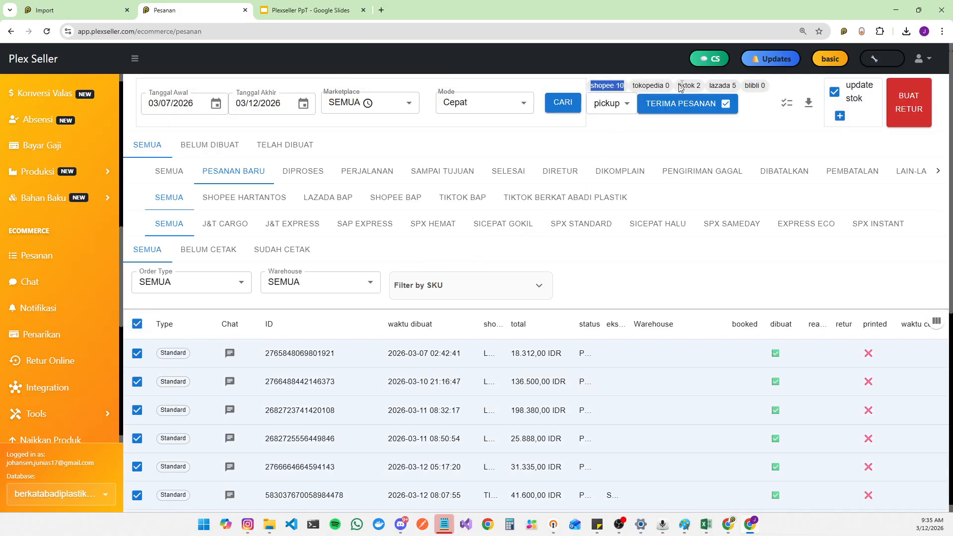
drag(718, 86, 743, 89)
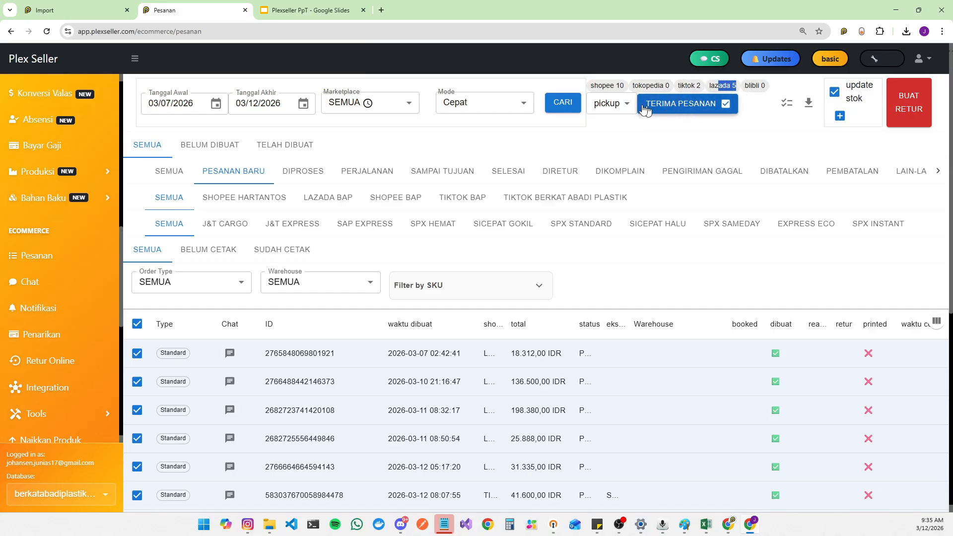
click(610, 103)
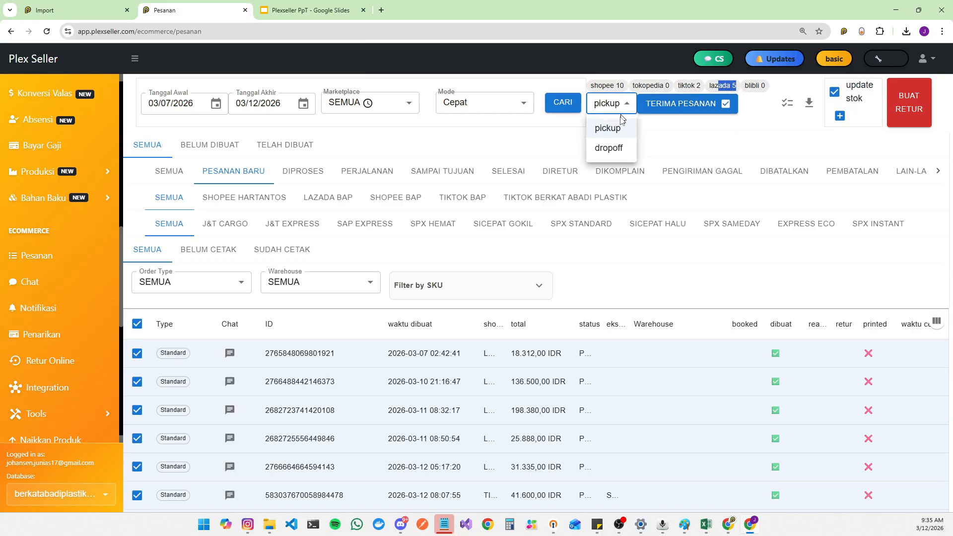
click(716, 142)
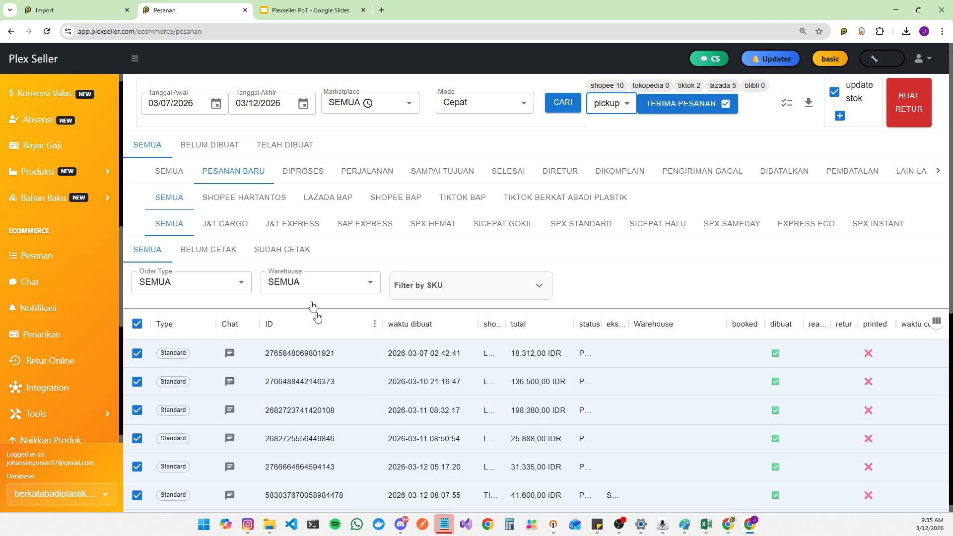
Step: Open the Diproses order status tab
click(319, 178)
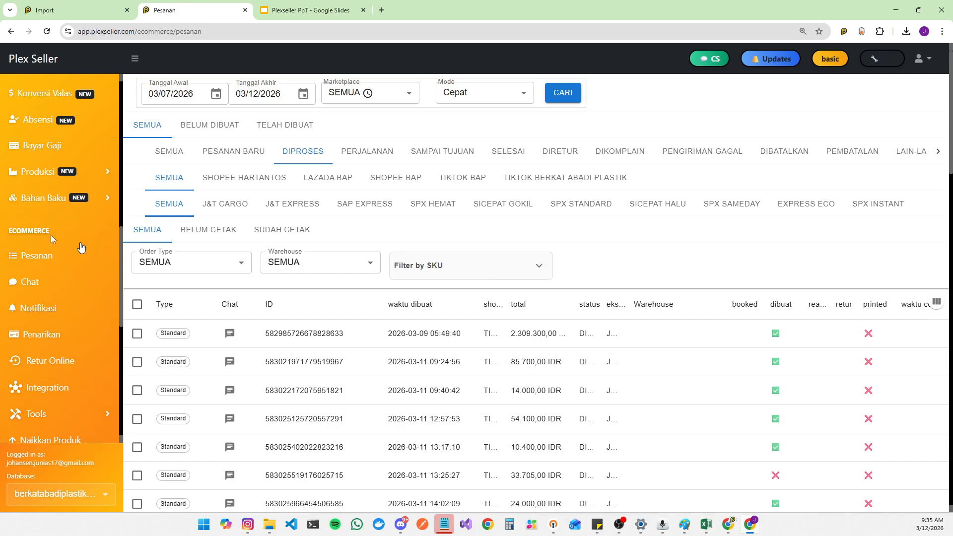
scroll(29, 228, down, 10)
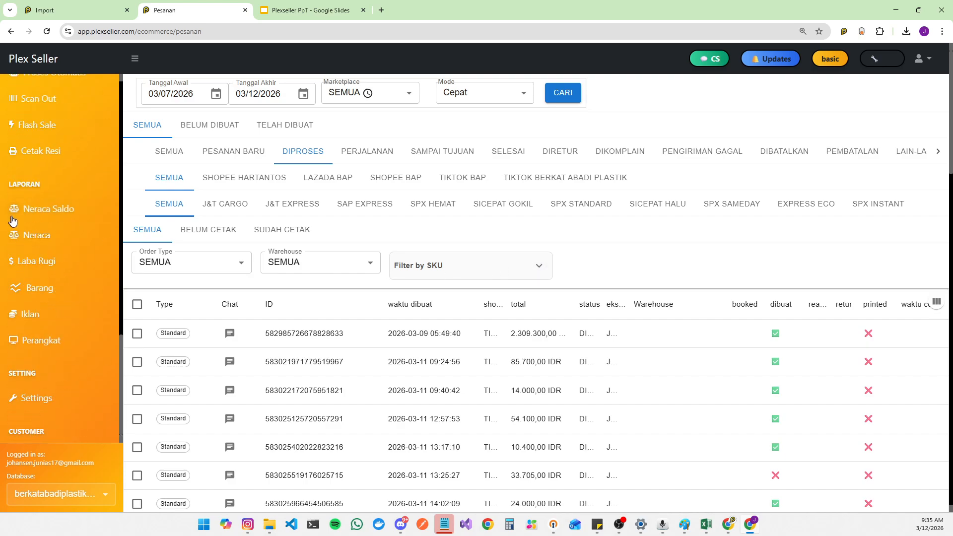
Step: Open Settings in a new browser tab and go to its Online section
right_click(56, 398)
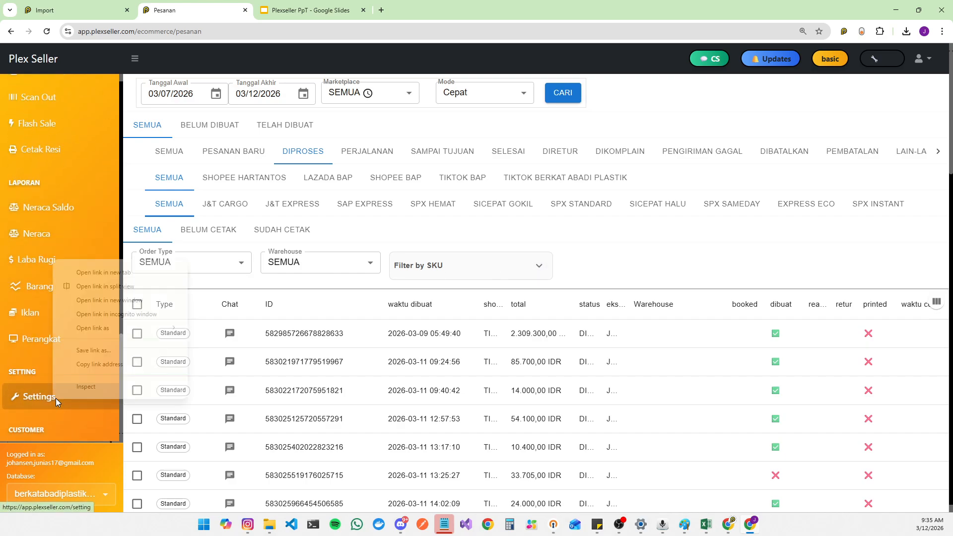
click(97, 273)
click(310, 10)
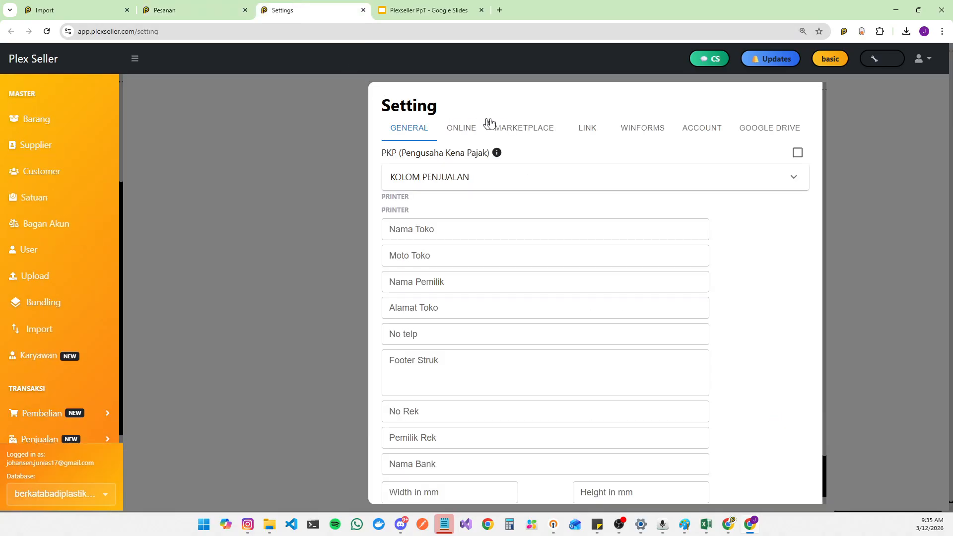
click(538, 137)
click(438, 132)
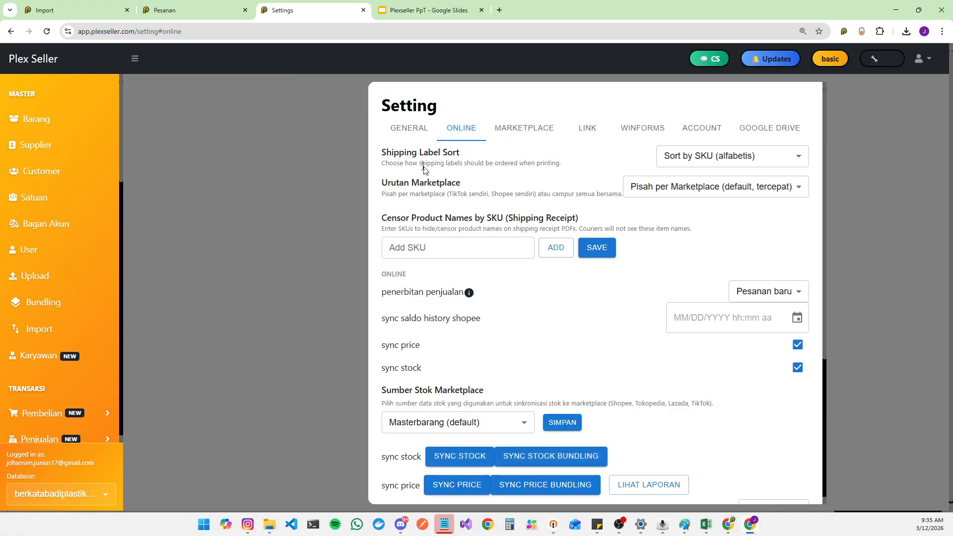
Step: Set the Shipping Label Sort option to No Sort (urutan asli)
drag(386, 152, 462, 160)
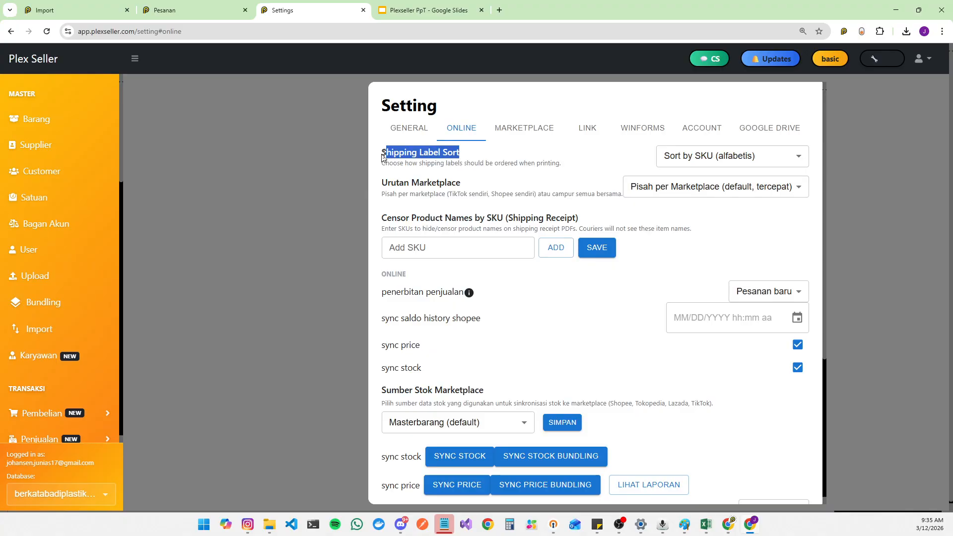
click(751, 158)
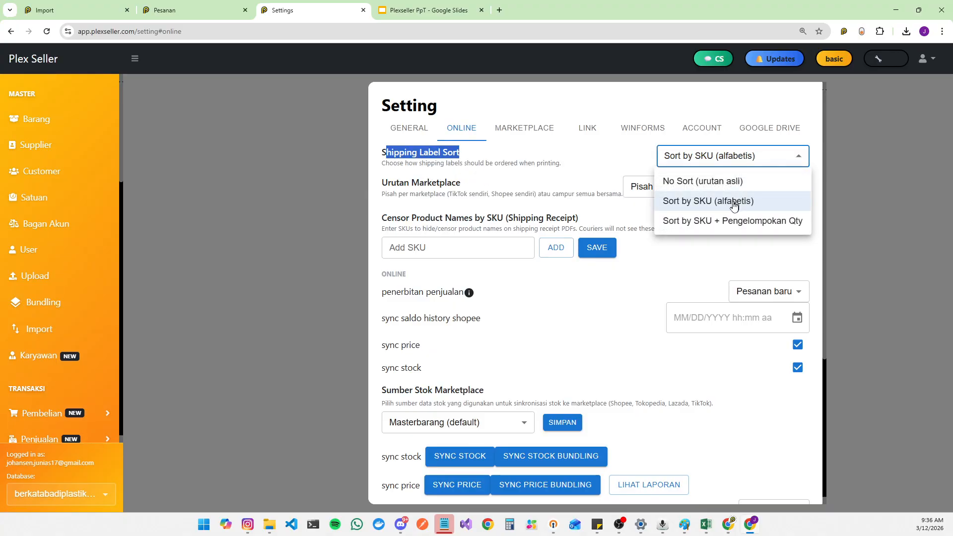
click(698, 183)
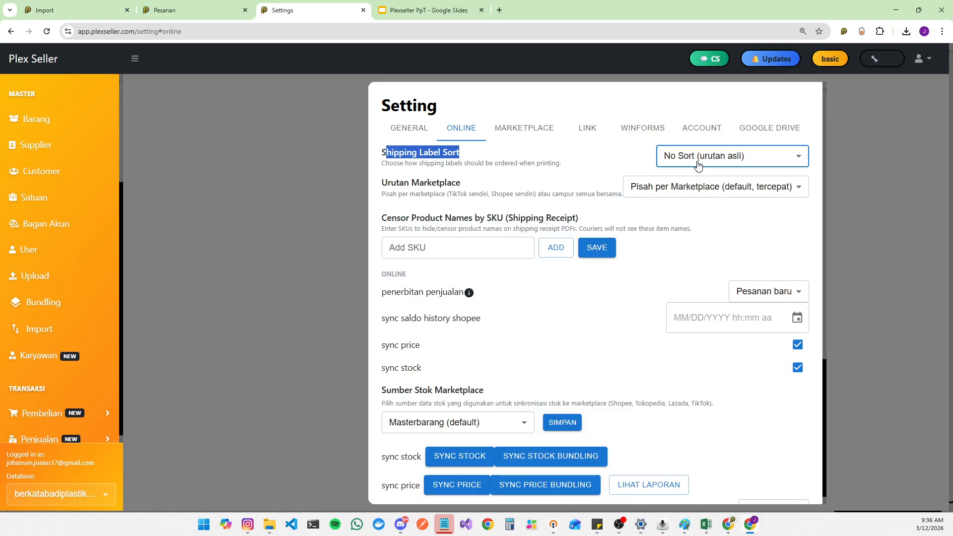
click(698, 166)
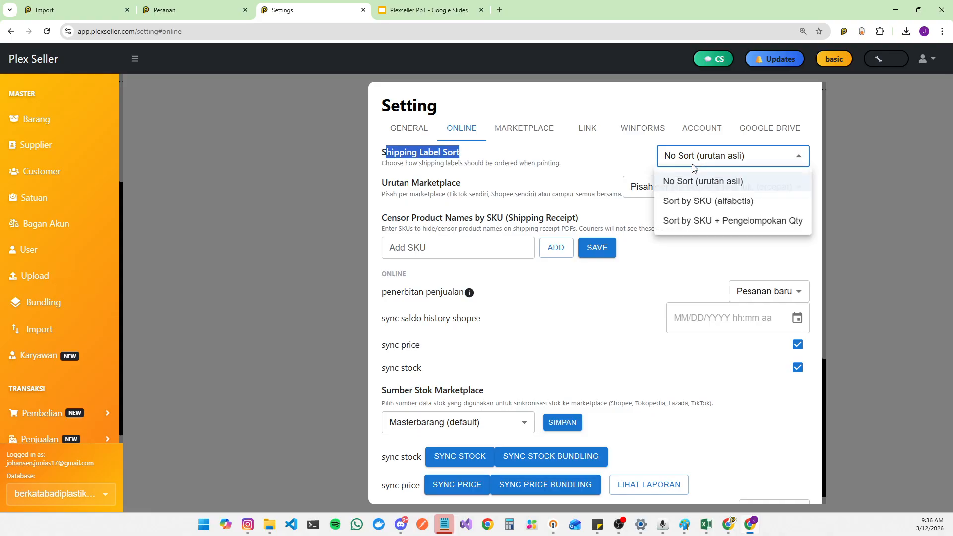
click(687, 208)
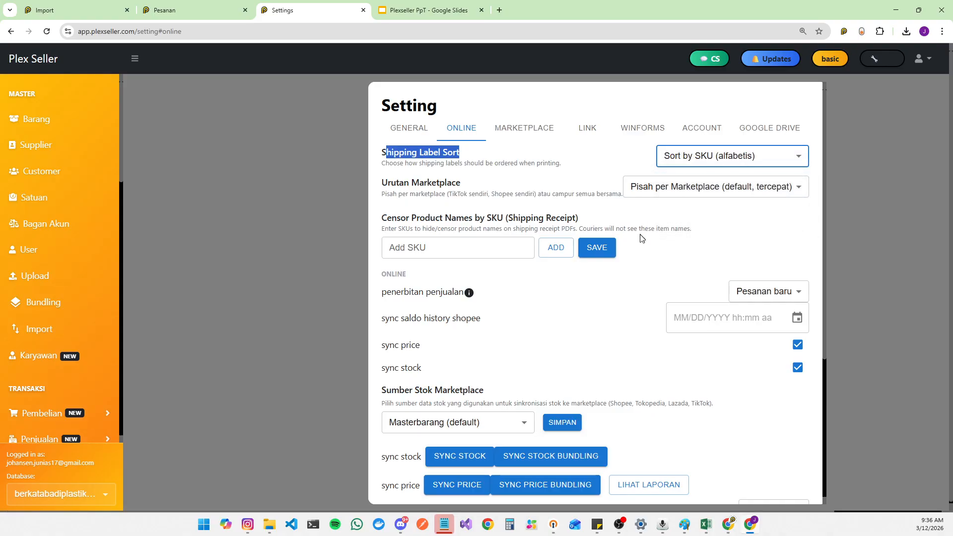
click(706, 164)
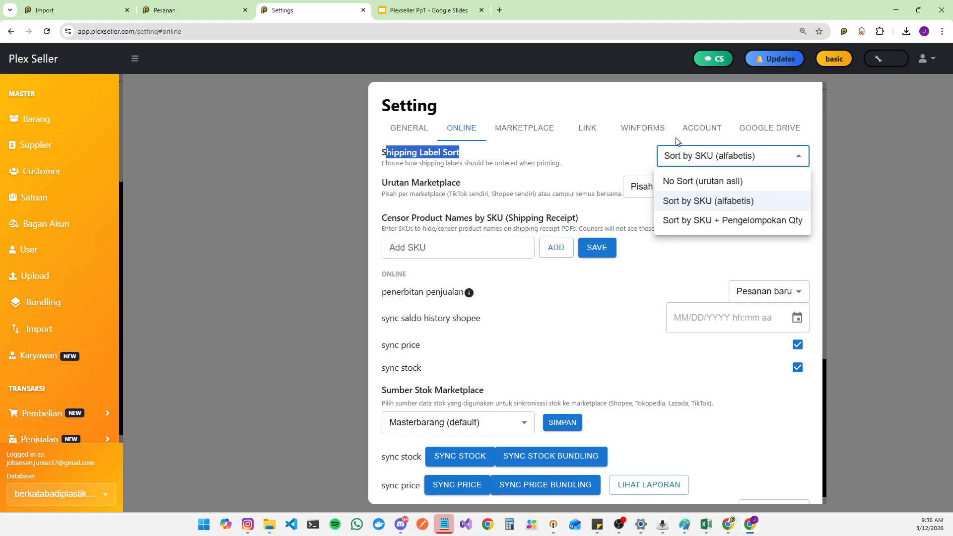
click(410, 6)
click(307, 10)
click(735, 187)
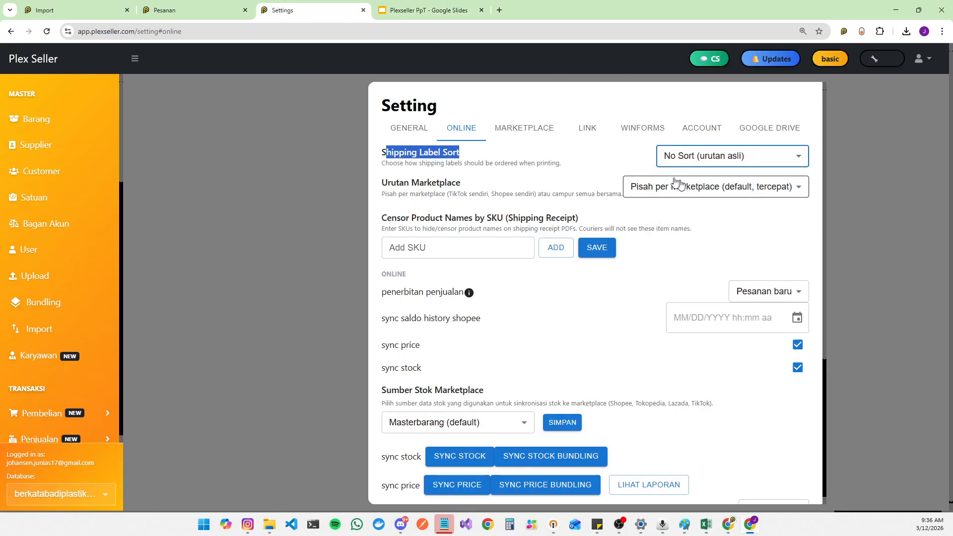
Step: Show the Cetak Resi Tersortir Berdasarkan SKU slide in the Plexseller PpT presentation, then return to the orders tab
click(428, 10)
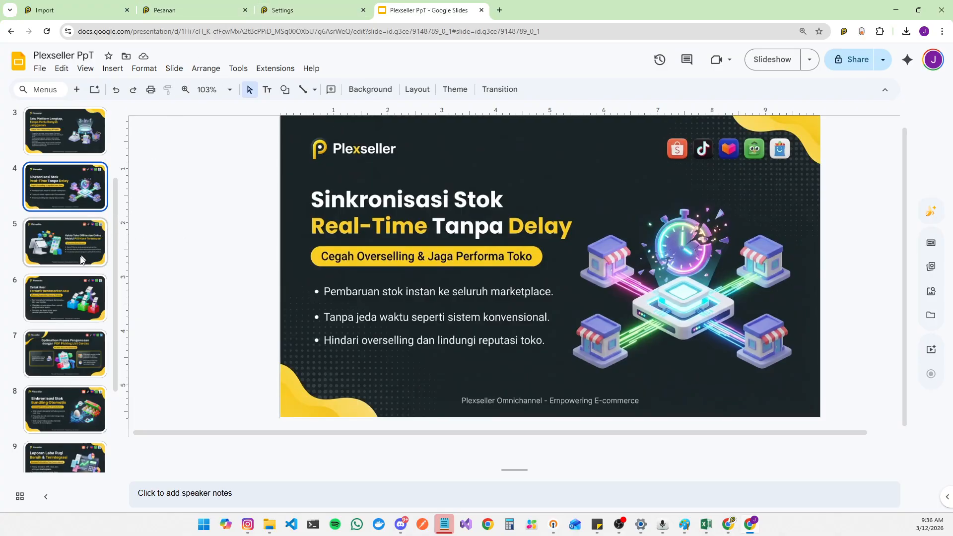
click(69, 298)
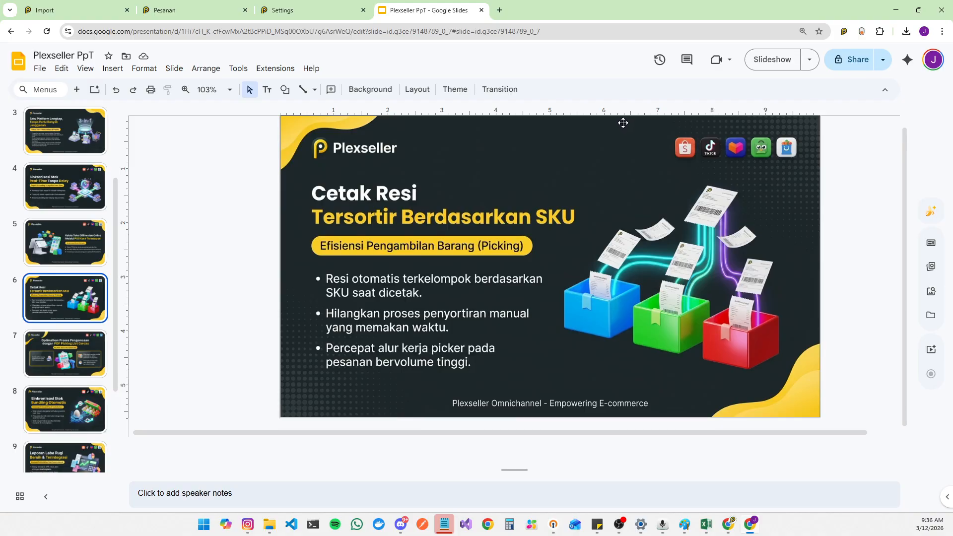
click(188, 4)
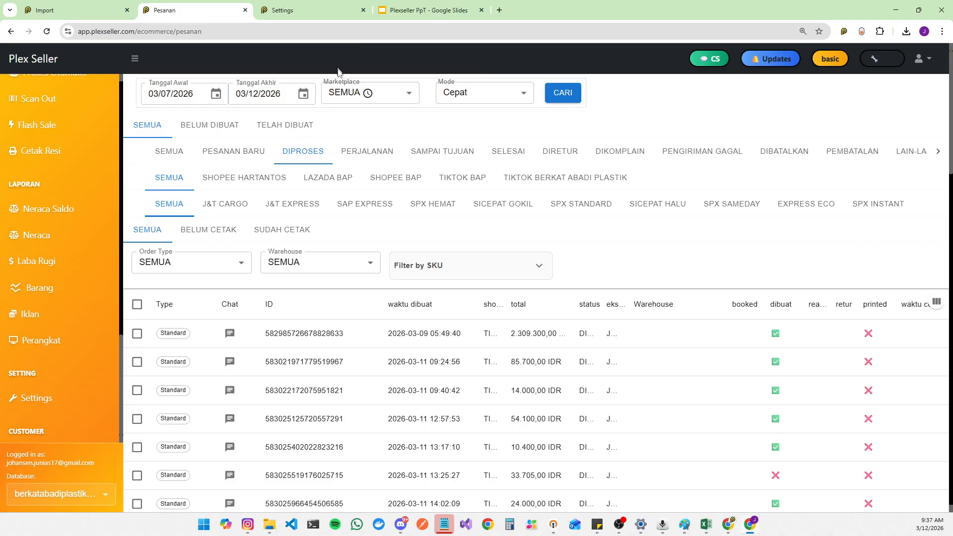
Step: Select all processed orders and filter the list to the STANDARD order type
click(136, 305)
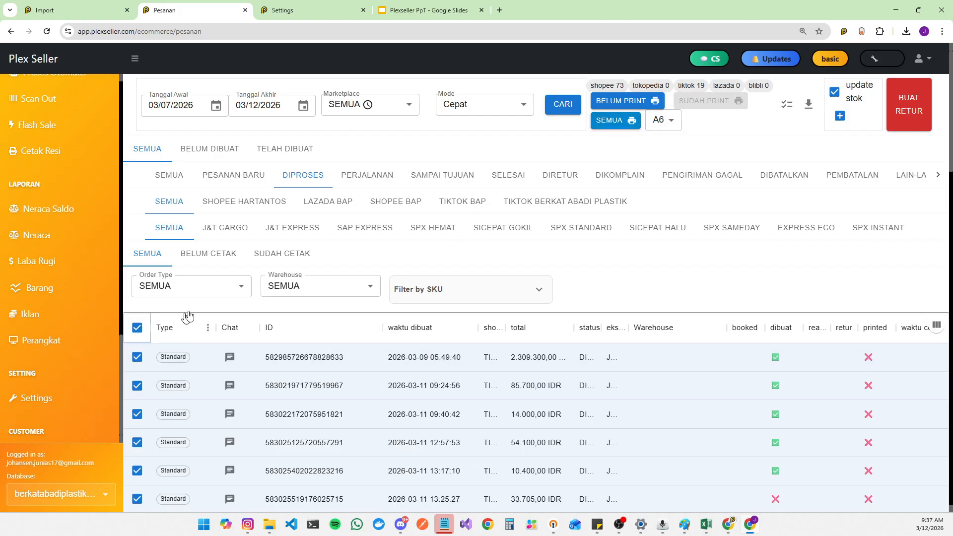
click(234, 290)
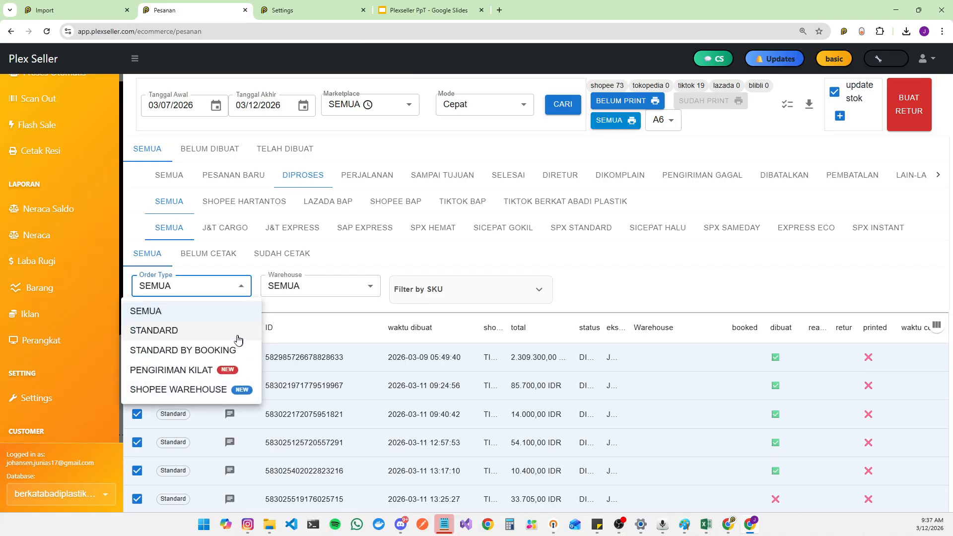
click(362, 265)
click(215, 291)
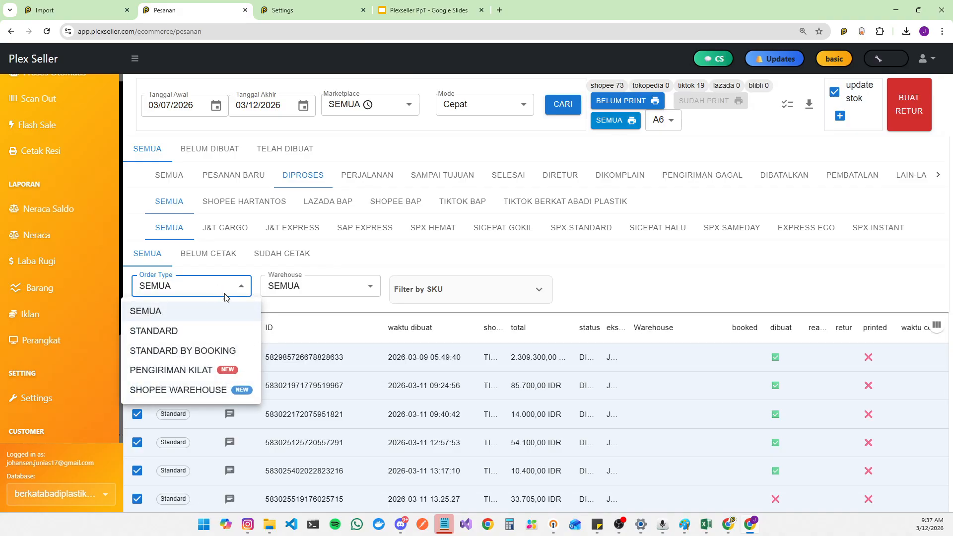
click(218, 338)
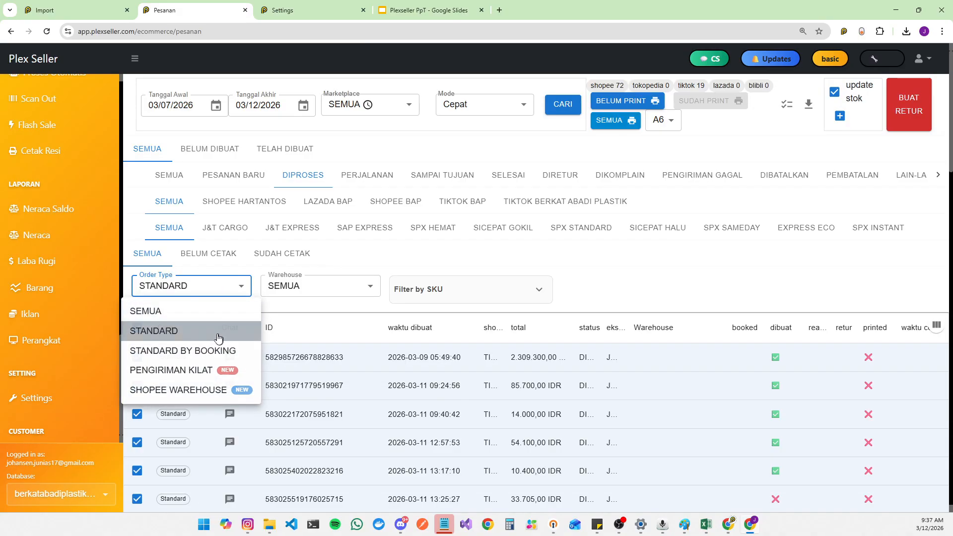
Step: Print the shipping labels for all selected orders and open the generated PDF
click(626, 121)
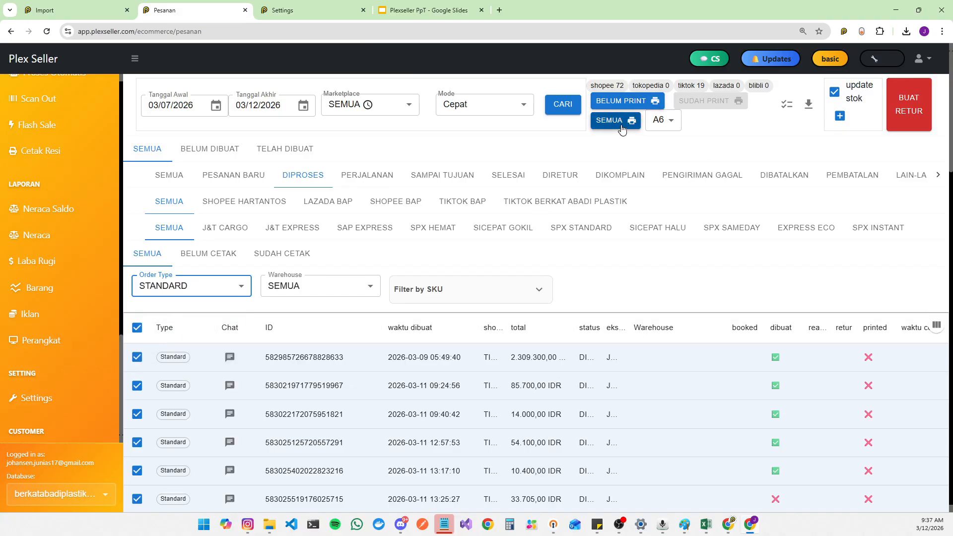
click(622, 127)
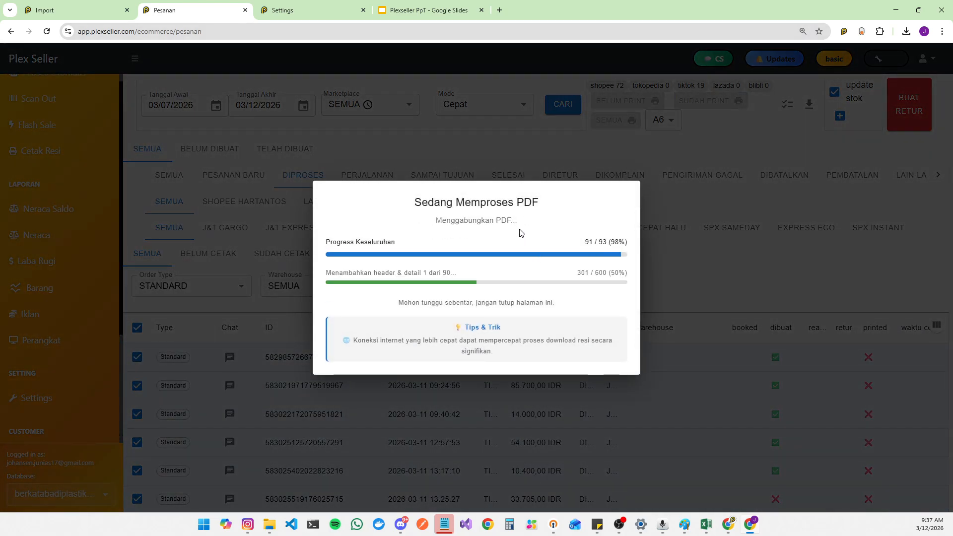
click(838, 66)
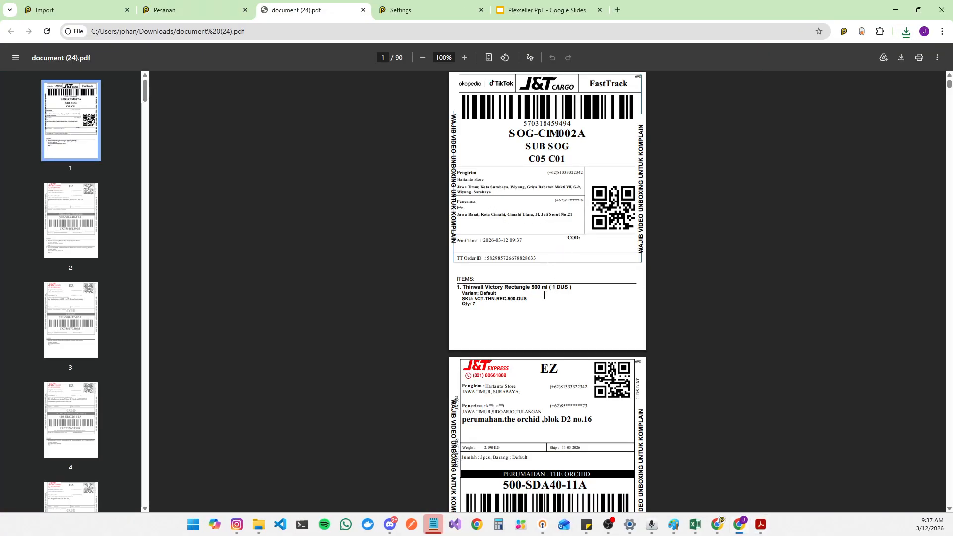
Step: Scroll through the printed label PDF to check the label order
scroll(545, 295, down, 5)
click(398, 17)
click(314, 11)
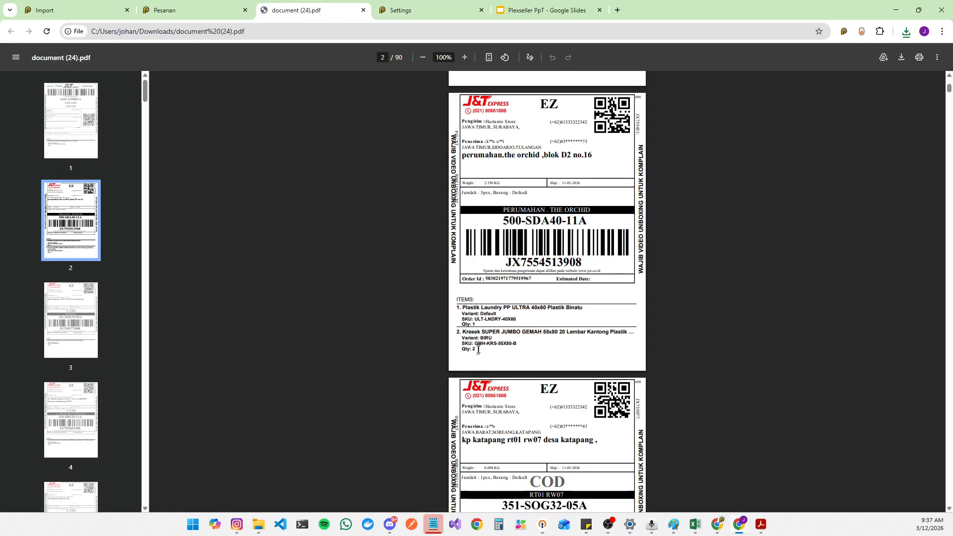
scroll(526, 328, down, 15)
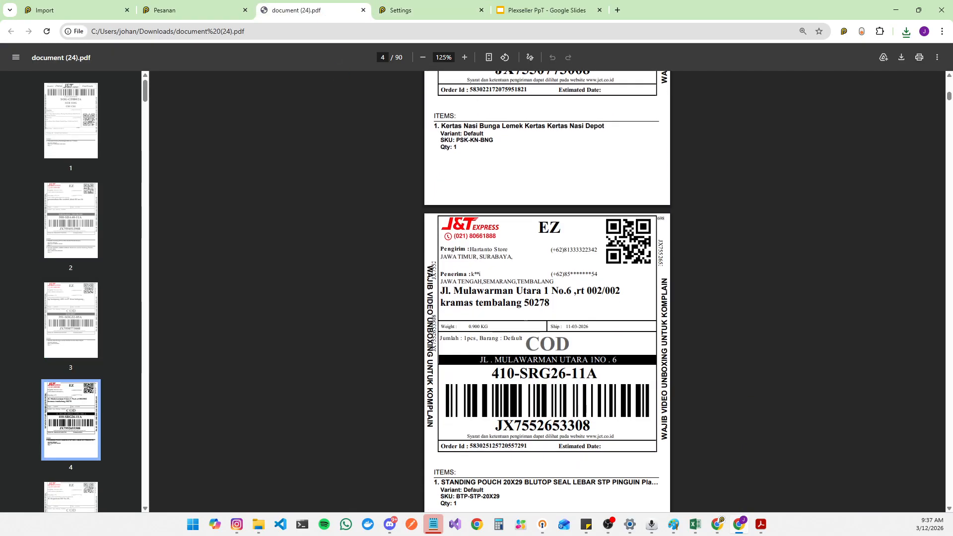
scroll(525, 329, down, 5)
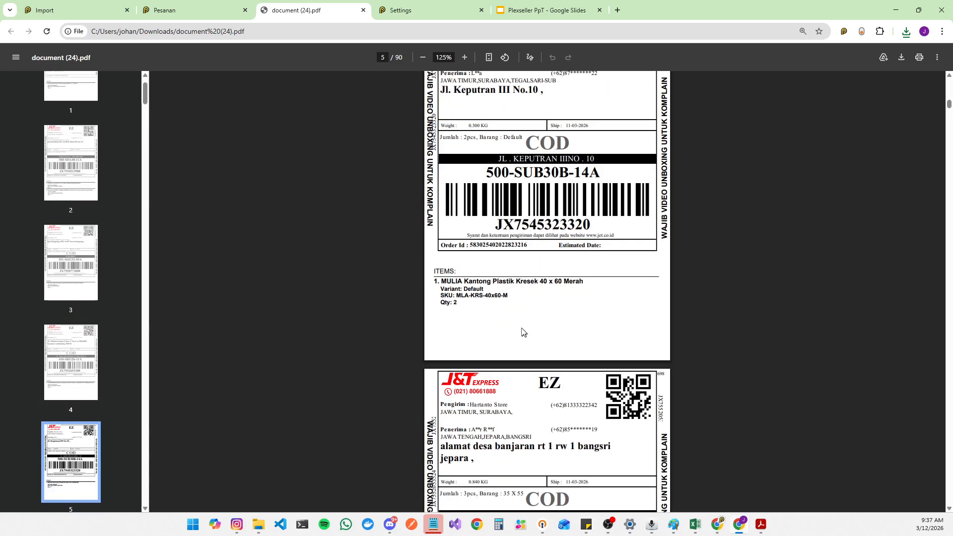
Step: Filter the orders by SKU to 1 SKU 1 Qty and print all their shipping labels
click(198, 9)
click(611, 317)
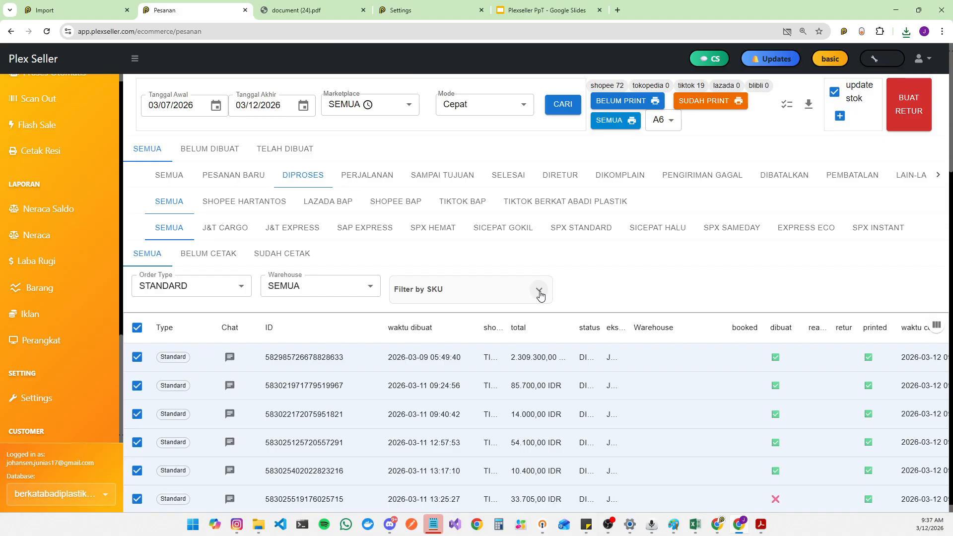
click(538, 291)
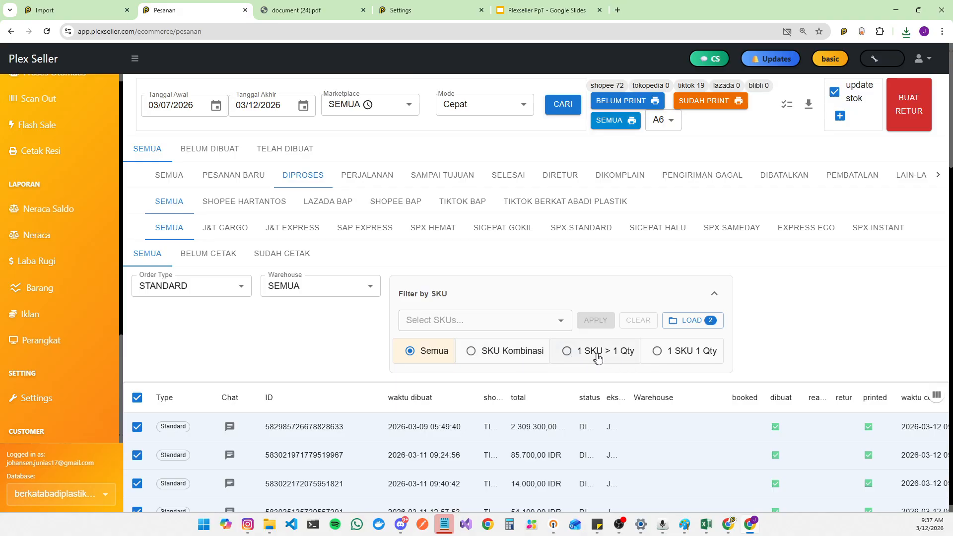
click(656, 353)
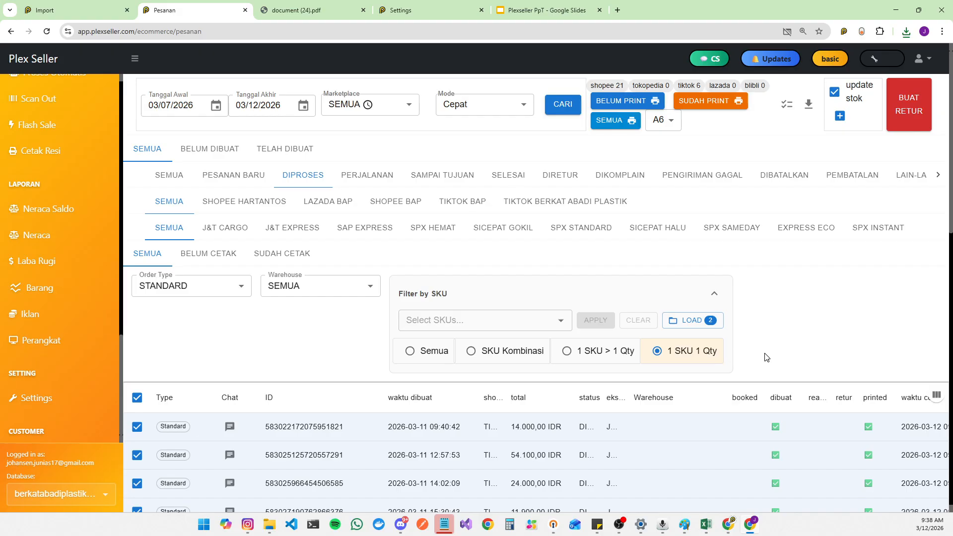
click(621, 127)
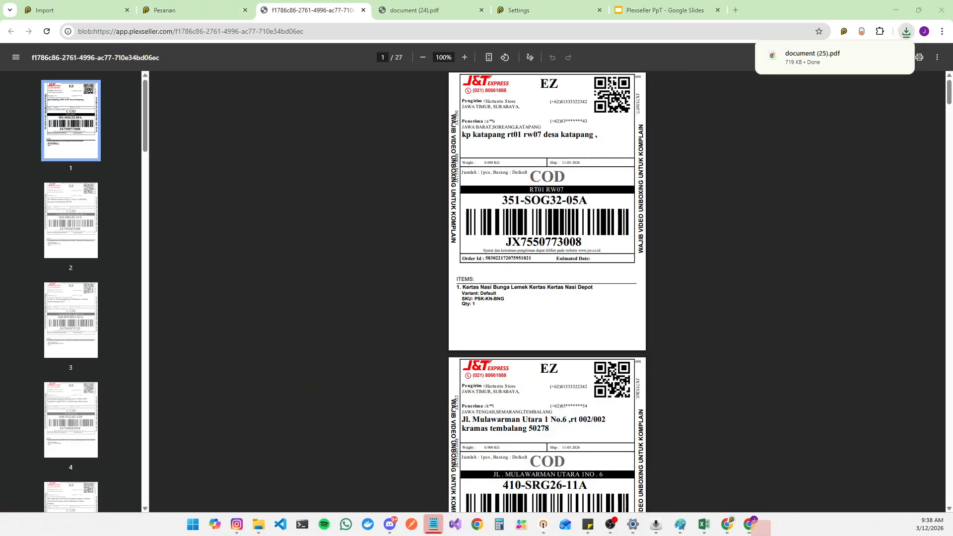
scroll(535, 289, down, 3)
Step: Close the old label PDF tab and set the Shipping Label Sort option to Sort by SKU (alfabetis)
key(ctrl+Tab)
key(ctrl+Tab)
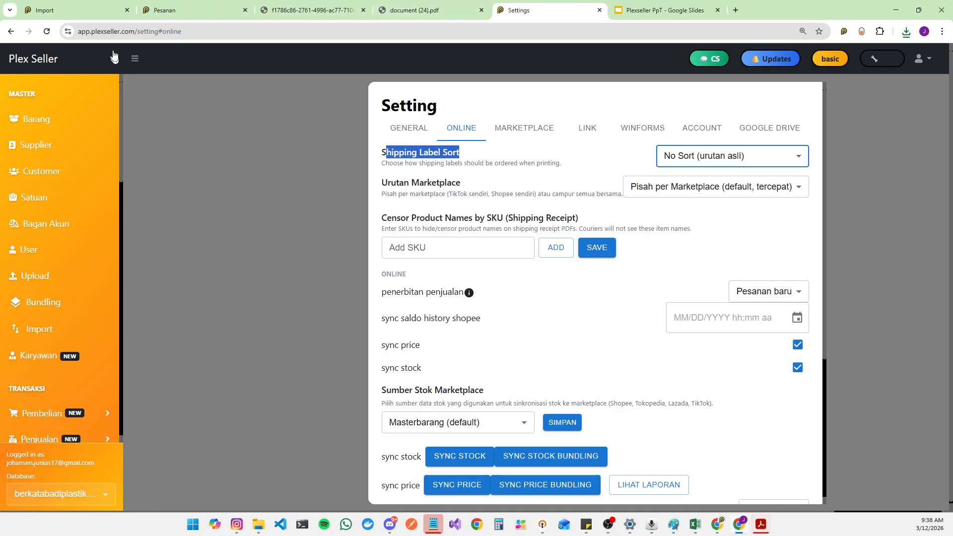
click(49, 35)
click(480, 10)
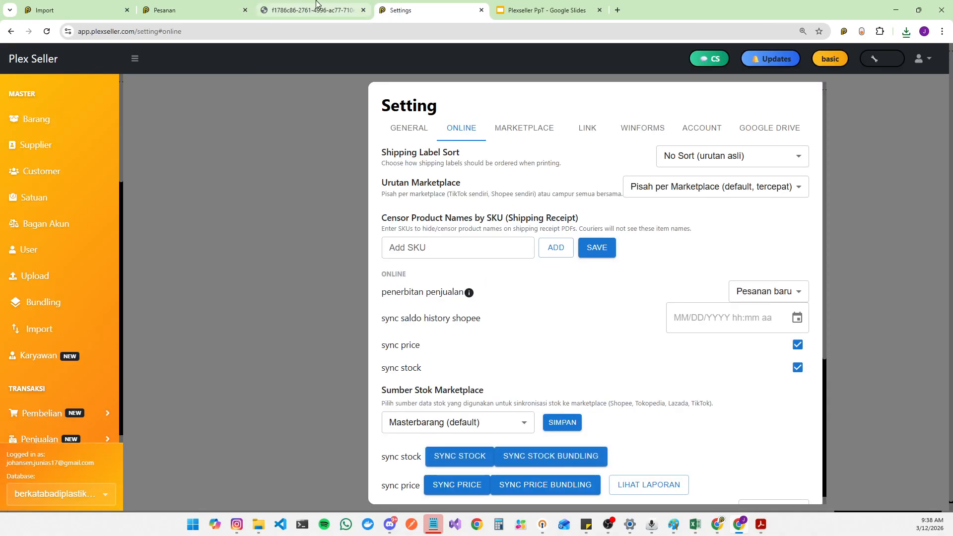
click(319, 6)
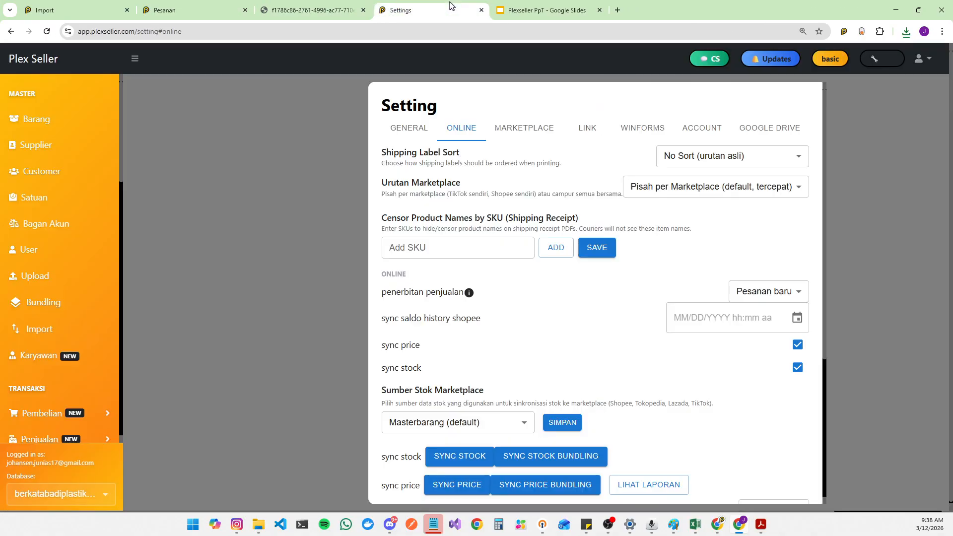
click(449, 9)
click(714, 159)
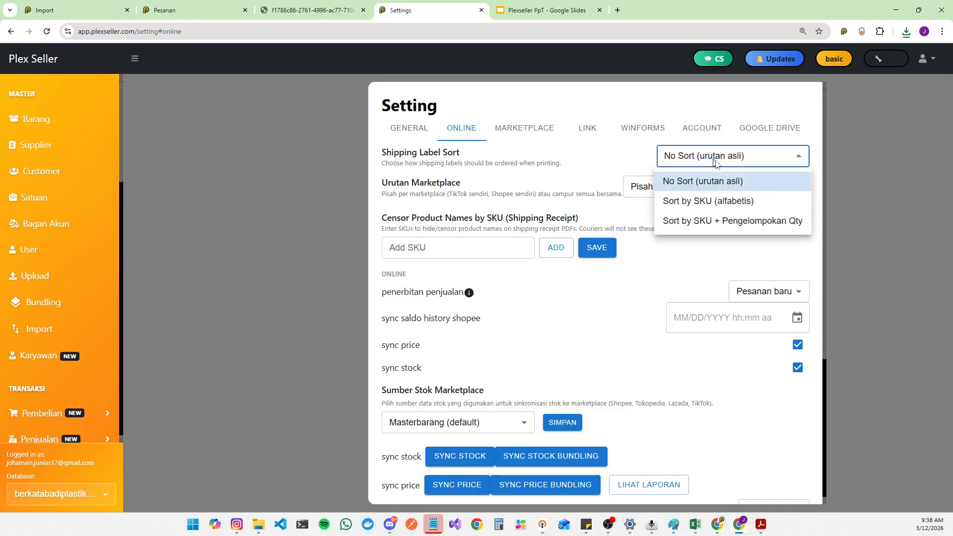
click(724, 209)
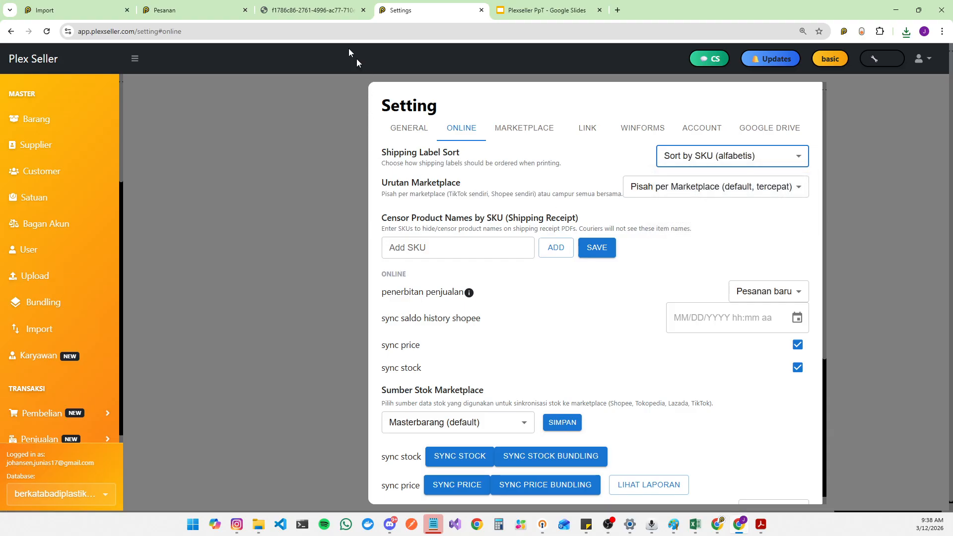
Step: Reload the settings, reprint the filtered orders' shipping labels and open the new PDF
click(193, 10)
click(618, 314)
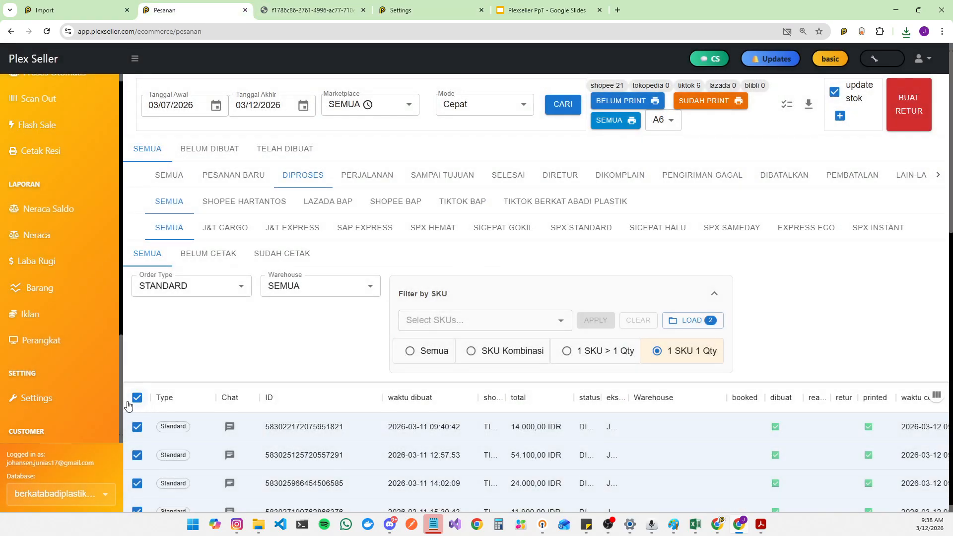
click(365, 10)
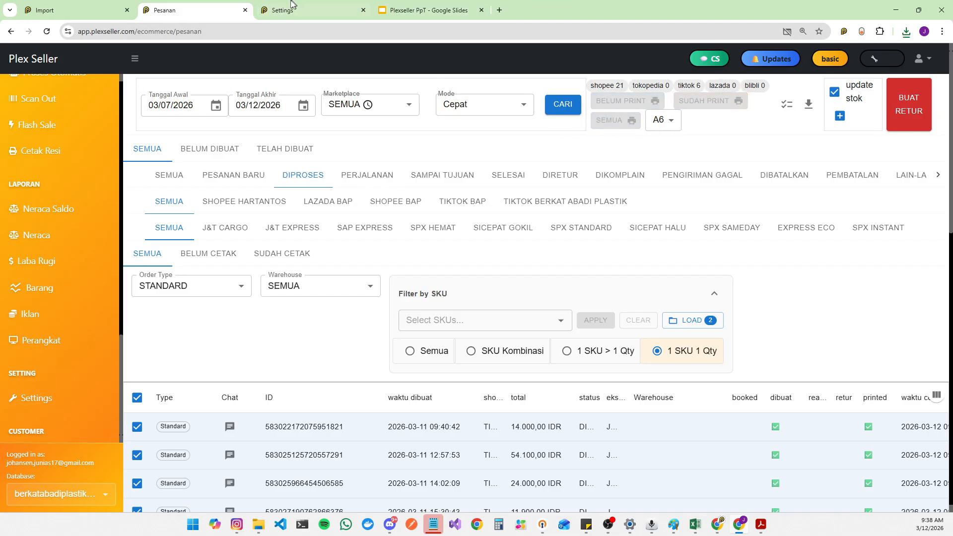
click(293, 6)
key(F5)
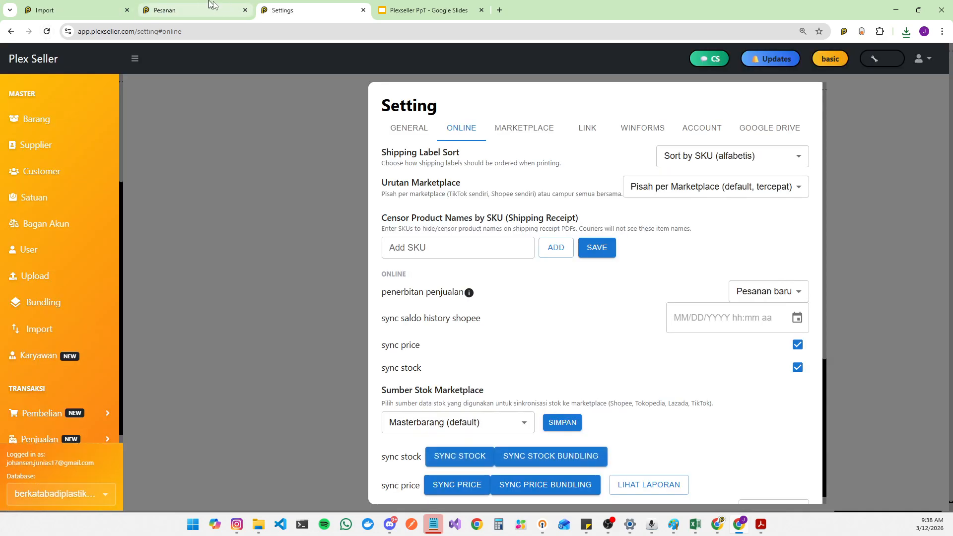
click(228, 12)
click(827, 65)
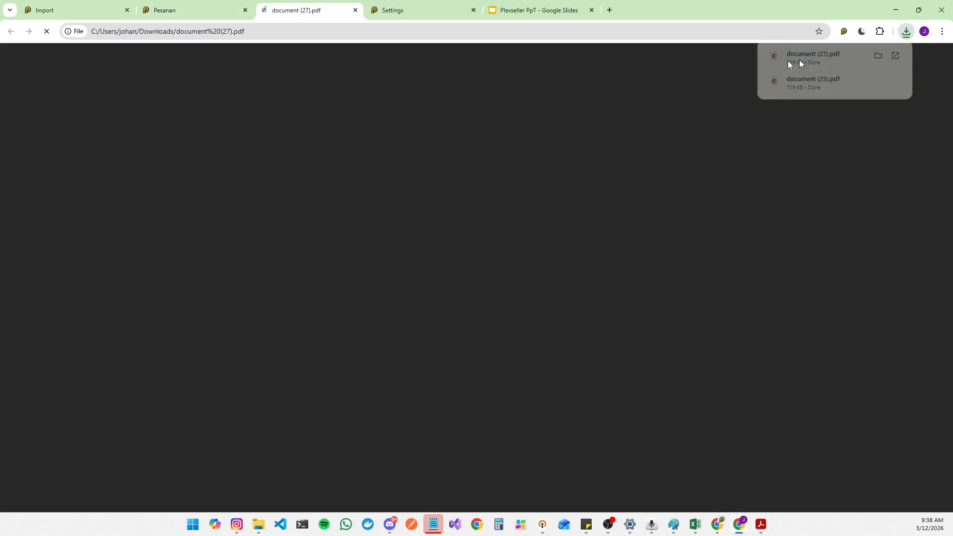
Step: Examine the SKUs on successive labels in the new PDF to check their sort order
scroll(541, 301, down, 4)
scroll(540, 301, up, 2)
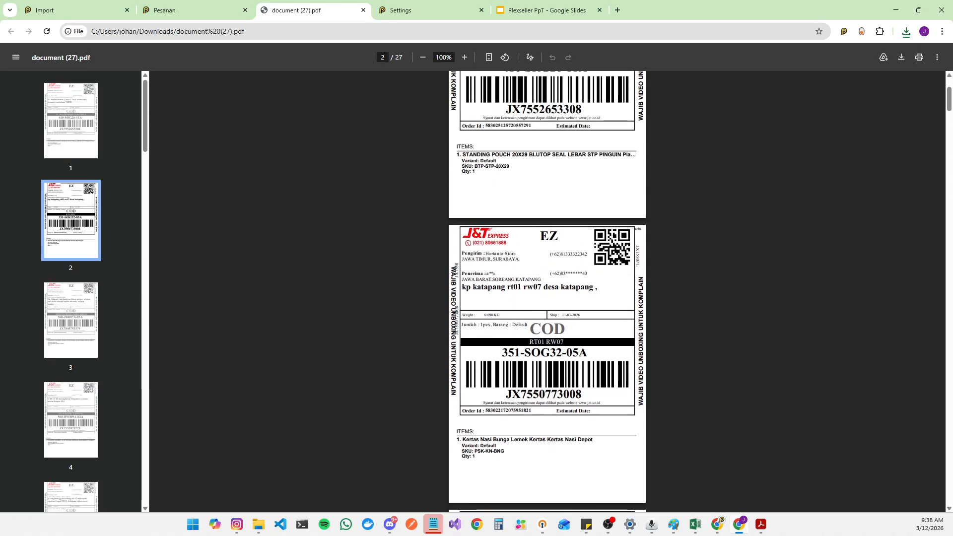
drag(476, 161, 496, 162)
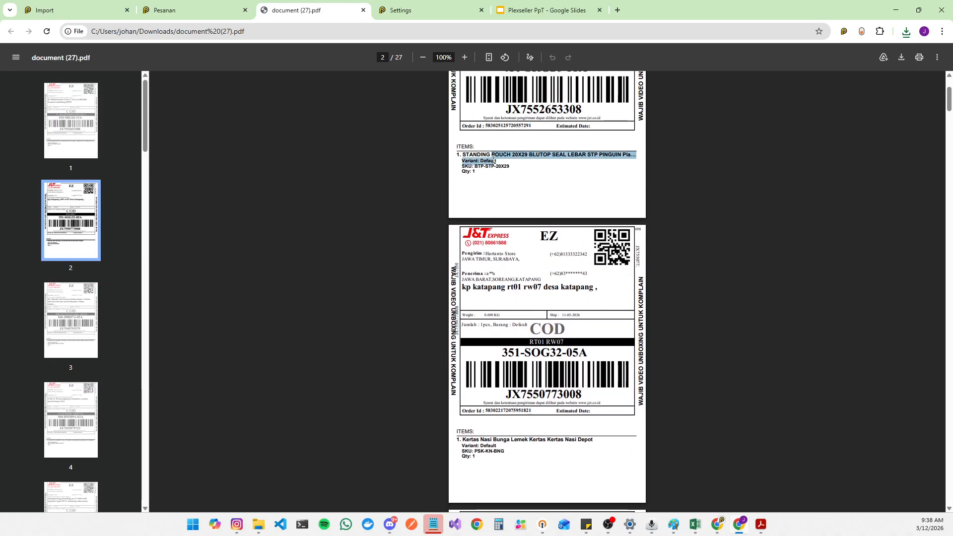
scroll(492, 314, down, 5)
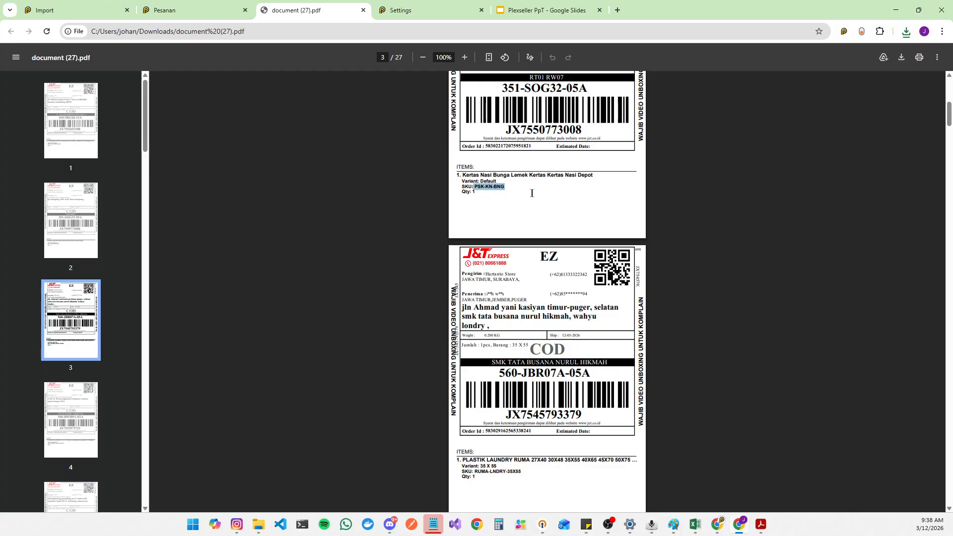
scroll(517, 236, down, 5)
scroll(497, 226, down, 6)
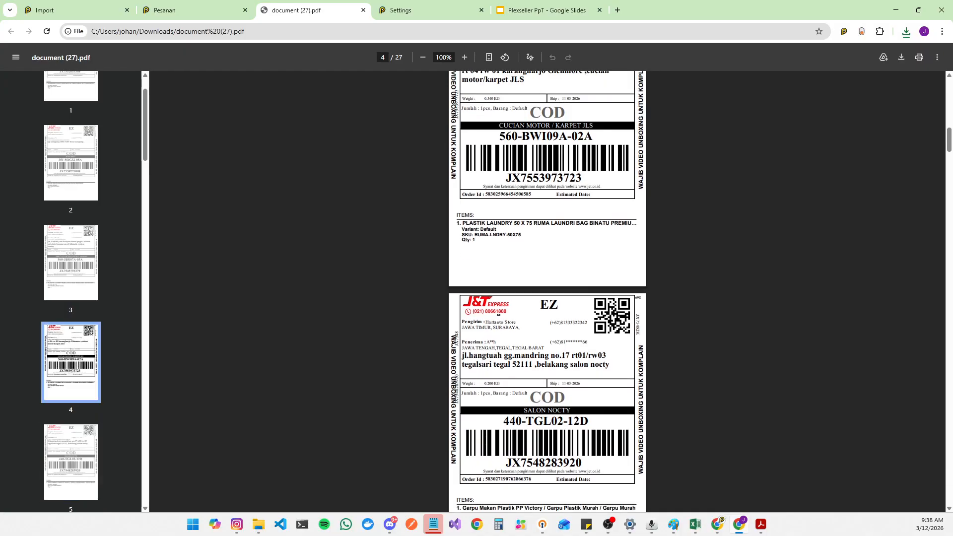
scroll(498, 227, up, 6)
drag(474, 206, 521, 207)
scroll(511, 208, down, 3)
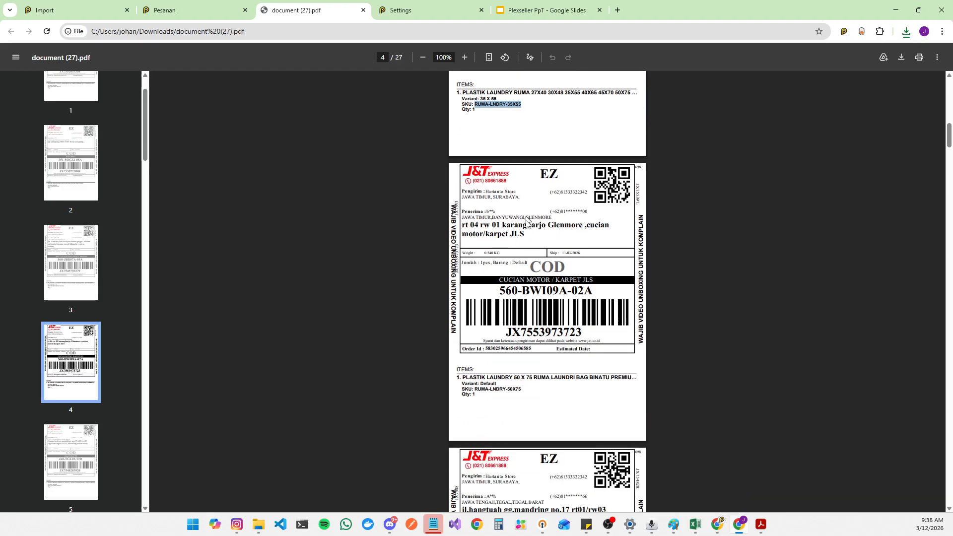
drag(475, 359, 528, 355)
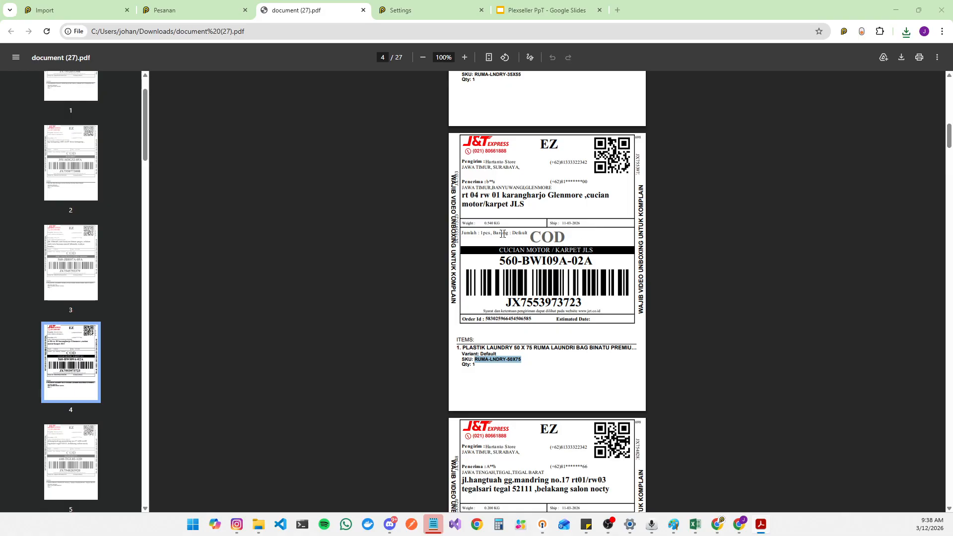
scroll(524, 227, up, 9)
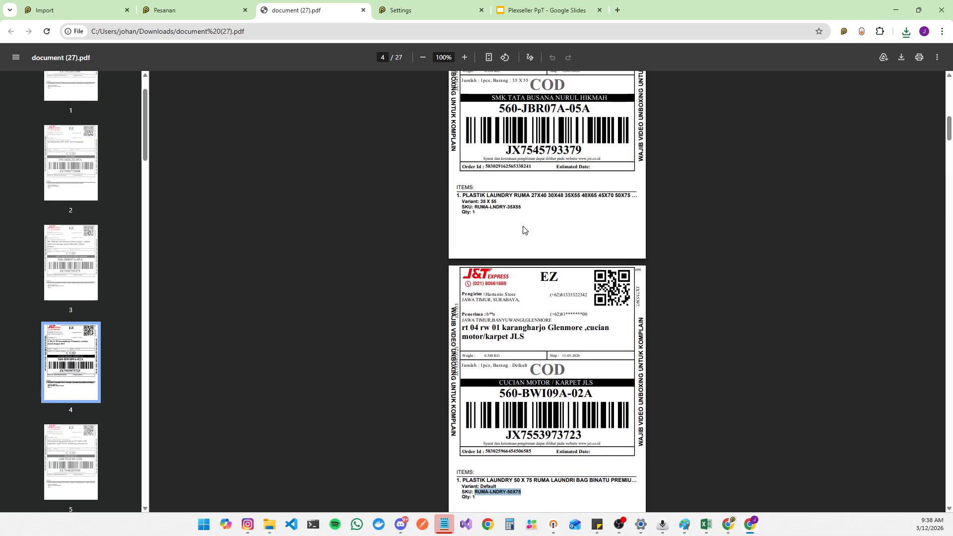
scroll(516, 169, down, 20)
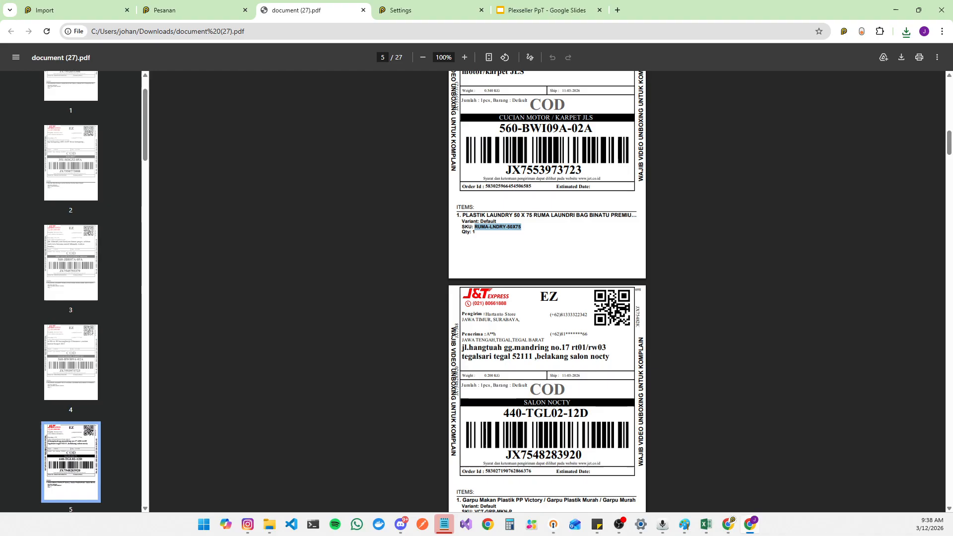
scroll(543, 184, up, 8)
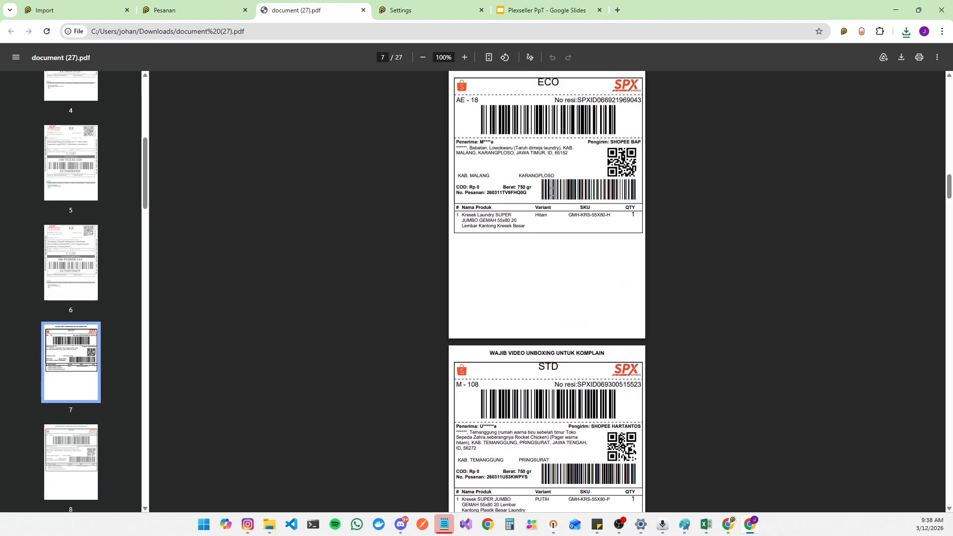
drag(491, 201, 614, 204)
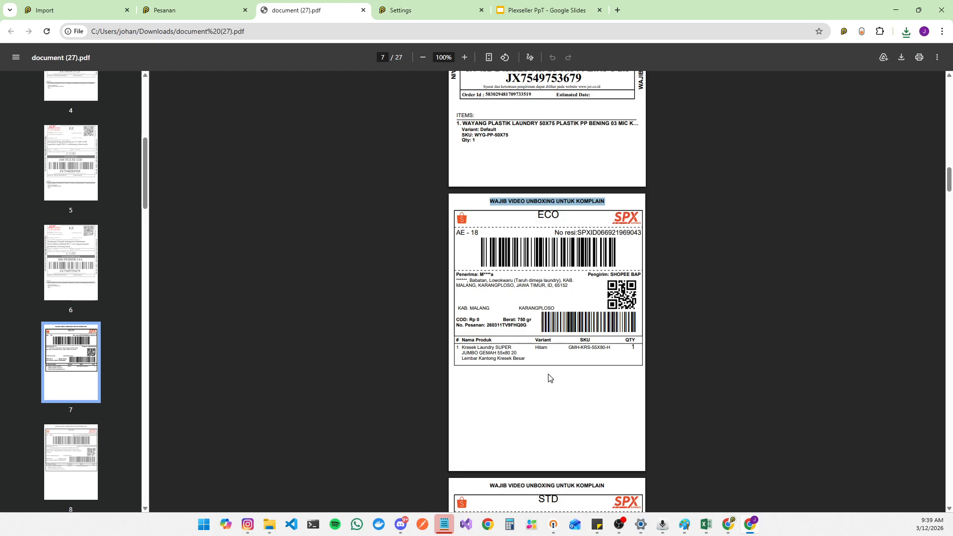
scroll(544, 367, up, 2)
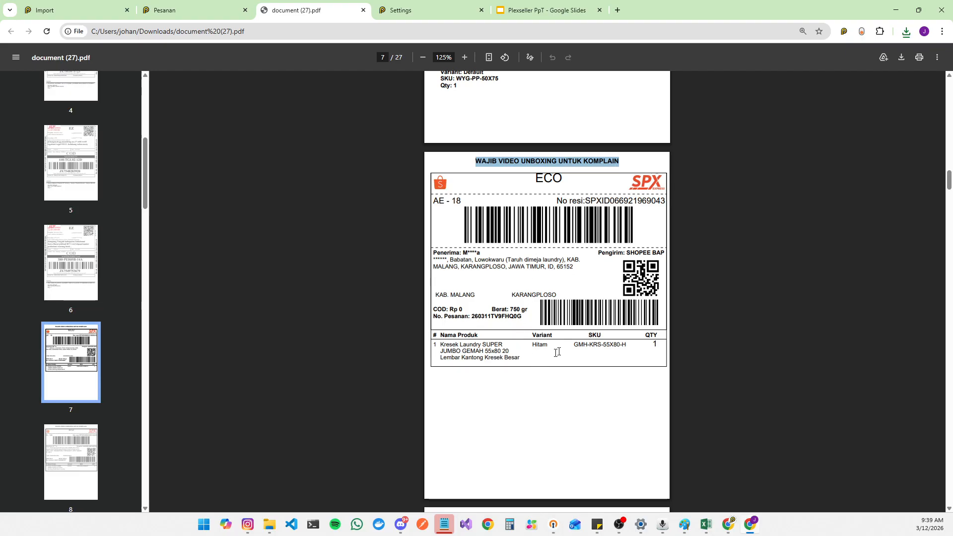
scroll(582, 348, up, 2)
scroll(594, 260, down, 8)
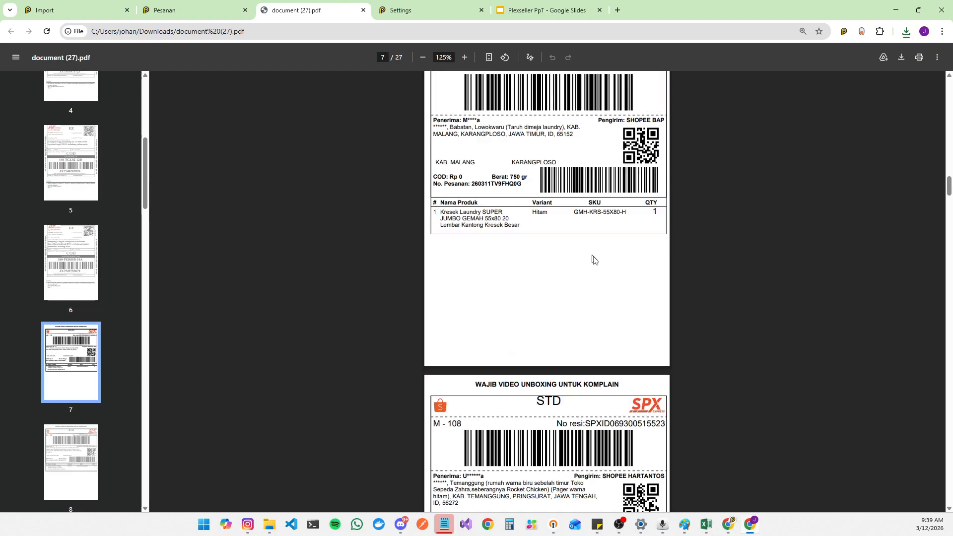
Step: Scroll further through the label PDF and compare it with the slide on SKU-sorted label printing
scroll(594, 307, down, 5)
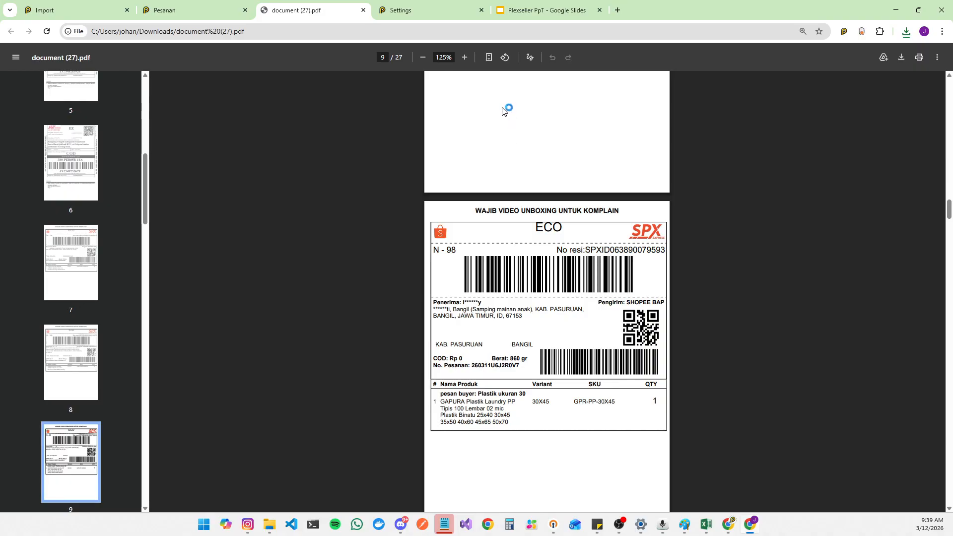
click(538, 6)
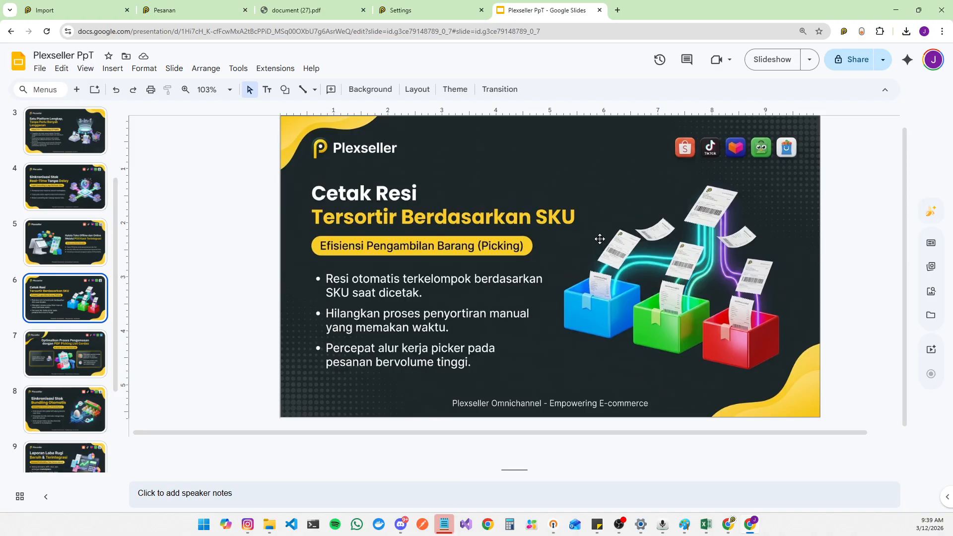
click(390, 6)
click(308, 4)
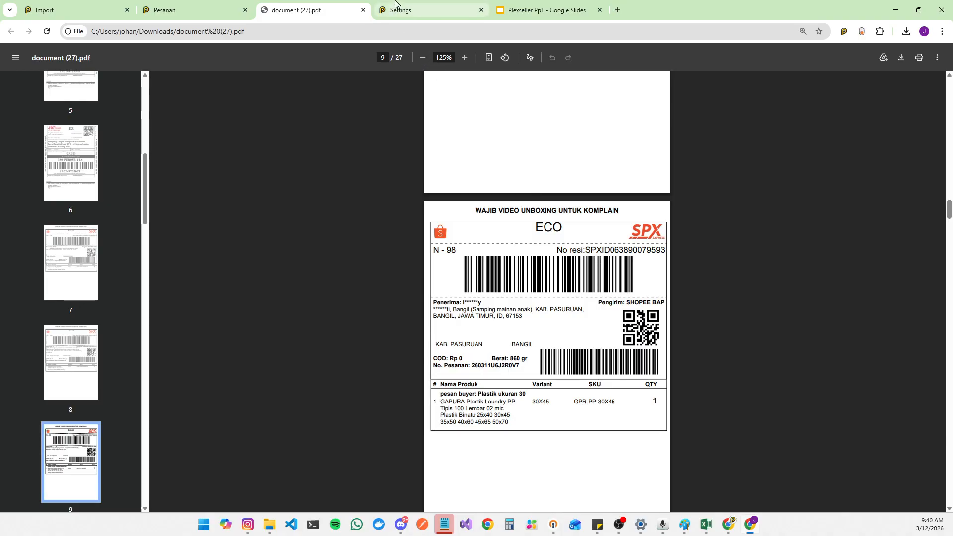
Step: Back on the orders page, dismiss the print message and open the item list (Daftar Barang) sorted by SKU
click(229, 13)
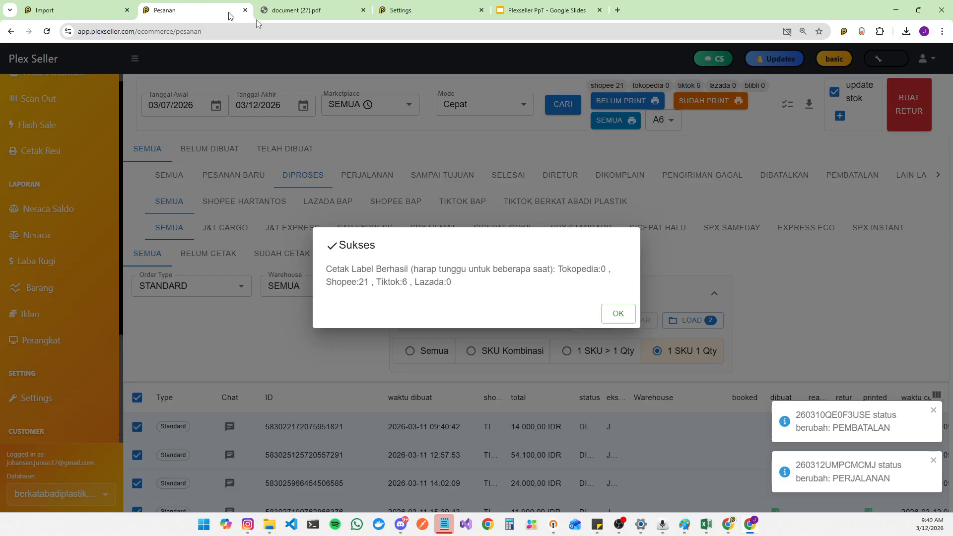
click(617, 314)
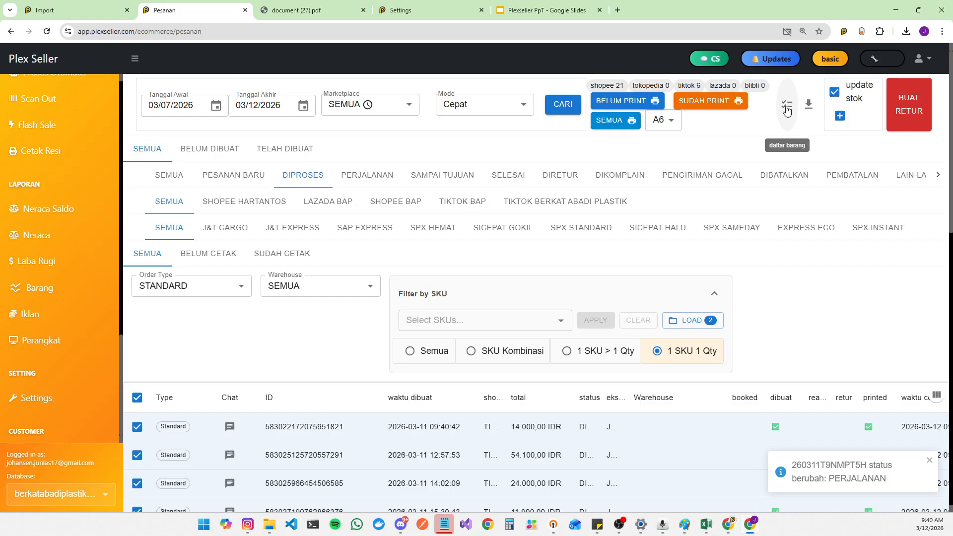
click(786, 111)
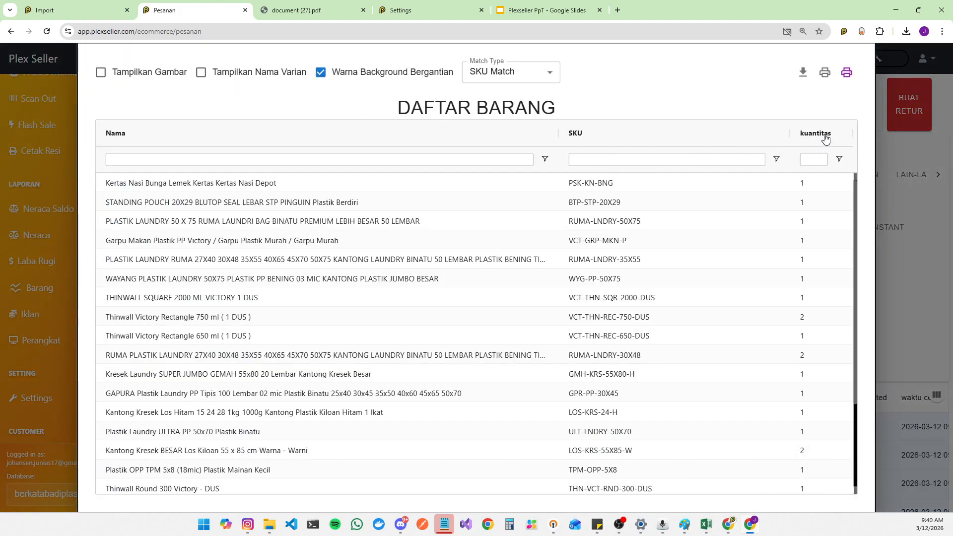
click(577, 135)
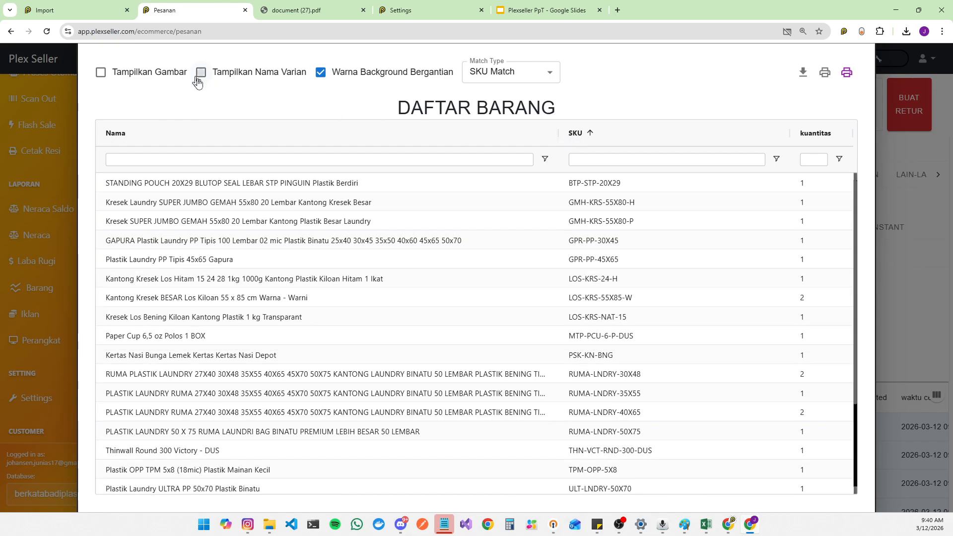
Step: Enable Tampilkan Gambar and Tampilkan Nama Varian in the item list and print it as a PDF
click(199, 74)
click(100, 72)
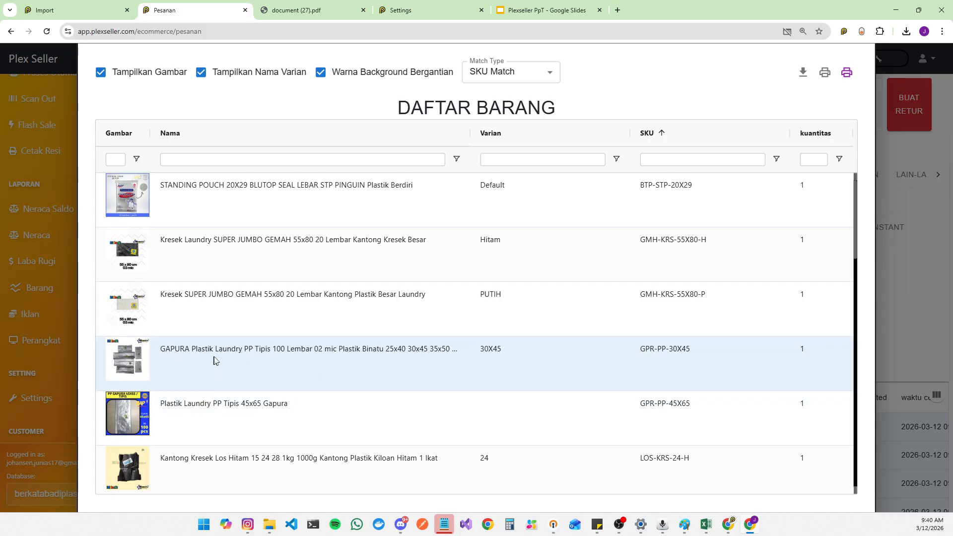
click(825, 74)
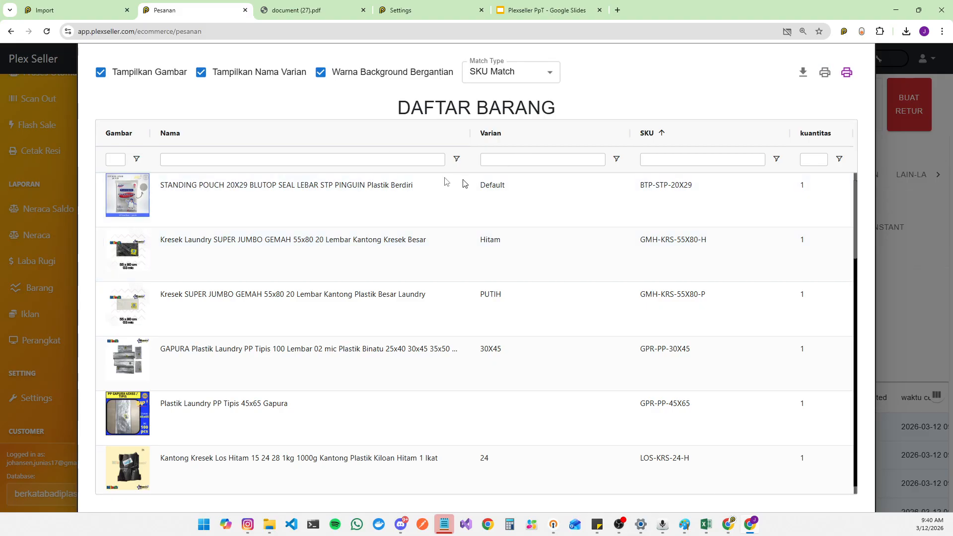
click(799, 58)
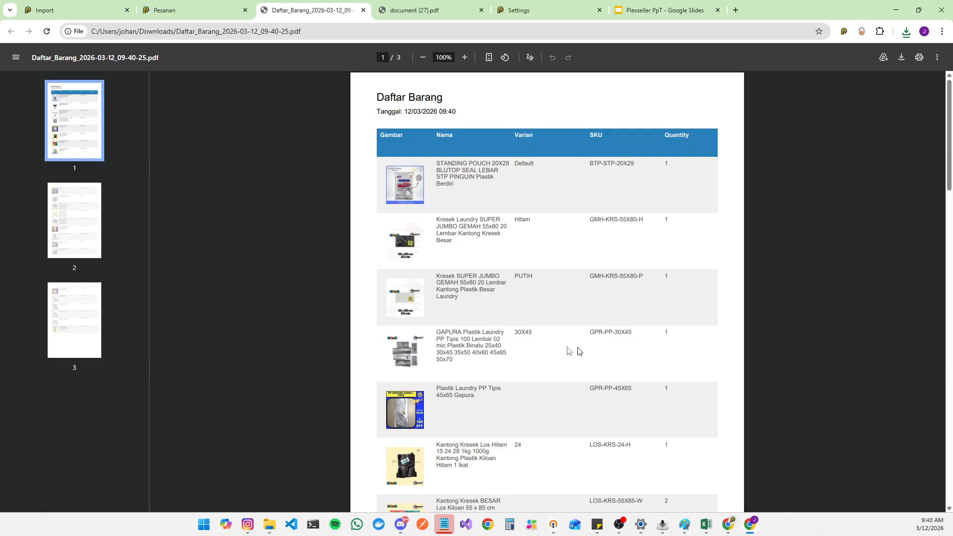
Step: Scroll through the printed item list PDF to review its SKUs and quantities
scroll(578, 355, down, 20)
scroll(579, 359, down, 4)
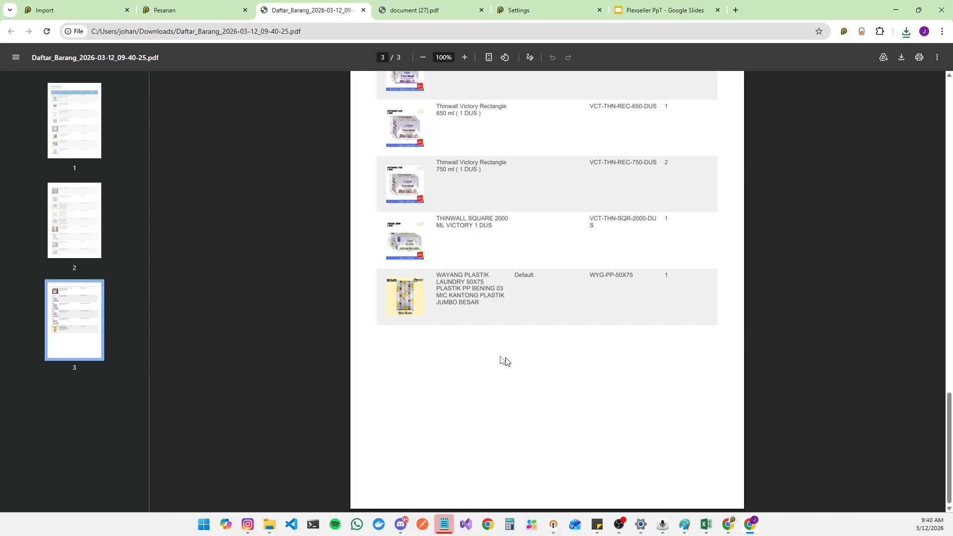
scroll(468, 326, up, 20)
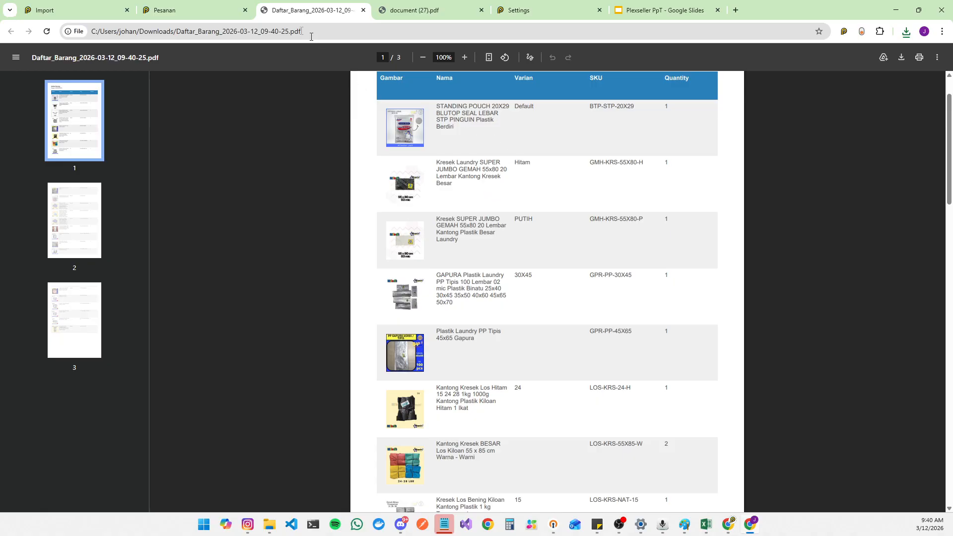
Step: Return to the orders, close the item list, reset the SKU filter to Semua and open the Sudah Cetak orders
click(203, 5)
click(917, 230)
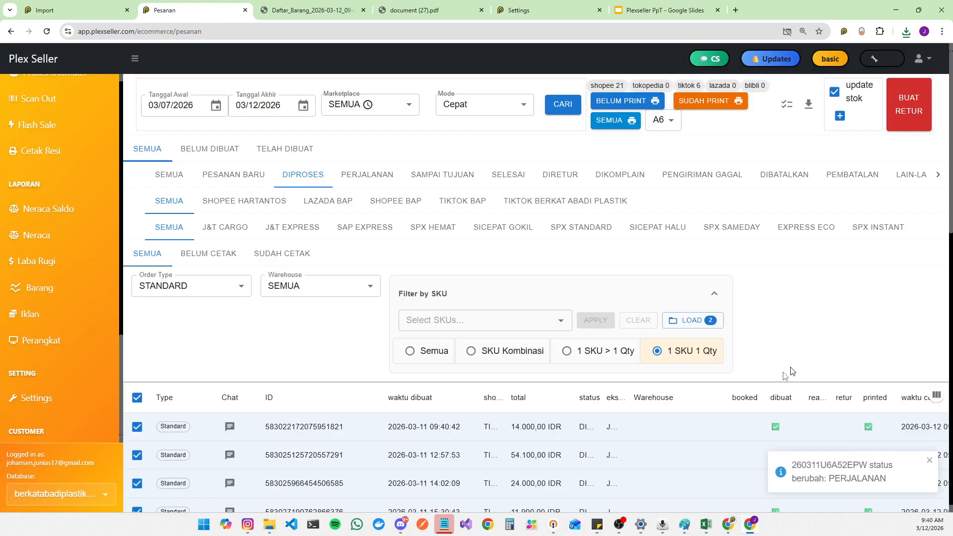
click(409, 351)
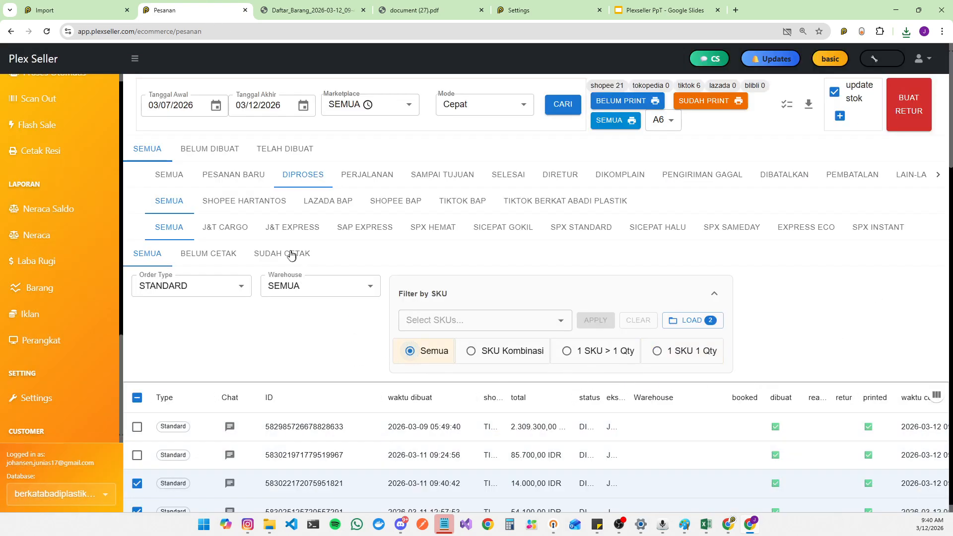
click(291, 254)
Step: Examine the printed status column of the already-printed orders
scroll(866, 366, down, 2)
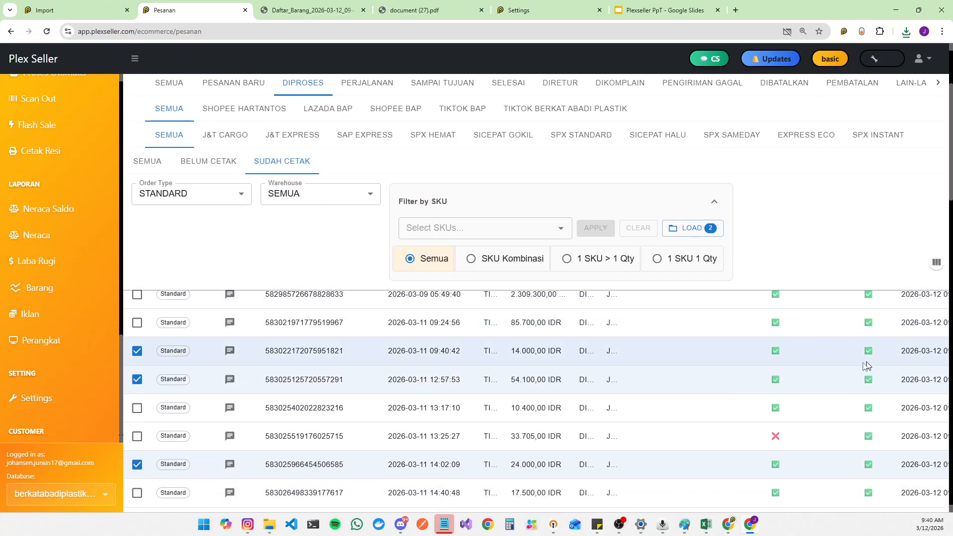
scroll(867, 366, up, 2)
click(869, 427)
click(868, 455)
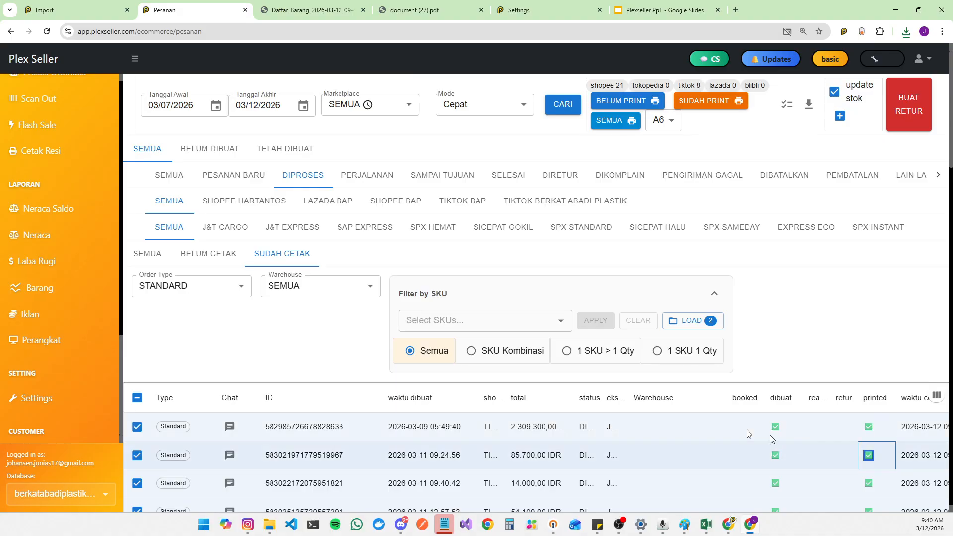
click(404, 253)
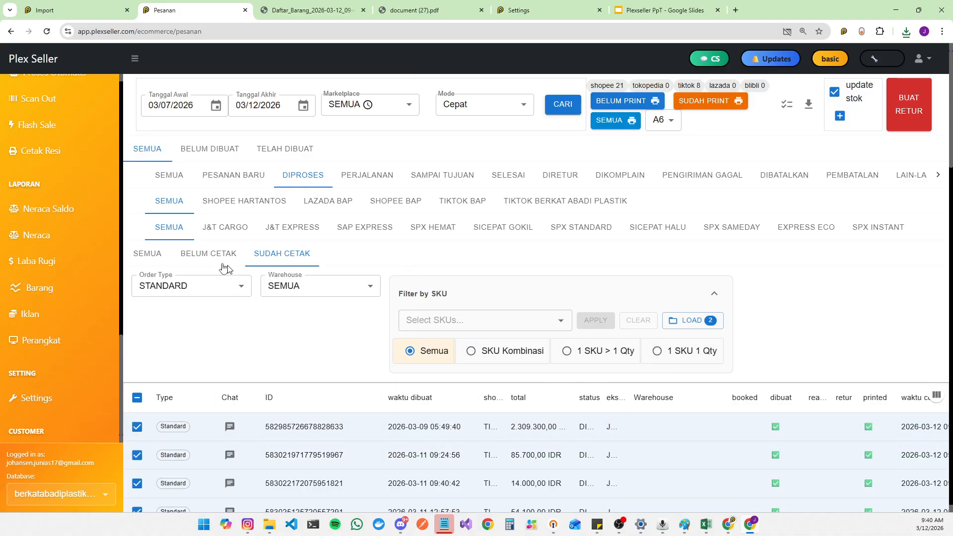
Step: Switch to the Belum Cetak orders and select the remaining unprinted order's ID text
click(208, 254)
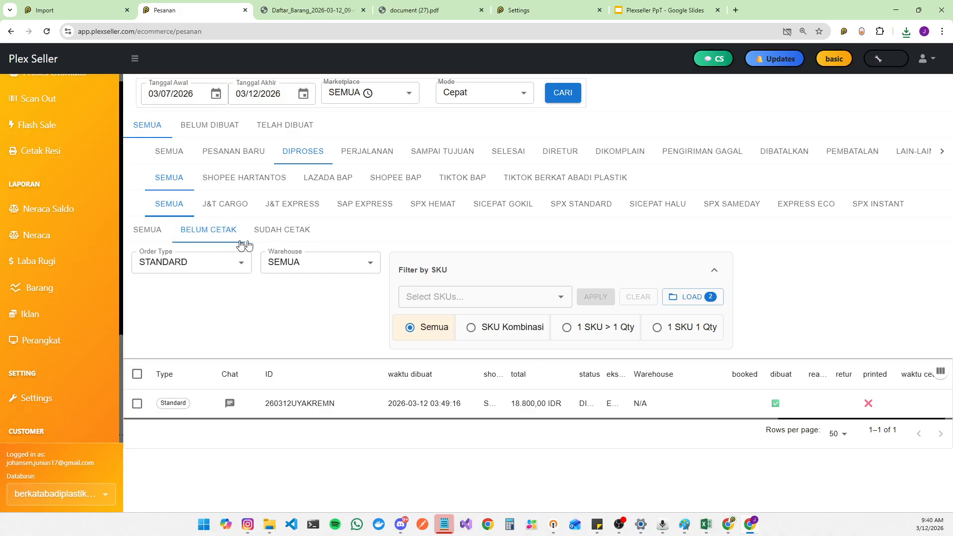
drag(269, 404, 375, 408)
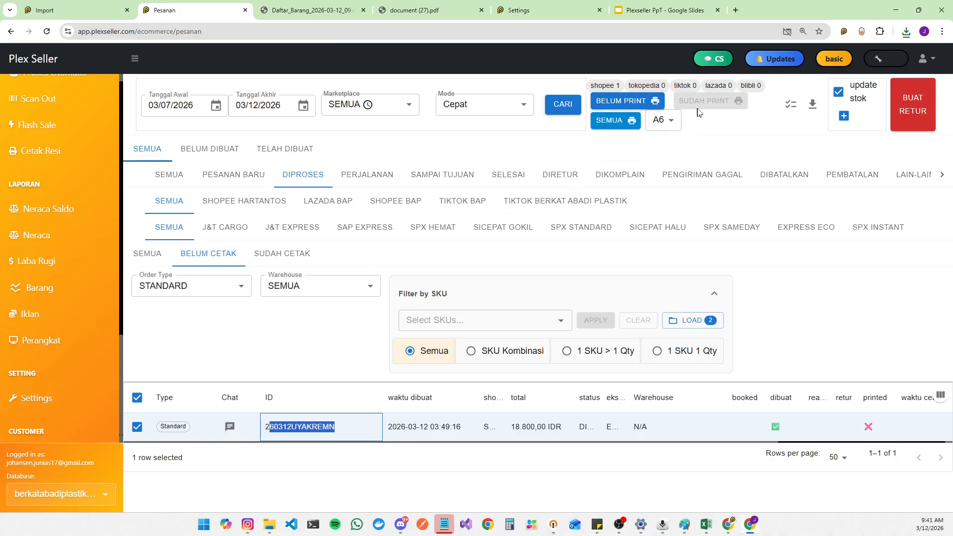
key(alt+Tab)
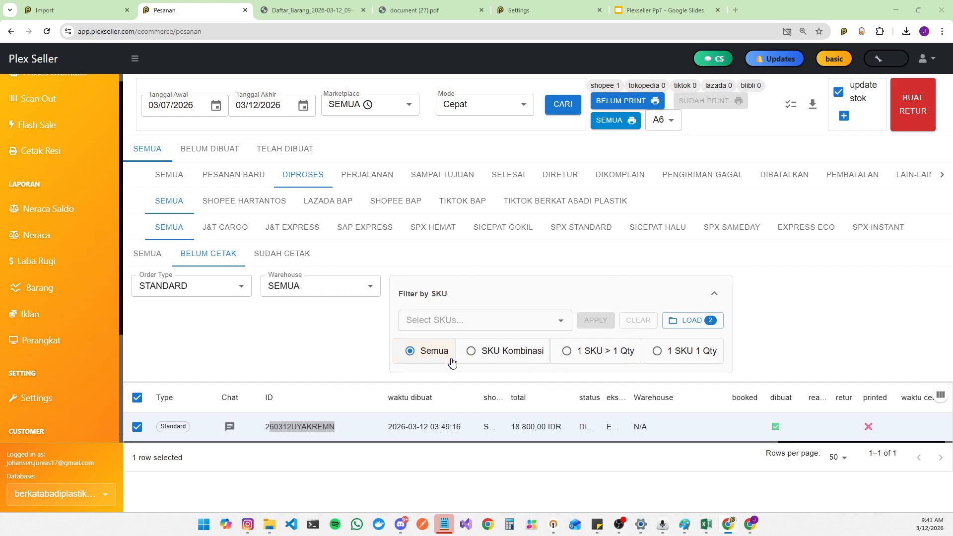
Step: Open the Scan Out page from the sidebar
click(558, 328)
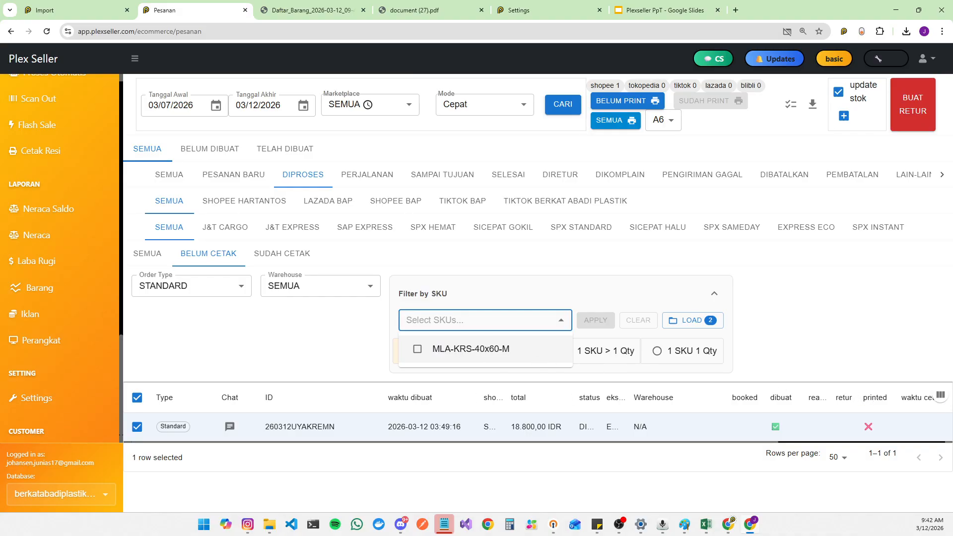
key(alt+Tab)
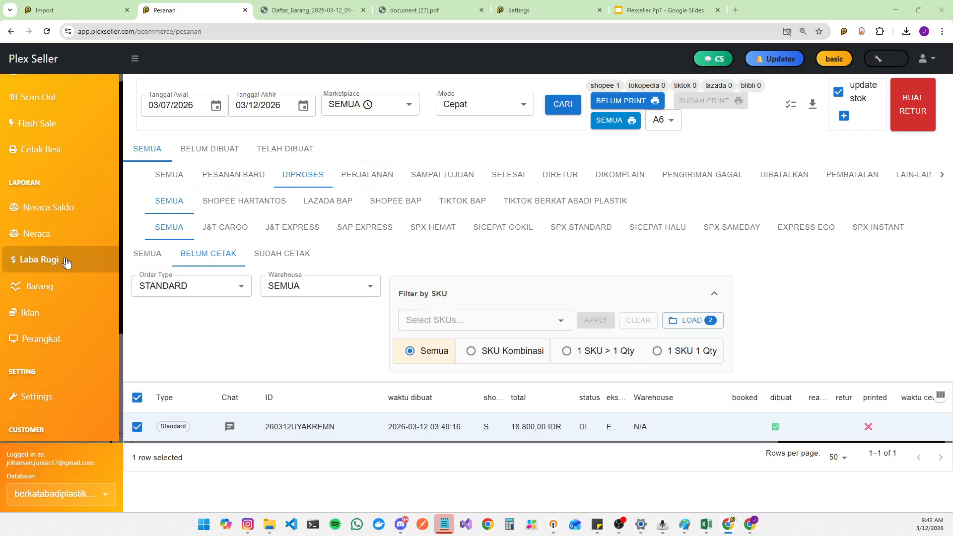
scroll(59, 318, up, 3)
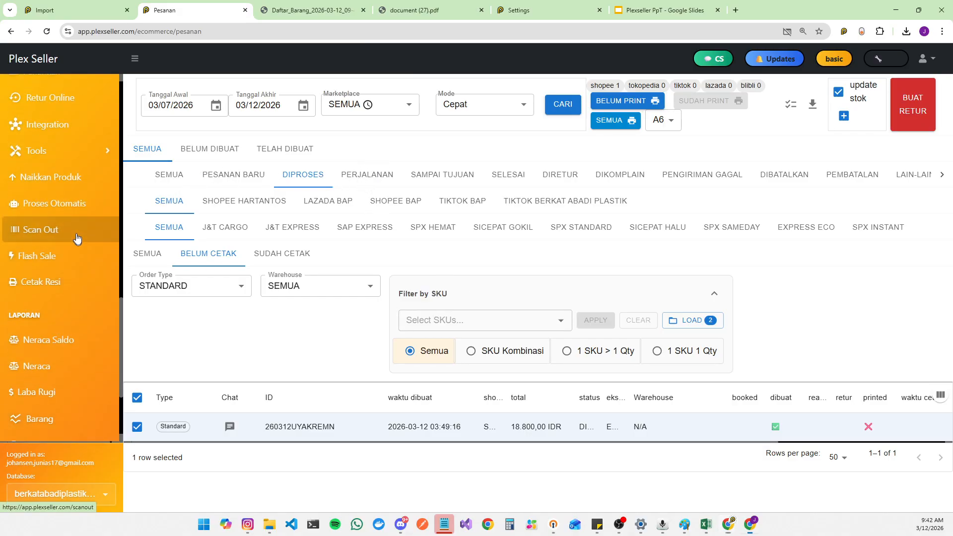
click(39, 230)
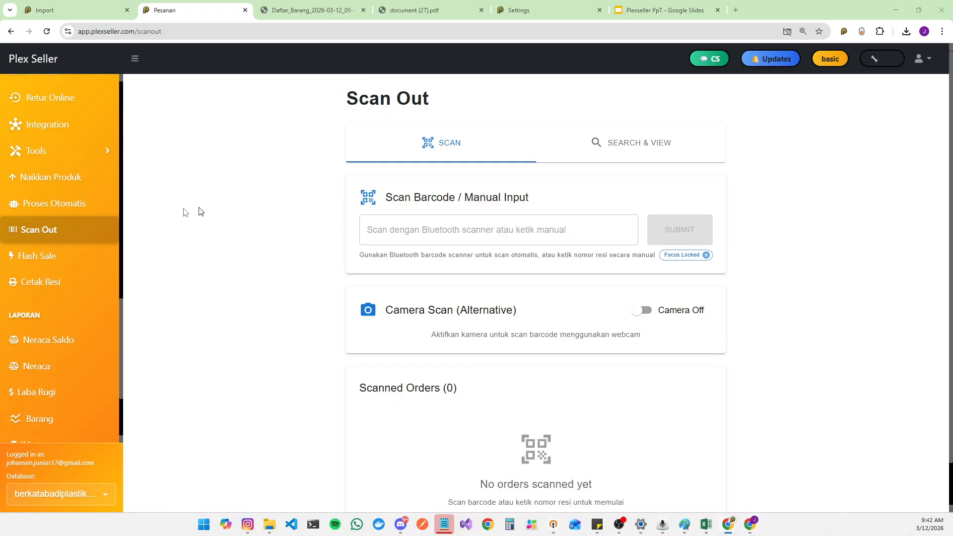
Step: Open the Pesanan orders page in a new browser tab placed beside the Scan Out tab
click(432, 234)
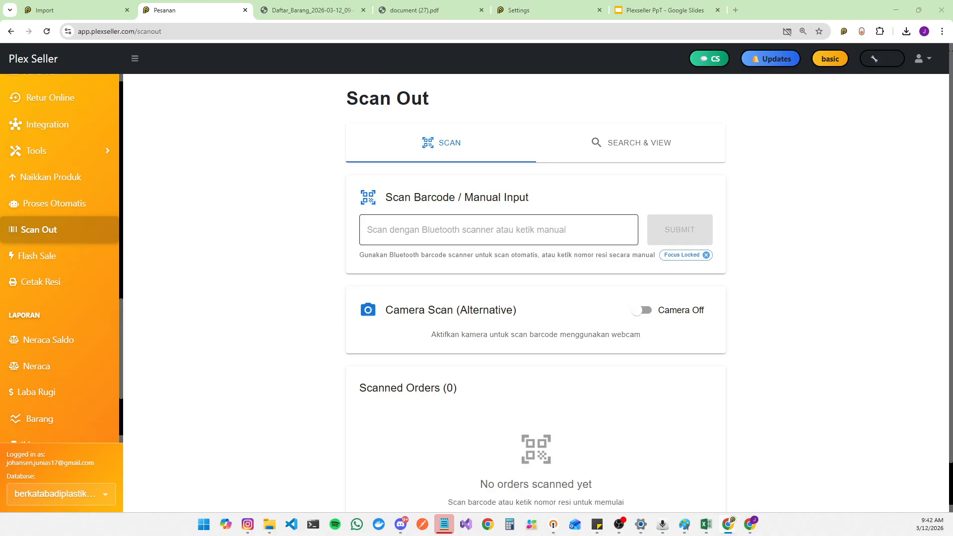
click(498, 230)
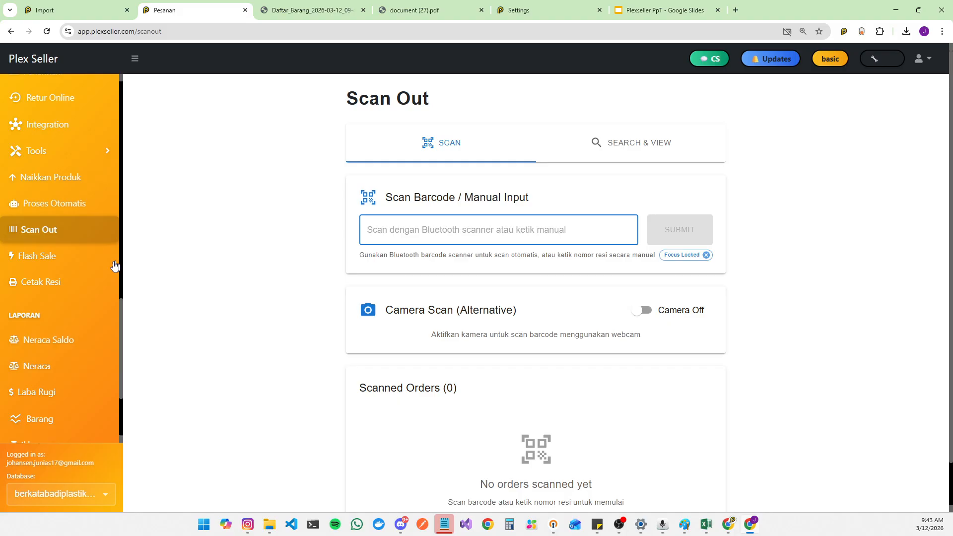
scroll(15, 186, up, 3)
right_click(64, 125)
click(75, 132)
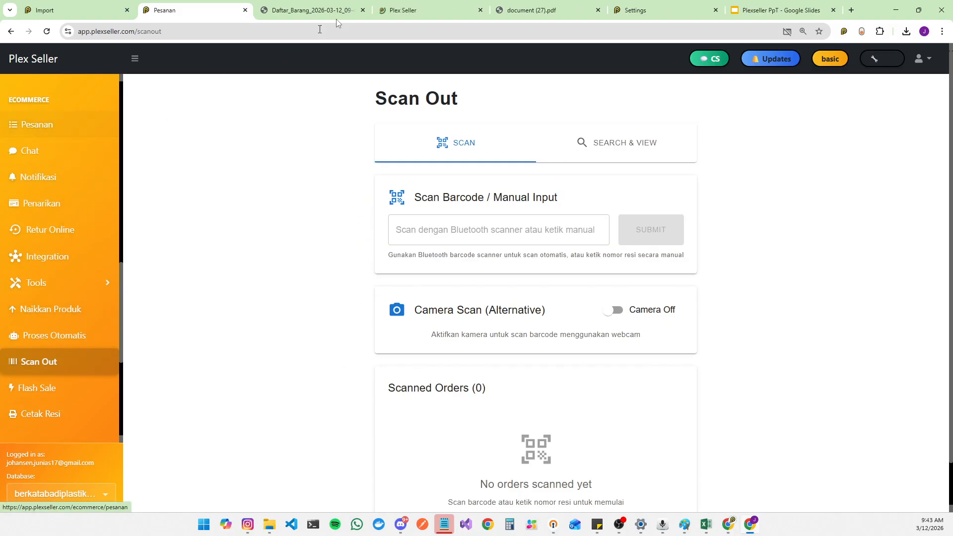
drag(412, 10, 315, 15)
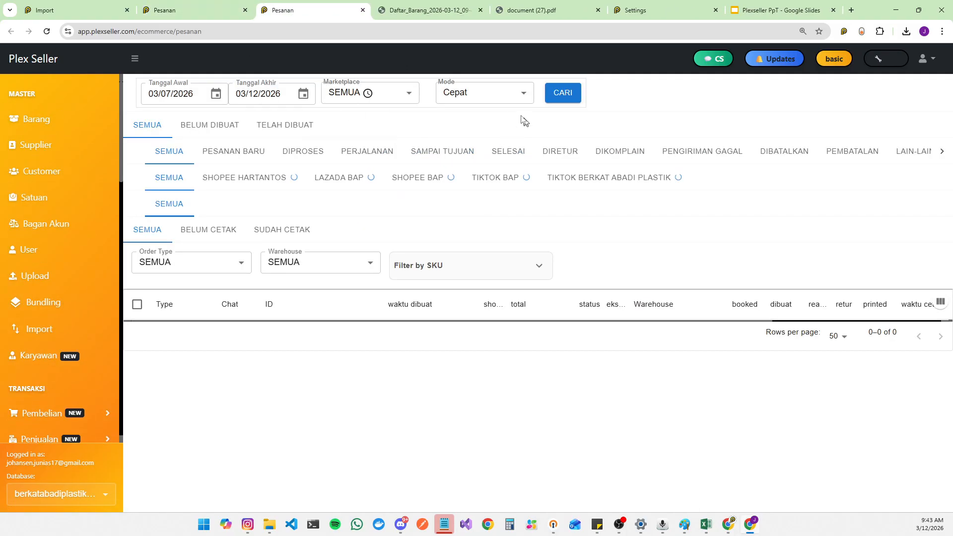
Step: In the new orders tab, set the mode to Normal and the marketplace to SHOPEE HARTANTOS
click(480, 93)
click(489, 136)
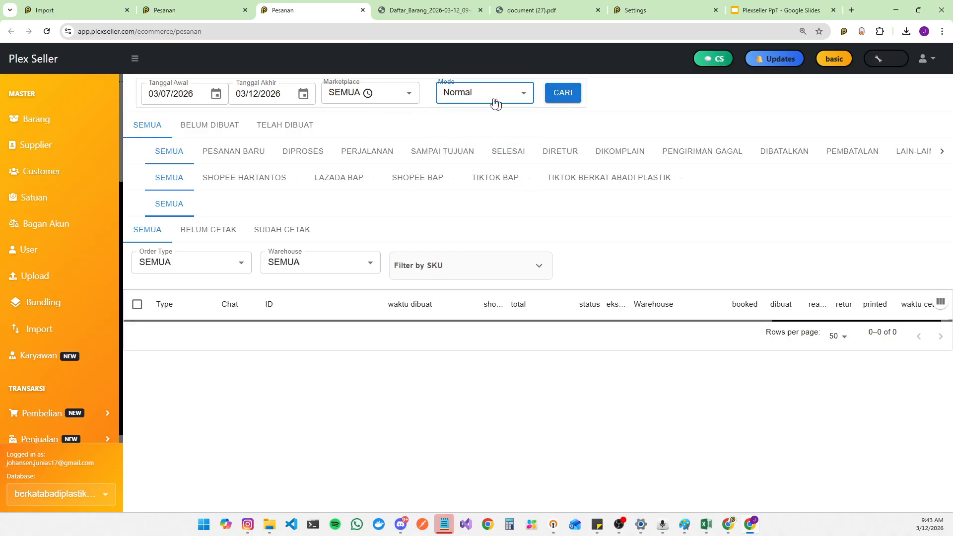
click(382, 96)
click(381, 136)
click(193, 10)
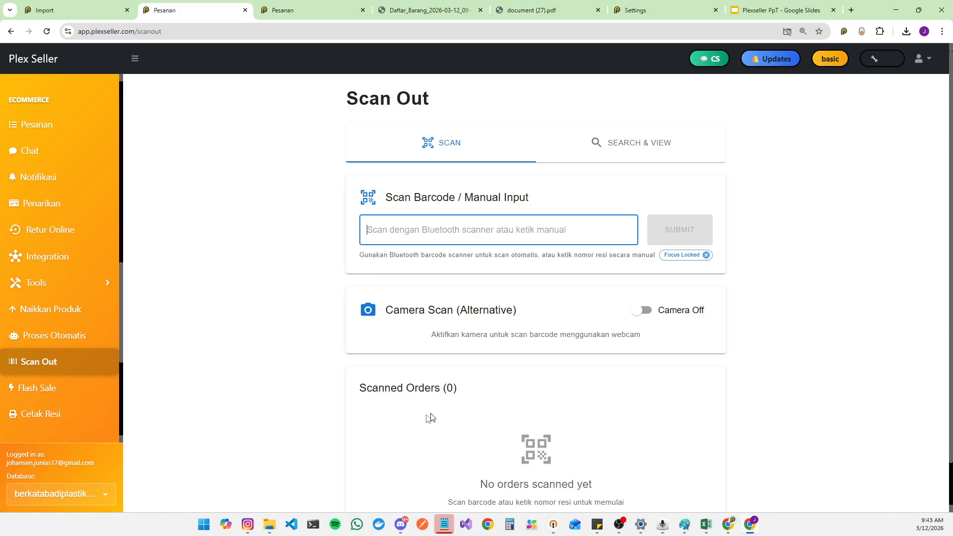
key(ctrl+Tab)
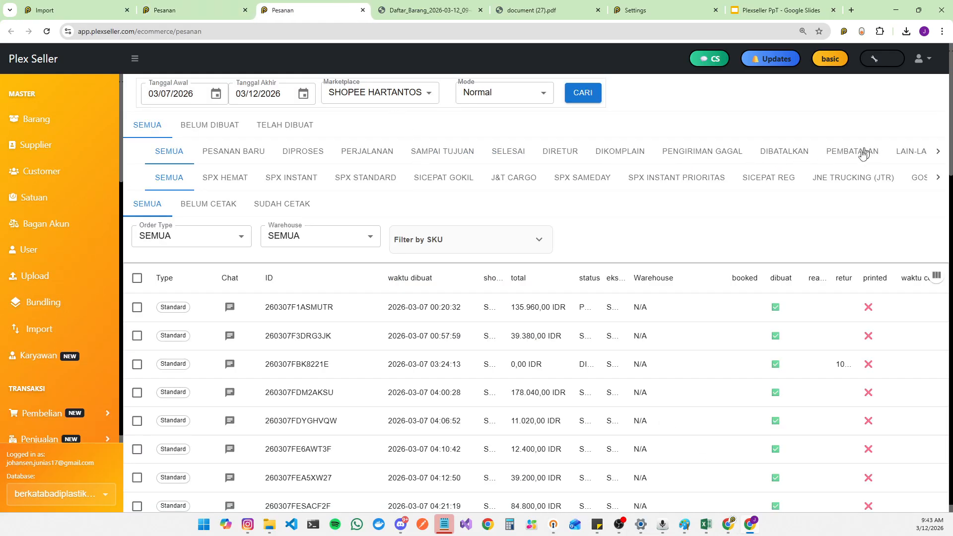
Step: Collapse the sidebar and open the Perjalanan orders
click(786, 151)
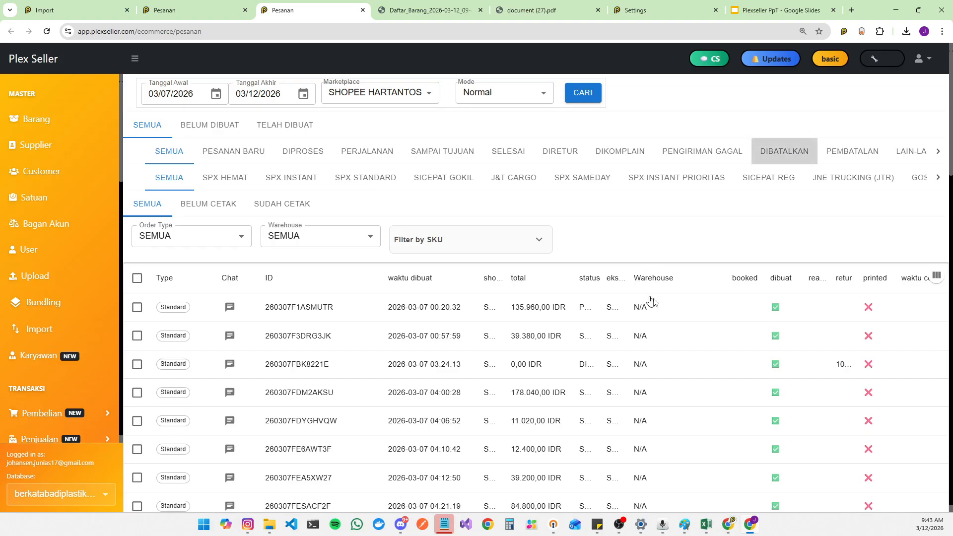
click(135, 59)
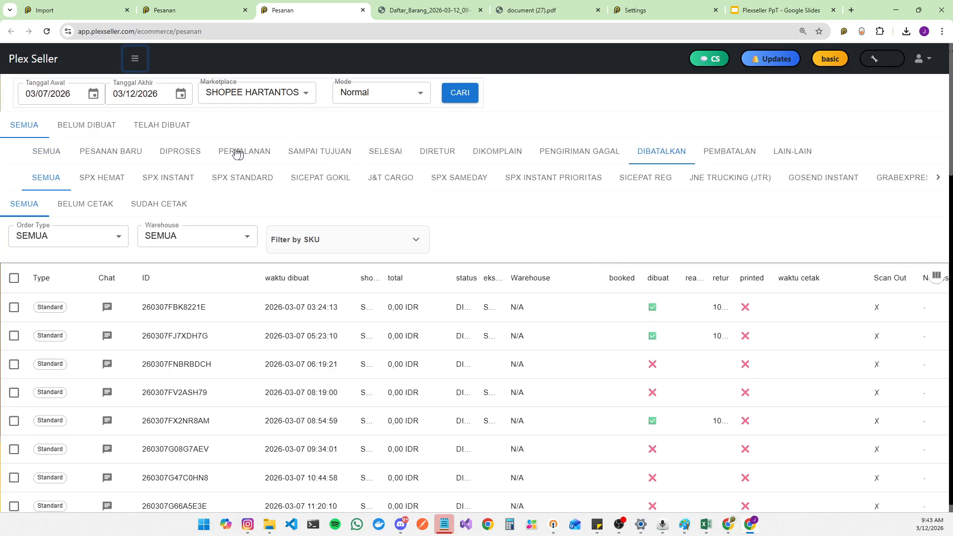
click(265, 162)
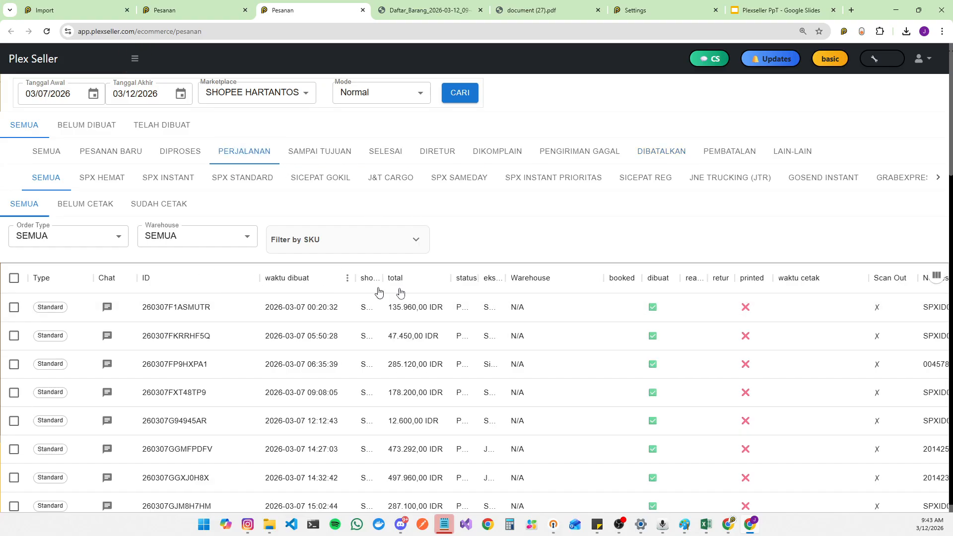
Step: Hide the Warehouse column in the orders table
click(497, 279)
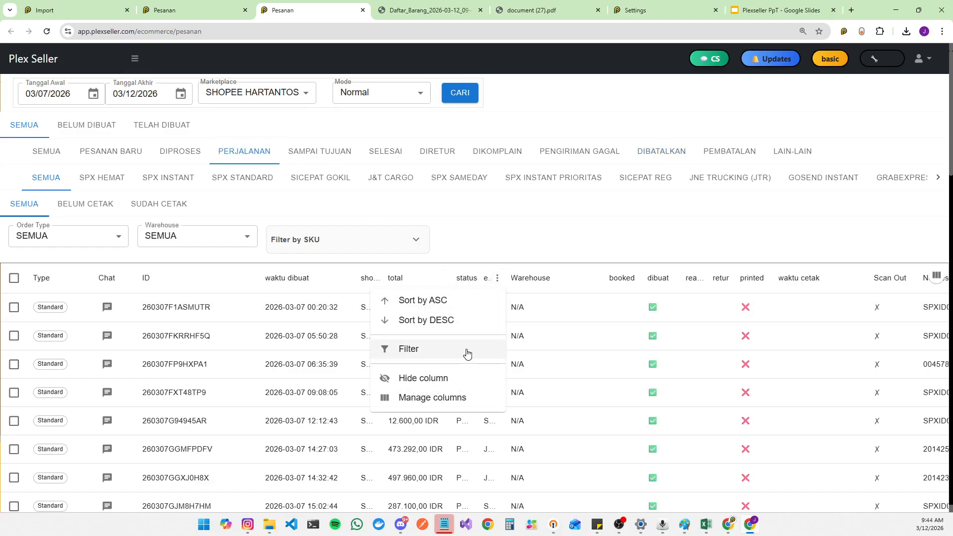
click(597, 278)
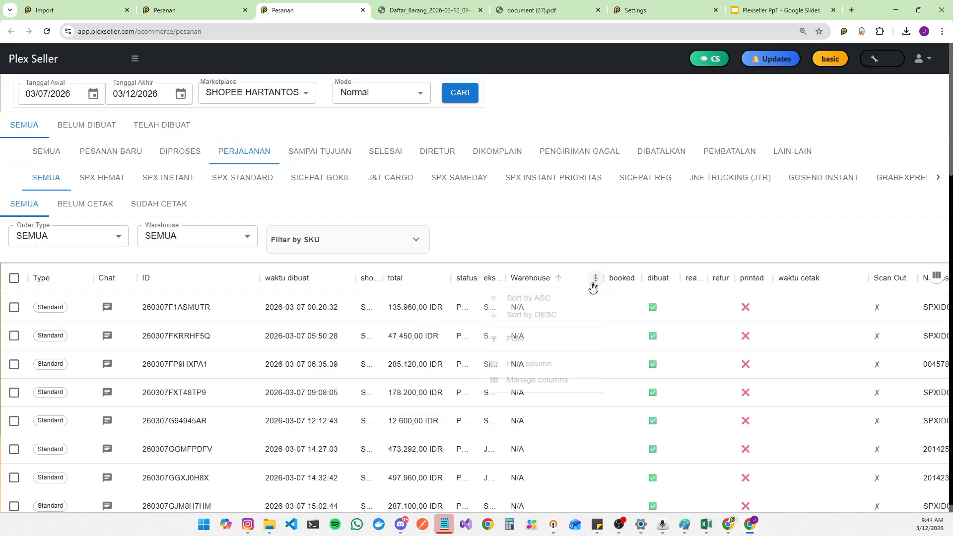
click(524, 380)
Step: Sort the orders by No Resi and copy the top order's resi number
double_click(875, 302)
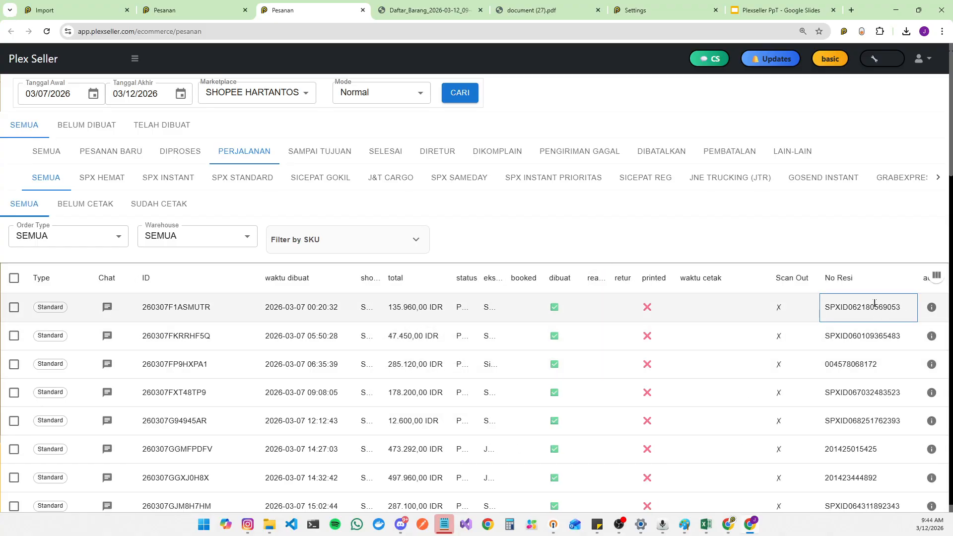
click(858, 300)
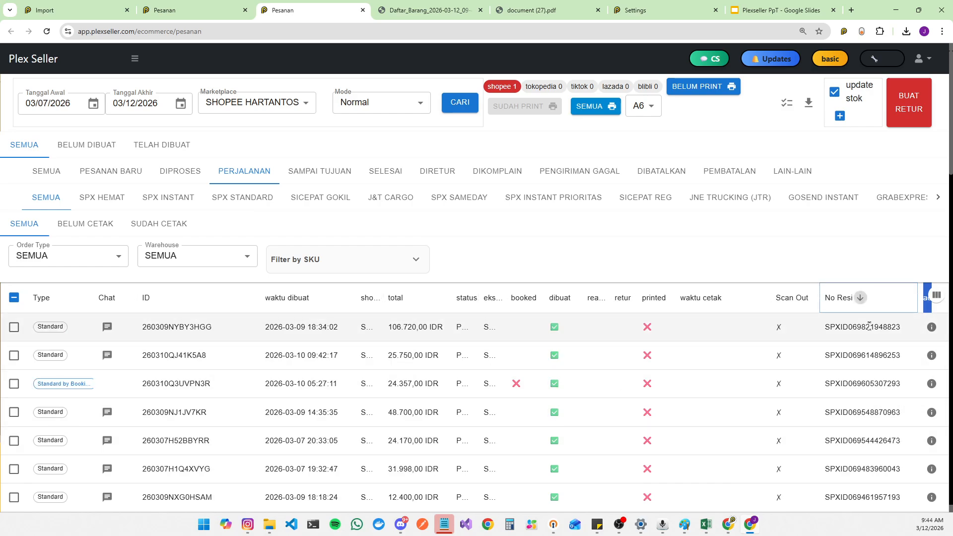
drag(905, 331, 828, 336)
key(ctrl+c)
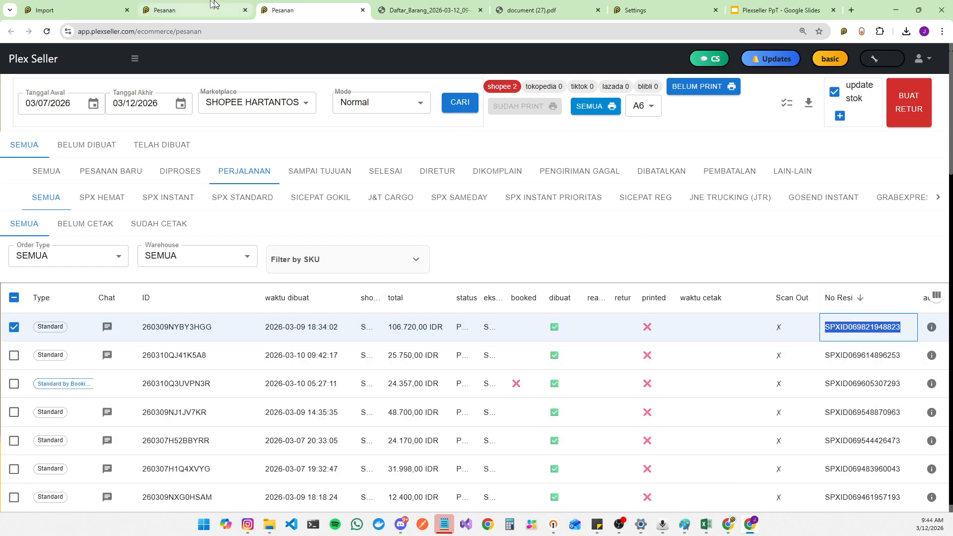
Step: Paste the copied resi number into the Scan Out barcode field and submit it
key(ctrl+shift+Tab)
key(ctrl+v)
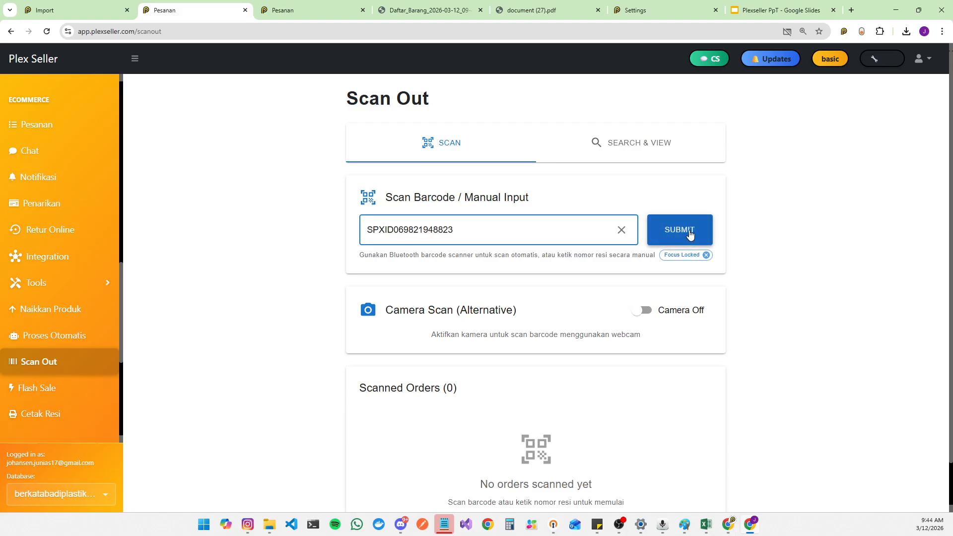
click(690, 235)
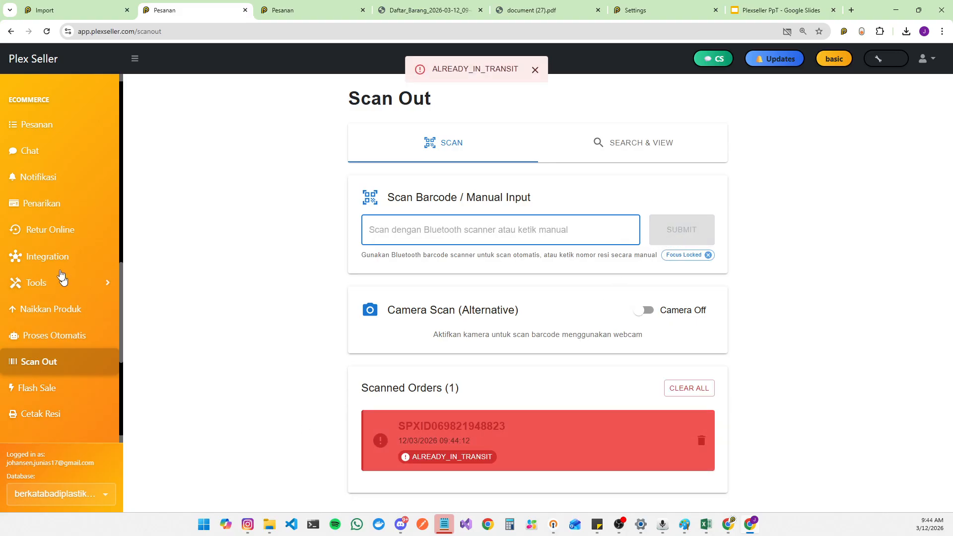
Step: Open the Retur Online page in a new tab placed beside the first orders tab
scroll(52, 214, up, 5)
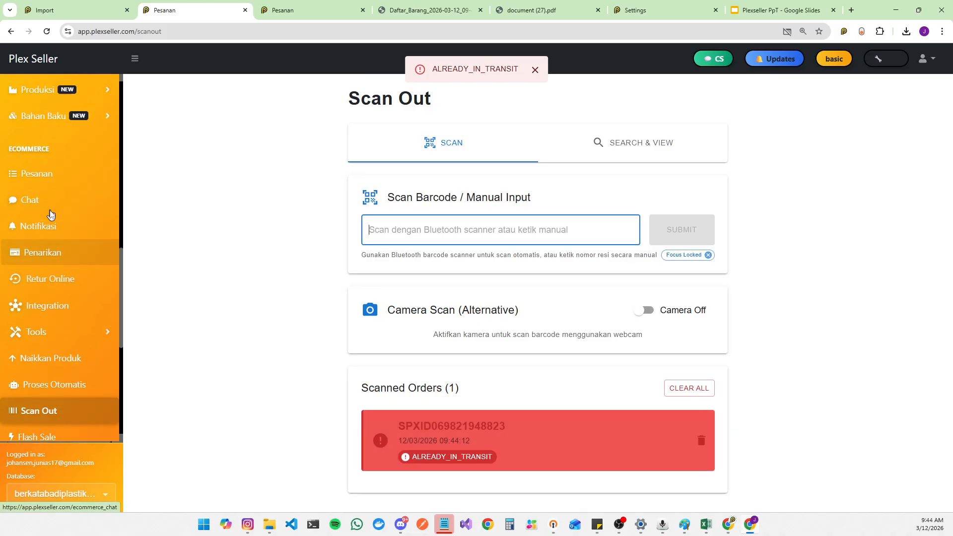
scroll(62, 149, up, 3)
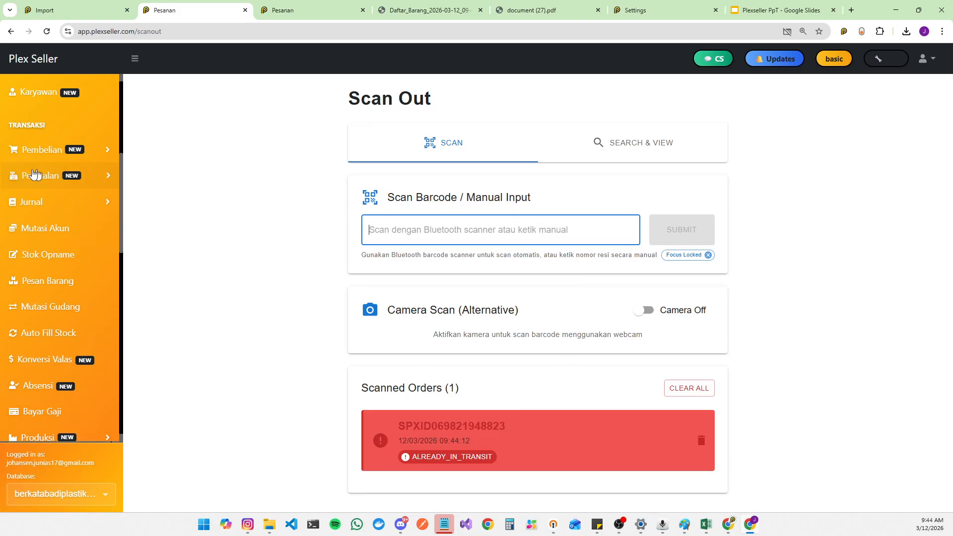
scroll(76, 249, up, 5)
scroll(80, 246, down, 5)
scroll(81, 248, down, 5)
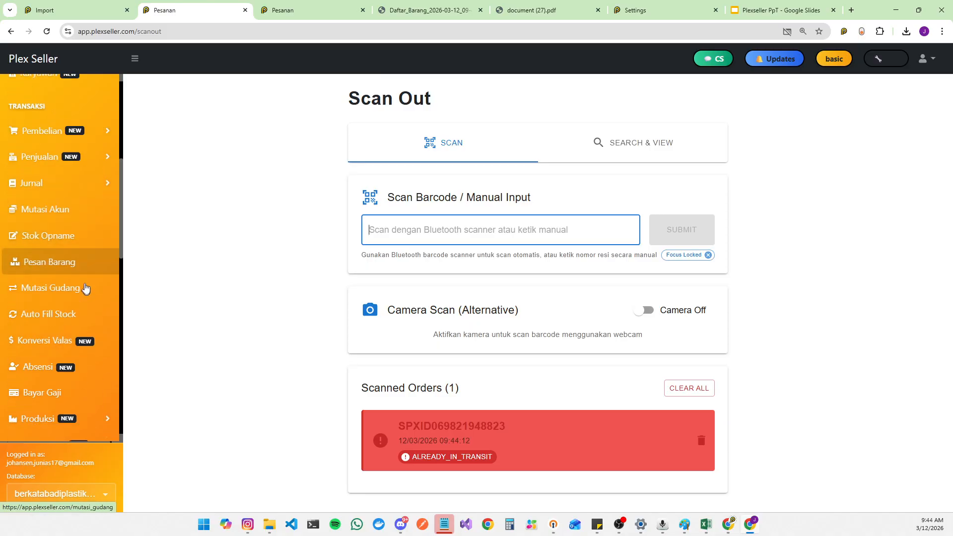
scroll(69, 323, down, 3)
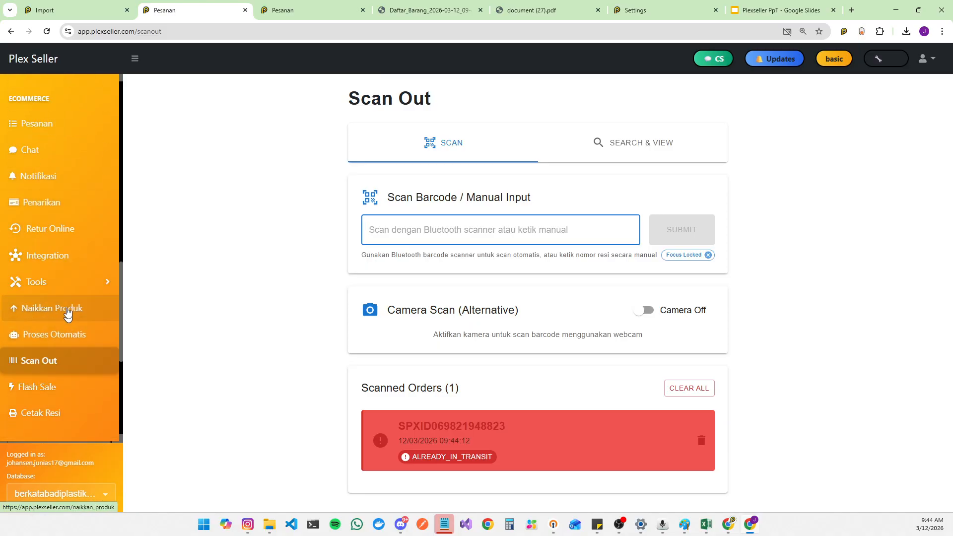
right_click(71, 228)
click(114, 236)
click(485, 6)
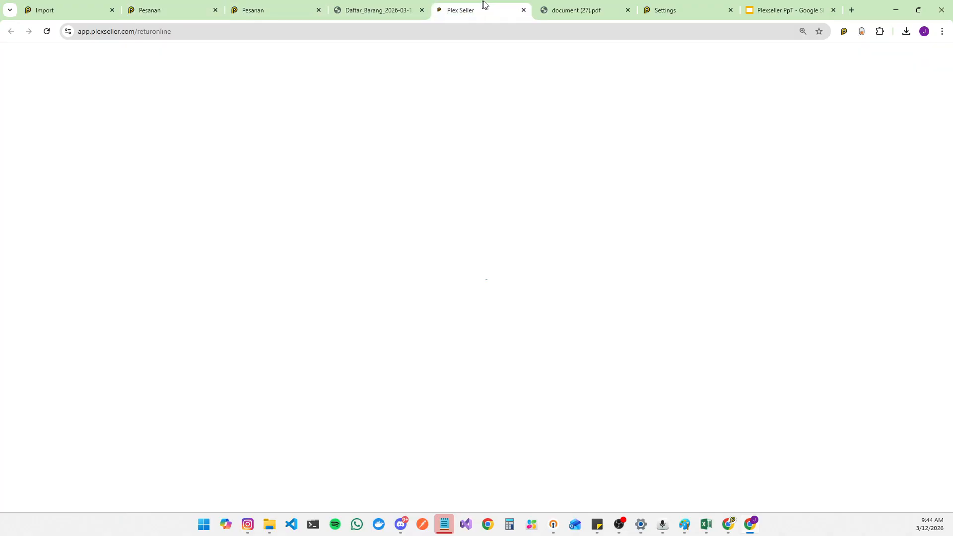
drag(485, 7, 304, 4)
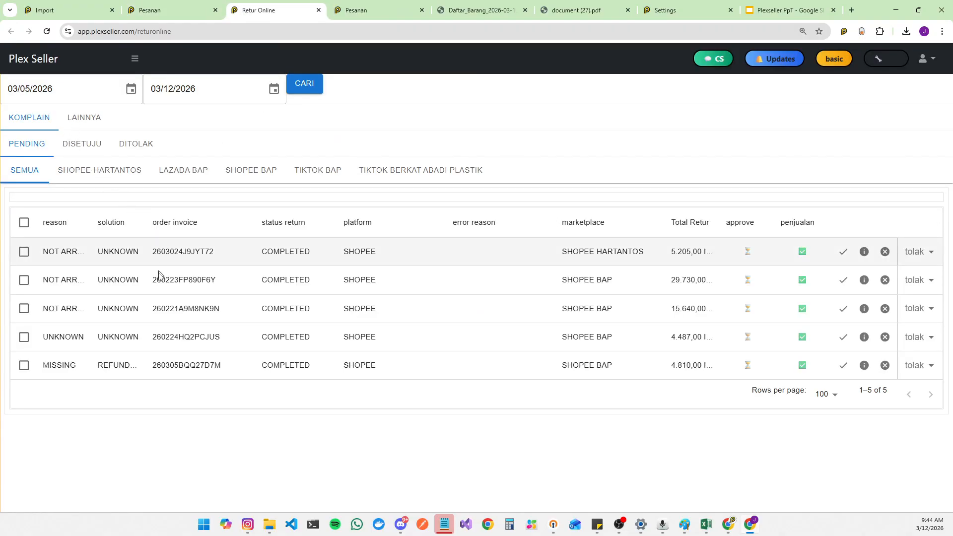
Step: Select the first pending complaint return and open its return details
click(24, 251)
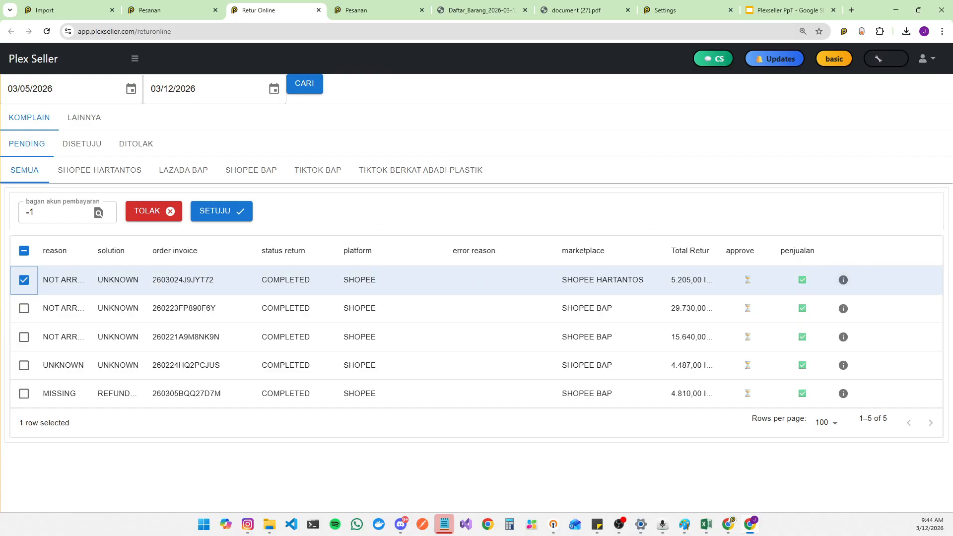
double_click(183, 279)
click(864, 251)
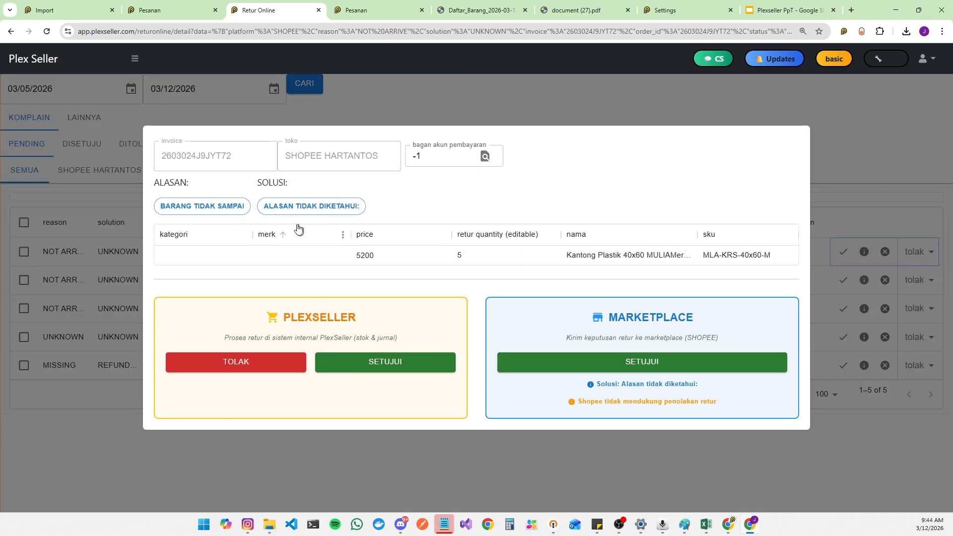
Step: Open the editable return quantity, select the item's SKU, and close the return details dialog
double_click(460, 256)
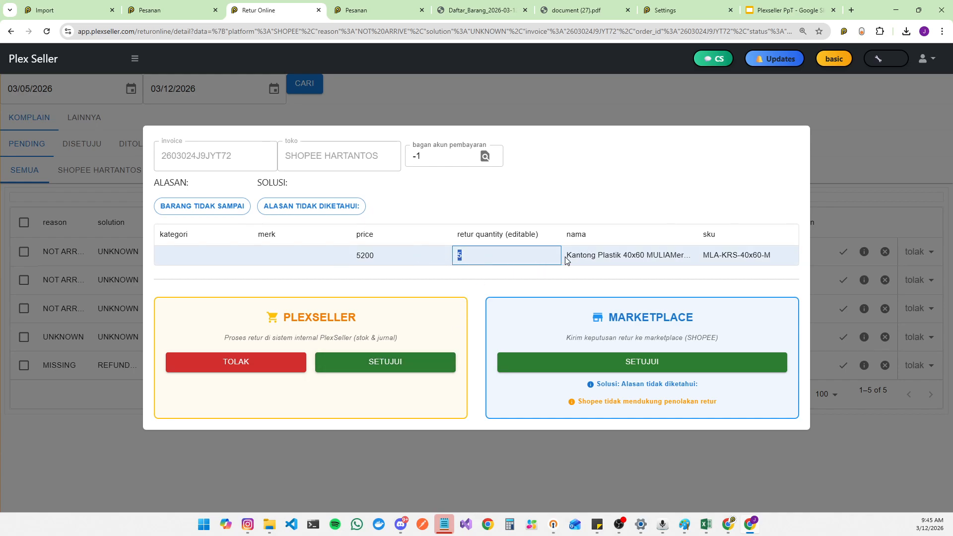
drag(566, 261, 777, 256)
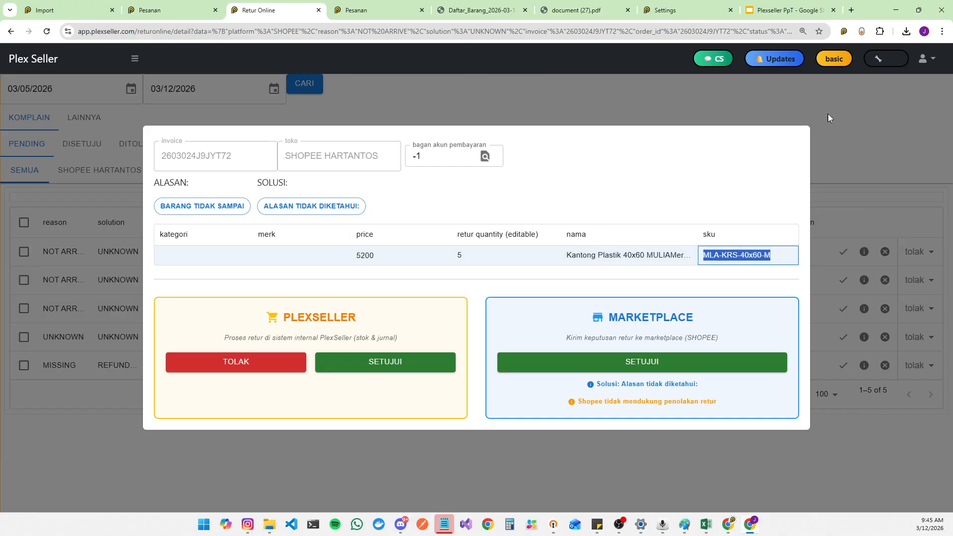
click(844, 119)
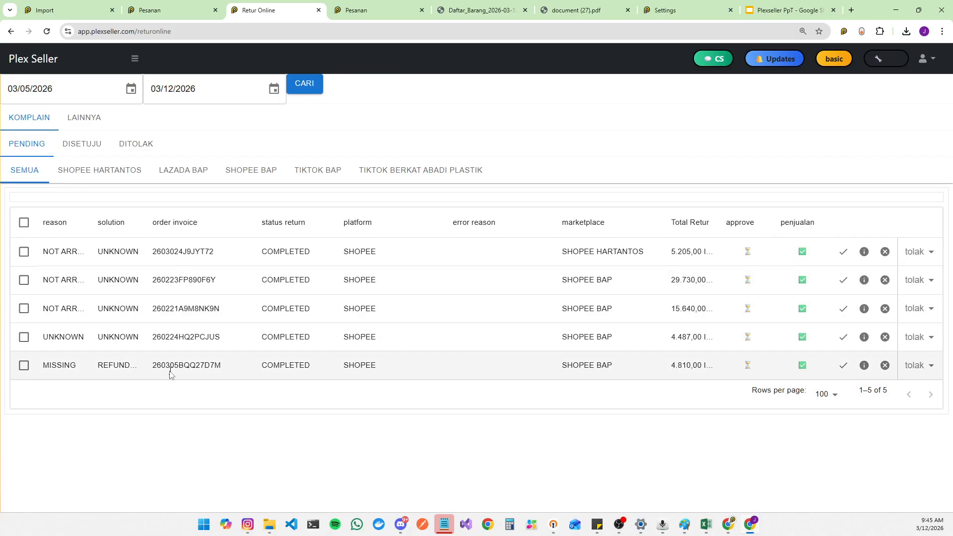
Step: Set the returns start date to 02/24/2026
click(131, 88)
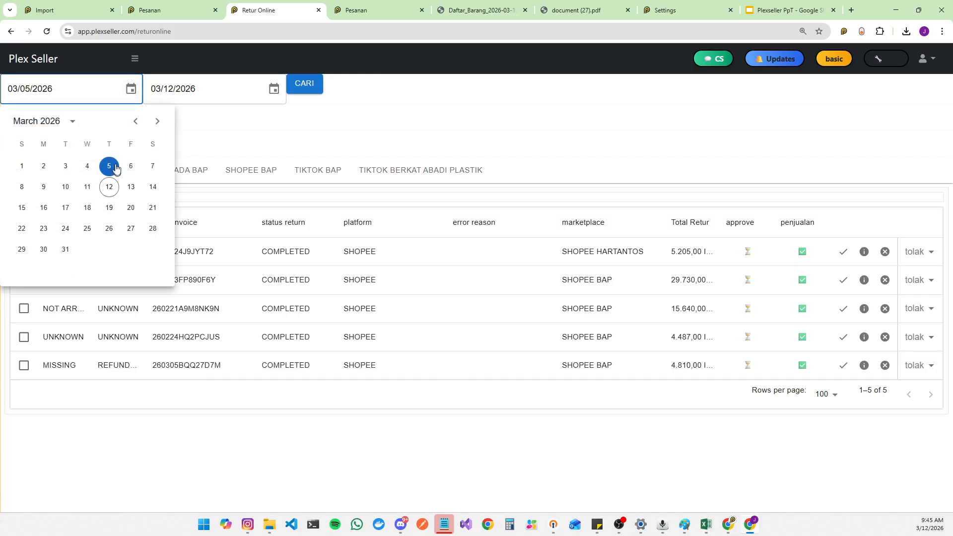
click(135, 125)
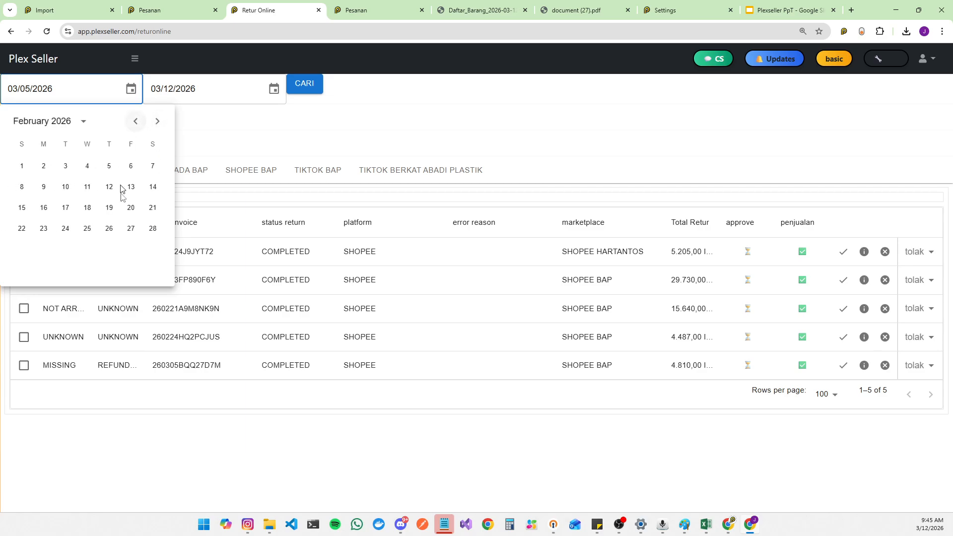
click(71, 230)
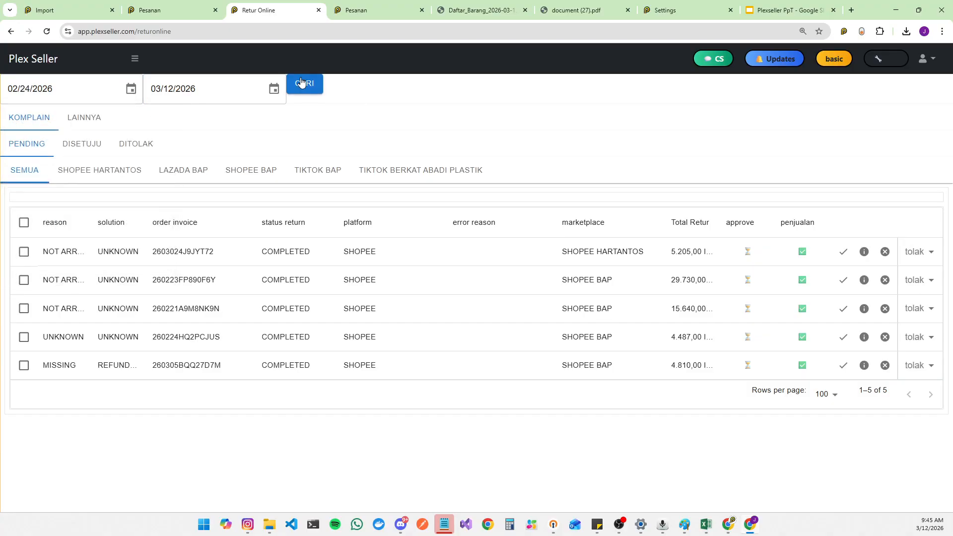
Step: Search the complaint returns for the chosen date range and review the pending, approved and rejected return lists
click(307, 80)
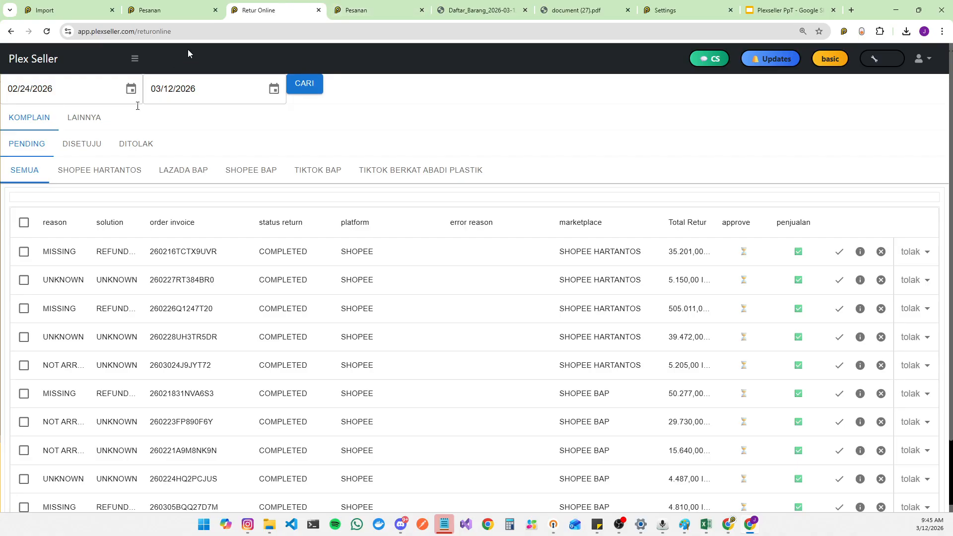
click(24, 251)
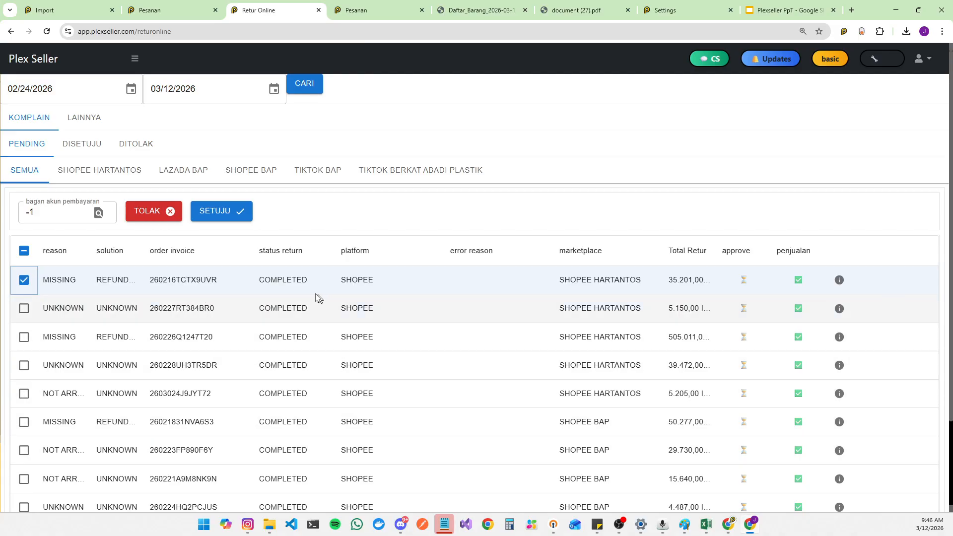
click(146, 148)
click(73, 148)
click(25, 148)
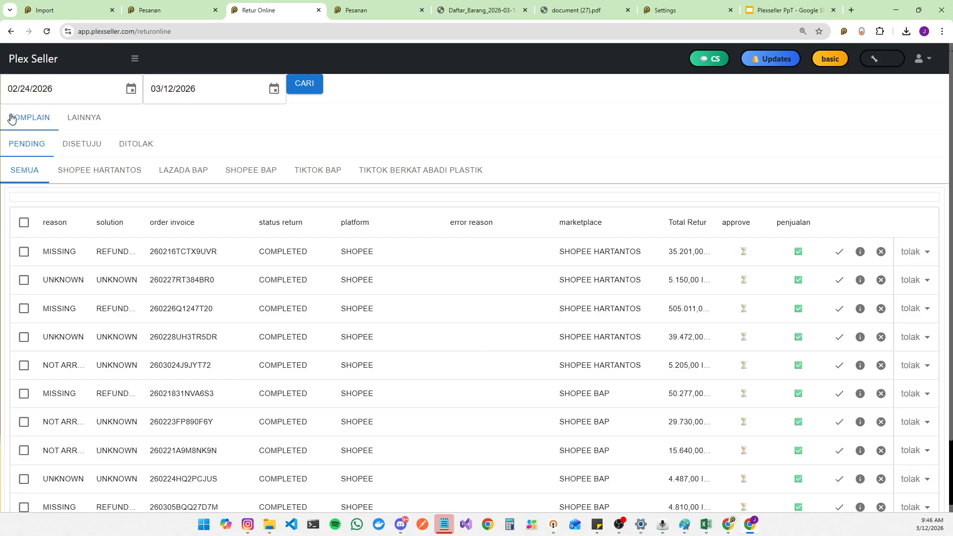
Step: Open the Penarikan withdrawals page and filter it to the SHOPEE HARTANTOS platform
click(135, 61)
scroll(97, 211, down, 10)
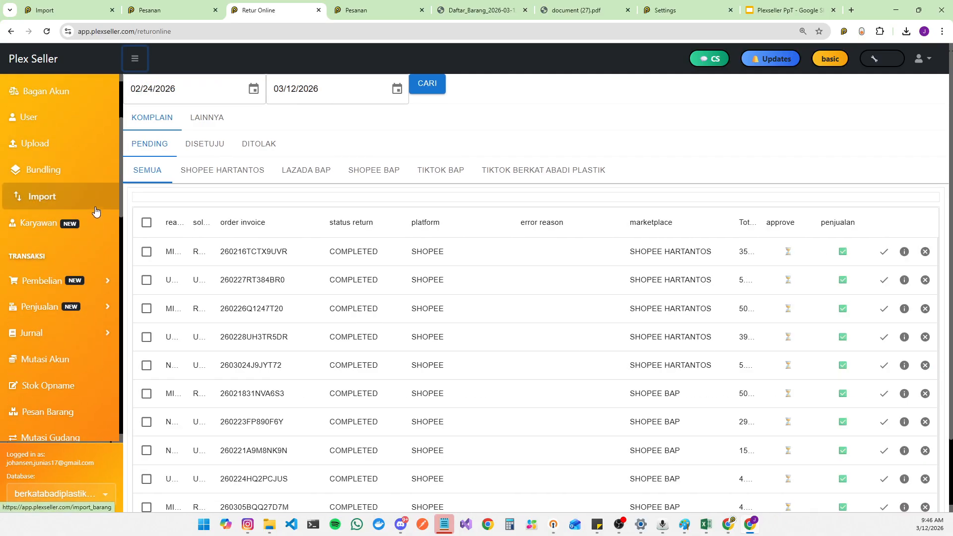
scroll(94, 223, down, 5)
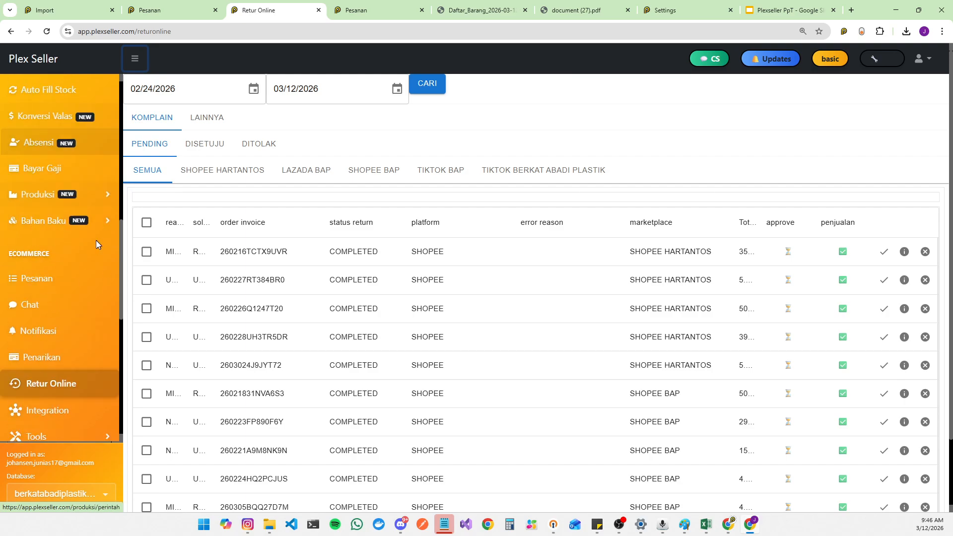
scroll(91, 256, down, 3)
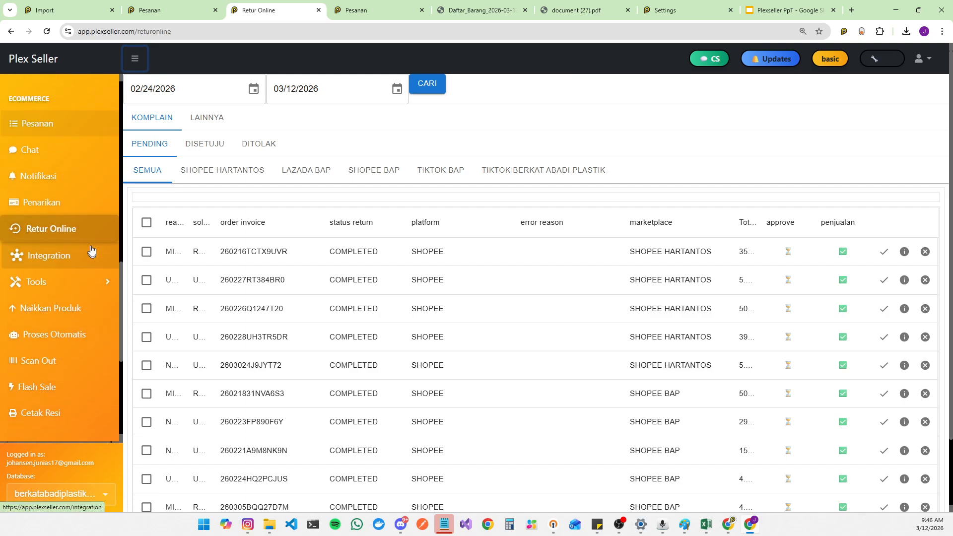
click(89, 211)
click(262, 153)
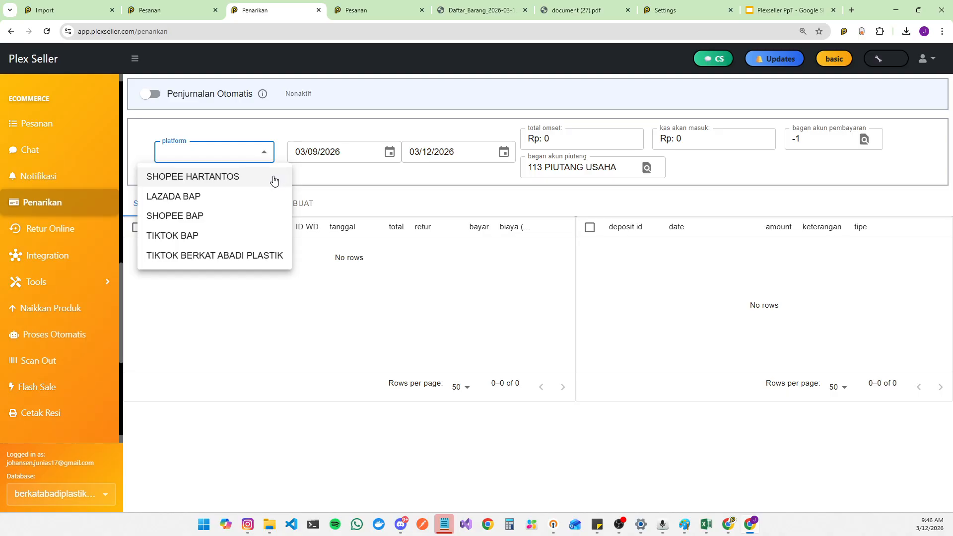
click(274, 180)
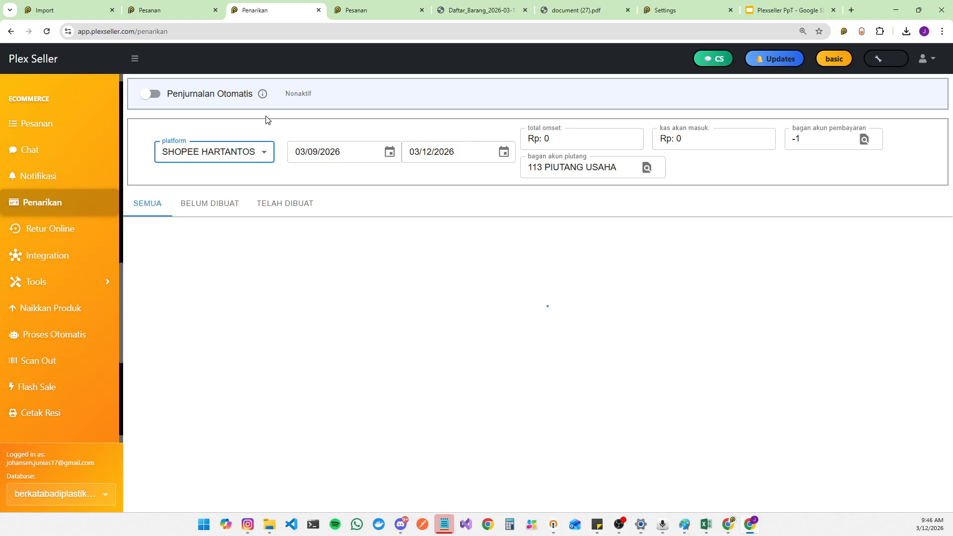
Step: Inspect invoice totals and payouts, then switch to the Belum Dibuat withdrawals list and scroll through it
mouse_move(260, 97)
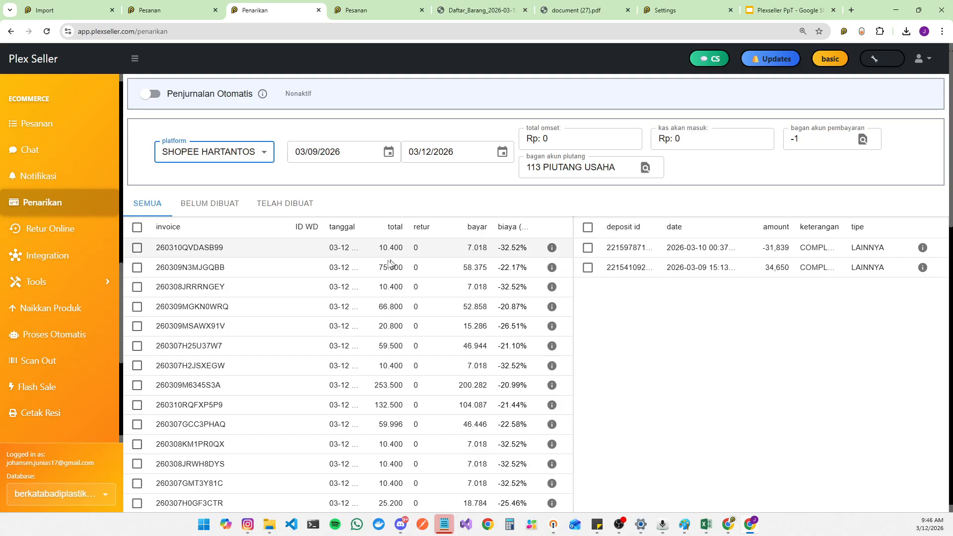
click(378, 272)
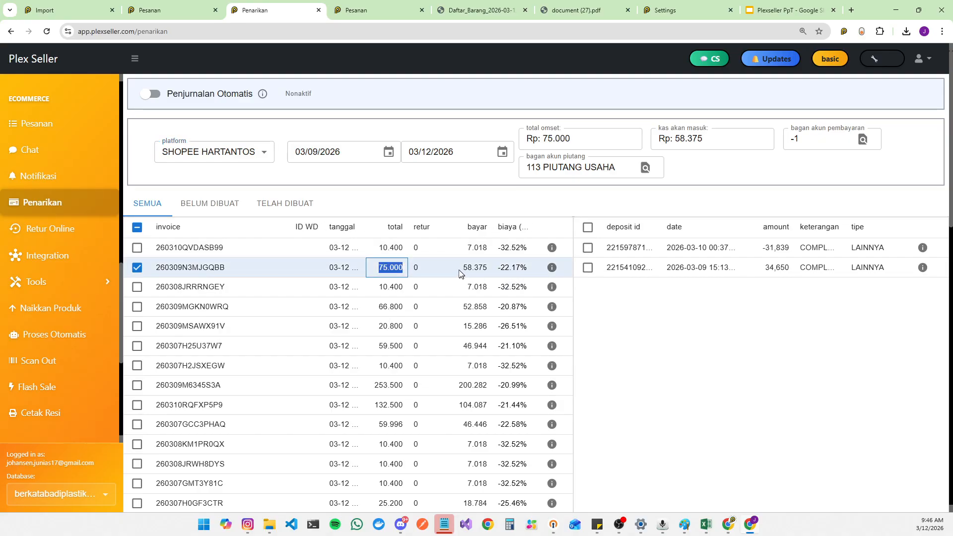
click(484, 271)
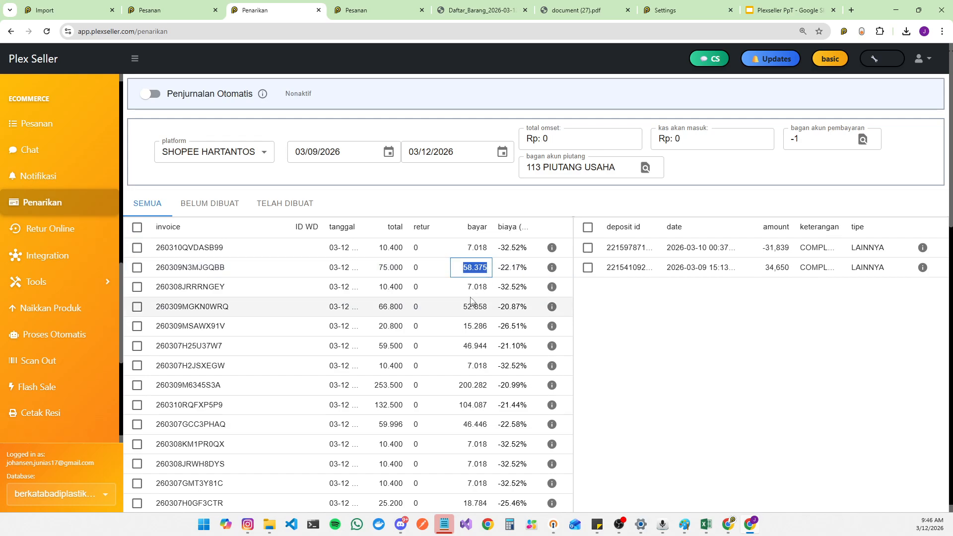
click(216, 212)
scroll(526, 424, down, 15)
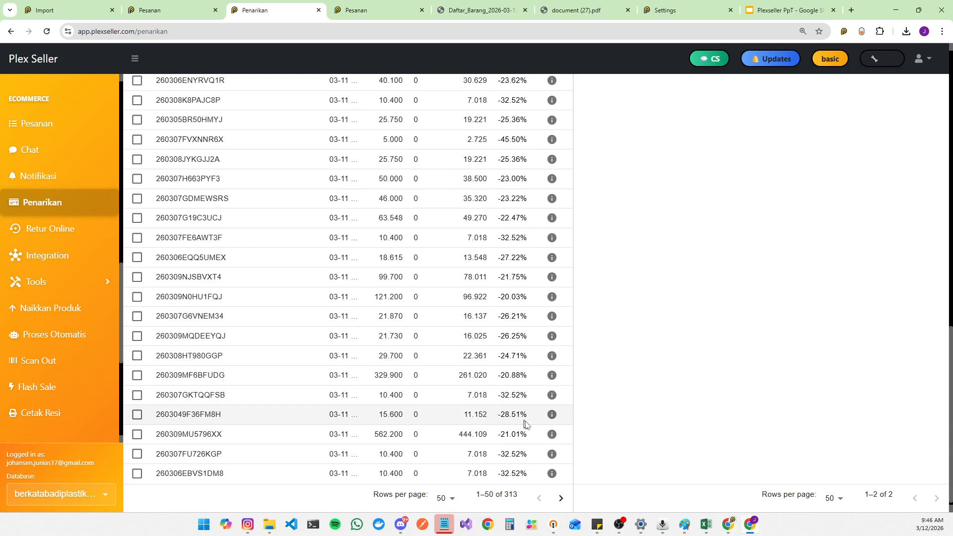
scroll(529, 446, up, 13)
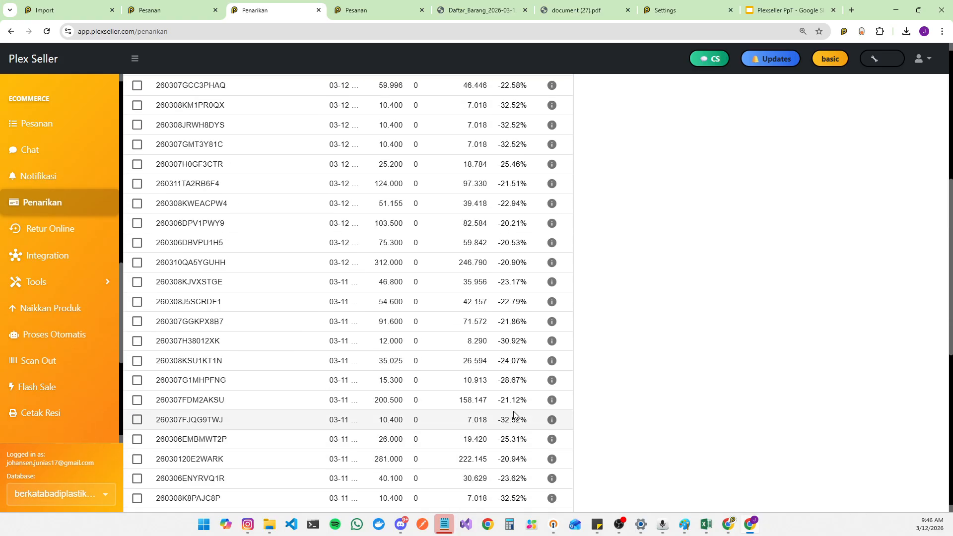
Step: Open the withdrawal details of invoice 260309N3MJGQBB to review its fee breakdown, then close them
click(552, 191)
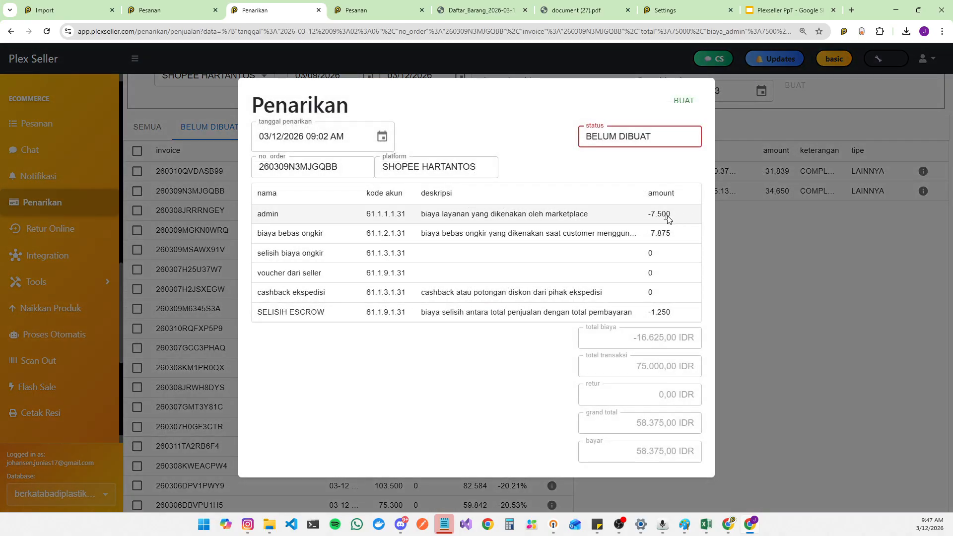
drag(647, 216, 660, 237)
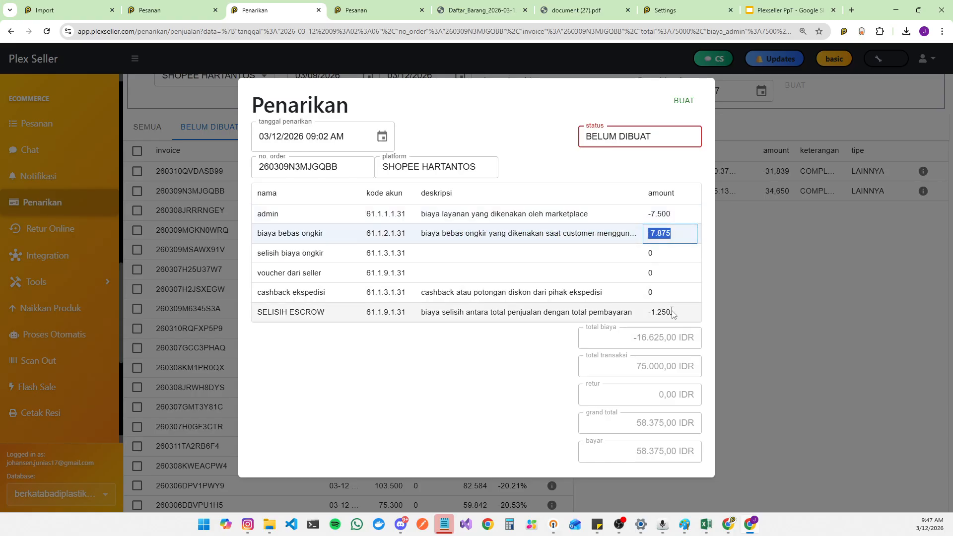
drag(673, 313, 644, 316)
drag(802, 291, 432, 143)
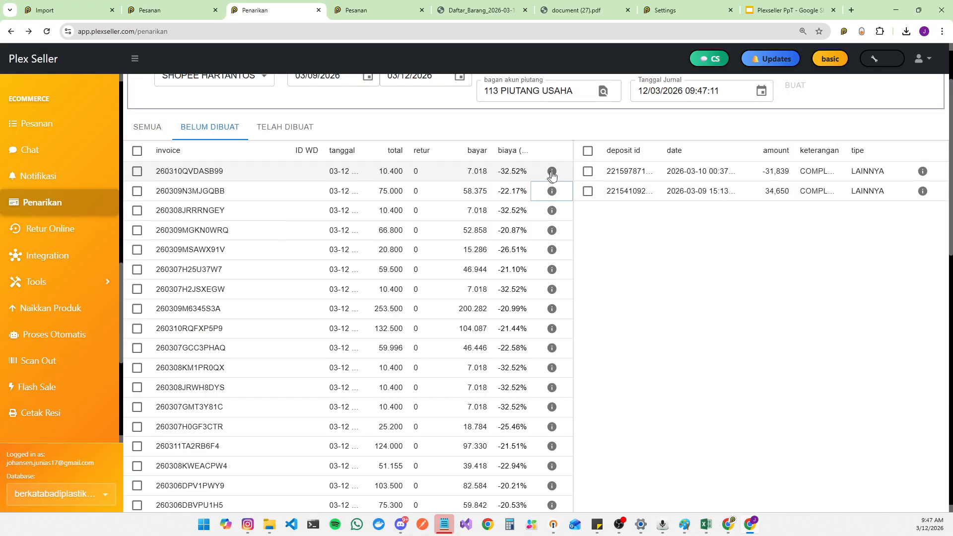
Step: Sort invoices by fee percentage and review the details of top invoice 2603024J9JYT72, then close them
click(505, 151)
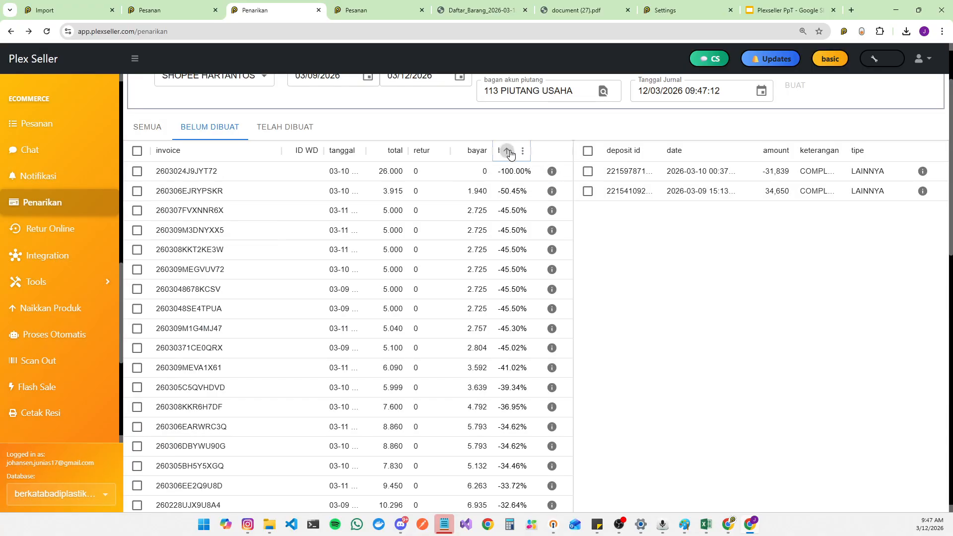
click(379, 174)
click(474, 173)
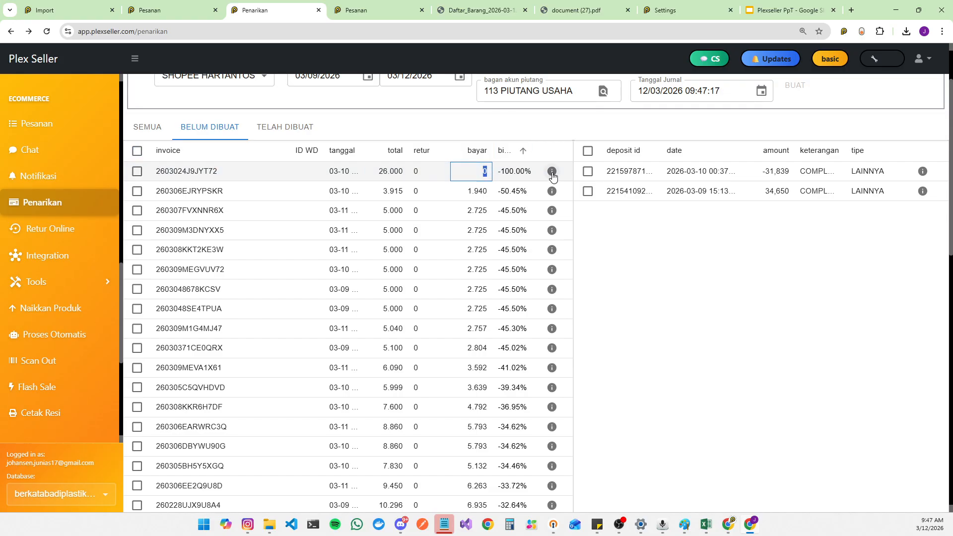
click(552, 172)
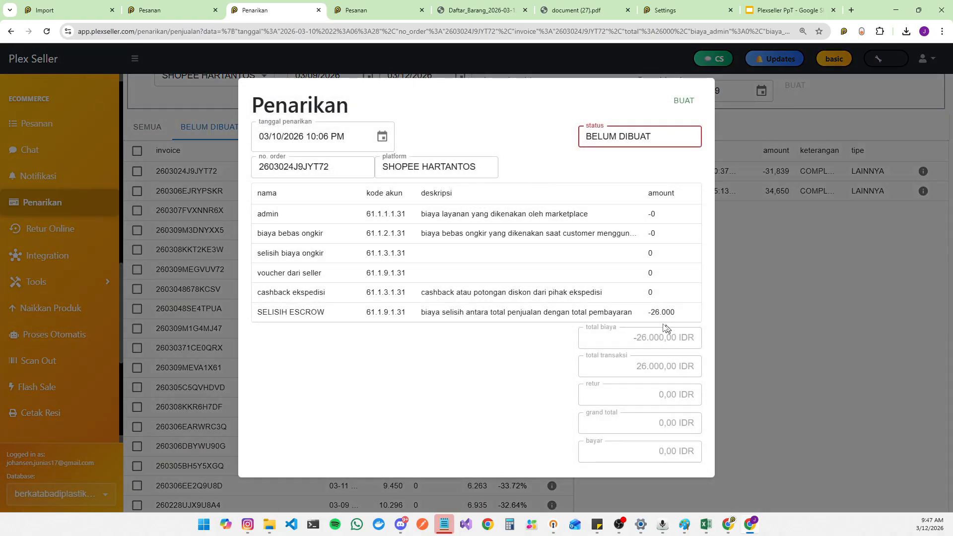
click(721, 144)
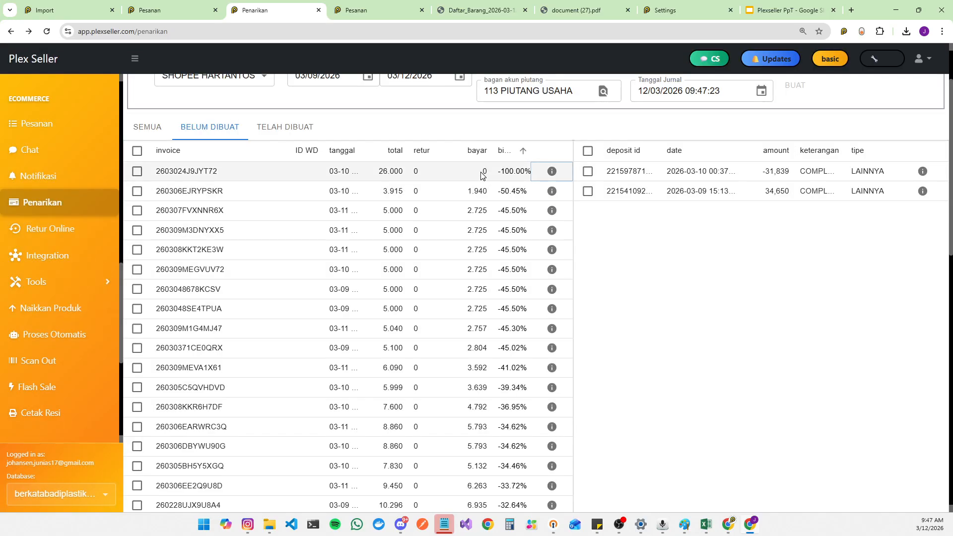
Step: Examine the top invoice's number, total, paid amount and fee percentage in the list
drag(222, 173, 134, 172)
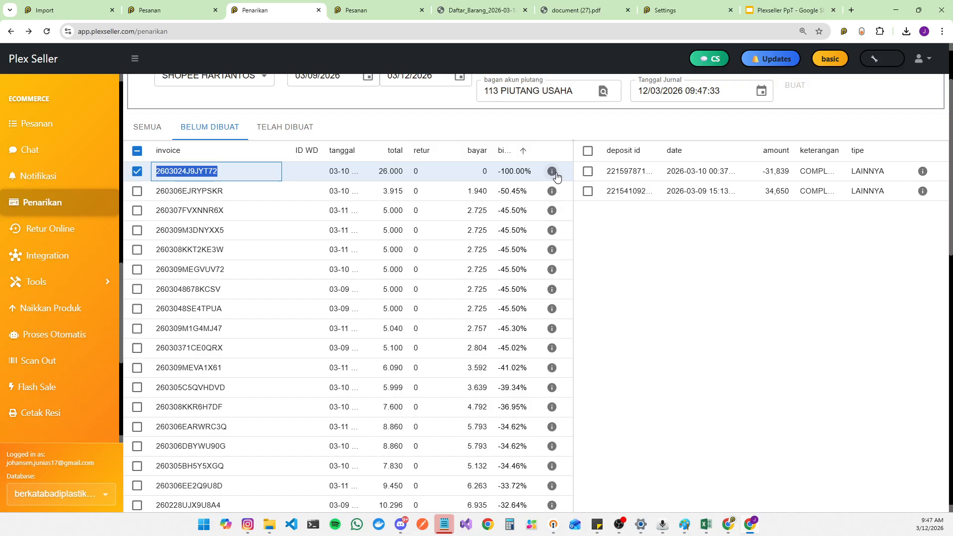
scroll(59, 248, up, 10)
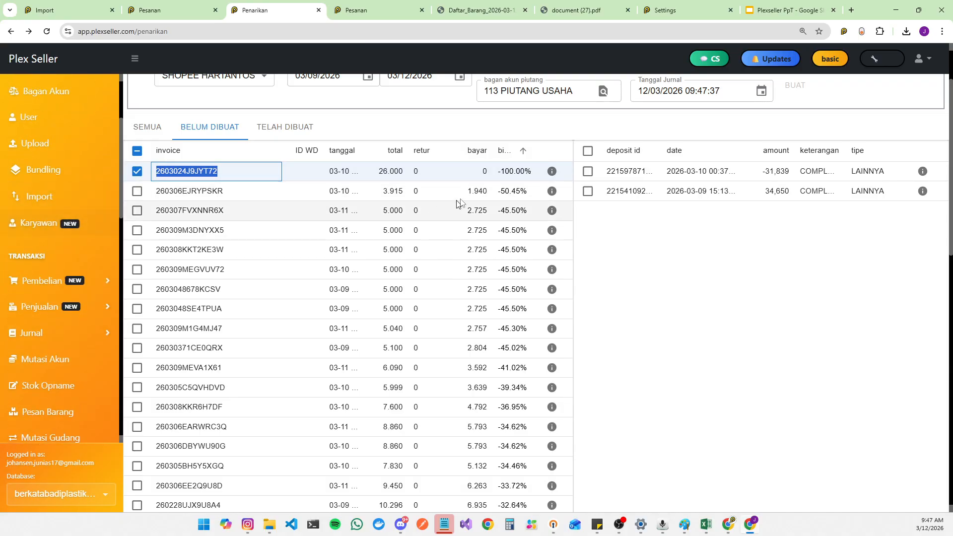
scroll(100, 179, up, 3)
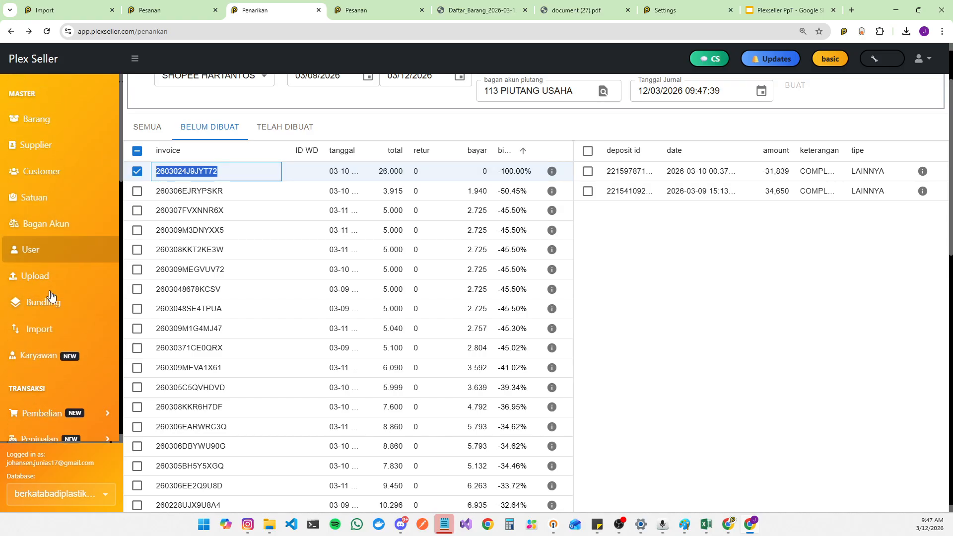
scroll(49, 296, down, 5)
drag(498, 173, 532, 177)
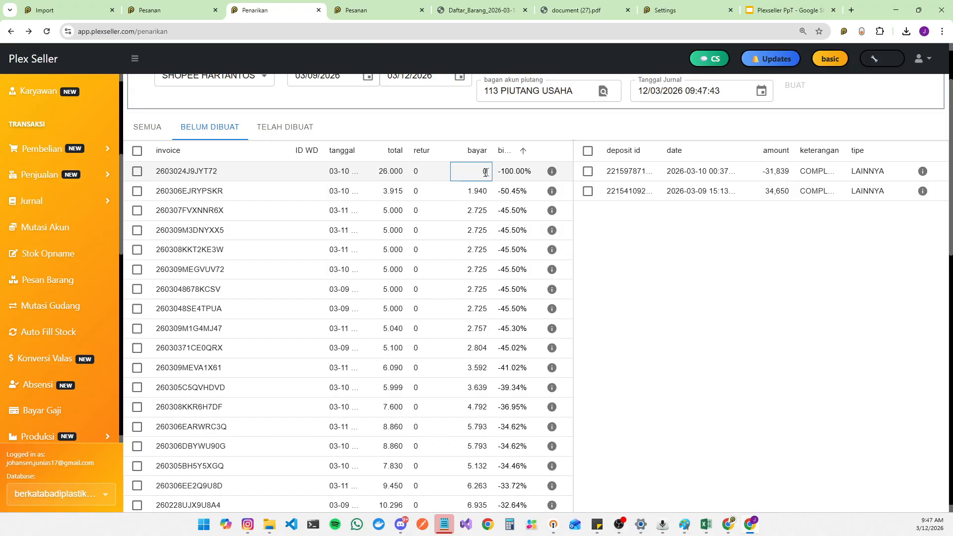
click(487, 173)
drag(378, 173, 404, 173)
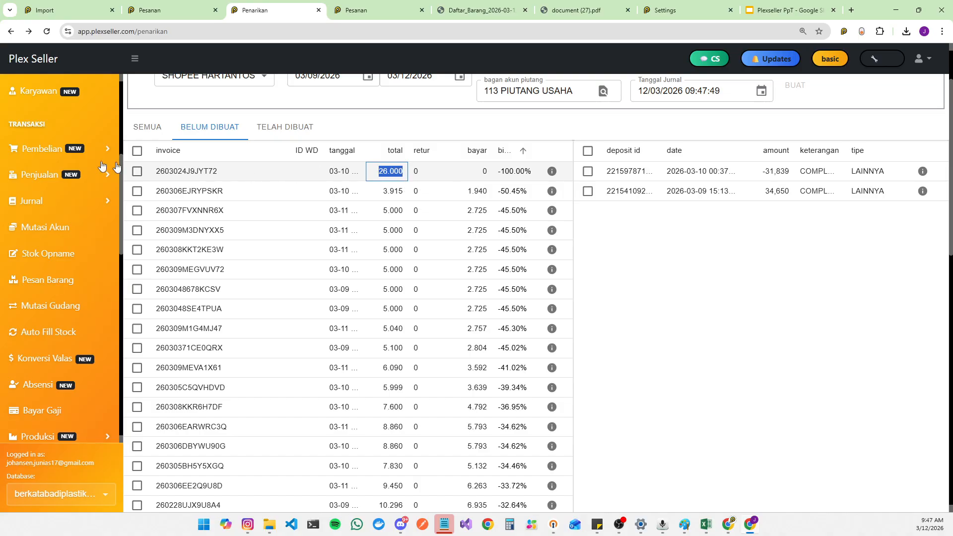
scroll(47, 149, up, 3)
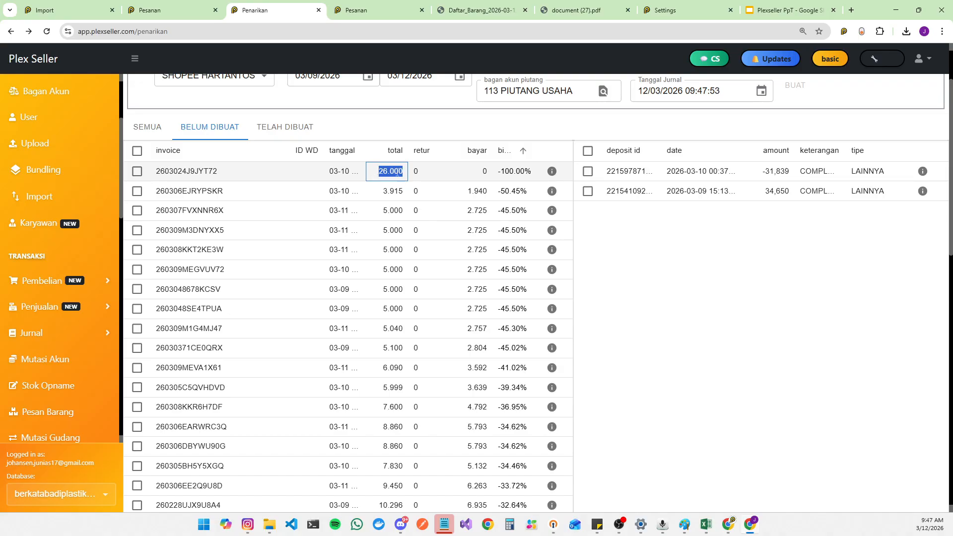
drag(496, 173, 535, 172)
click(535, 173)
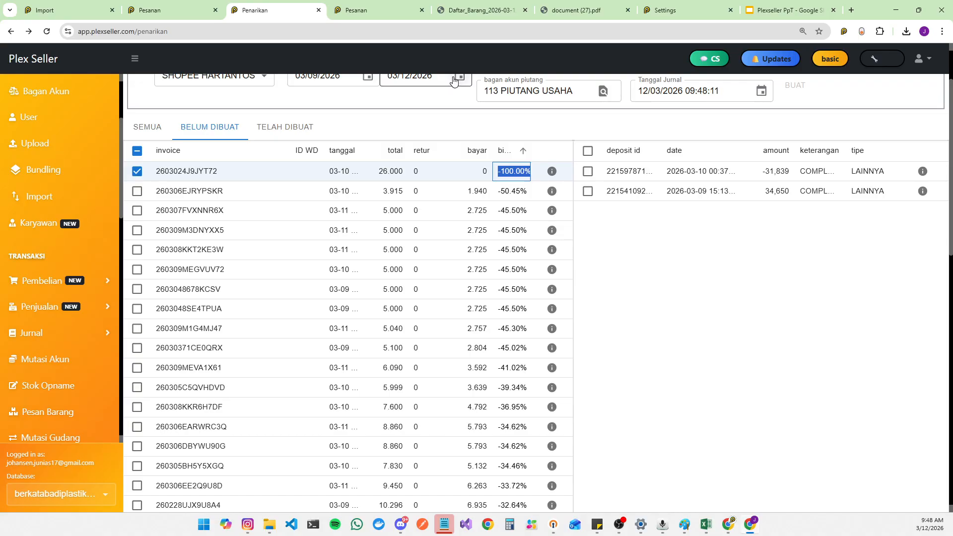
click(479, 171)
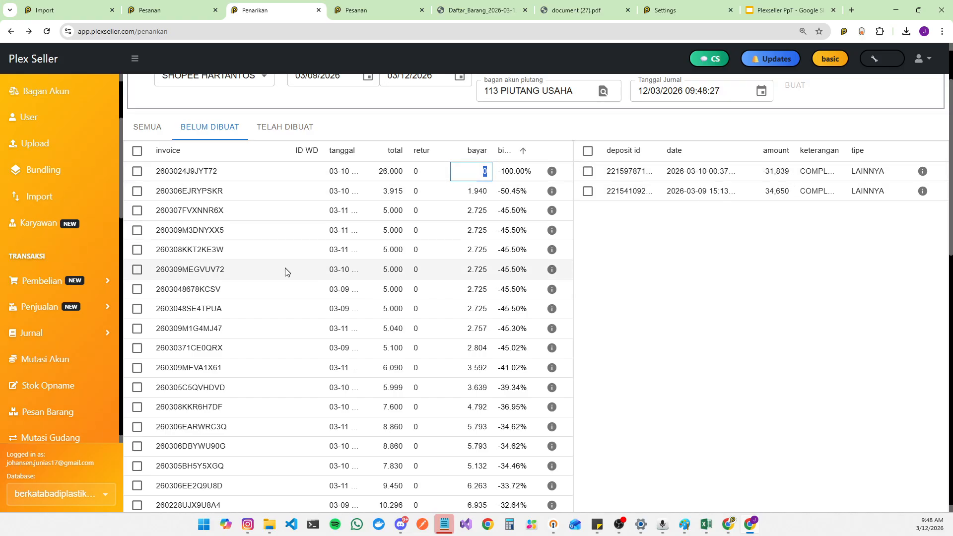
Step: Select all deposits and all not-yet-created invoices
click(588, 150)
click(136, 150)
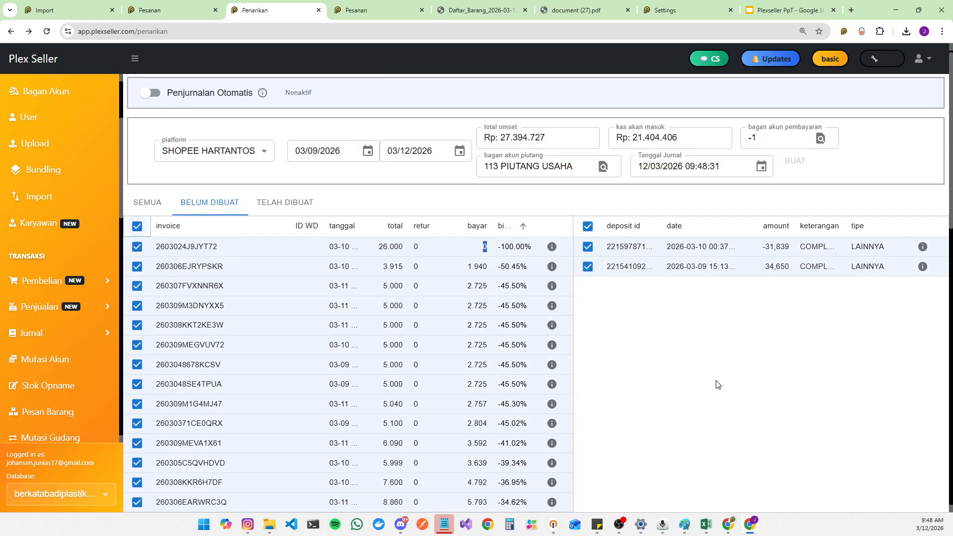
scroll(716, 385, up, 2)
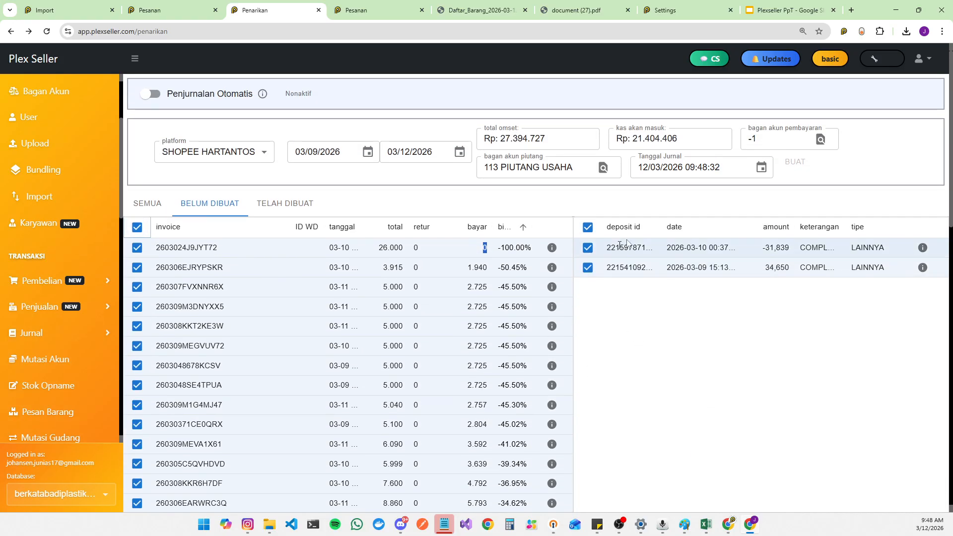
Step: Set the payment account to 111.2 BANK BCA UTAMA
click(821, 140)
click(740, 176)
click(821, 139)
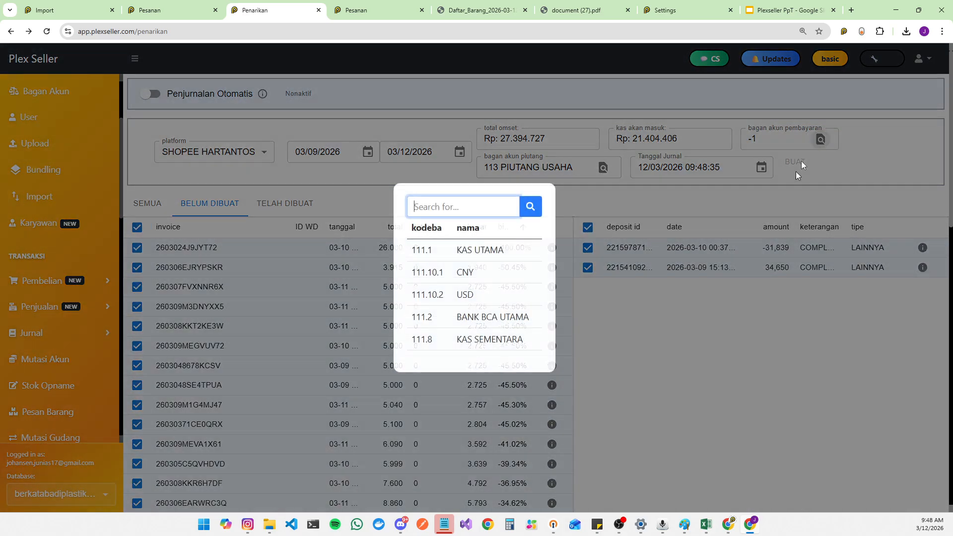
click(499, 318)
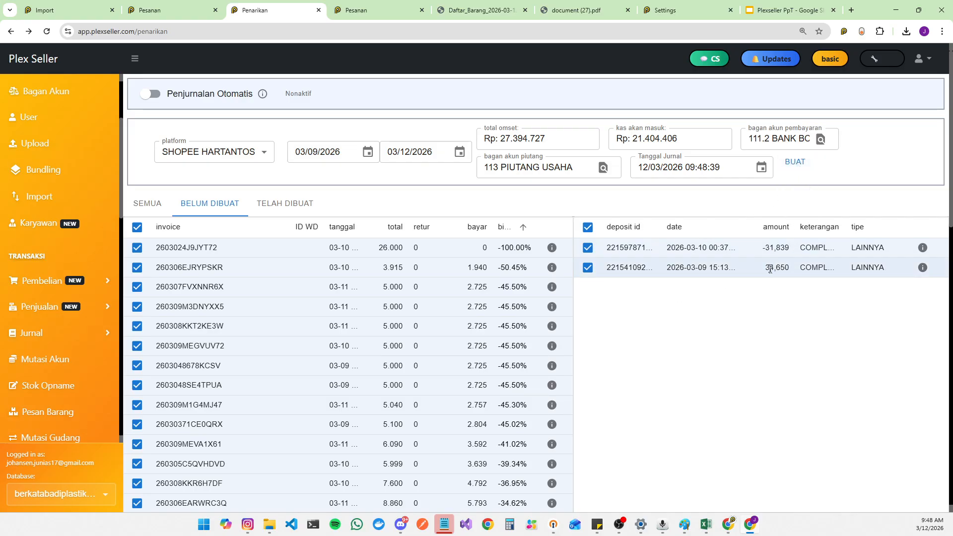
Step: Open the Laba Rugi profit and loss report page
scroll(63, 268, down, 10)
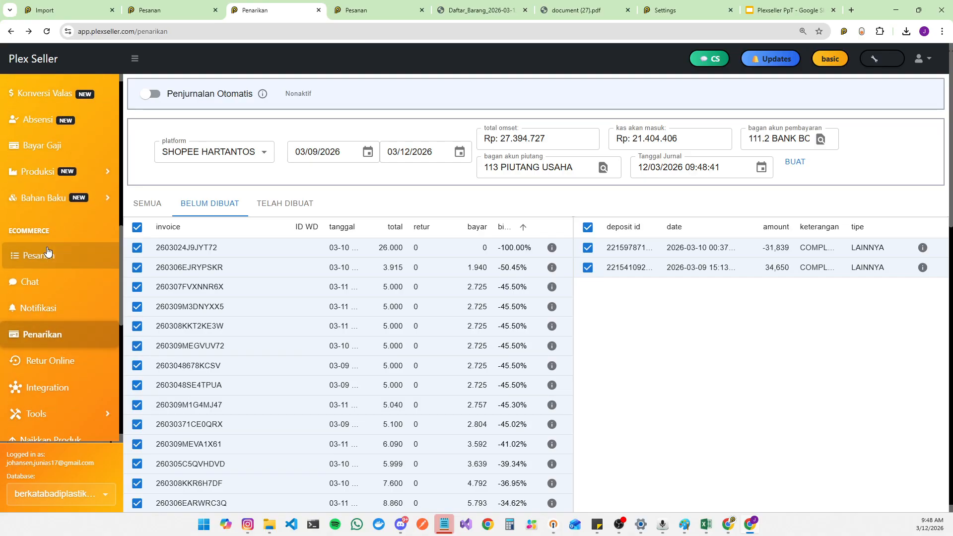
scroll(63, 277, down, 3)
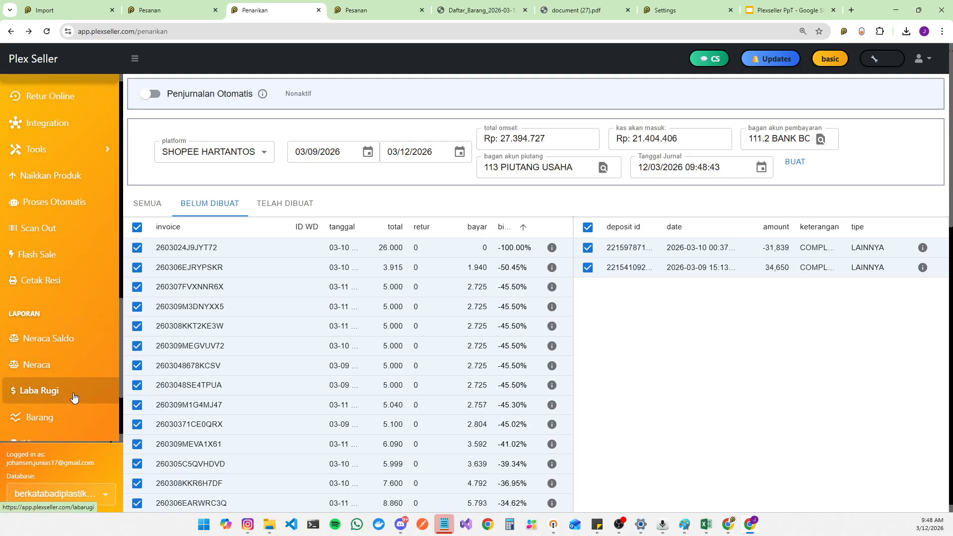
click(73, 393)
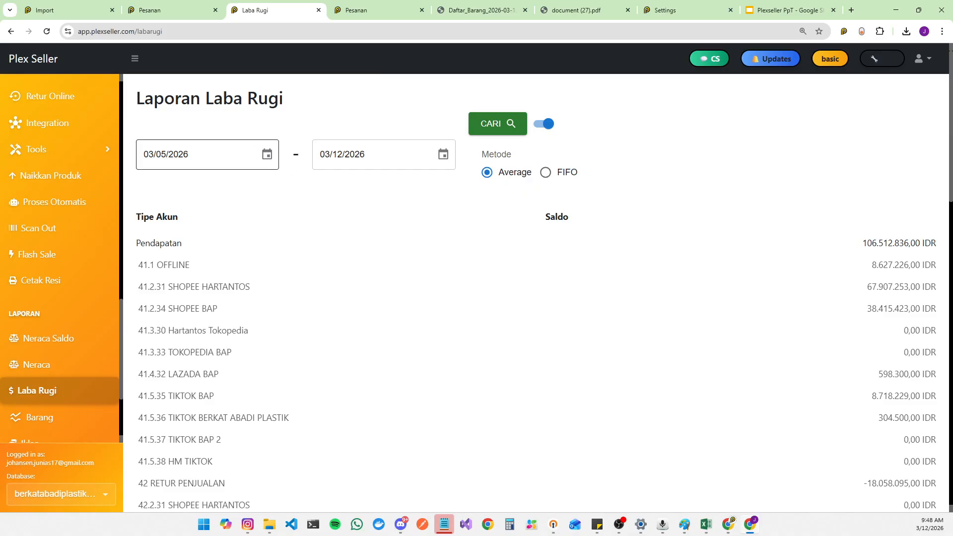
Step: Set the profit and loss report period to 02/01/2026 through 02/05/2026
click(267, 155)
click(270, 186)
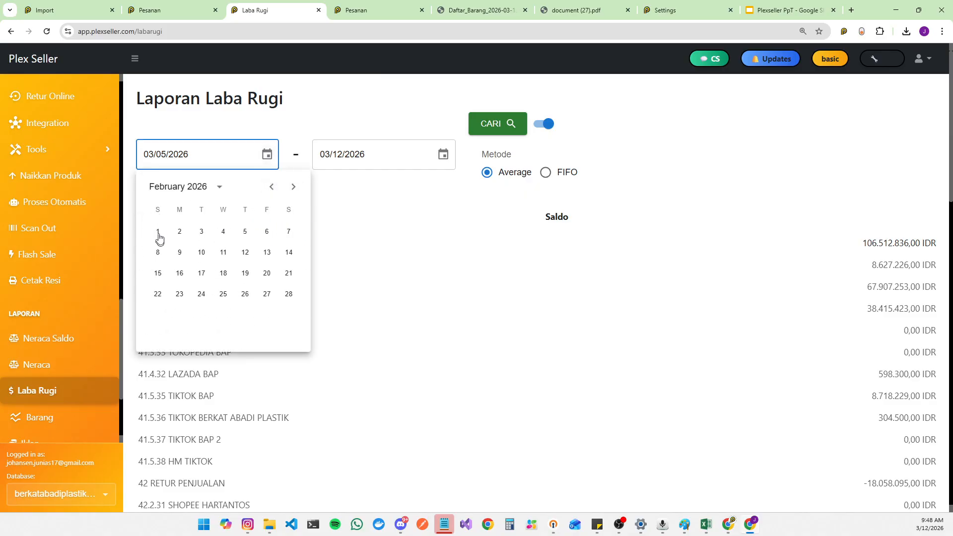
click(158, 230)
click(443, 155)
click(447, 187)
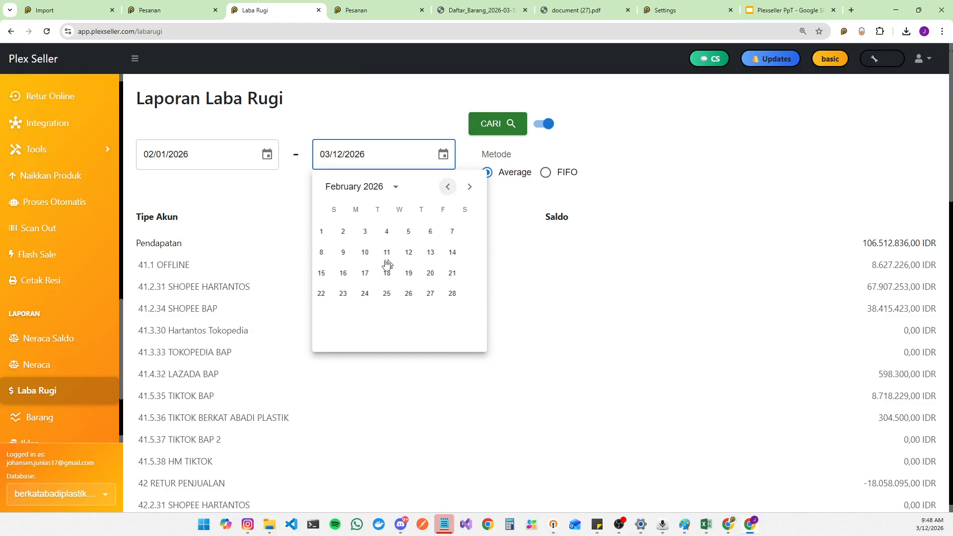
click(421, 232)
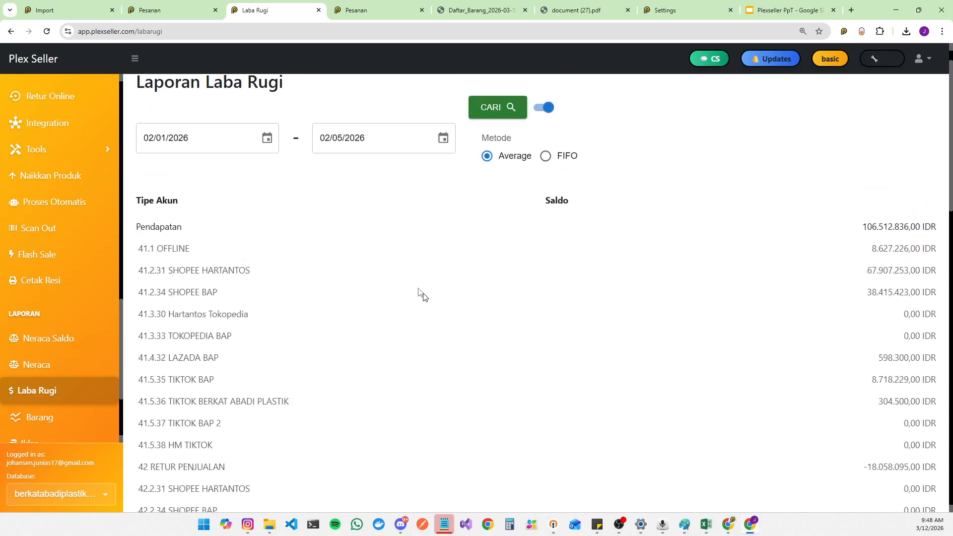
Step: Review the expense account rows of the profit and loss report
scroll(345, 309, down, 15)
scroll(240, 384, down, 3)
drag(185, 235, 392, 282)
drag(221, 321, 410, 352)
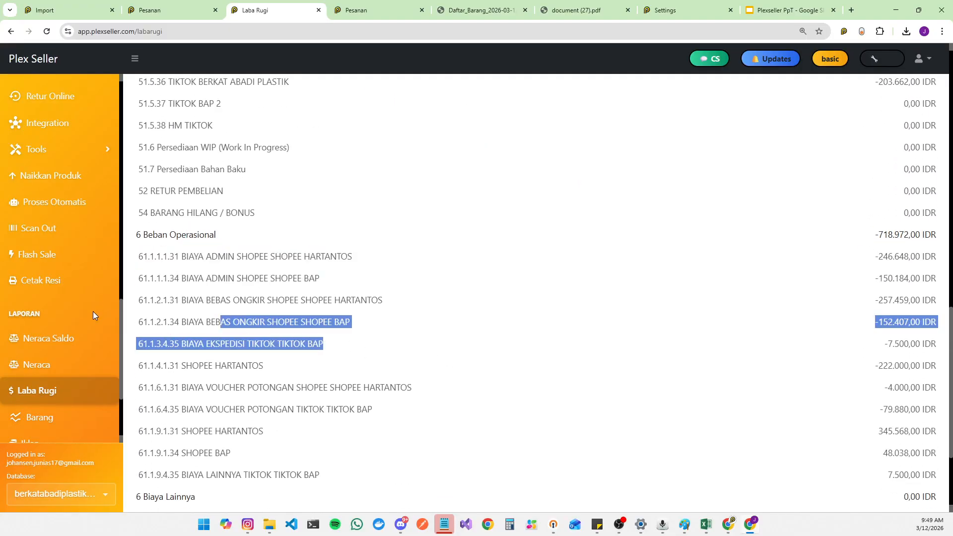
Step: Open Stok Opname and discard the unsaved stock opname draft
scroll(94, 314, down, 3)
scroll(94, 320, up, 5)
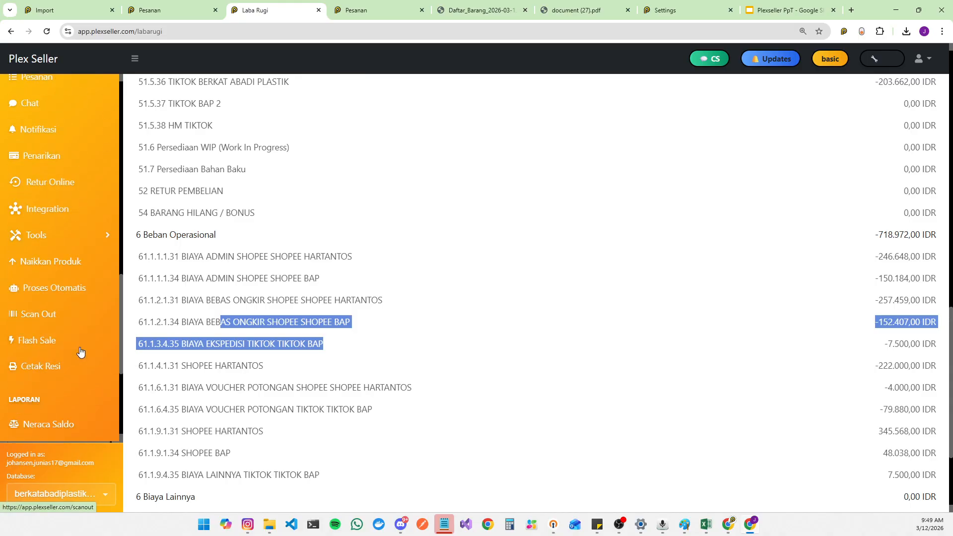
scroll(84, 342, up, 10)
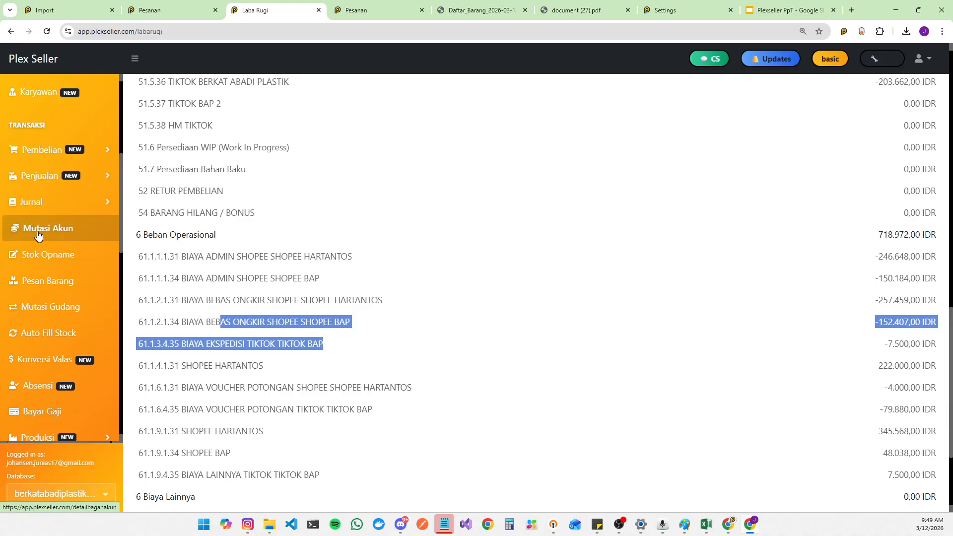
click(50, 257)
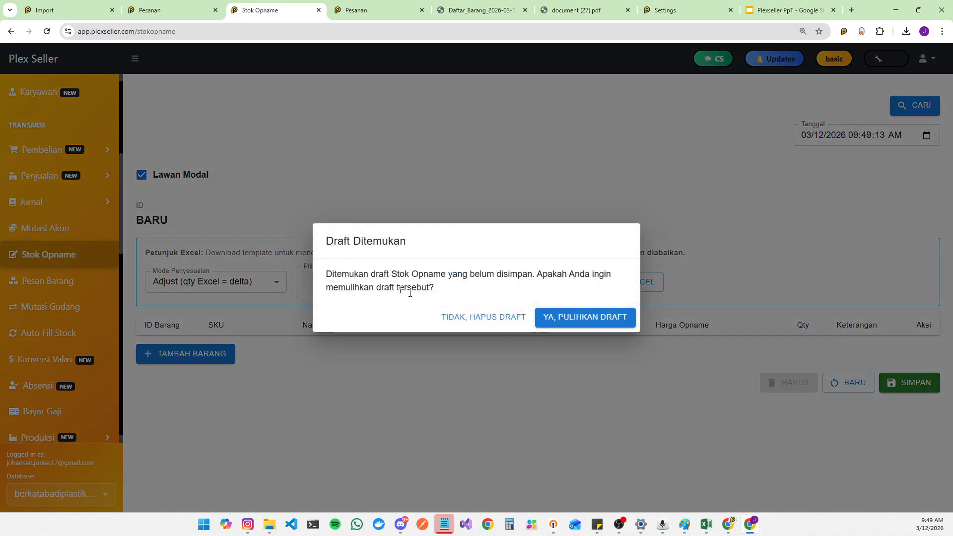
click(486, 327)
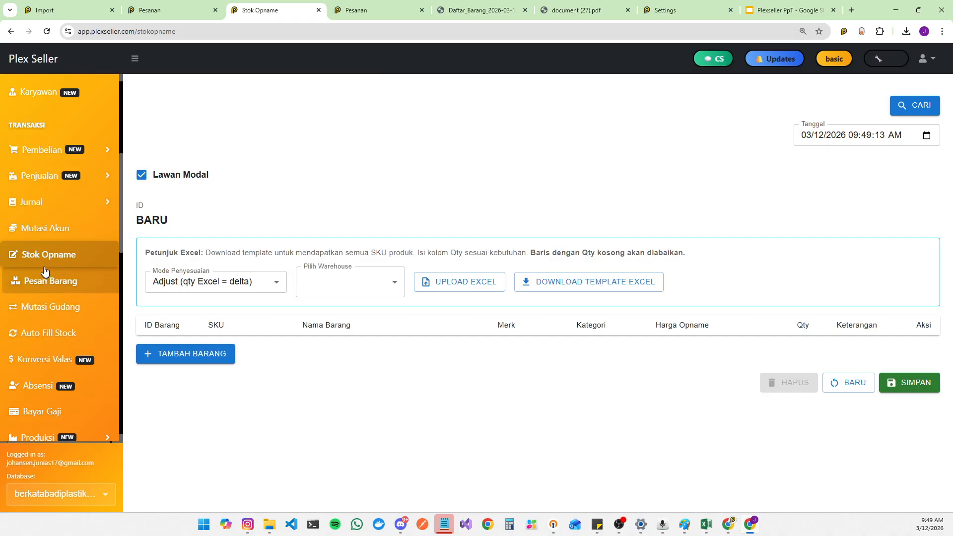
Step: Open the Barang product list and select all products
scroll(49, 199, up, 5)
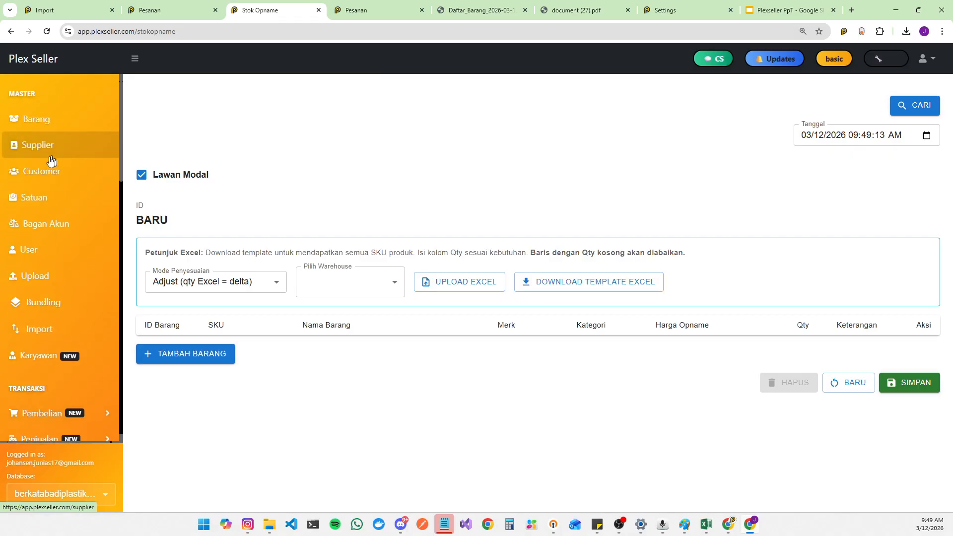
click(40, 122)
click(137, 224)
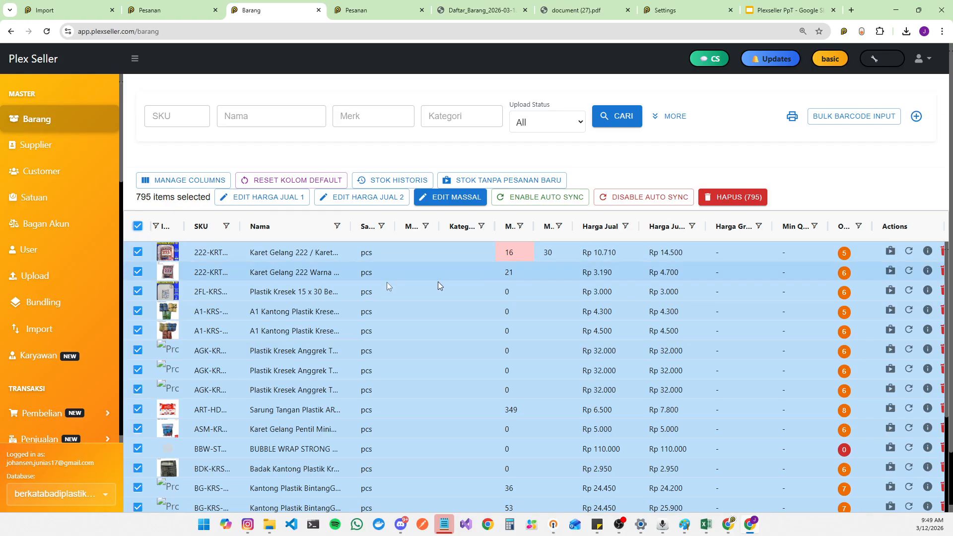
Step: Start a new sale under Penjualan and discard the unsaved sales draft
scroll(39, 265, down, 5)
click(79, 175)
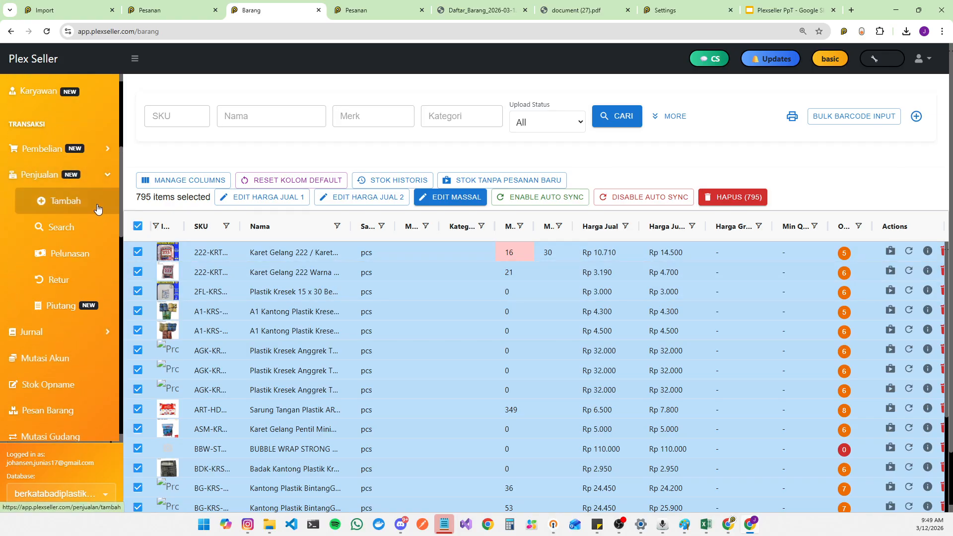
click(102, 211)
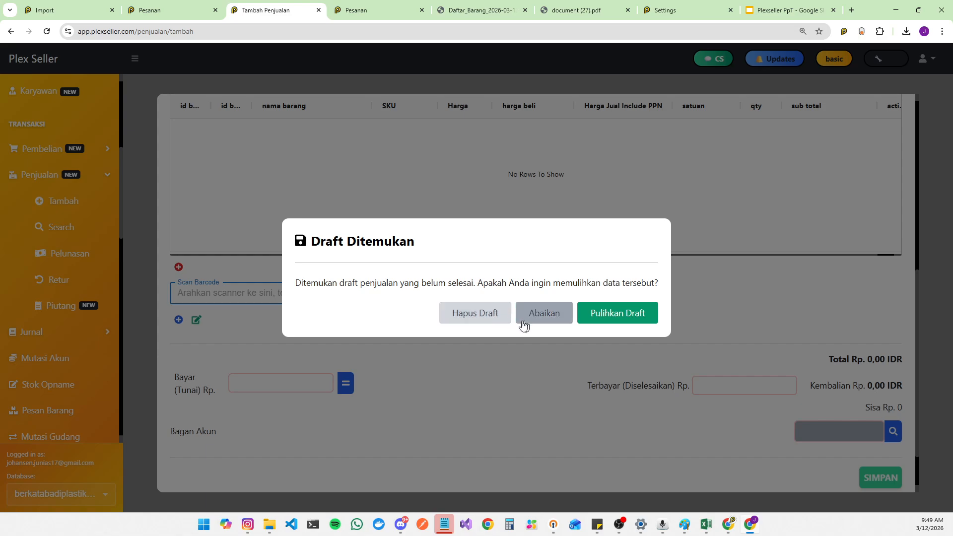
click(477, 324)
Step: Add products 222-KRT-WRN and 222-KRT-WRN-100 to the sale through the item search
click(179, 267)
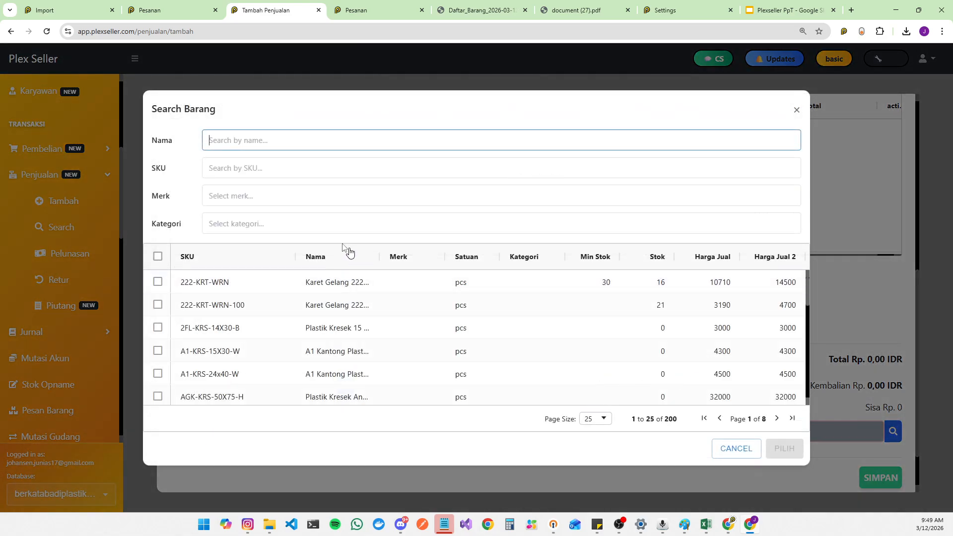
click(157, 282)
click(158, 305)
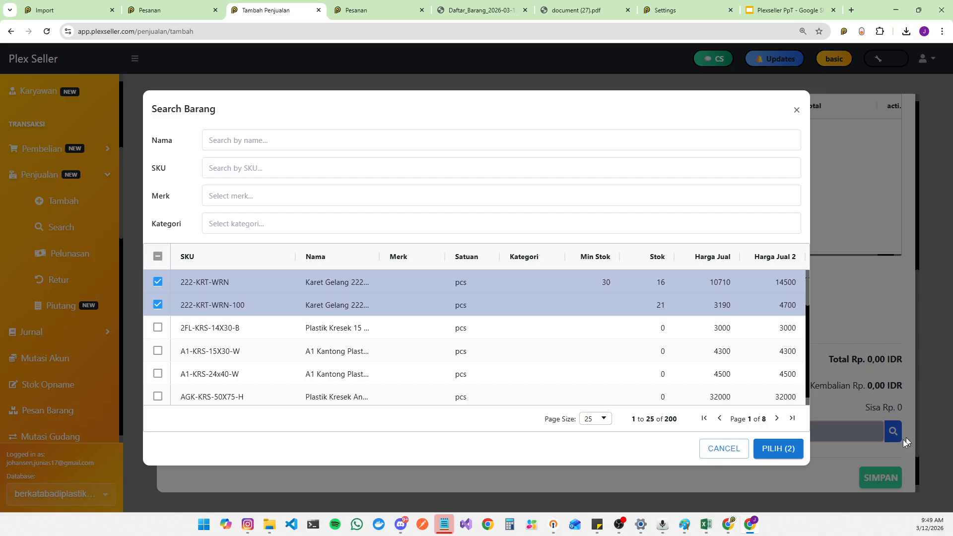
click(767, 448)
Step: Inspect the selling prices and totals of the two sale lines
scroll(732, 293, up, 3)
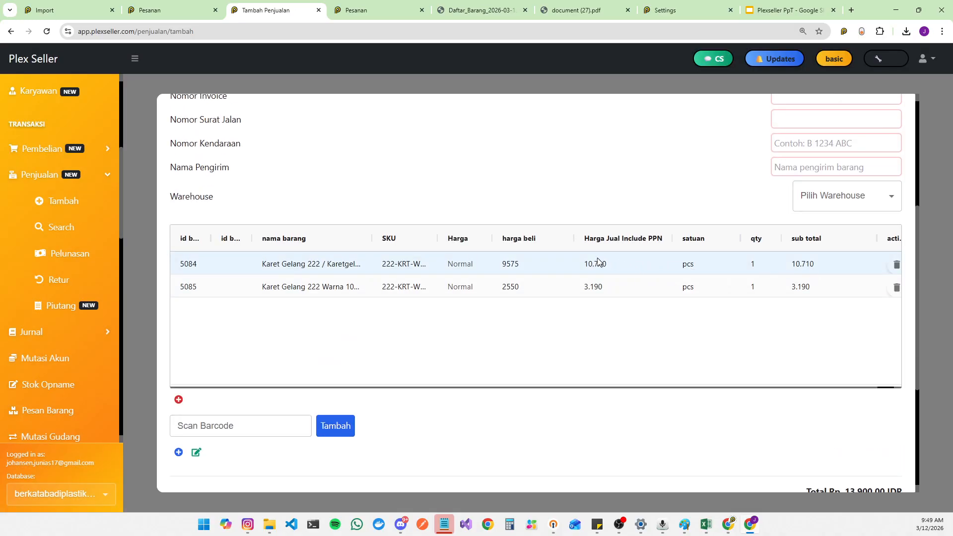
click(613, 264)
click(624, 286)
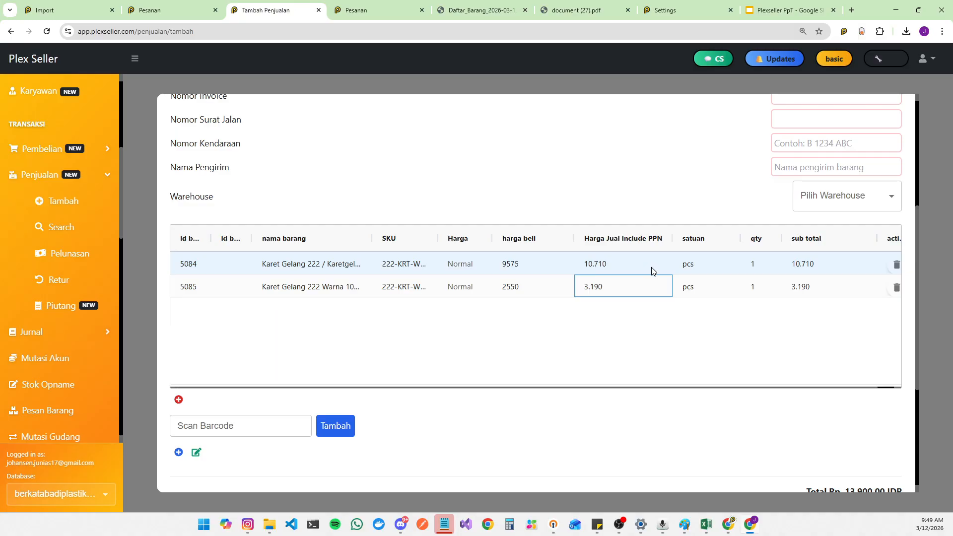
scroll(594, 355, down, 3)
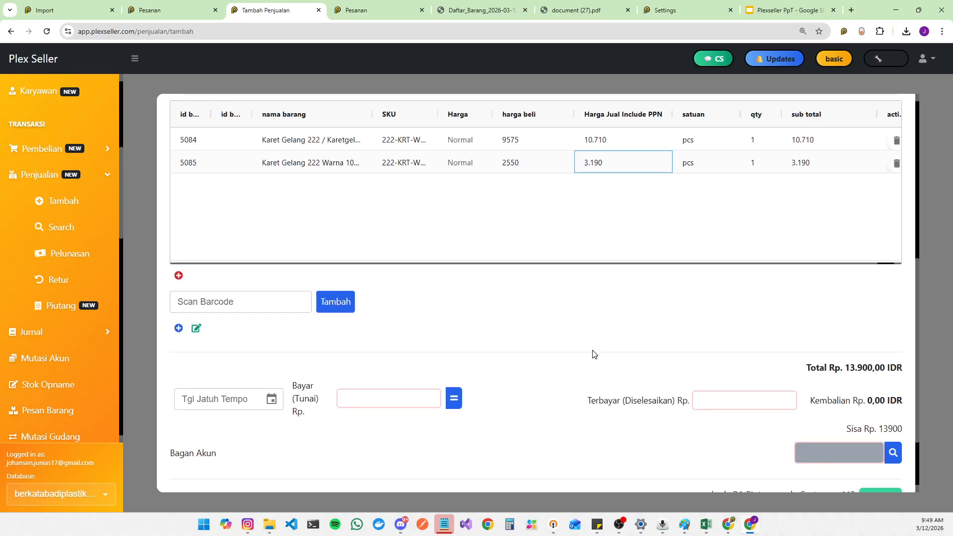
scroll(579, 350, up, 3)
Step: Try to add an item to the sale by scanning barcode 565546566
click(251, 431)
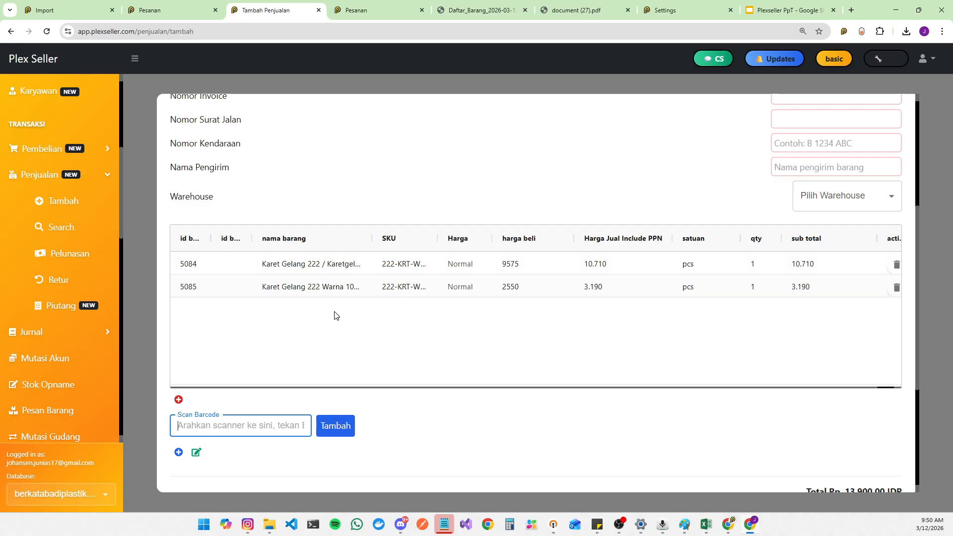
text(56554656)
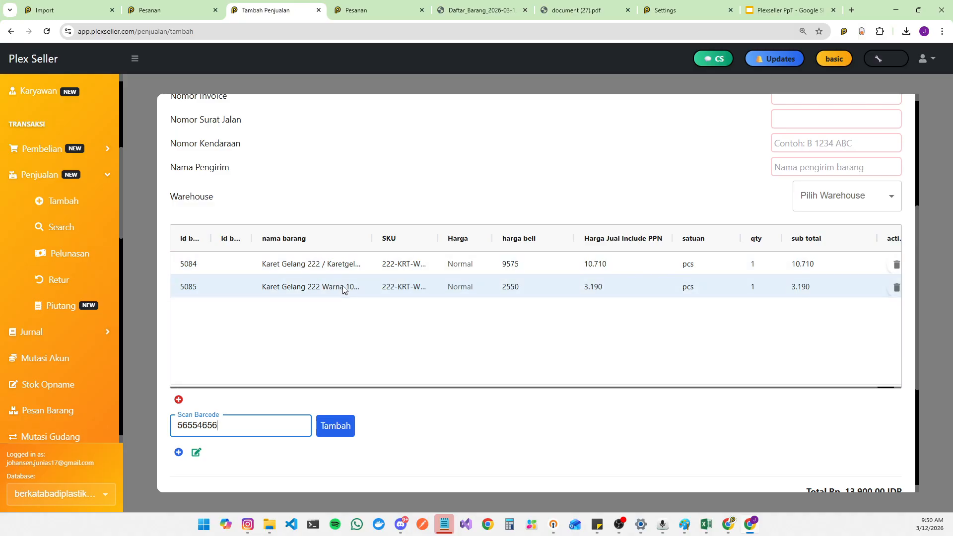
text(6)
key(Return)
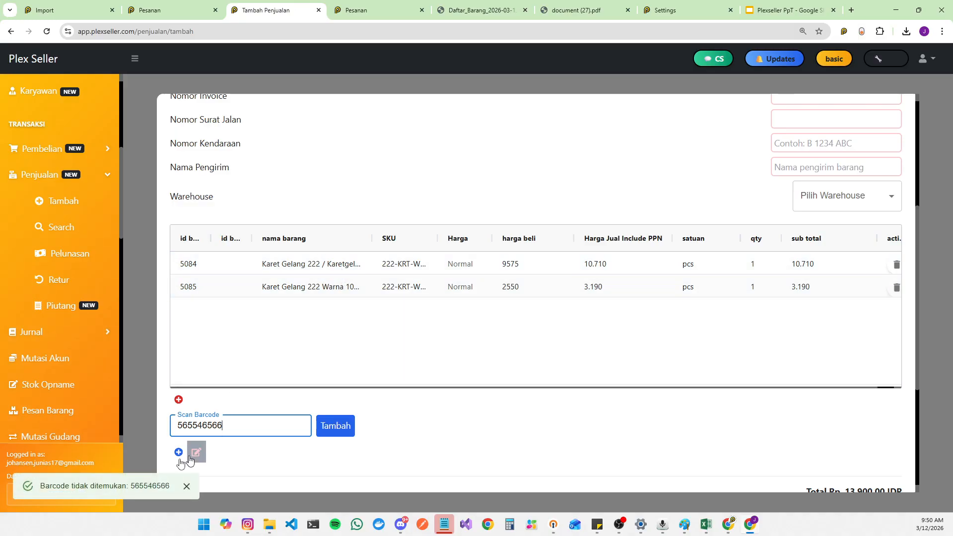
drag(55, 498, 172, 489)
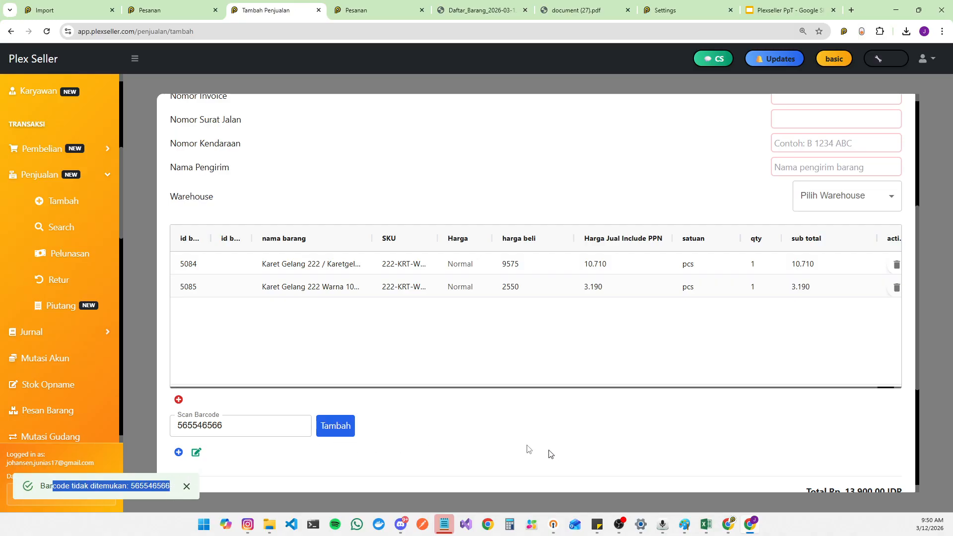
scroll(54, 236, up, 5)
click(52, 119)
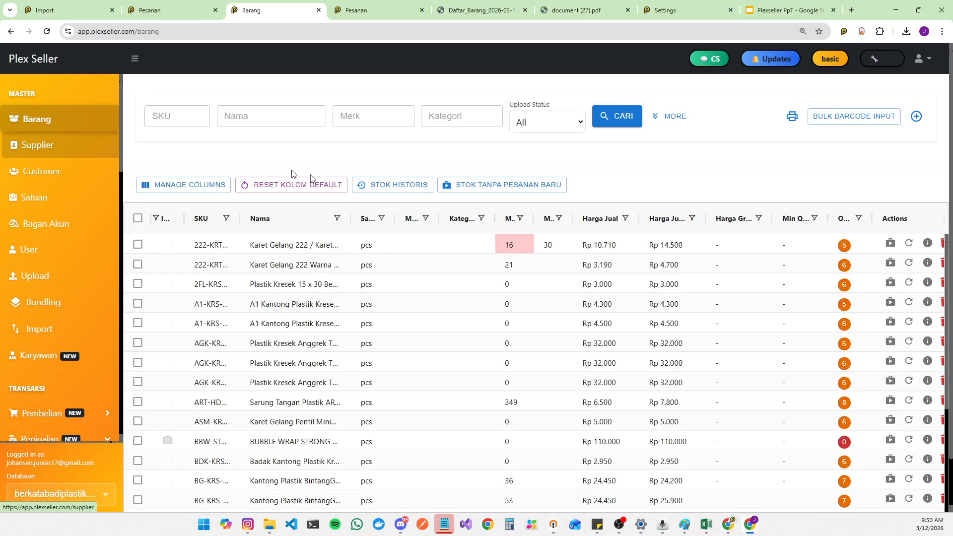
click(856, 117)
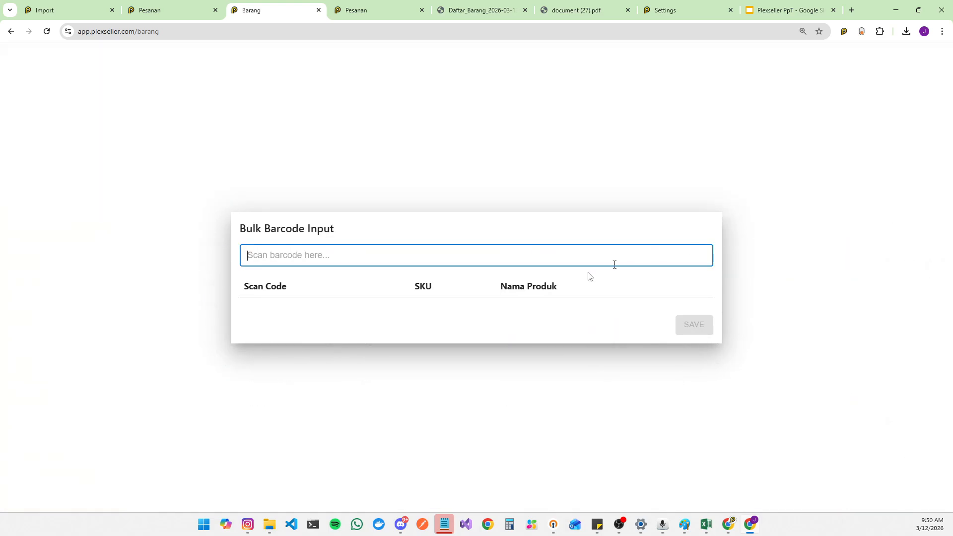
click(826, 152)
click(853, 118)
text(4656595895)
key(Return)
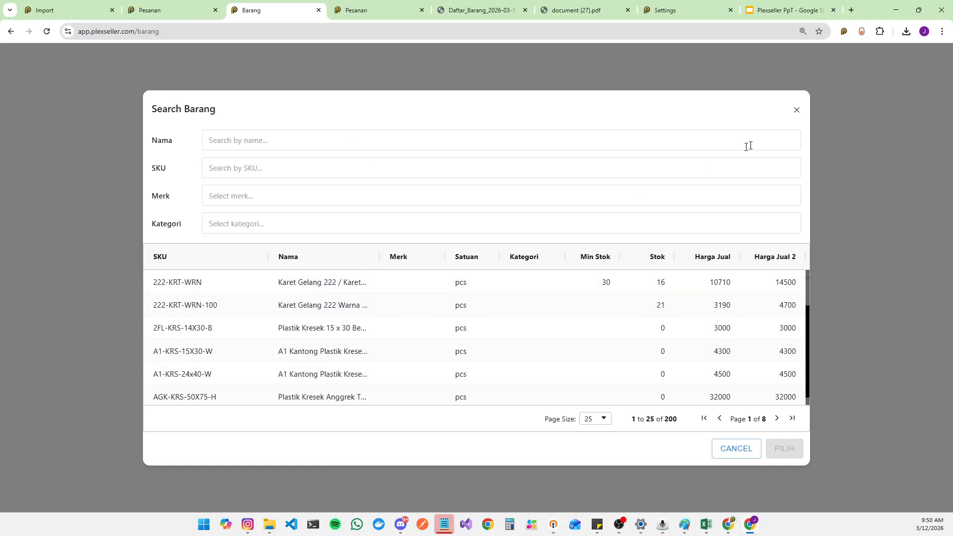
click(797, 111)
click(798, 95)
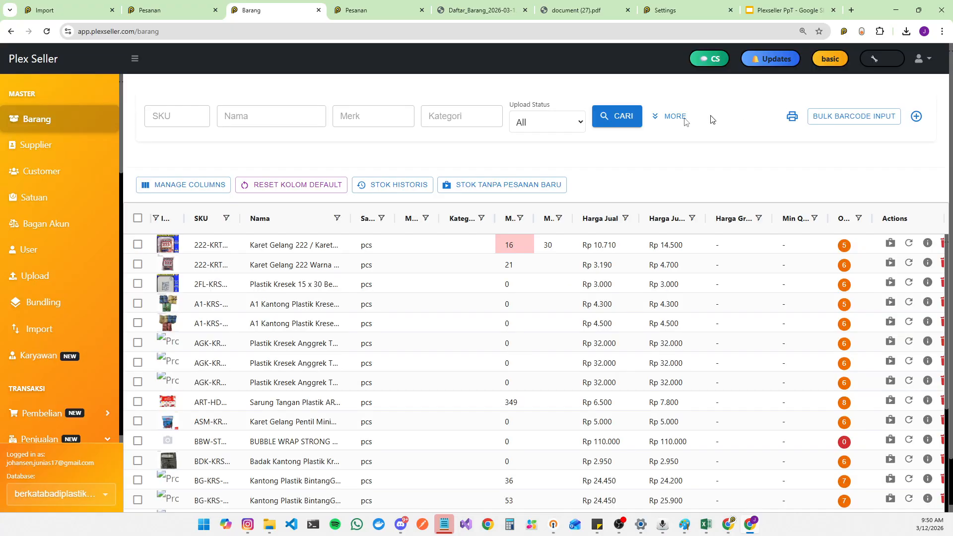
Step: Show the Barcode column and open the barcode cells of several products for editing
click(206, 185)
click(149, 187)
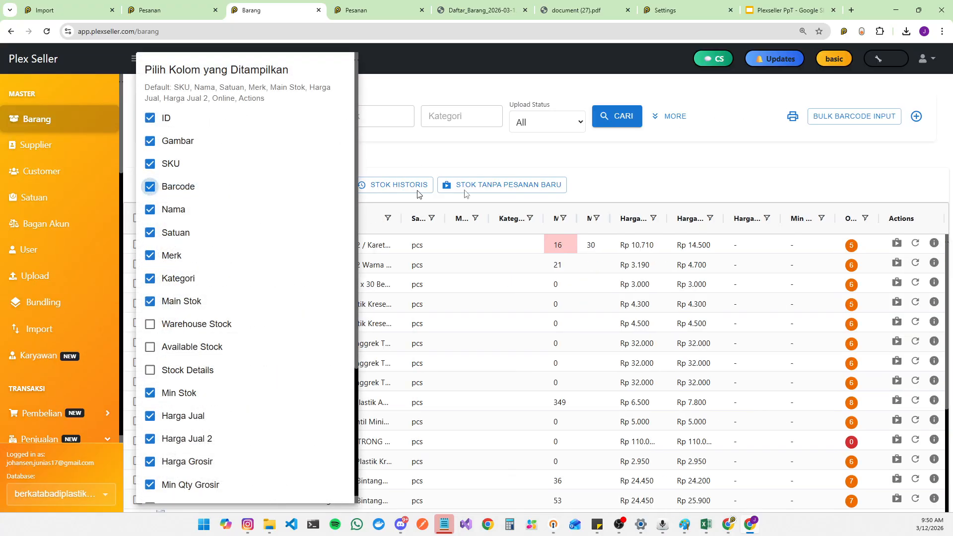
click(598, 158)
click(257, 242)
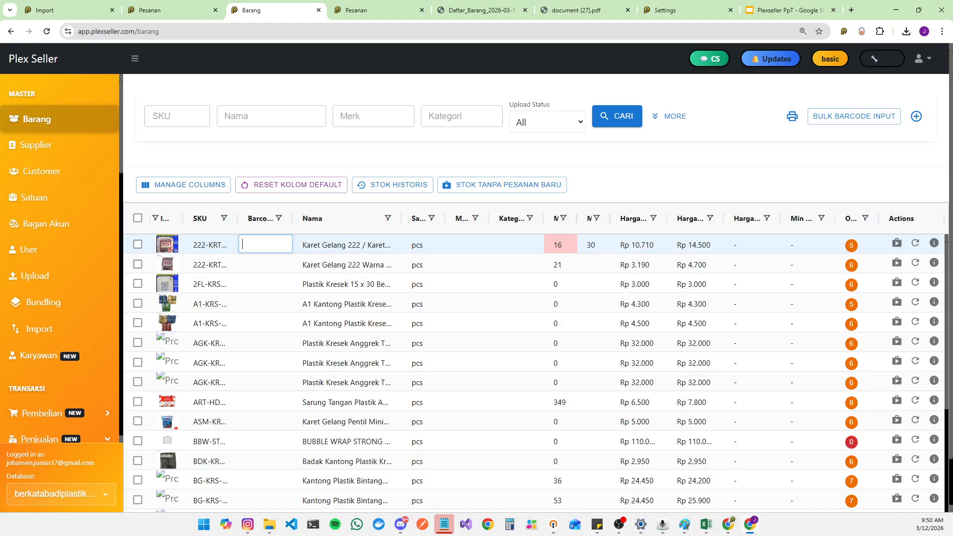
click(168, 244)
click(241, 244)
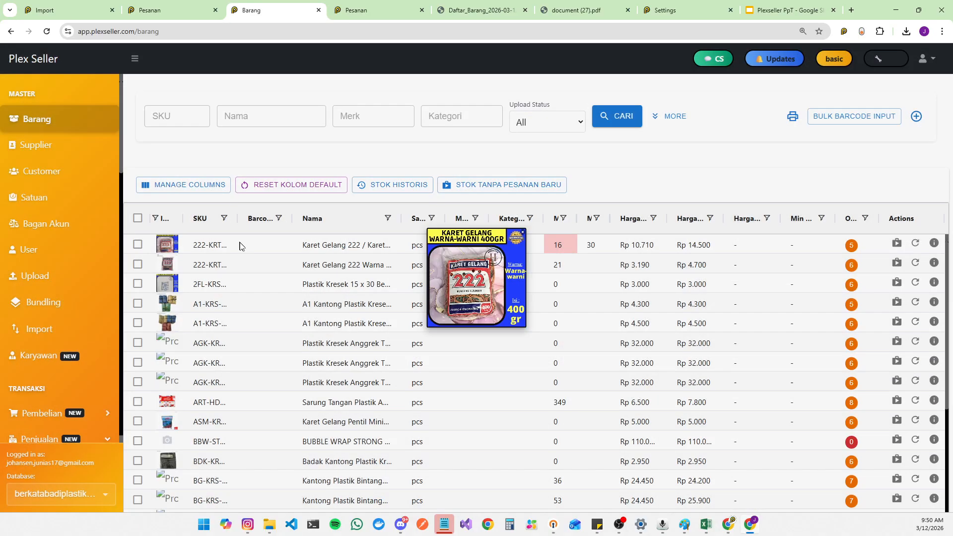
click(258, 244)
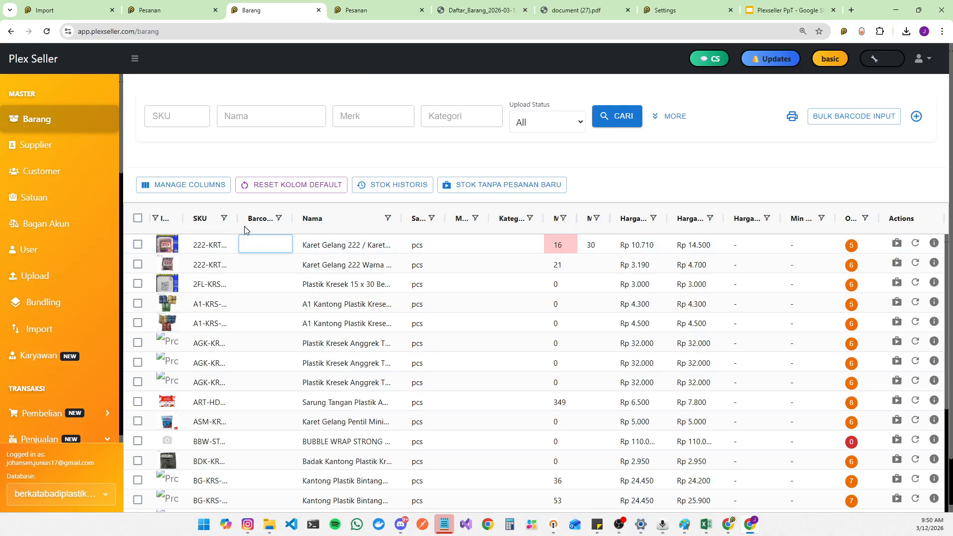
click(272, 265)
click(268, 303)
click(260, 363)
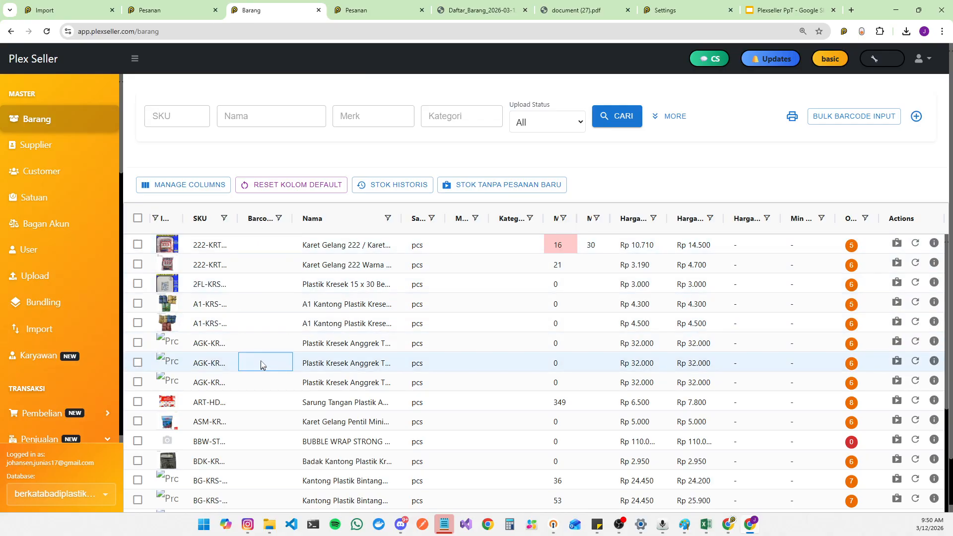
Step: Hide the Barcode, Harga Grosir and Min Qty Grosir columns in the product list
click(196, 185)
click(165, 194)
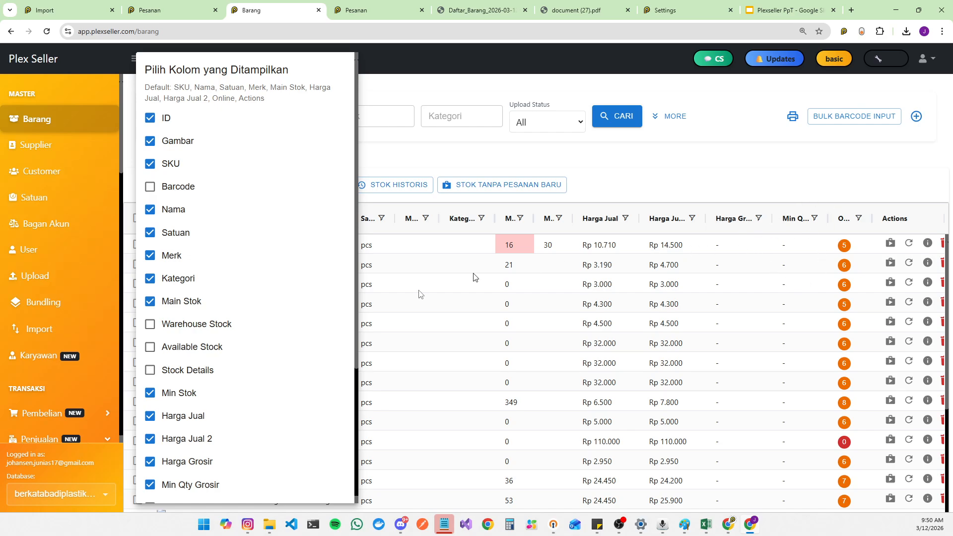
scroll(234, 431, down, 4)
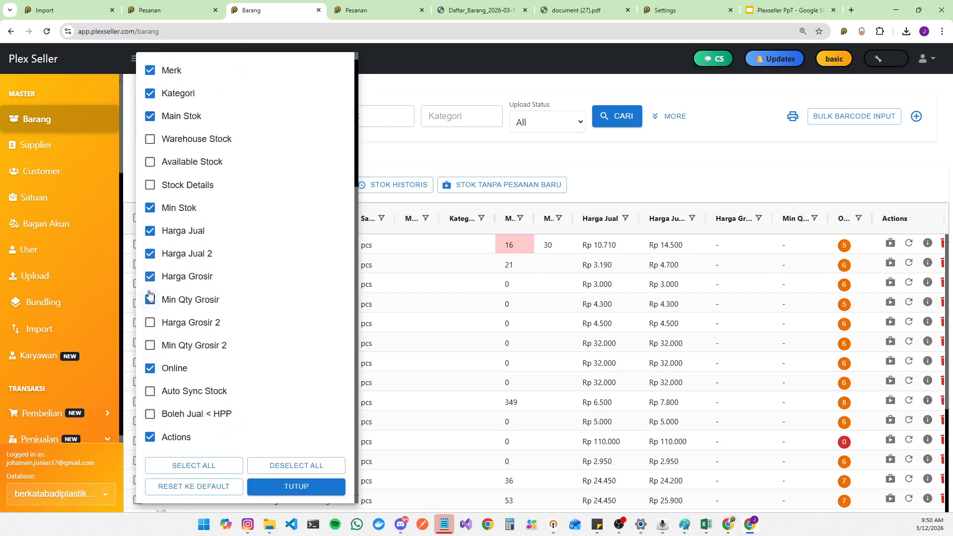
click(149, 298)
click(149, 276)
click(643, 133)
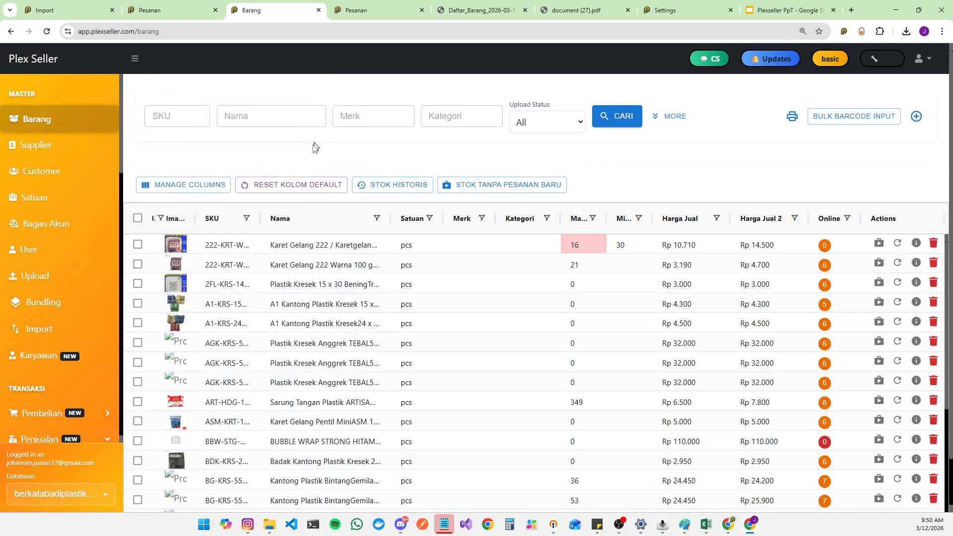
Step: Open the User management page and then the Bundling page
click(93, 257)
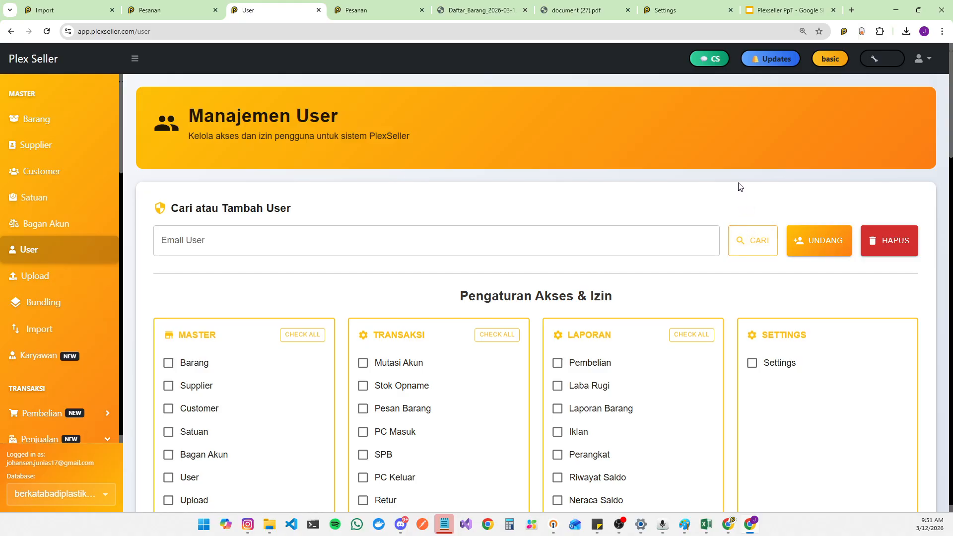
click(91, 312)
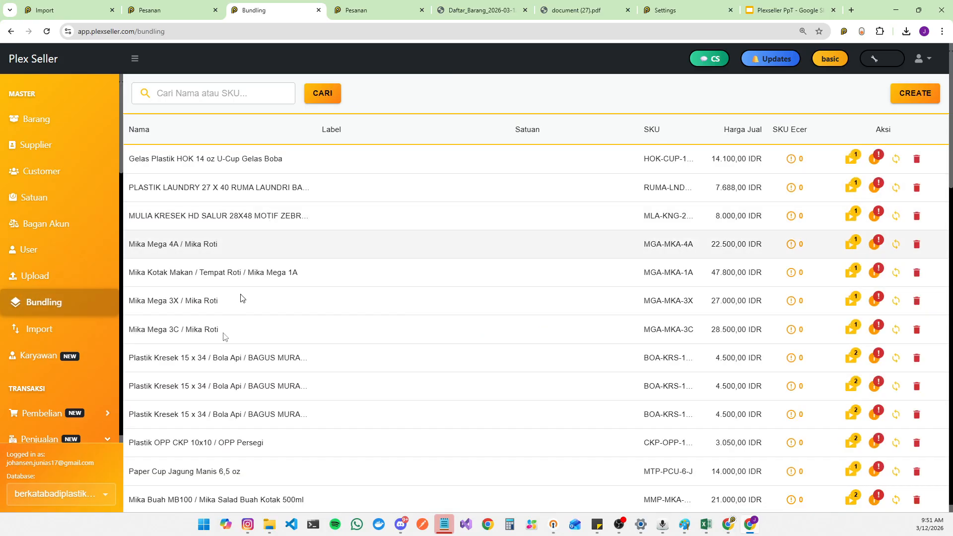
Step: Switch the active database to a different seller account from the database list
click(83, 498)
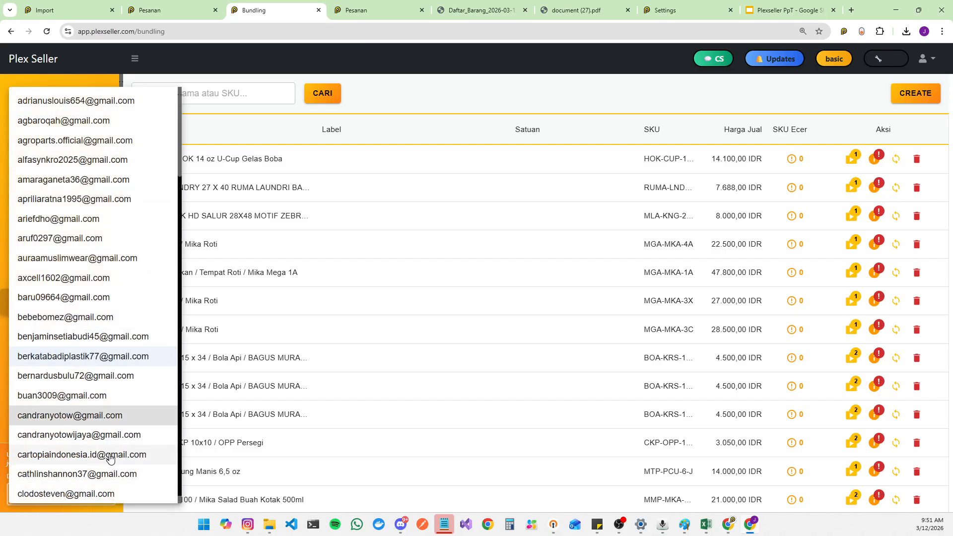
scroll(107, 437, down, 5)
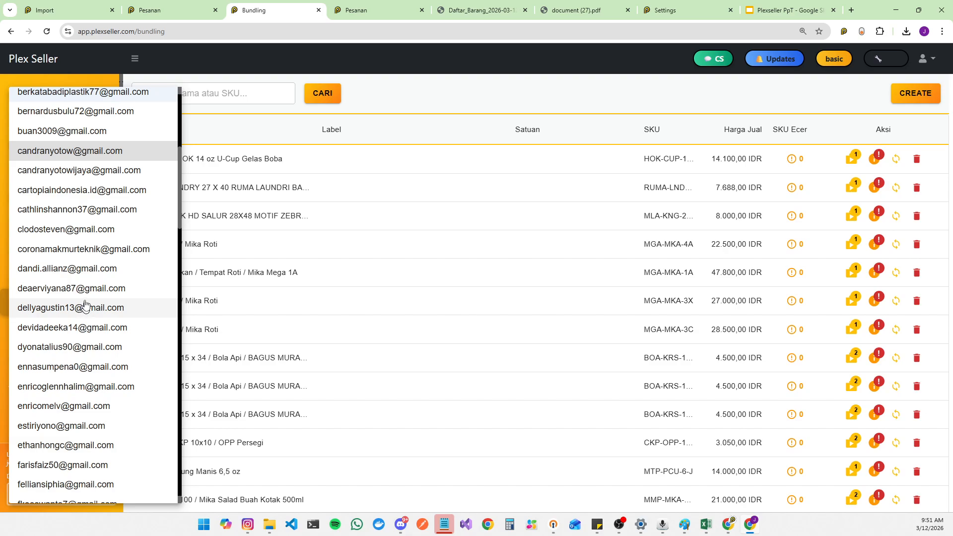
click(78, 249)
Step: Move the Plexseller PpT presentation tab beside Bundling and open slide 8 about automatic bundling stock sync
click(693, 6)
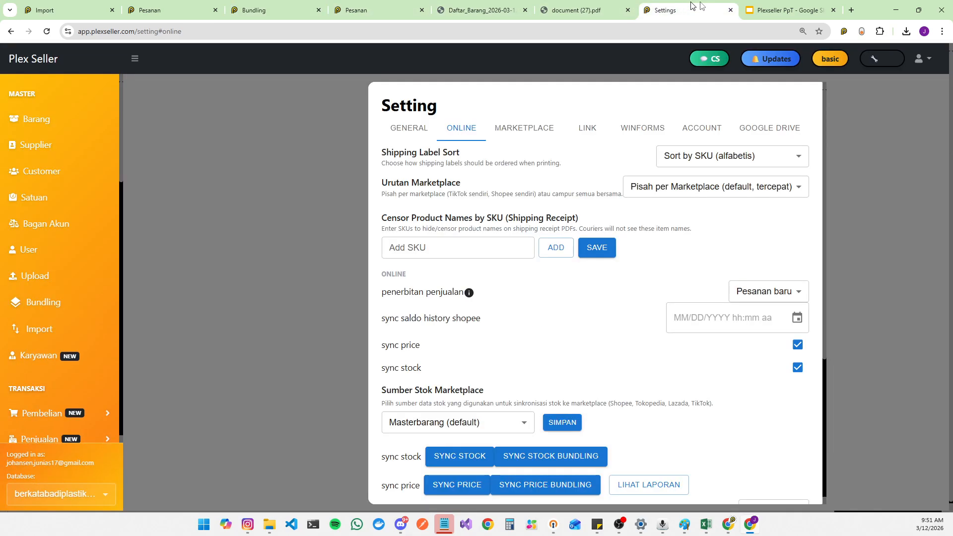
drag(790, 6, 368, 14)
scroll(75, 323, down, 3)
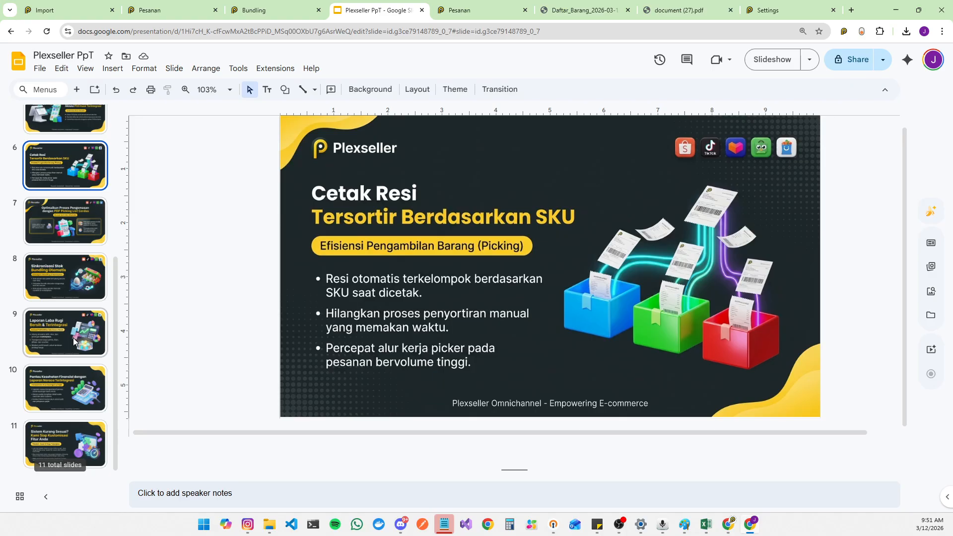
click(69, 278)
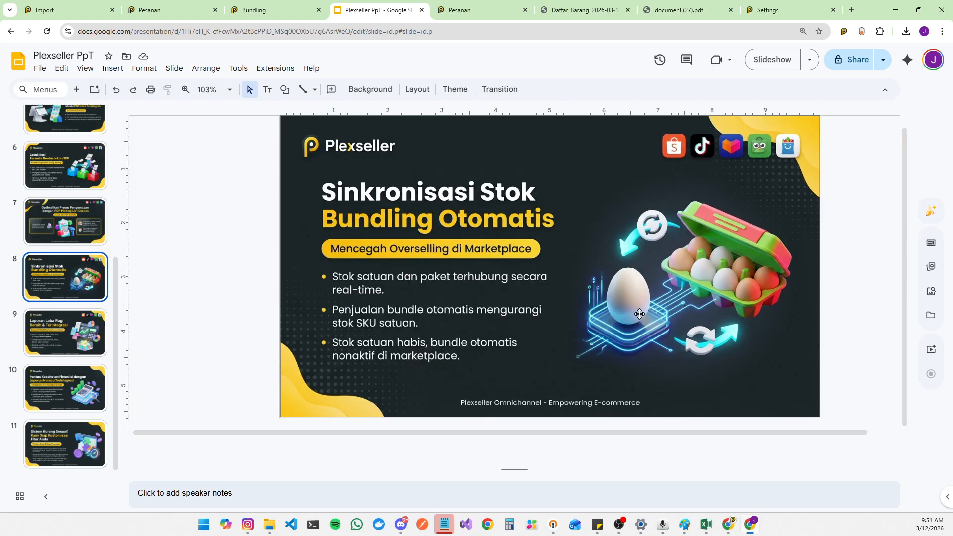
Step: Start creating a new bundle on the Bundling page and name it 1 BOX TELUR ISI 8
click(287, 4)
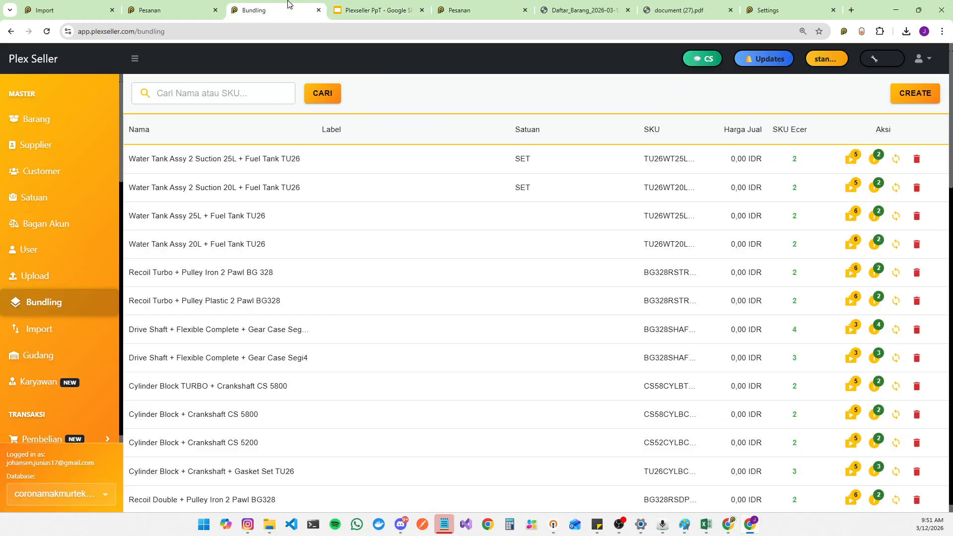
click(915, 93)
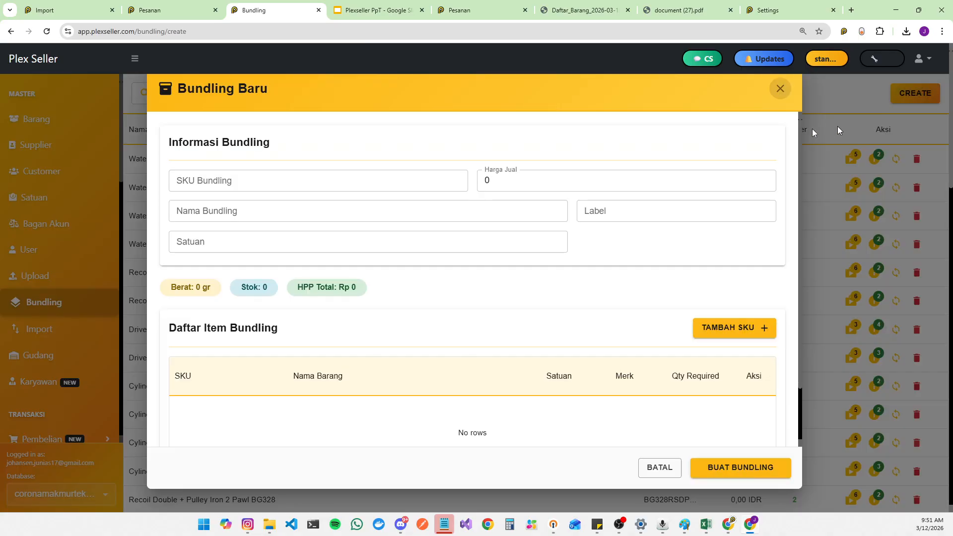
click(333, 211)
text(1 LUSI)
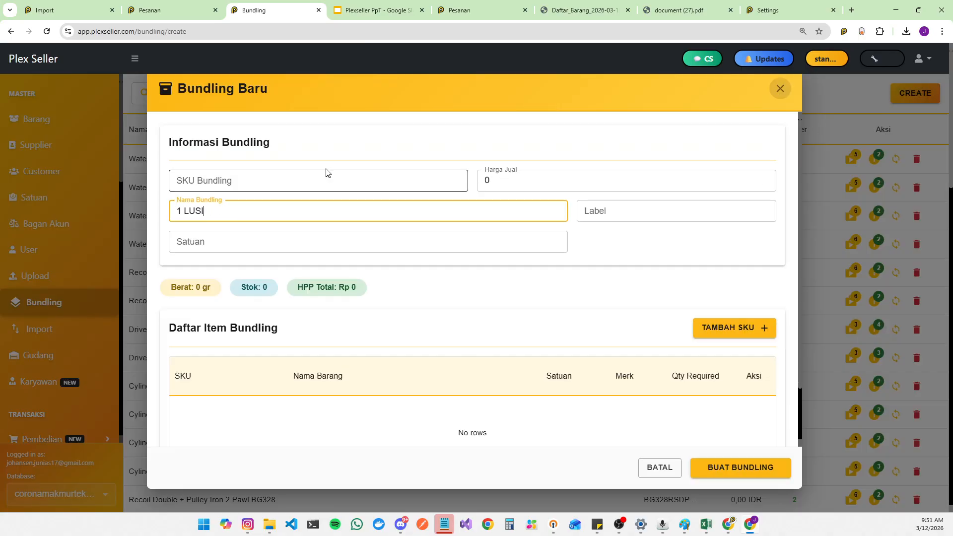
text(N 12 TEL)
key(BackSpace)
key(BackSpace)
key(BackSpace)
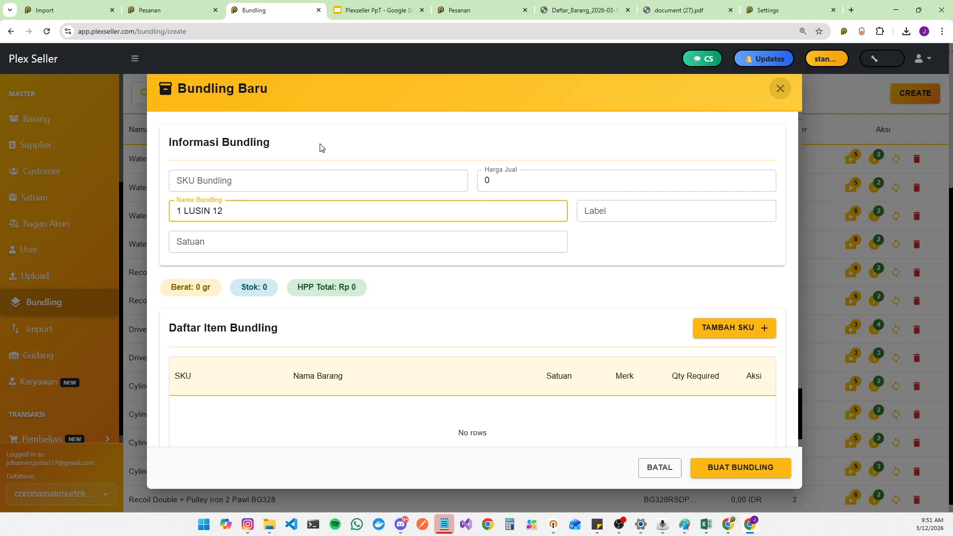
key(BackSpace)
key(BackSpace)
key(BackSpace)
key(BackSpace)
key(BackSpace)
key(BackSpace)
key(ctrl+a)
key(End)
text(BOX TELUR ISI 8)
Step: Add item BG01AIRF AIR FILTER BG328 to the bundle with a required quantity of 8, then close without saving
click(754, 337)
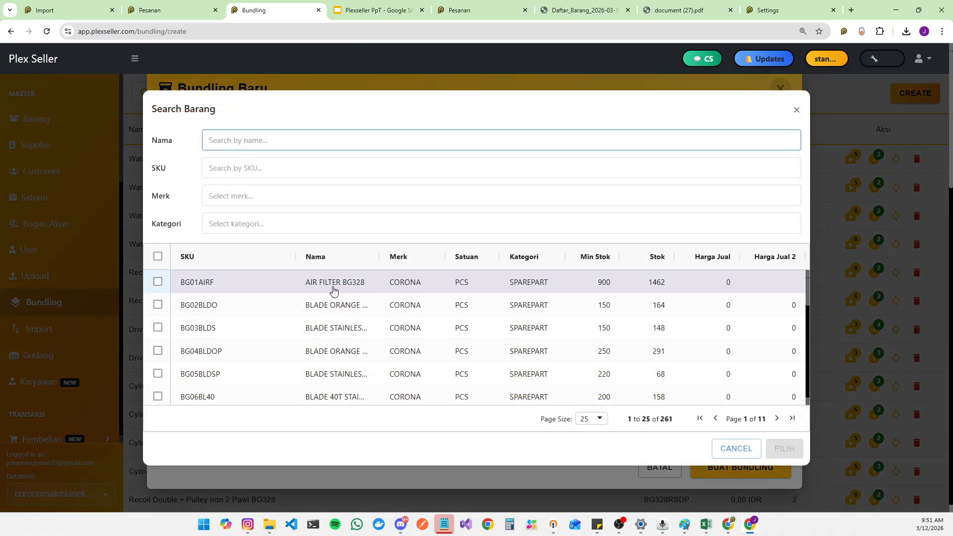
click(158, 282)
click(784, 448)
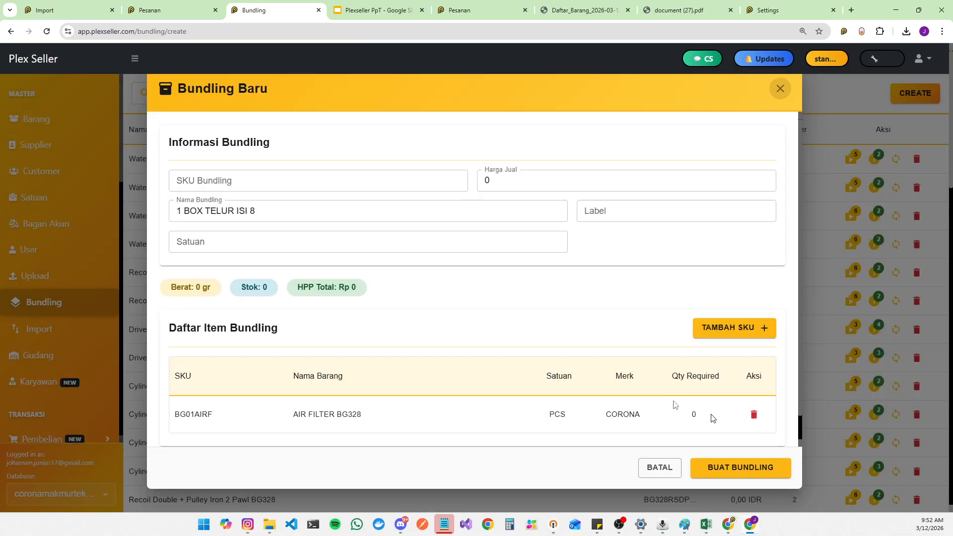
scroll(695, 372, down, 1)
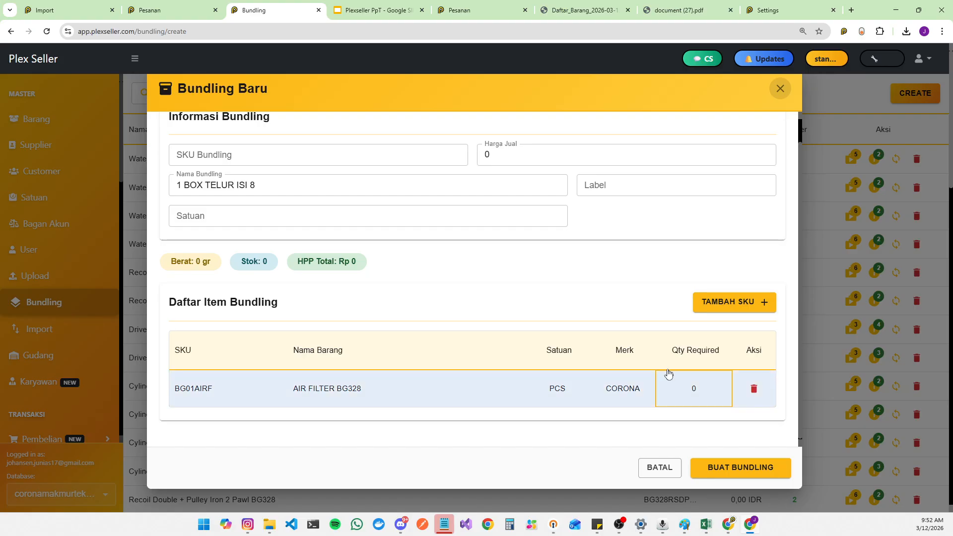
click(668, 377)
text(8)
key(Return)
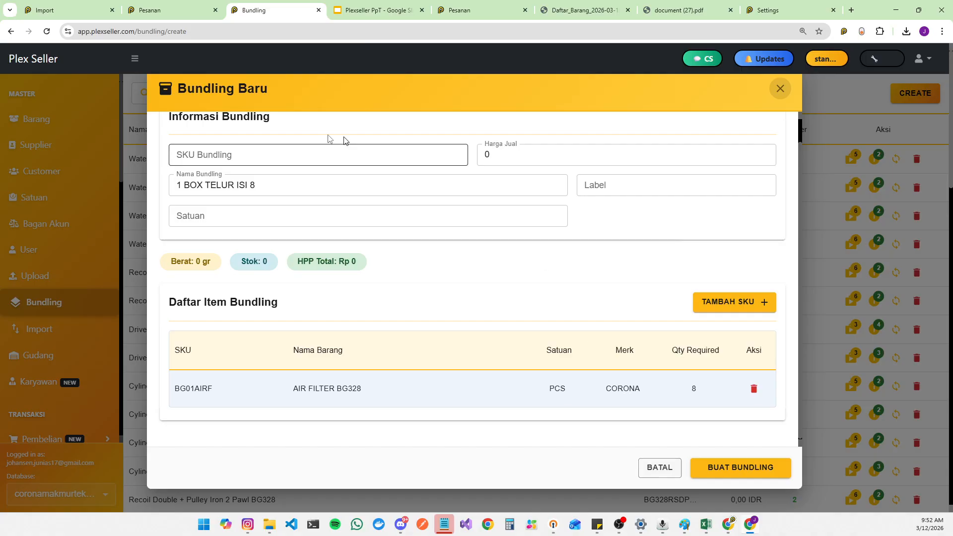
click(780, 88)
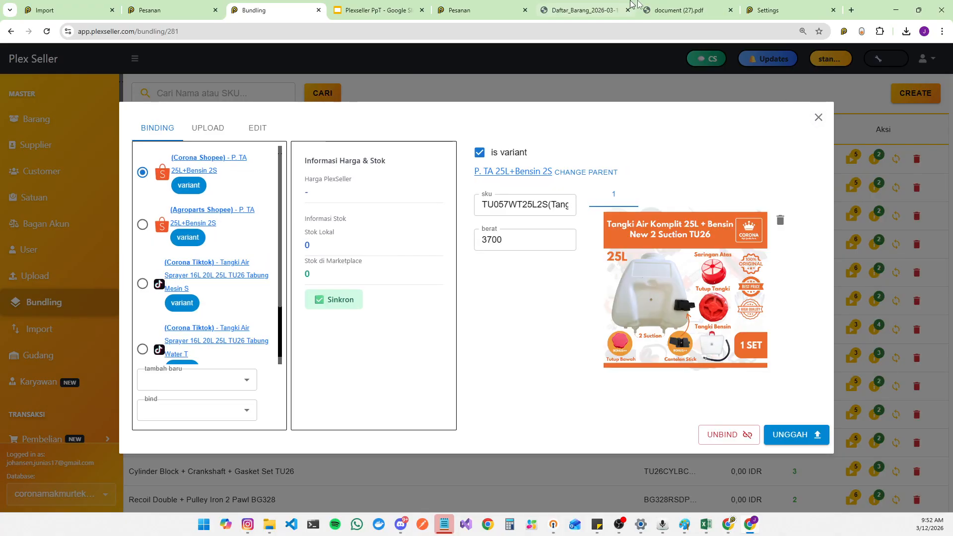
Step: Compare the bundling stock sync slide with the open bundle binding window
click(375, 10)
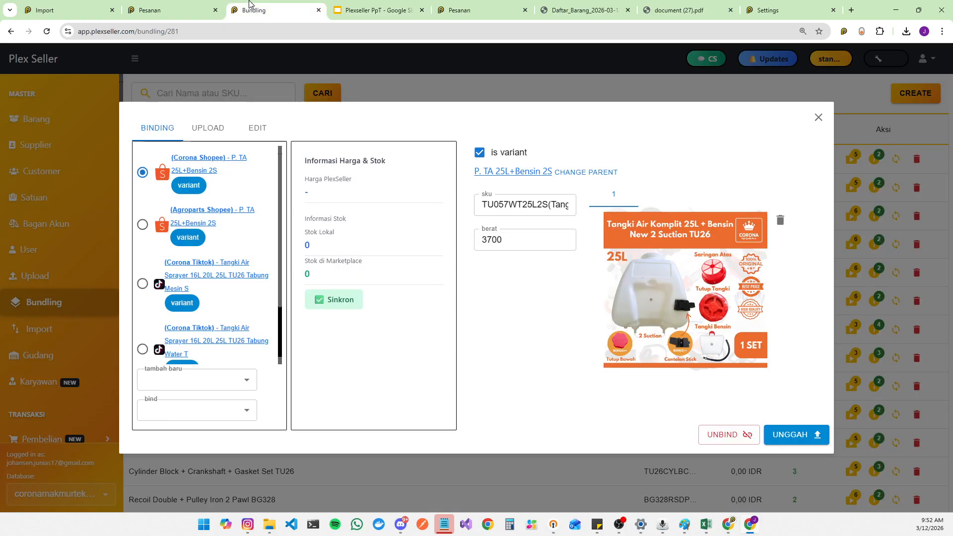
click(318, 6)
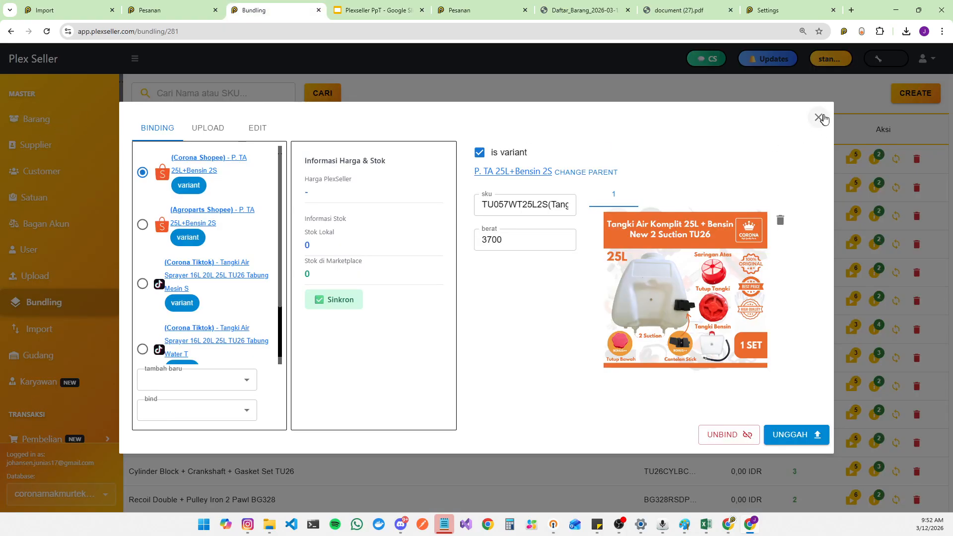
click(375, 10)
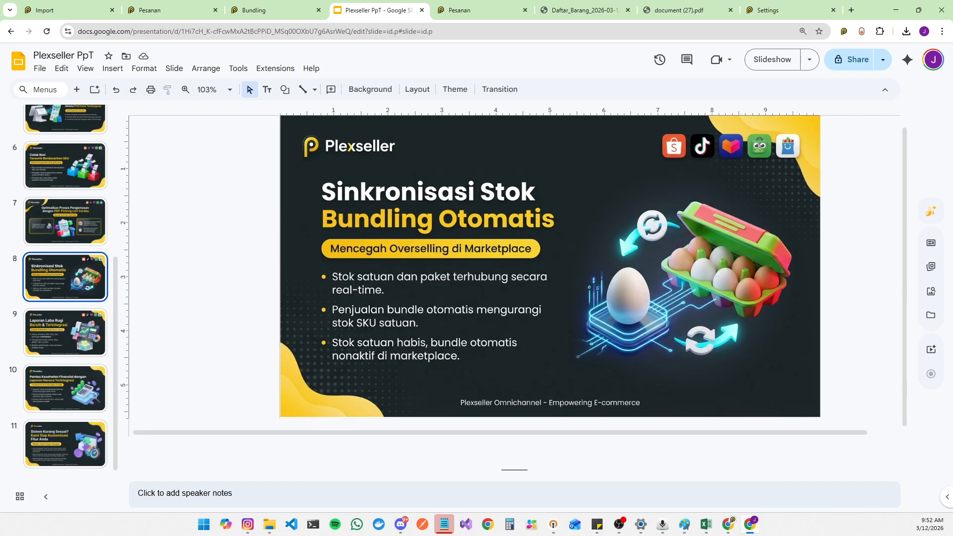
click(251, 4)
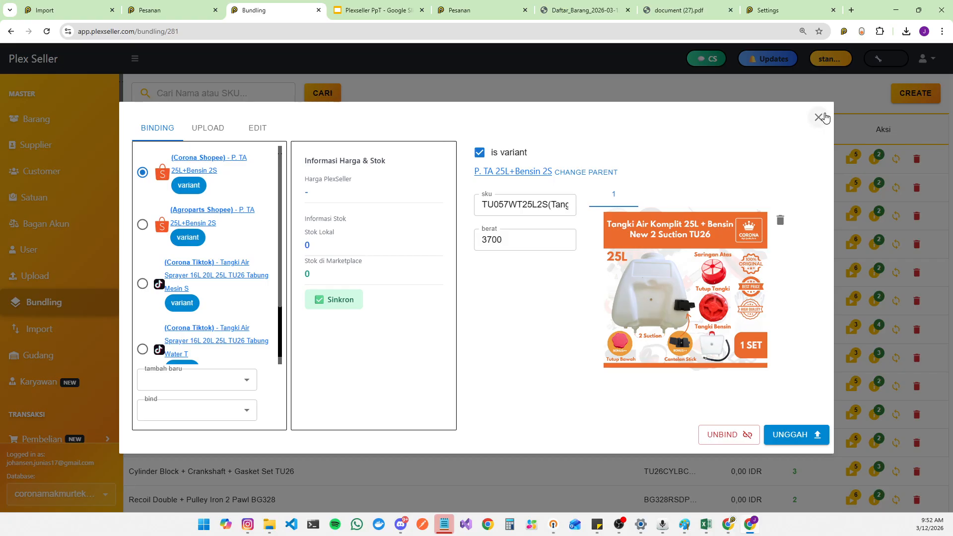
Step: Close the binding window and highlight Fuel Tank TU26 in the first bundle's name
click(824, 117)
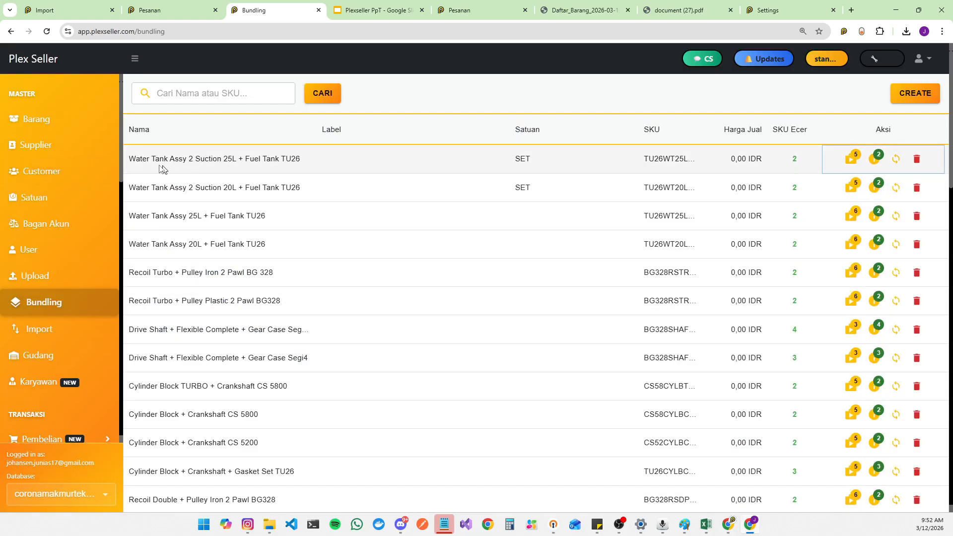
mouse_move(135, 160)
mouse_down()
mouse_move(242, 165)
mouse_move(232, 168)
mouse_move(244, 159)
mouse_move(123, 170)
mouse_up()
click(233, 161)
drag(243, 159, 318, 168)
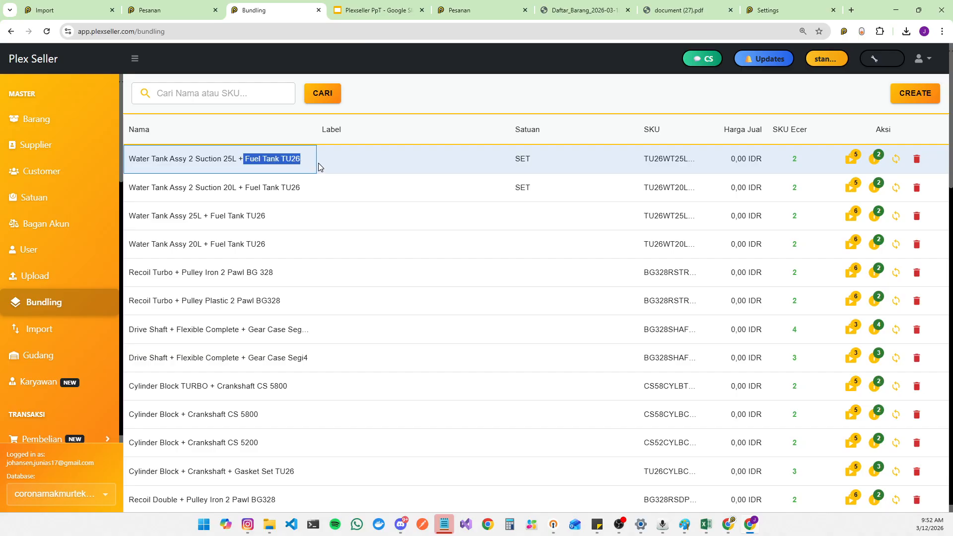
Step: Open the online listings binding for the Water Tank Assy 2 Suction 25L + Fuel Tank TU26 bundle, then close it
click(852, 162)
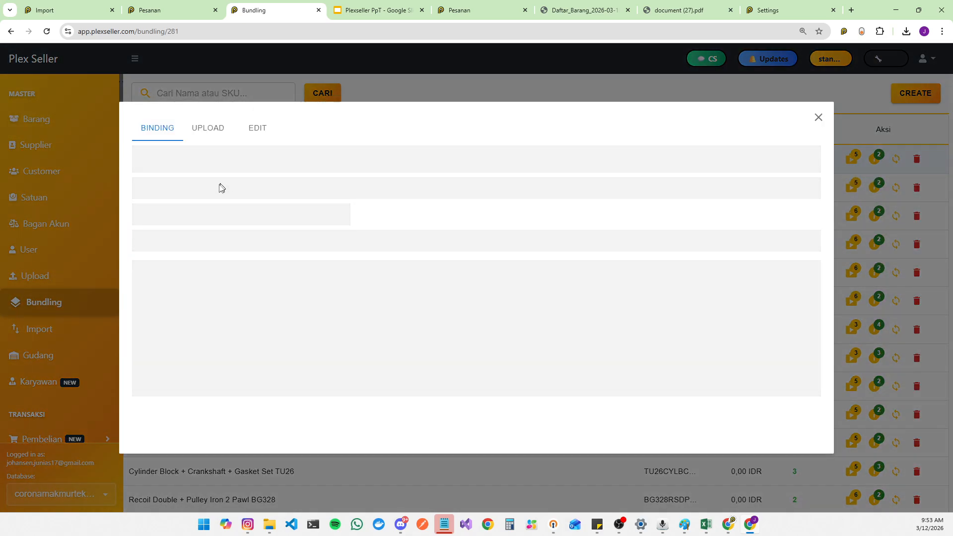
click(155, 191)
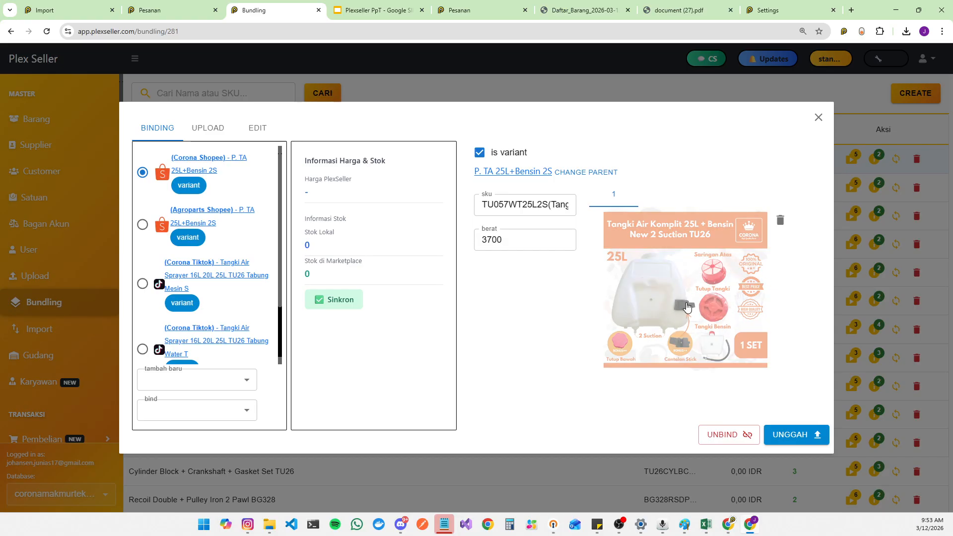
click(820, 117)
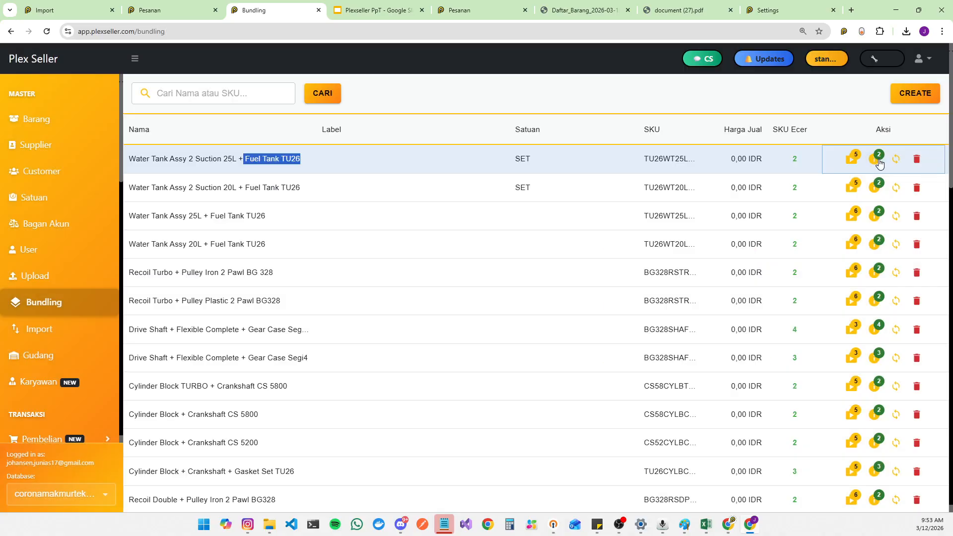
Step: Inspect the details and component items of the Water Tank Assy 2 Suction 25L + Fuel Tank TU26 bundle, then close them
click(876, 158)
scroll(457, 381, down, 1)
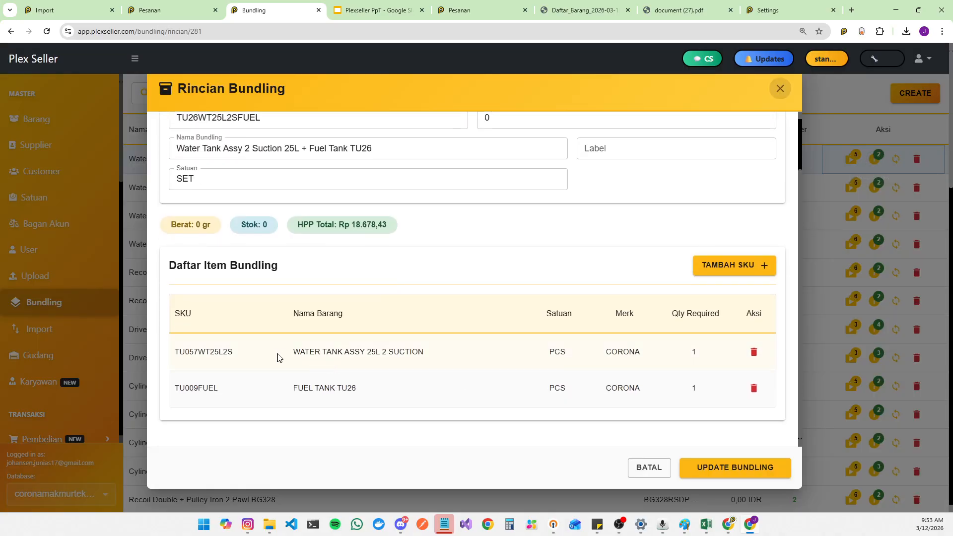
drag(288, 354, 351, 387)
drag(291, 393, 387, 392)
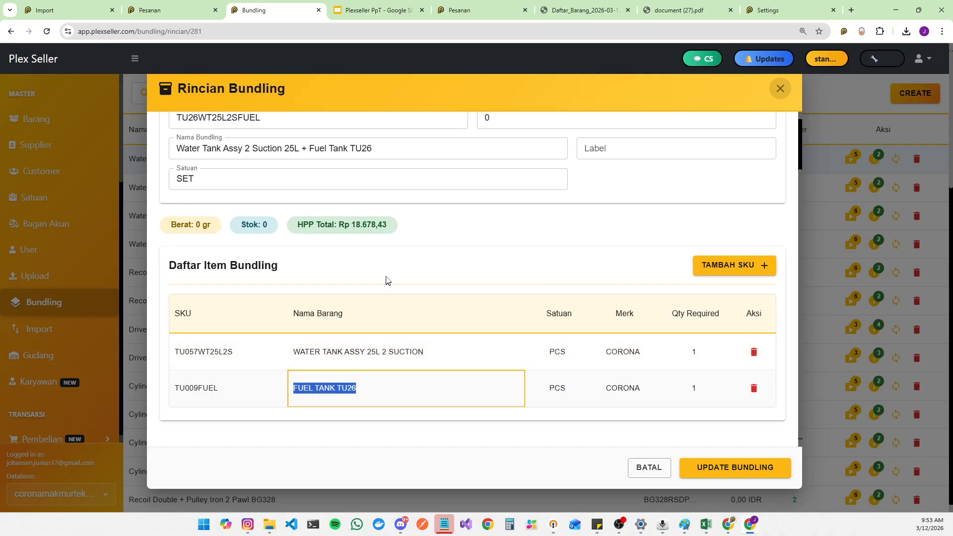
drag(288, 354, 428, 358)
drag(294, 395, 394, 378)
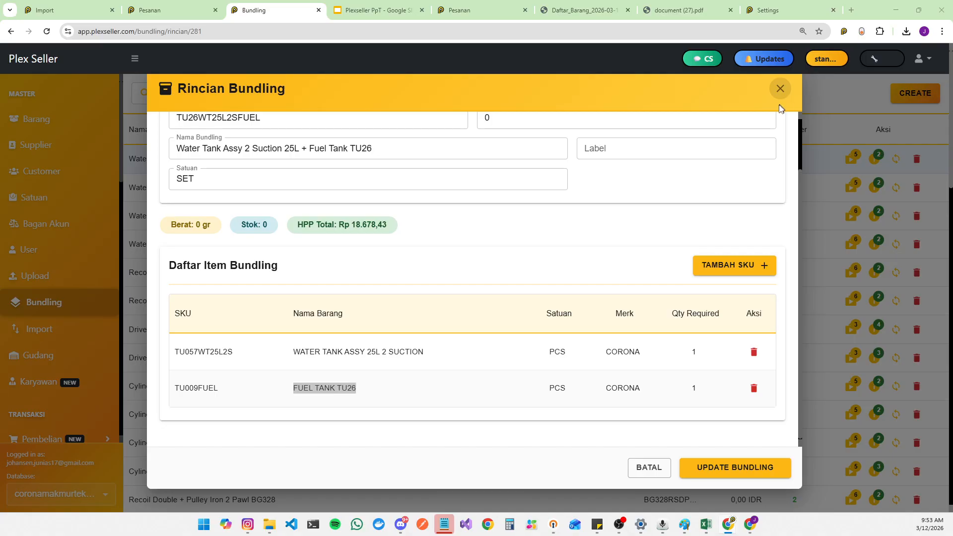
click(780, 90)
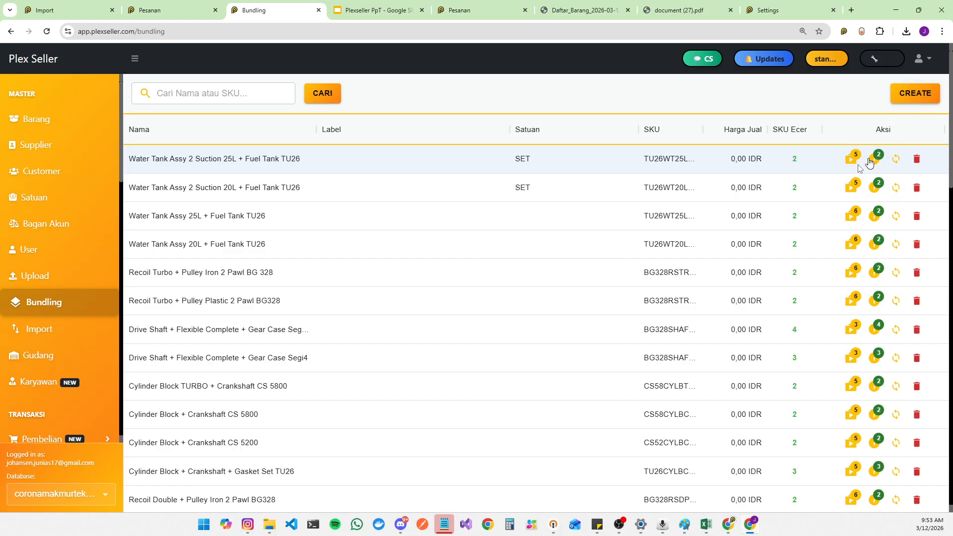
Step: Open the bundle's Upload Product form and review the selected marketplaces list
click(847, 157)
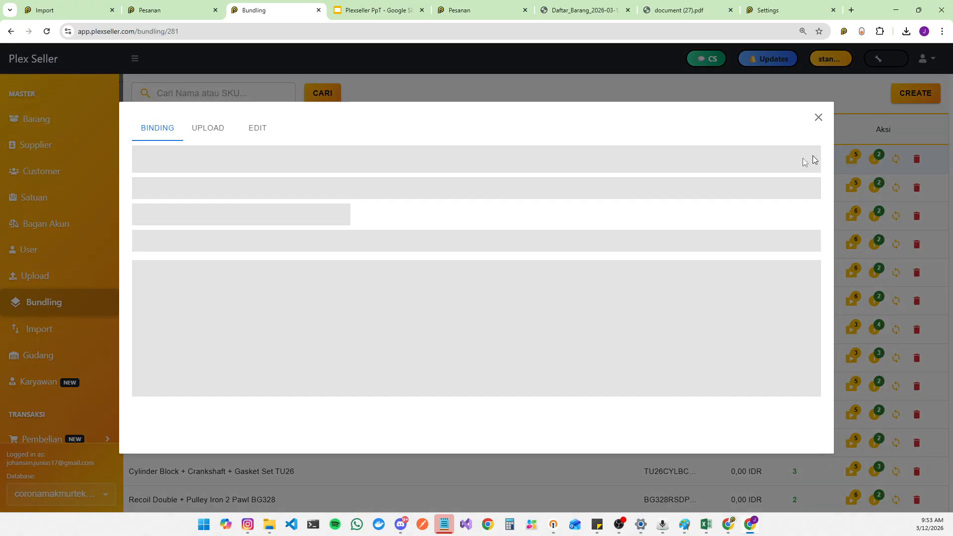
click(209, 135)
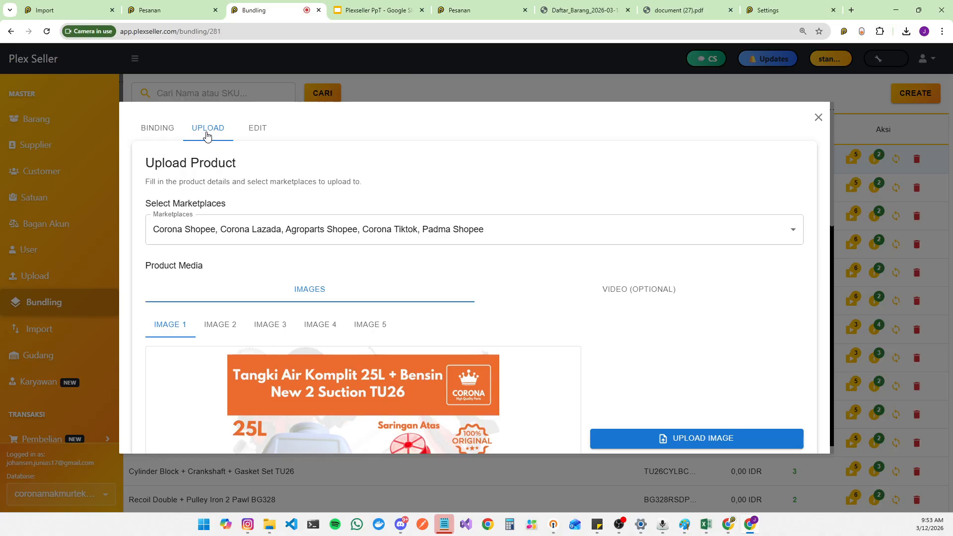
click(538, 242)
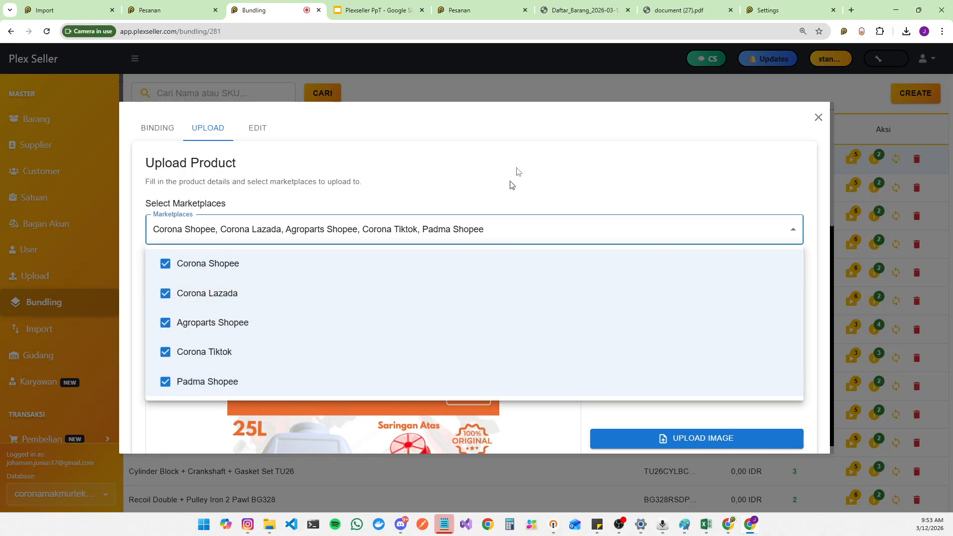
click(485, 240)
Step: Review the bundle's upload form: product images, product information, description and category selection
scroll(482, 278, down, 3)
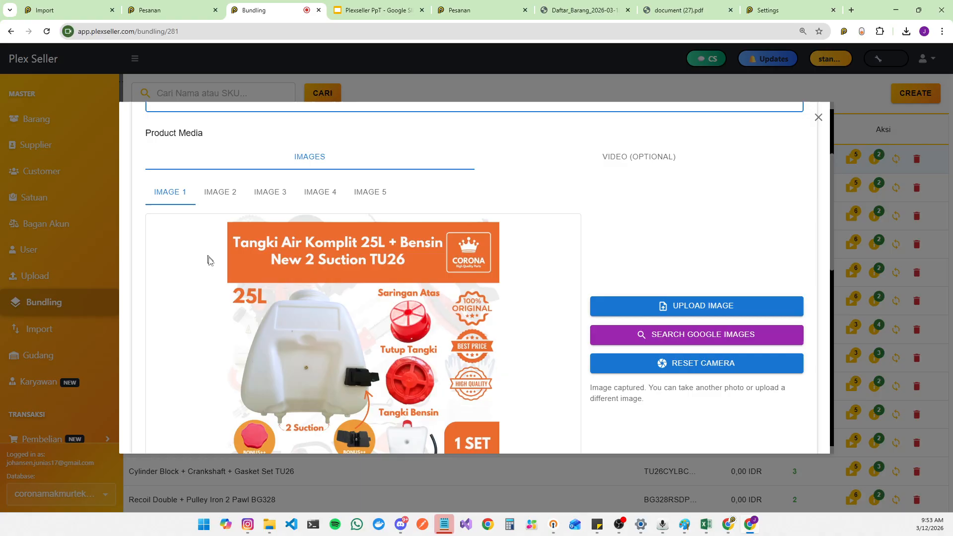
scroll(255, 287, down, 3)
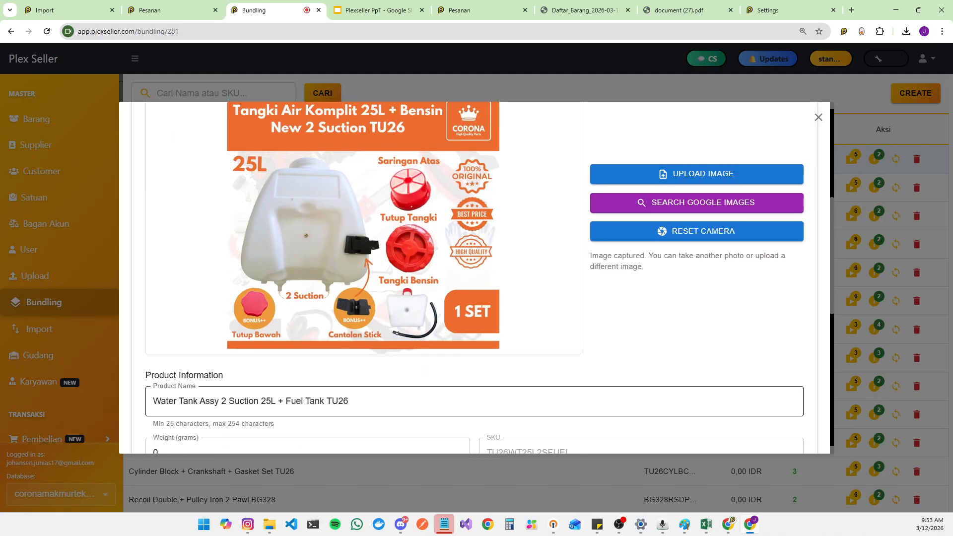
scroll(351, 295, down, 3)
key(Tab)
key(Tab)
scroll(214, 319, down, 5)
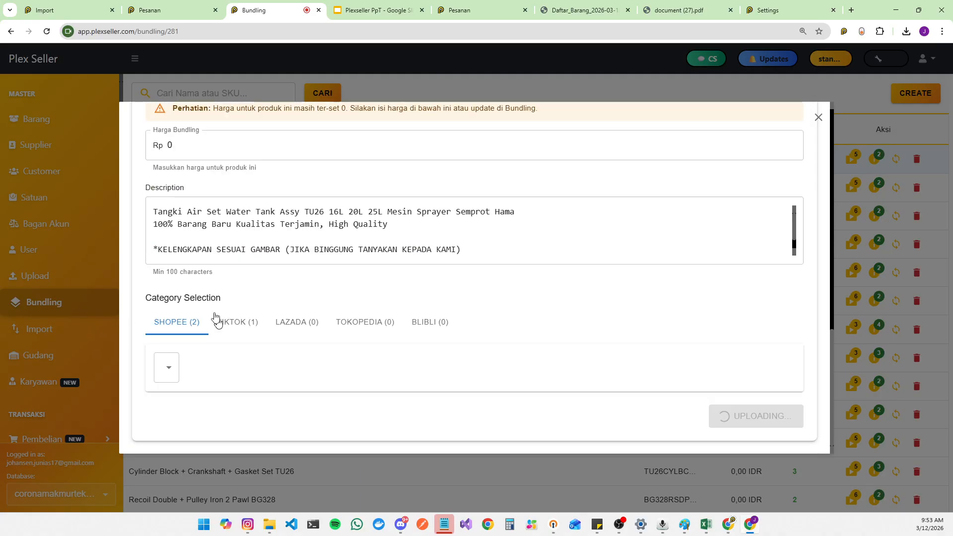
drag(397, 226, 168, 188)
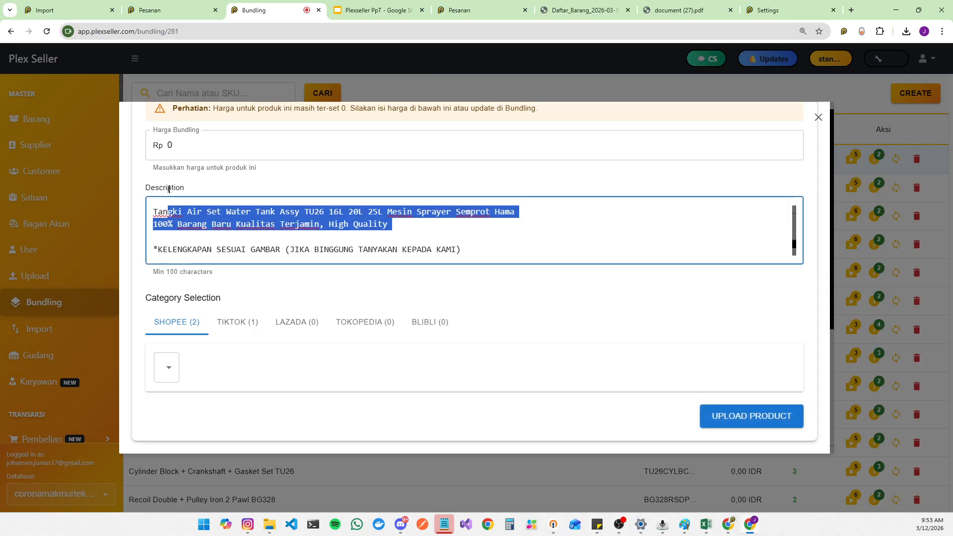
click(174, 366)
click(362, 382)
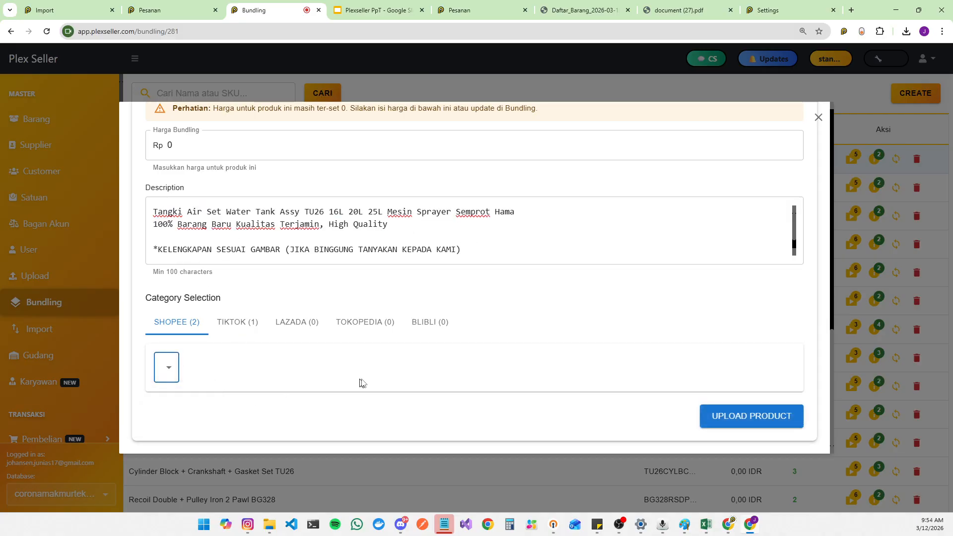
scroll(367, 323, up, 10)
scroll(373, 257, down, 8)
scroll(685, 319, up, 8)
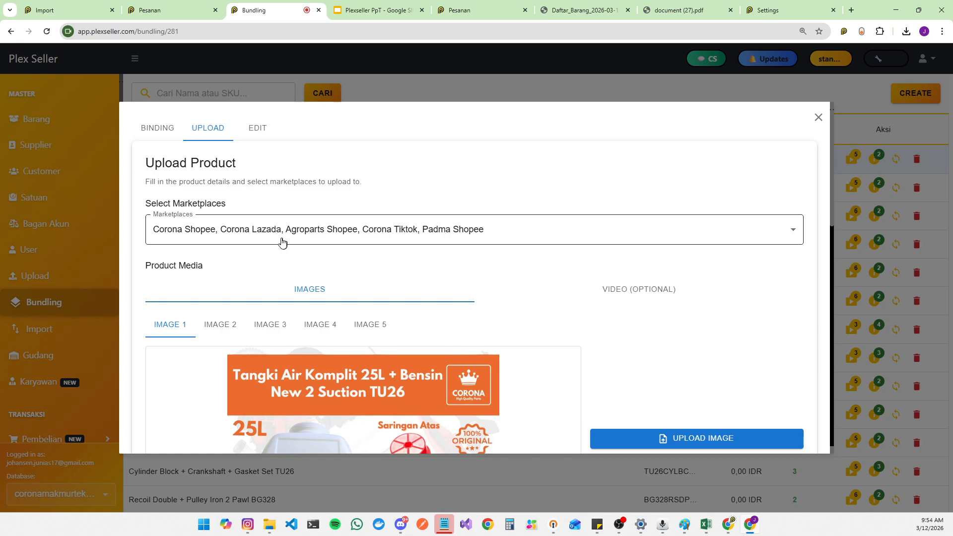
Step: Bind the bundle to the Throttle Lever Racing TU26 marketplace listing from the product list and acknowledge the result
click(146, 130)
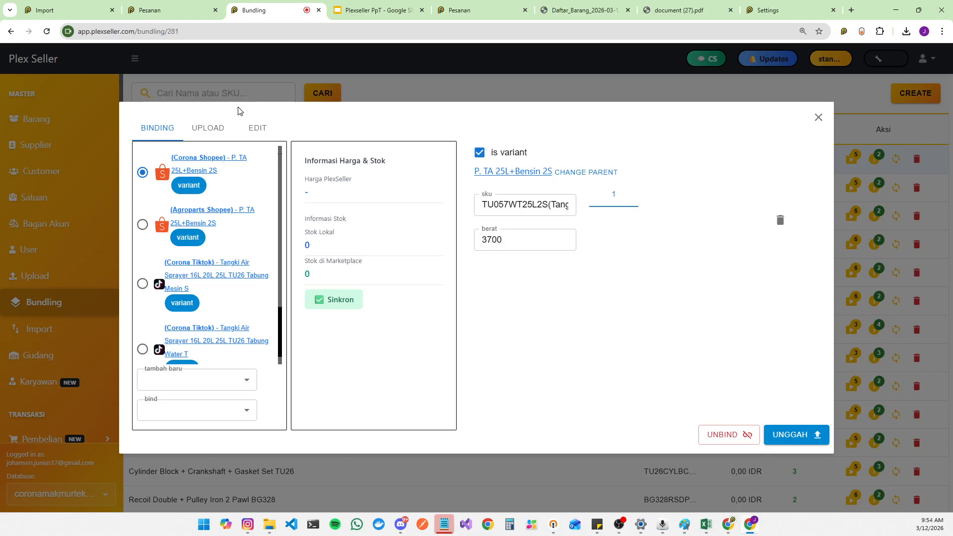
click(213, 130)
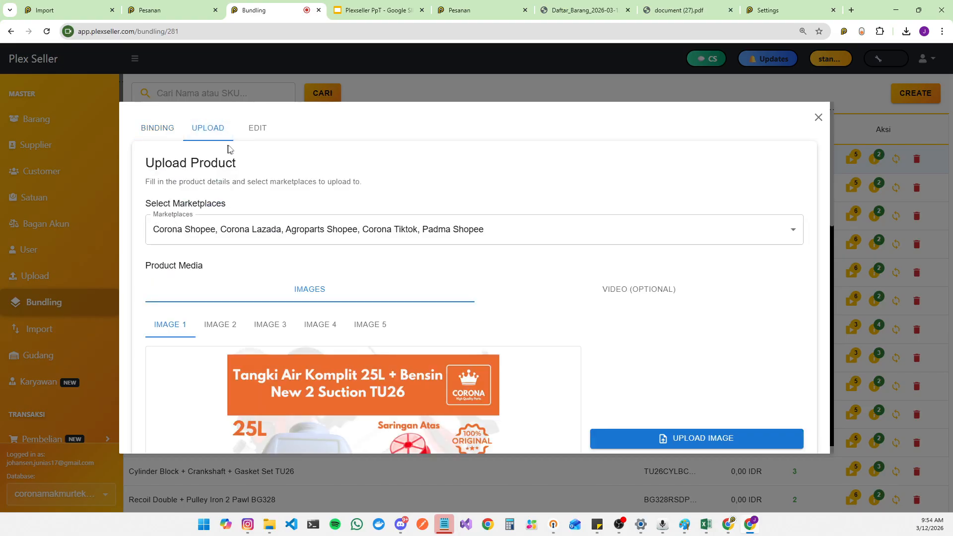
click(139, 133)
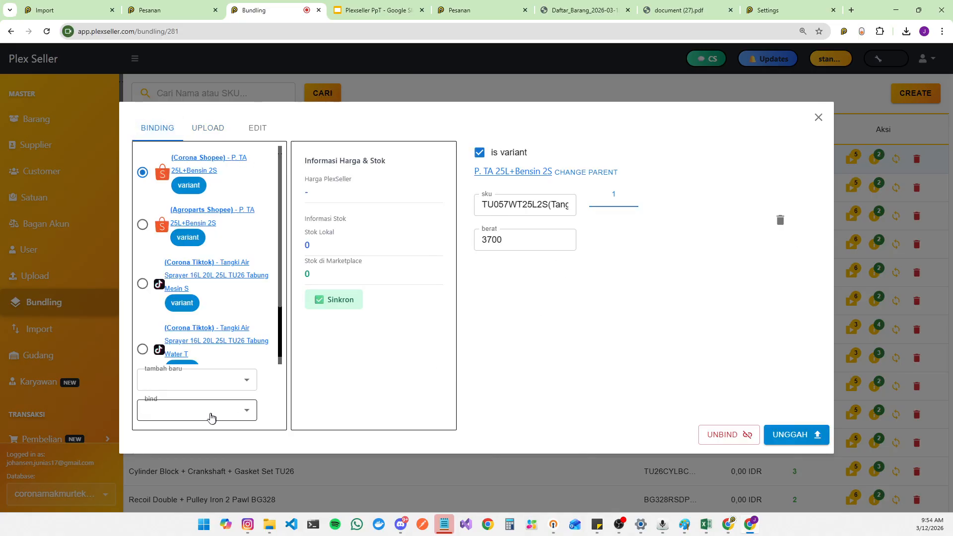
click(191, 417)
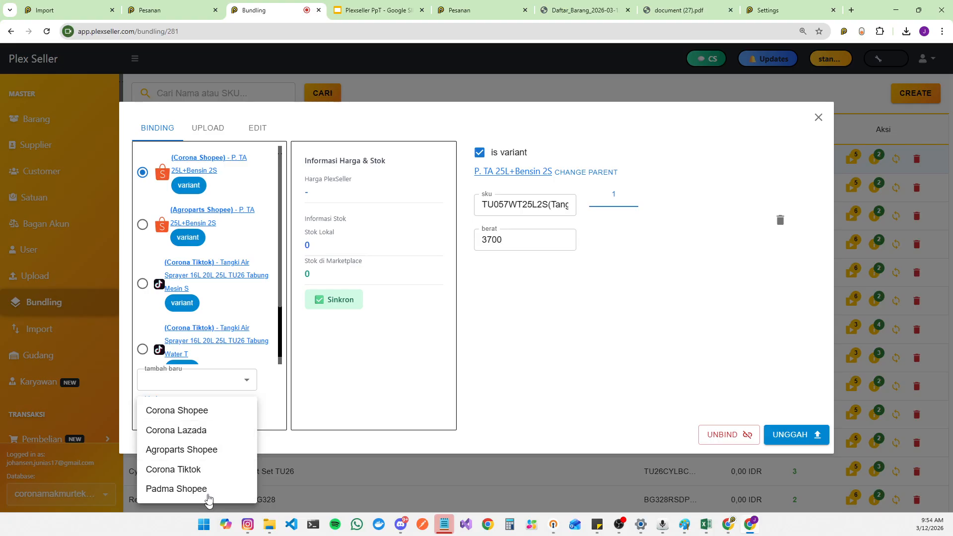
click(212, 452)
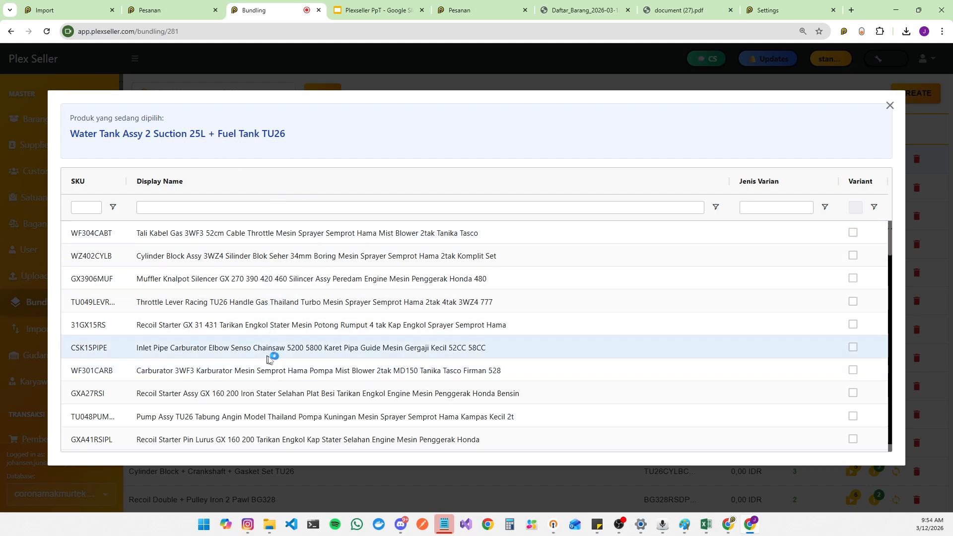
click(493, 312)
scroll(166, 277, down, 3)
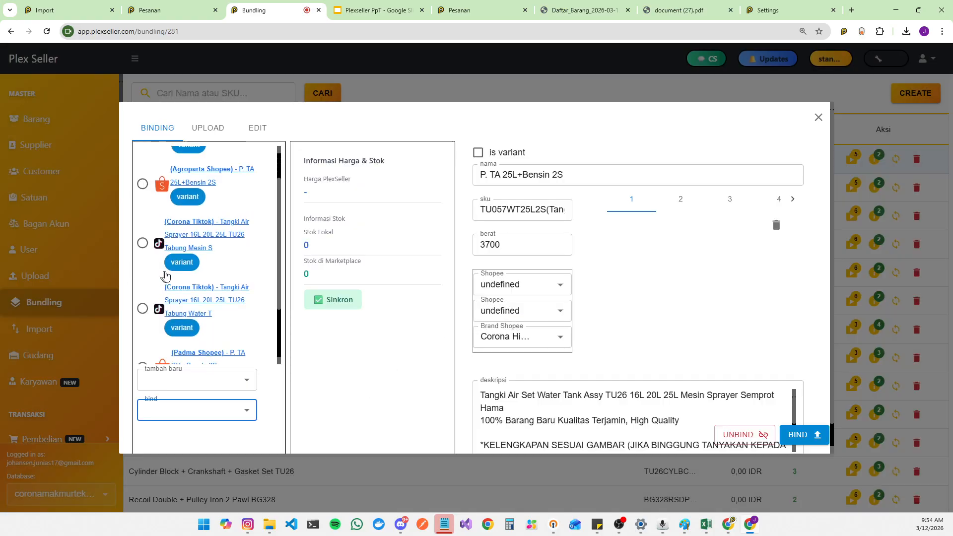
click(815, 439)
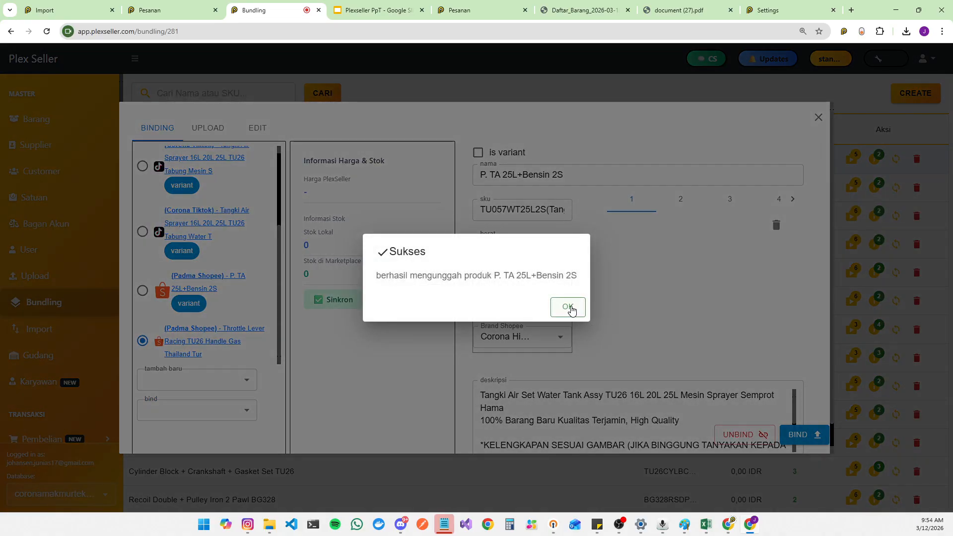
click(569, 307)
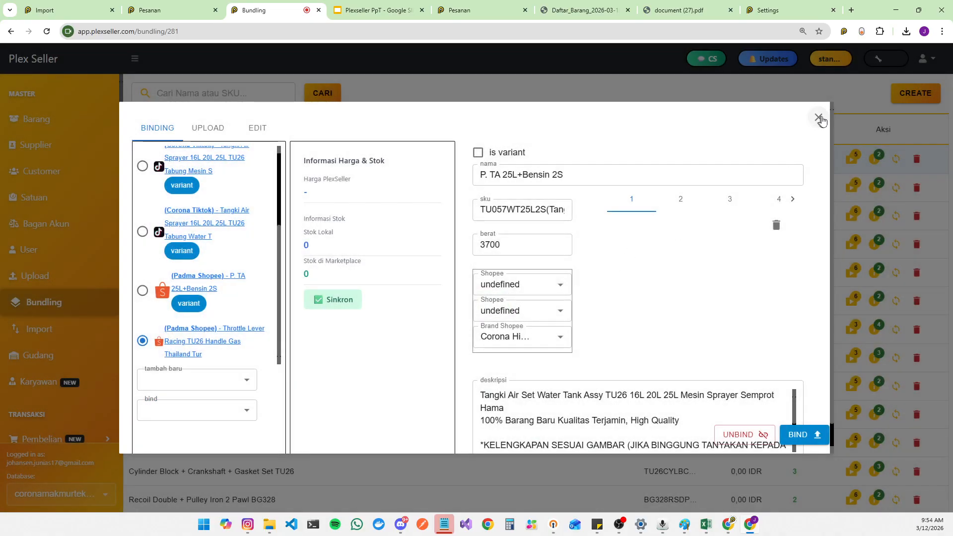
Step: Reopen the bundle's online listings, unbind the Padma Shopee Throttle Lever Racing TU26 listing, and close the window
click(835, 142)
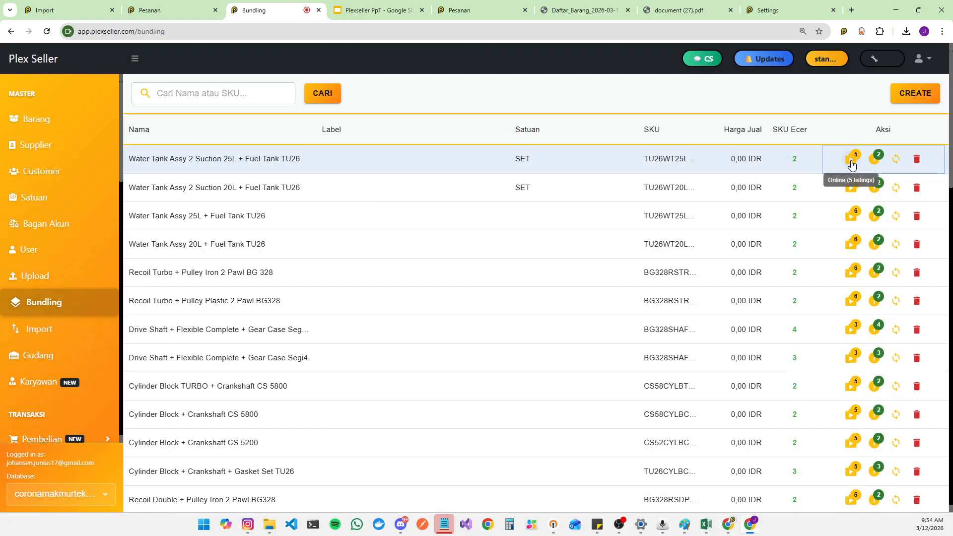
click(851, 164)
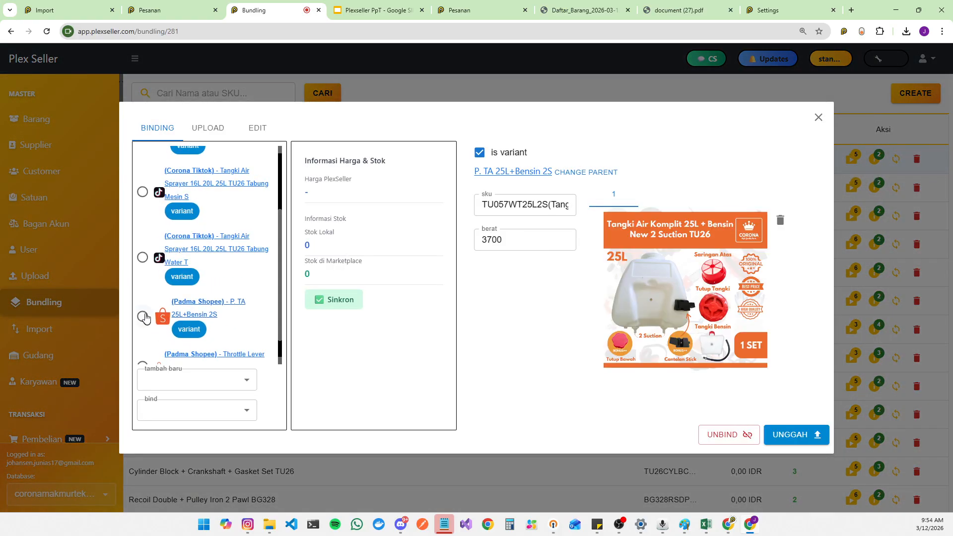
scroll(145, 318, down, 1)
click(149, 344)
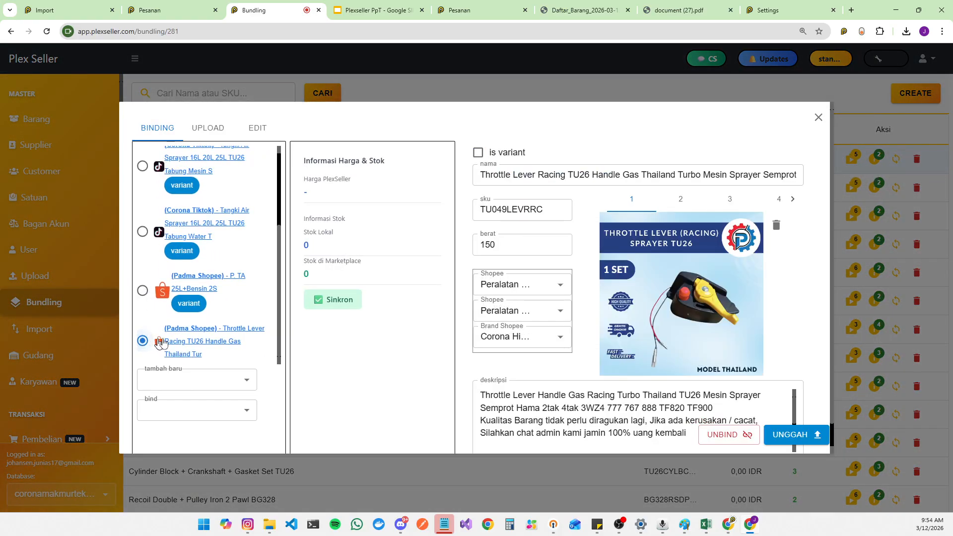
click(746, 436)
click(563, 96)
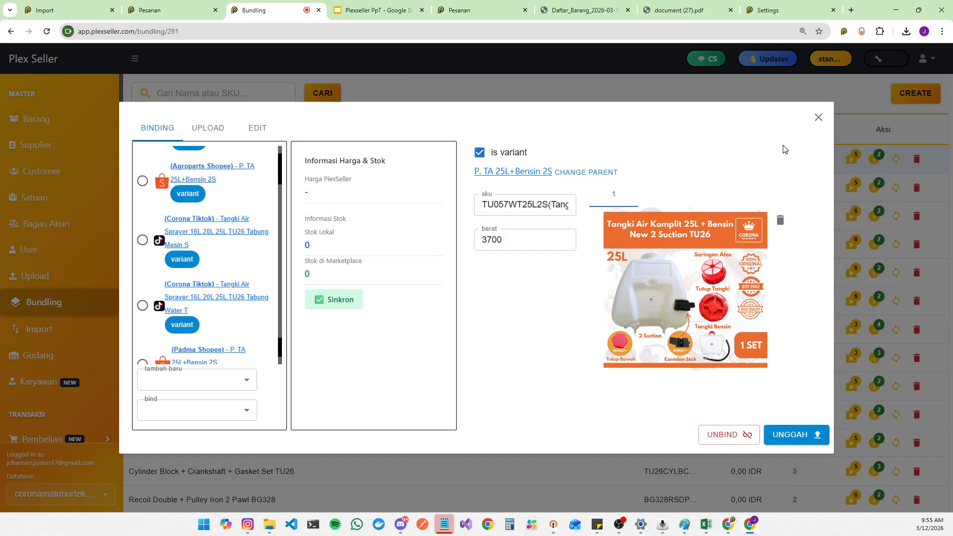
click(817, 118)
Step: Open the online settings and enable sync price
scroll(44, 251, down, 10)
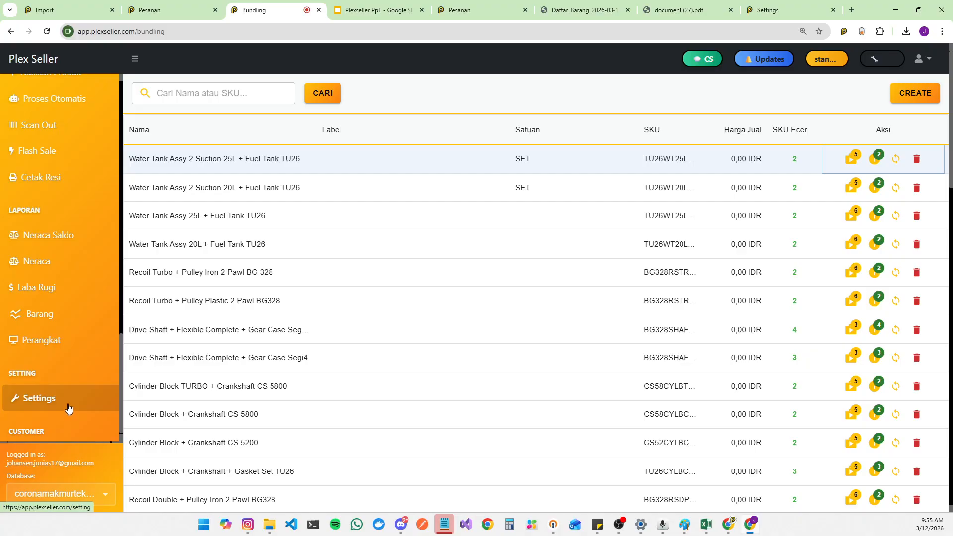
click(68, 408)
click(462, 128)
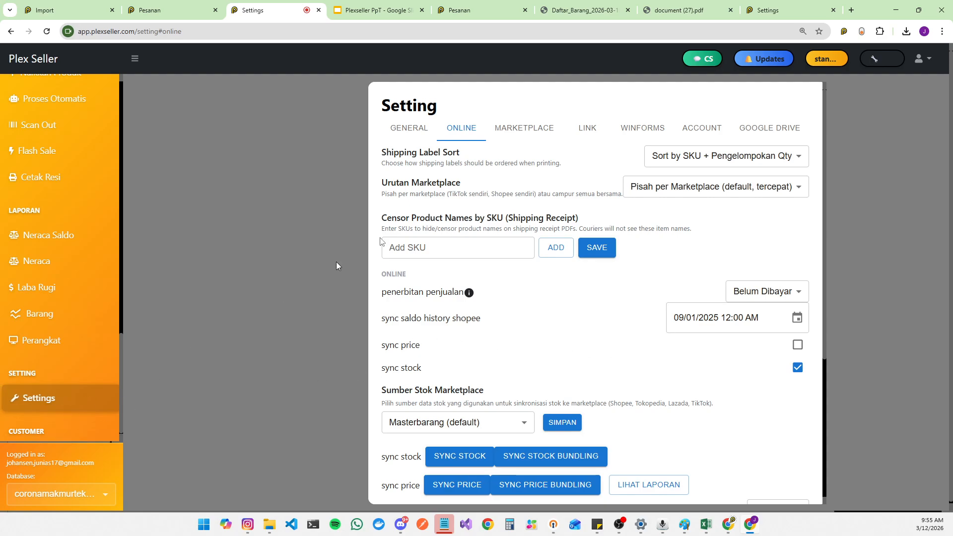
drag(377, 350, 431, 348)
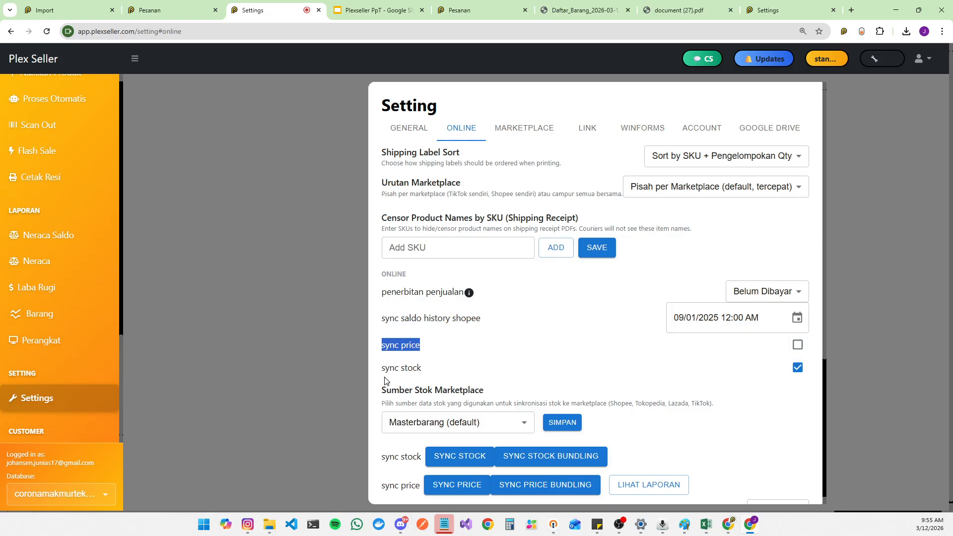
scroll(456, 370, down, 4)
scroll(635, 411, up, 4)
scroll(653, 344, down, 3)
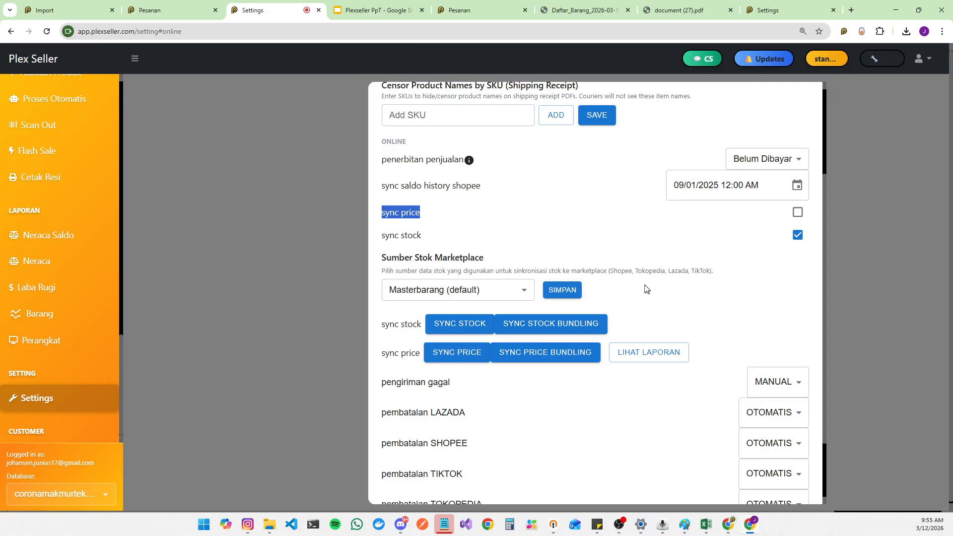
click(798, 212)
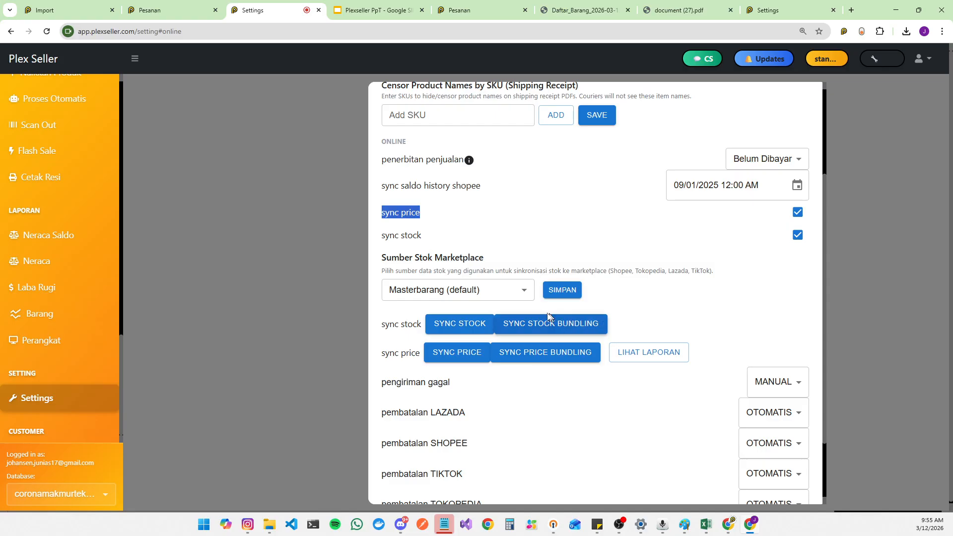
Step: Switch to the marketplace settings and enable Marketplace-Specific Pricing
scroll(690, 280, down, 2)
scroll(684, 277, up, 5)
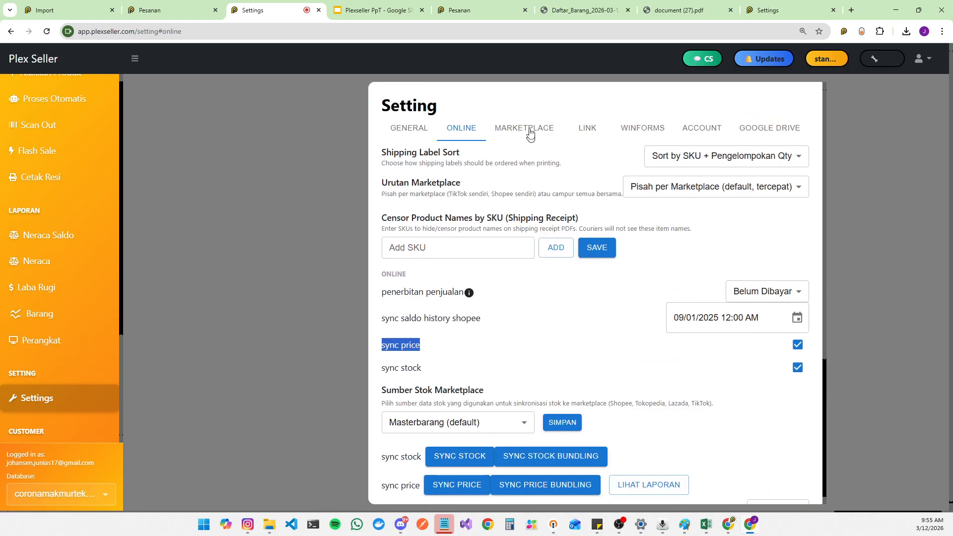
click(526, 128)
scroll(595, 276, down, 3)
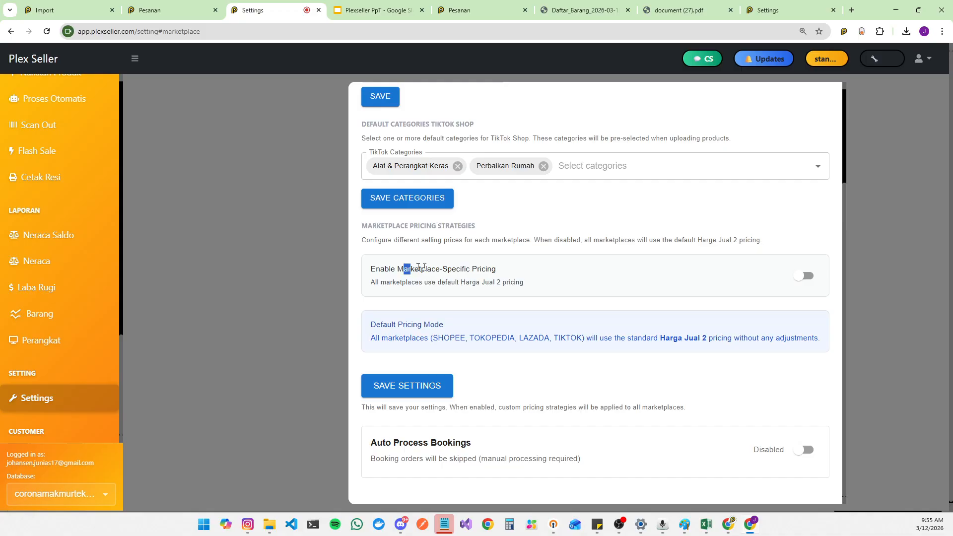
drag(418, 268, 500, 273)
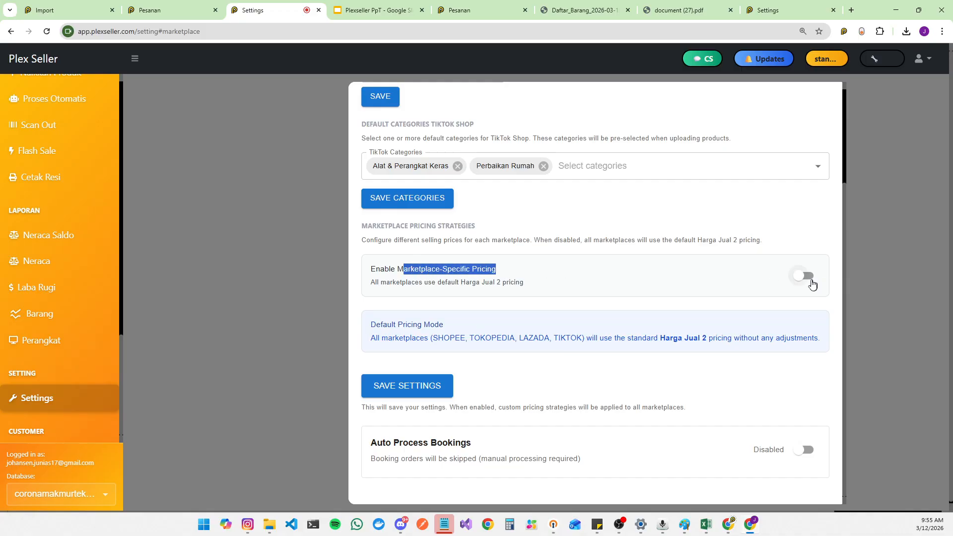
click(809, 282)
Step: Examine the marketplace percentage fee fields and the base price source options
scroll(596, 315, down, 3)
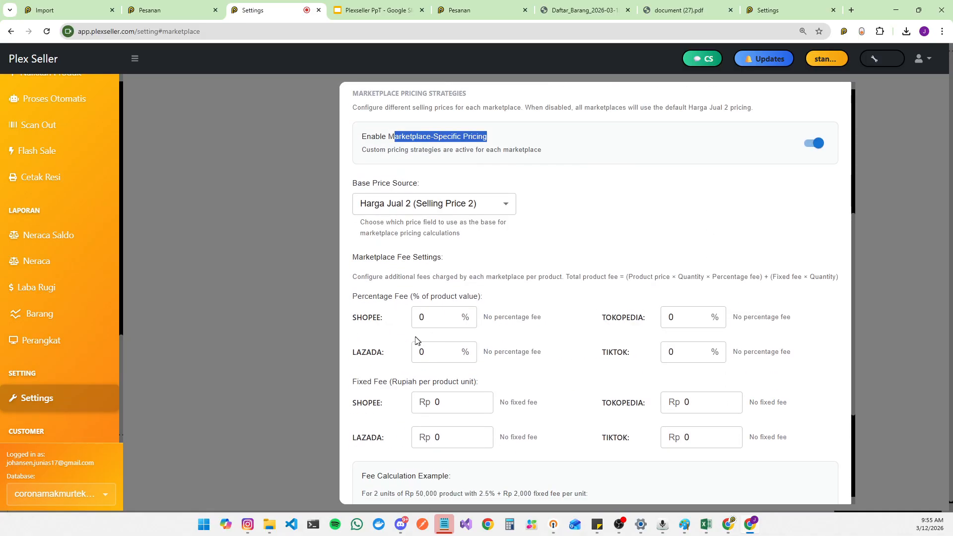
click(422, 317)
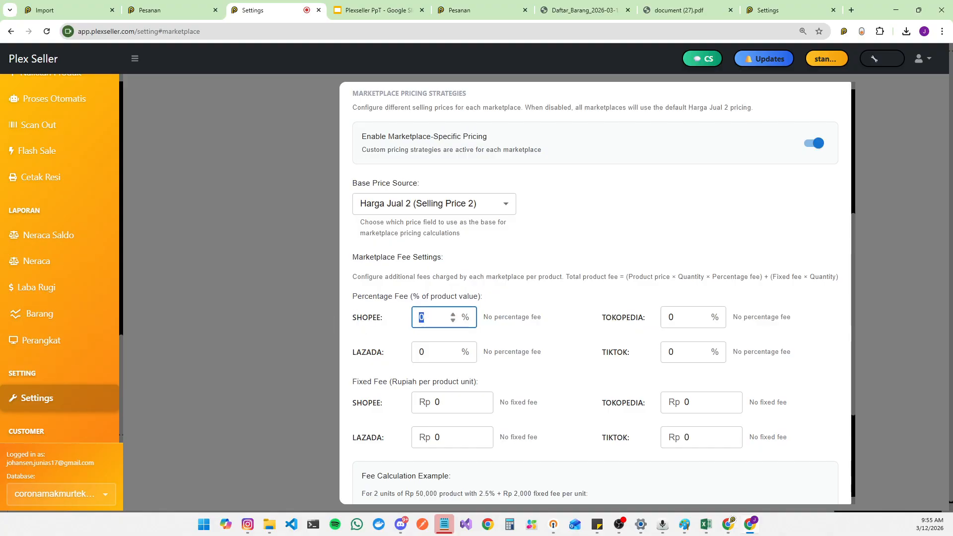
click(685, 352)
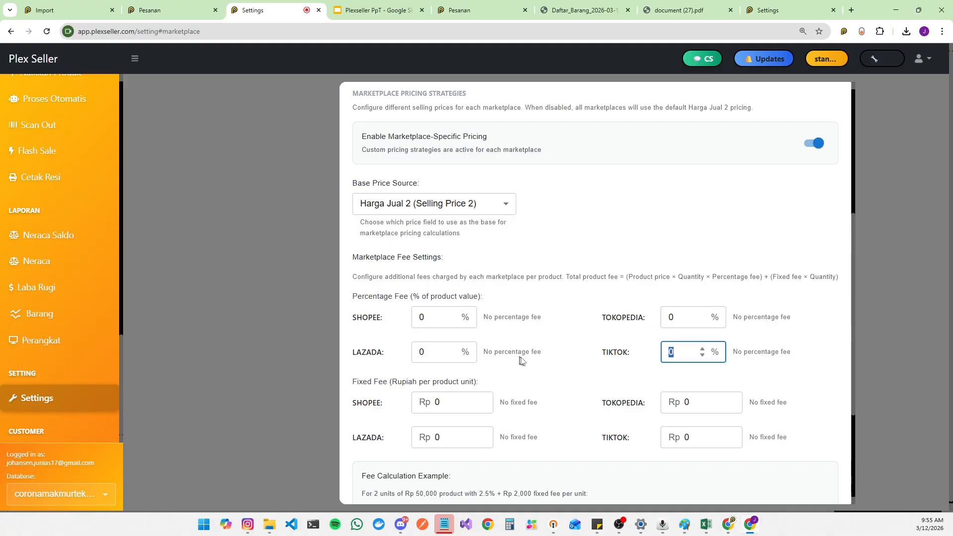
click(422, 352)
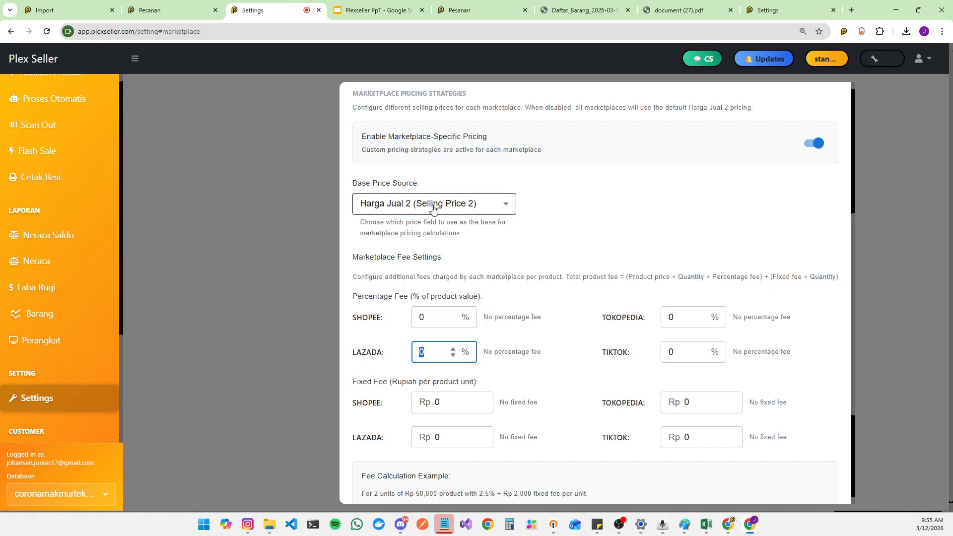
click(392, 208)
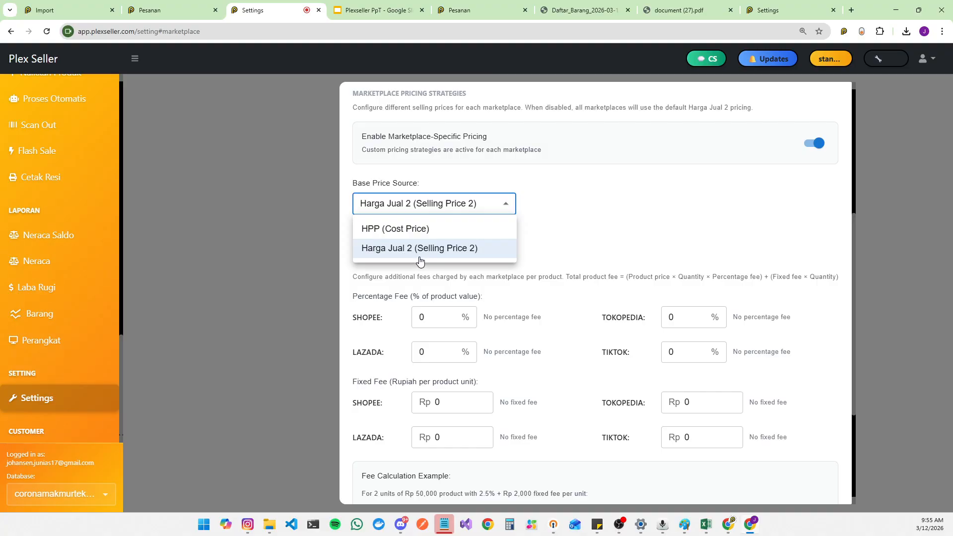
click(437, 288)
click(453, 205)
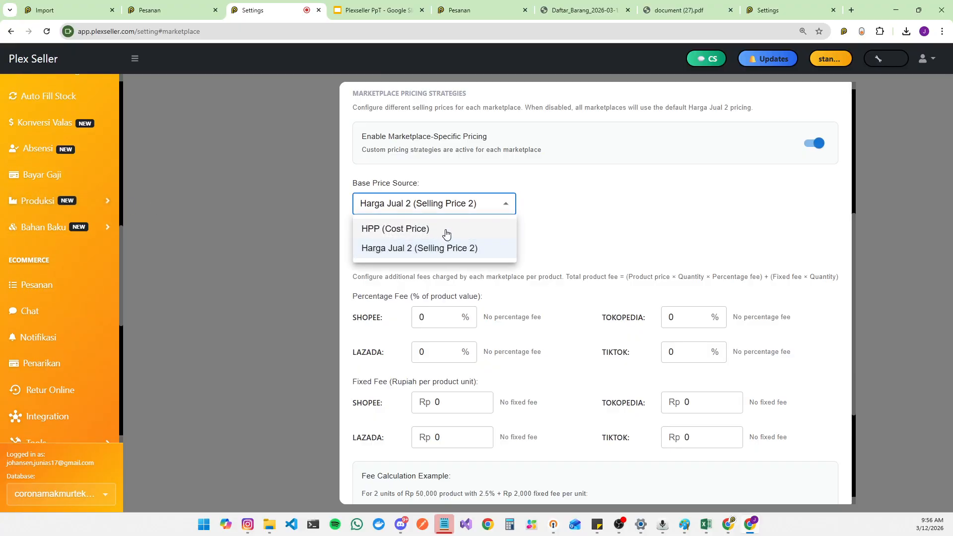
click(617, 228)
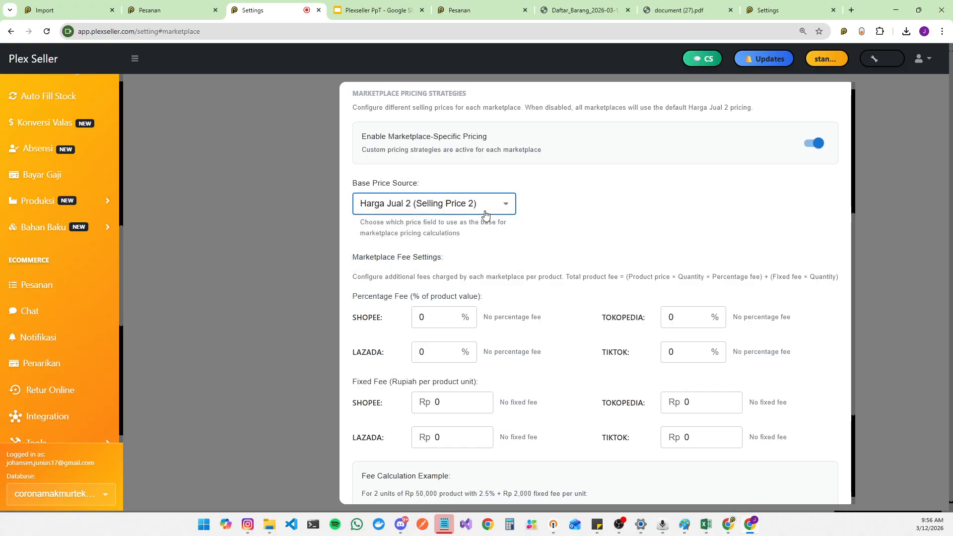
scroll(19, 149, up, 10)
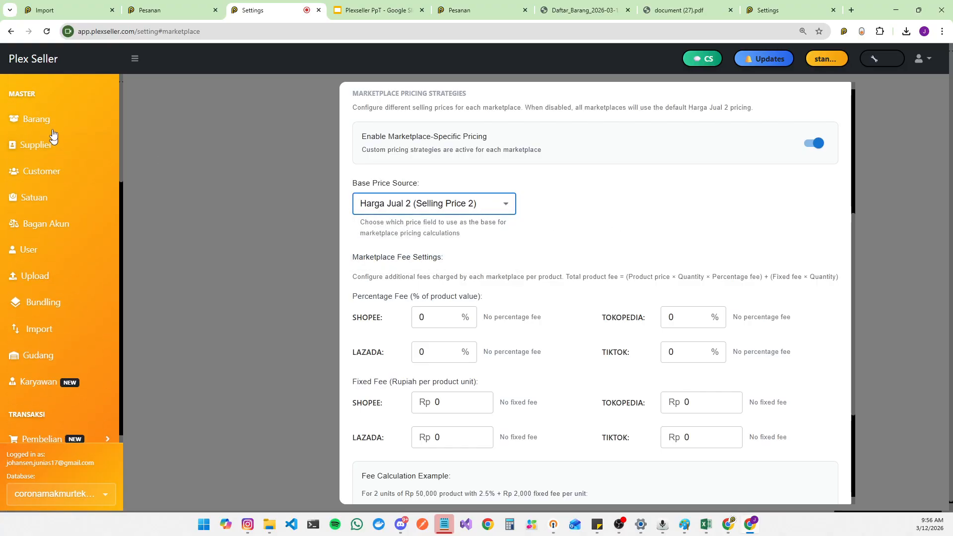
Step: Open the Barang item list in a new tab and switch to it
middle_click(63, 120)
key(ctrl+Tab)
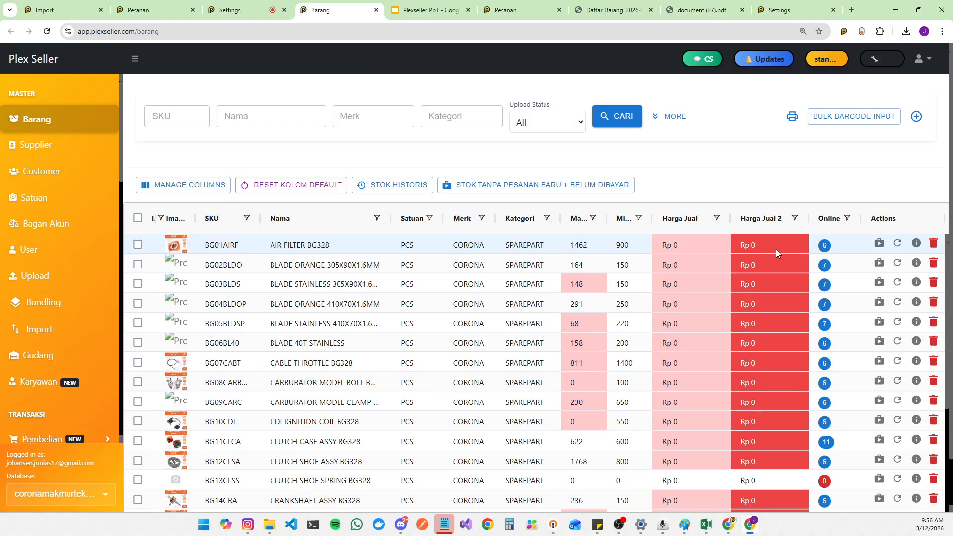
Step: Open the Import page and switch the database to another store account
scroll(74, 223, down, 3)
click(94, 206)
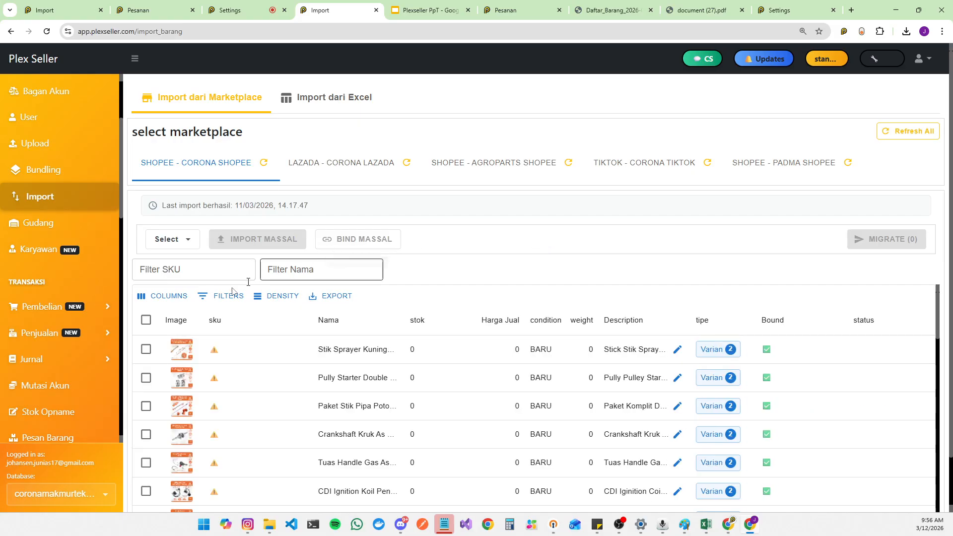
click(82, 496)
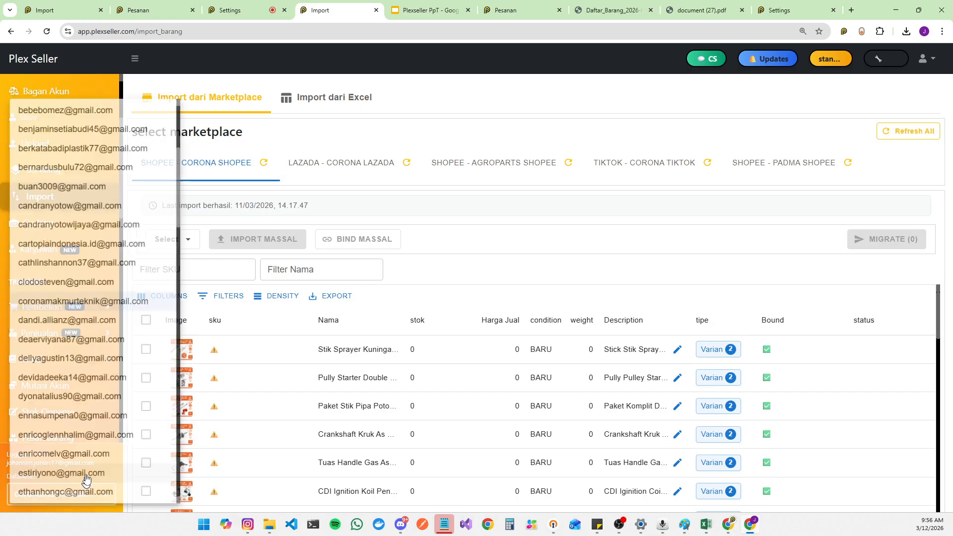
click(739, 276)
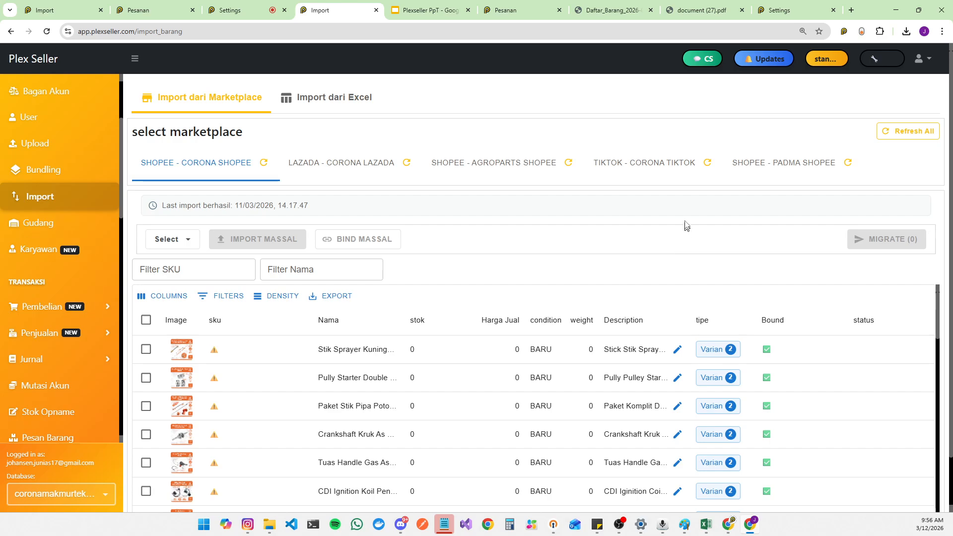
click(63, 493)
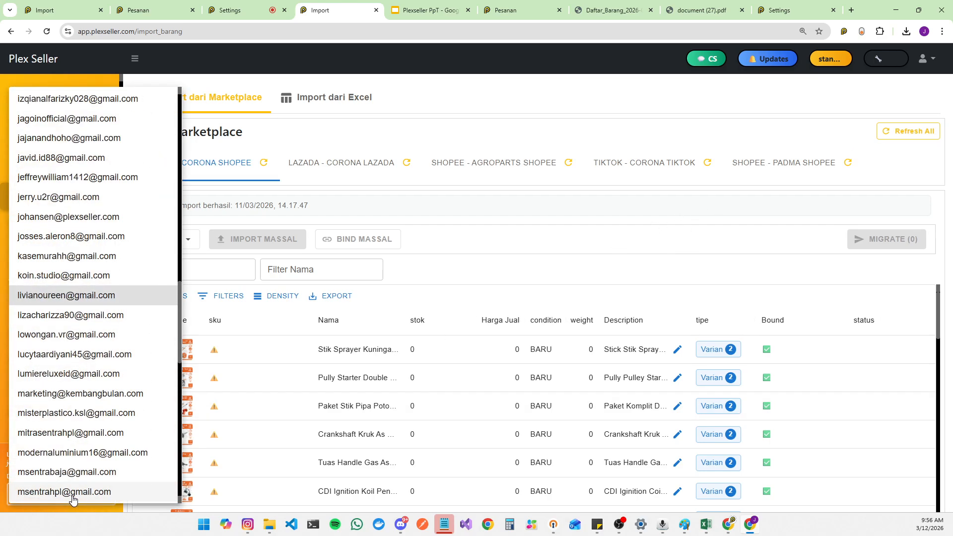
click(66, 316)
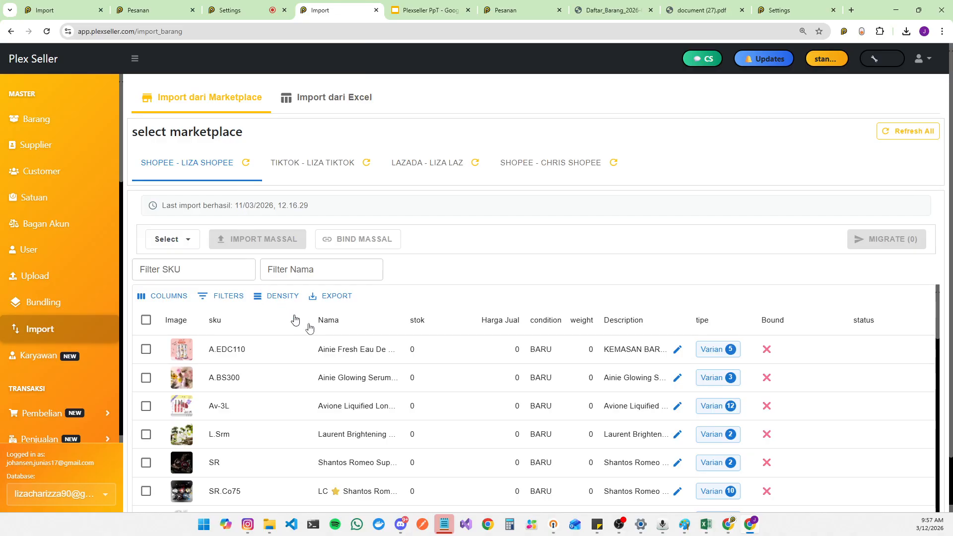
Step: Browse the Shopee - Liza Shopee import list and open the first product's variants
scroll(546, 361, down, 3)
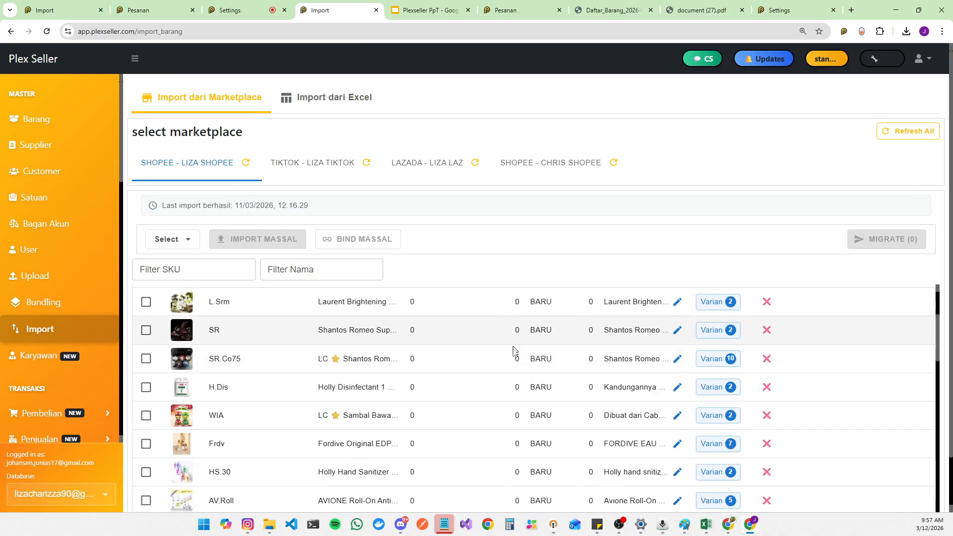
scroll(516, 431, down, 3)
scroll(516, 438, up, 4)
scroll(516, 436, up, 3)
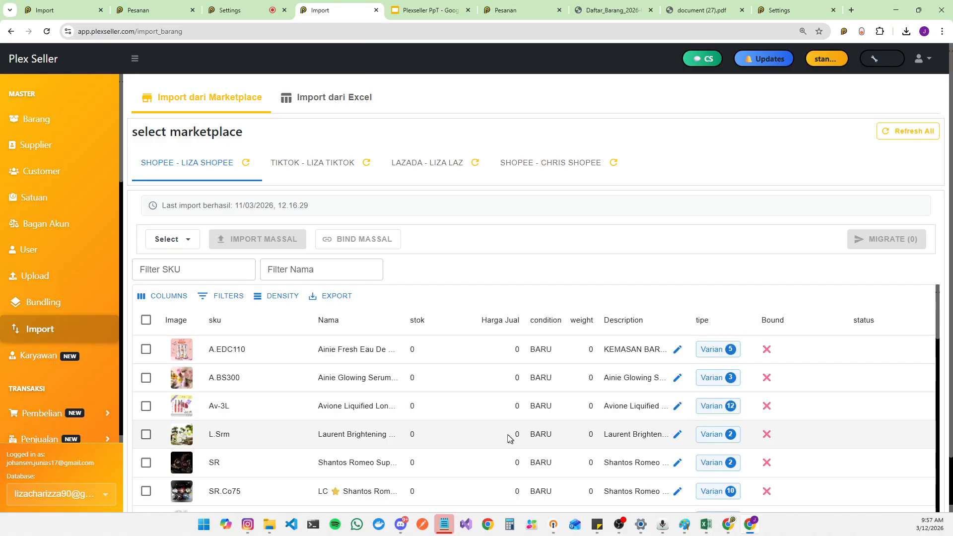
click(726, 354)
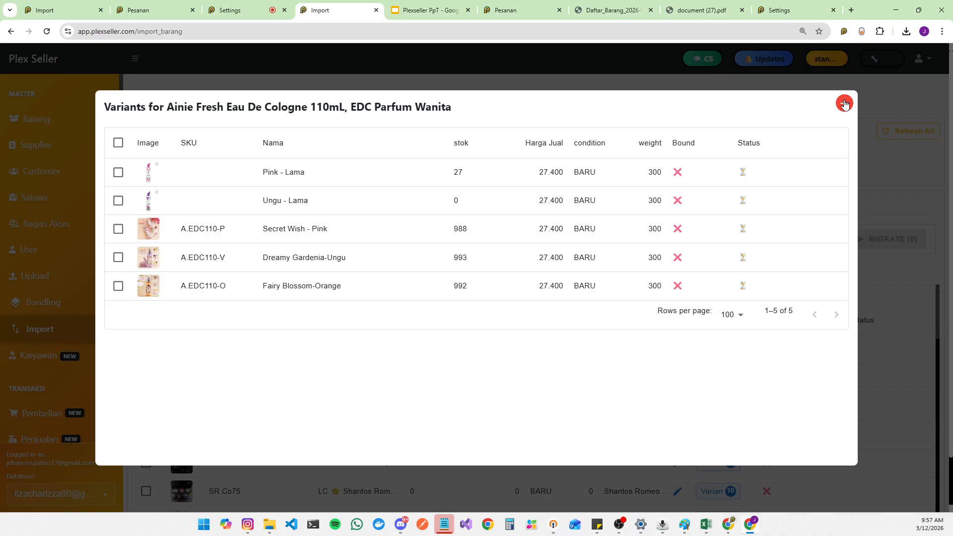
click(845, 106)
Step: Inspect the stock values of each variant of Ainie Fresh Eau De Cologne 110mL
double_click(416, 353)
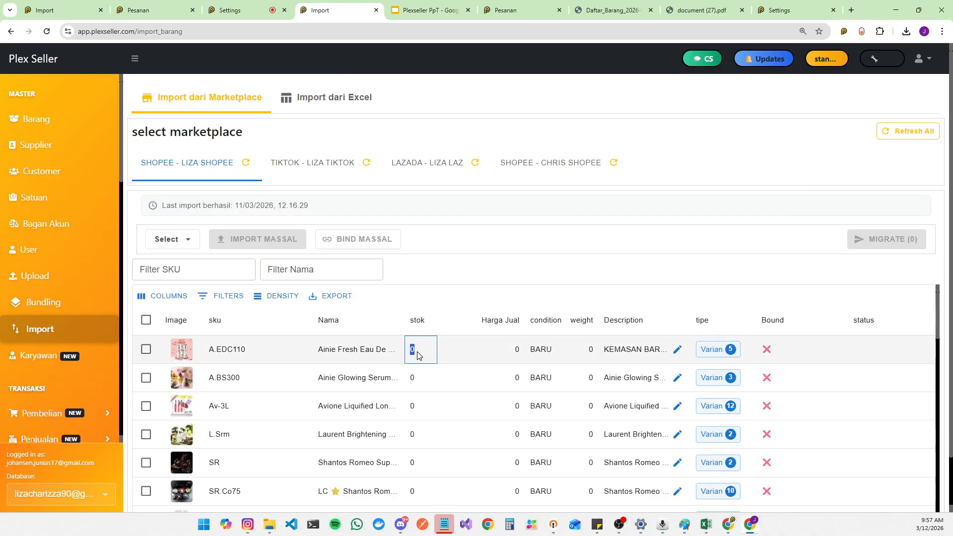
click(721, 354)
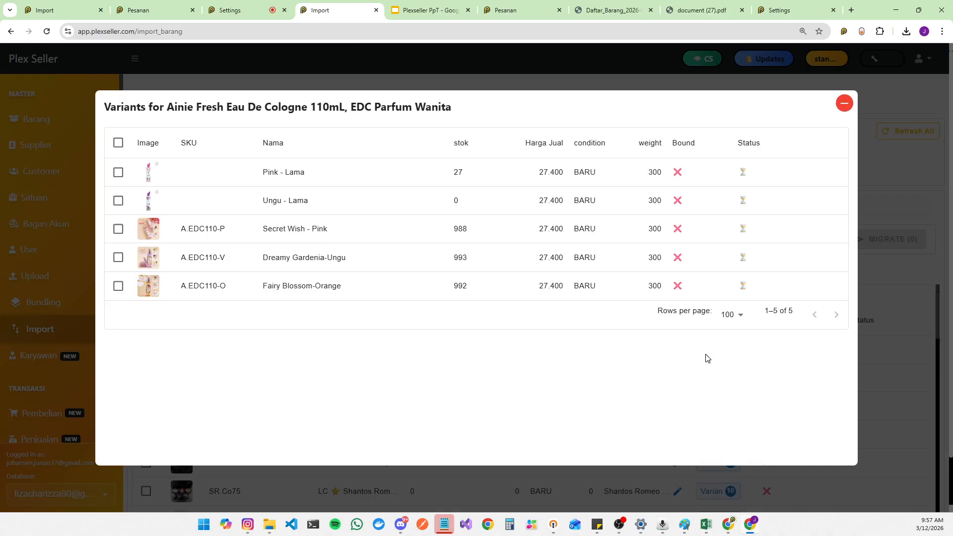
double_click(456, 172)
double_click(459, 201)
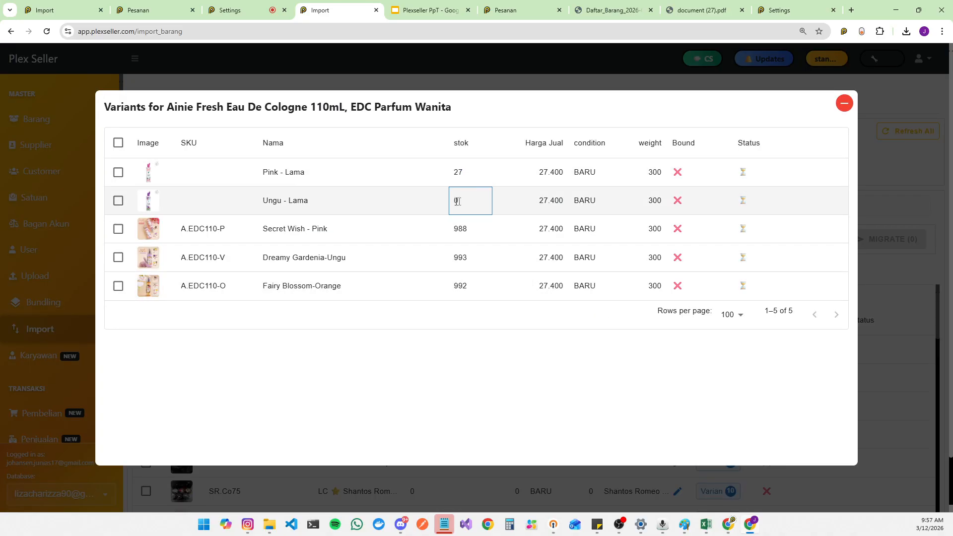
double_click(456, 228)
double_click(469, 178)
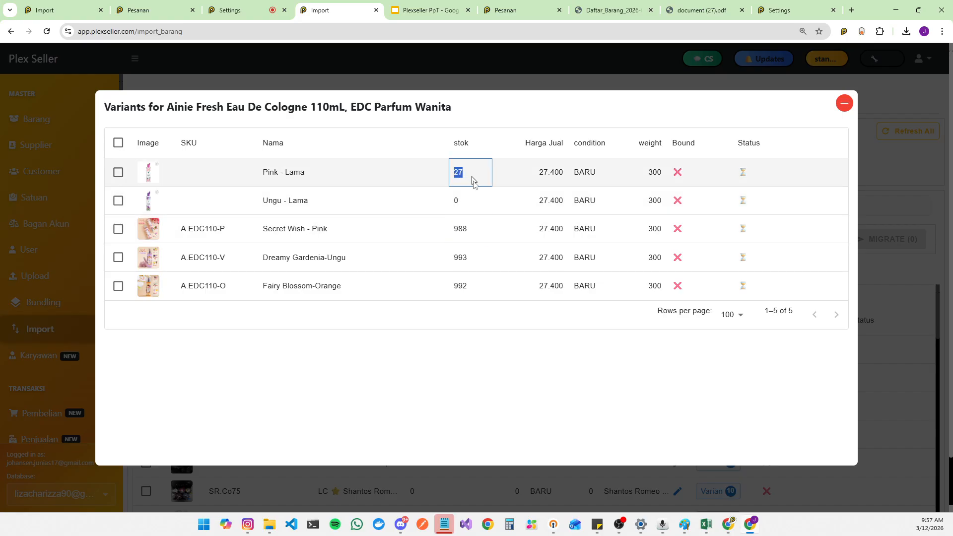
double_click(452, 230)
double_click(464, 259)
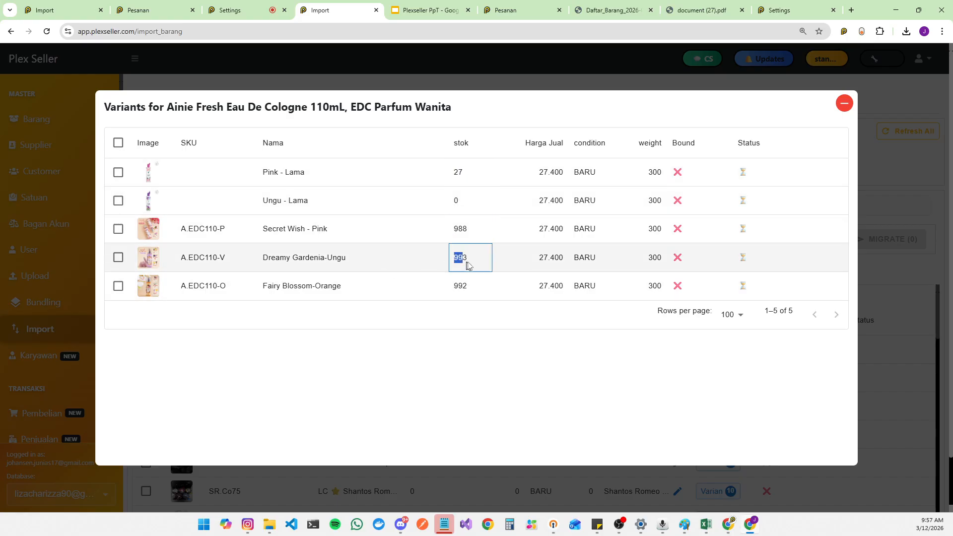
double_click(457, 288)
click(845, 103)
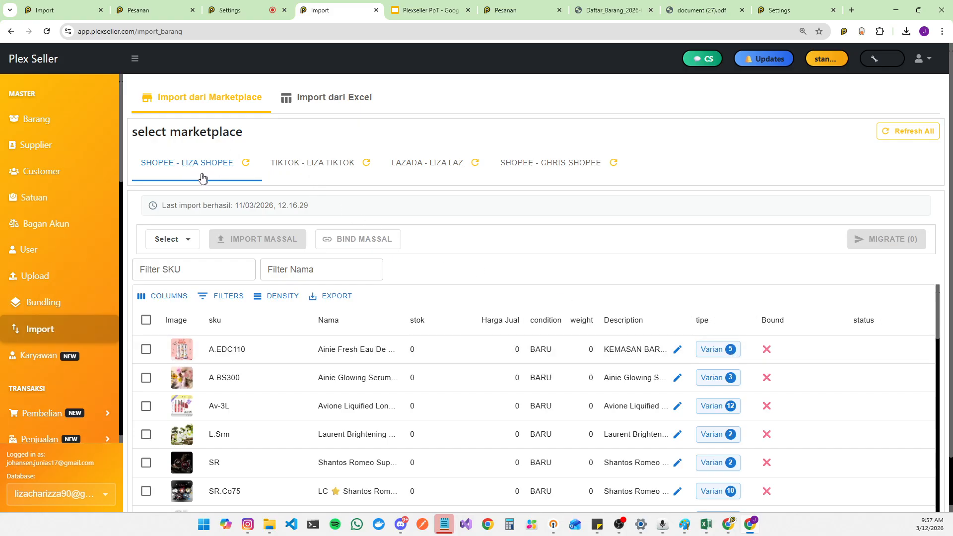
Step: Select the first product's name and reopen its variant list
drag(308, 354, 381, 345)
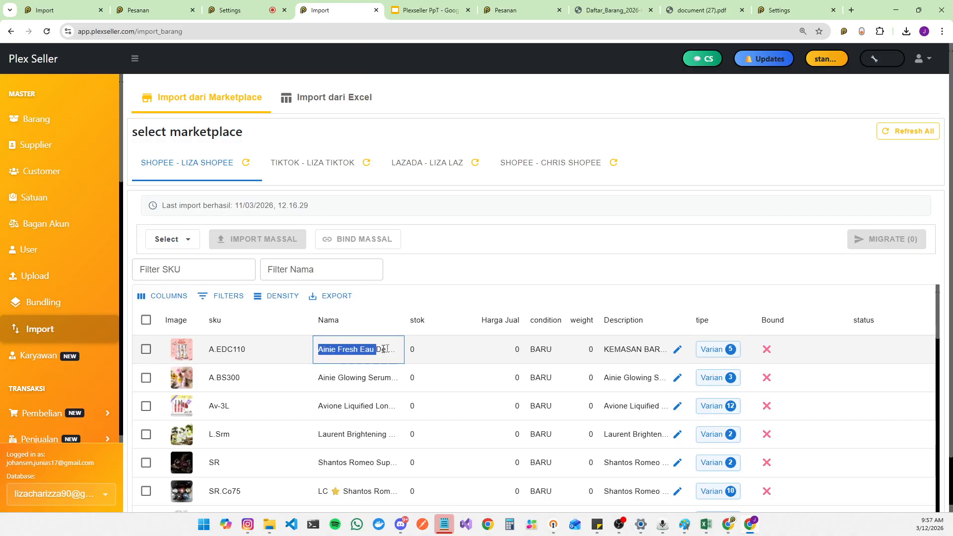
click(721, 354)
click(721, 353)
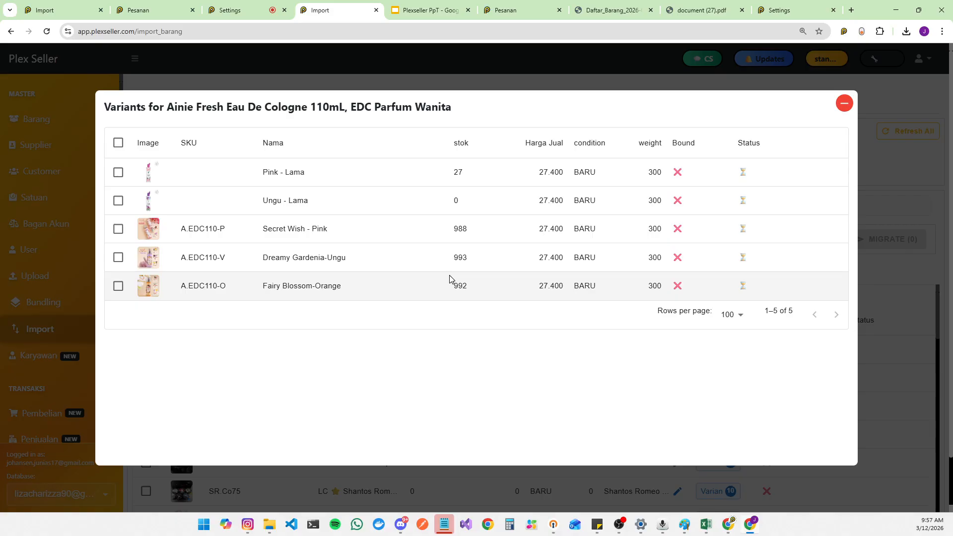
click(844, 103)
Step: Collapse the sidebar and filter the imported products by SKU a.edC
click(131, 59)
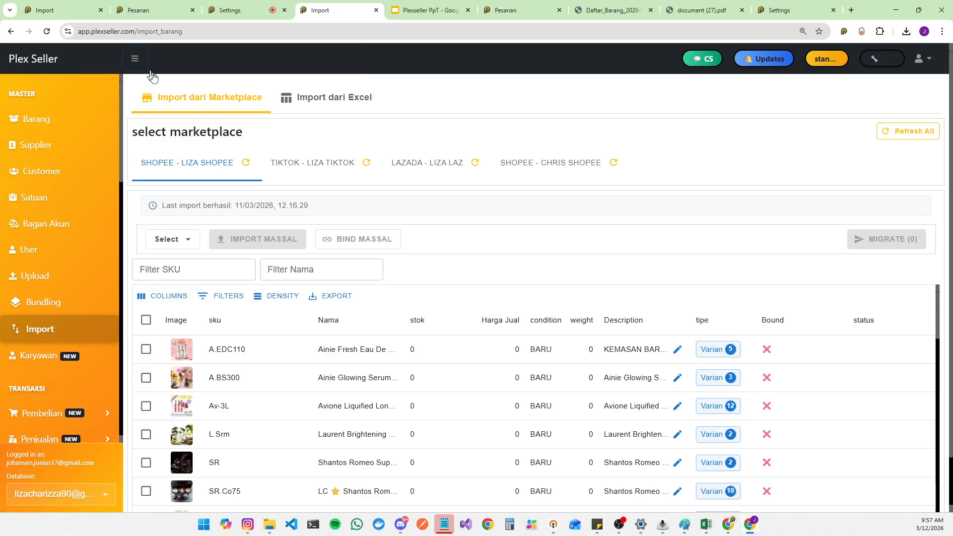
click(171, 269)
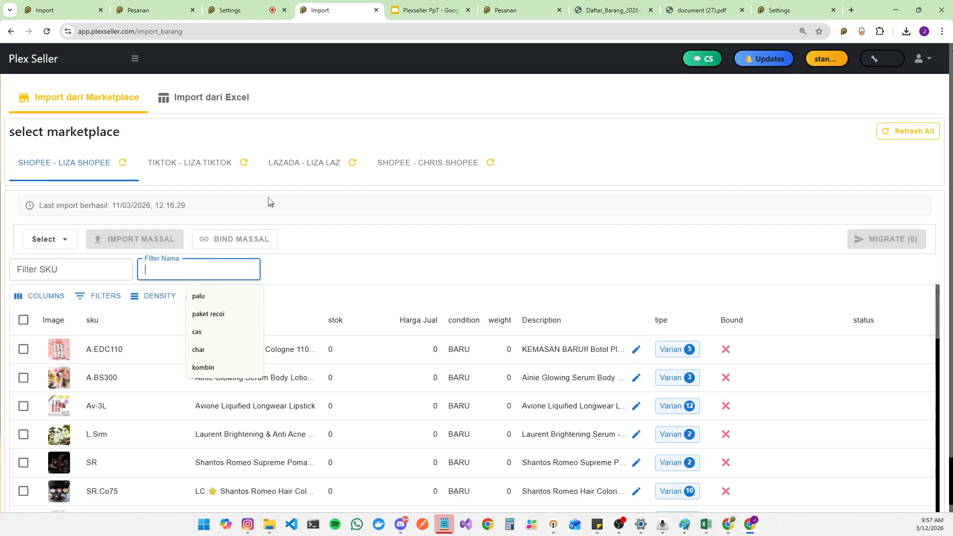
click(88, 260)
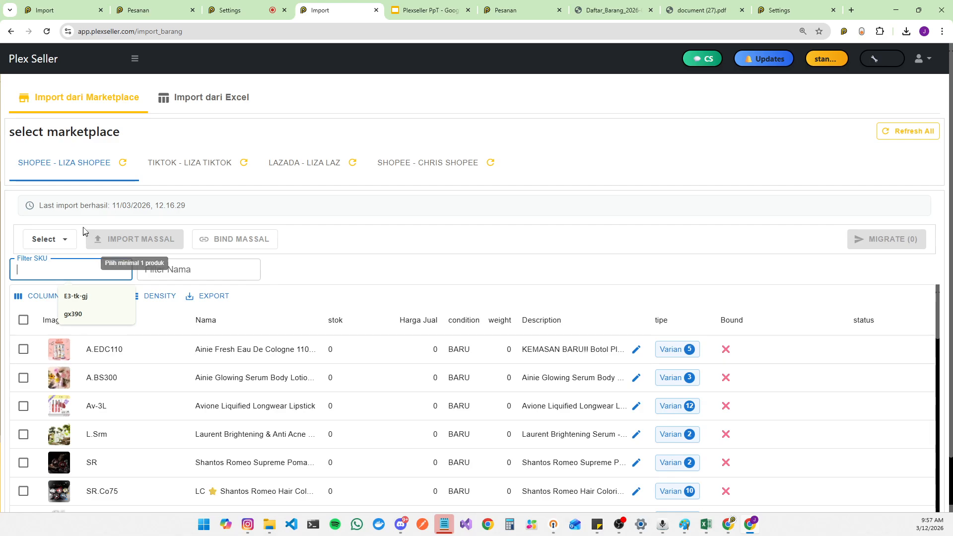
text(a.e)
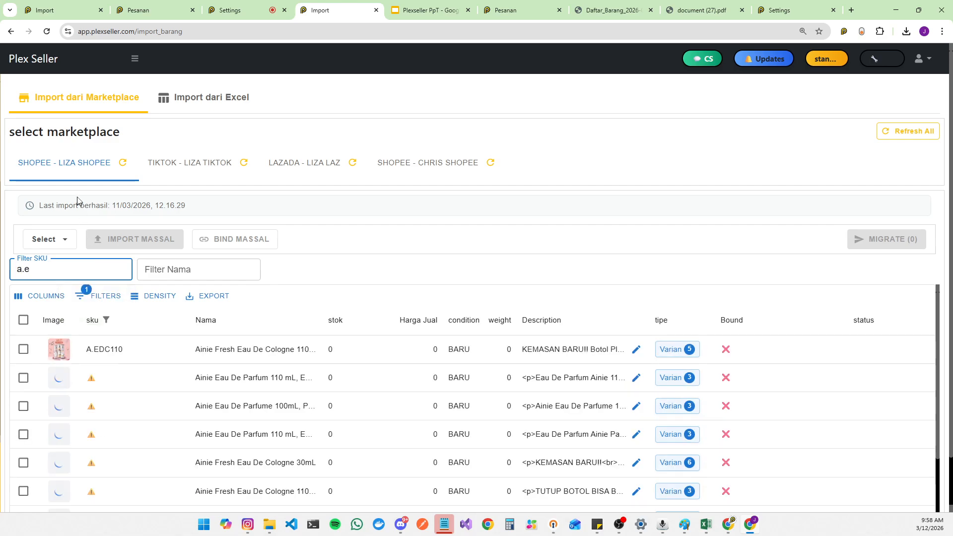
text(d)
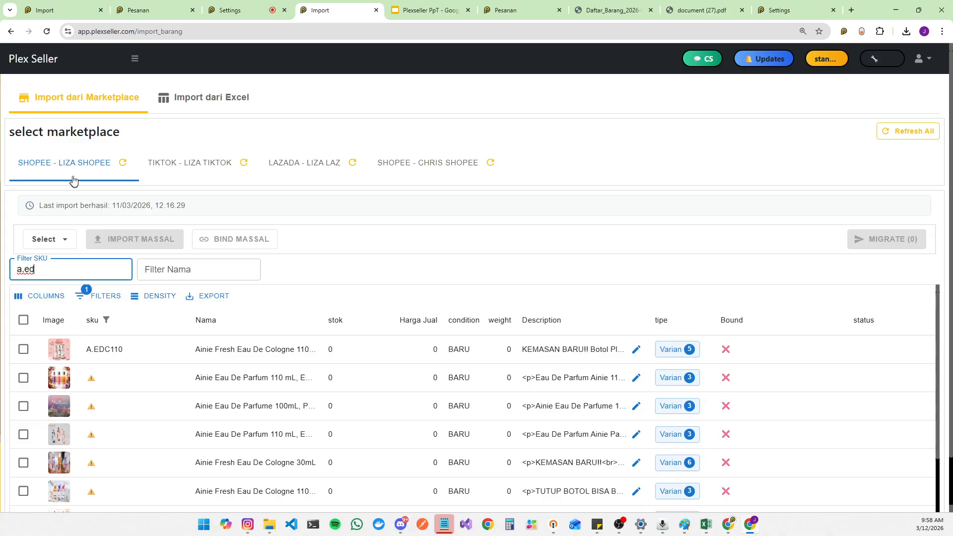
scroll(238, 380, down, 3)
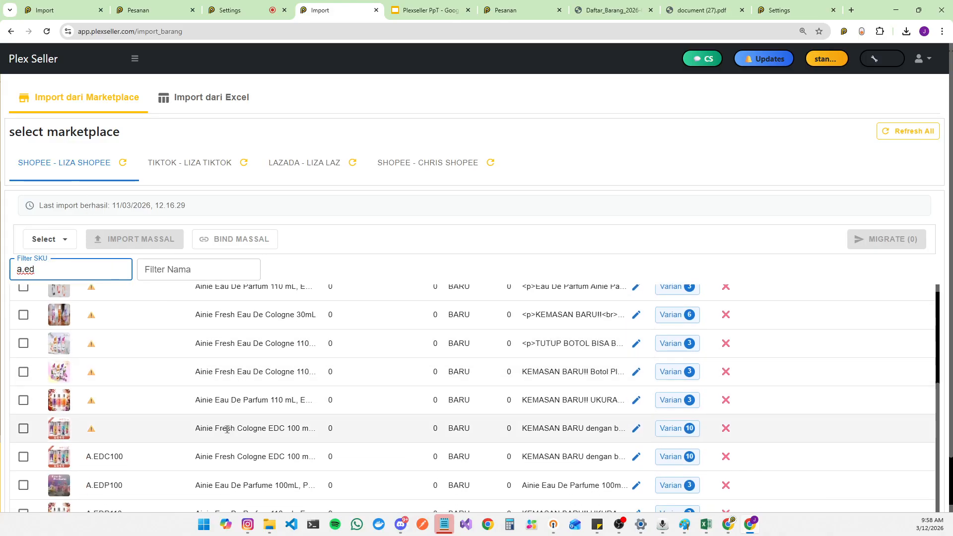
scroll(229, 430, down, 2)
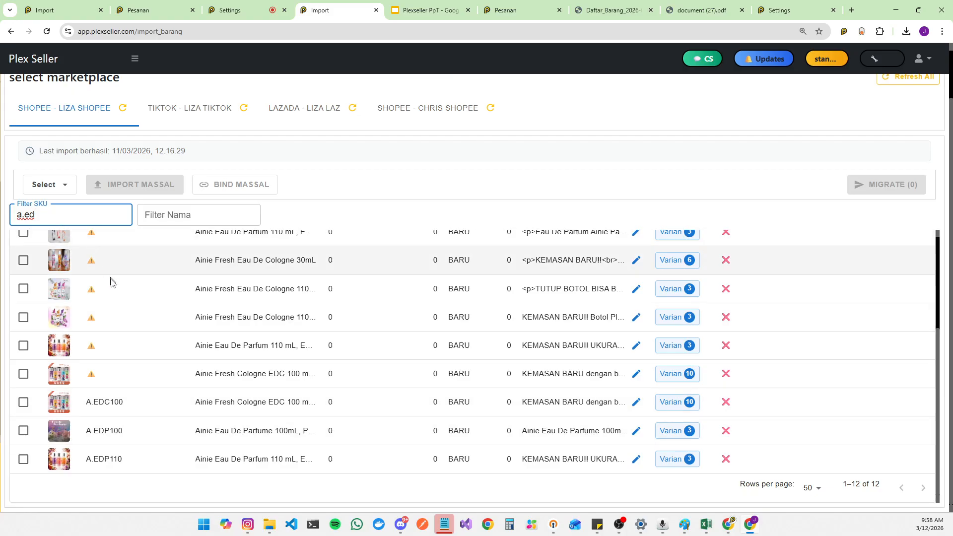
text(C)
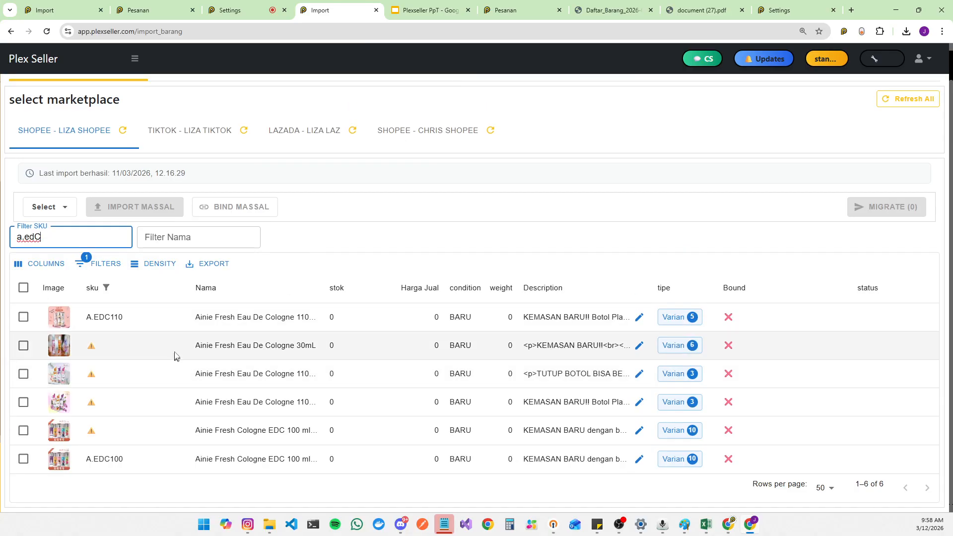
Step: Review the variants of the Ainie Fresh Eau De Cologne 110mL and 30mL products
click(674, 318)
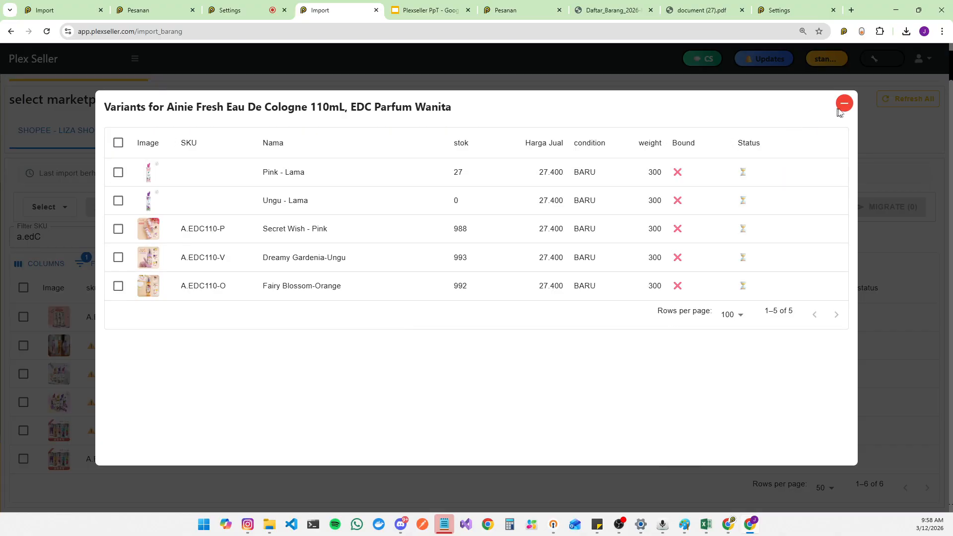
click(843, 104)
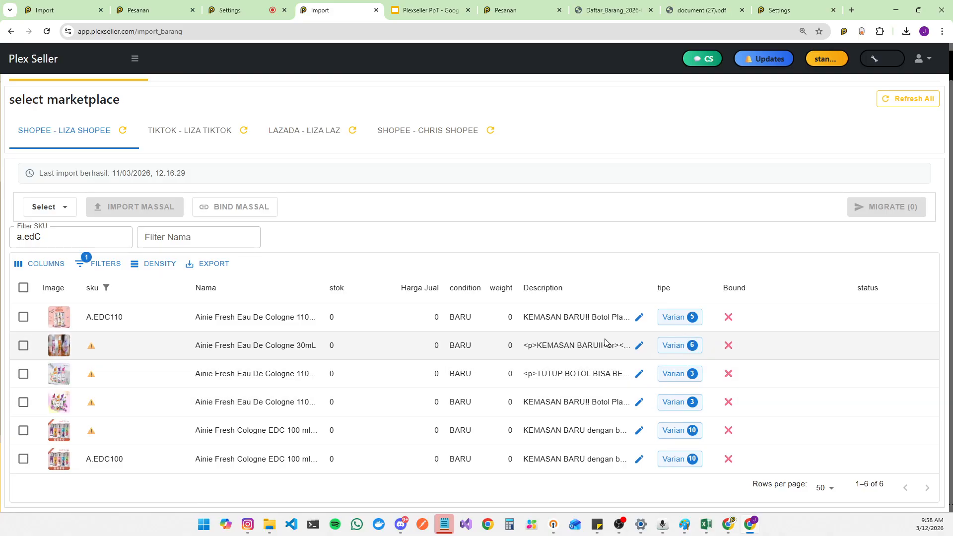
click(673, 346)
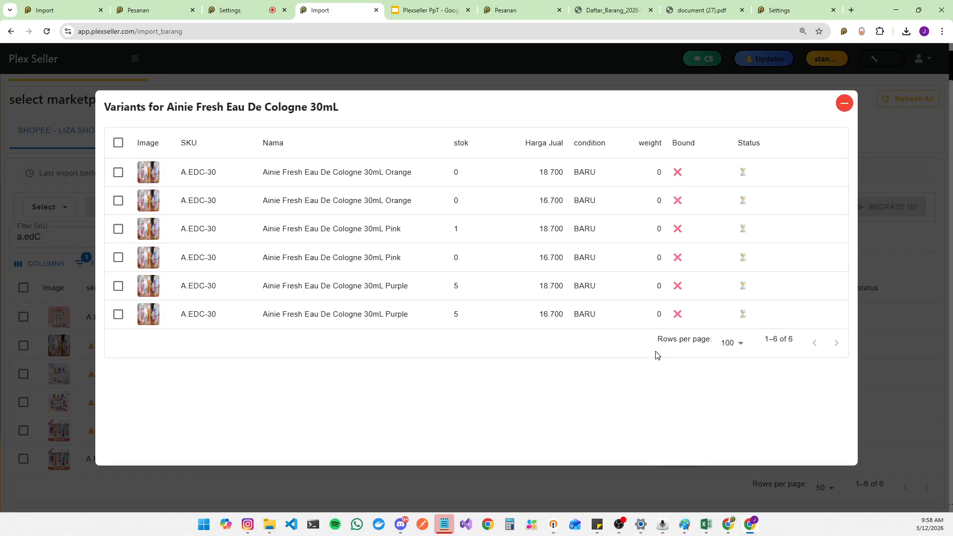
click(843, 103)
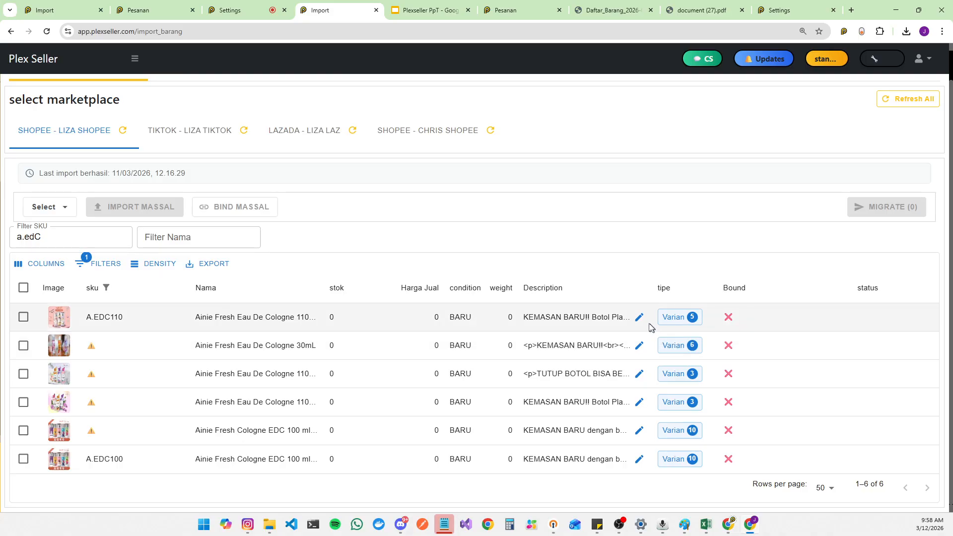
click(684, 346)
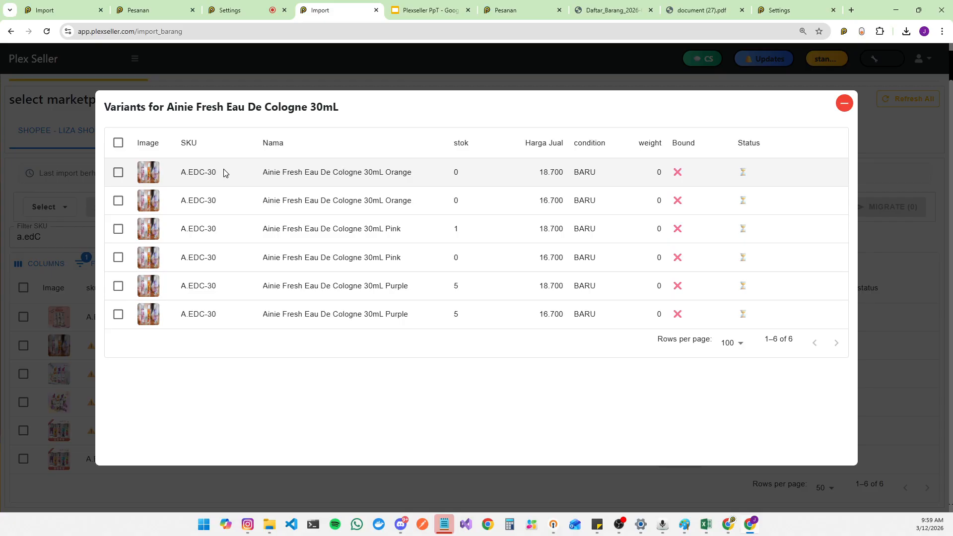
click(844, 104)
Step: Compare the variant lists of the first, 30mL and third Eau De Cologne listings
click(675, 316)
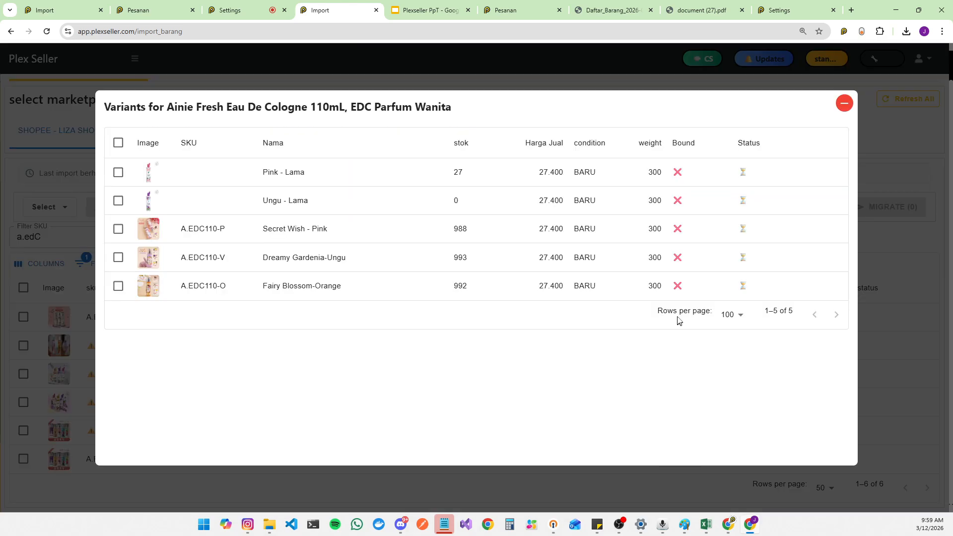
click(844, 104)
click(676, 349)
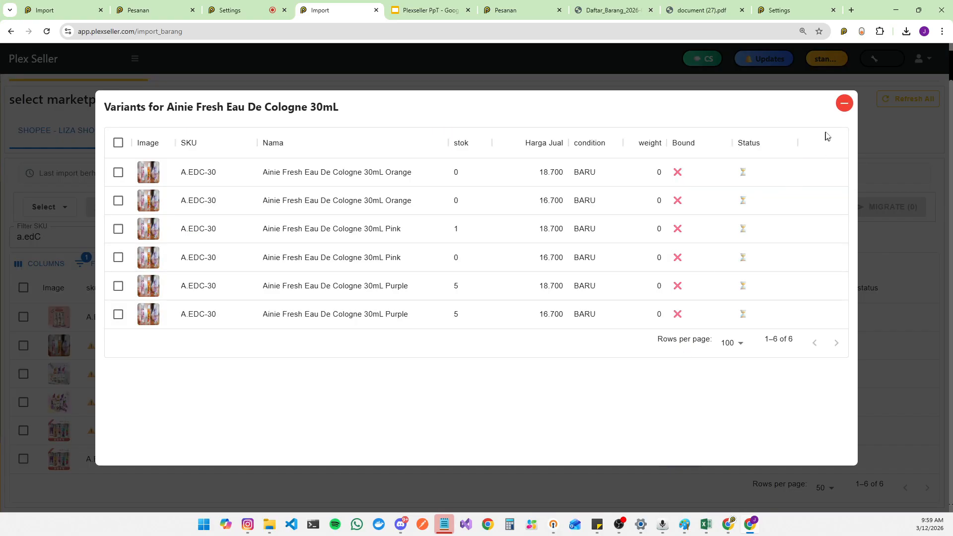
click(844, 104)
click(670, 375)
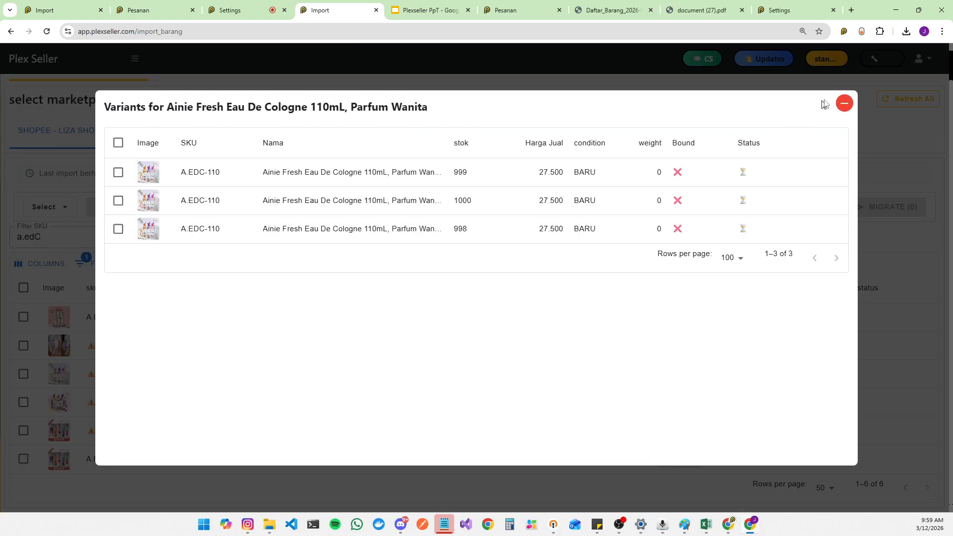
click(845, 104)
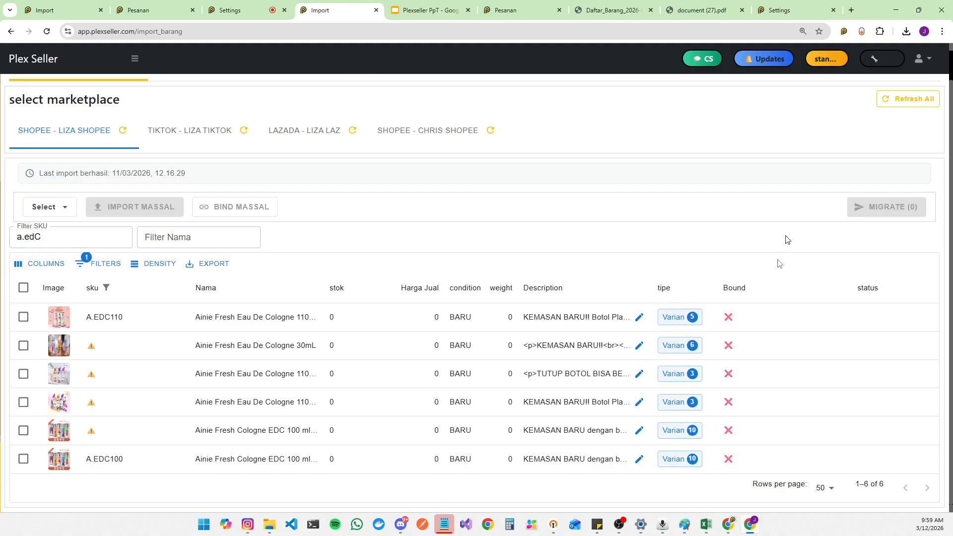
Step: Review the variants of both Ainie Fresh Cologne EDC 100 ml listings
click(676, 432)
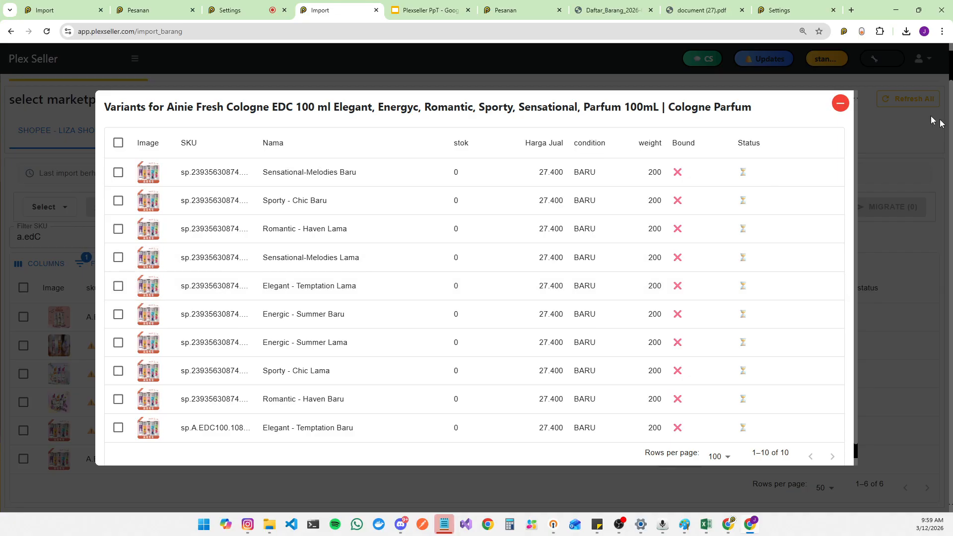
click(840, 103)
click(676, 460)
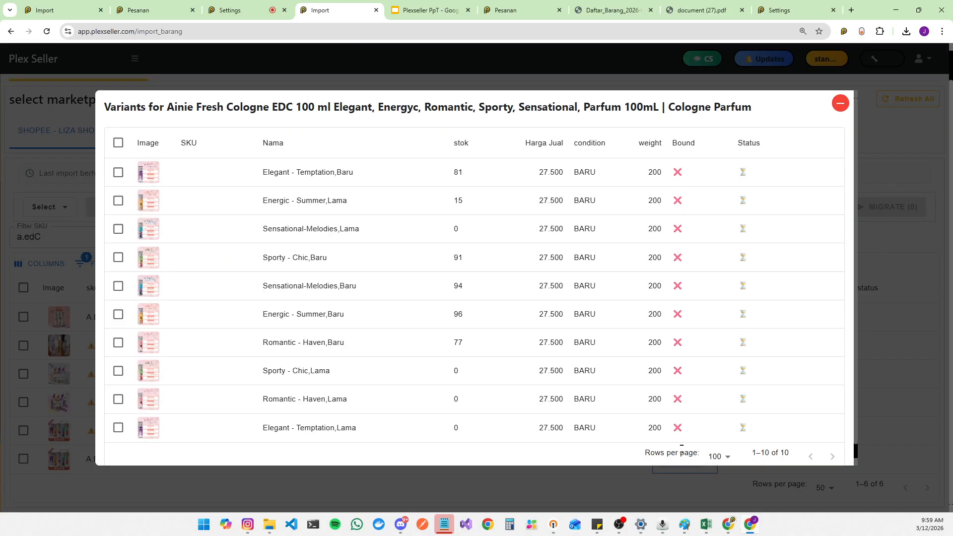
Step: Enlarge the Energic Summer and Elegant Temptation variant images of the Cologne EDC 100 ml listing, then close the dialog
scroll(308, 371, down, 1)
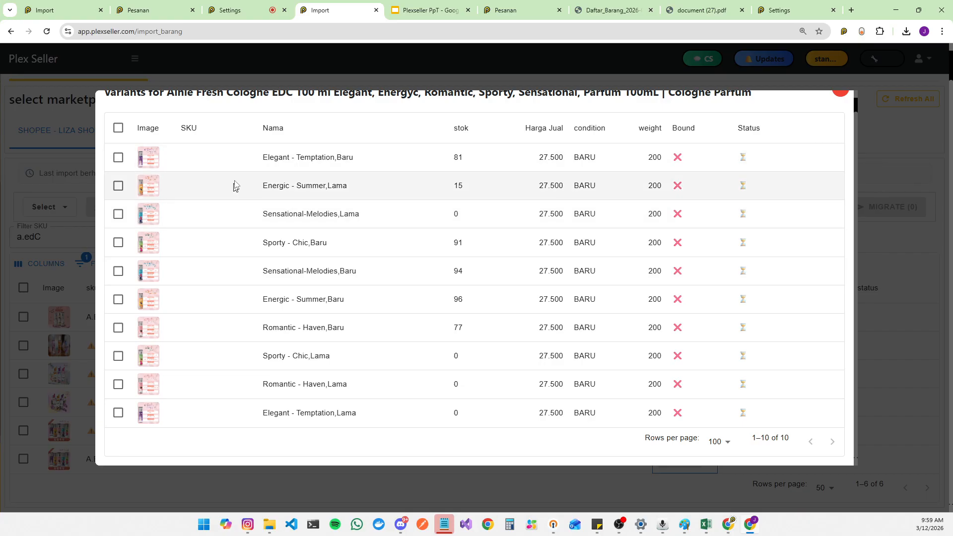
click(149, 300)
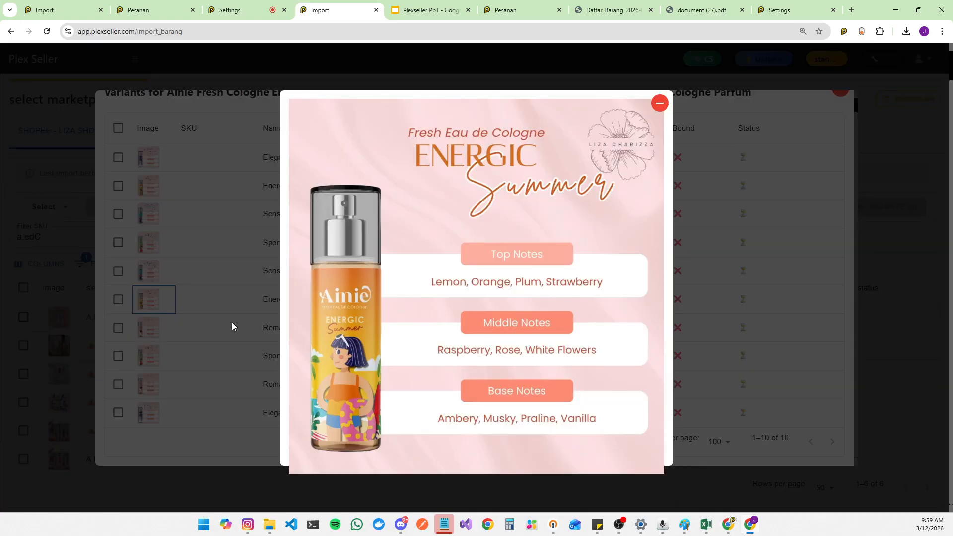
click(199, 318)
click(149, 157)
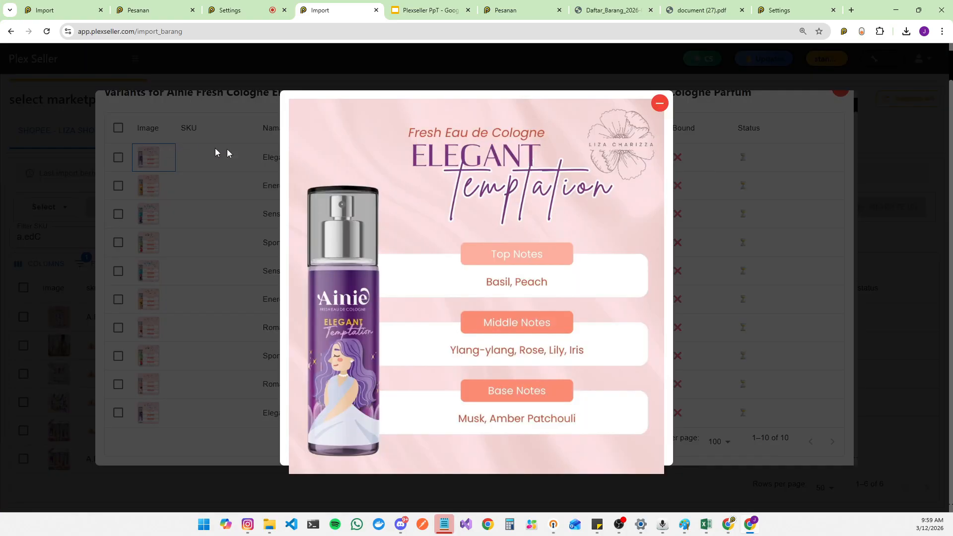
click(661, 112)
click(839, 93)
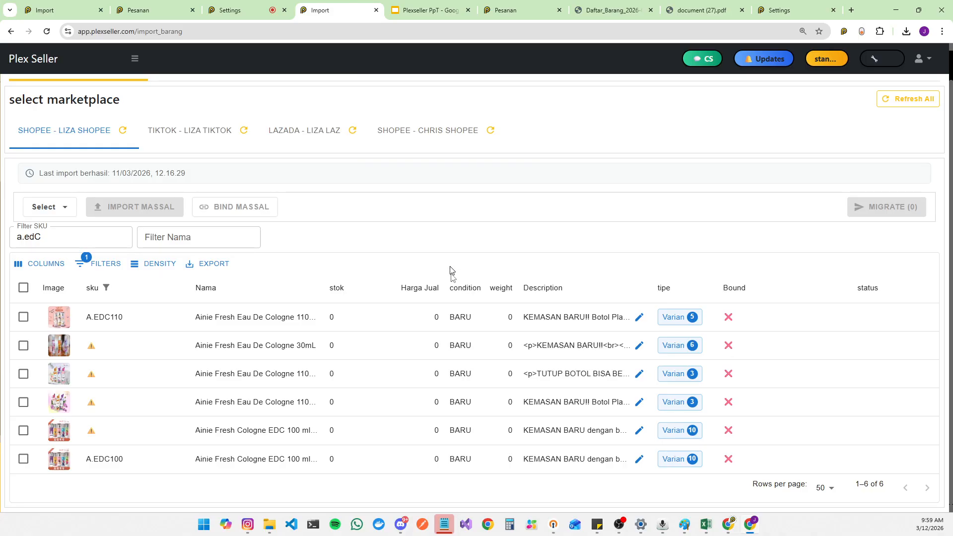
Step: Compare the variant lists of the EDC 100 ml, 110 mL and 30mL Eau De Cologne listings
click(685, 431)
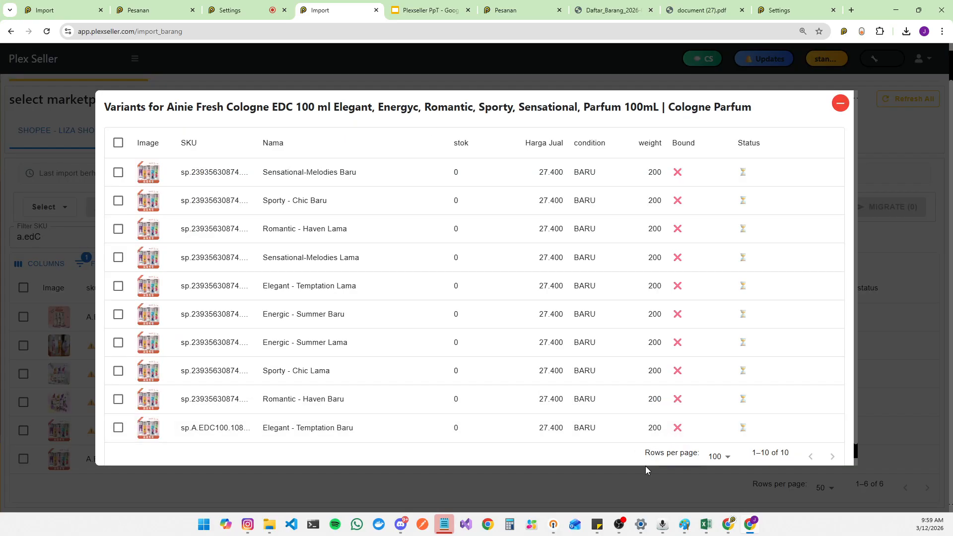
key(Escape)
click(689, 402)
key(Escape)
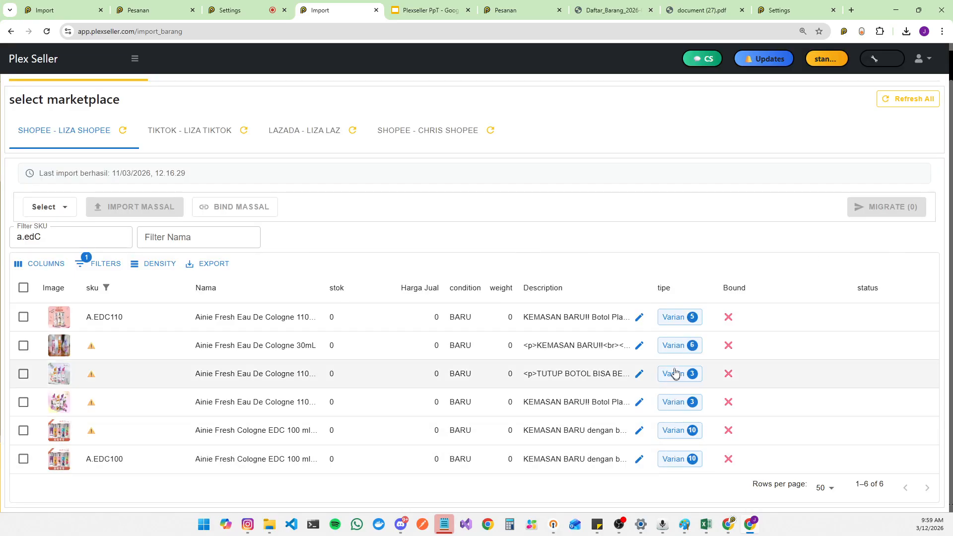
click(681, 346)
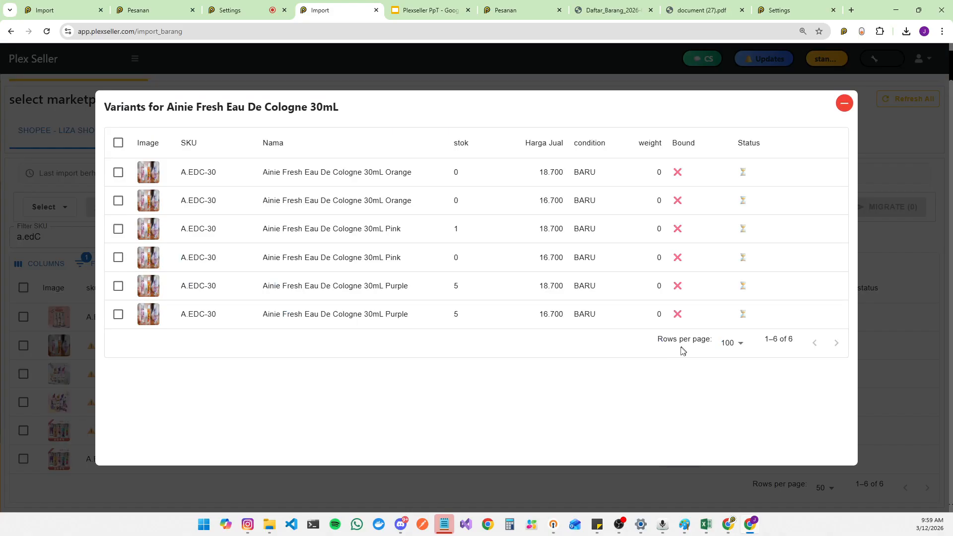
click(626, 487)
click(673, 403)
click(647, 480)
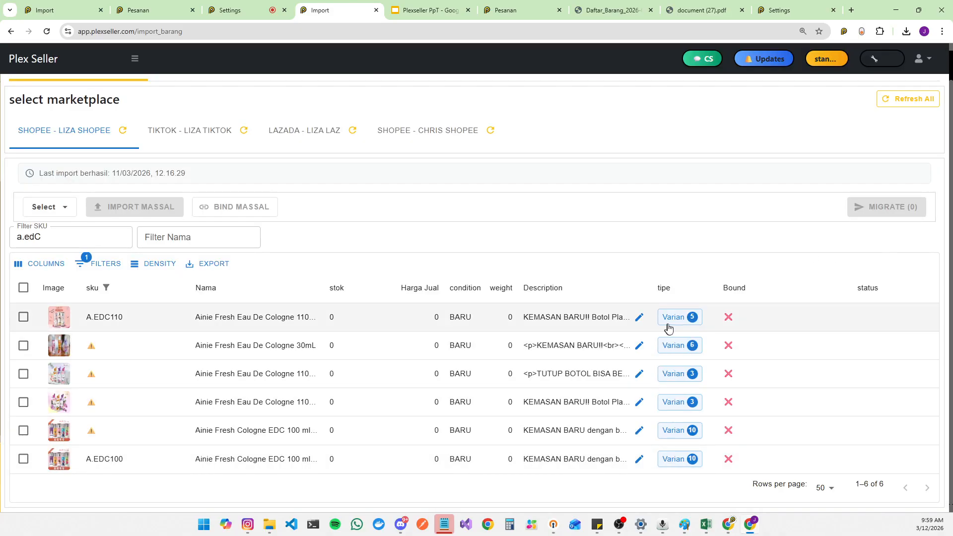
click(679, 317)
click(642, 475)
click(680, 461)
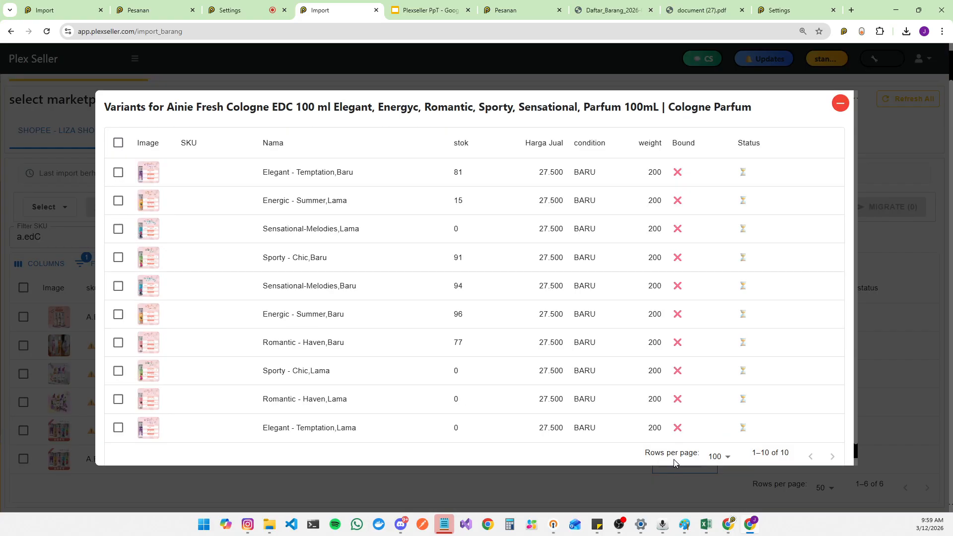
scroll(538, 368, down, 1)
click(842, 100)
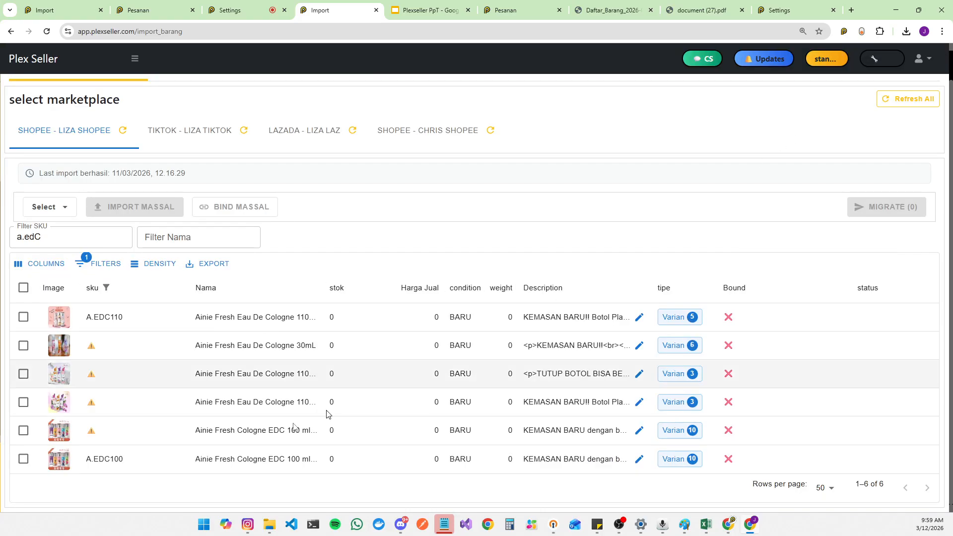
Step: Inspect the name and SKU text of the A.EDC100 listing and reopen its variant list
double_click(314, 459)
drag(316, 460, 182, 460)
click(58, 460)
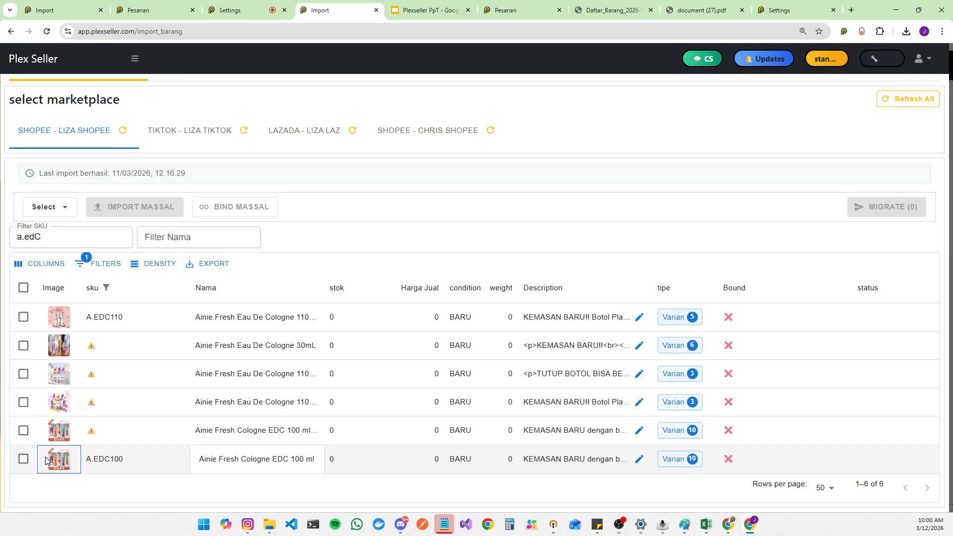
click(139, 463)
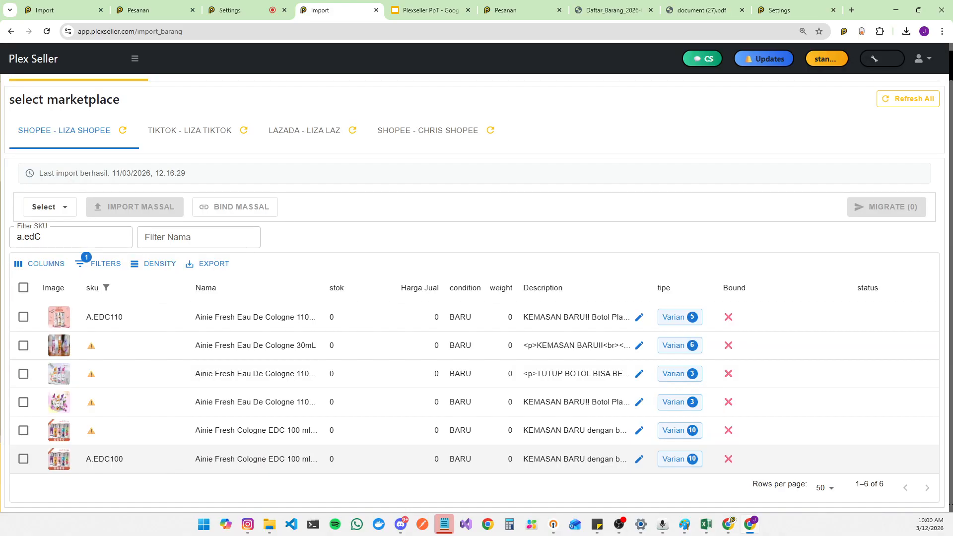
double_click(226, 459)
double_click(137, 463)
drag(137, 462, 75, 461)
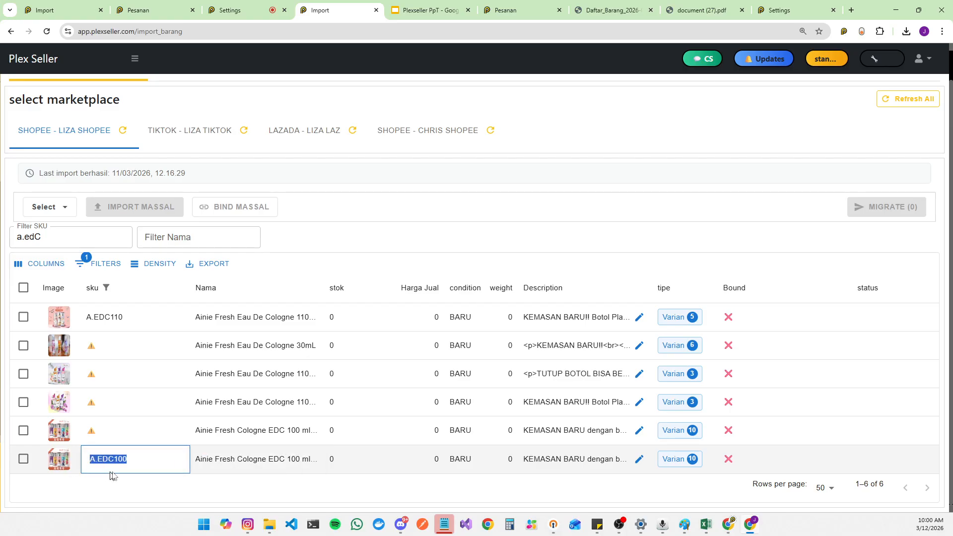
click(689, 461)
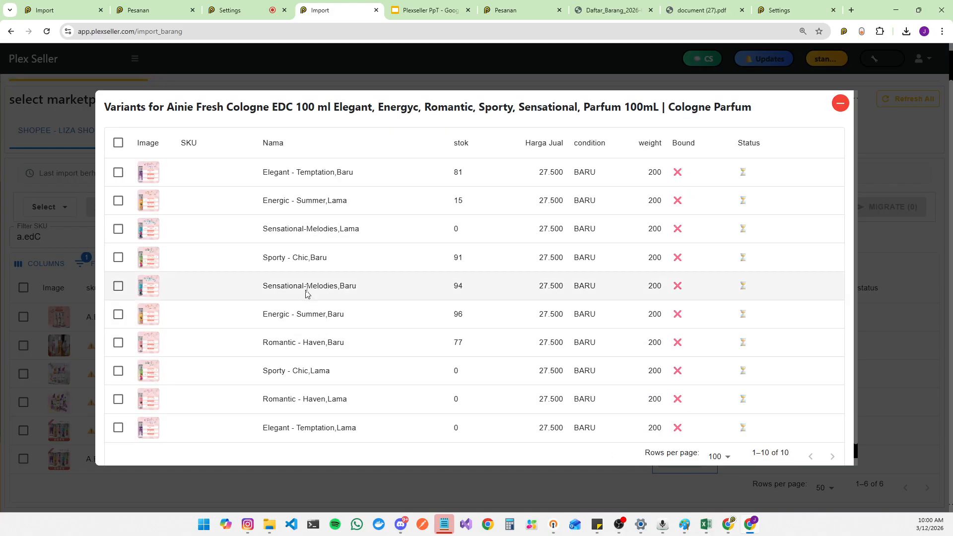
scroll(328, 294, down, 1)
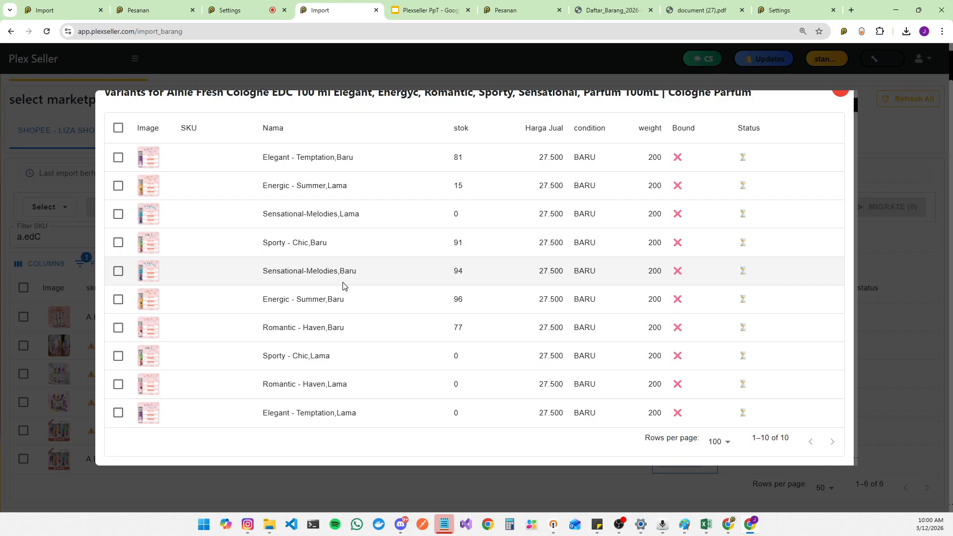
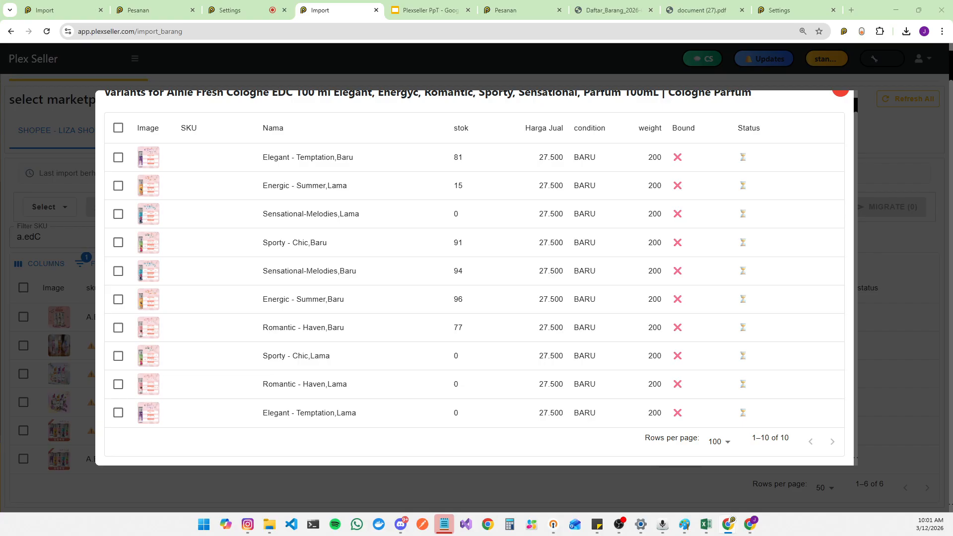
Step: Close the variants dialog and select the name text of the A.EDC100 listing
click(840, 95)
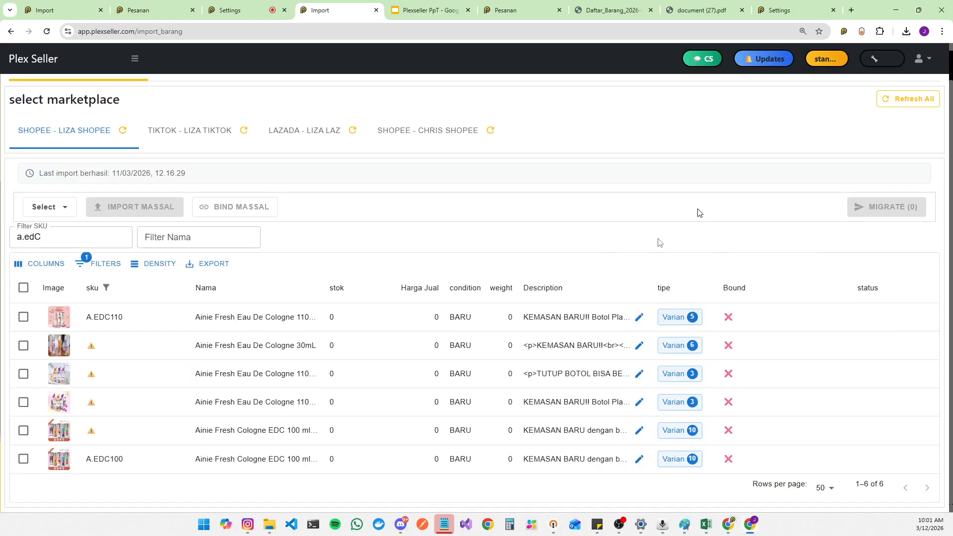
click(203, 457)
drag(196, 458, 140, 463)
double_click(297, 464)
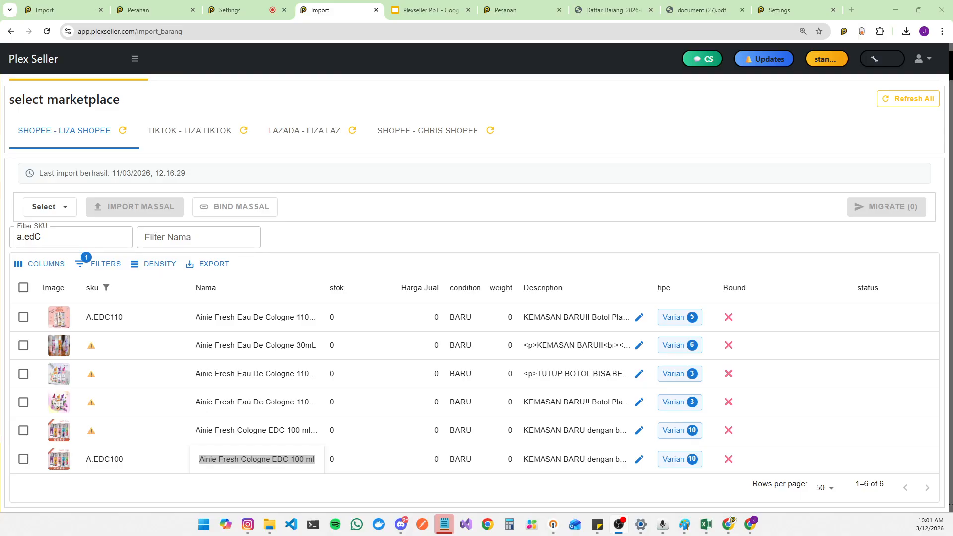
Step: Open the variant list of the A.EDC110 listing, highlight its contents, and close it
key(alt+Tab)
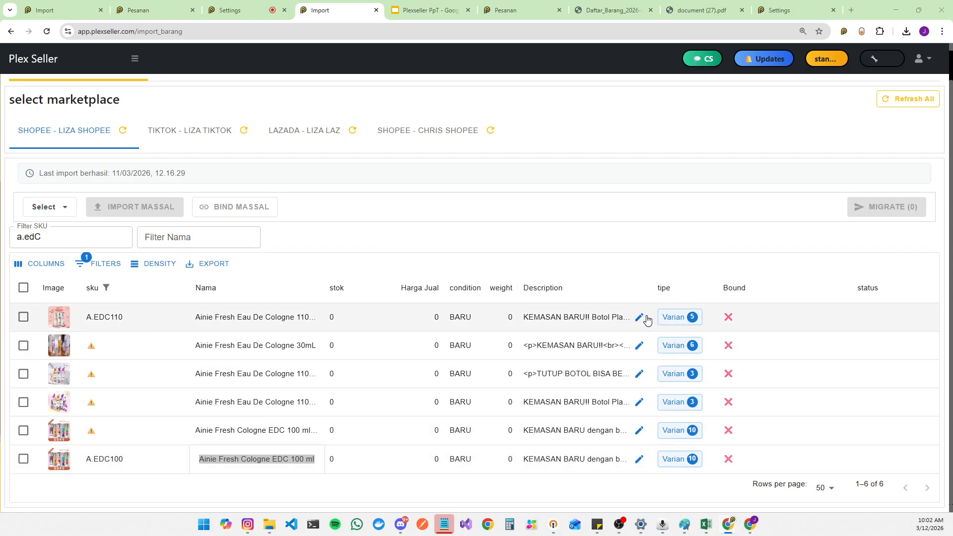
click(673, 317)
drag(225, 229, 172, 235)
drag(229, 260, 171, 261)
drag(220, 288, 234, 287)
click(850, 107)
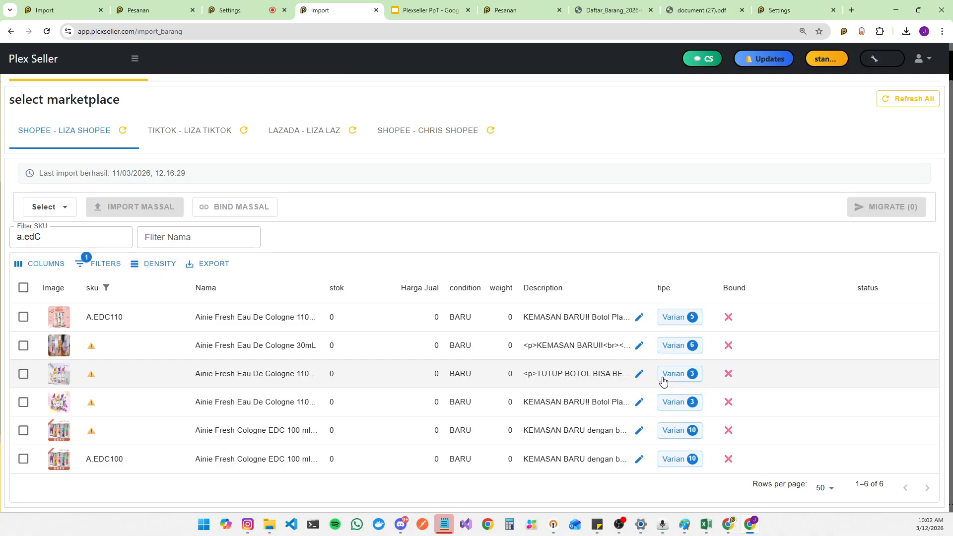
Step: Review the variant lists of the two other Ainie Fresh Eau De Cologne 110mL listings
click(679, 403)
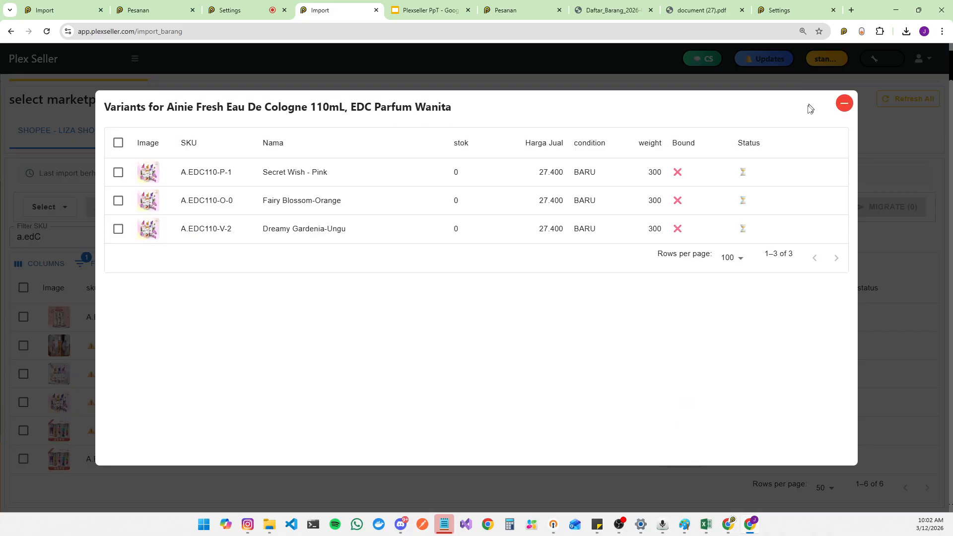
click(844, 104)
click(687, 382)
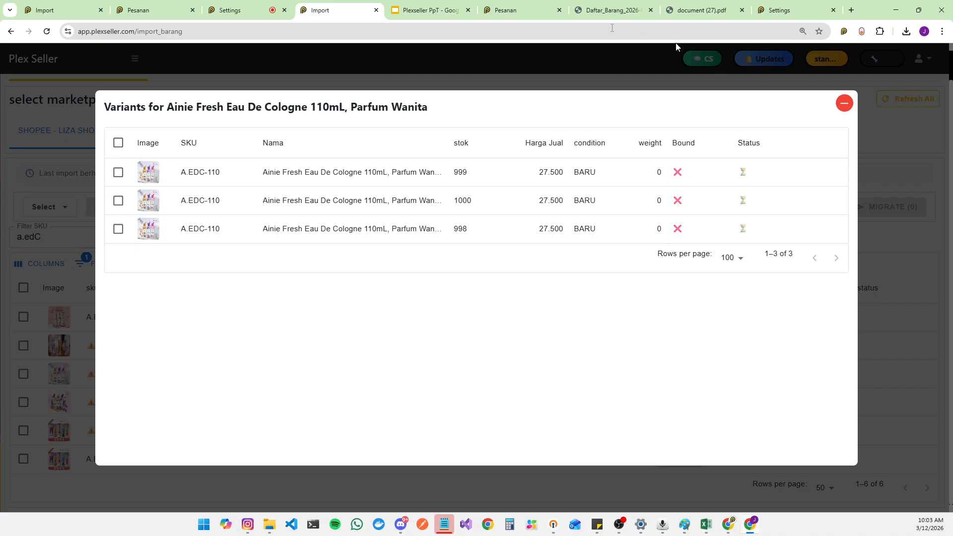
Step: Switch to the first Import tab and open the Barang master item list
click(57, 9)
scroll(40, 125, up, 10)
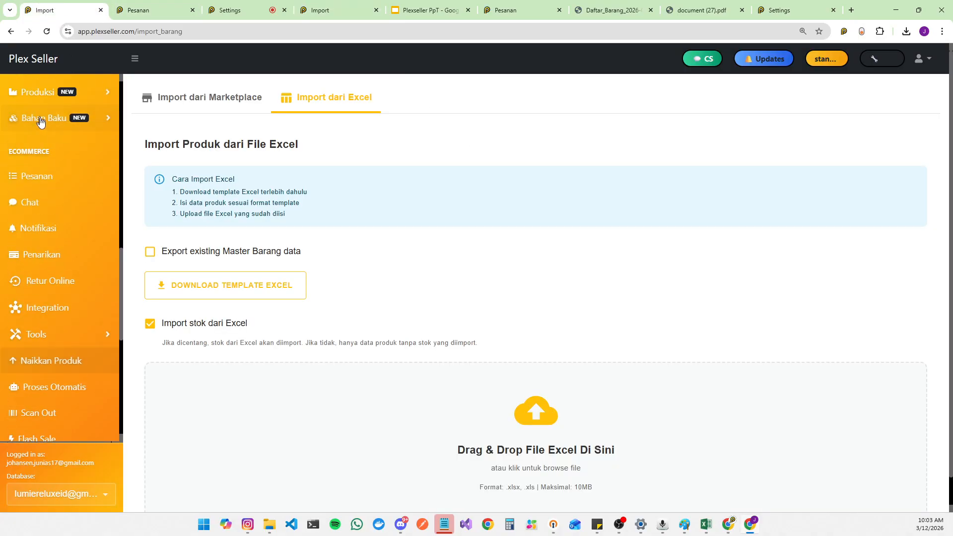
click(43, 120)
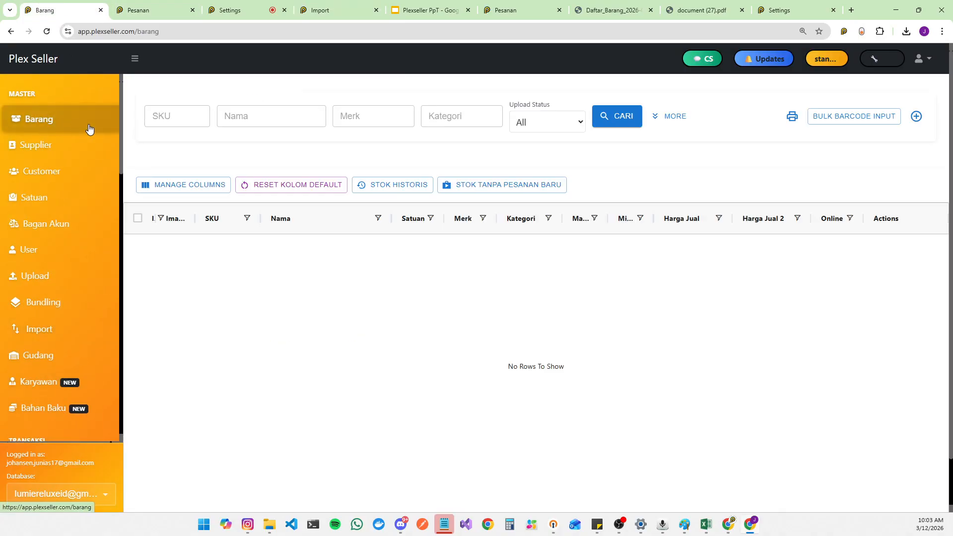
Step: Switch the active database to another account's database and then back to the original one
click(75, 493)
click(74, 492)
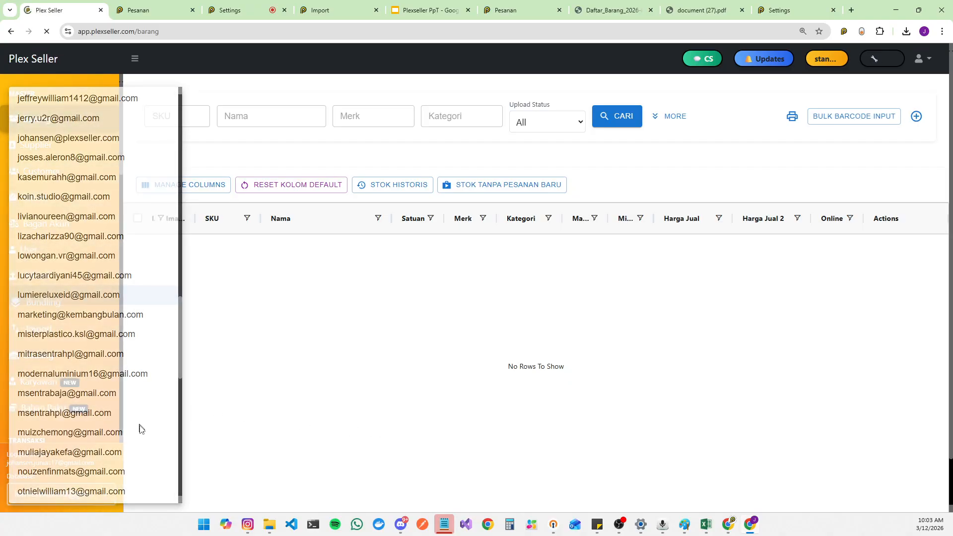
click(135, 59)
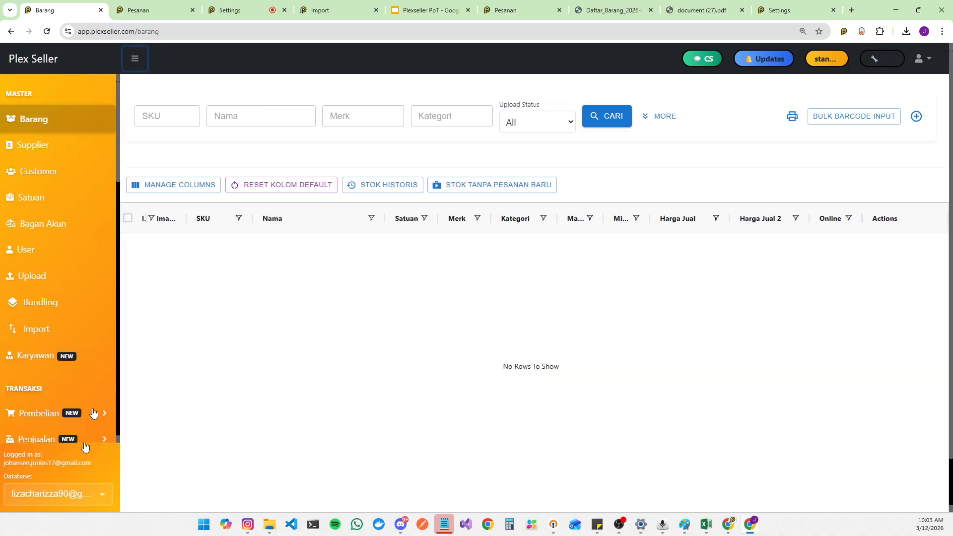
click(84, 494)
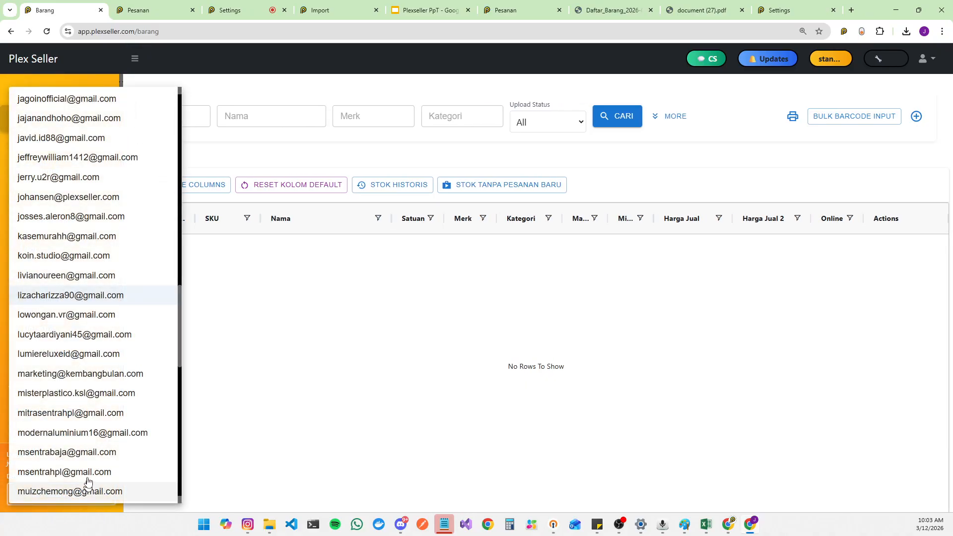
click(92, 353)
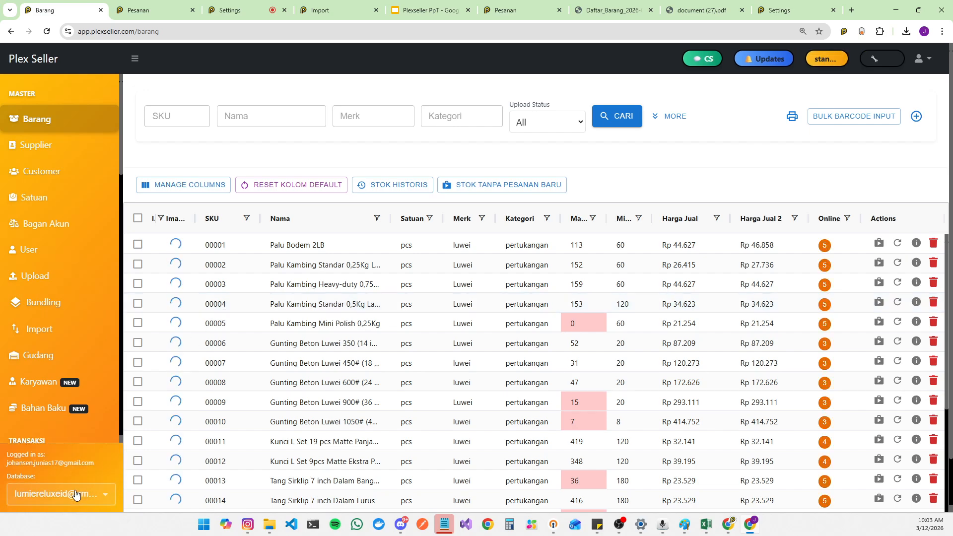
Step: Switch the active database to Corona Makmur Teknik to show its item list
click(75, 494)
scroll(95, 308, up, 10)
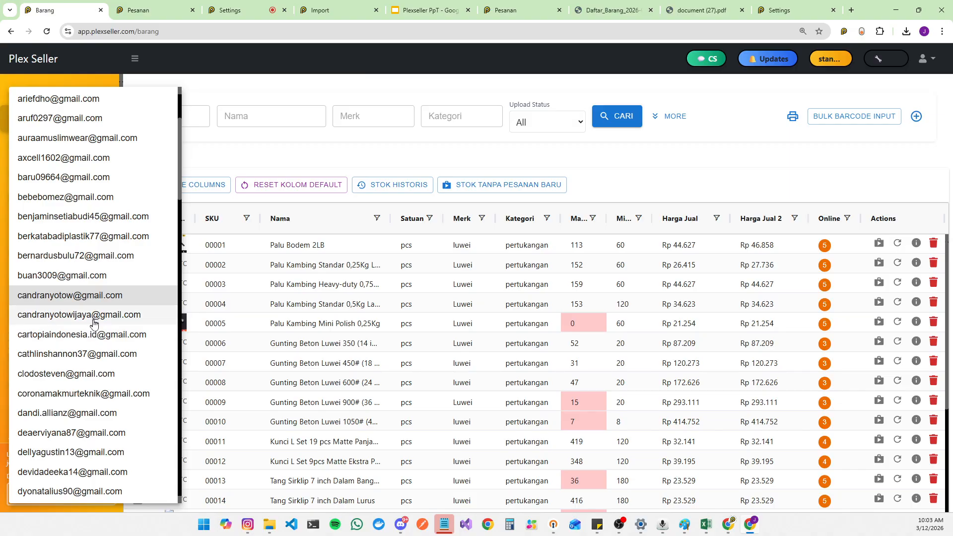
click(81, 393)
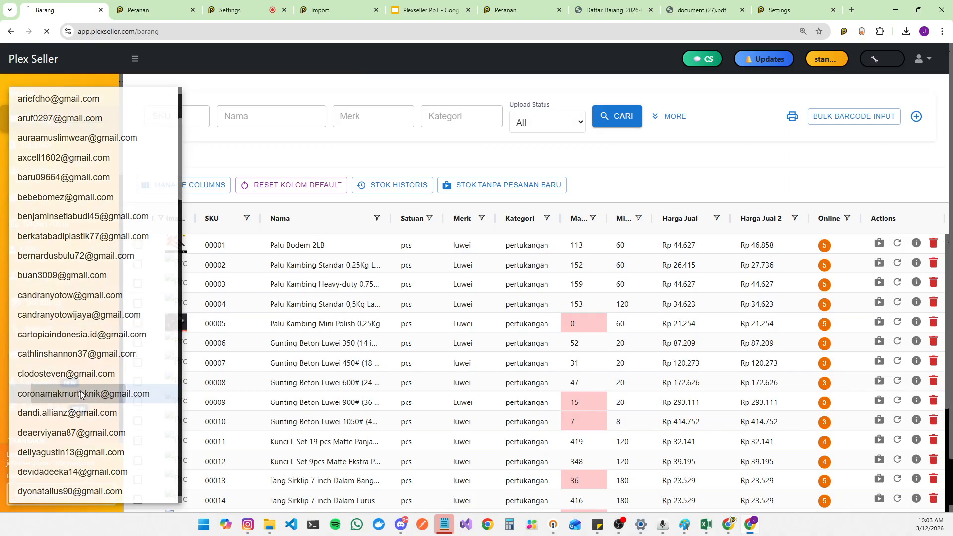
click(134, 58)
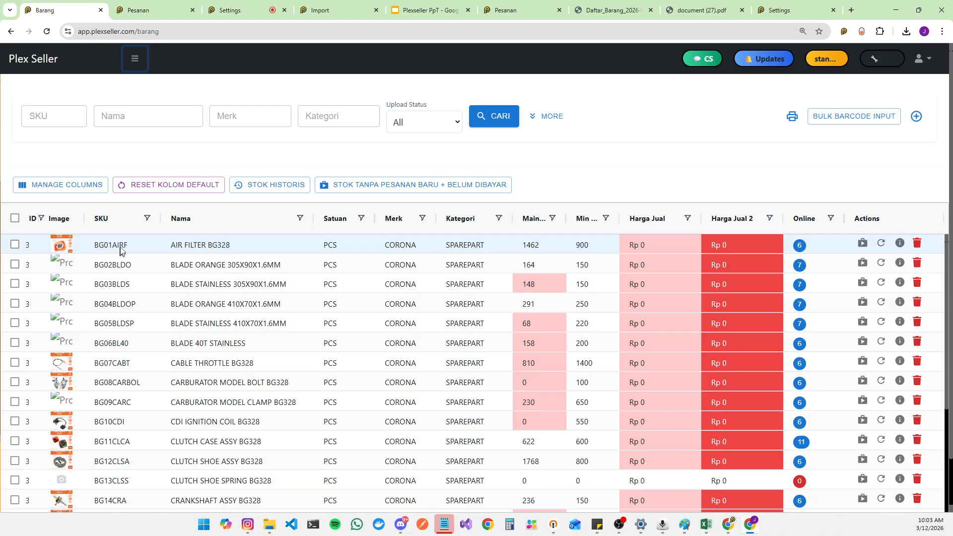
Step: Switch the active database to the Liza Shopee store's account and open the Import page
key(ctrl+plus)
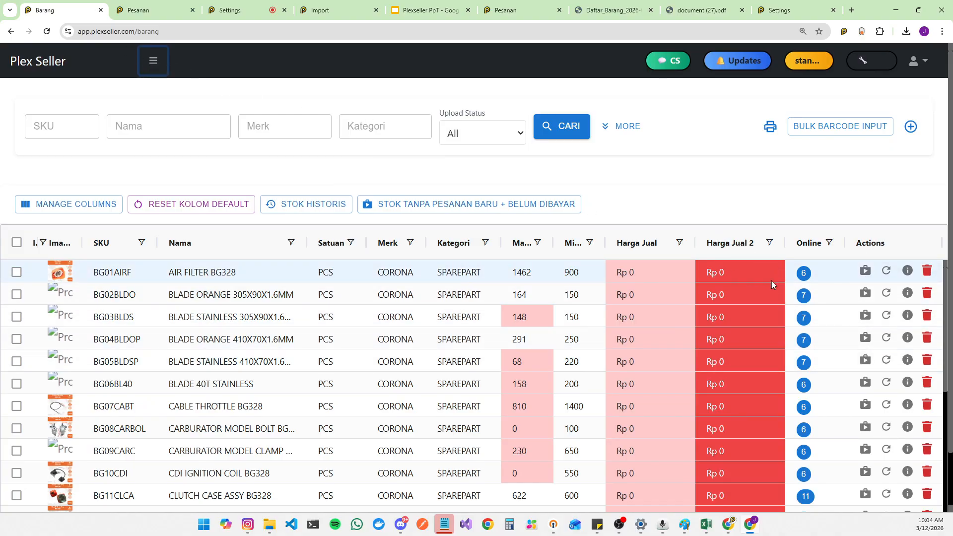
click(152, 62)
scroll(99, 298, down, 3)
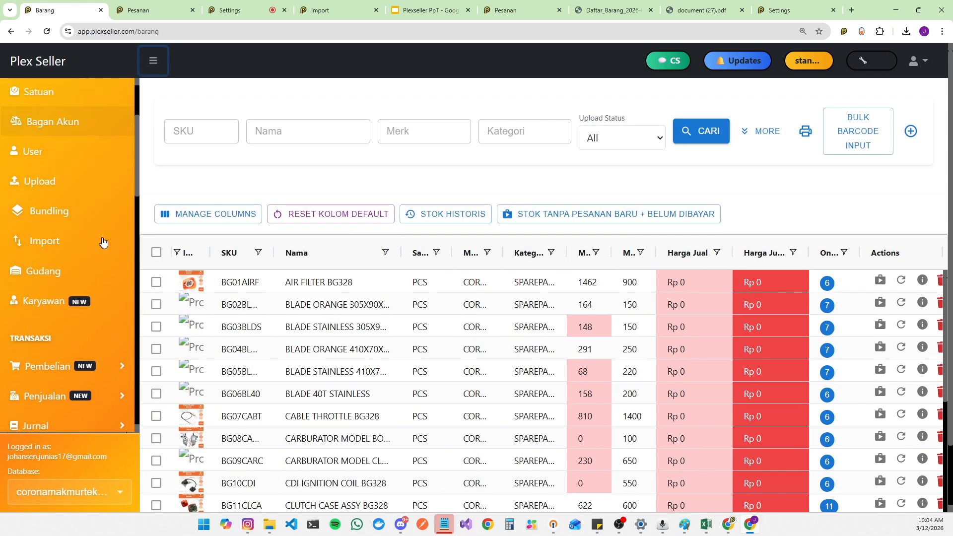
click(109, 492)
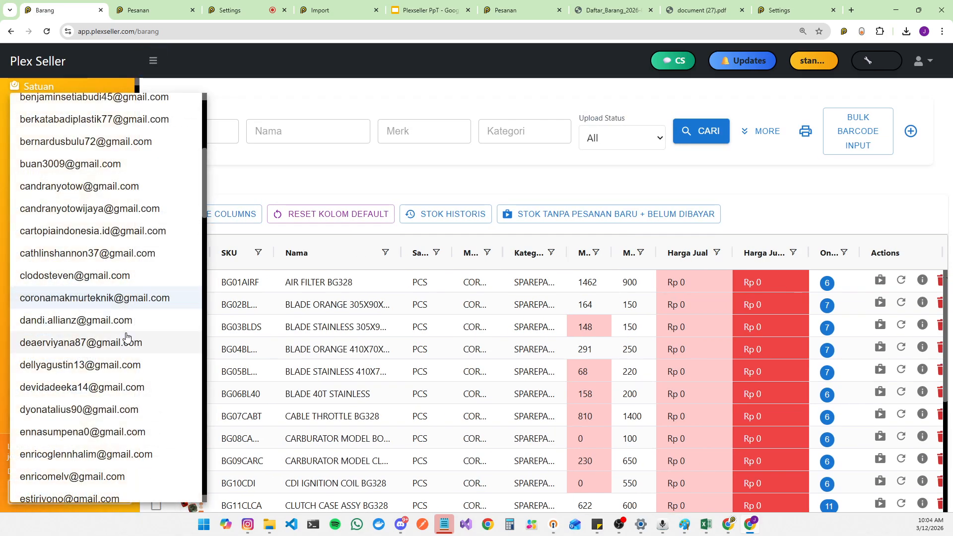
scroll(149, 272, down, 10)
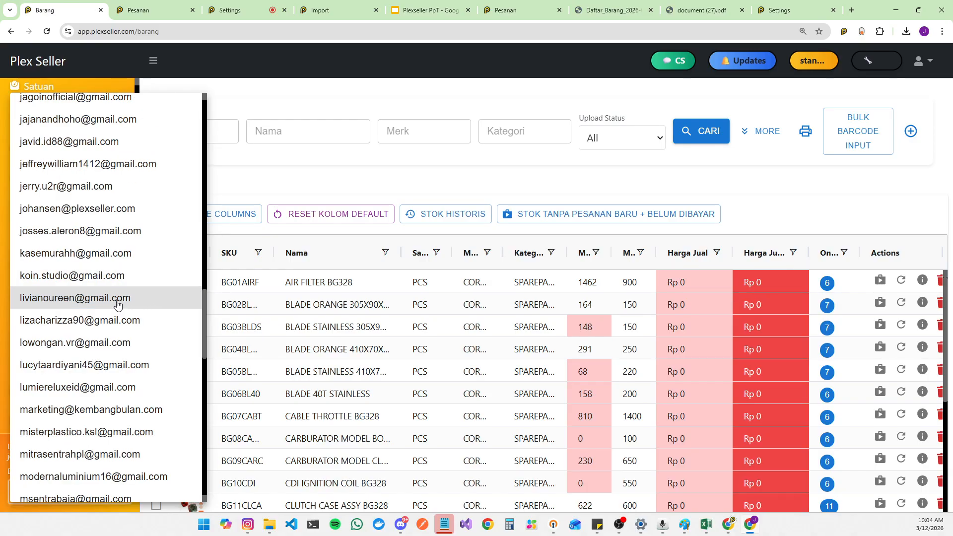
click(109, 323)
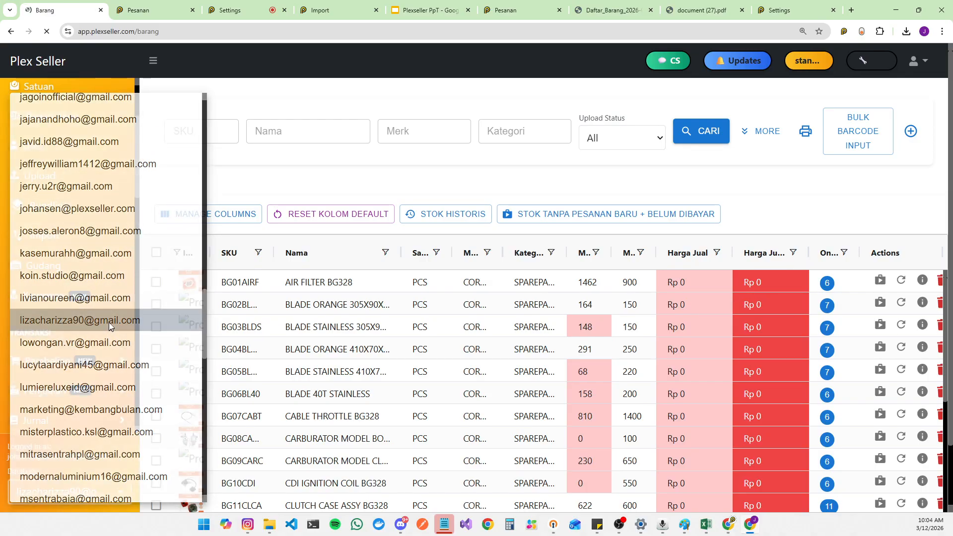
scroll(27, 351, down, 3)
click(52, 236)
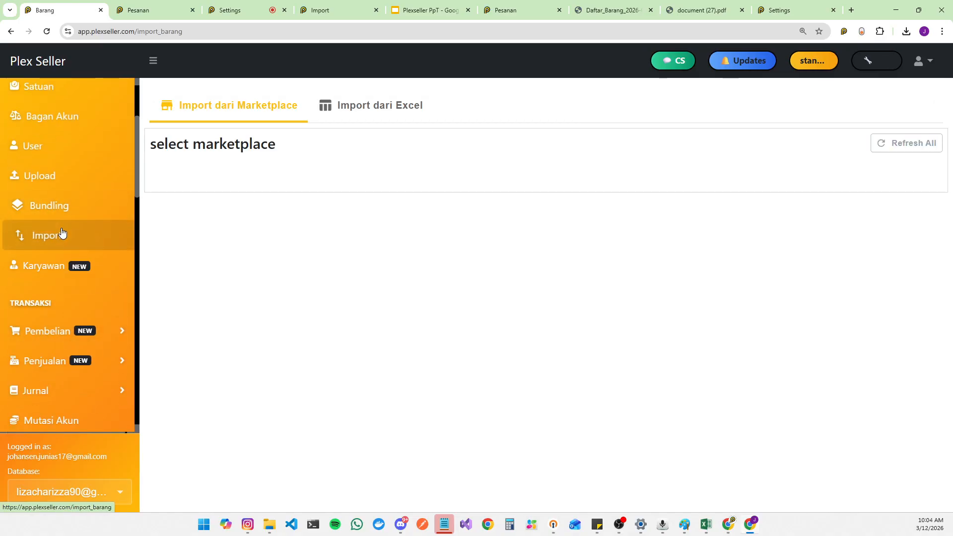
Step: Select all 102 filtered marketplace listings using the All Filtered Results selection option
click(155, 62)
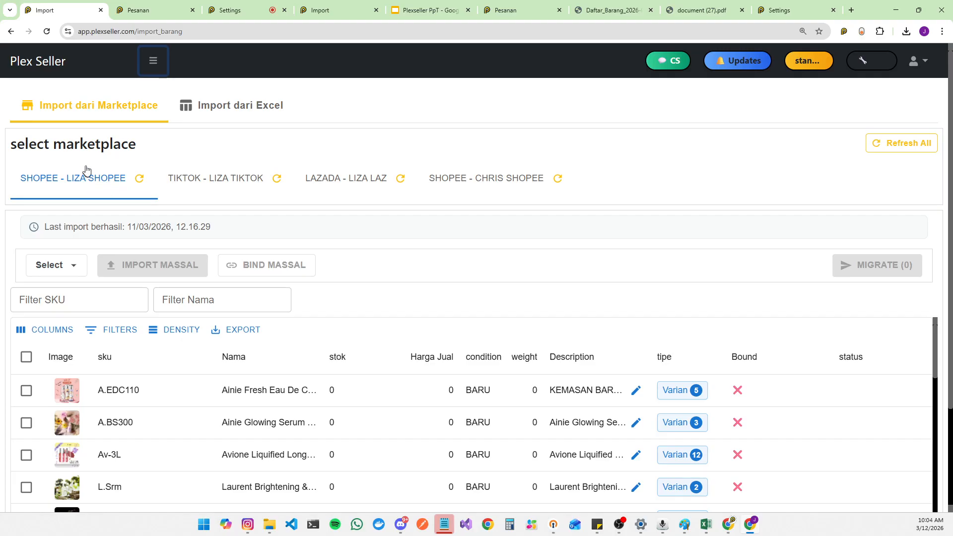
click(27, 358)
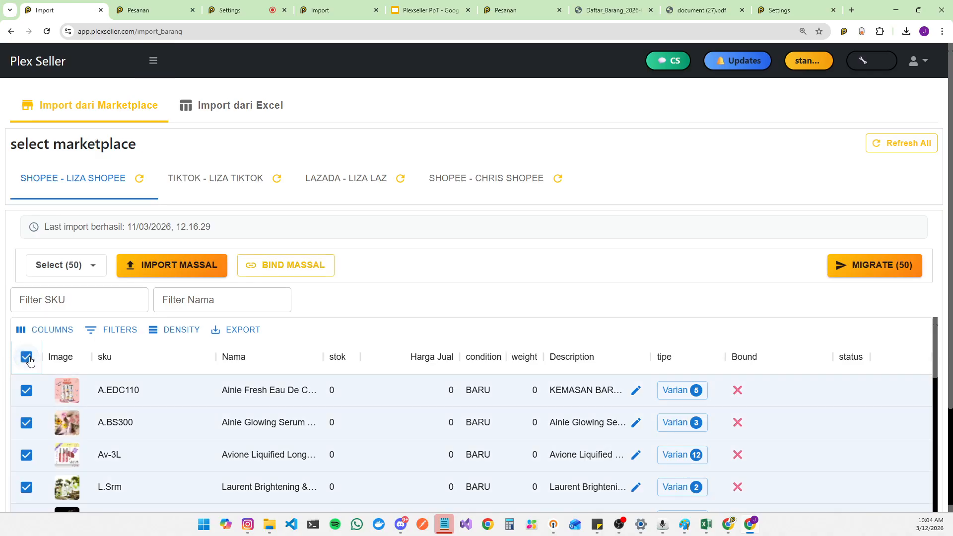
click(75, 269)
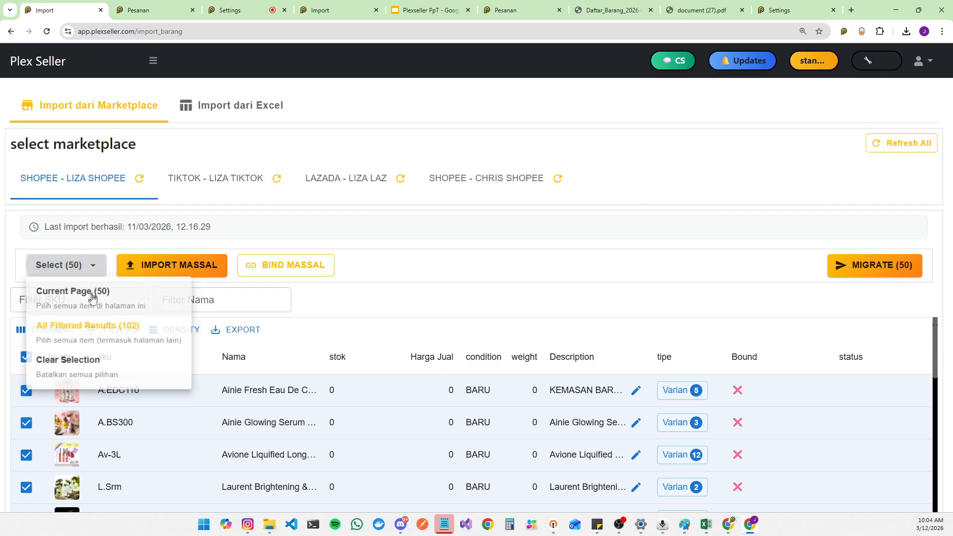
click(103, 340)
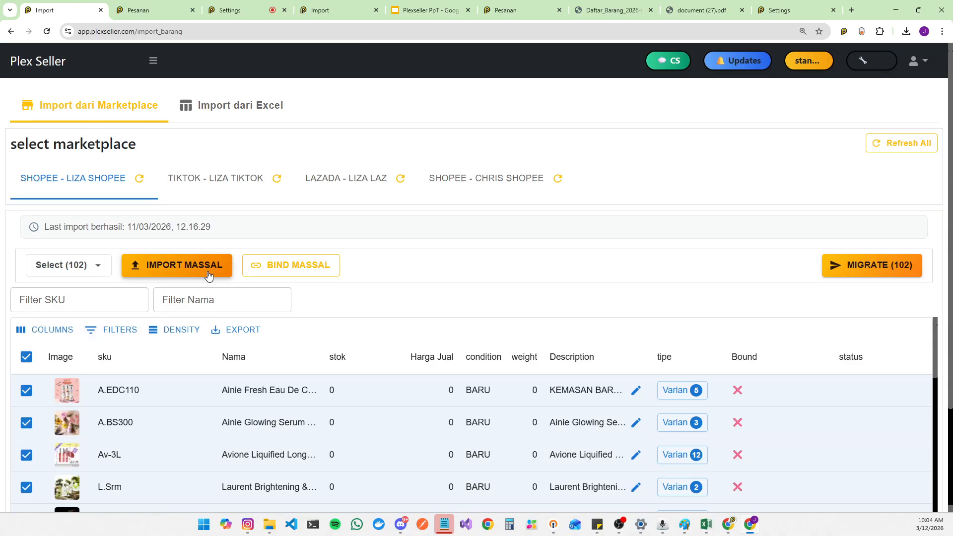
click(153, 61)
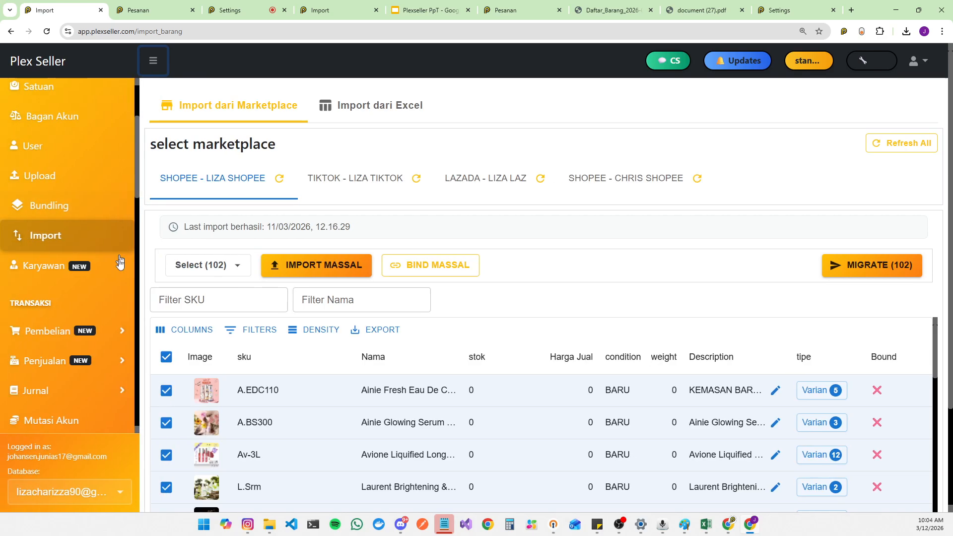
click(154, 62)
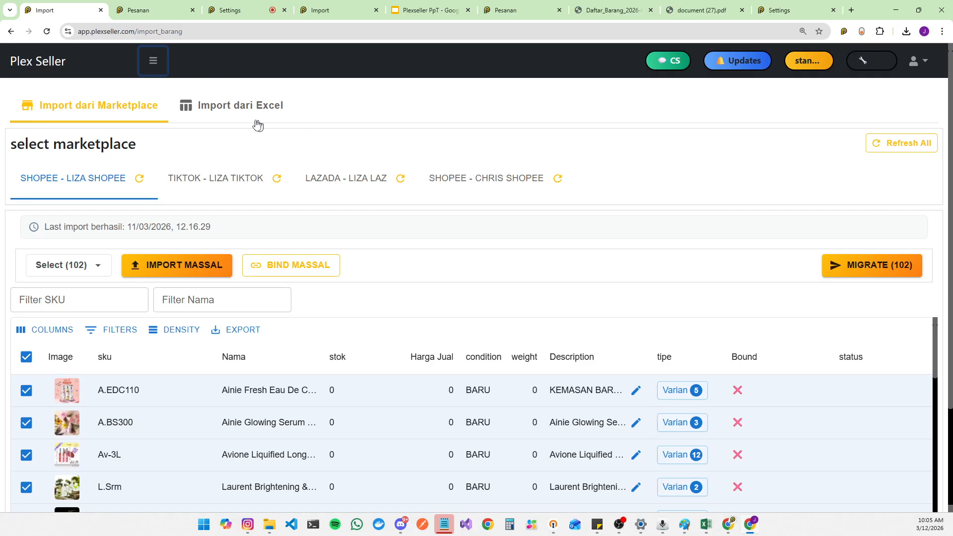
click(153, 61)
scroll(59, 278, up, 3)
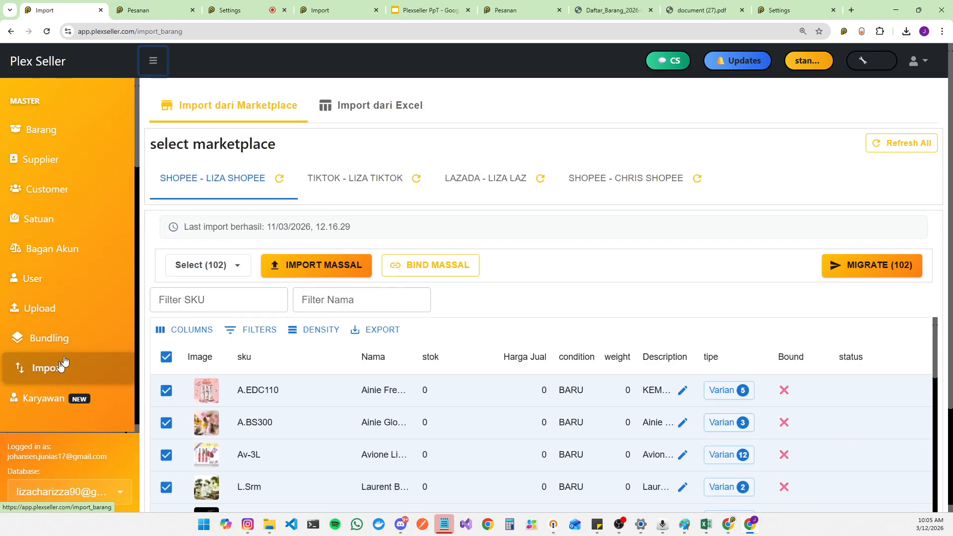
click(153, 61)
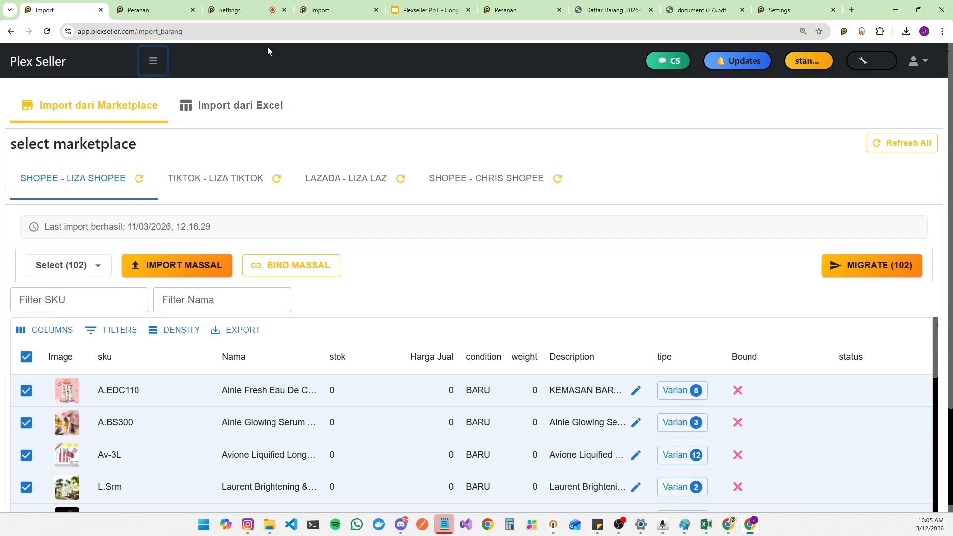
click(153, 59)
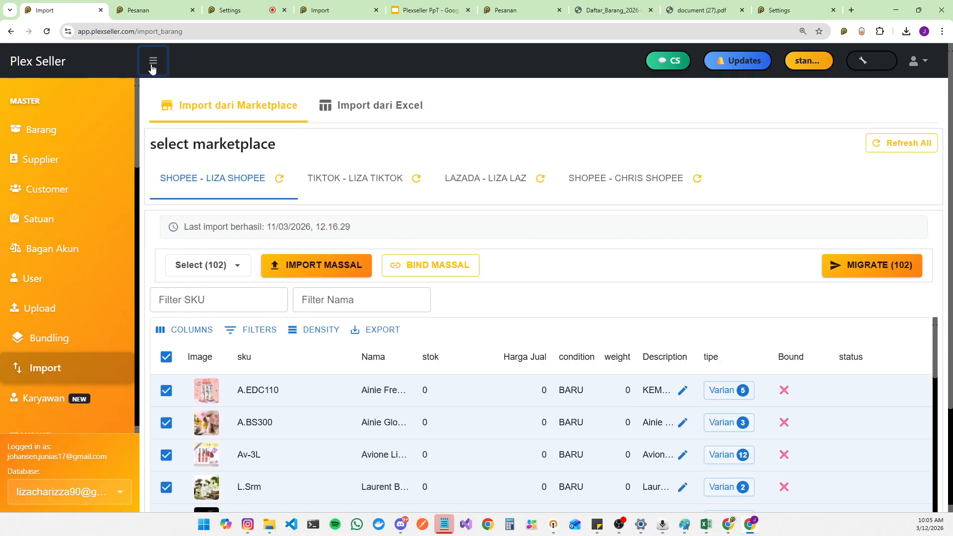
click(152, 64)
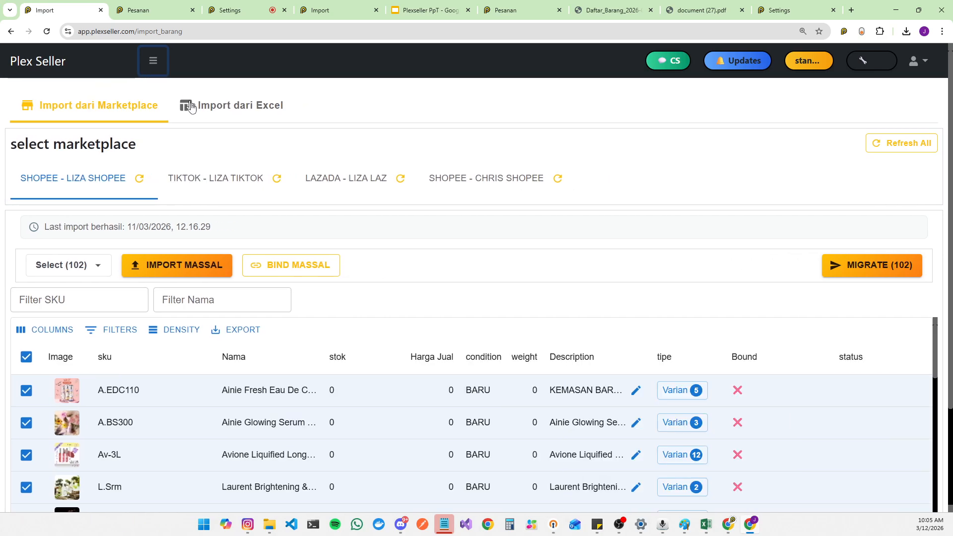
click(157, 70)
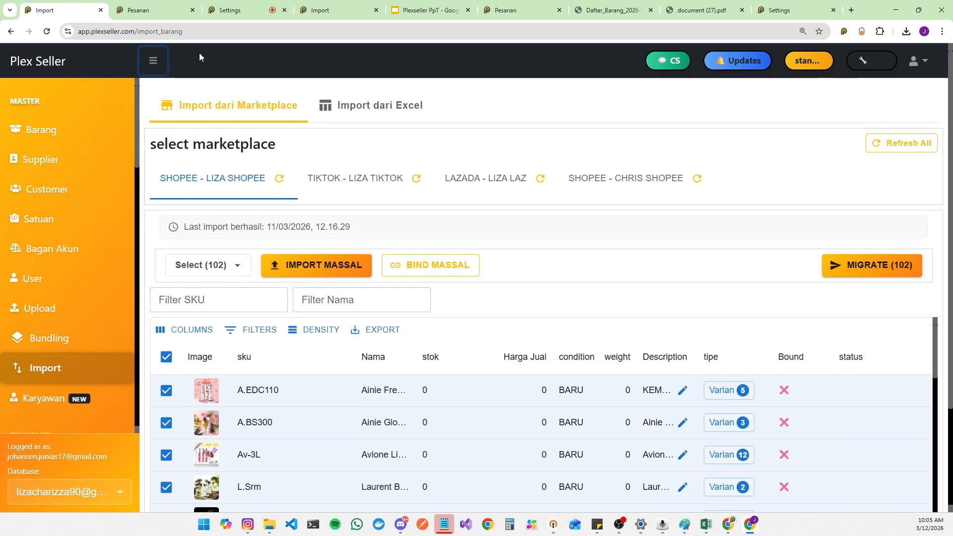
click(154, 64)
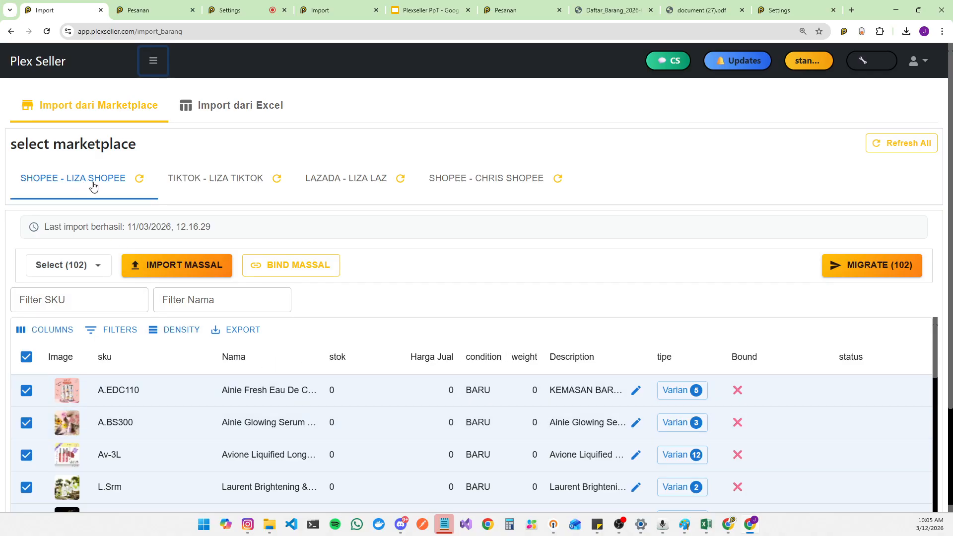
Step: Toggle the page selection off and on, then reselect all 102 filtered listings via All Filtered Results
click(27, 360)
click(27, 359)
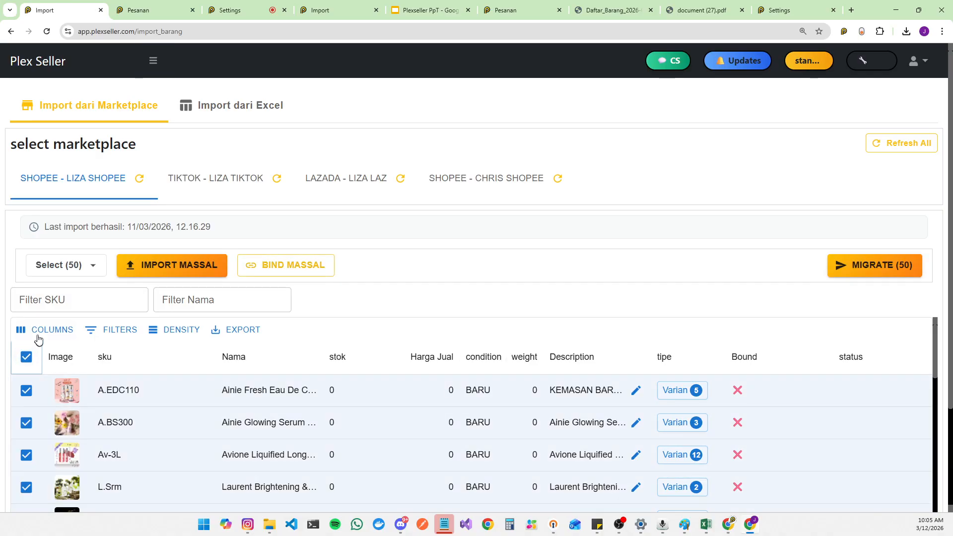
click(97, 273)
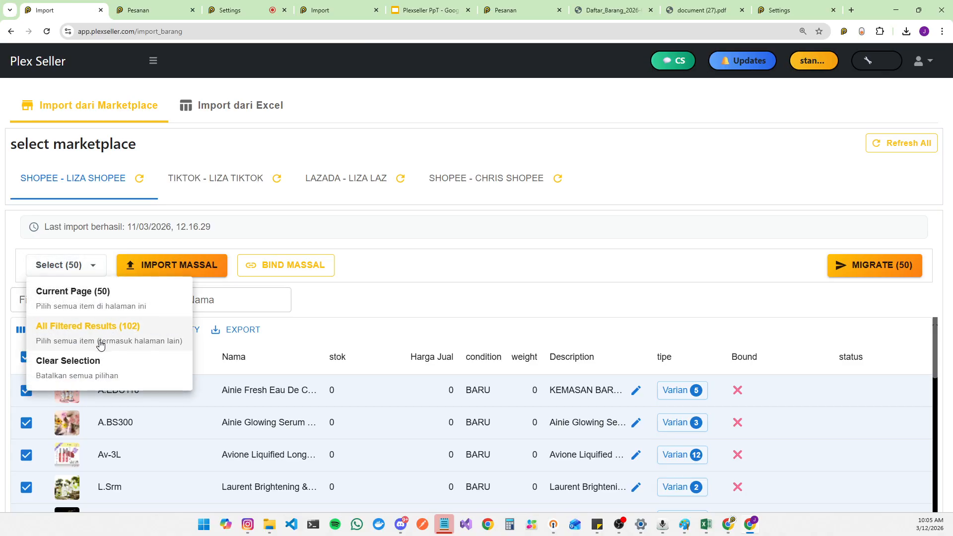
click(98, 343)
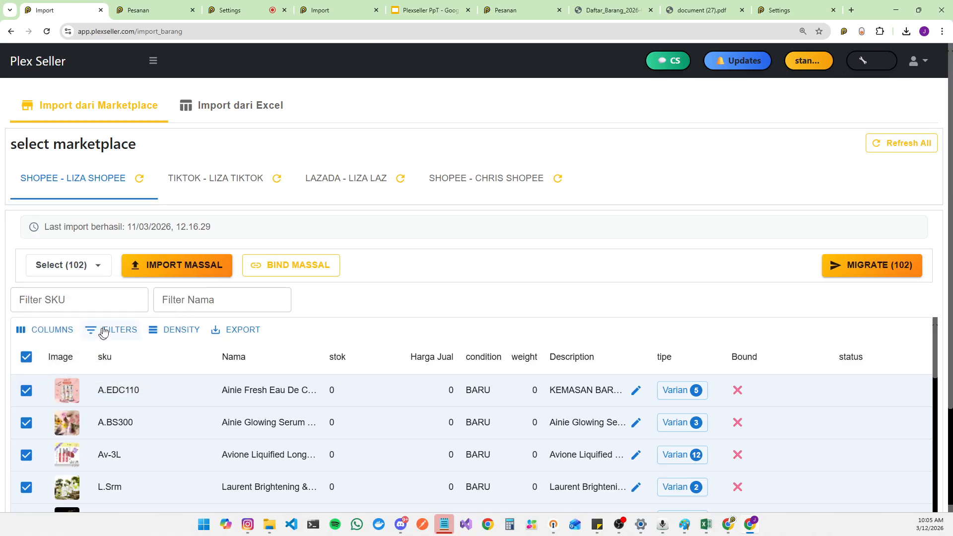
Step: Bulk-import the selected listings as Barang into account MODAL UTAMA (31.1) with stock import, then dismiss the result alert
click(186, 272)
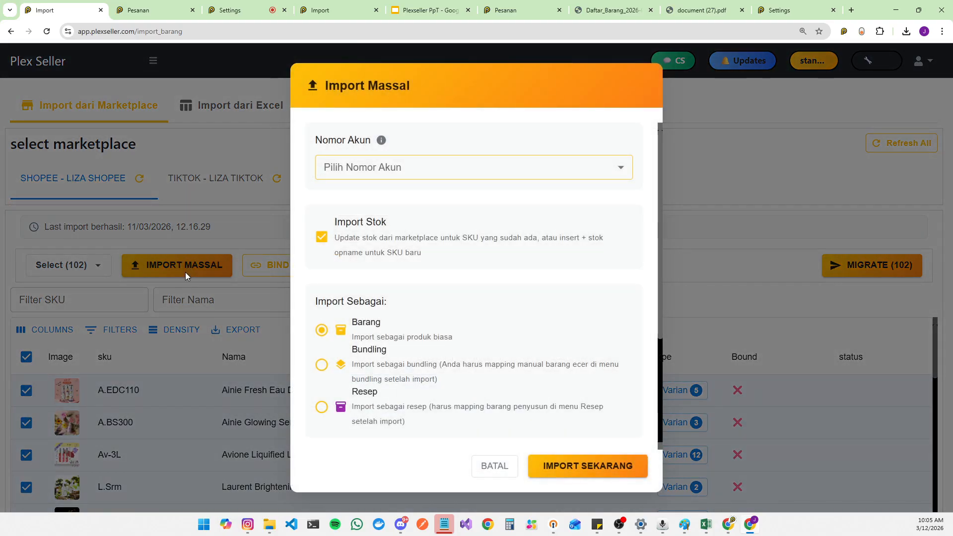
click(407, 177)
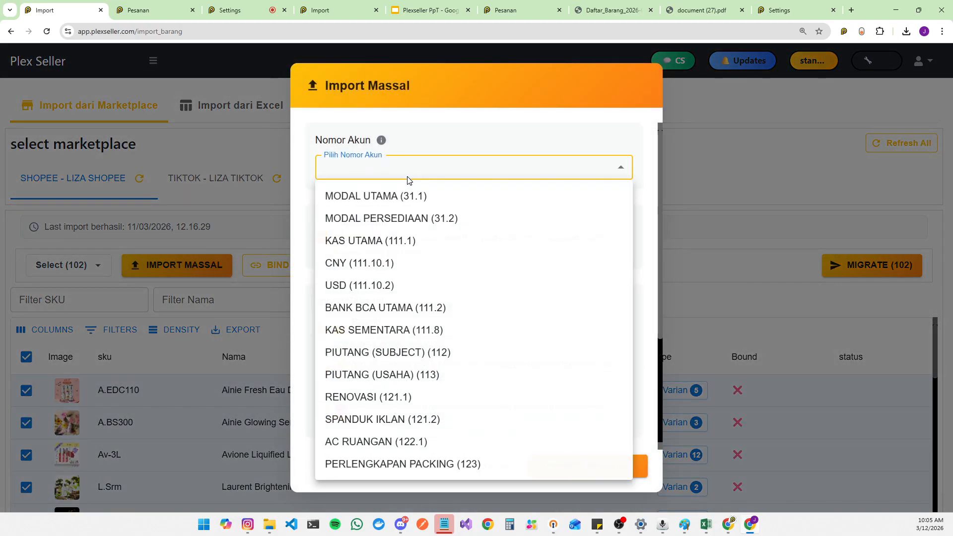
click(410, 203)
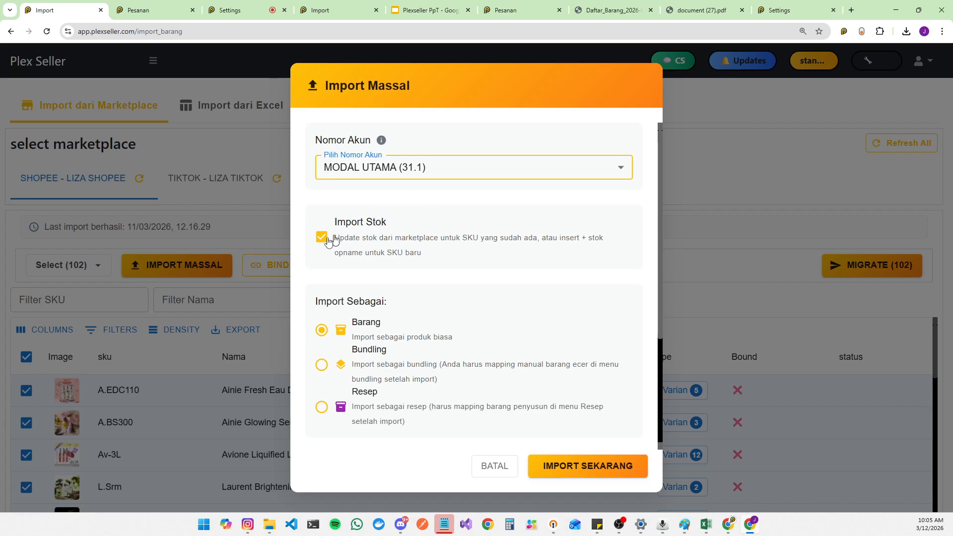
scroll(381, 342, down, 3)
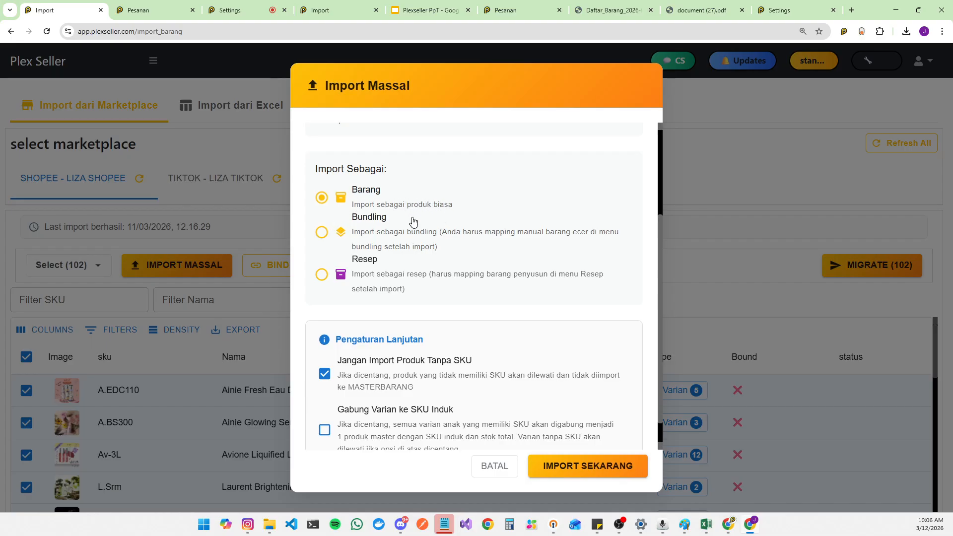
scroll(525, 331, down, 1)
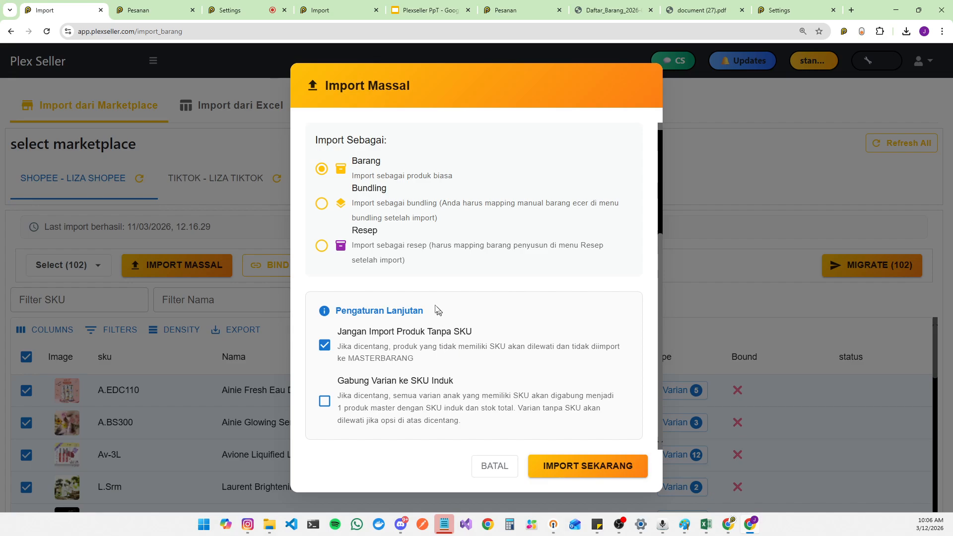
scroll(381, 319, up, 3)
scroll(373, 223, down, 3)
click(586, 472)
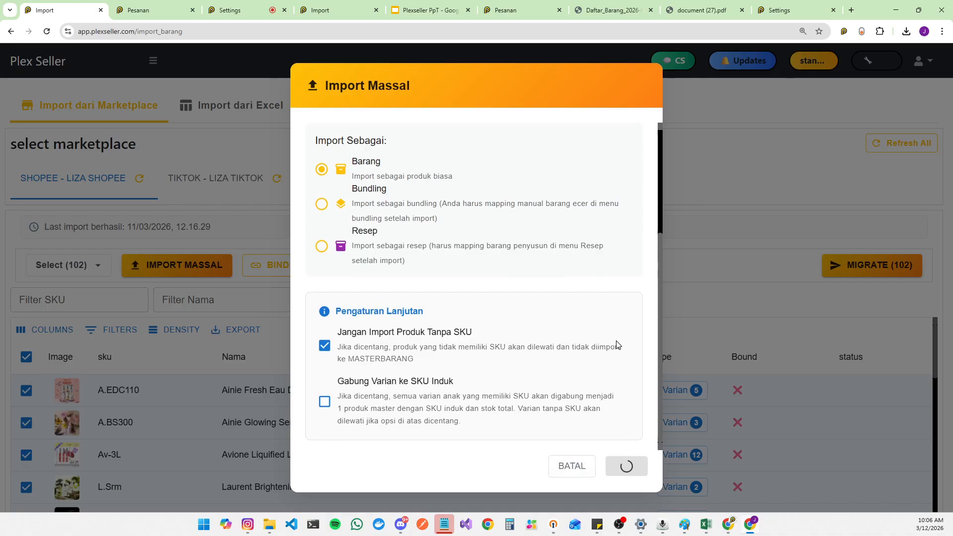
scroll(504, 134, down, 4)
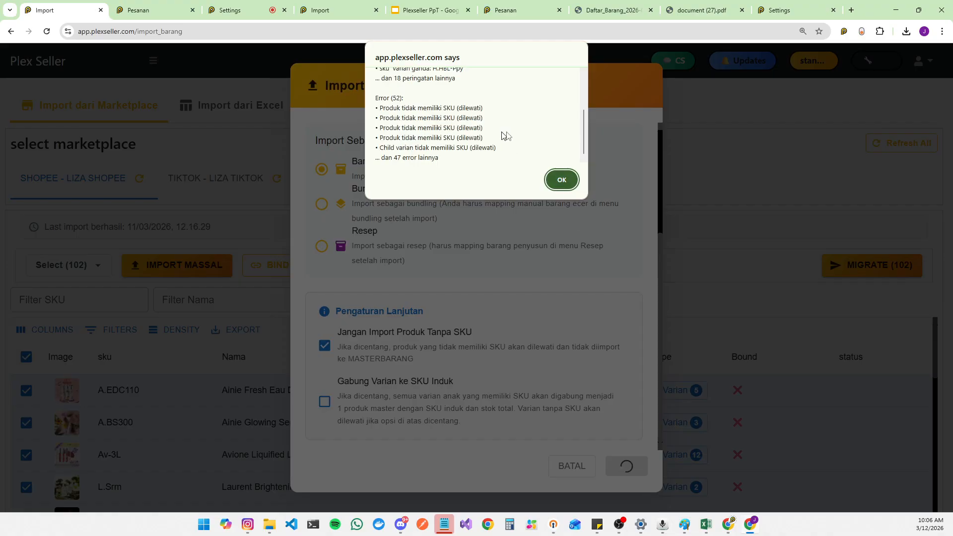
click(561, 177)
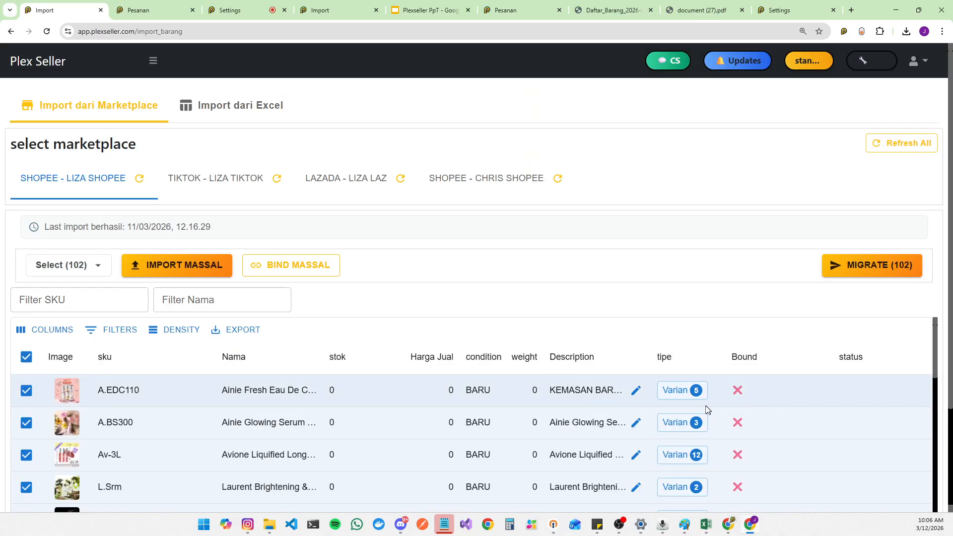
Step: Inspect the variants of the Ainie Fresh Eau De Cologne listing and check each variant's bound status
click(673, 395)
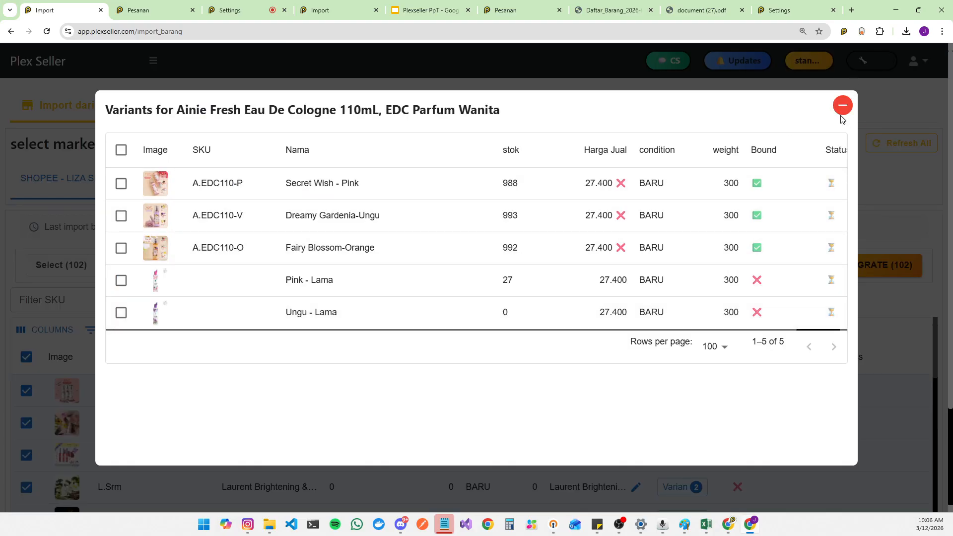
click(842, 106)
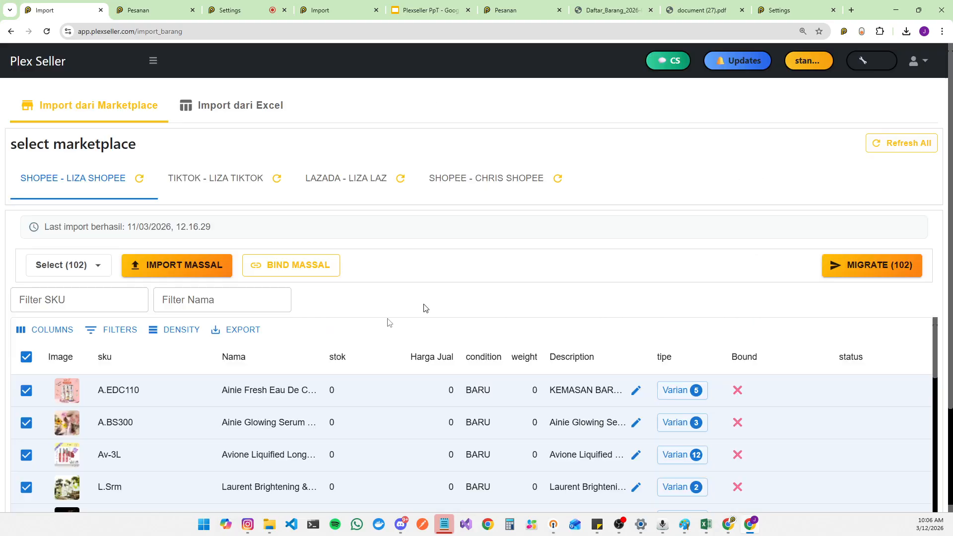
click(692, 393)
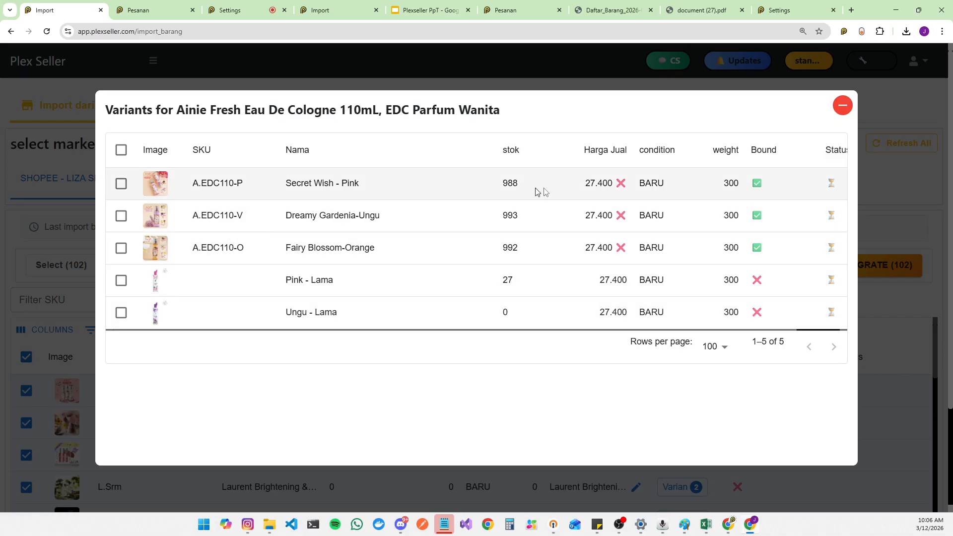
click(777, 186)
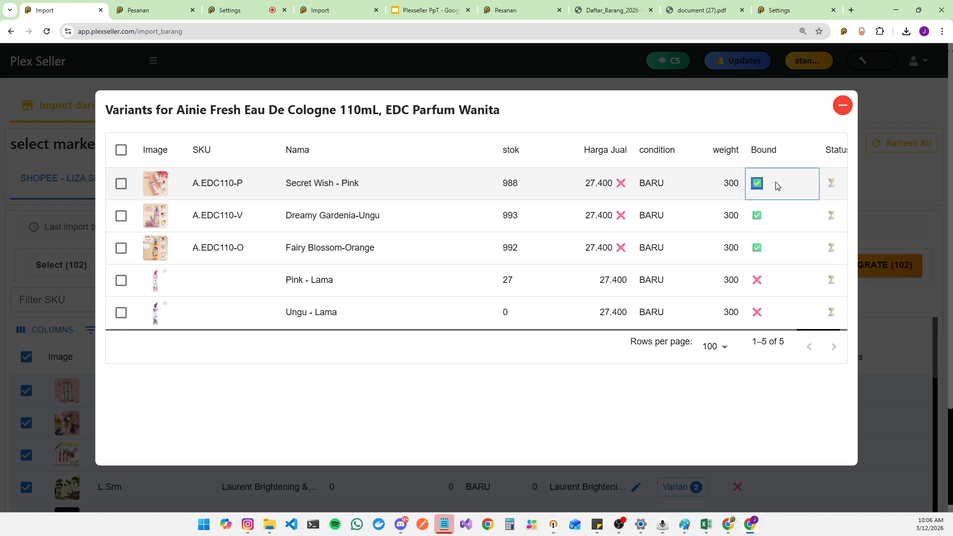
click(768, 217)
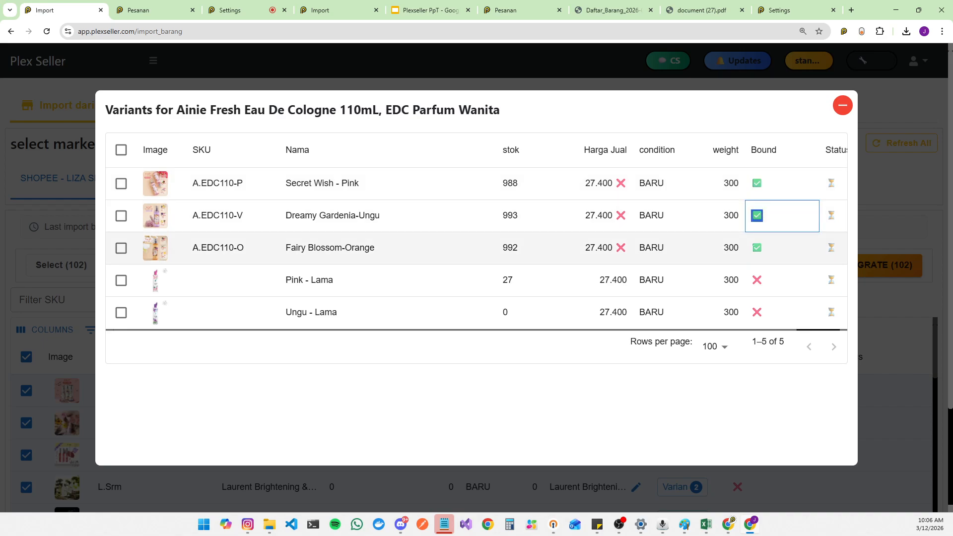
click(771, 251)
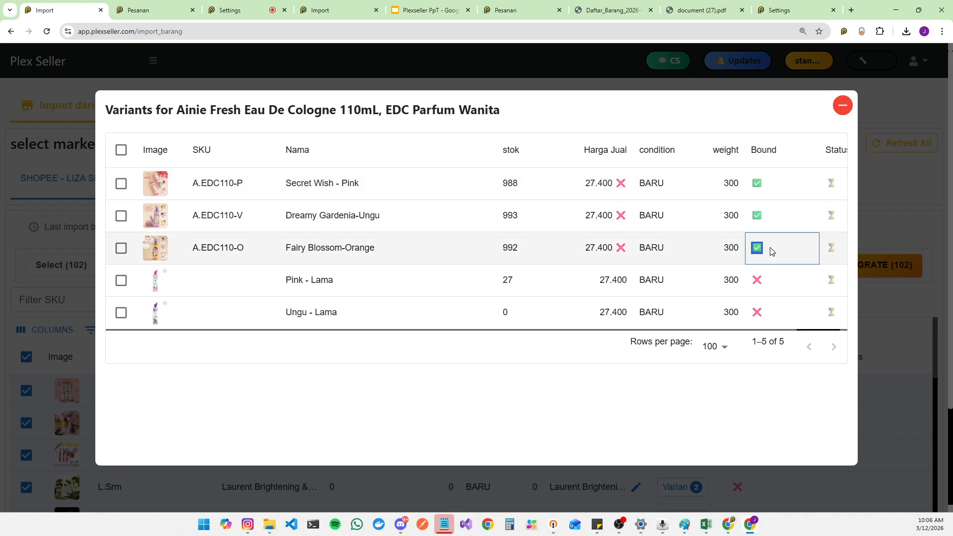
click(843, 107)
Step: Open the Barang master list and view the marketplace binding of the Joji-SY-Foot item
click(153, 61)
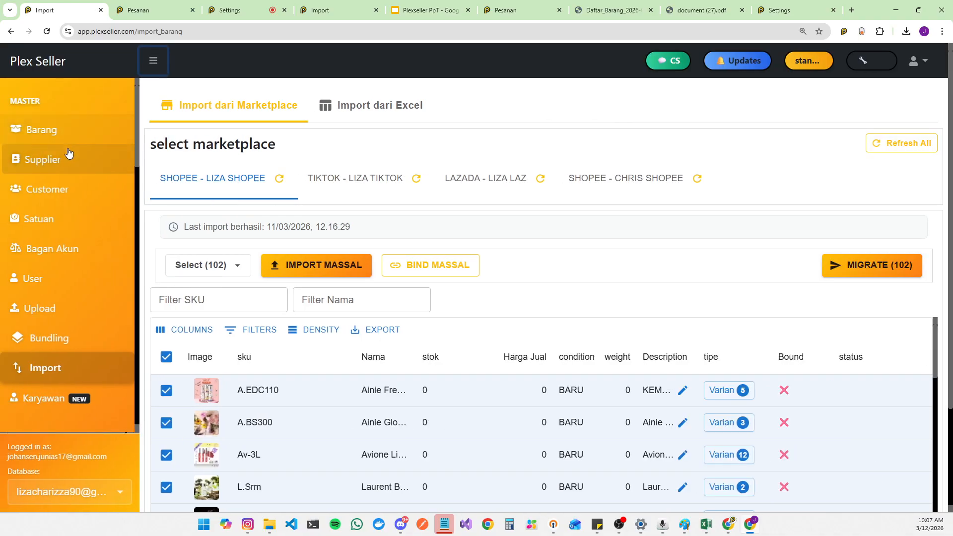
click(75, 131)
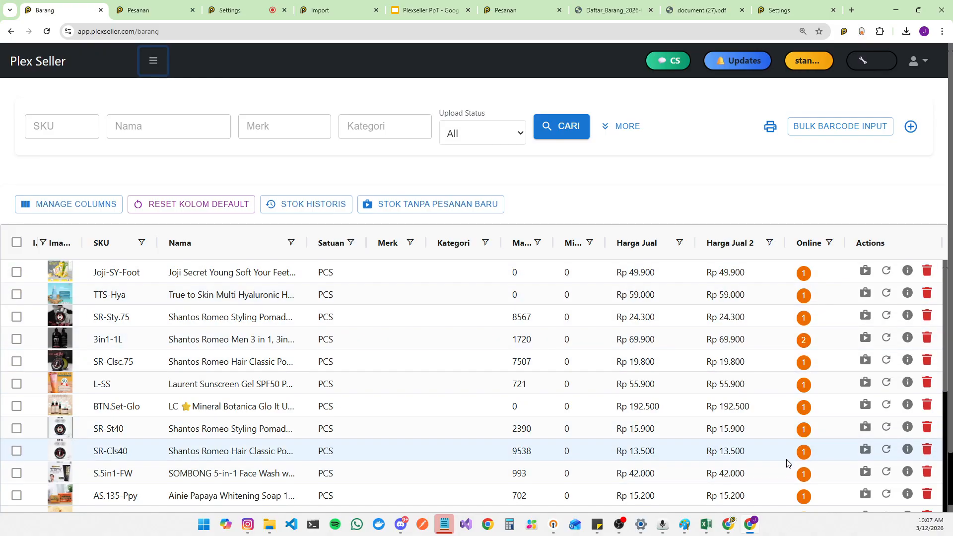
click(805, 274)
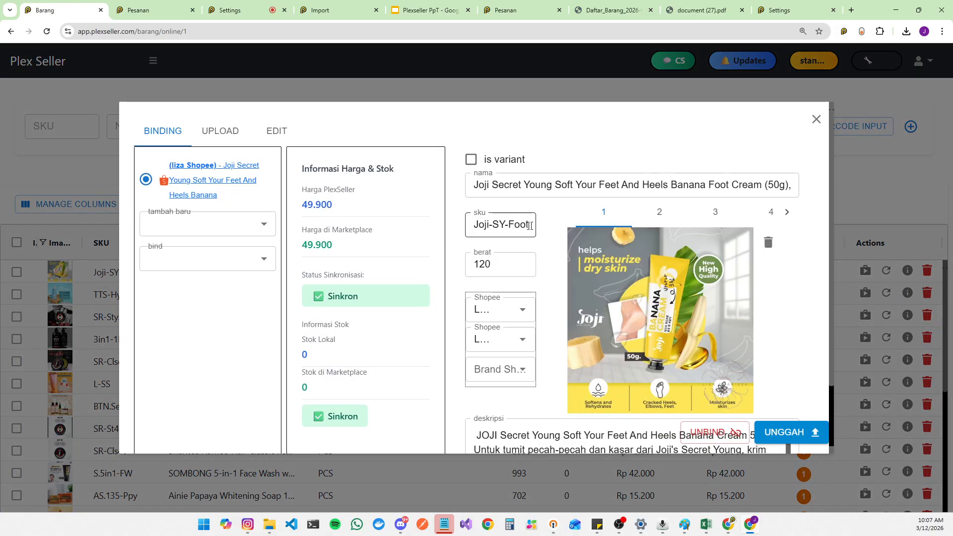
click(817, 119)
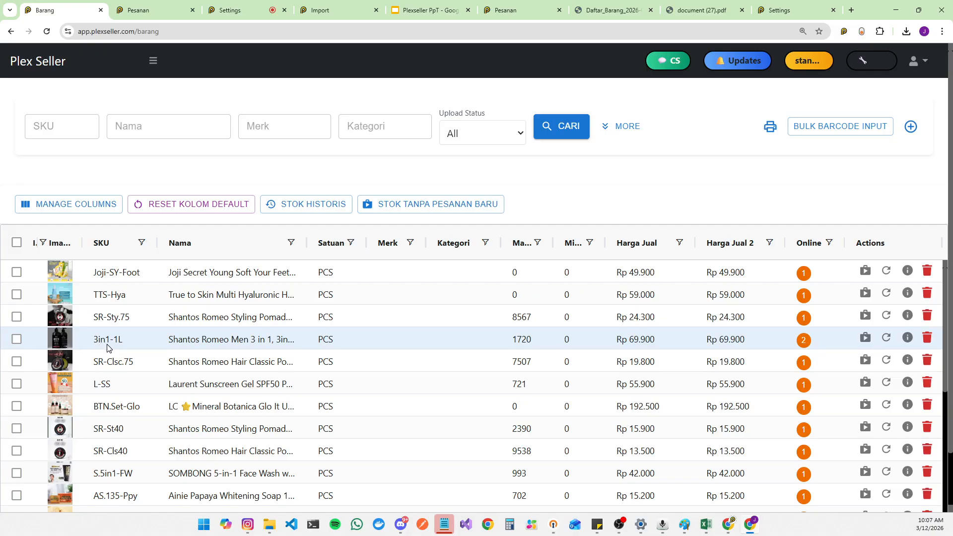
Step: View the marketplace bindings of the 3in1-1L item, switching between its two linked listings
click(806, 344)
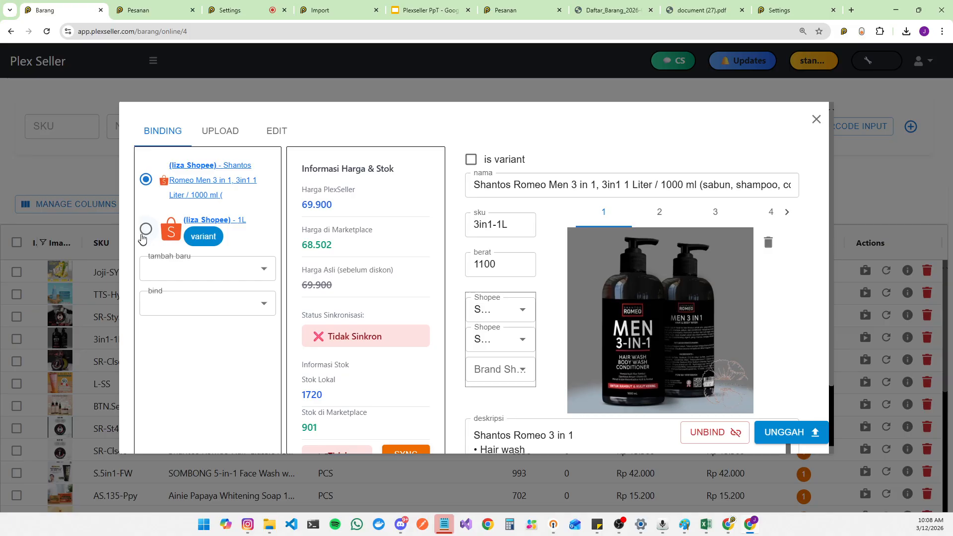
click(145, 229)
click(146, 179)
click(146, 229)
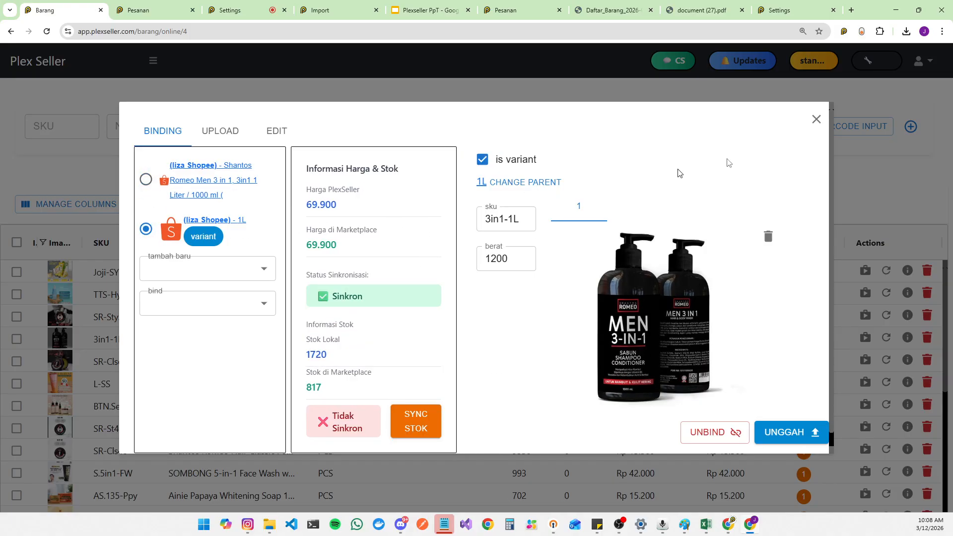
click(816, 119)
Step: Open the marketplace bindings of the AS.135-GM item and browse its linked Goat's Milk variant listings
scroll(747, 289, down, 10)
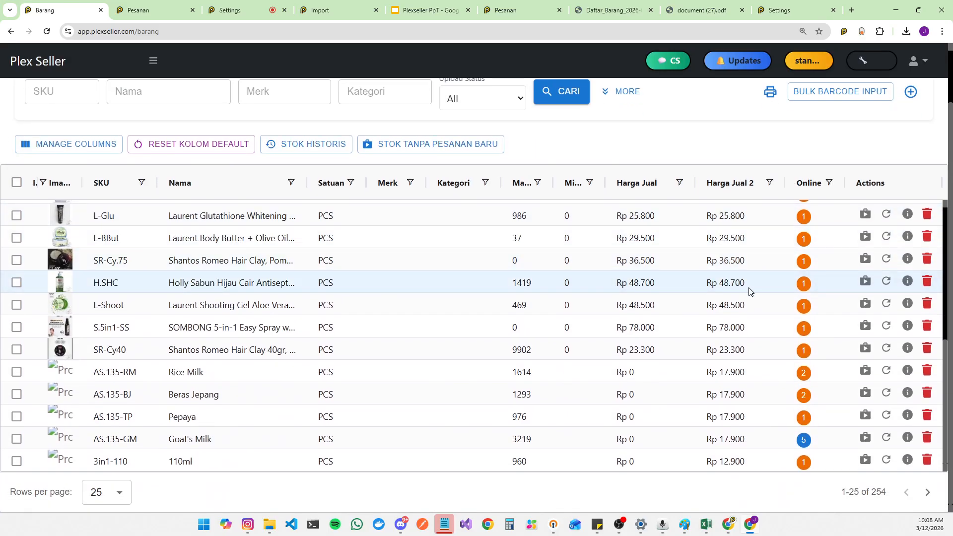
click(802, 440)
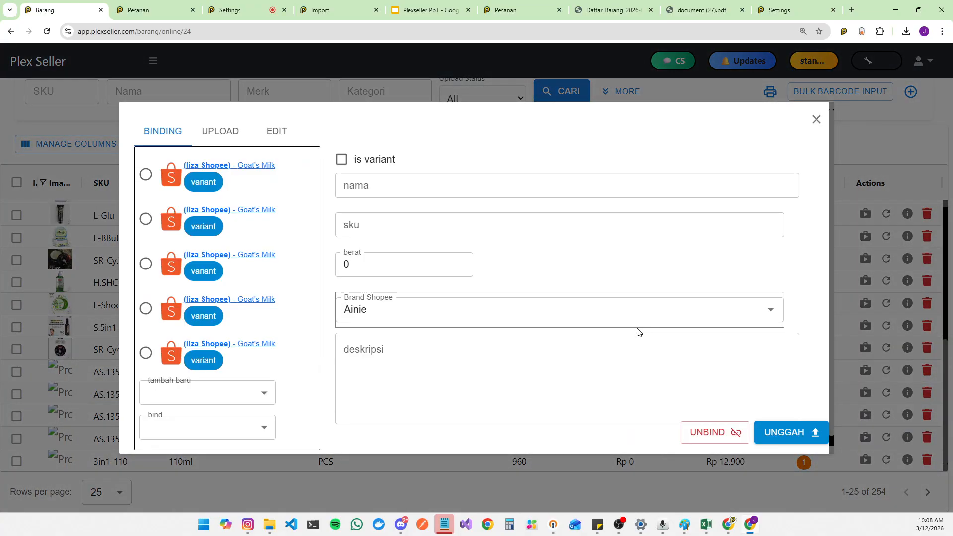
scroll(423, 357, down, 1)
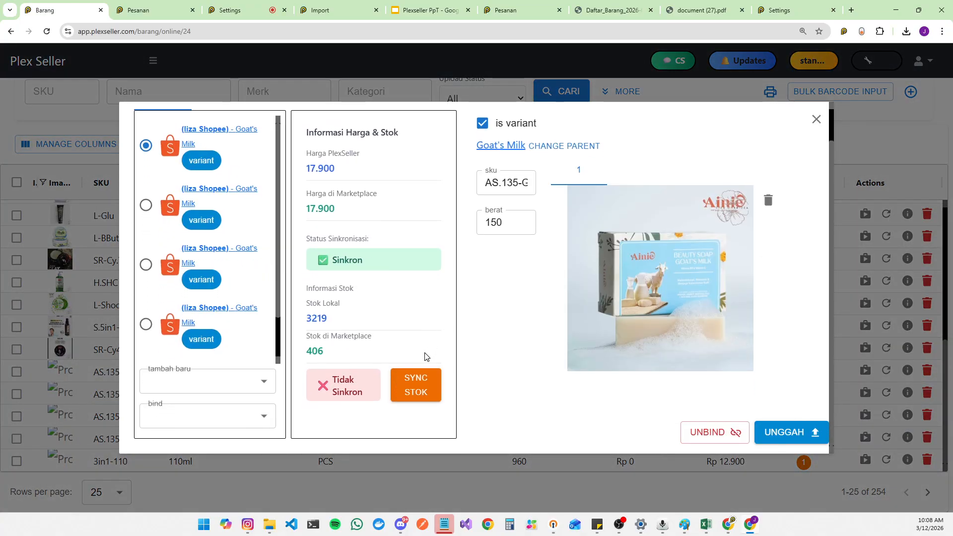
click(144, 207)
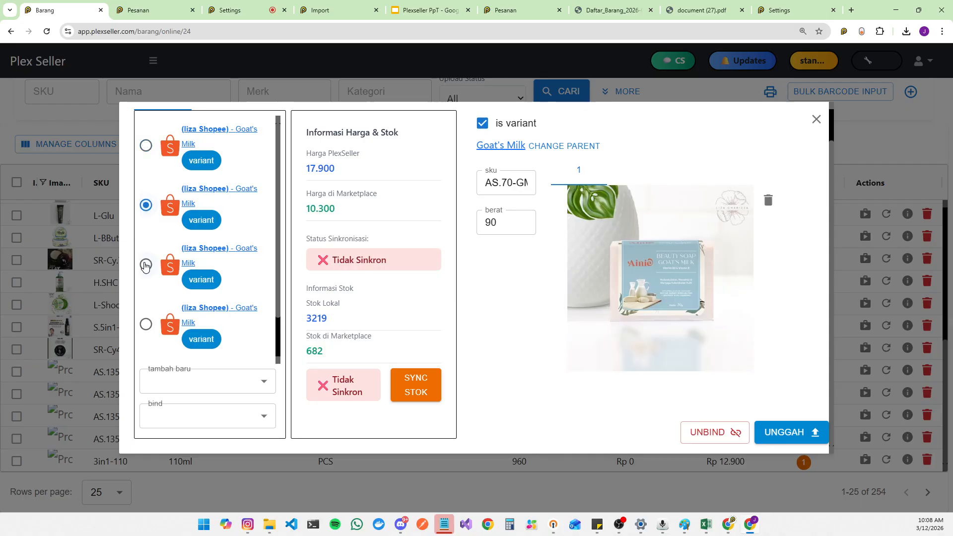
click(146, 265)
click(152, 325)
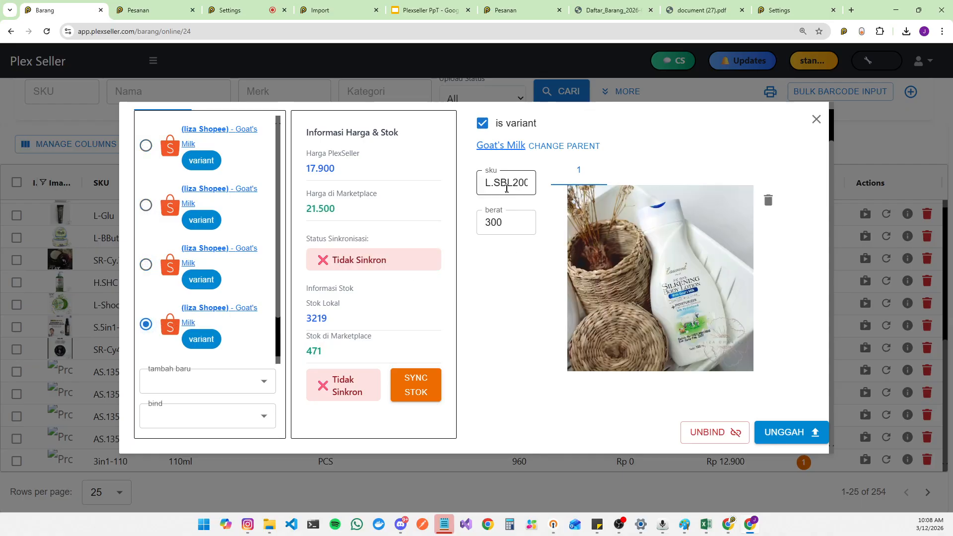
click(146, 264)
Step: Compare the SKUs of the linked Goat's Milk variant listings by selecting each one and highlighting its SKU
double_click(516, 183)
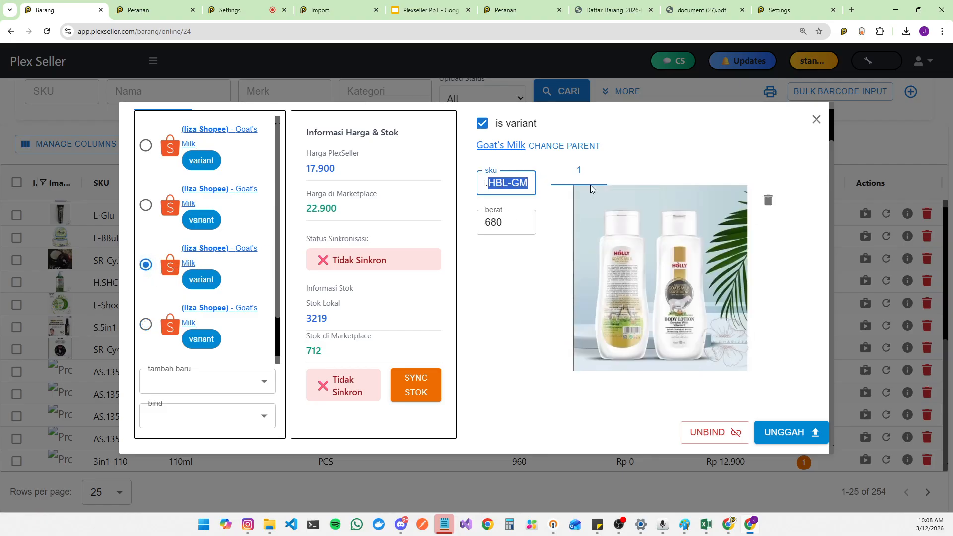
click(146, 205)
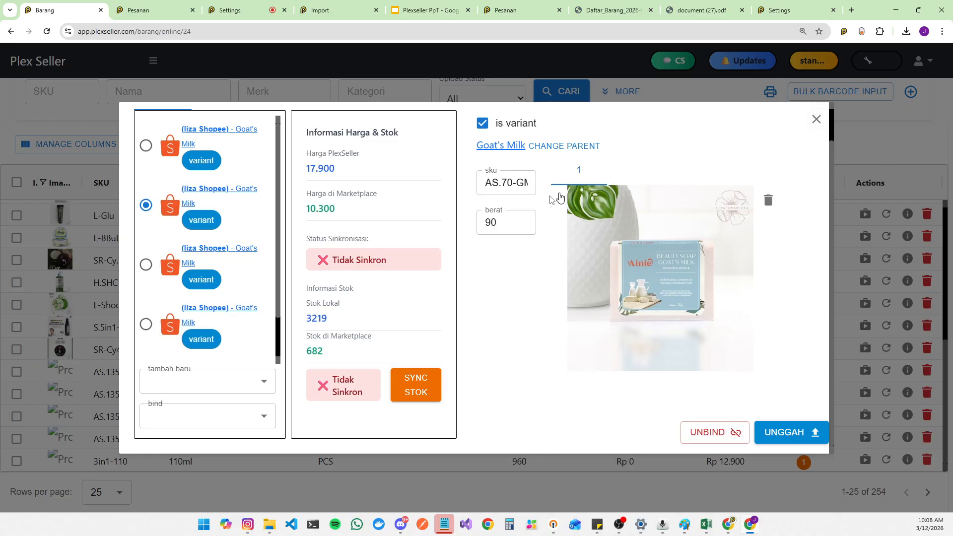
triple_click(535, 189)
click(142, 148)
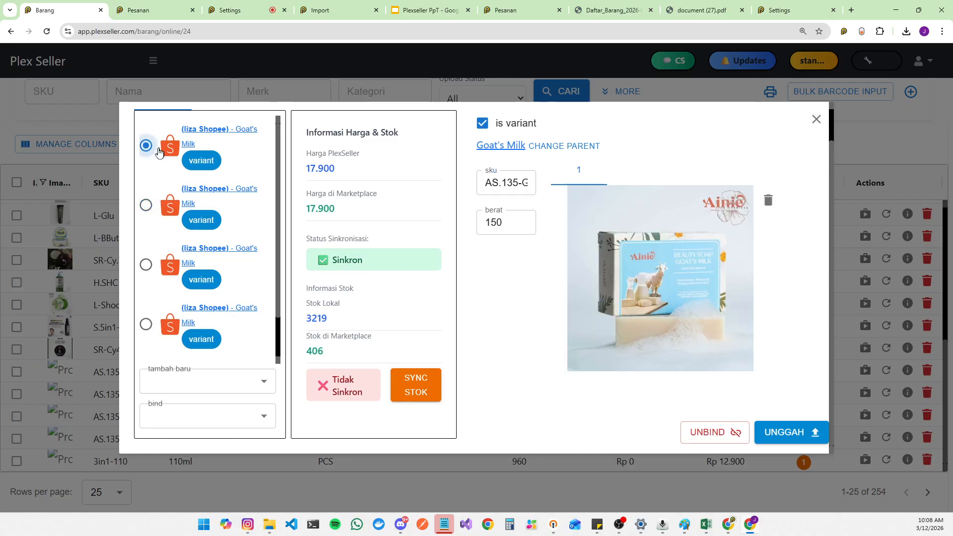
click(502, 189)
key(shift+End)
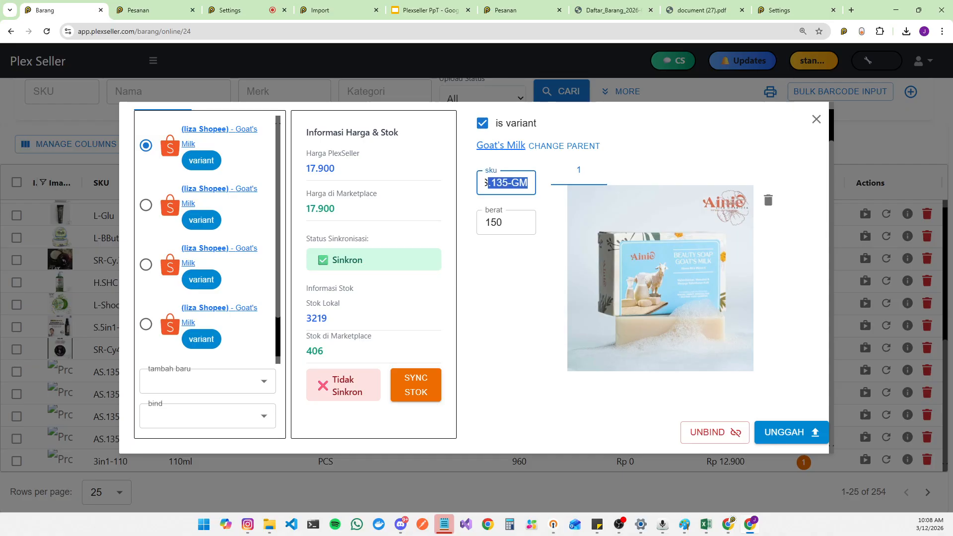
click(145, 206)
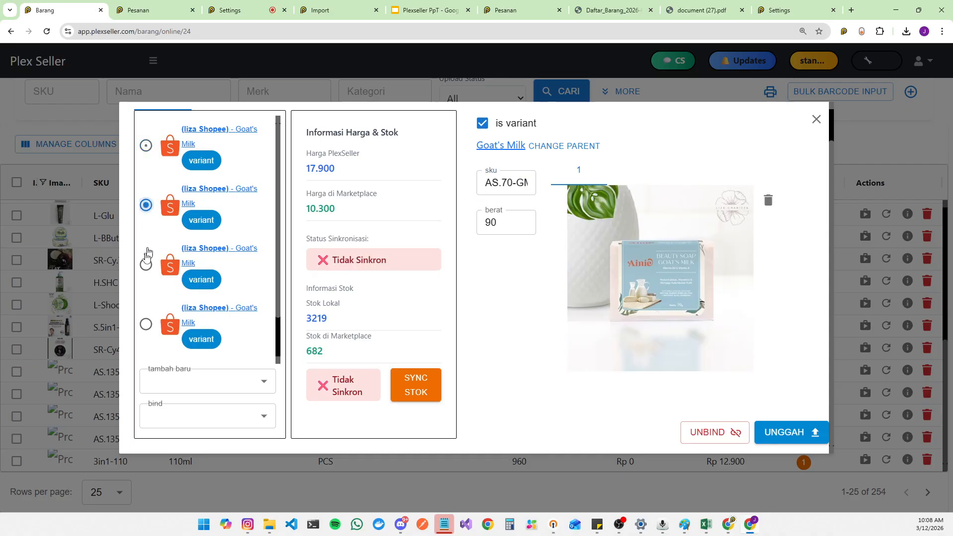
click(145, 264)
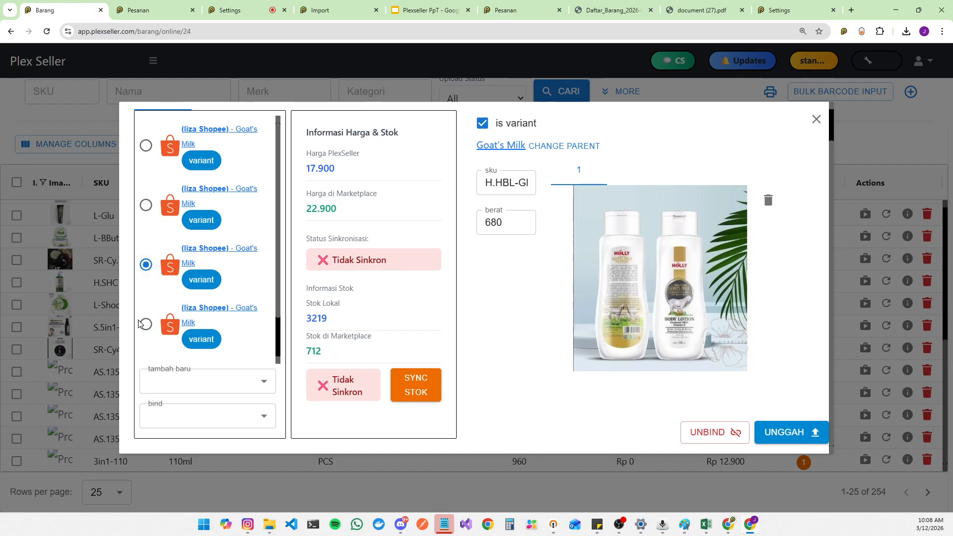
click(141, 323)
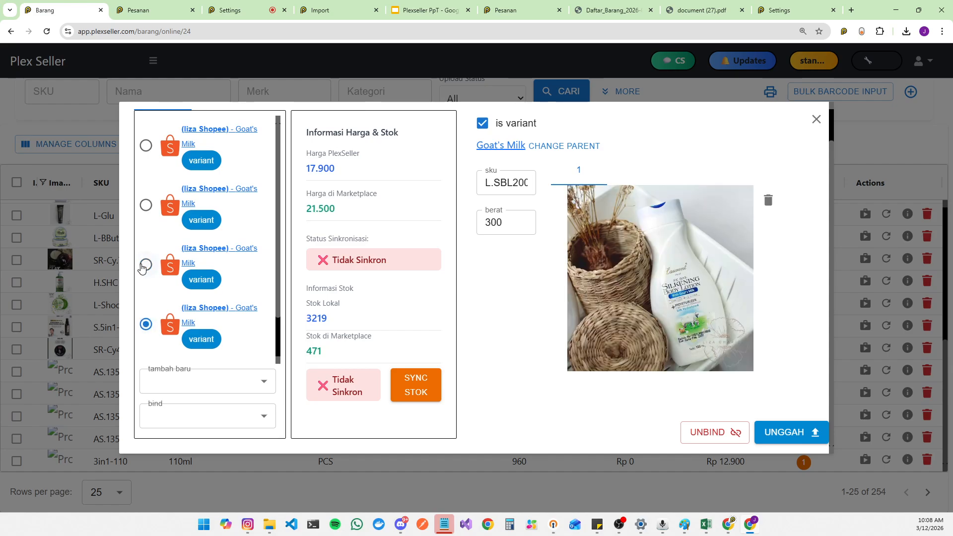
Step: Close the binding dialog and set the Barang list to show 50 rows per page
click(816, 119)
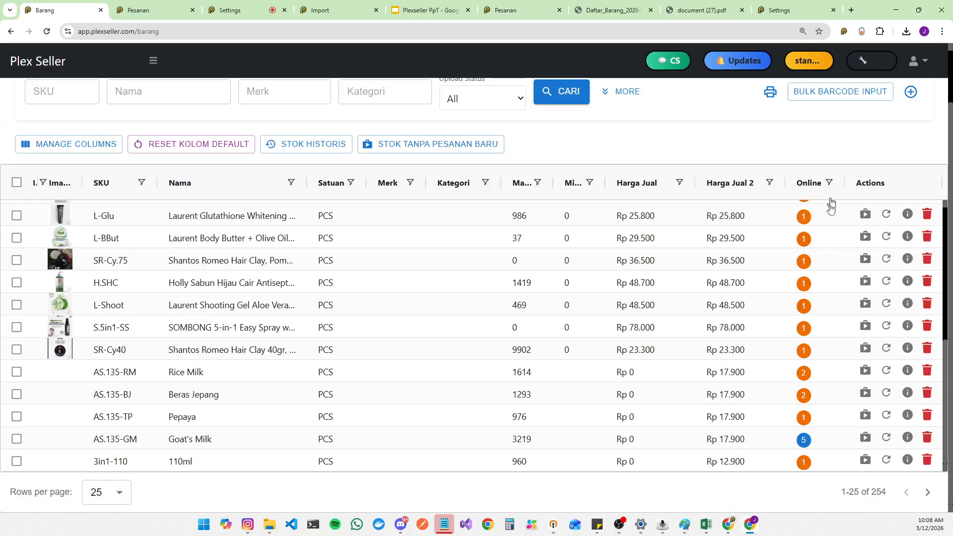
click(107, 492)
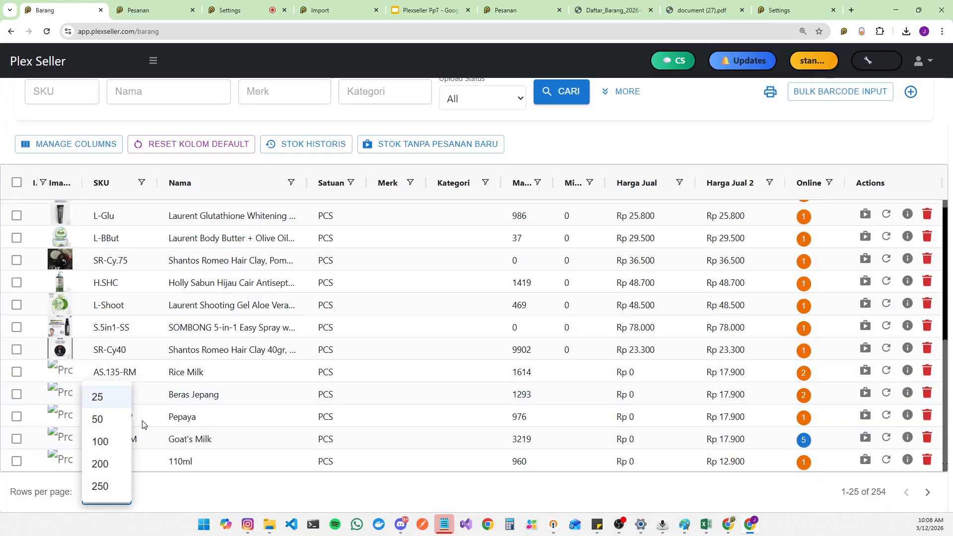
click(115, 421)
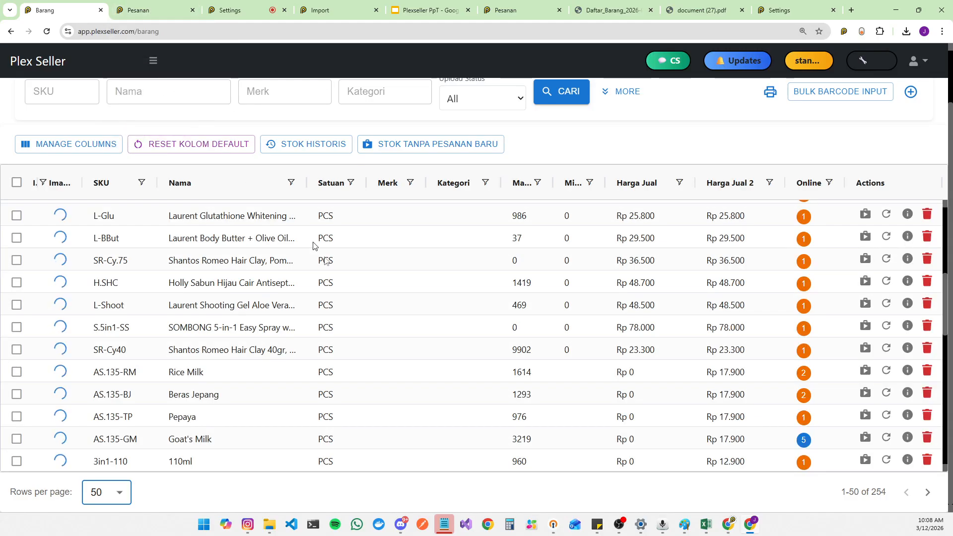
scroll(412, 308, down, 5)
scroll(428, 318, down, 6)
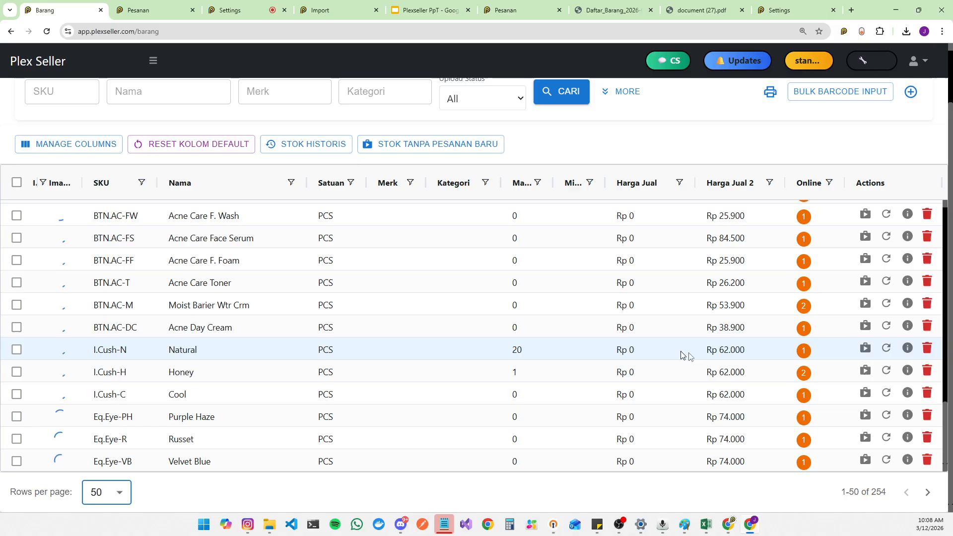
scroll(752, 377, up, 5)
scroll(751, 389, up, 4)
scroll(755, 387, down, 4)
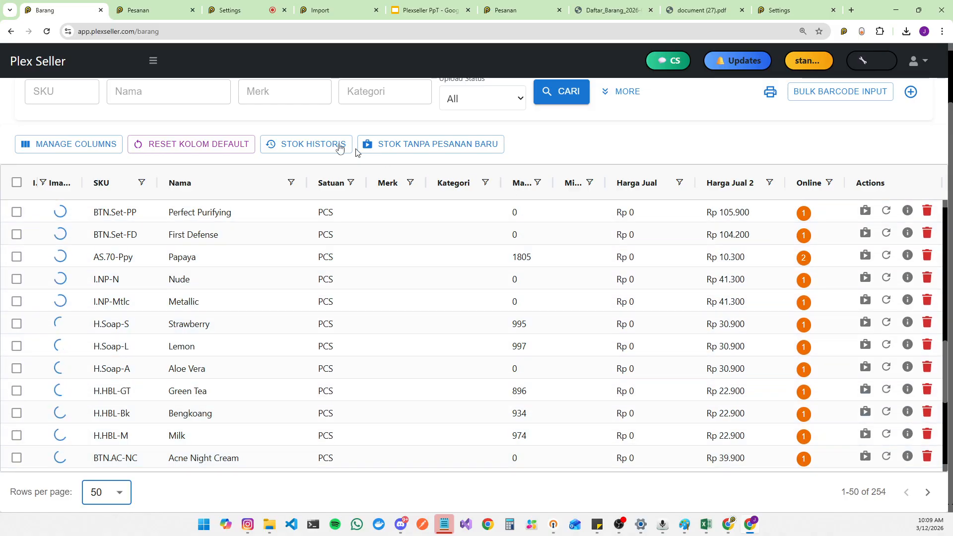
Step: Open the Import page from the sidebar and reload it
click(146, 4)
scroll(74, 264, up, 5)
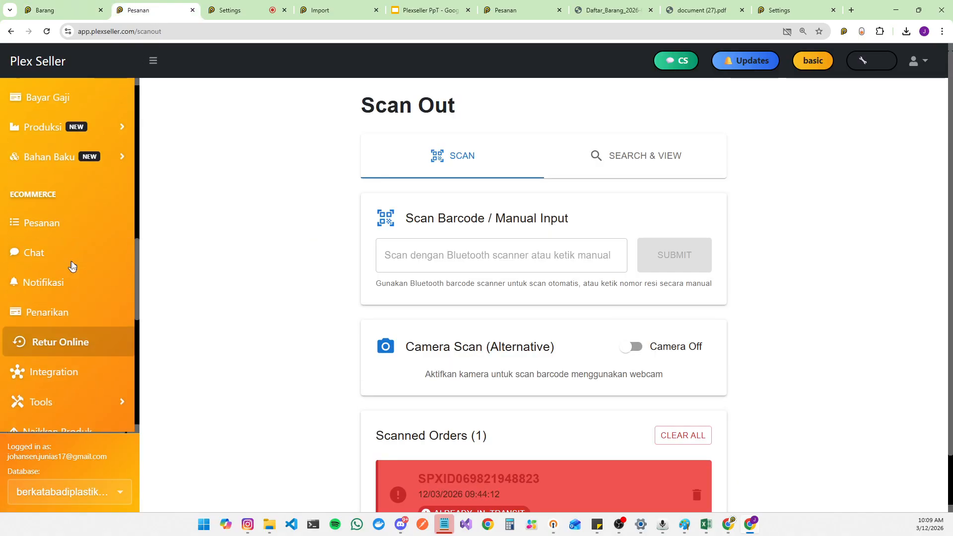
scroll(79, 277, up, 8)
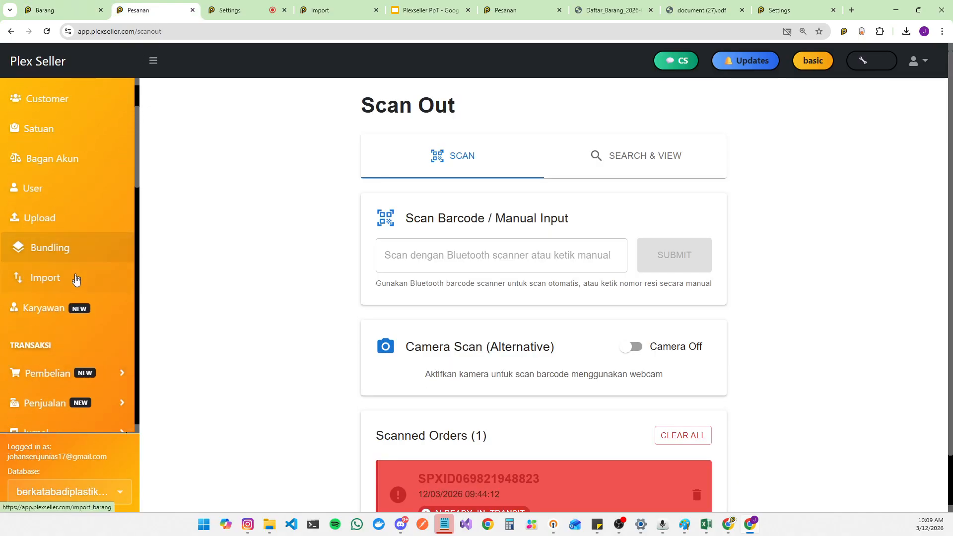
click(78, 282)
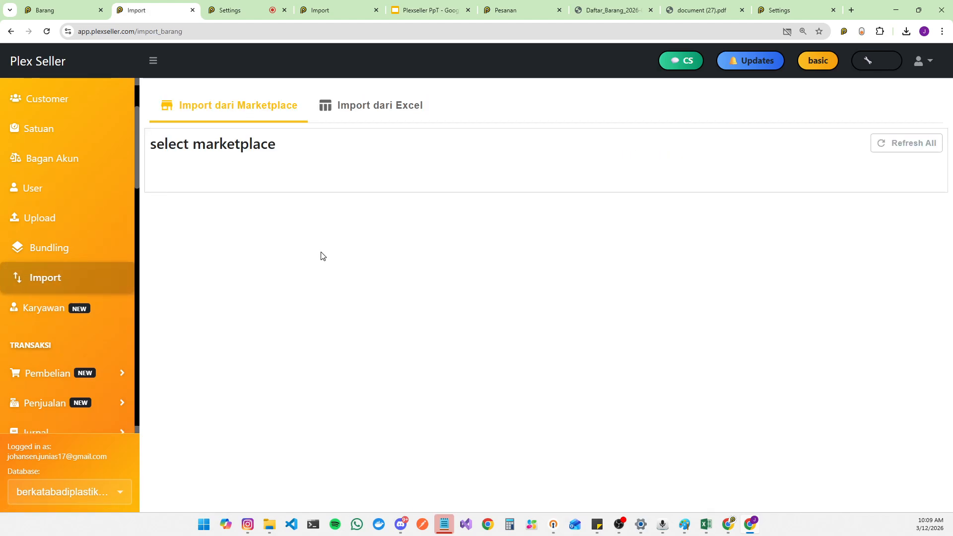
click(47, 31)
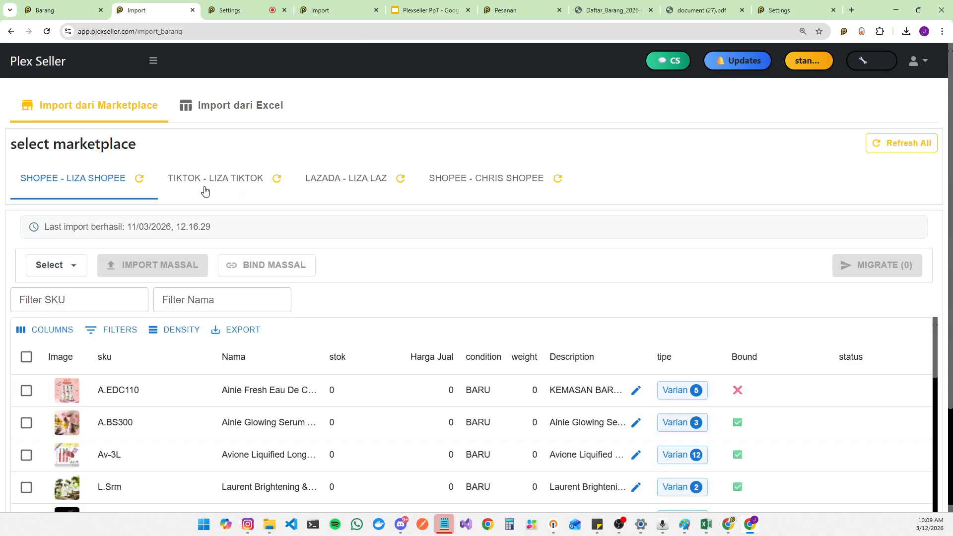
Step: Switch to the TIKTOK - LIZA TIKTOK marketplace and select all filtered results (81 listings)
click(222, 192)
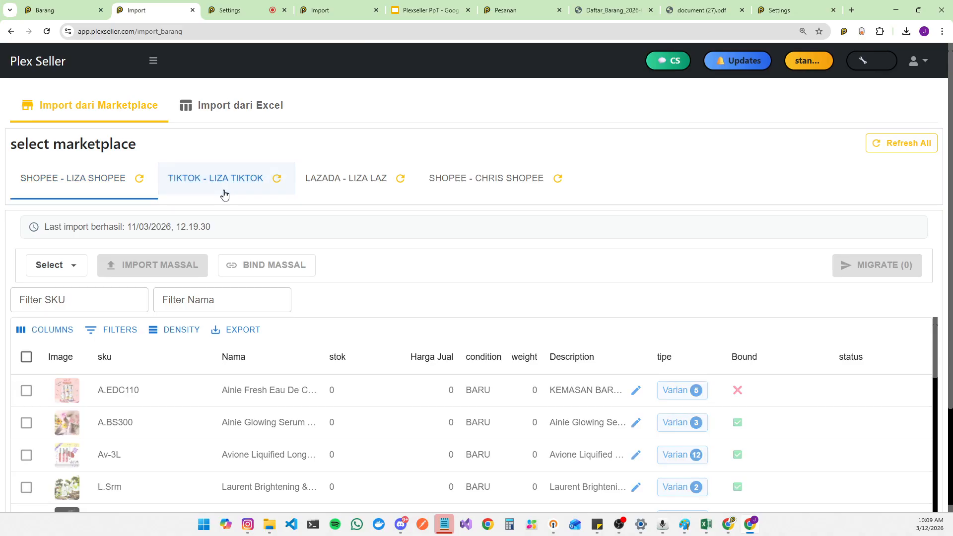
scroll(749, 353, down, 3)
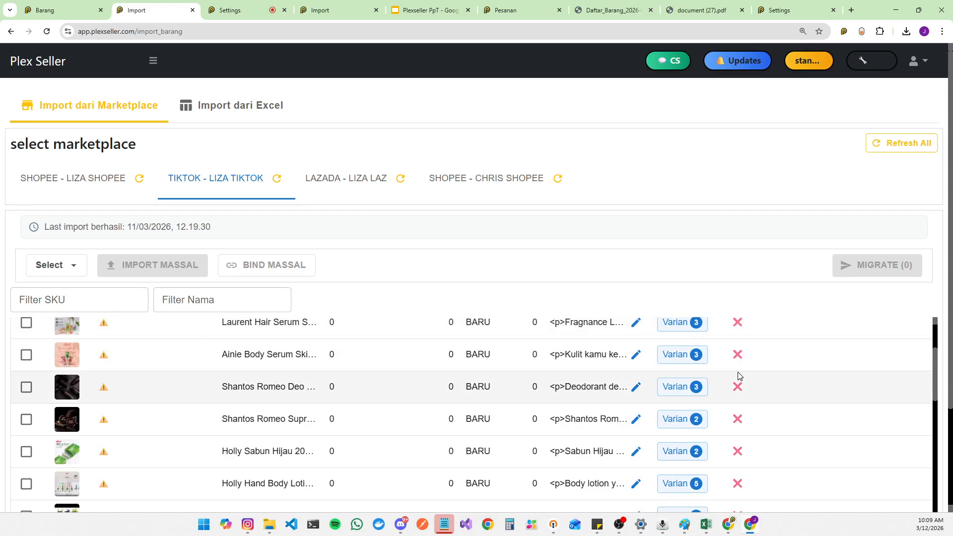
scroll(708, 397, up, 3)
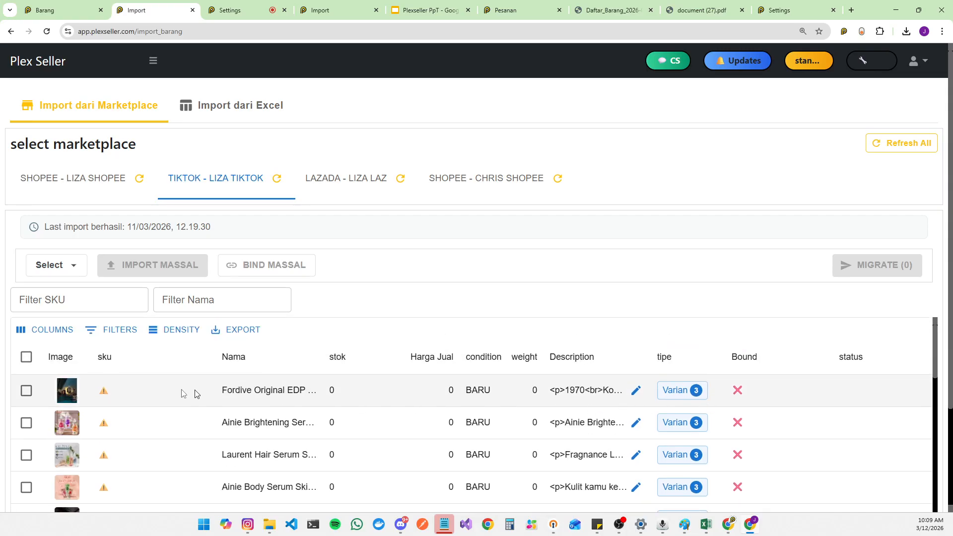
click(28, 358)
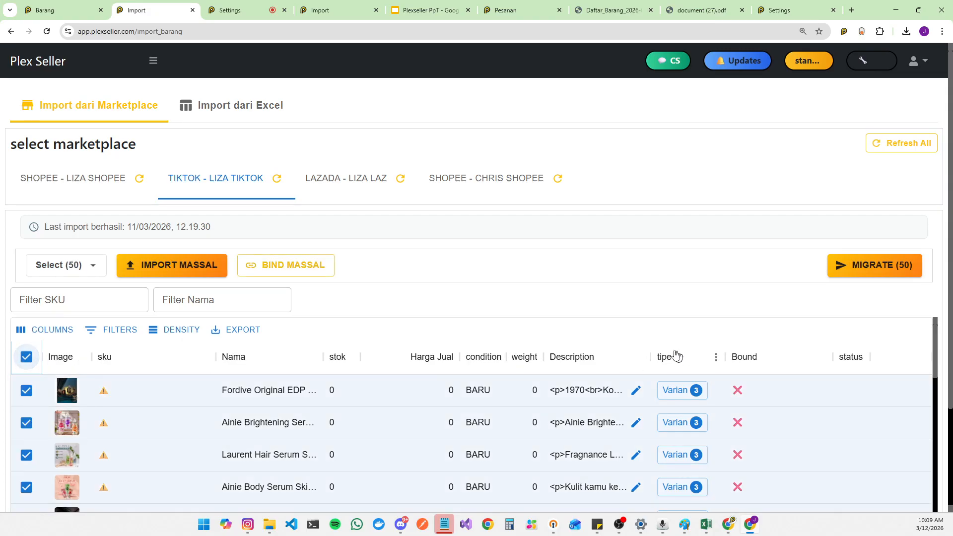
click(89, 270)
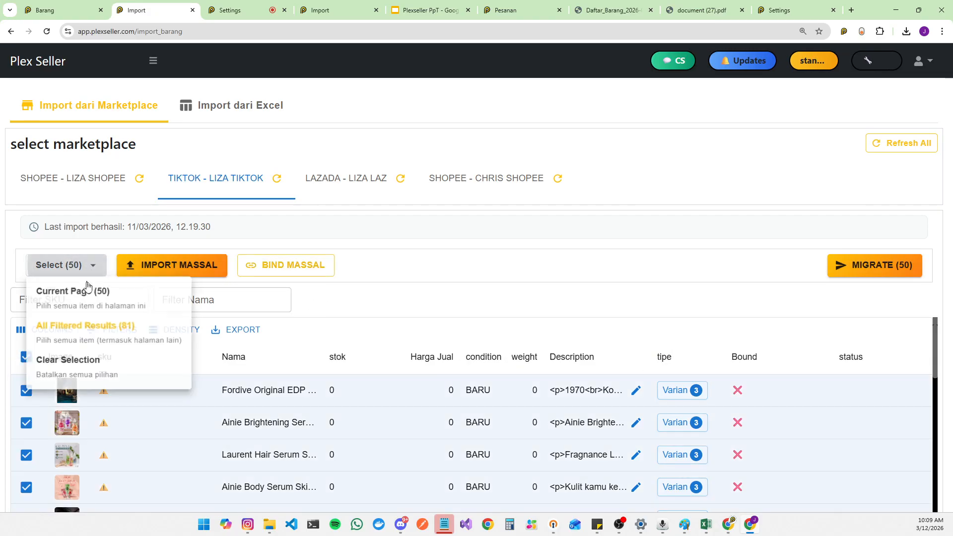
click(107, 342)
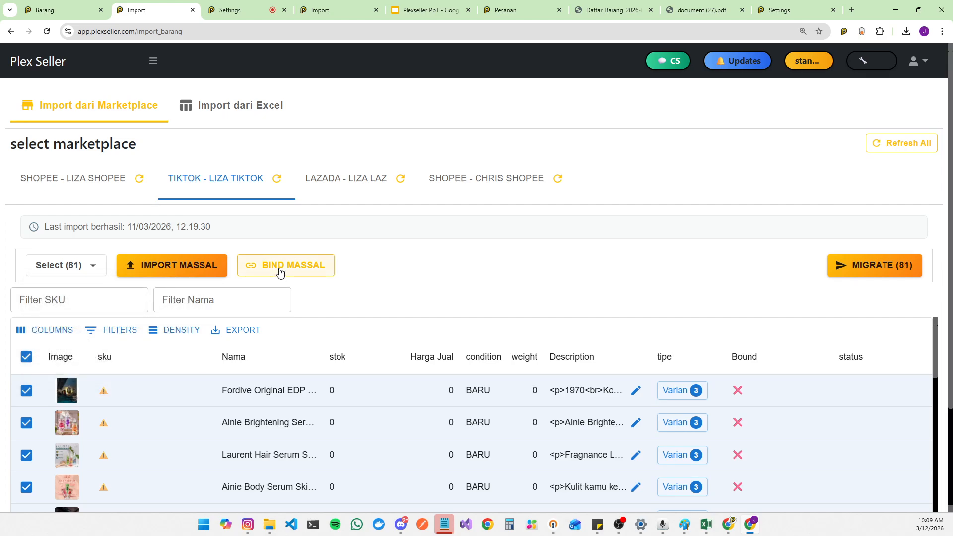
click(280, 272)
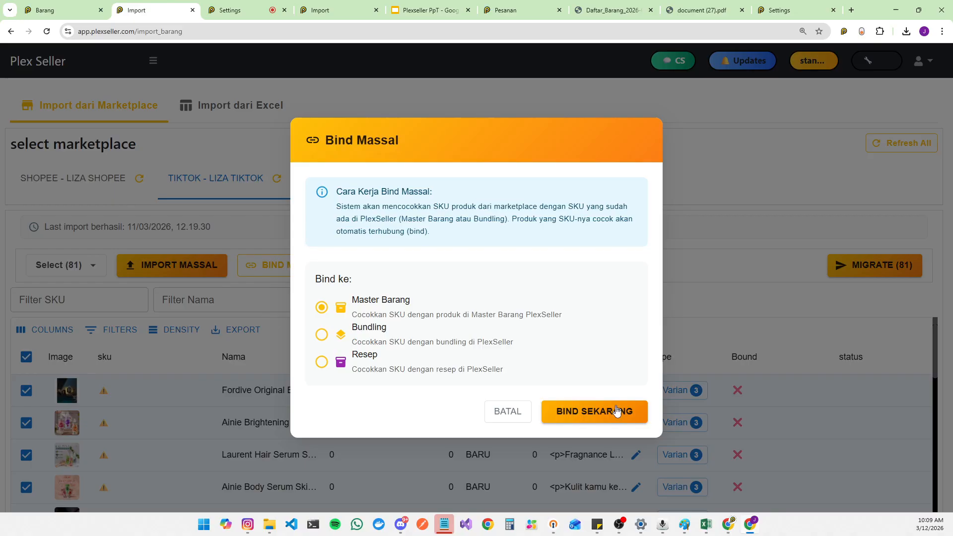
click(501, 410)
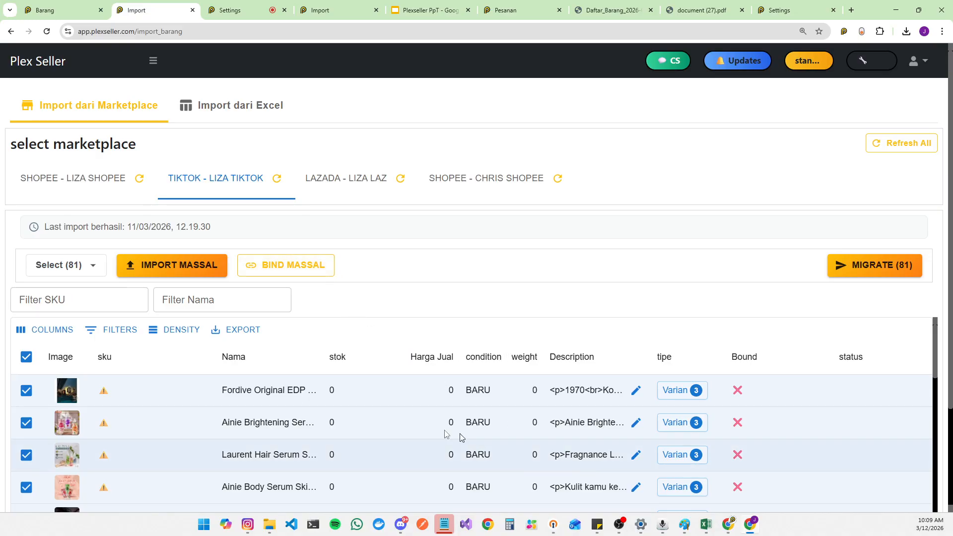
click(60, 10)
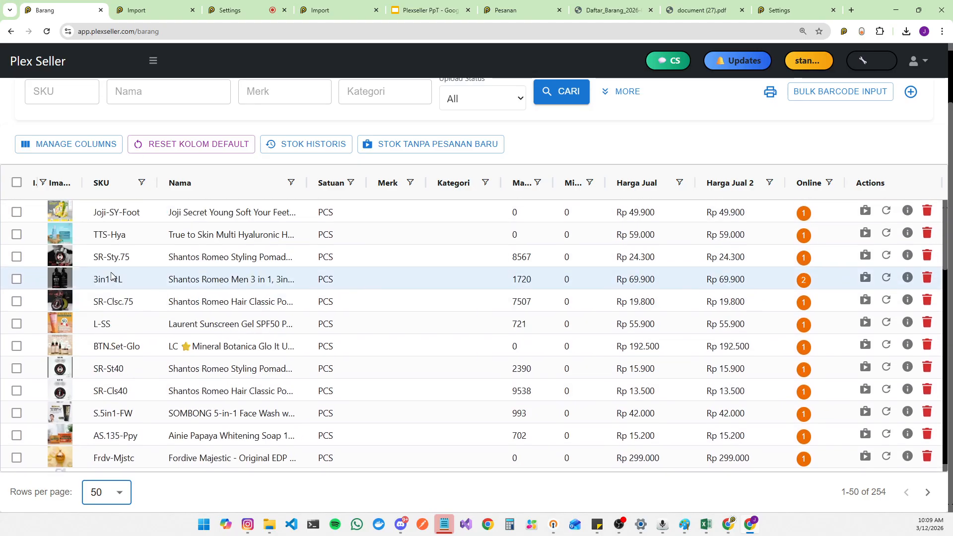
click(143, 10)
Step: Run Bind Massal on the selected TikTok listings, binding them to Master Barang by matching SKU
scroll(376, 295, down, 3)
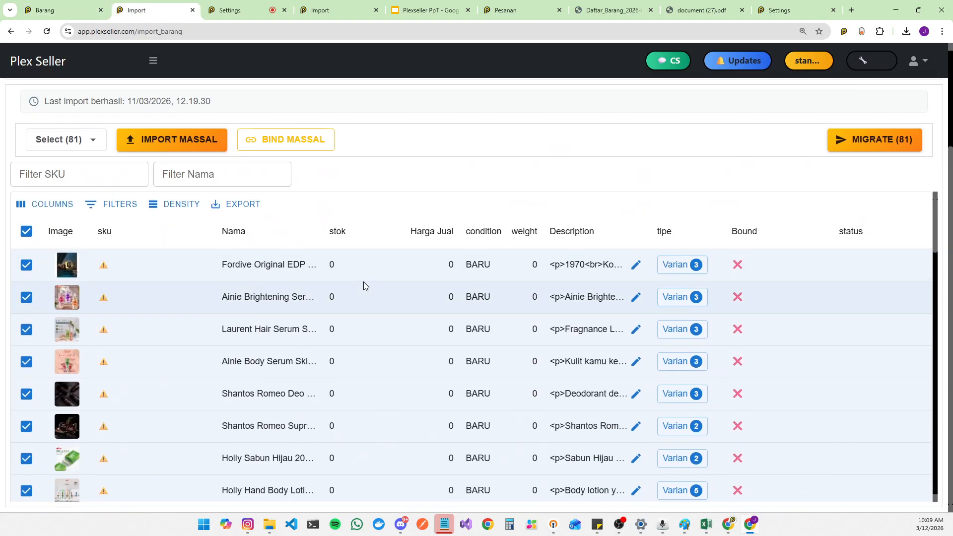
scroll(361, 283, up, 3)
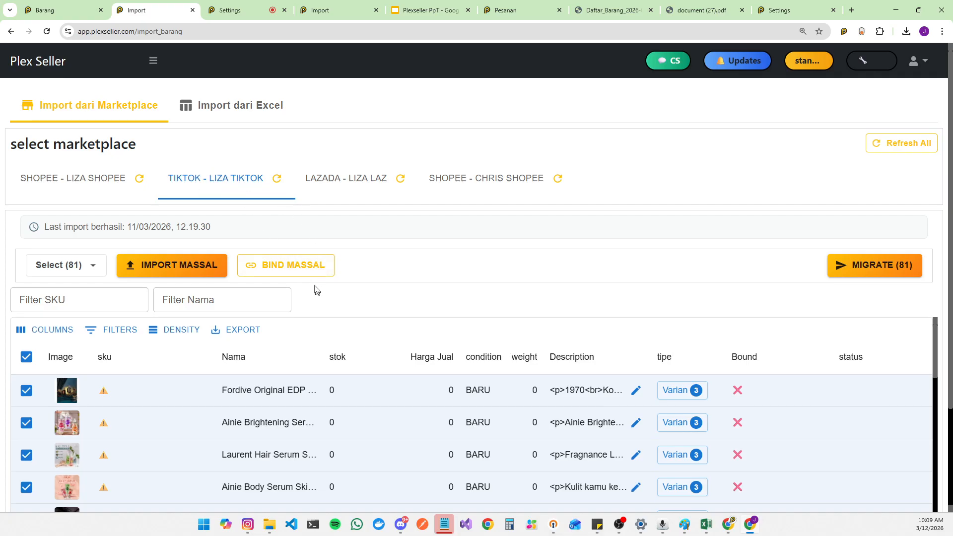
click(295, 268)
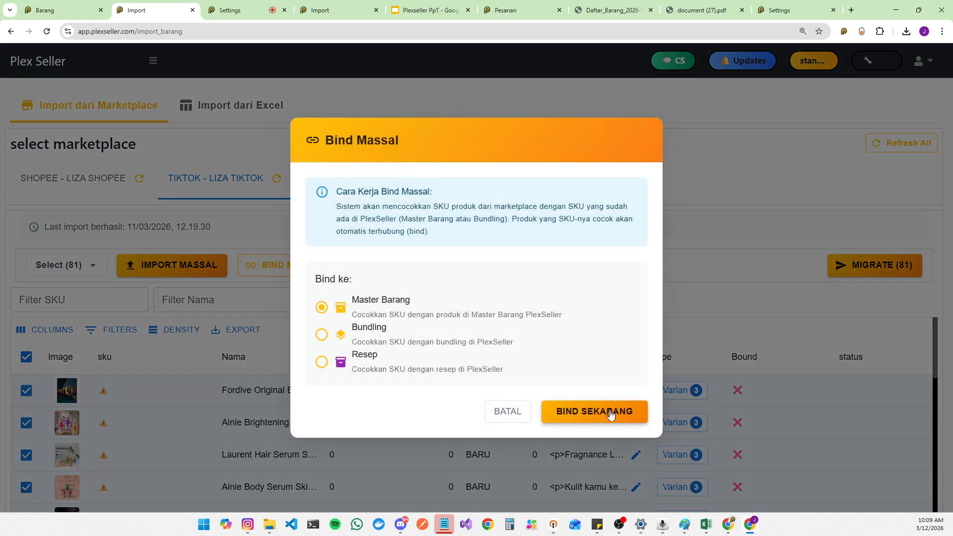
click(611, 415)
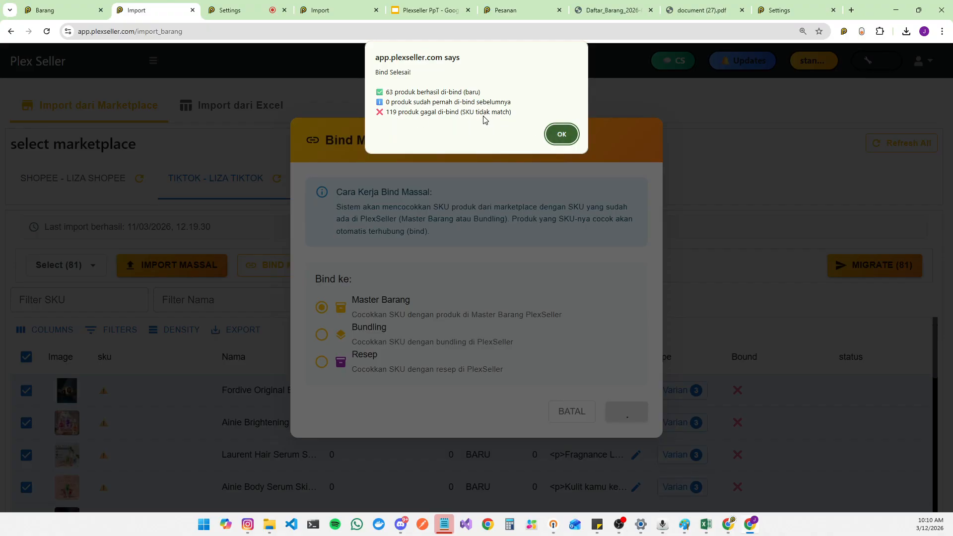
click(561, 135)
Step: Open the variants of the Shantos Romeo Supreme Pomade 75gr listing and examine its S.WB and S.OB SKUs
scroll(734, 375, down, 3)
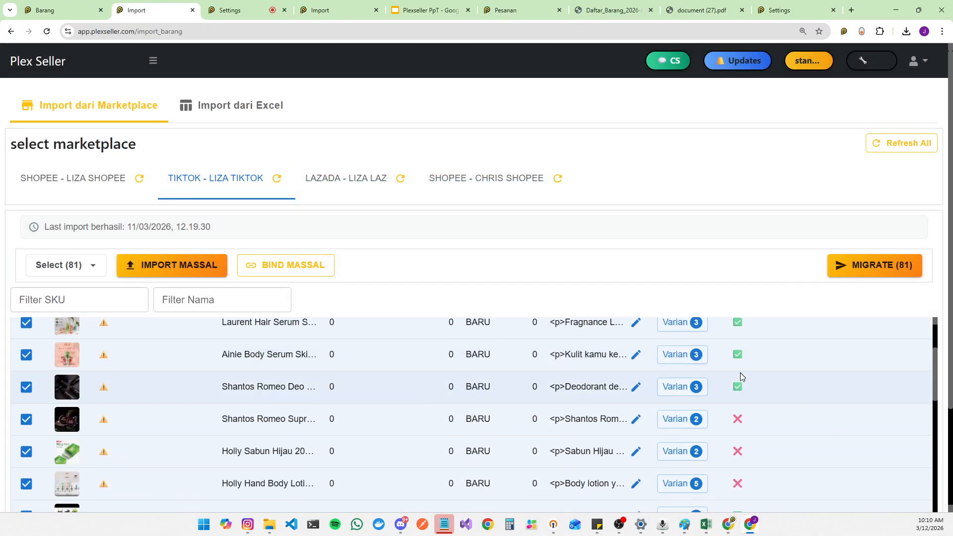
scroll(739, 376, up, 3)
scroll(729, 308, down, 3)
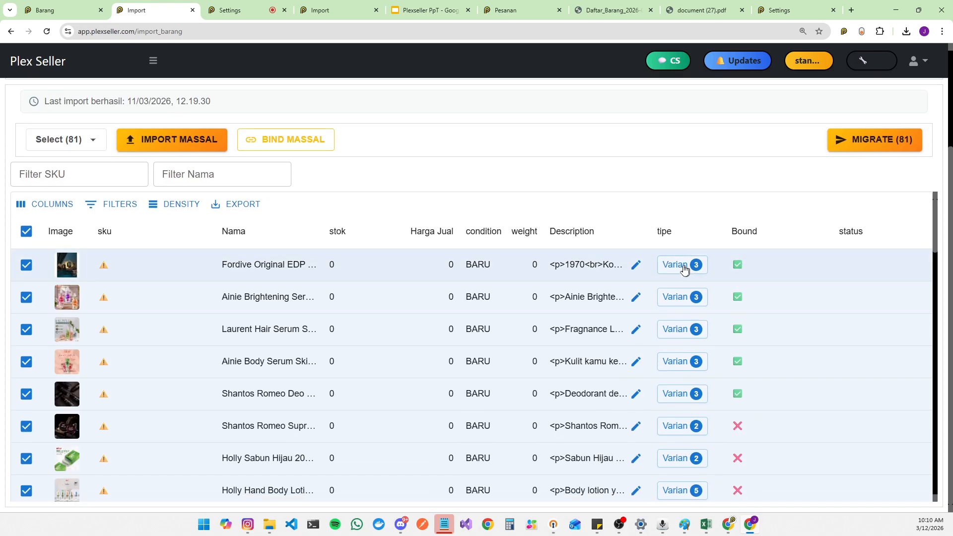
scroll(685, 273, down, 3)
click(682, 295)
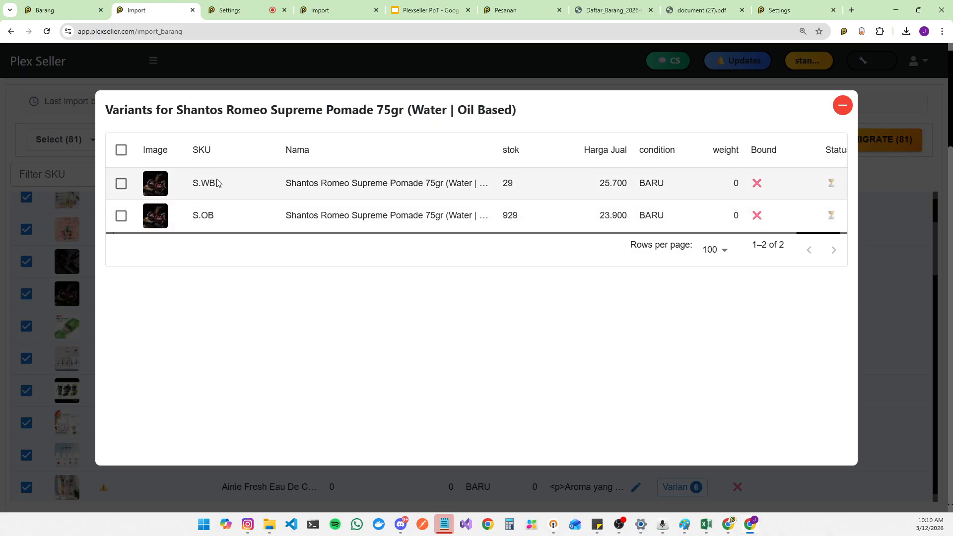
double_click(198, 188)
double_click(201, 216)
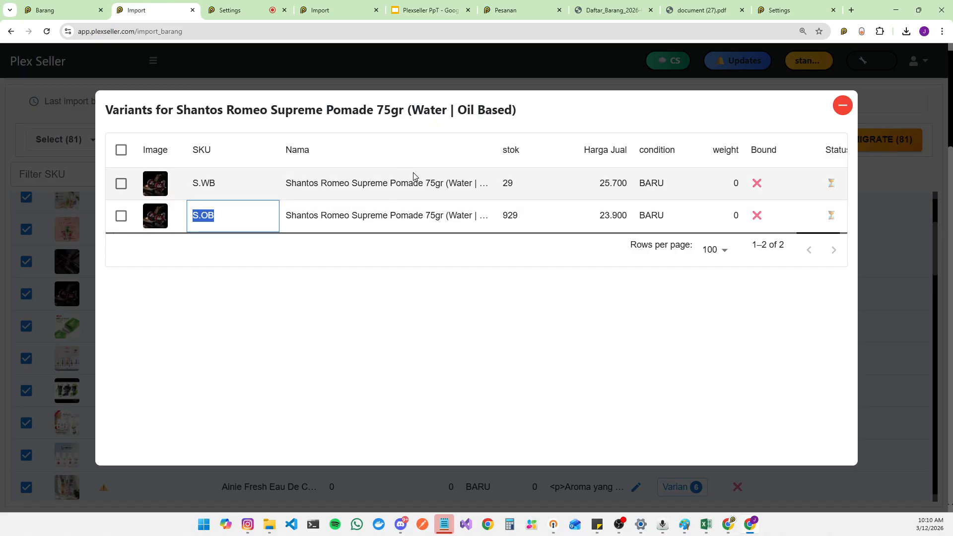
click(845, 108)
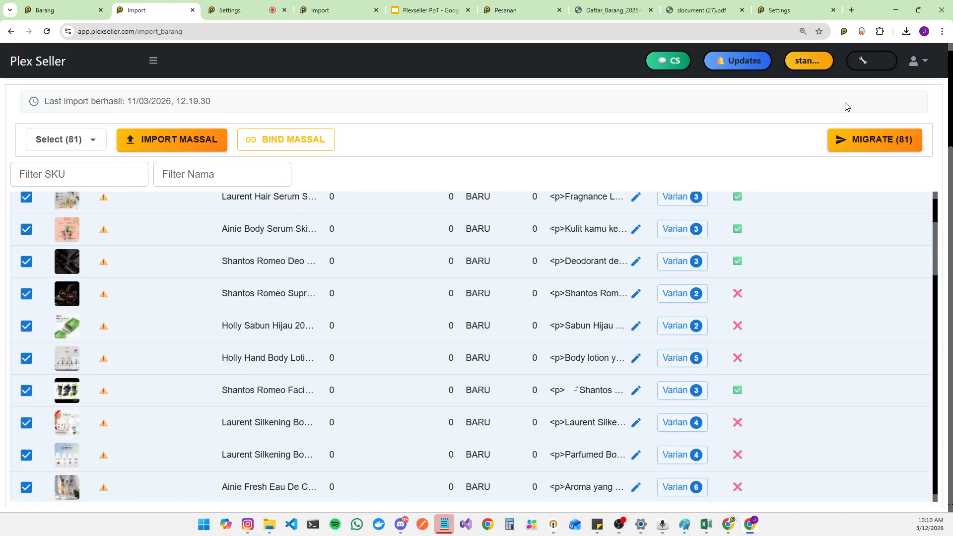
Step: Filter the TikTok listings by the Bound column to show only Belum Bind items
scroll(187, 257, up, 3)
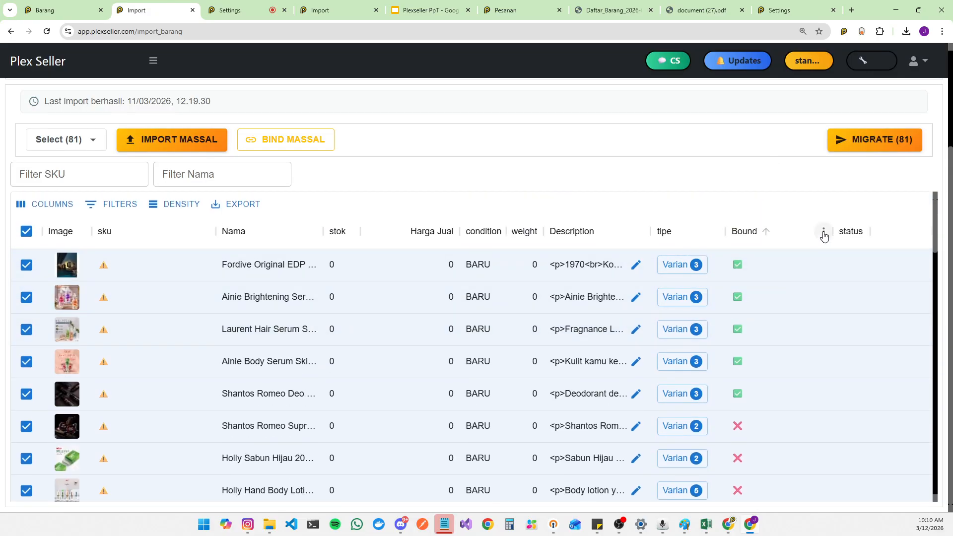
click(823, 232)
click(778, 312)
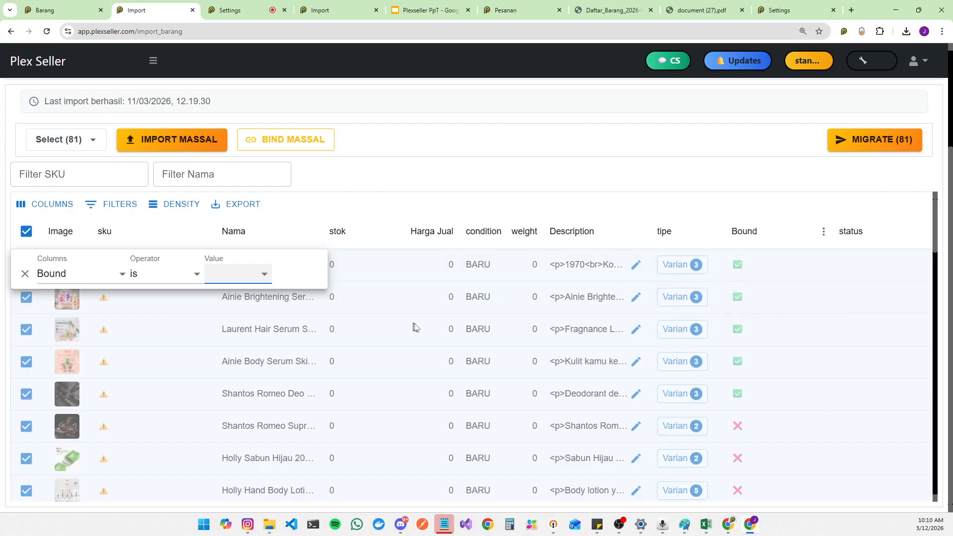
click(245, 274)
click(244, 319)
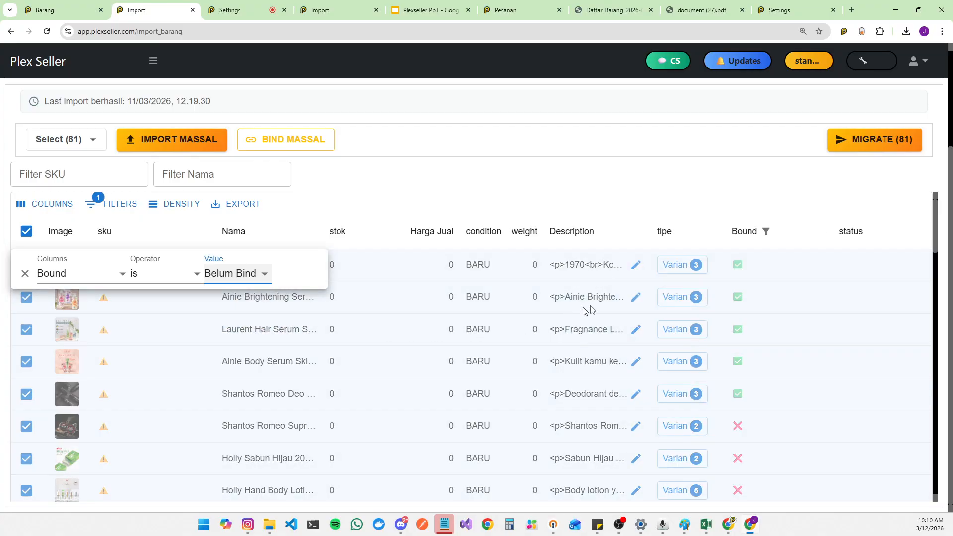
click(732, 197)
scroll(625, 356, down, 15)
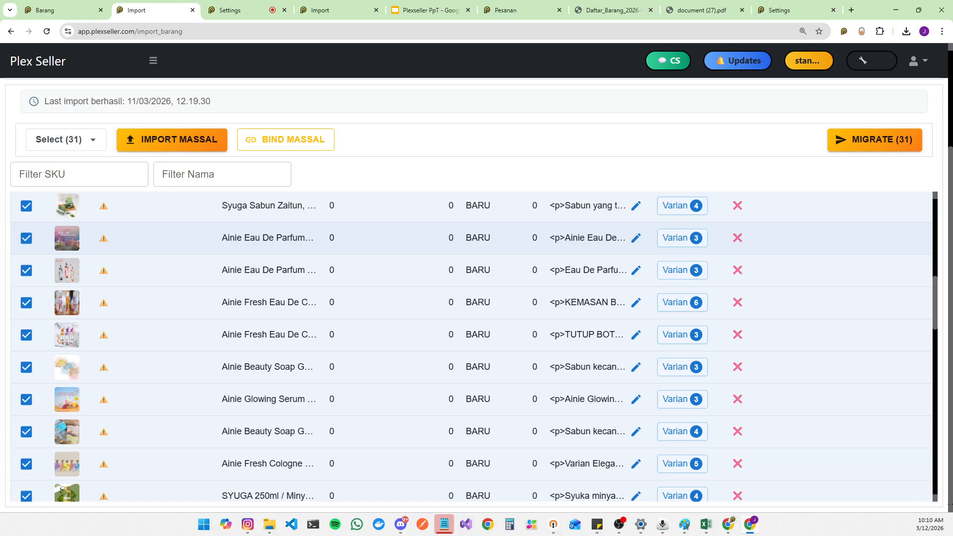
scroll(134, 317, down, 4)
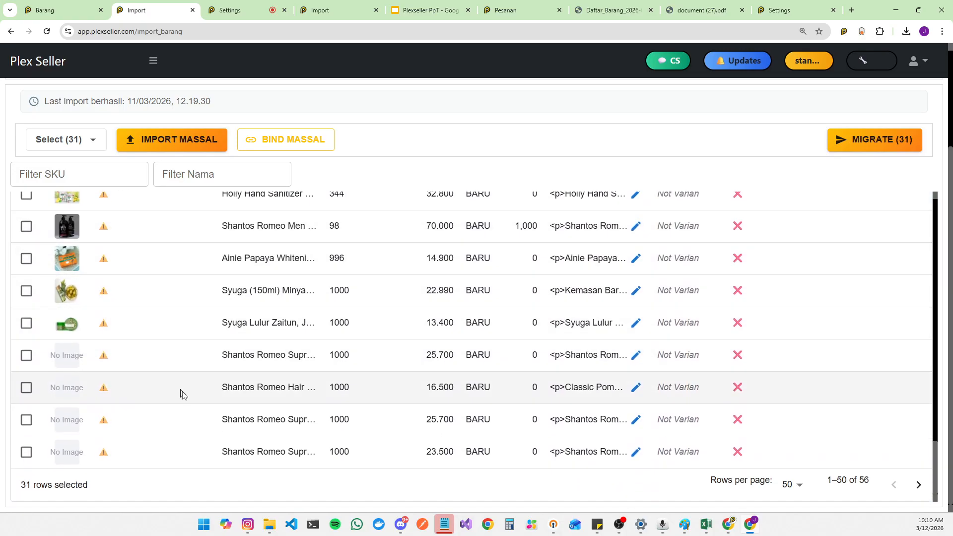
scroll(180, 397, up, 8)
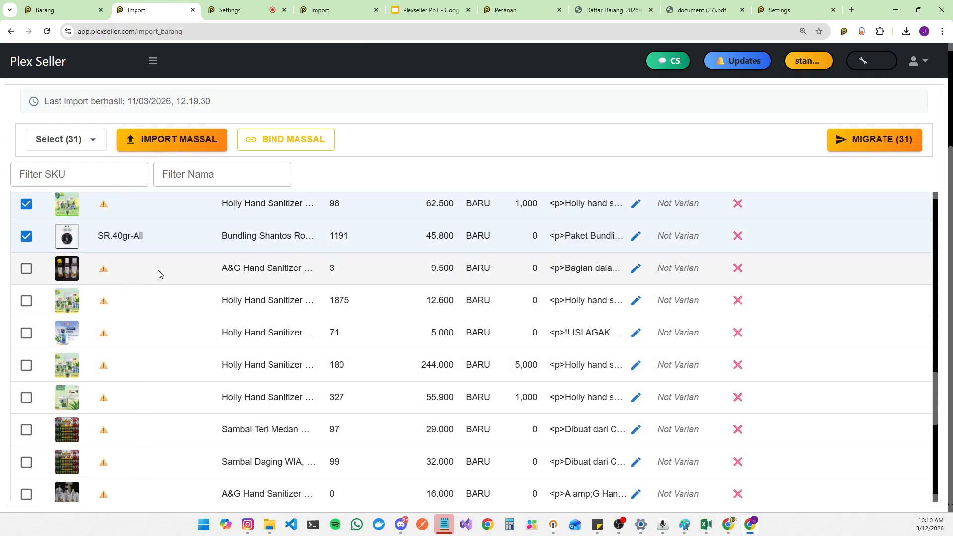
scroll(159, 296, up, 10)
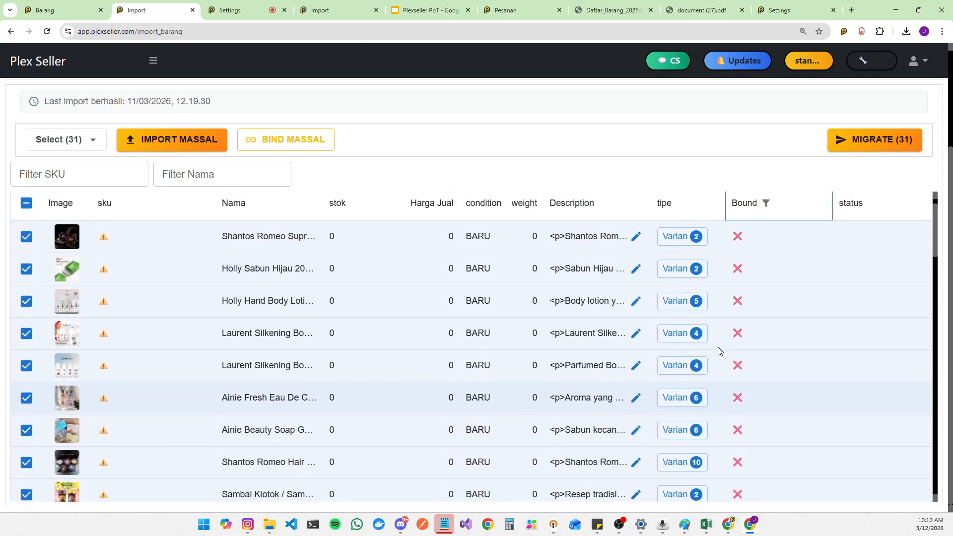
scroll(719, 351, up, 1)
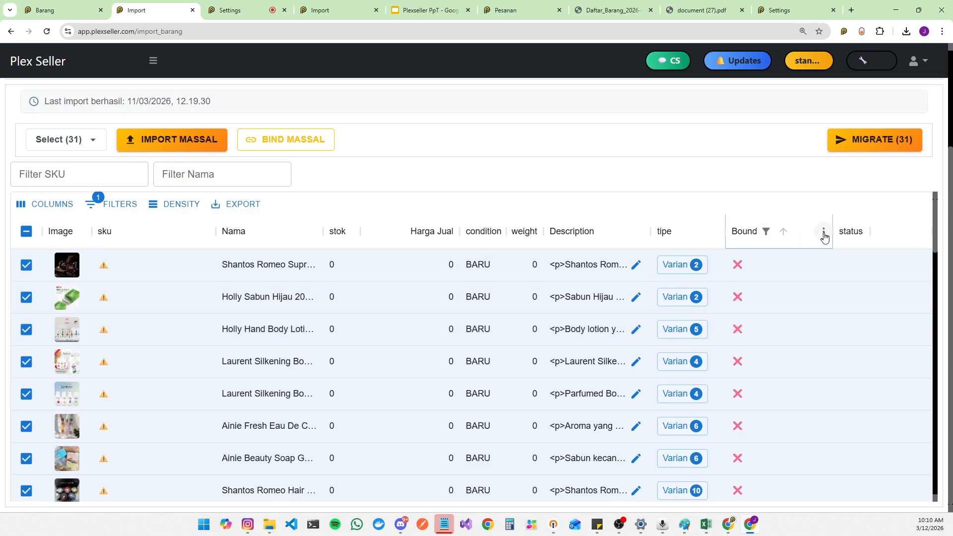
Step: Scroll through the Belum Bind TikTok listings and inspect the SKU warning cells of several items
click(824, 236)
click(576, 198)
scroll(565, 177, up, 3)
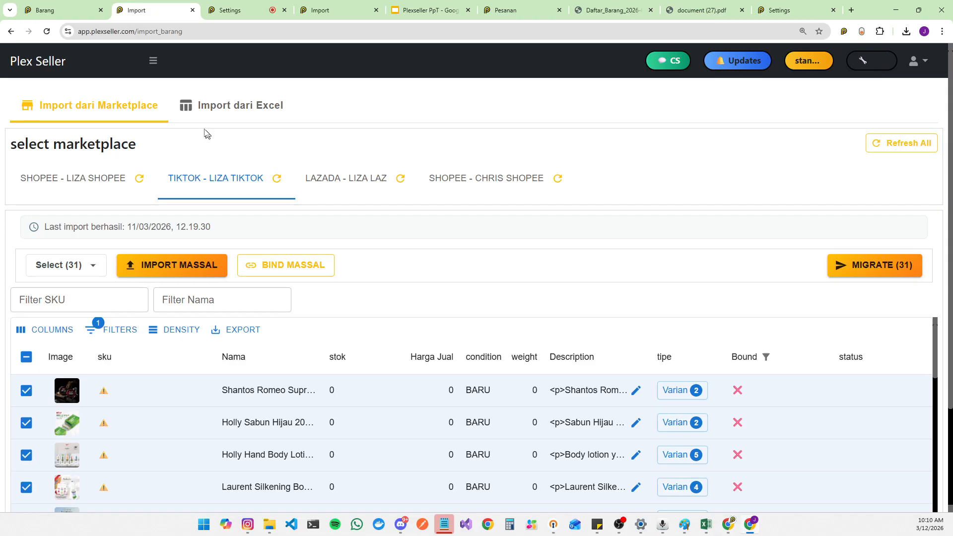
click(153, 62)
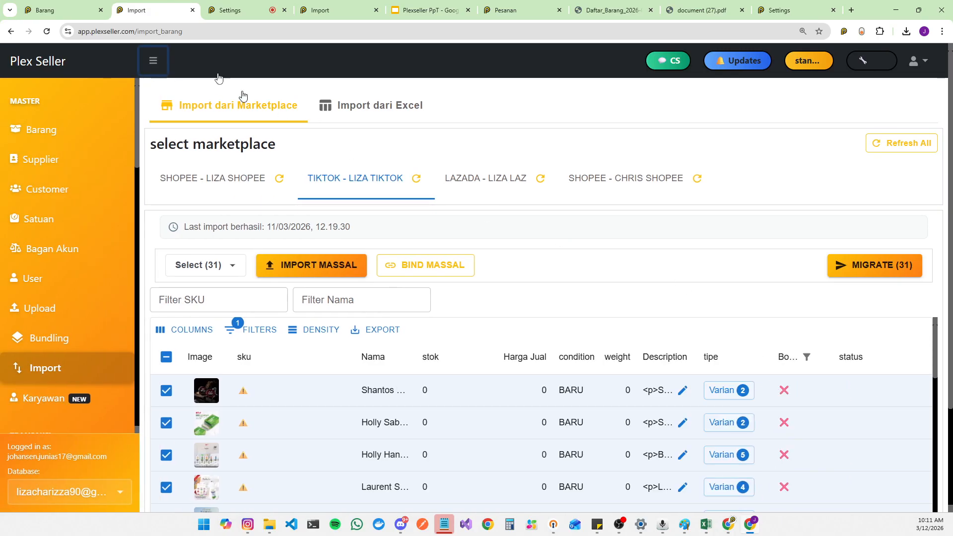
click(156, 64)
scroll(664, 403, down, 20)
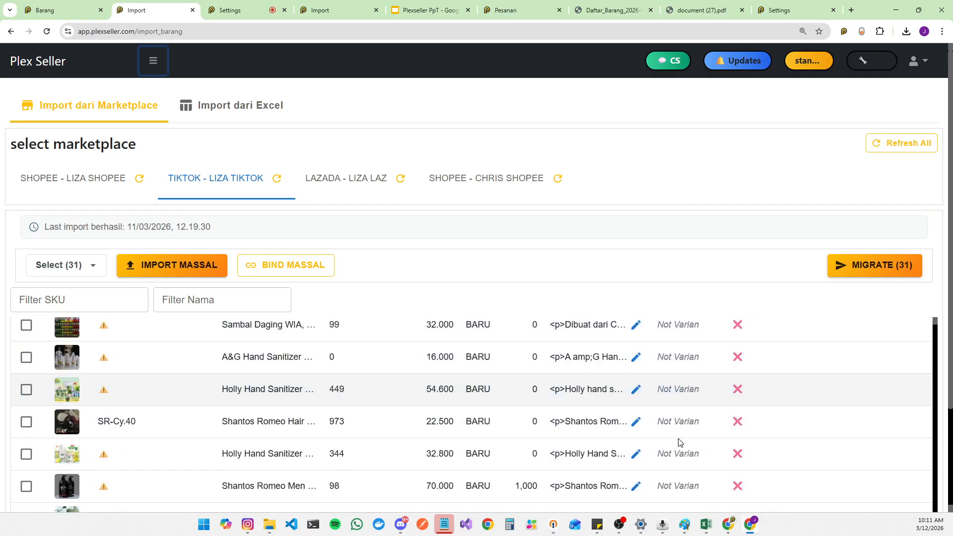
scroll(680, 442, down, 5)
scroll(293, 389, up, 5)
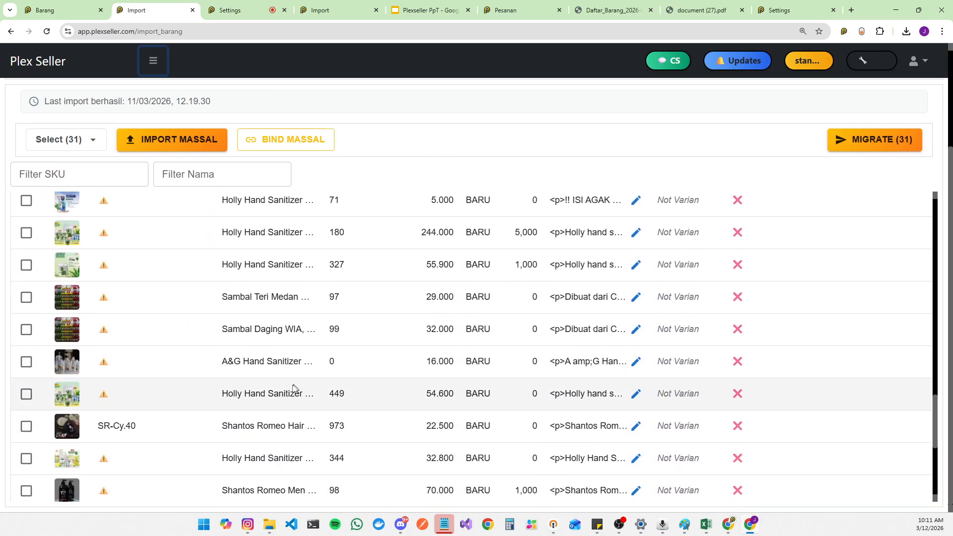
double_click(104, 394)
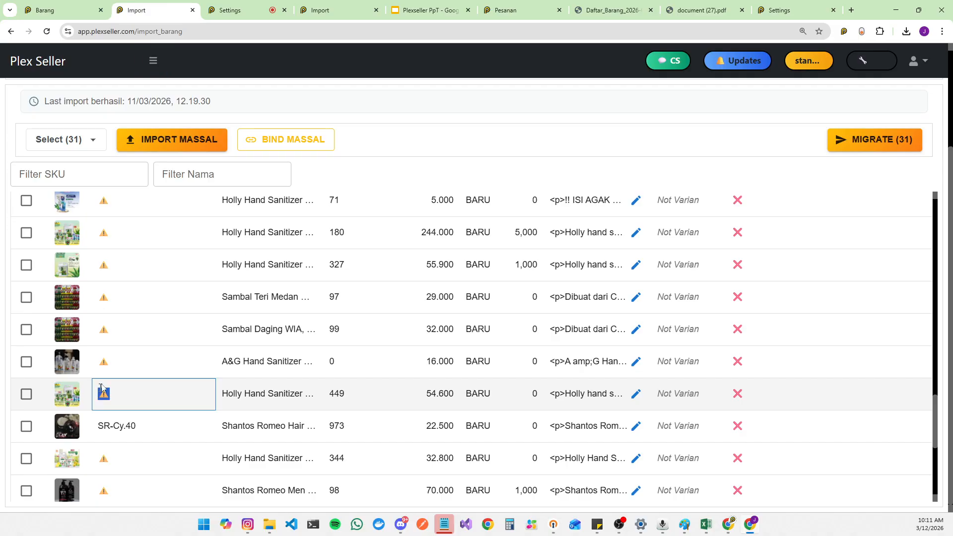
double_click(101, 364)
click(106, 330)
double_click(104, 297)
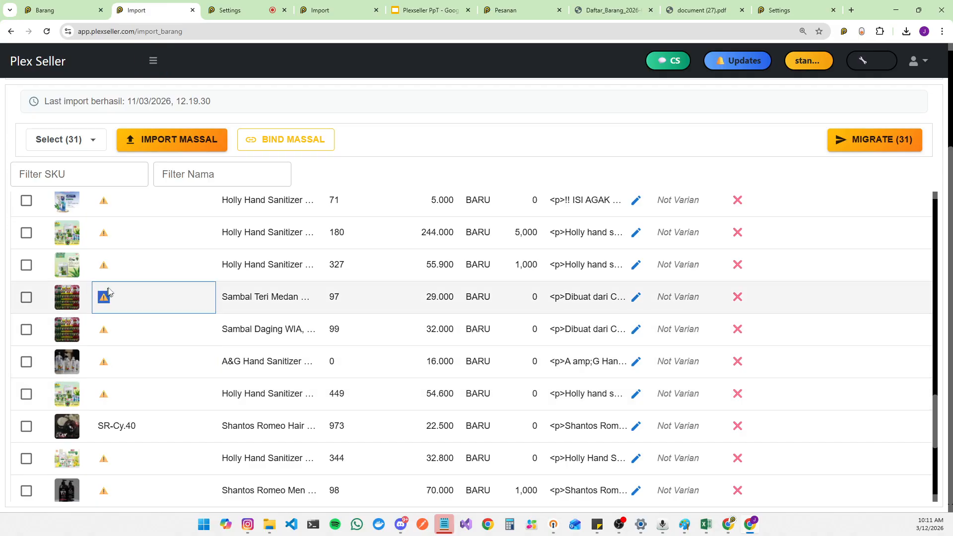
double_click(102, 265)
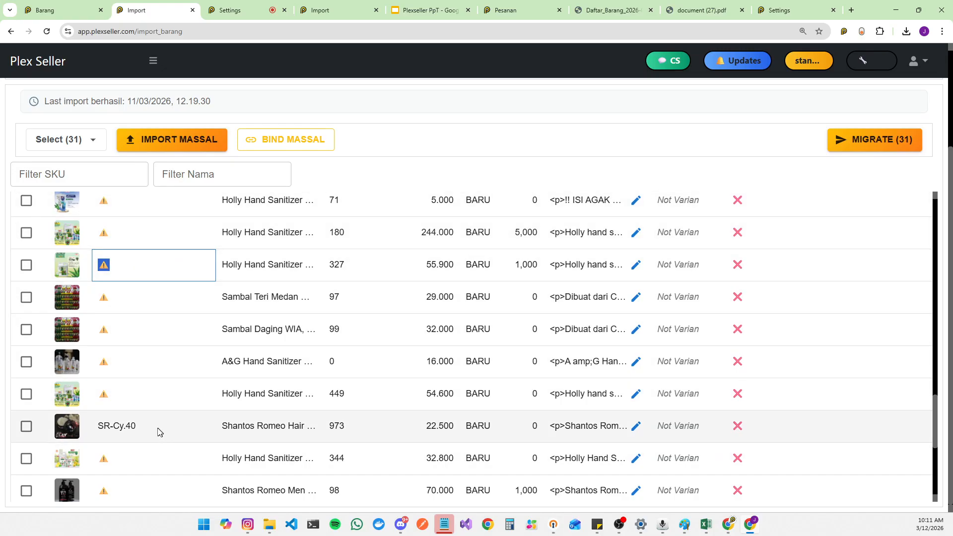
scroll(158, 432, up, 10)
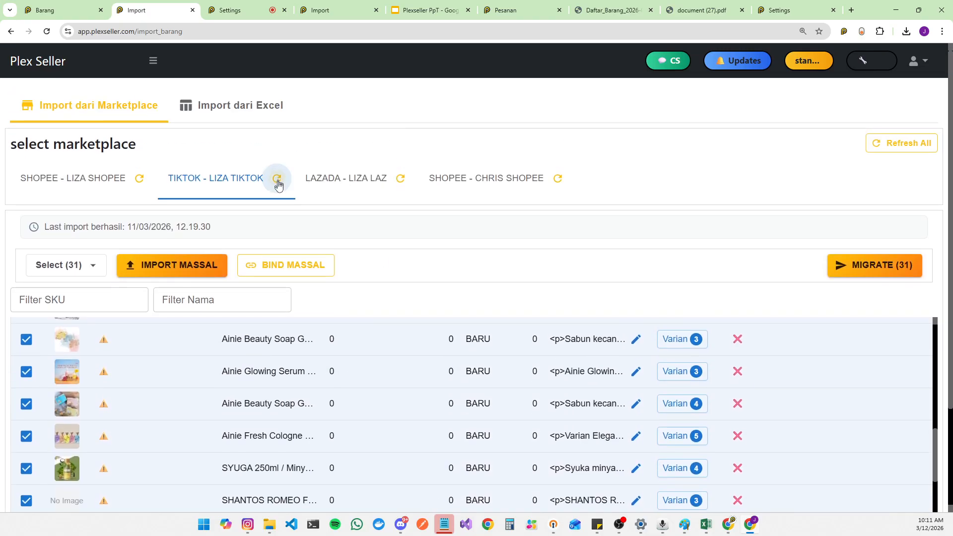
click(277, 180)
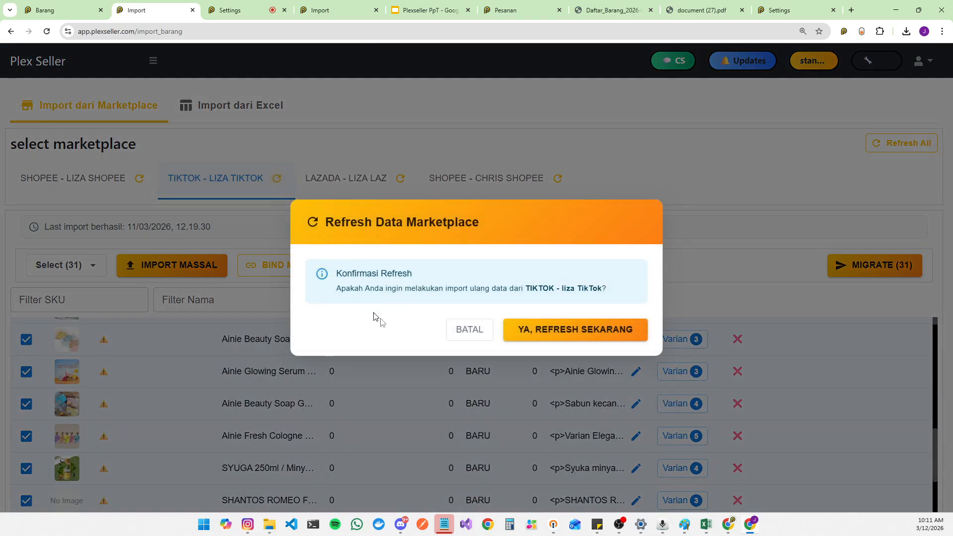
click(471, 337)
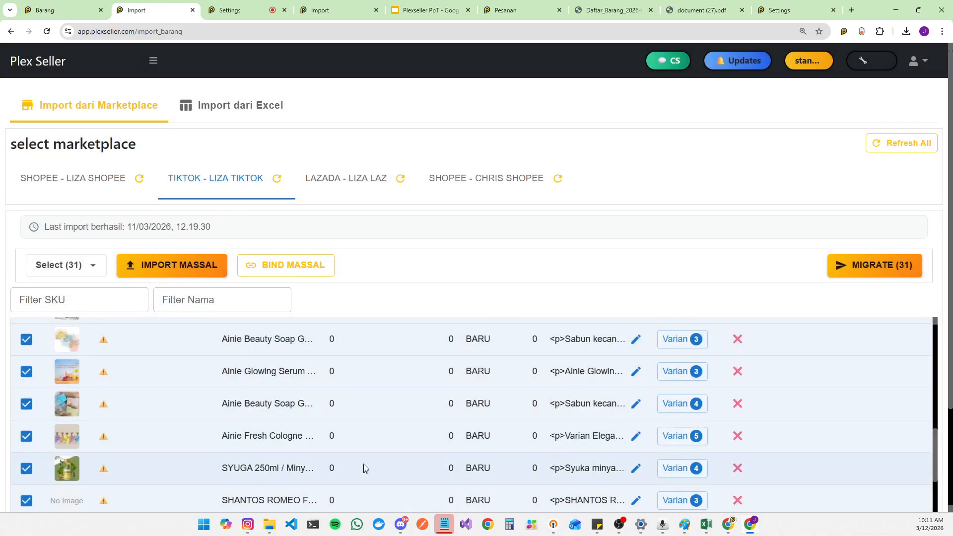
scroll(364, 468, down, 5)
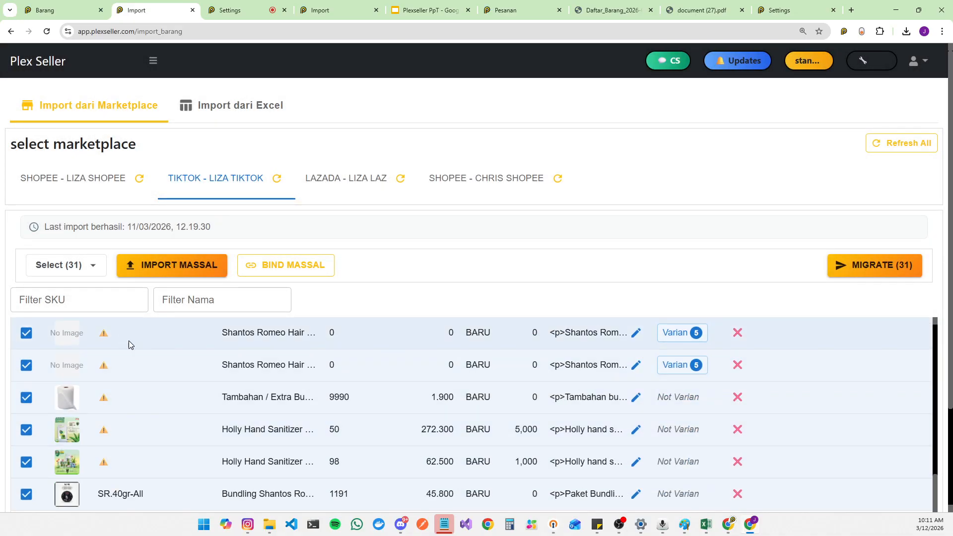
click(320, 266)
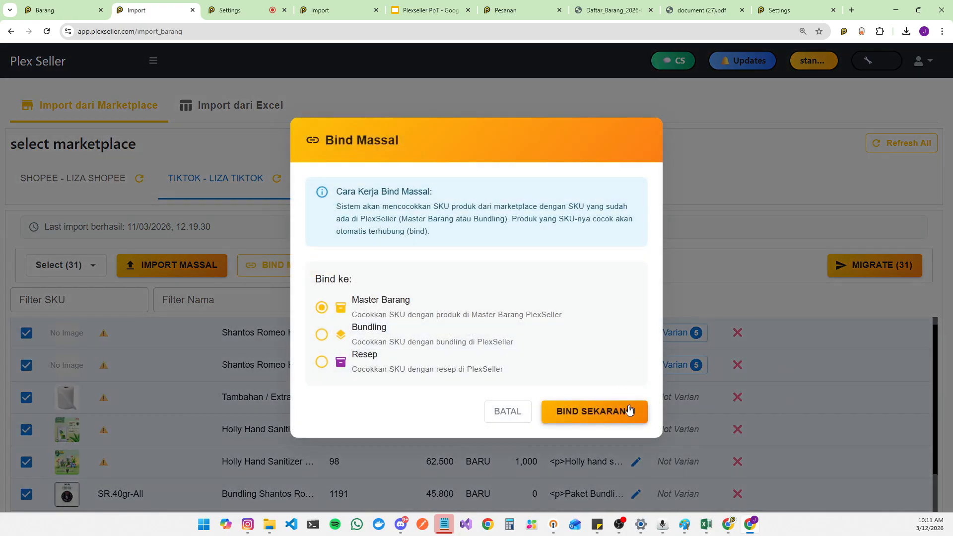
click(511, 414)
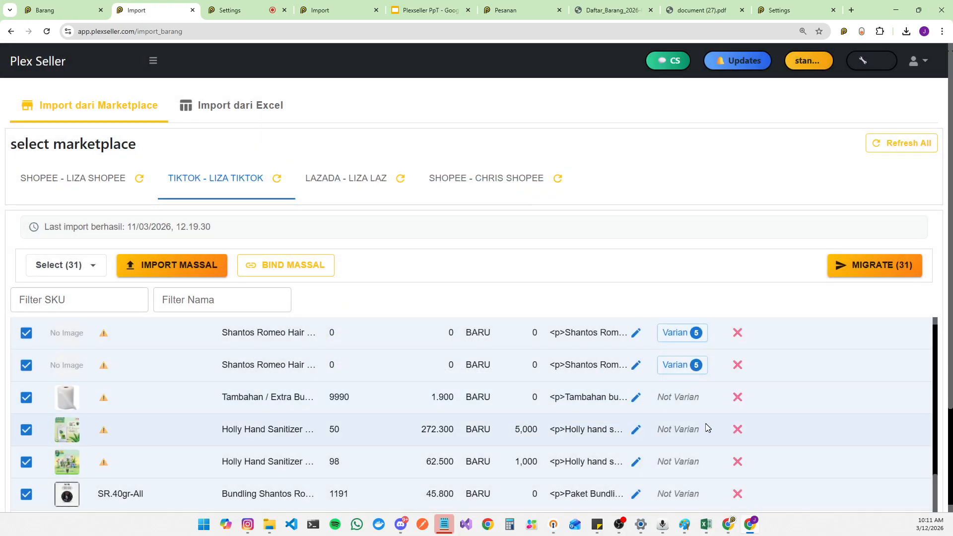
Step: Open the Settings page and go to its Online section
scroll(468, 415, up, 10)
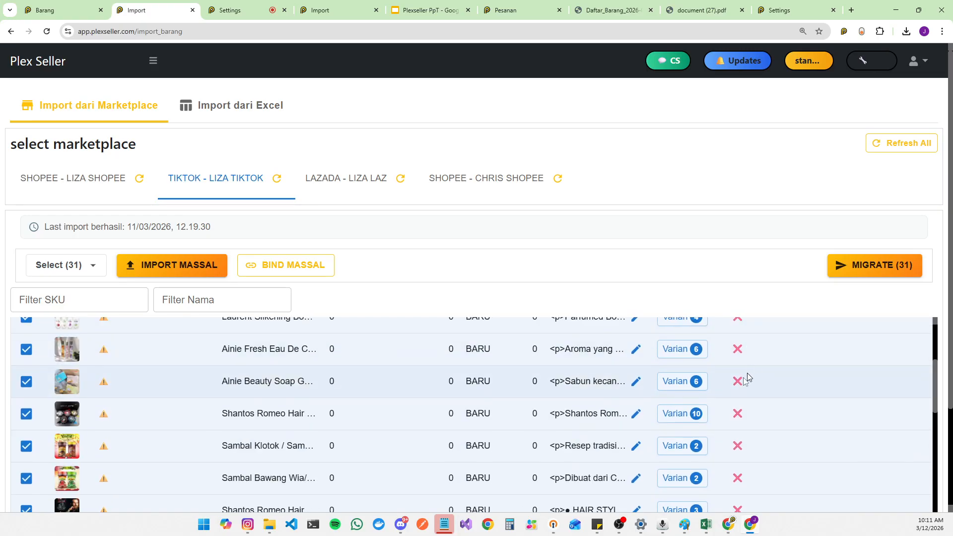
scroll(508, 382, up, 4)
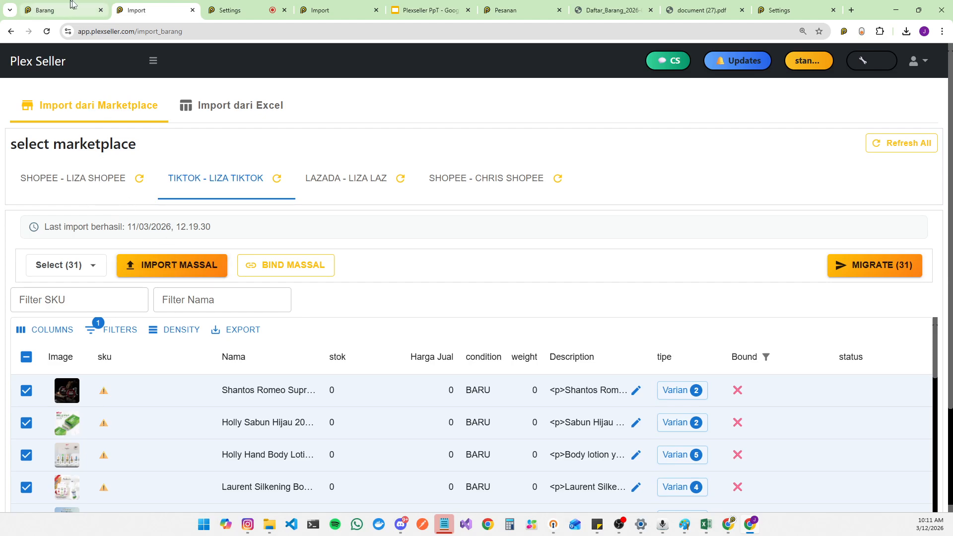
mouse_move(225, 4)
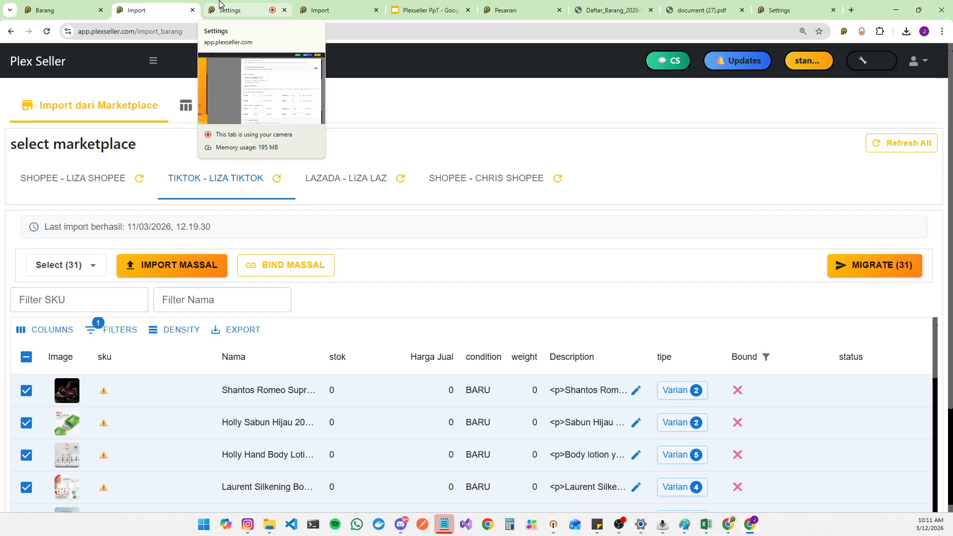
click(220, 3)
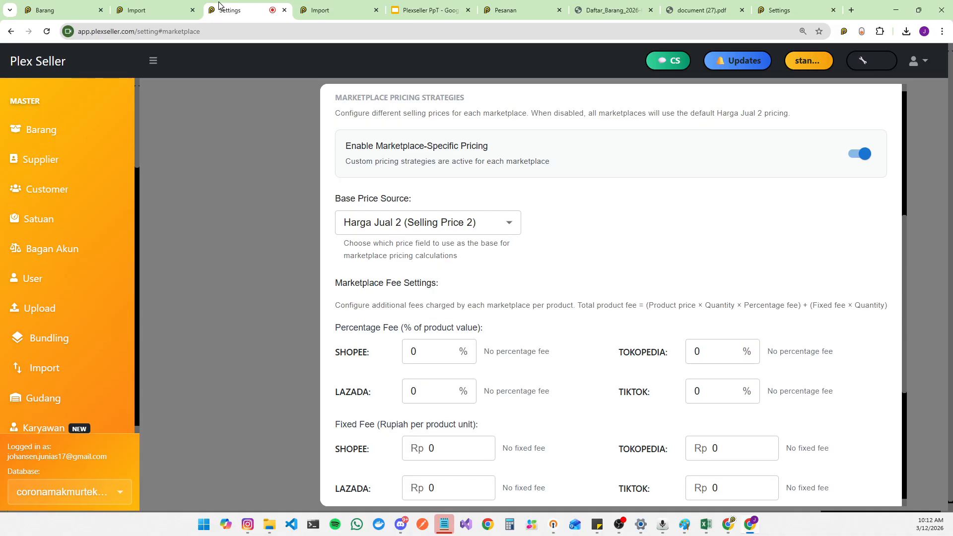
scroll(459, 258, up, 5)
scroll(459, 258, up, 1)
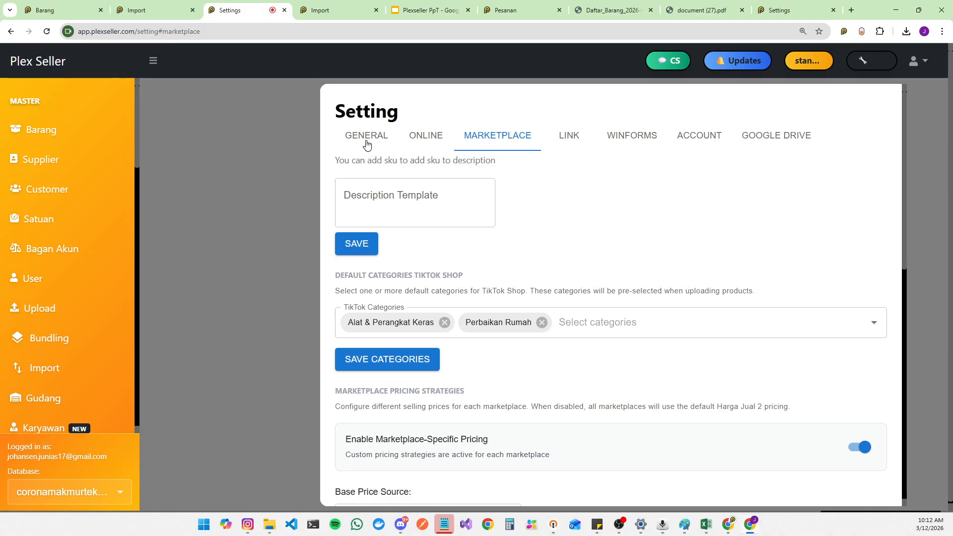
click(366, 141)
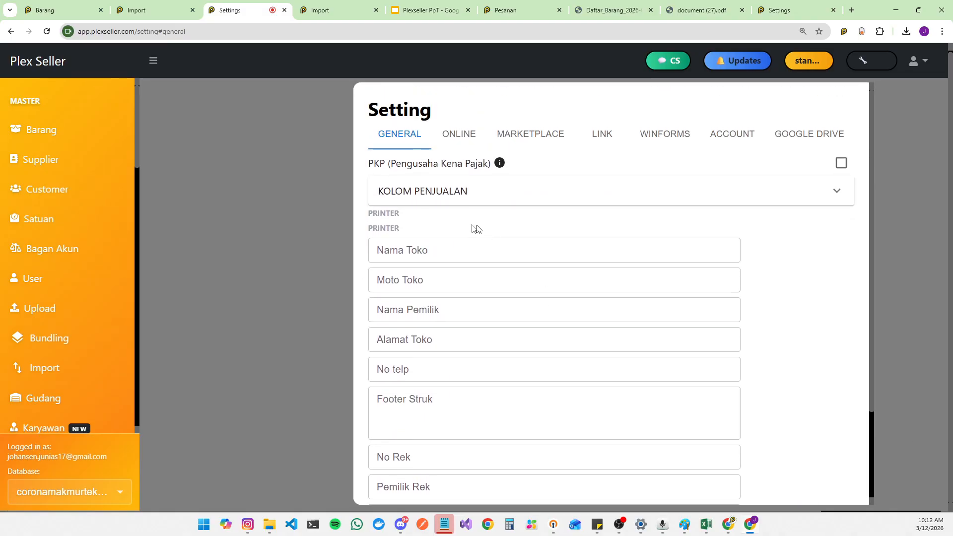
click(456, 140)
scroll(653, 336, down, 2)
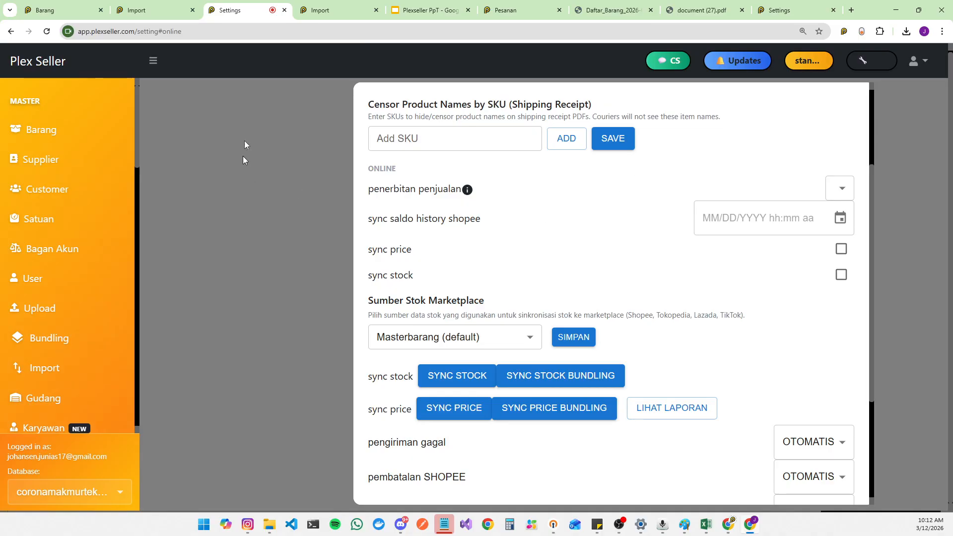
Step: Enable the sync stock option in the Online settings and save the settings
click(341, 6)
click(842, 106)
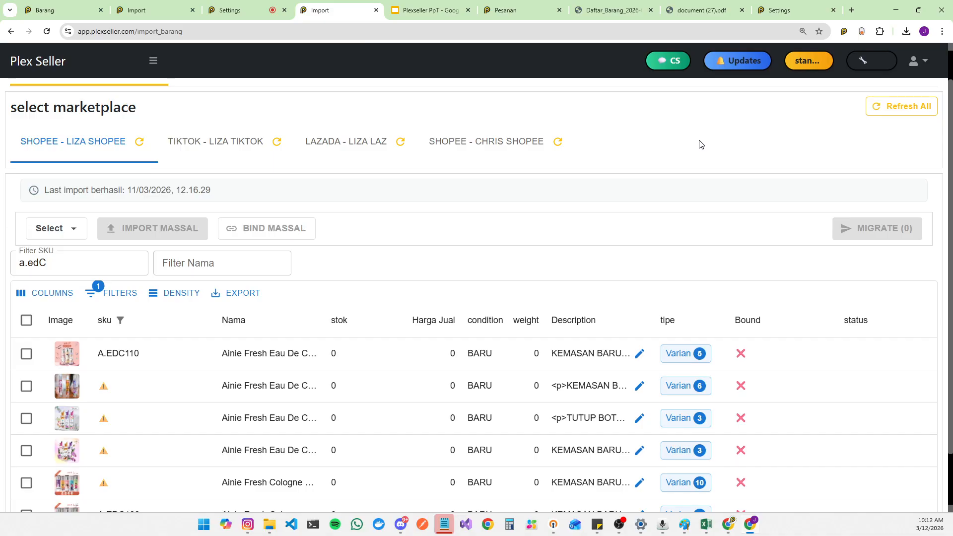
click(256, 7)
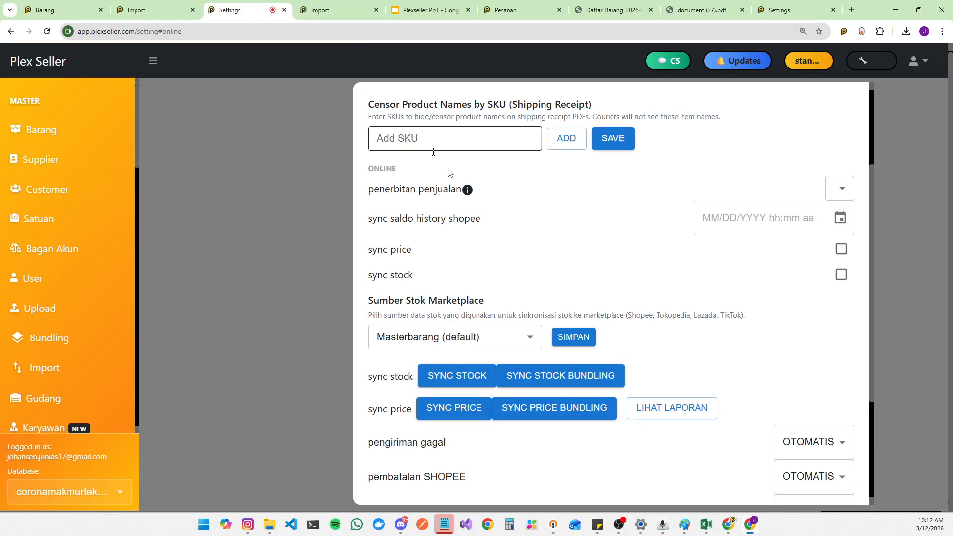
click(841, 275)
scroll(814, 377, down, 3)
click(830, 484)
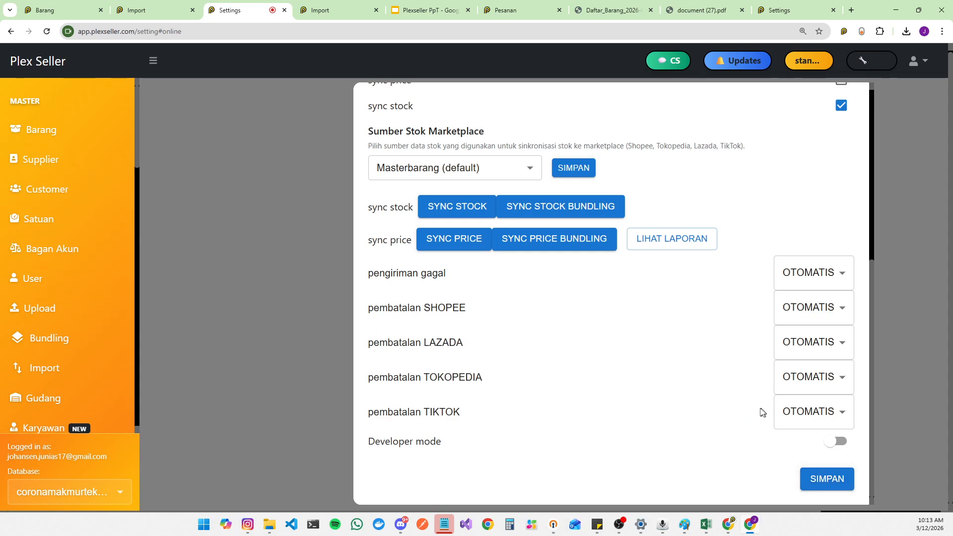
Step: Review the sync stock option and the Sumber Stok Marketplace settings on the Online page
scroll(734, 402, up, 3)
scroll(48, 354, down, 6)
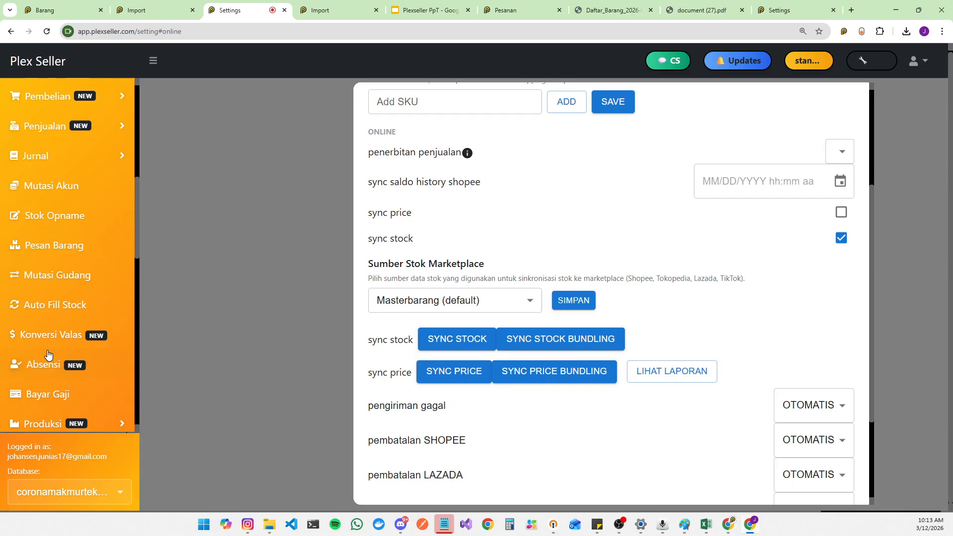
scroll(48, 354, down, 8)
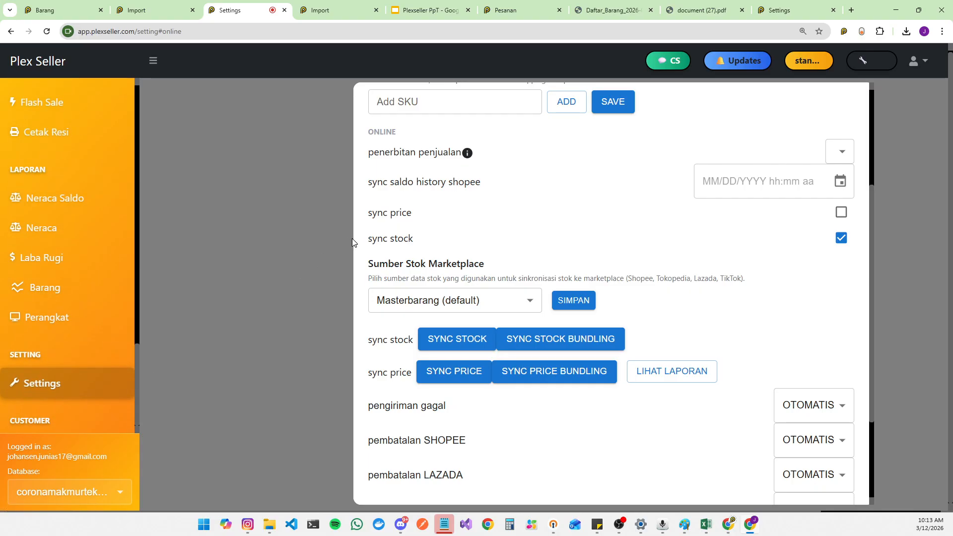
scroll(495, 325, up, 3)
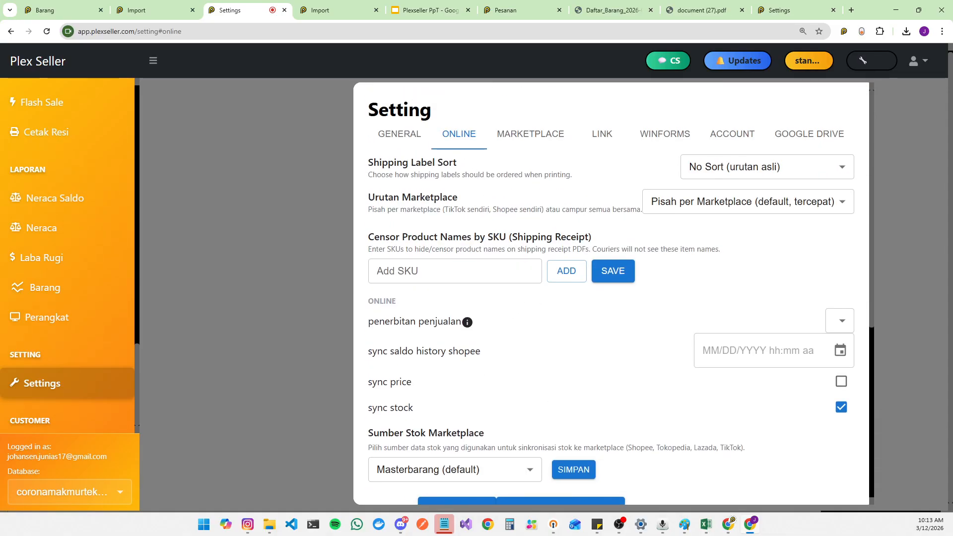
drag(372, 407, 414, 408)
scroll(827, 424, down, 1)
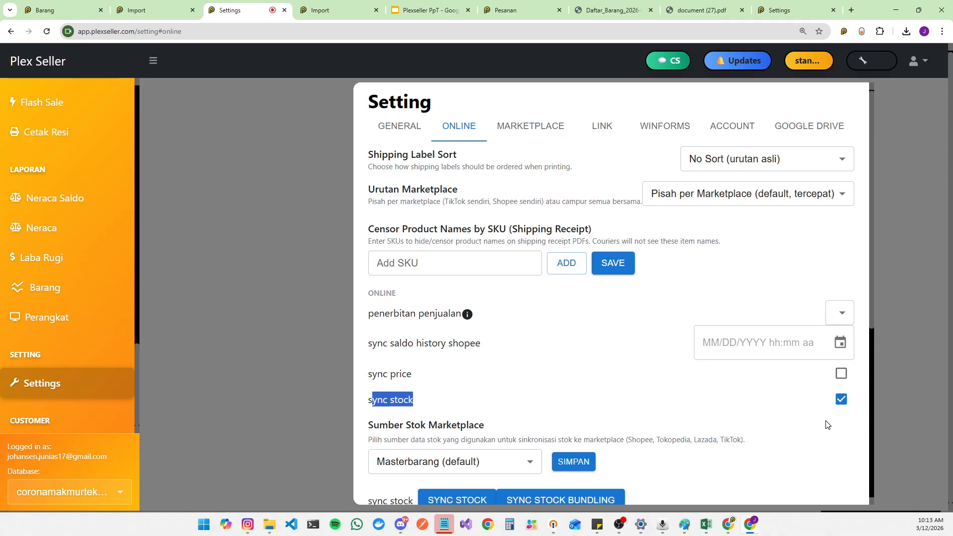
scroll(824, 425, down, 2)
scroll(819, 426, up, 2)
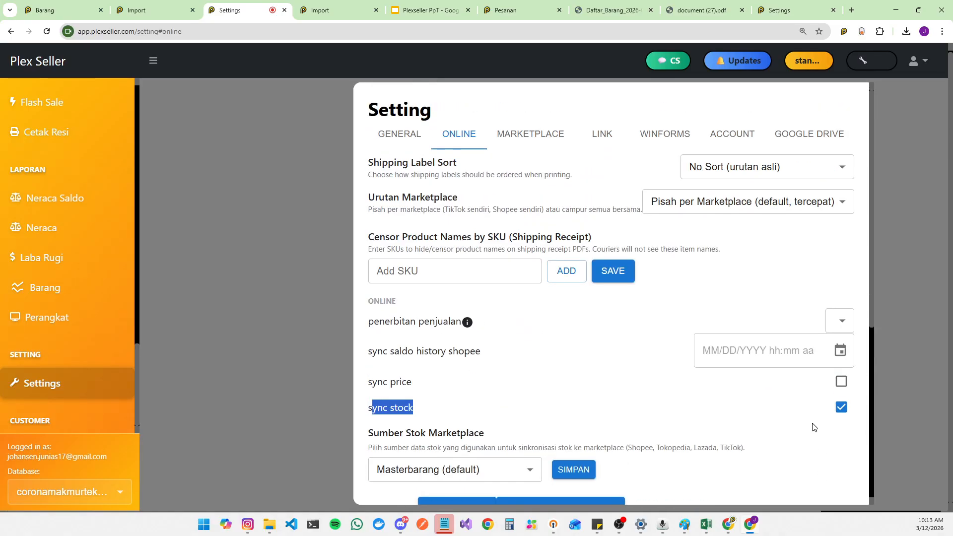
click(466, 136)
drag(372, 410, 368, 410)
scroll(626, 350, down, 6)
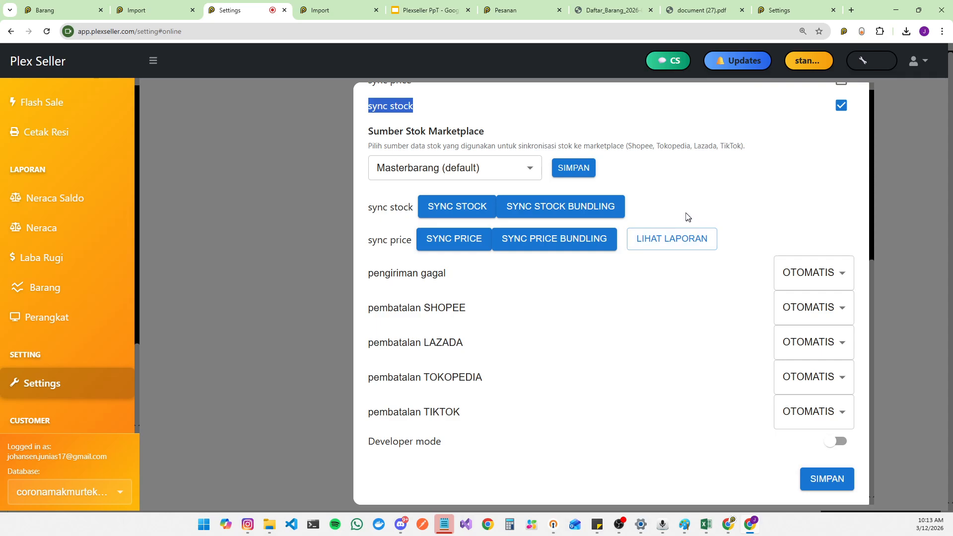
scroll(706, 222, up, 3)
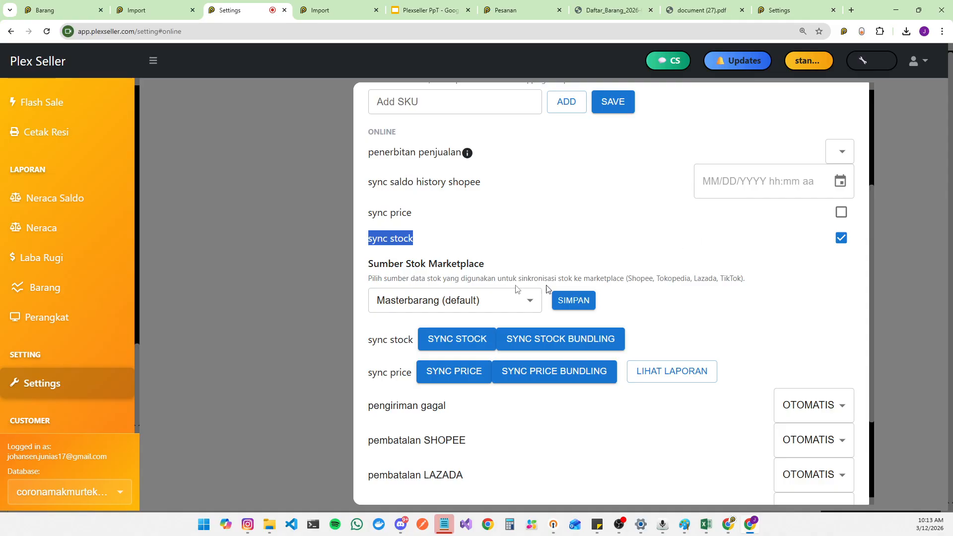
scroll(794, 268, down, 3)
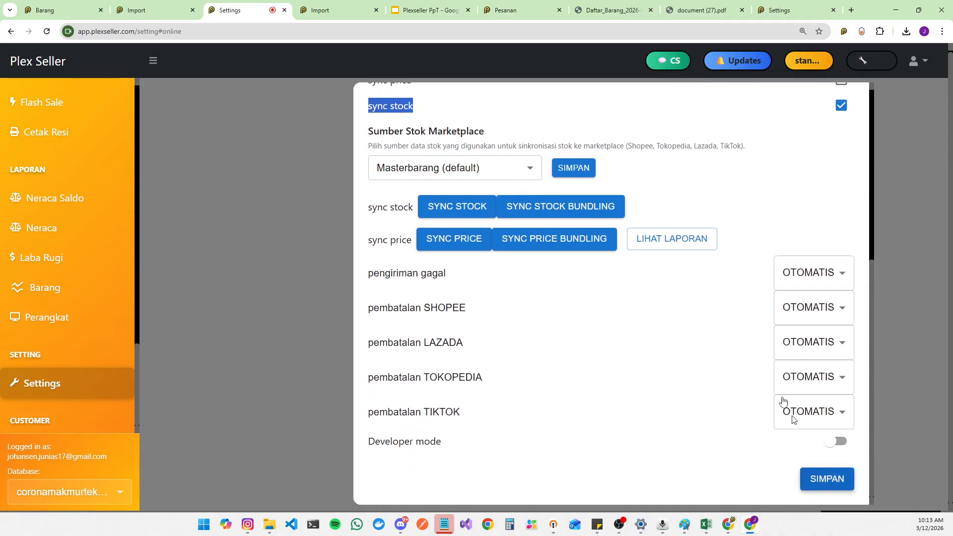
Step: Compare the TikTok listings' Bound status with the Online counts in the reloaded Barang master list
click(60, 5)
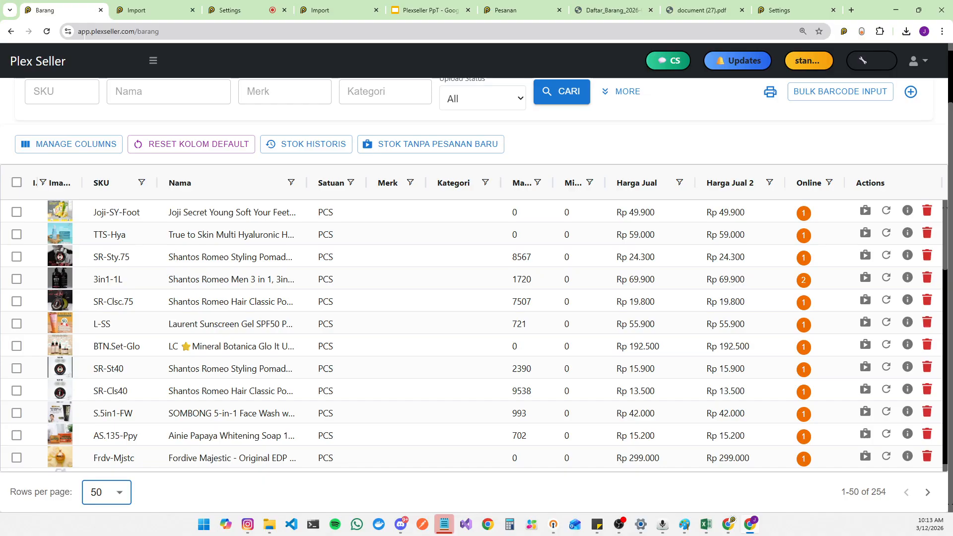
click(161, 6)
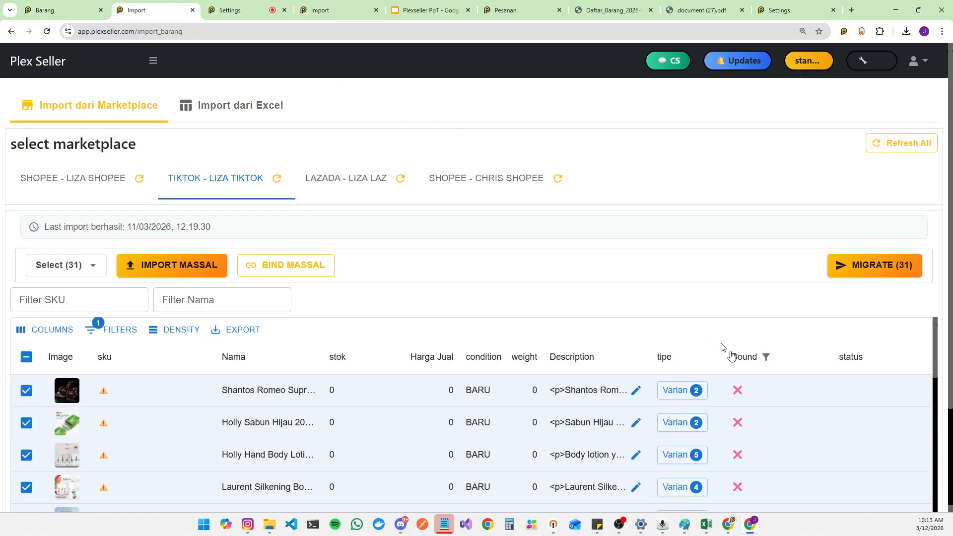
click(738, 390)
click(738, 422)
click(739, 455)
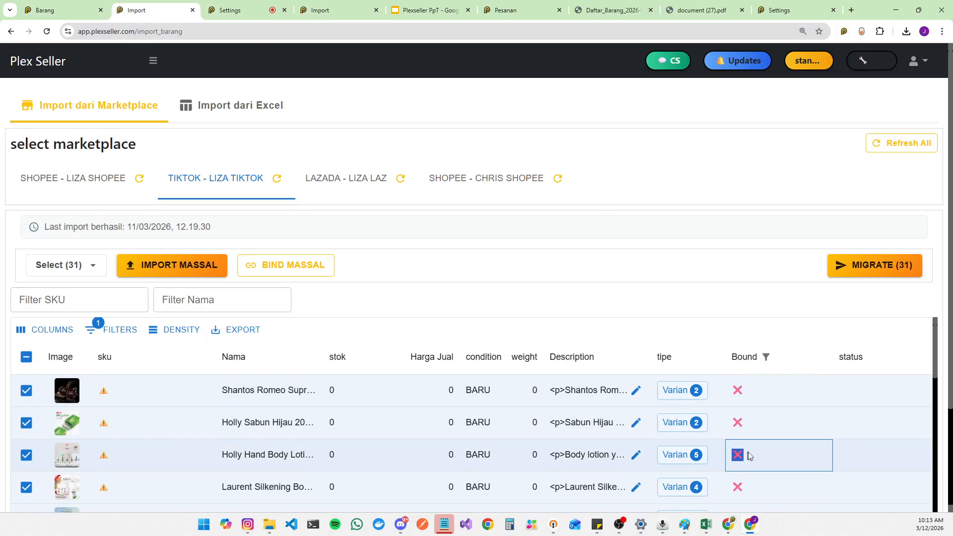
click(44, 7)
click(46, 31)
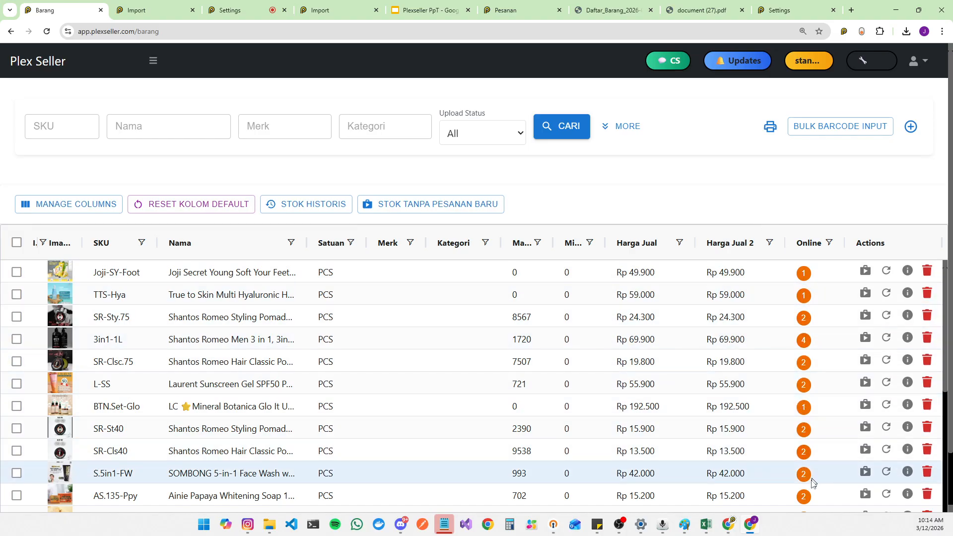
Step: Open and close the marketplace bindings of the SR-Sty.75 and 3in1-1L master items
click(804, 319)
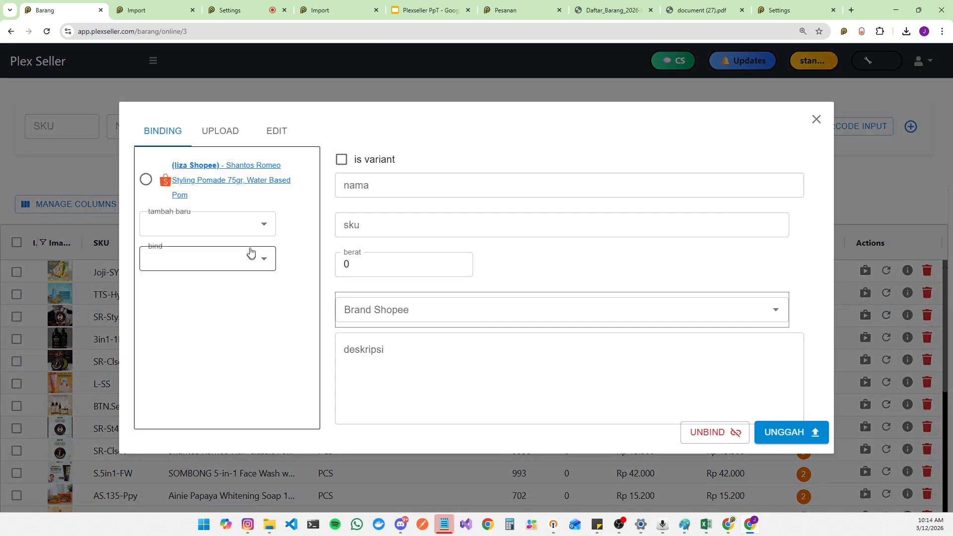
click(816, 119)
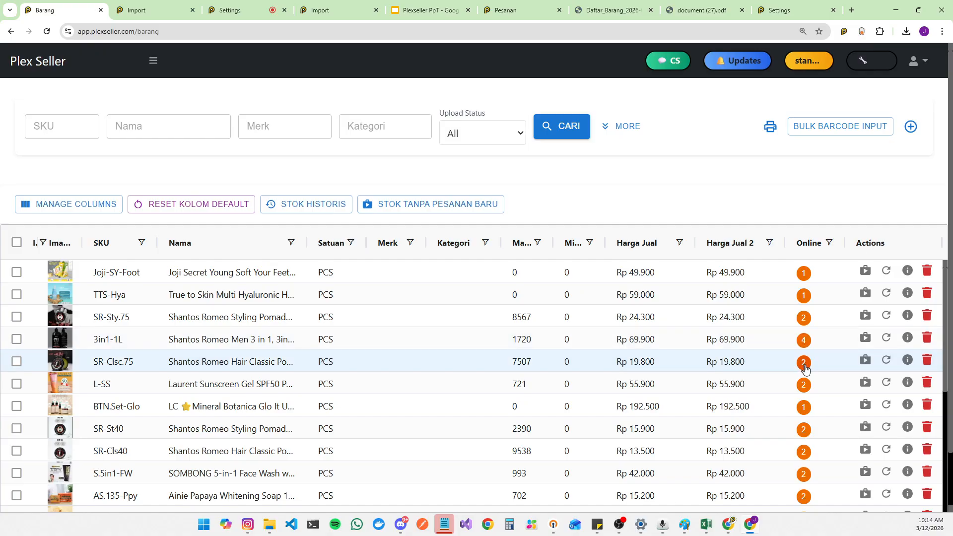
click(803, 341)
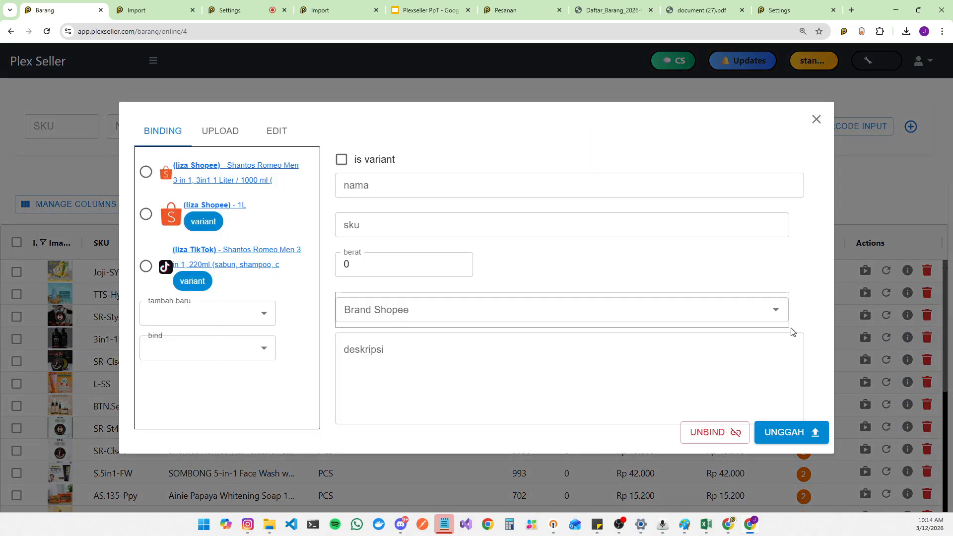
click(816, 120)
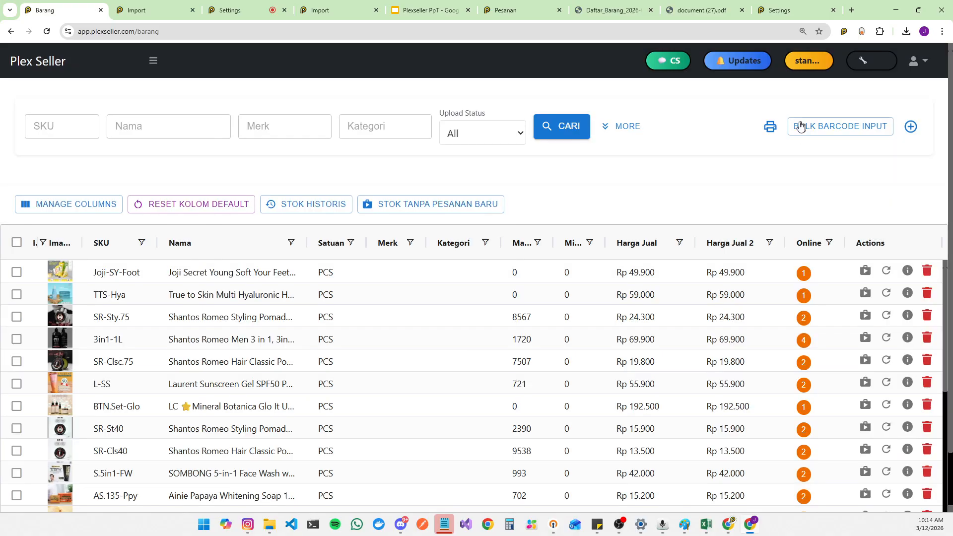
Step: Reload the Barang master list and review the L-Glu item's marketplace bindings
click(48, 32)
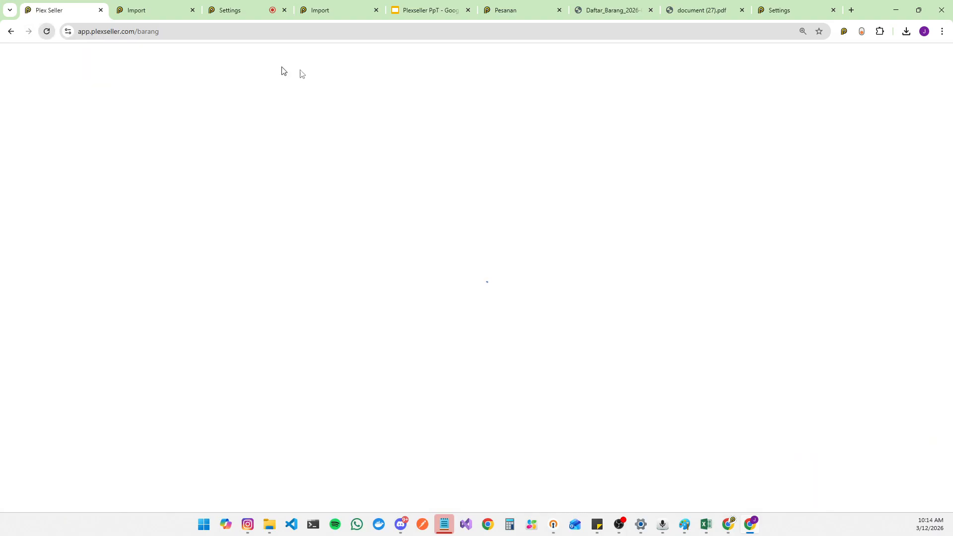
scroll(789, 162, down, 2)
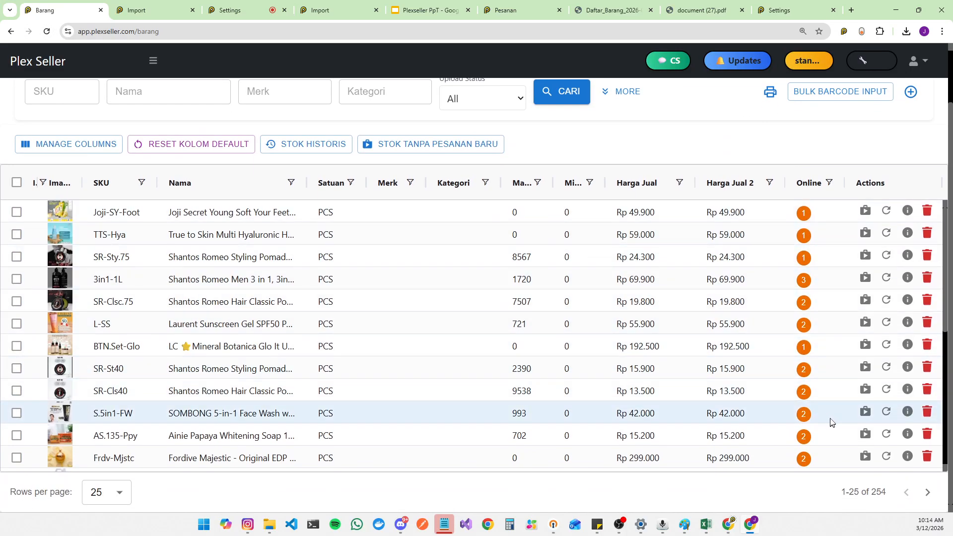
scroll(835, 403, down, 3)
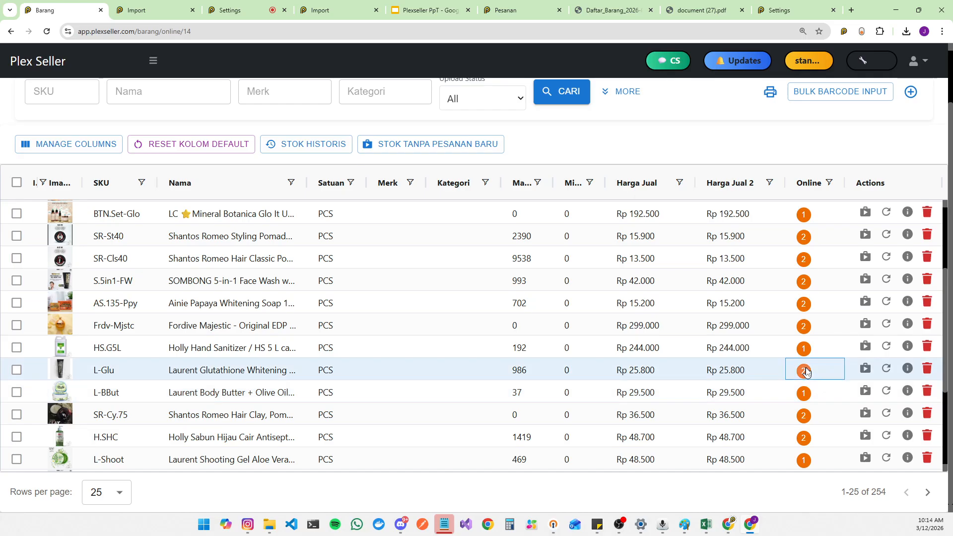
click(804, 370)
click(816, 119)
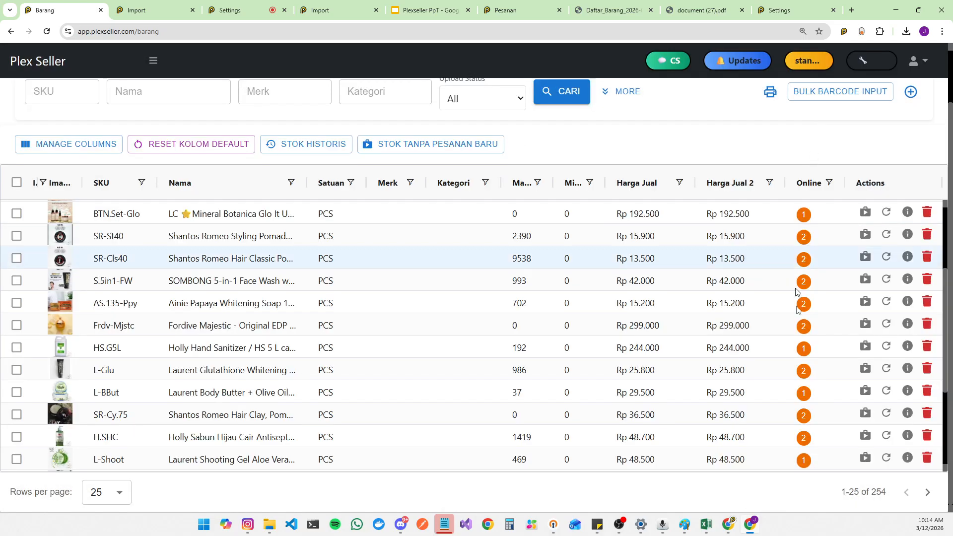
scroll(810, 325, down, 3)
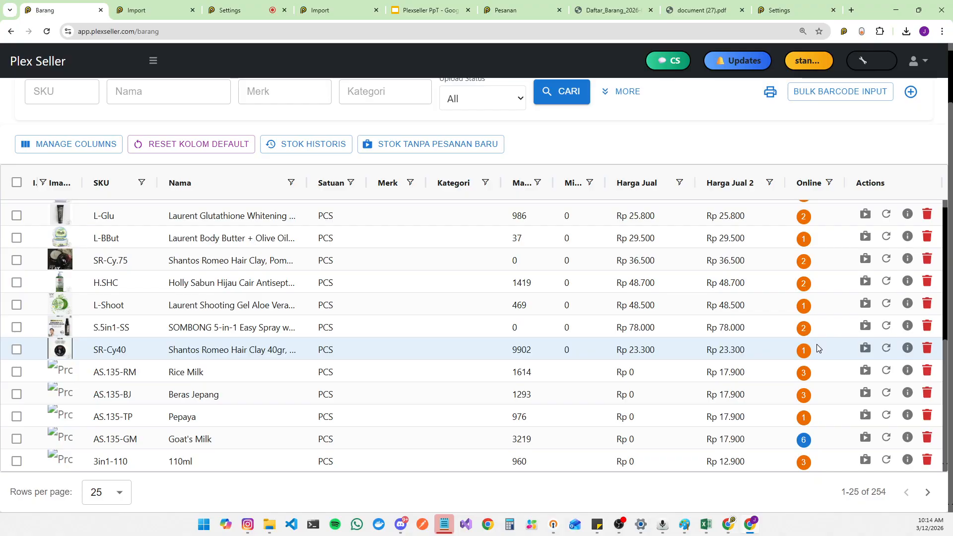
Step: Review the TikTok listings' SKU and Bound columns on the Import page
click(133, 4)
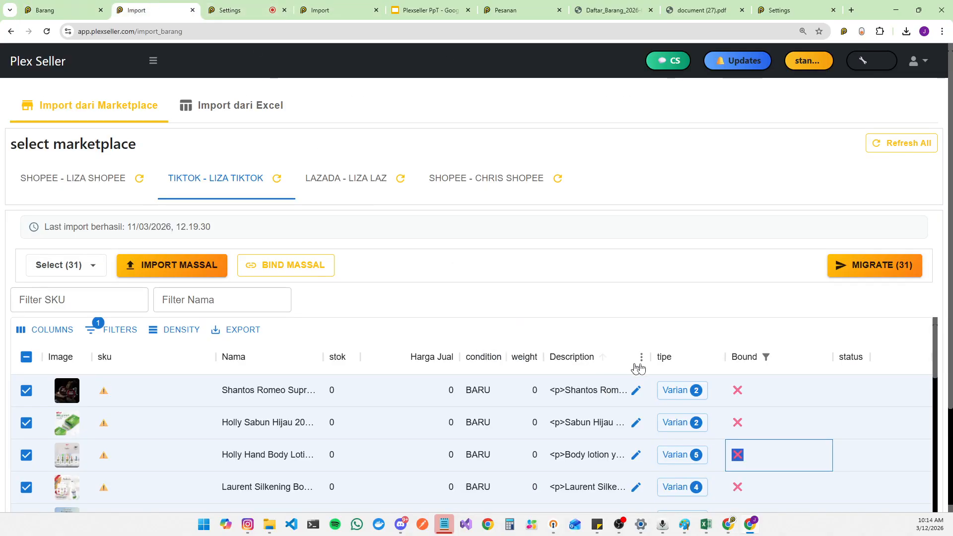
scroll(591, 278, down, 3)
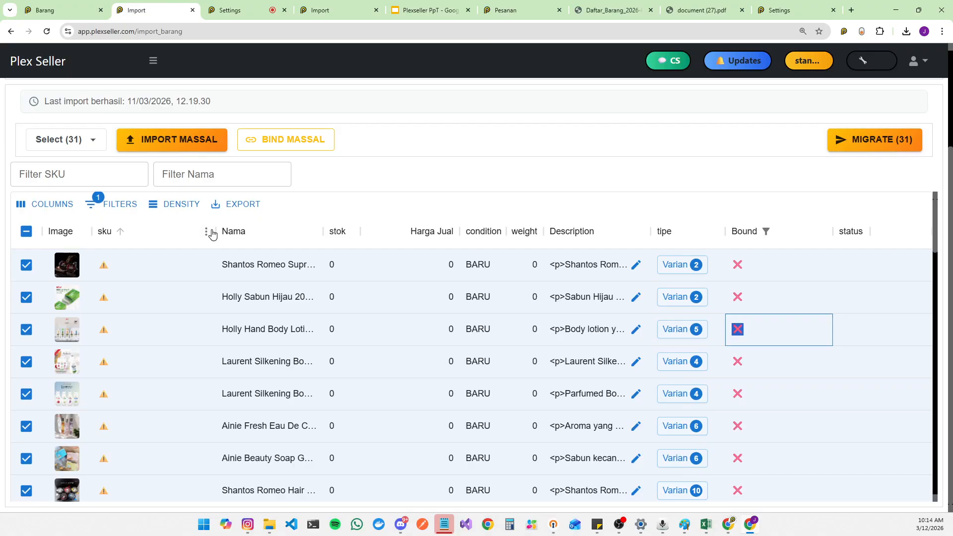
scroll(321, 328, down, 1)
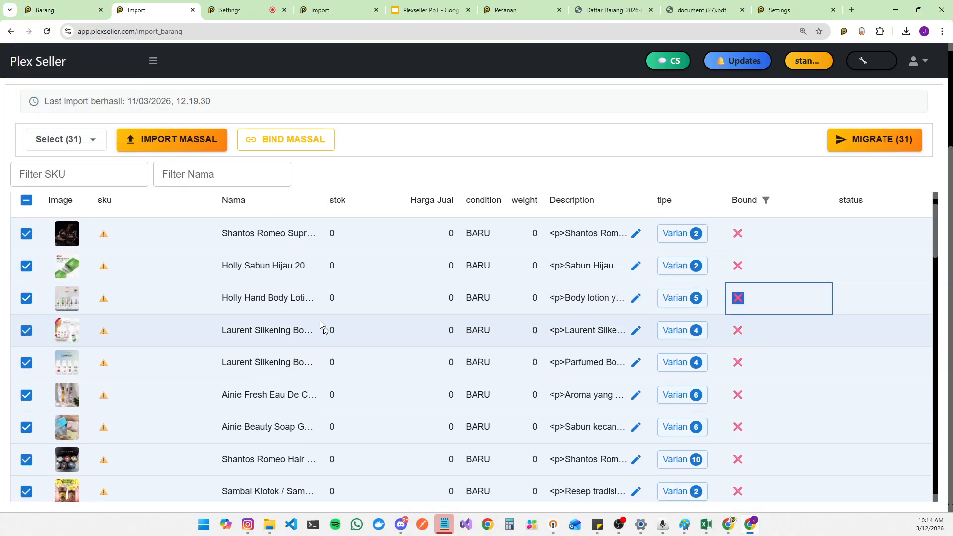
scroll(322, 327, down, 20)
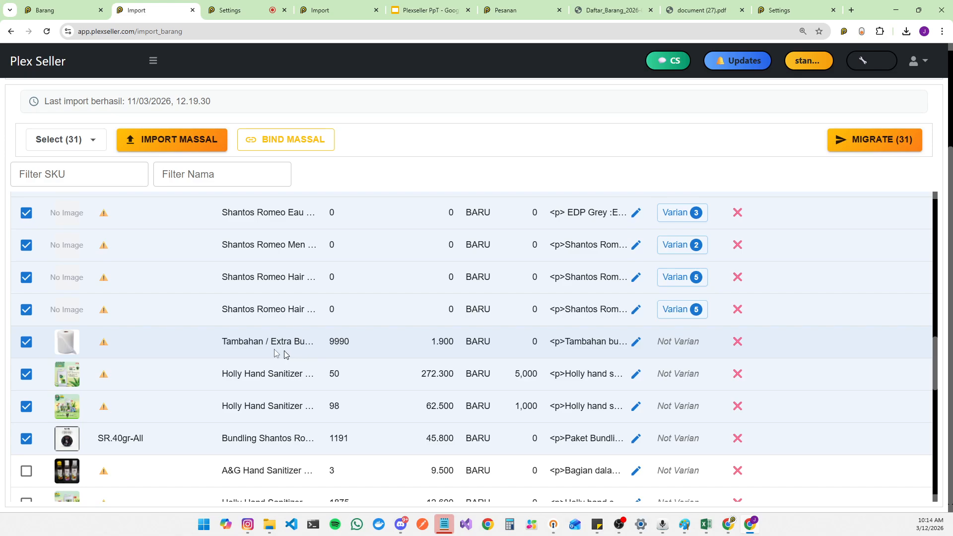
double_click(125, 348)
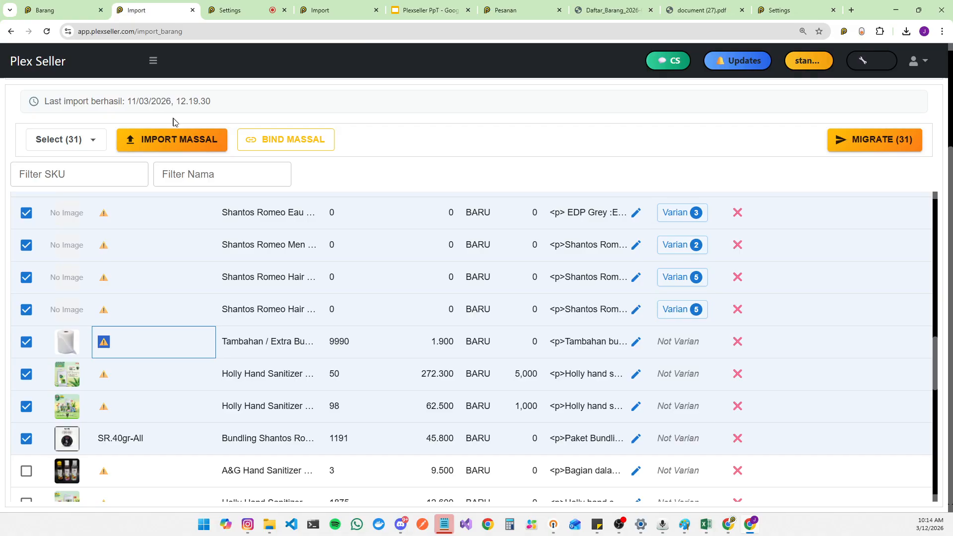
Step: Open the SR-Cy40 master item's marketplace bindings and choose to bind it to liza TikTok
click(75, 10)
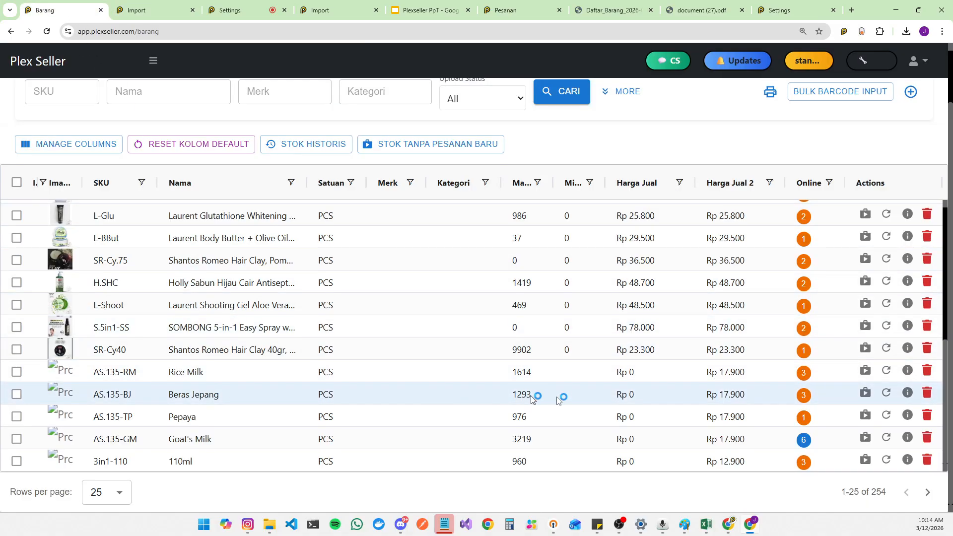
click(127, 356)
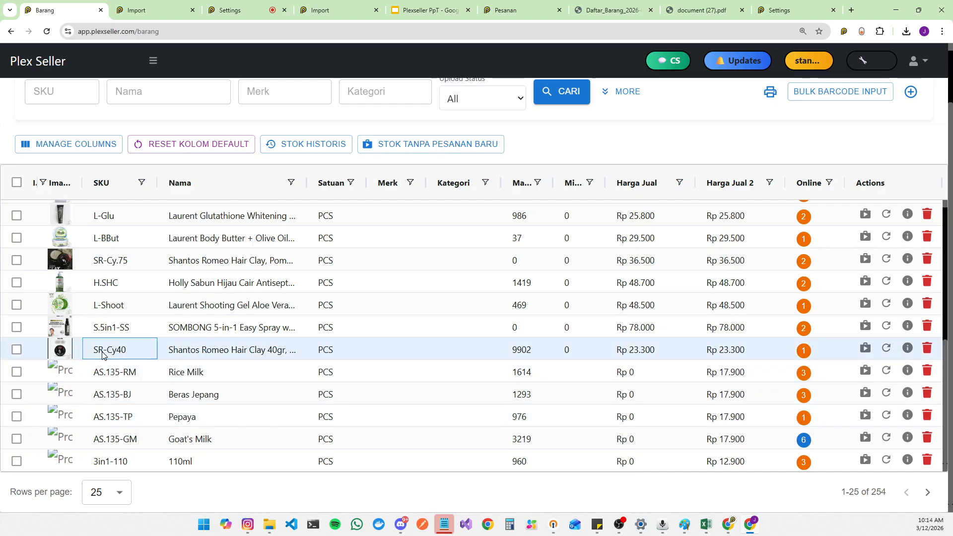
click(802, 353)
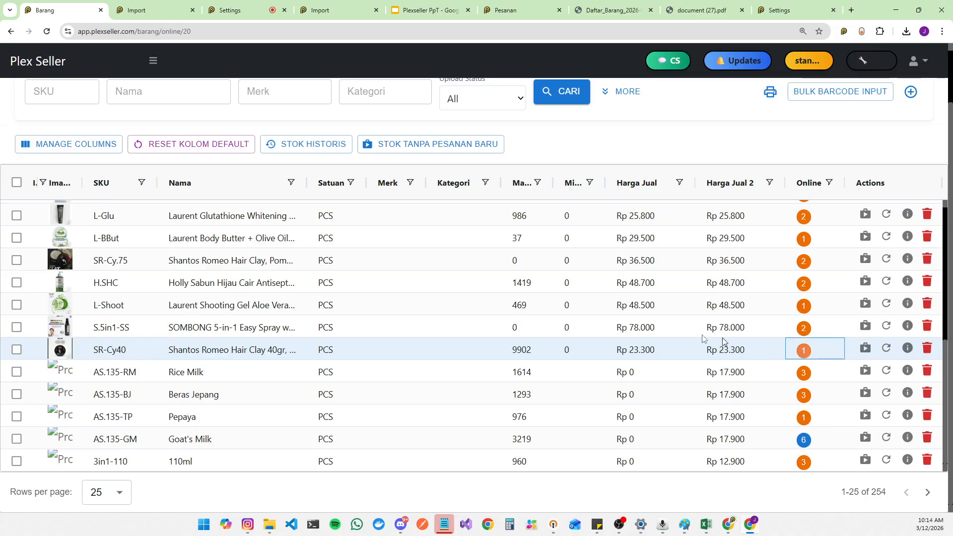
click(203, 268)
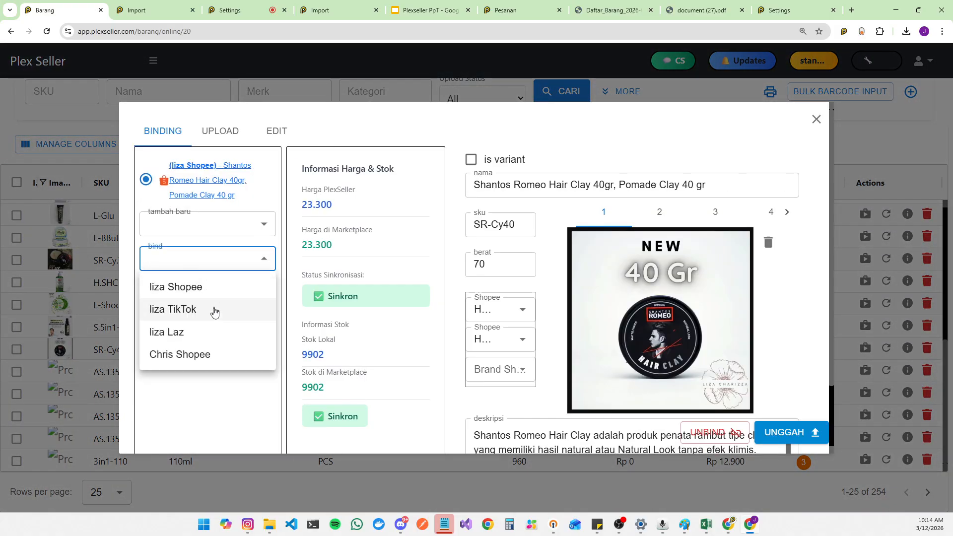
click(185, 317)
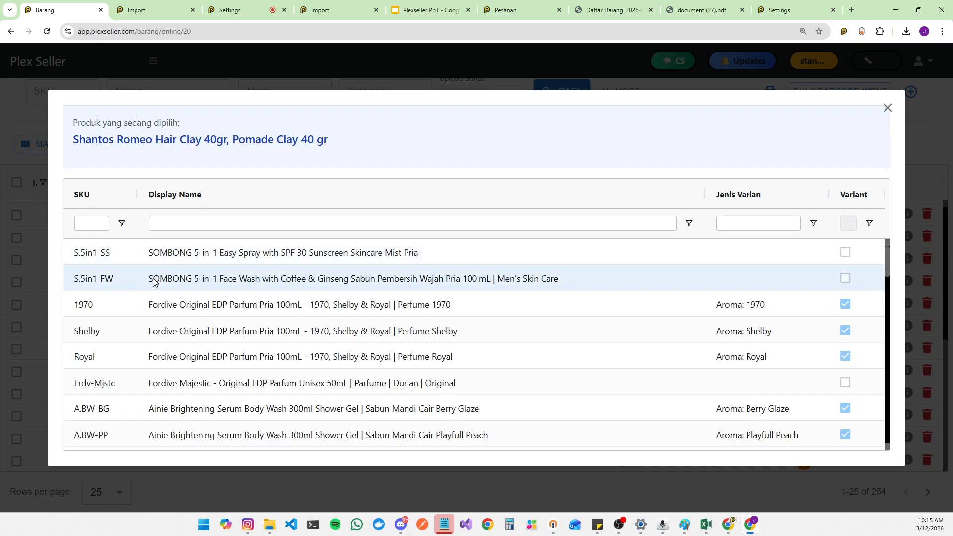
Step: Search the listings for CLAY and select Shantos Romeo Hair Clay 40gr, Pomade Clay 40 gr
click(211, 222)
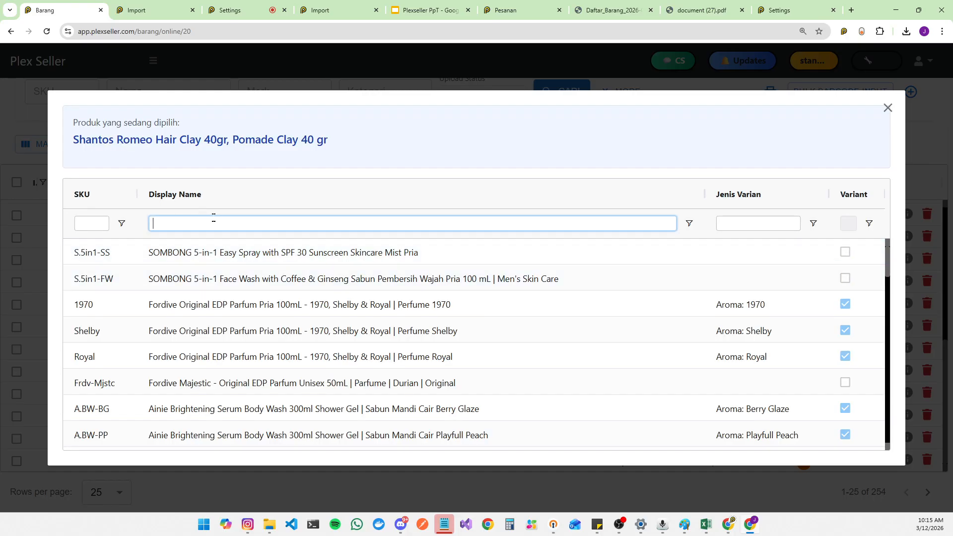
text(REMEO)
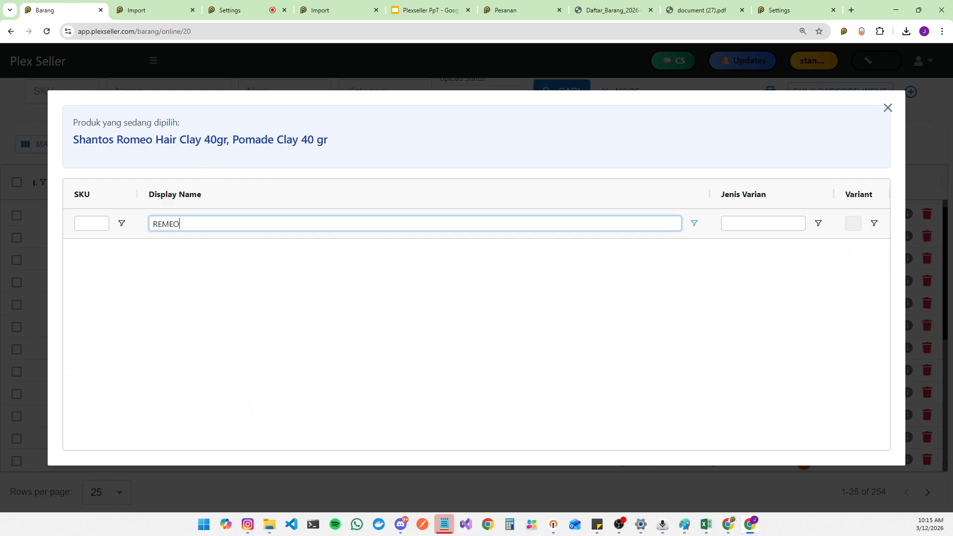
key(ctrl+a)
text(SHANT)
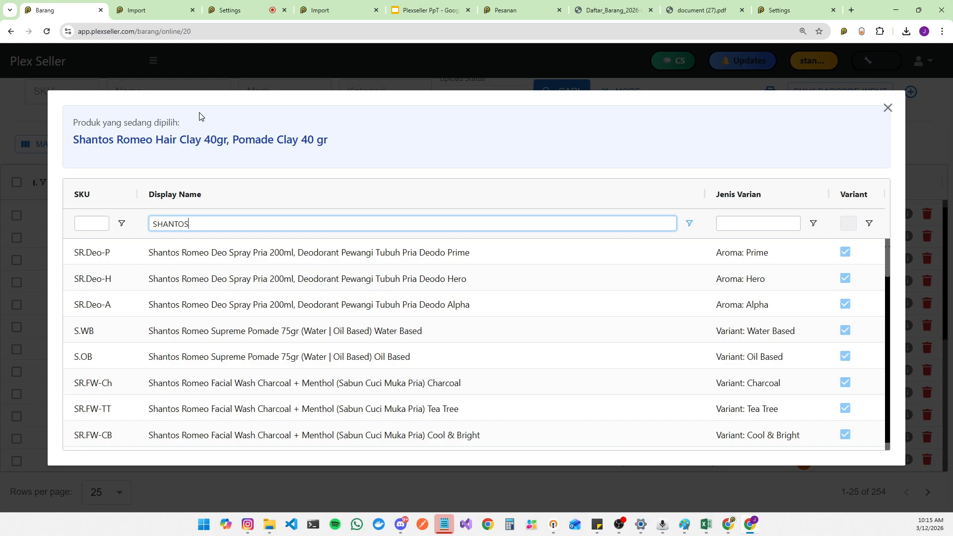
text(OS)
scroll(372, 317, down, 5)
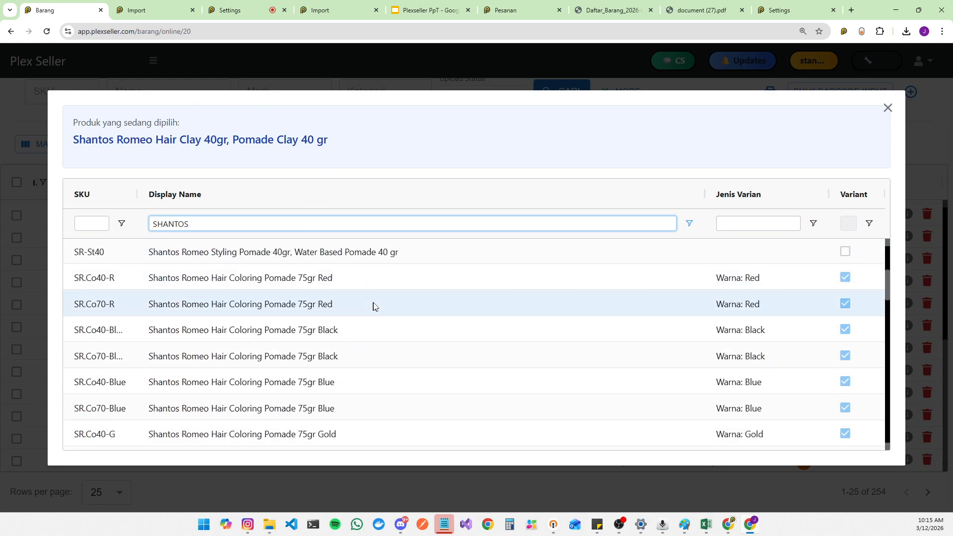
scroll(346, 321, down, 6)
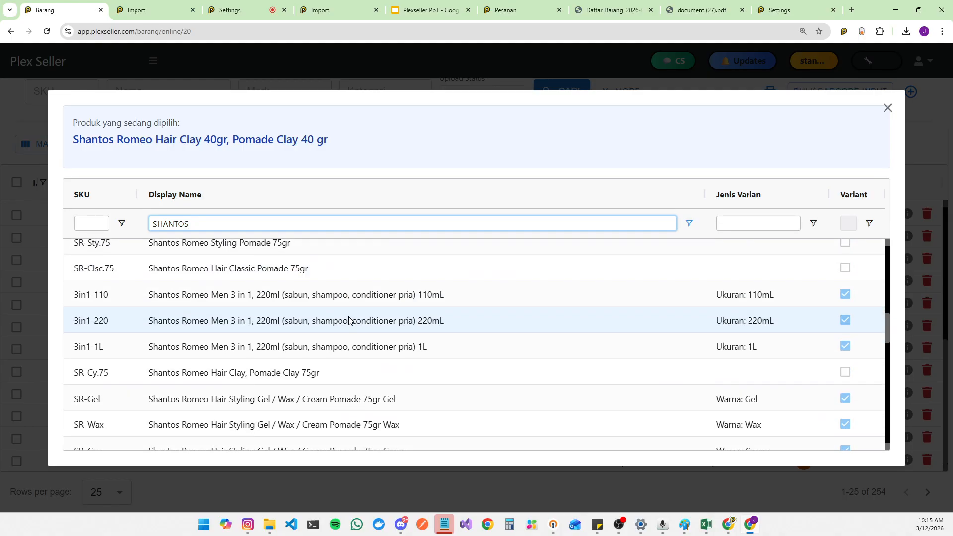
key(ctrl+a)
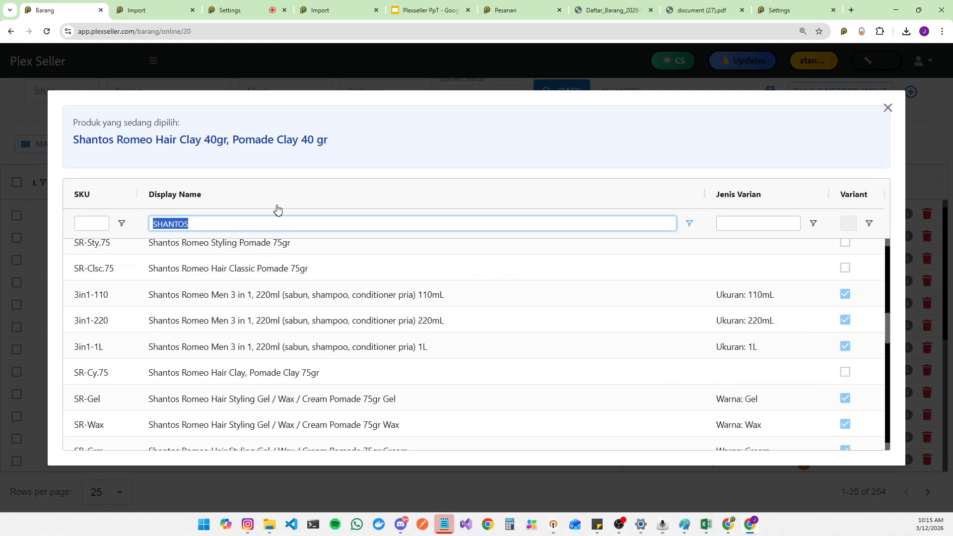
text(CLAY)
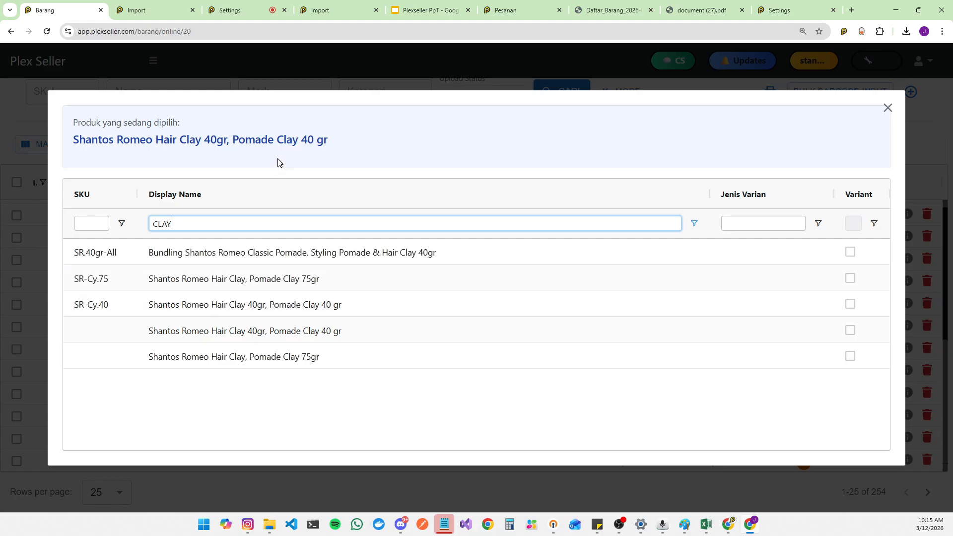
click(335, 316)
click(336, 315)
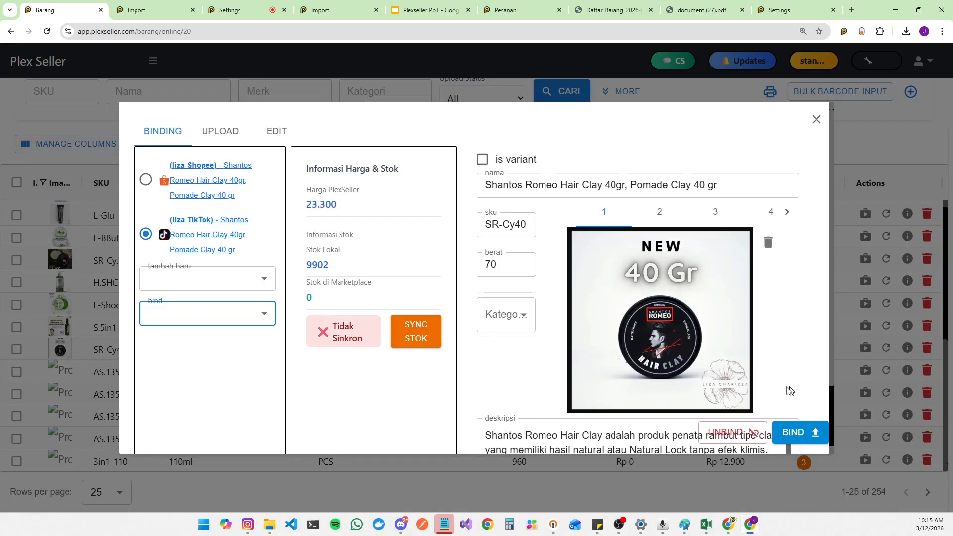
Step: Bind the selected TikTok listing to the master item, confirm, and close the dialog
click(805, 433)
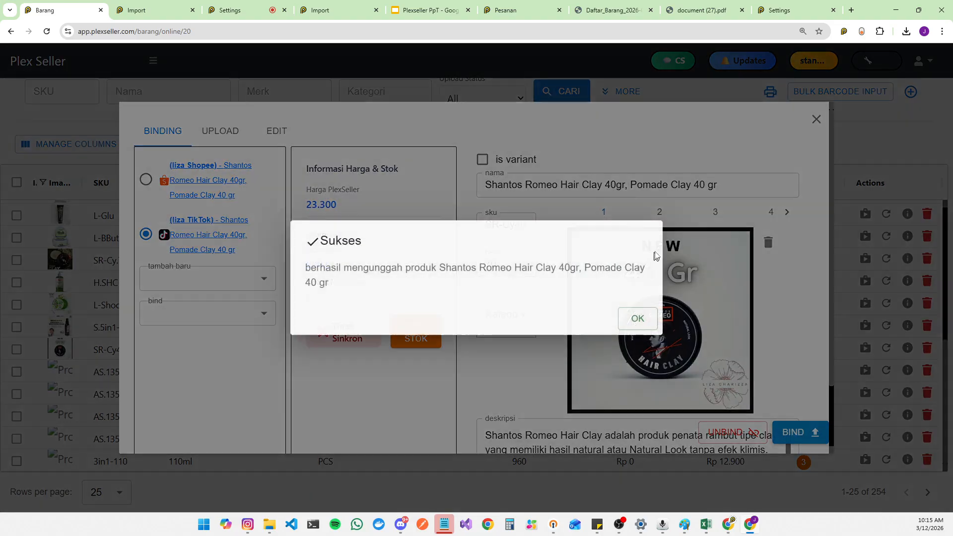
click(638, 324)
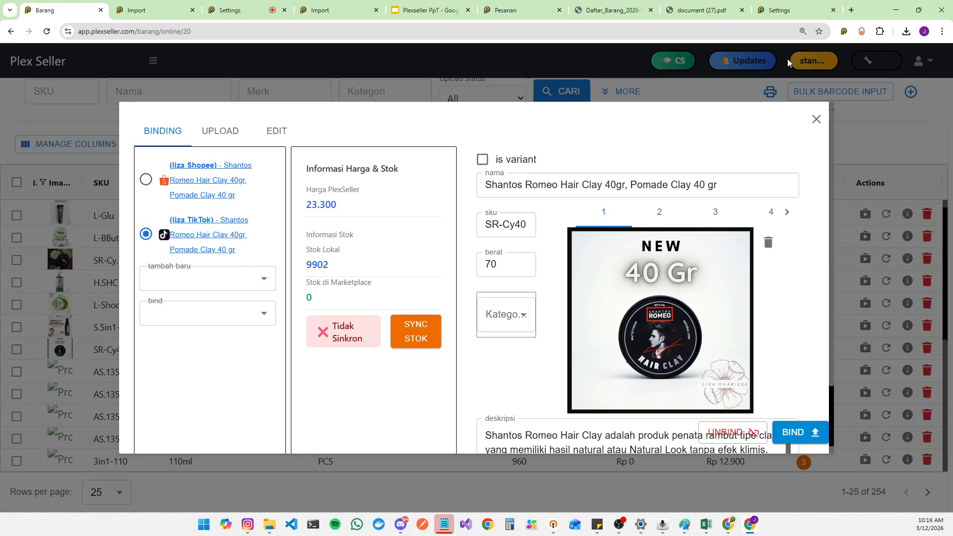
click(816, 119)
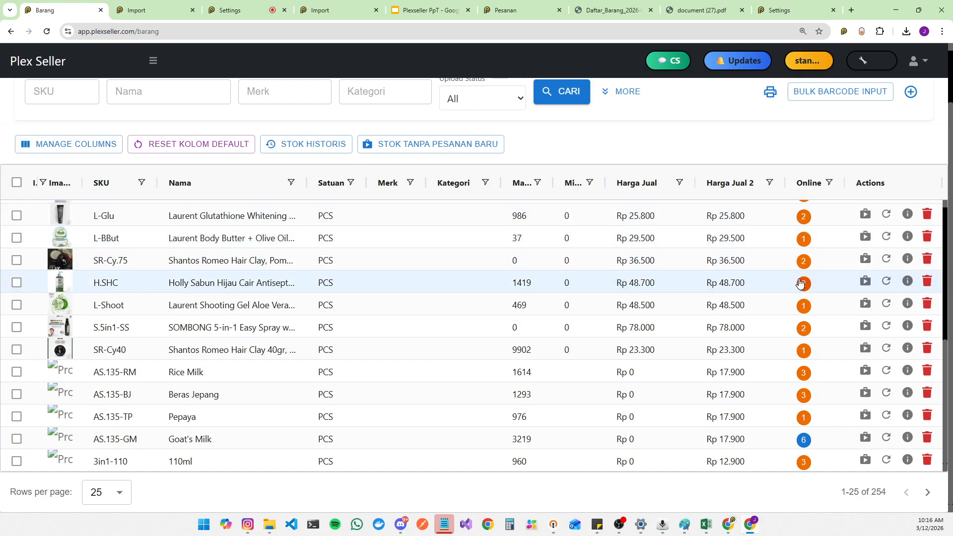
Step: Select all Lazada - Liza Laz listings and bulk-bind them to Master Barang by SKU
click(197, 14)
scroll(312, 131, up, 3)
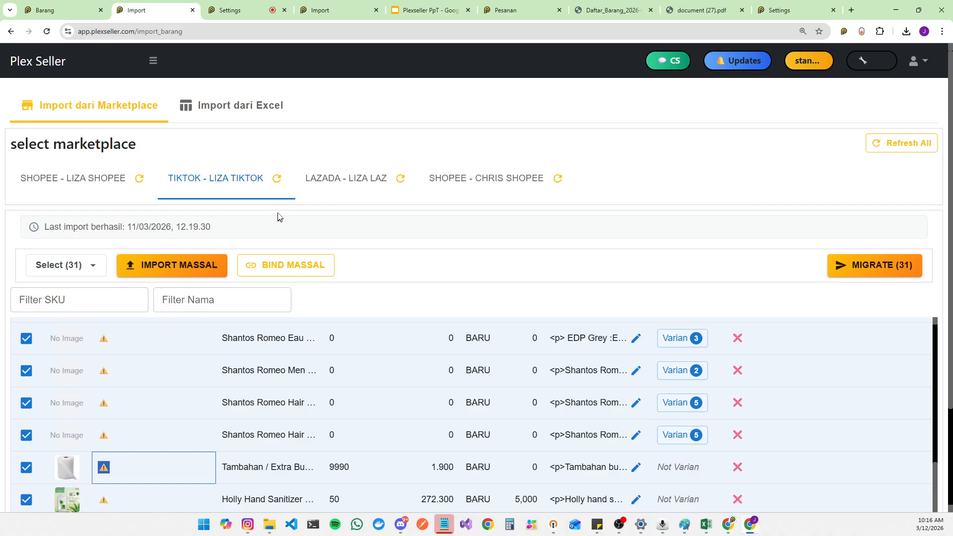
click(365, 183)
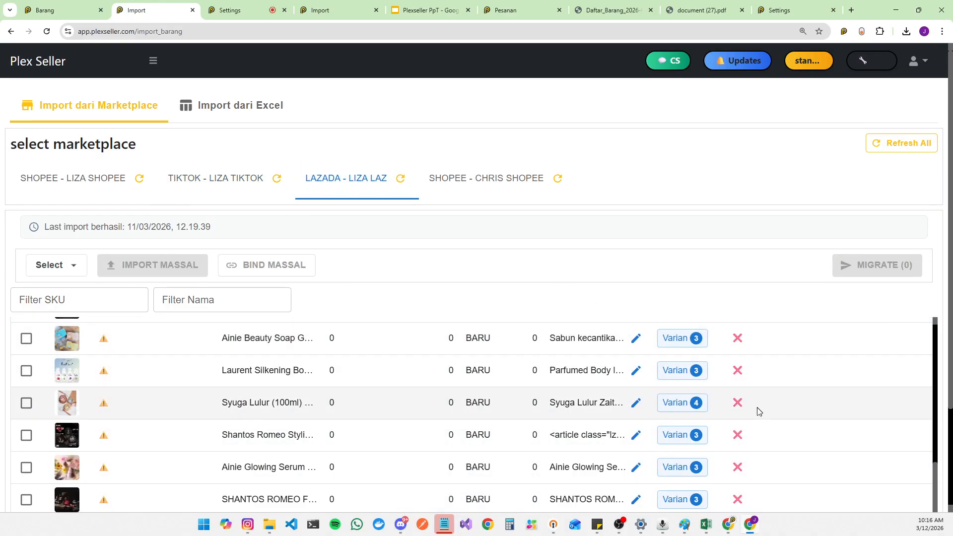
scroll(755, 410, up, 10)
scroll(744, 382, up, 2)
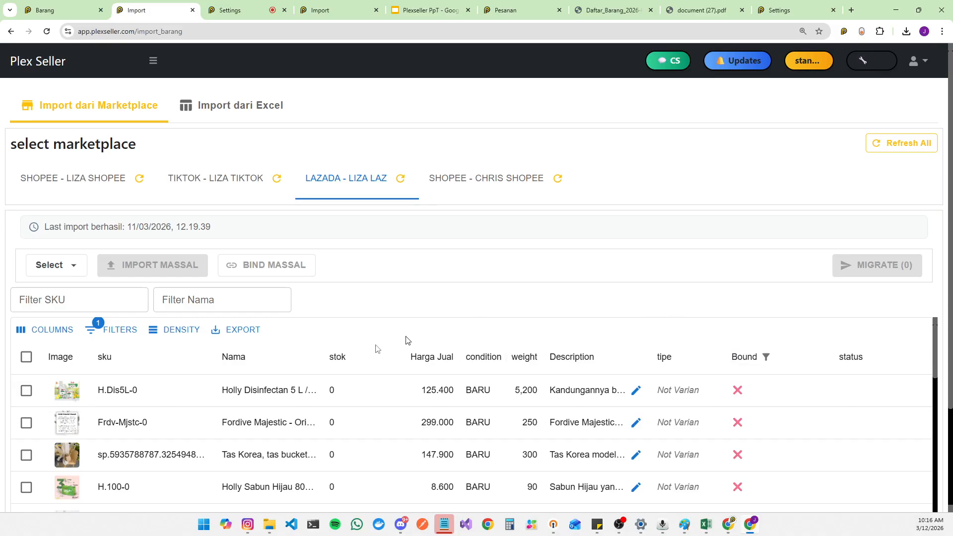
click(26, 357)
click(318, 268)
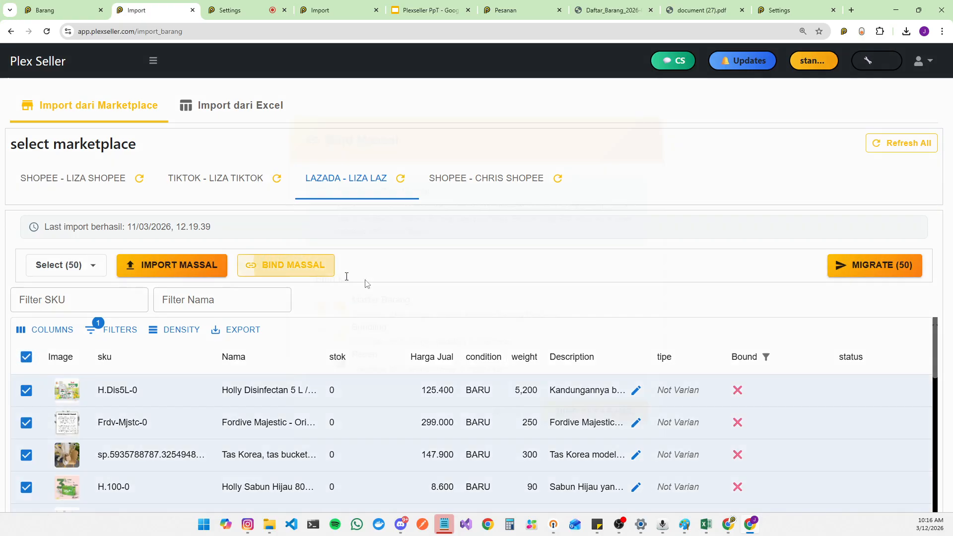
click(585, 420)
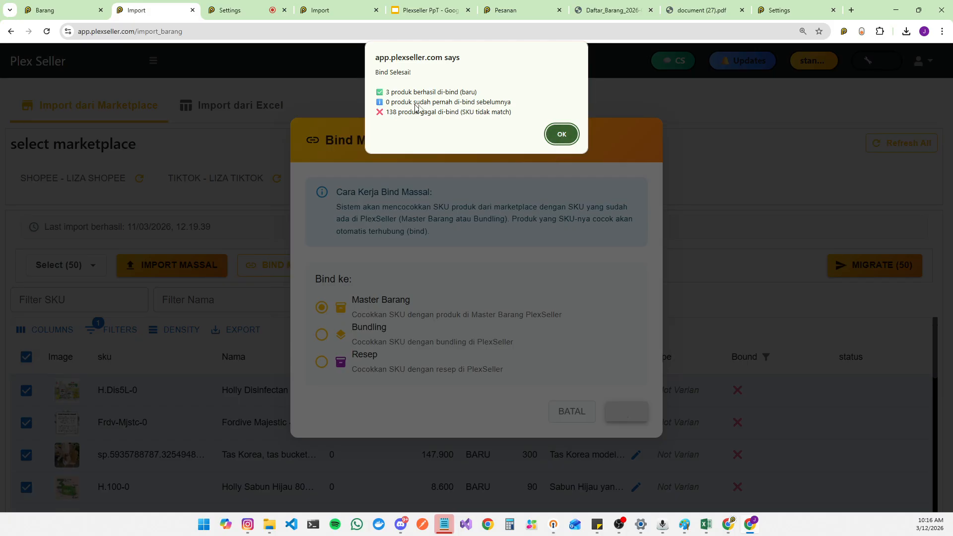
click(561, 134)
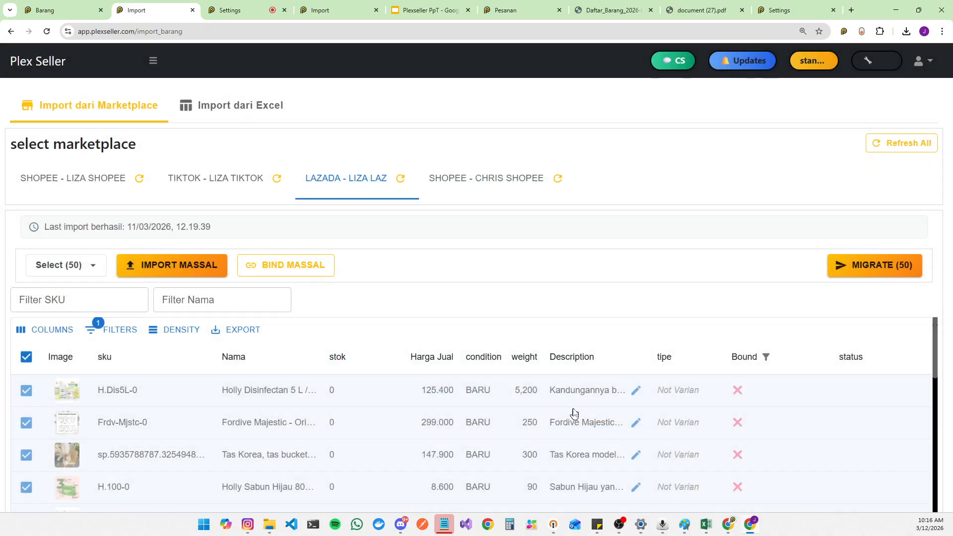
scroll(432, 430, down, 10)
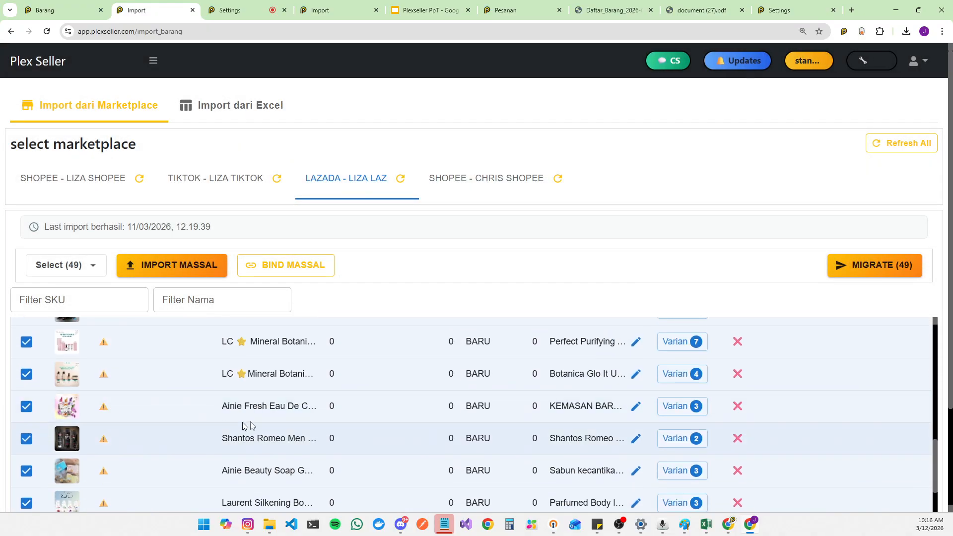
scroll(267, 431, up, 5)
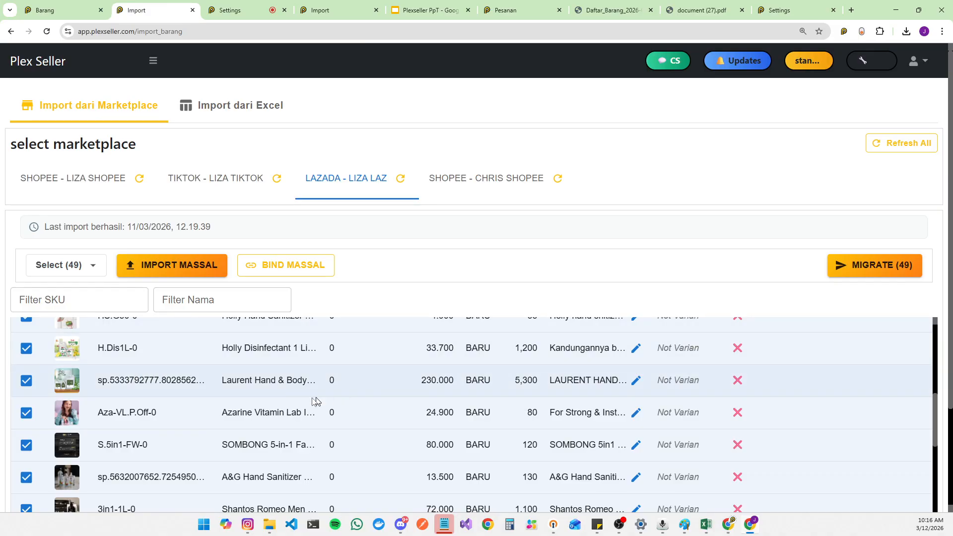
scroll(317, 397, up, 3)
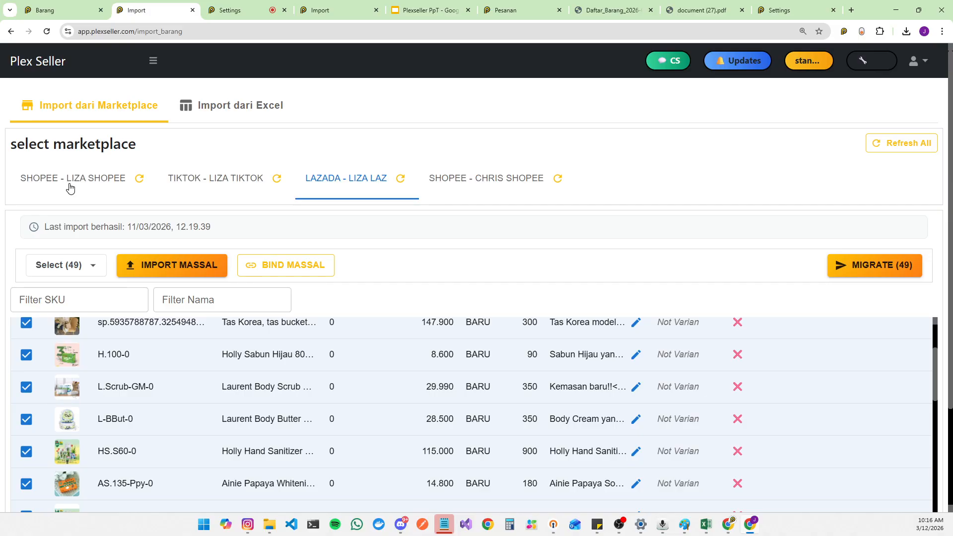
scroll(368, 439, up, 3)
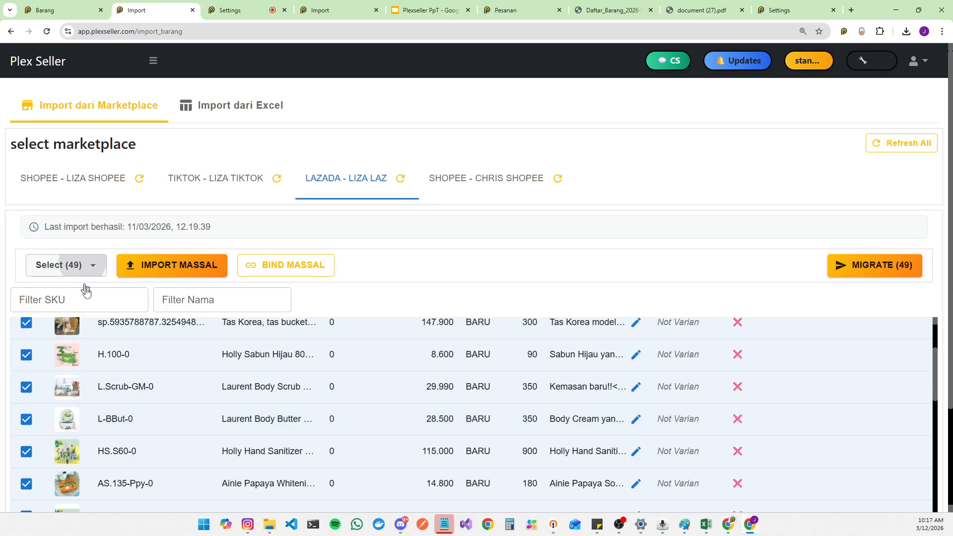
click(82, 265)
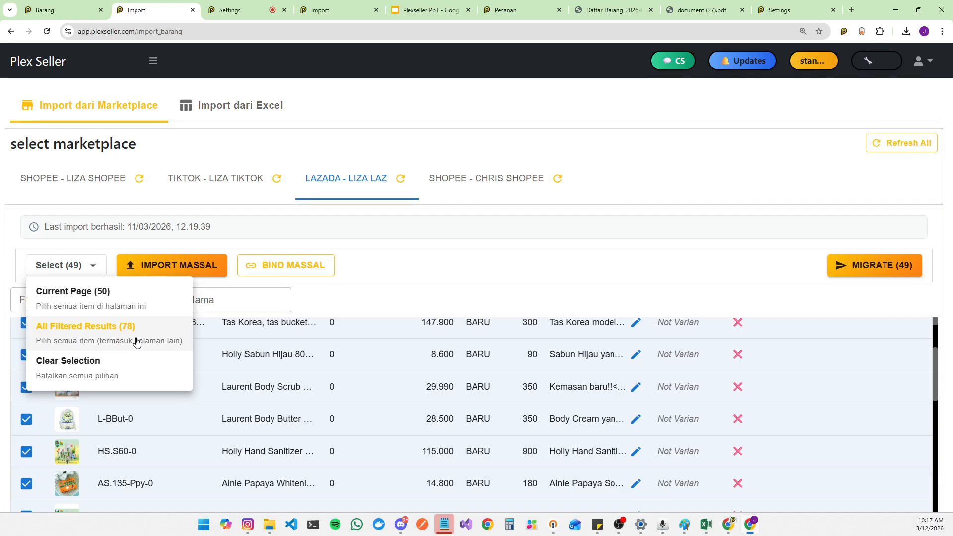
click(136, 340)
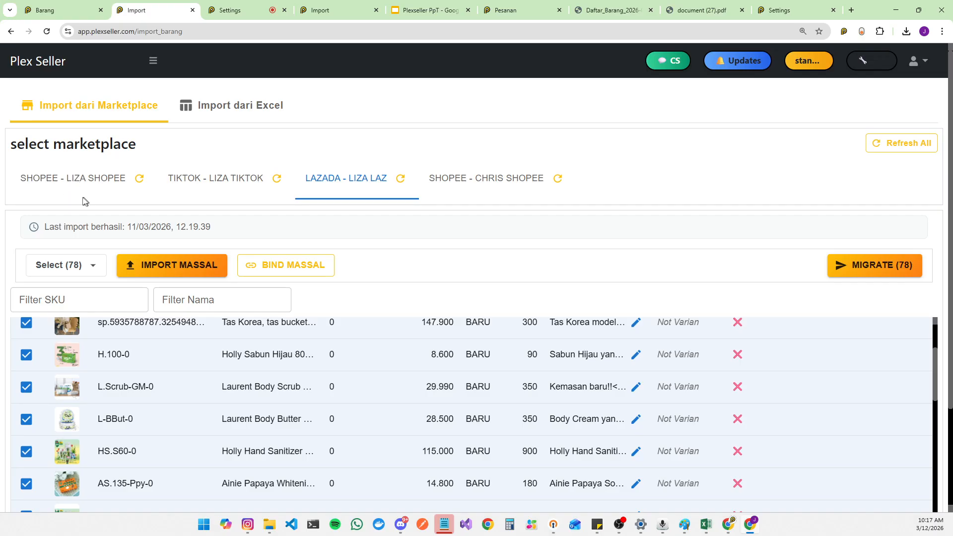
scroll(52, 337, up, 4)
click(21, 354)
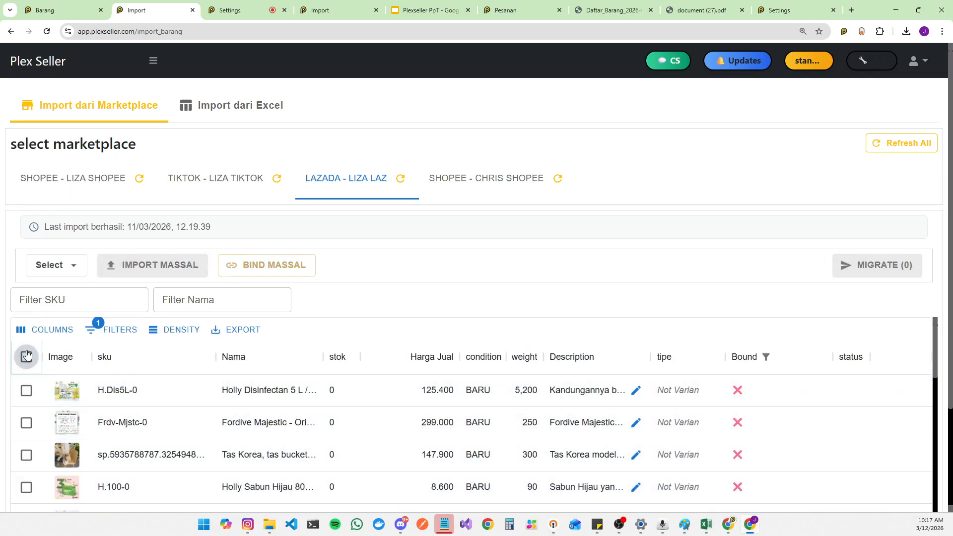
Step: Extend the selection to all 78 filtered Lazada listings and bulk-bind them to Master Barang again
click(27, 356)
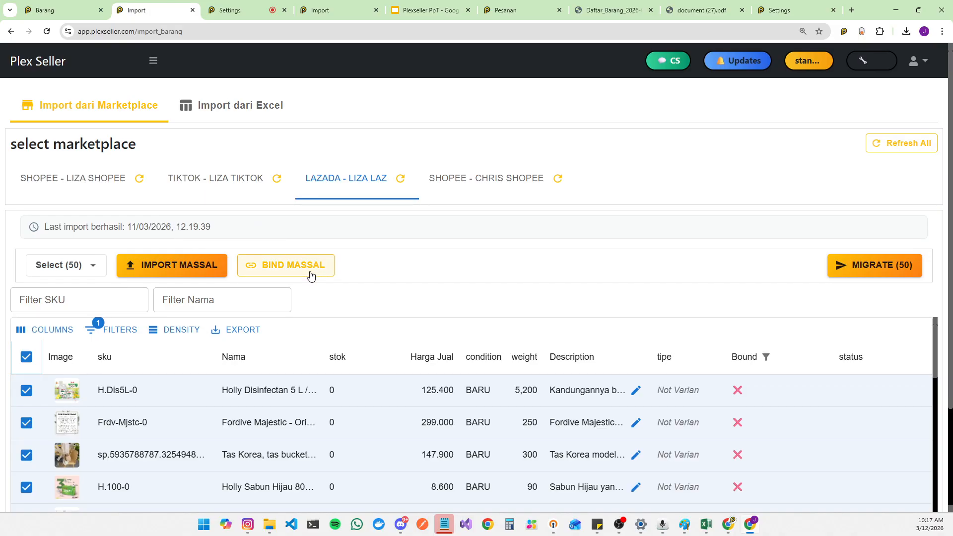
click(59, 266)
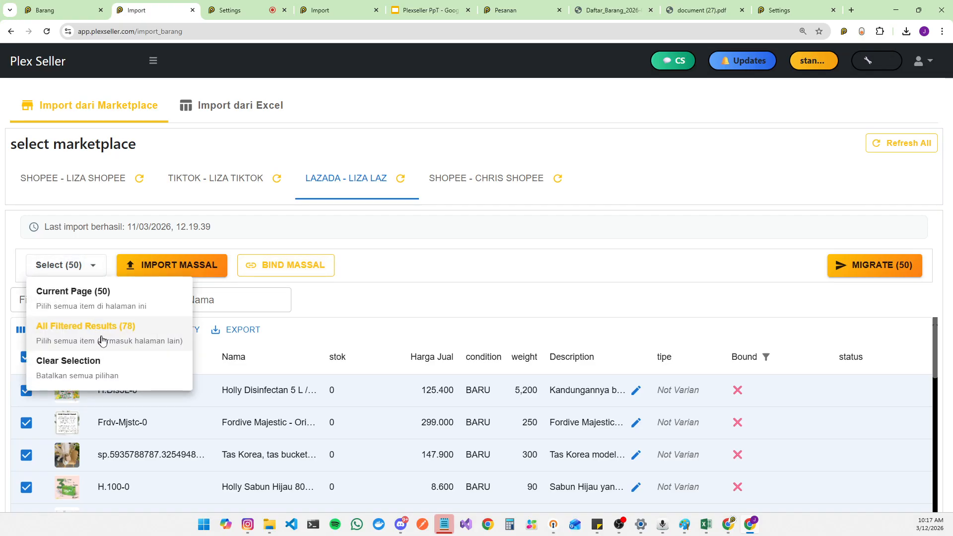
click(136, 347)
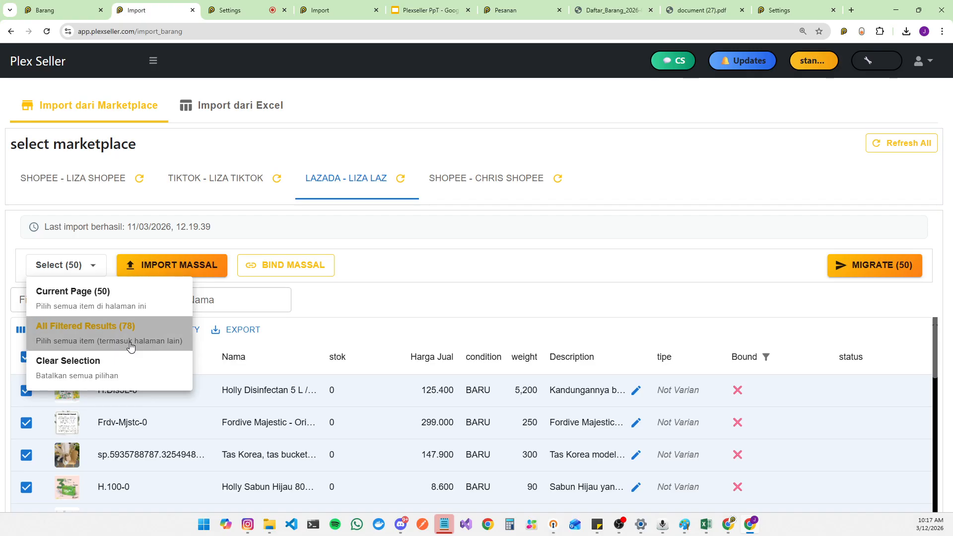
click(273, 266)
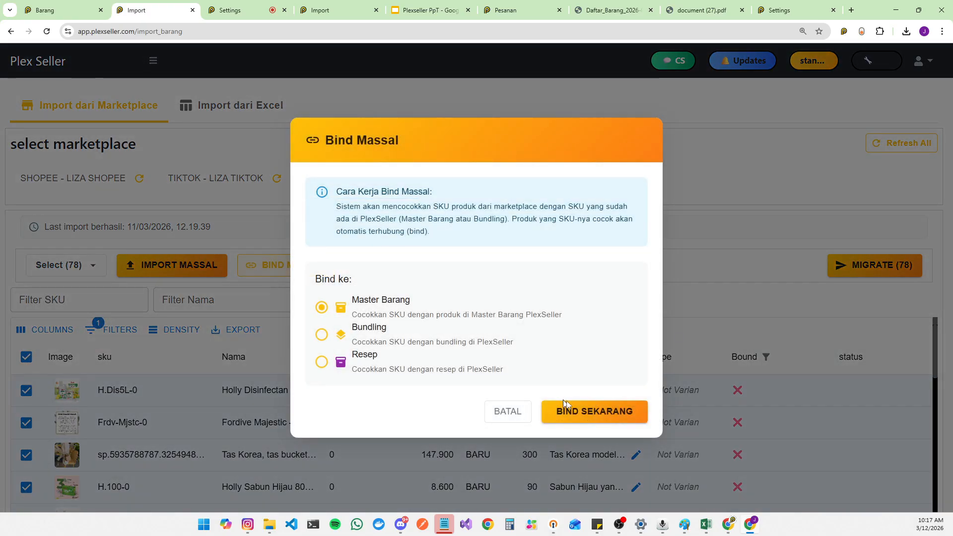
click(589, 412)
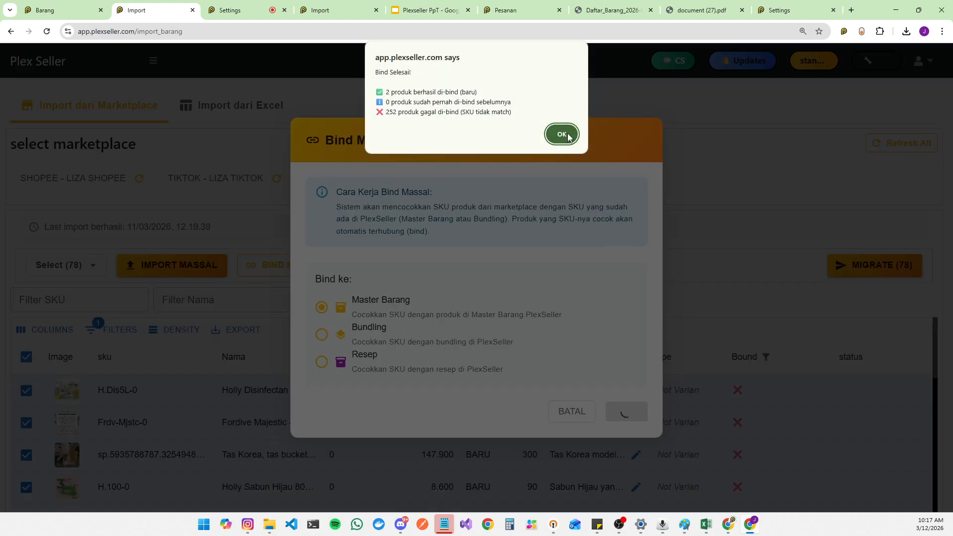
Step: Copy the H.100-0 listing's SKU and search the master item list for it
click(561, 134)
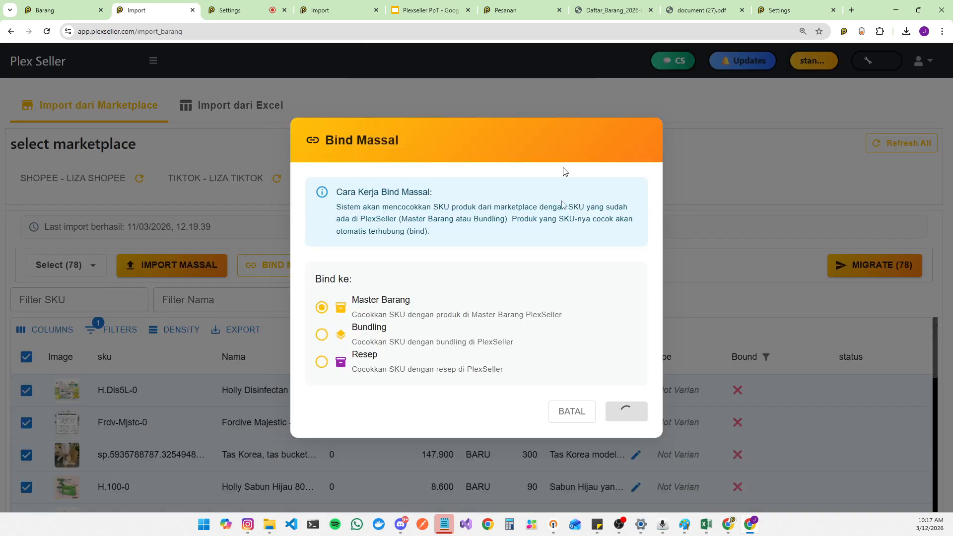
scroll(172, 414, down, 3)
drag(131, 357, 98, 362)
key(ctrl+c)
click(10, 10)
click(49, 9)
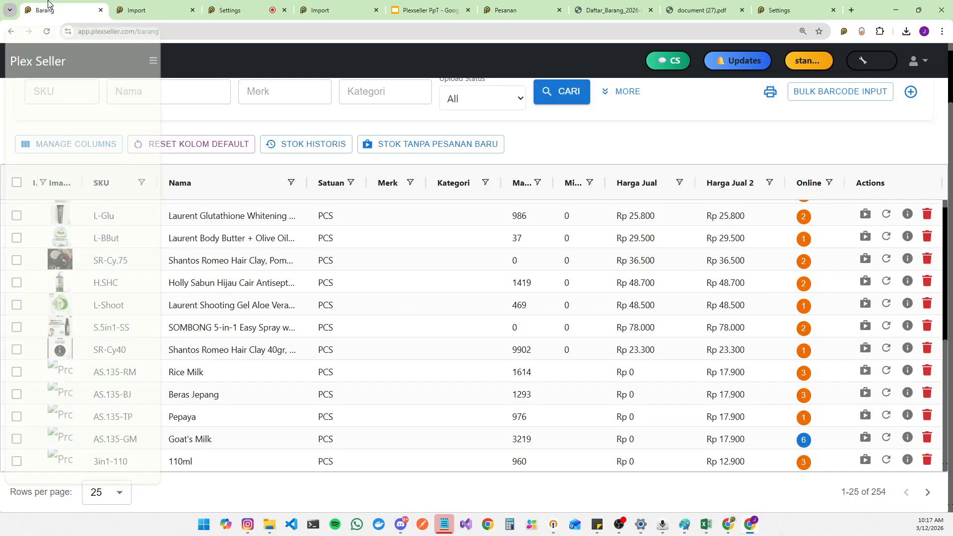
click(74, 94)
key(ctrl+v)
click(557, 92)
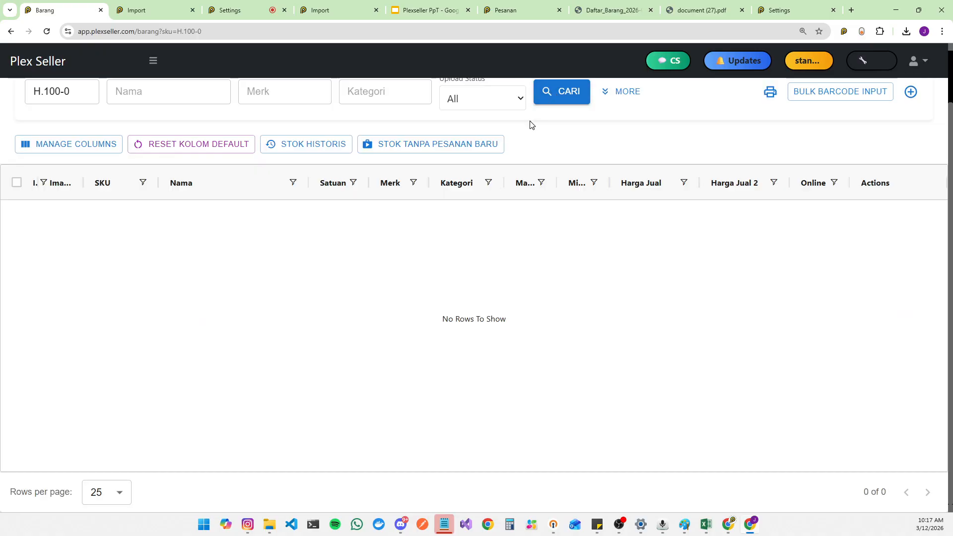
click(197, 14)
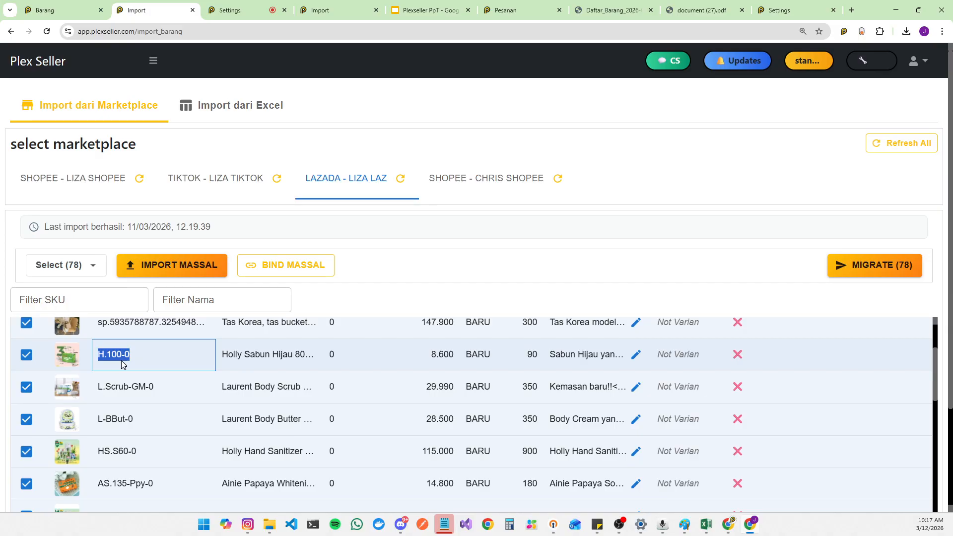
click(50, 5)
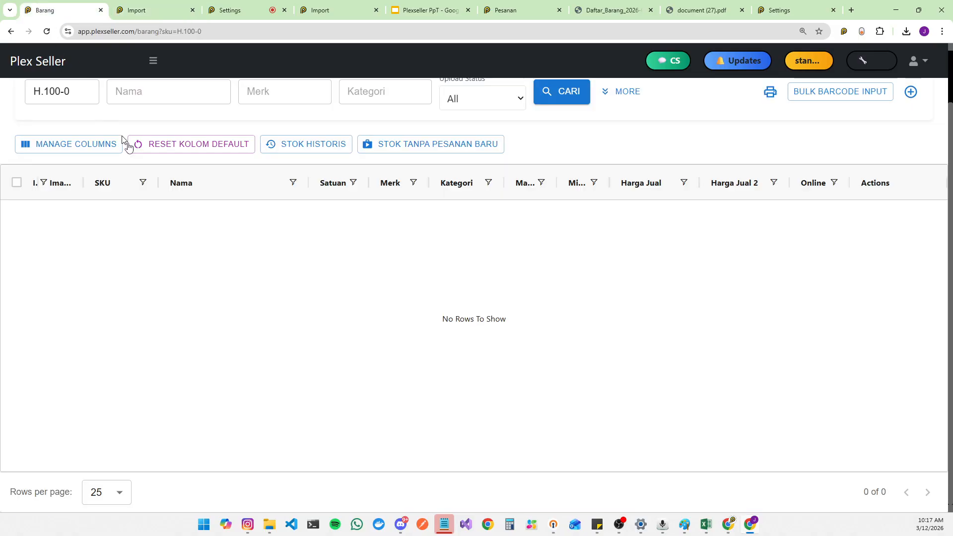
scroll(111, 290, up, 2)
click(57, 130)
key(ctrl+a)
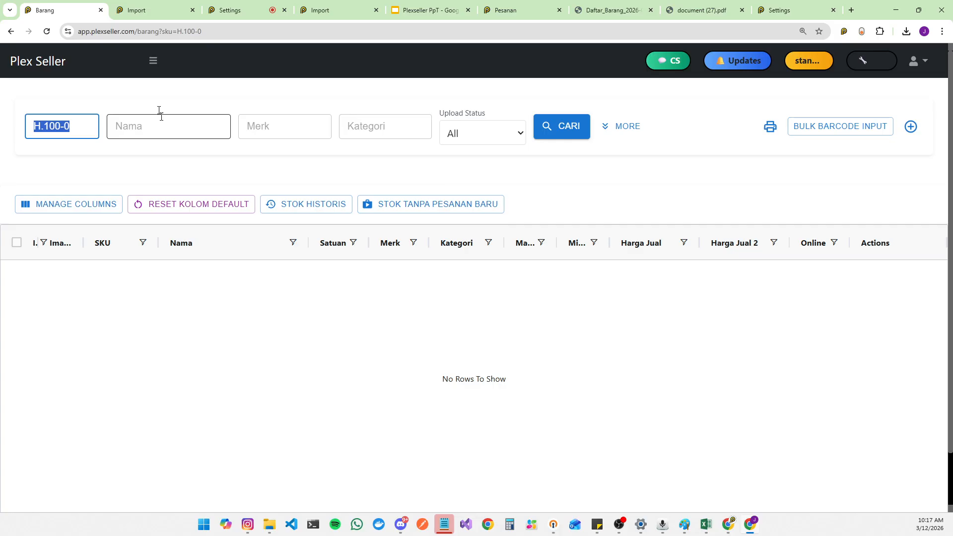
click(78, 126)
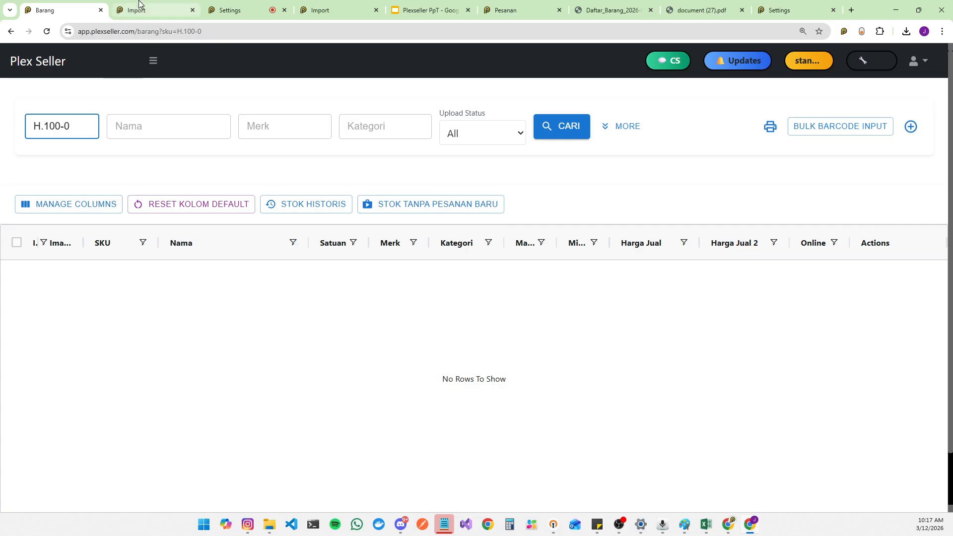
click(139, 6)
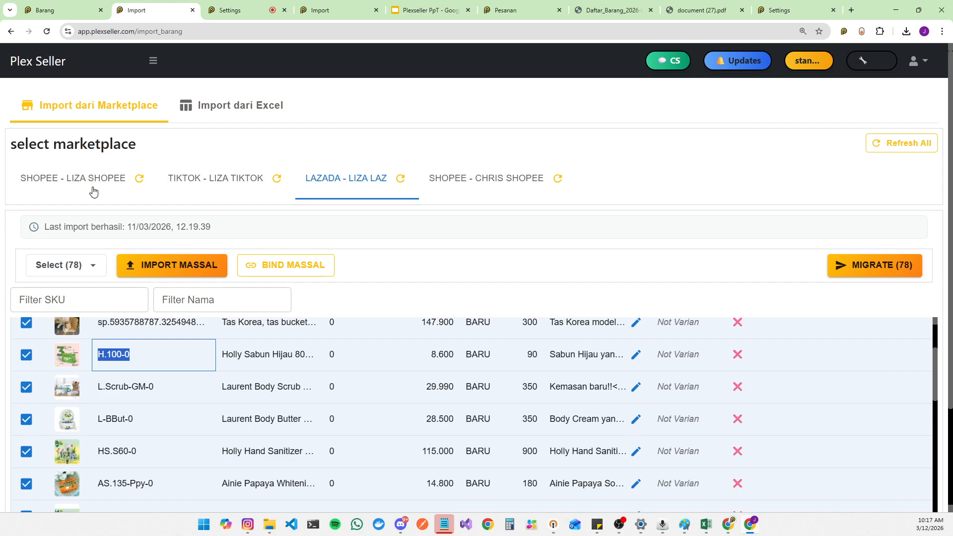
click(60, 10)
click(148, 8)
Step: Clear the selection of all Lazada listings on the import page
scroll(177, 419, up, 3)
click(26, 357)
scroll(299, 418, down, 3)
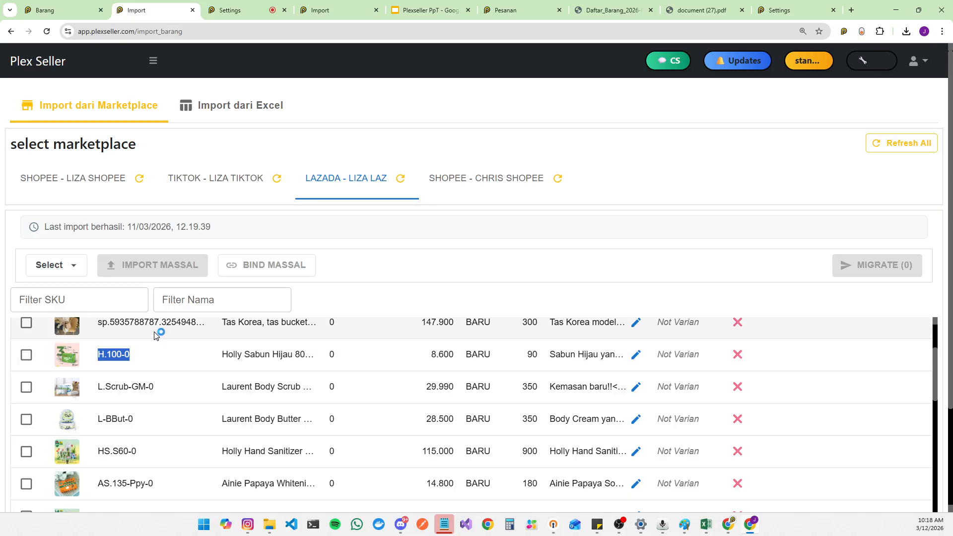
Step: Clear the SKU filter and search again to list all master items
click(63, 4)
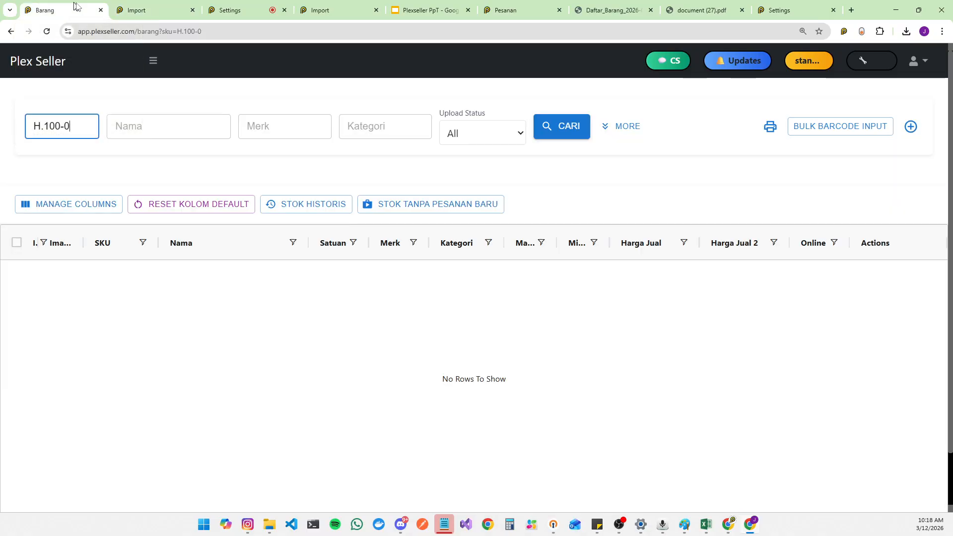
key(ctrl+a)
key(BackSpace)
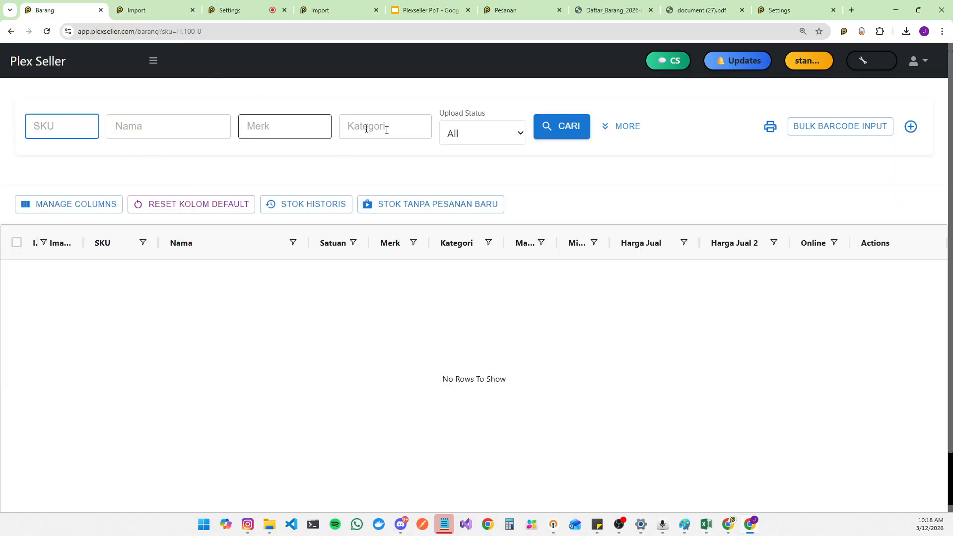
click(546, 128)
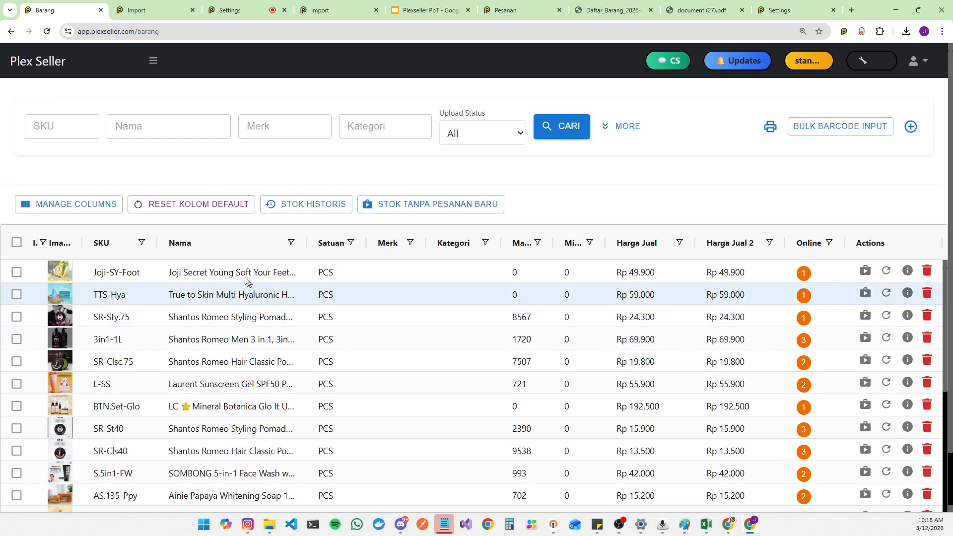
Step: Try to bind the Joji Secret Young Soft Your Feet master item to a liza TikTok listing by searching for banana
click(126, 276)
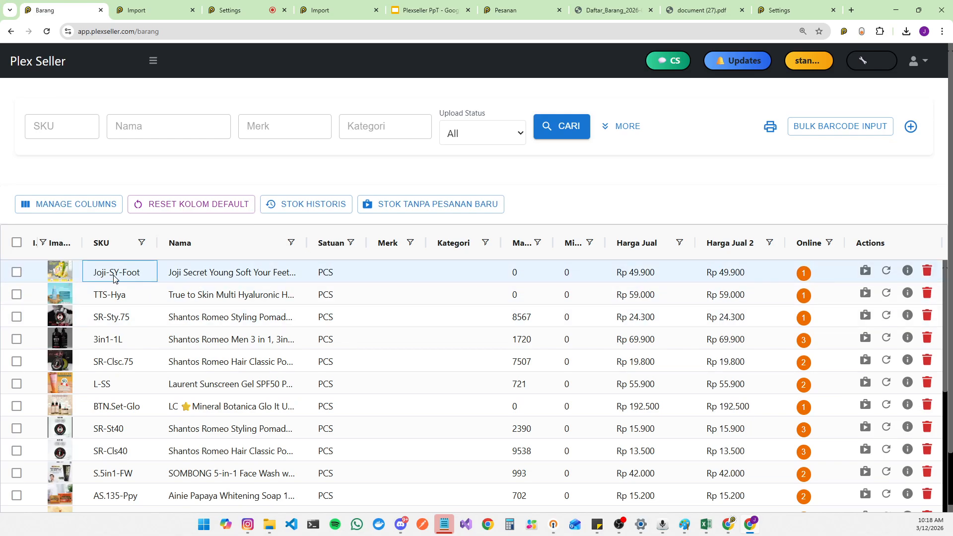
click(805, 274)
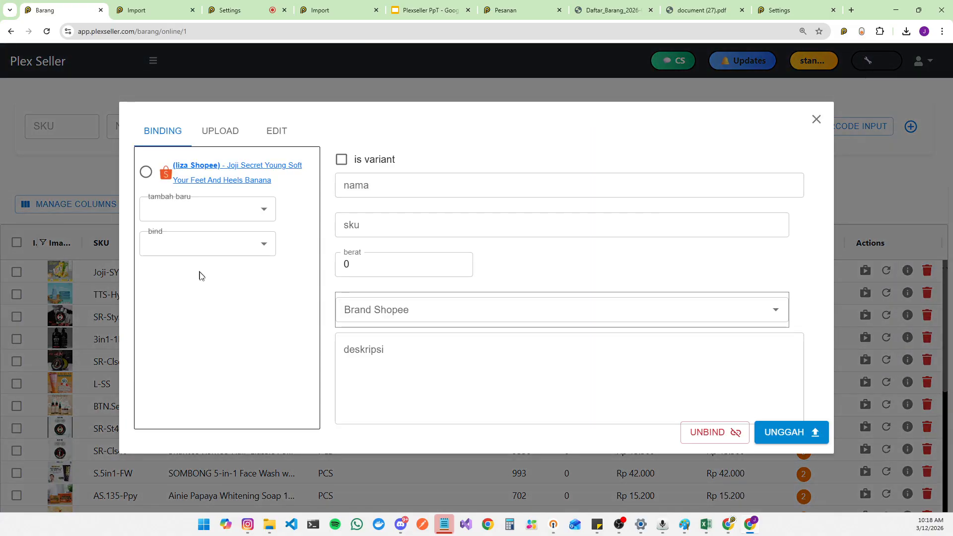
click(213, 256)
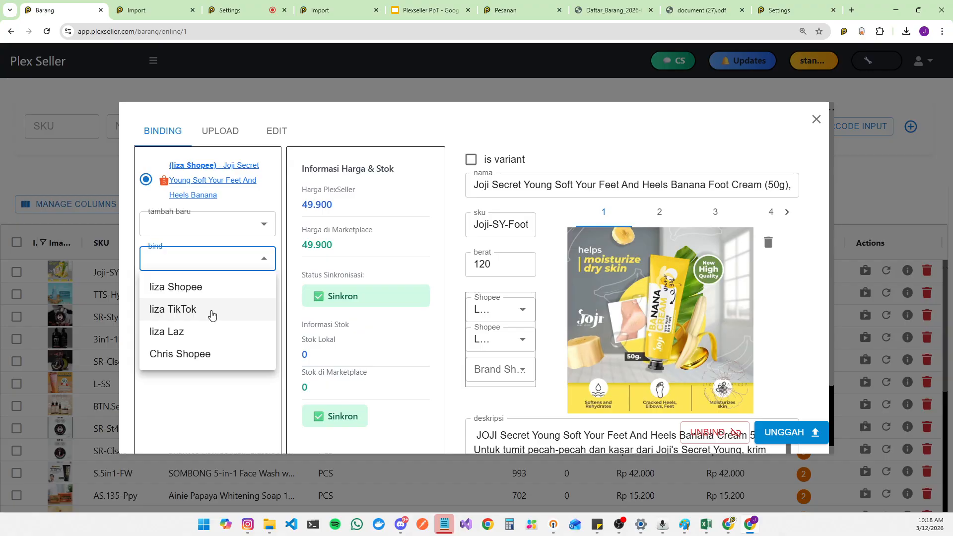
click(215, 311)
click(239, 223)
text(joji)
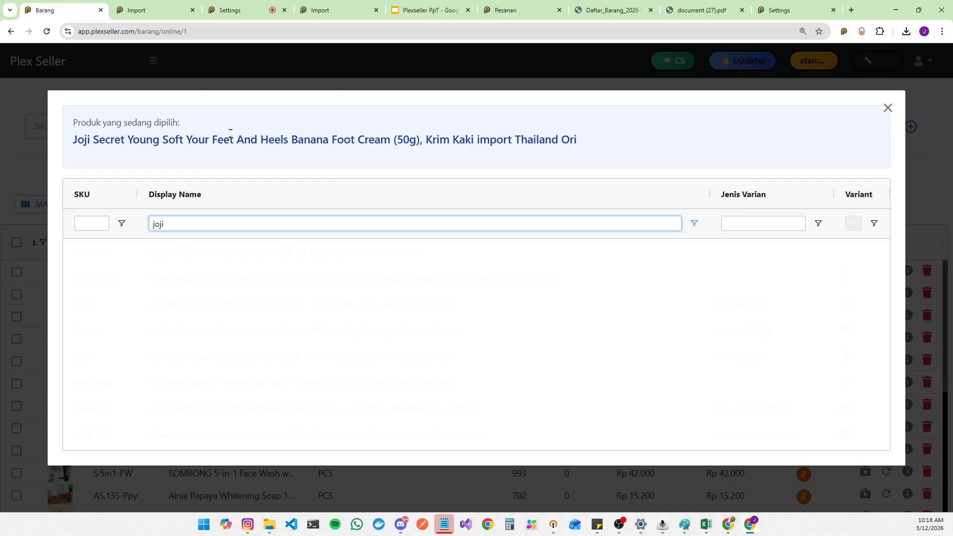
key(ctrl+a)
key(BackSpace)
text(banana)
click(914, 108)
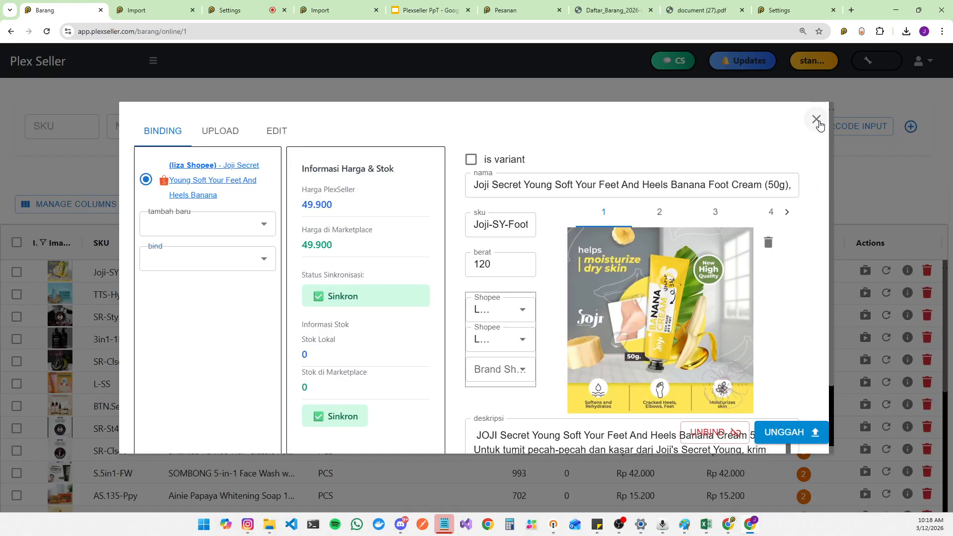
click(815, 121)
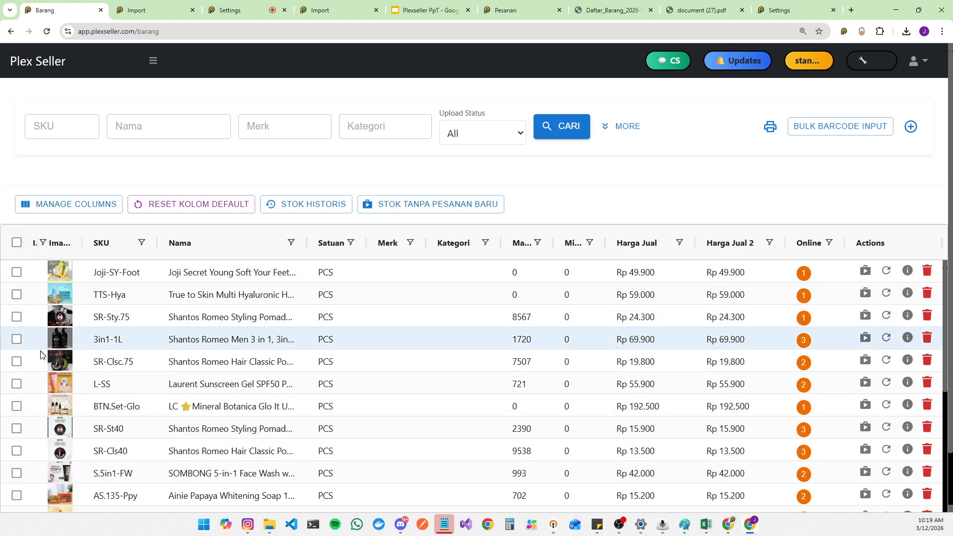
click(154, 63)
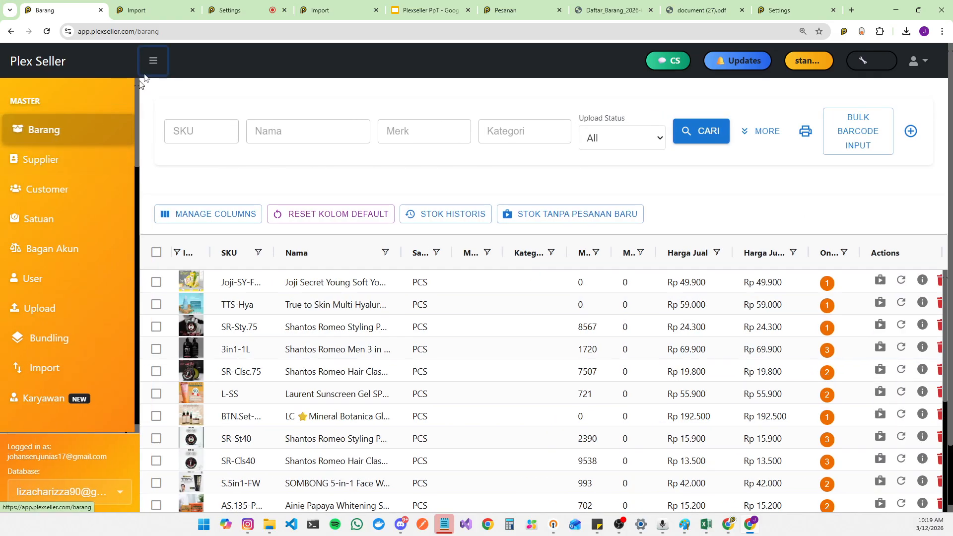
click(153, 62)
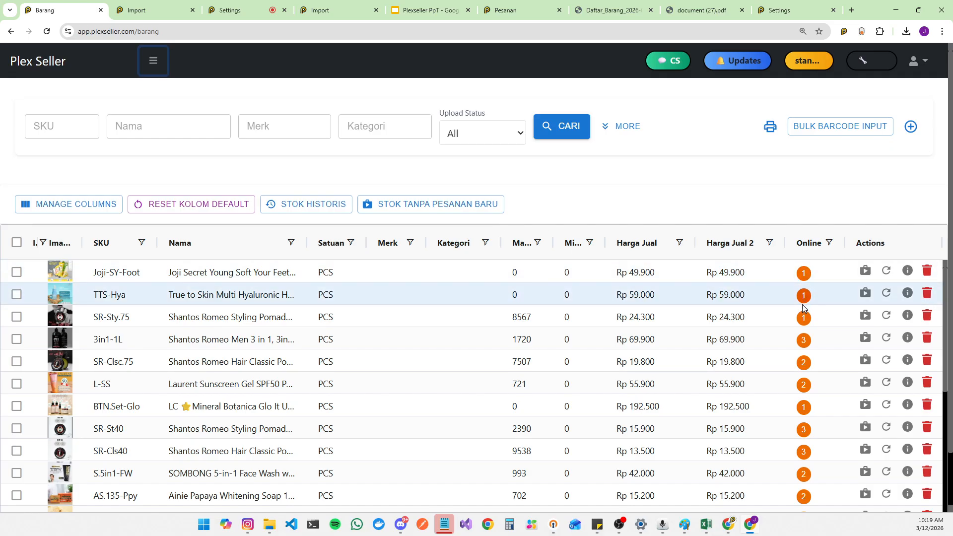
click(214, 301)
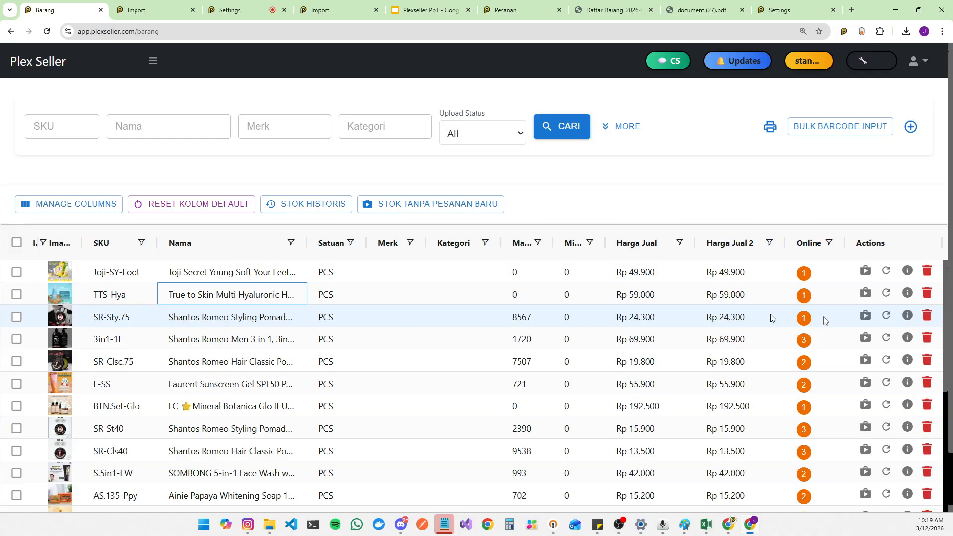
Step: Open the marketplace bindings and price/stock sync details of the SR-Sty.75 master item
click(808, 324)
click(808, 324)
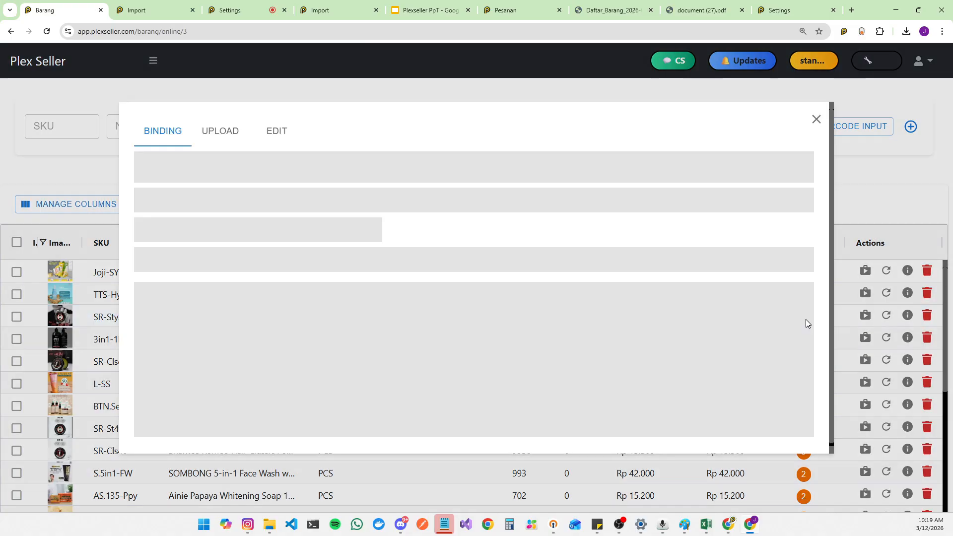
click(822, 121)
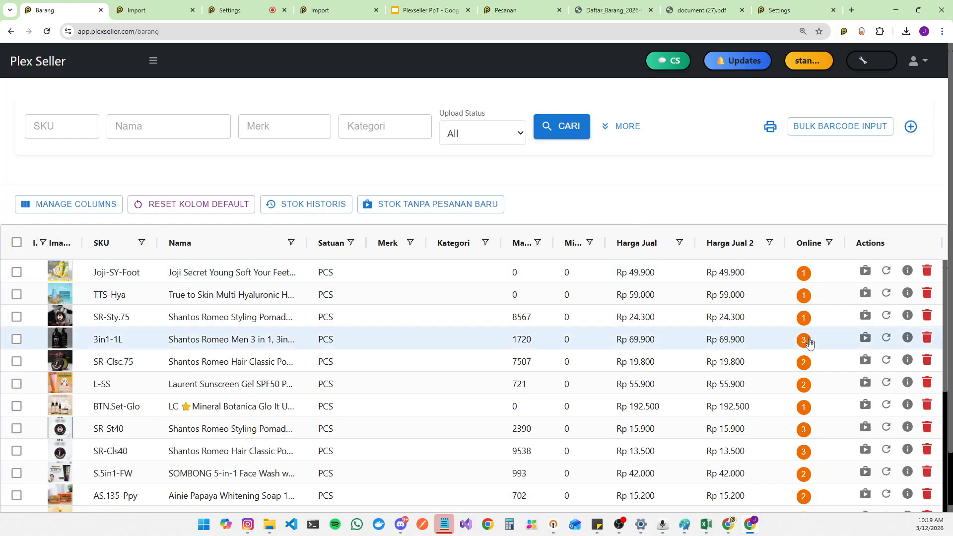
click(808, 317)
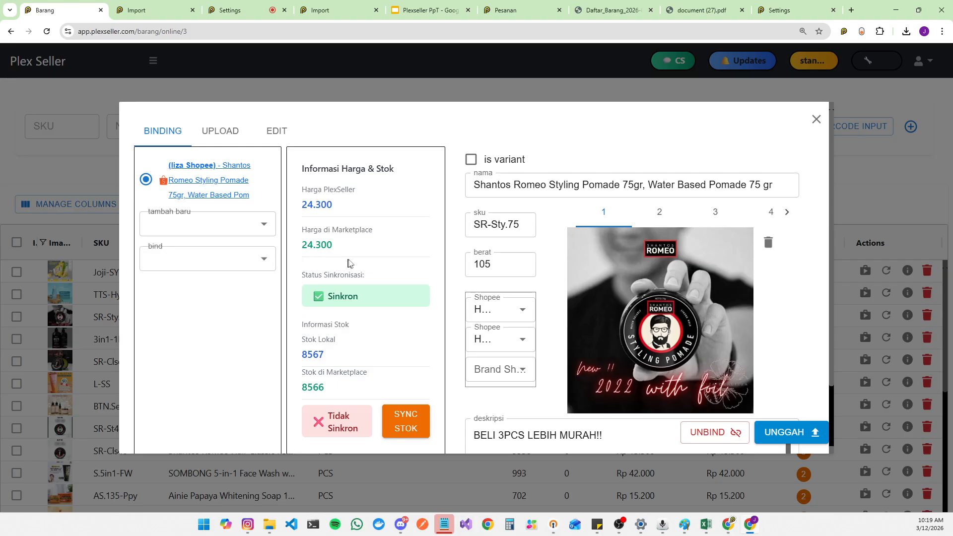
click(211, 262)
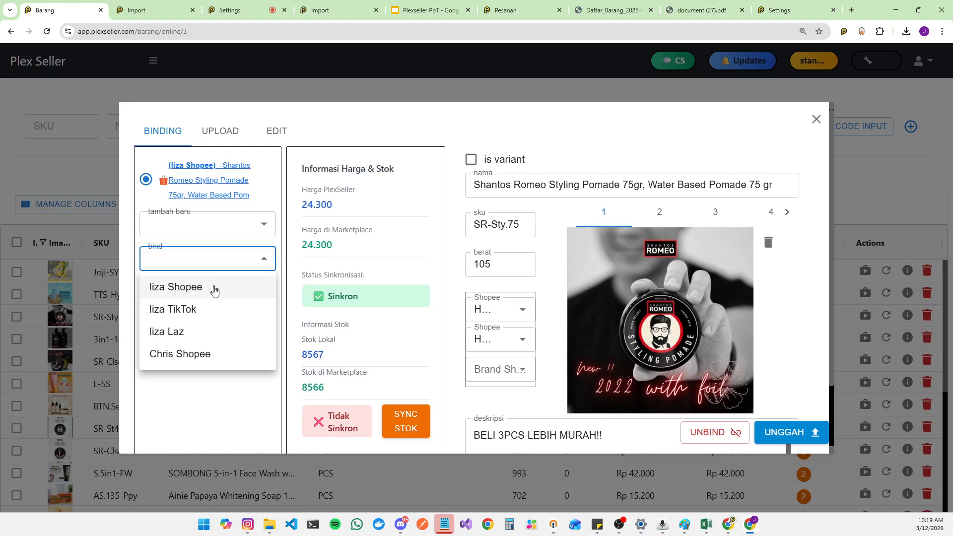
click(252, 242)
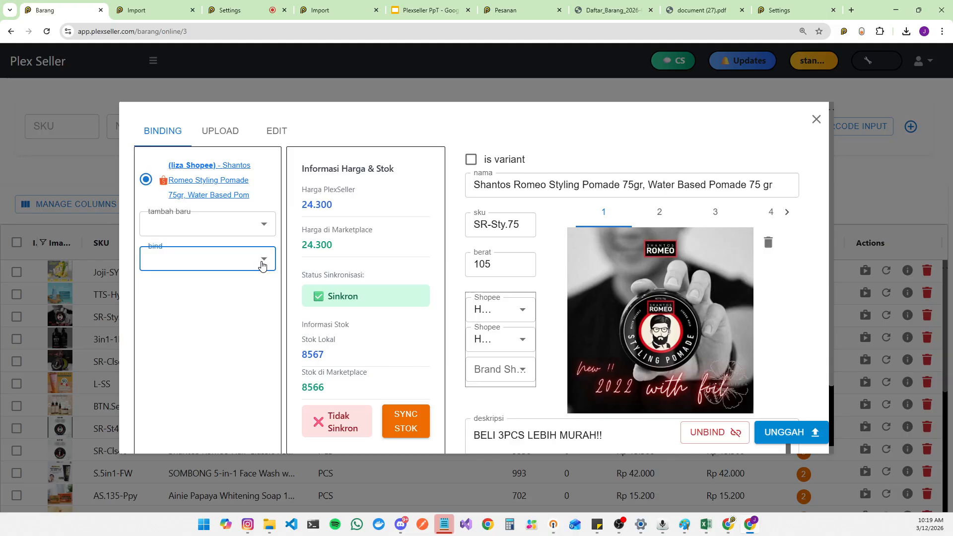
click(179, 269)
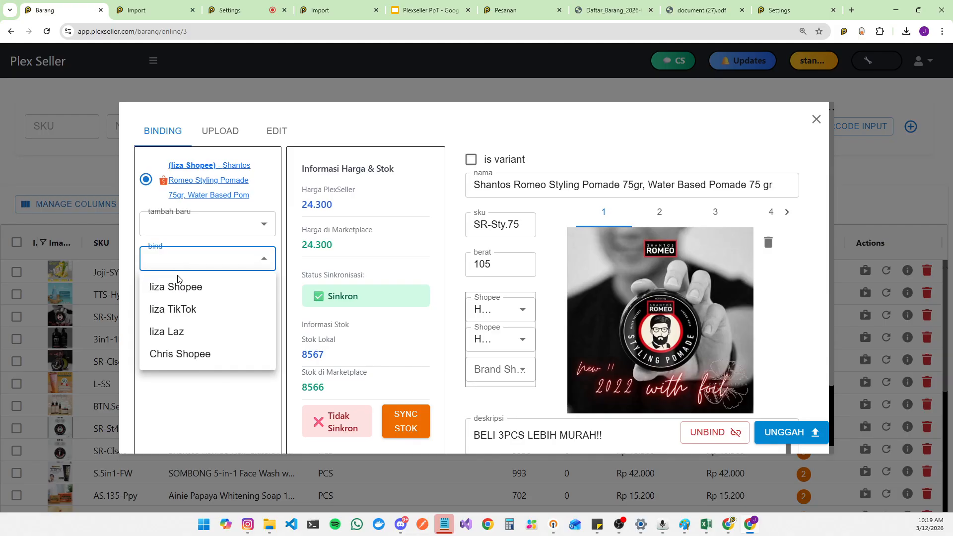
click(190, 321)
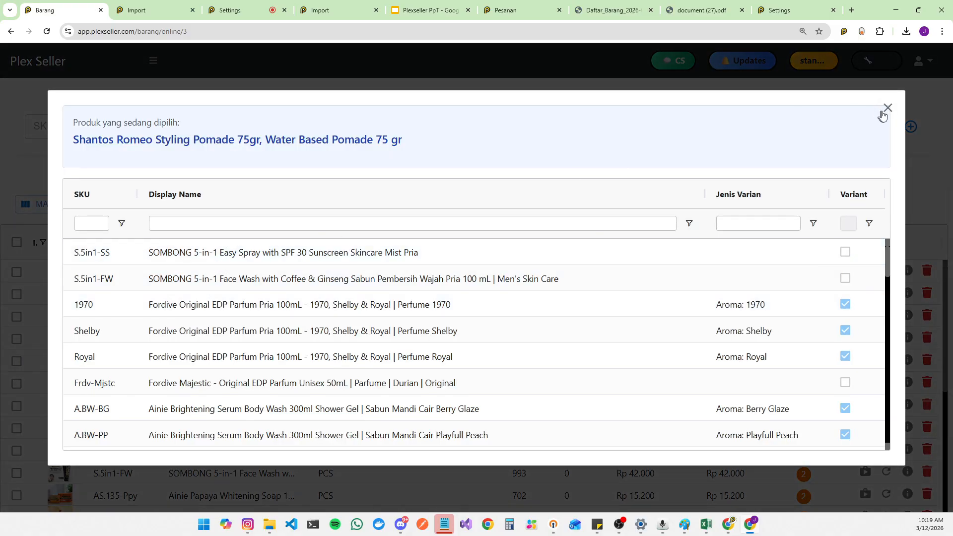
click(887, 107)
Step: Bind the SR-Sty.75 master item to the liza Laz listing Shantos Romeo Styling Pomade 75gr by filtering names for romeo
click(222, 264)
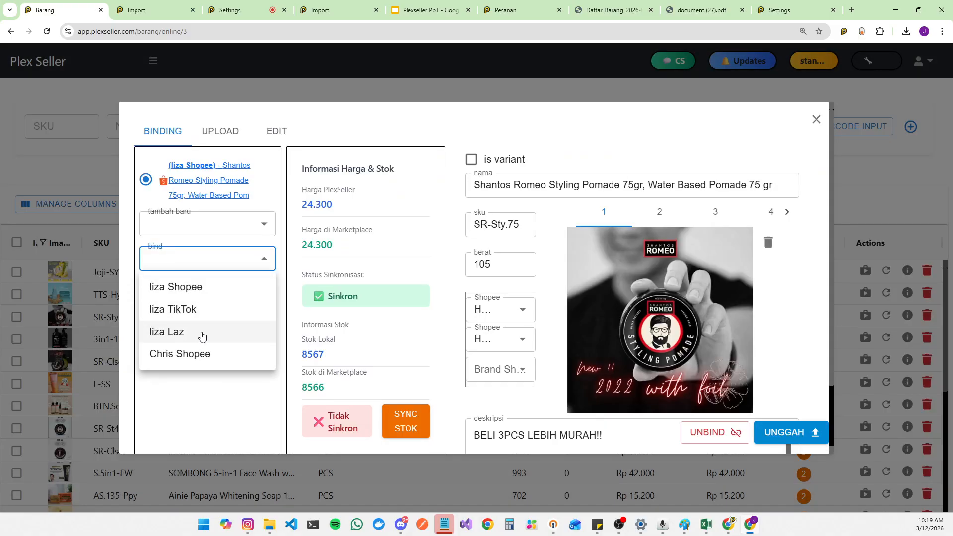
click(202, 336)
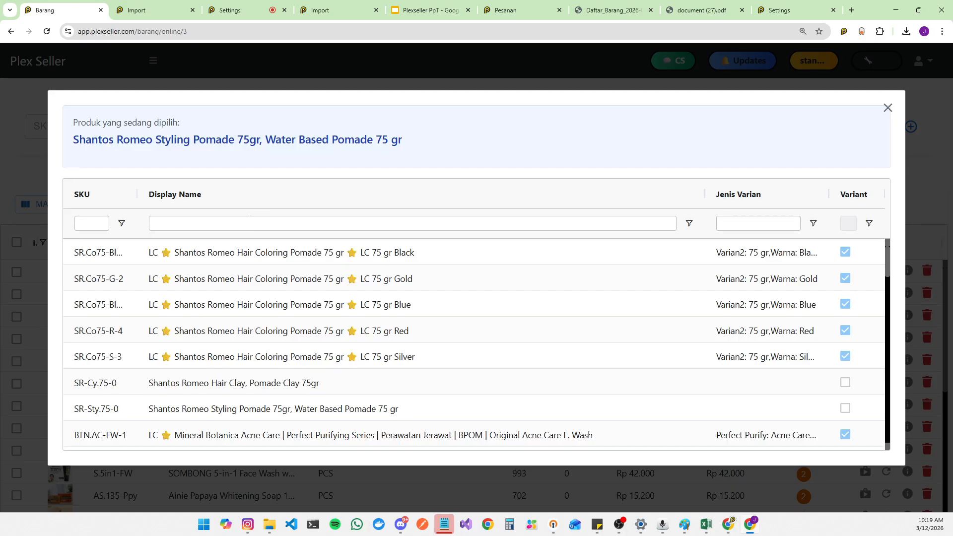
click(258, 222)
text(r)
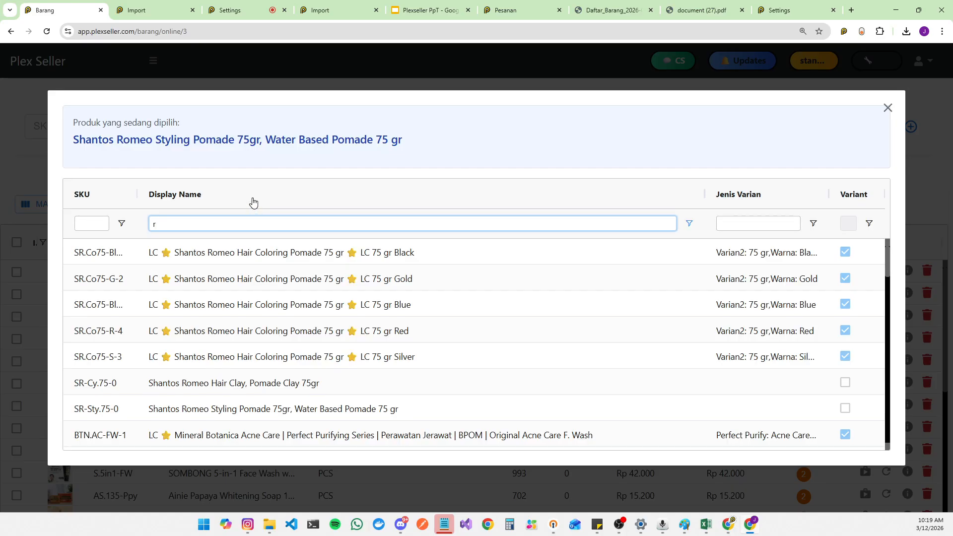
text(omeo)
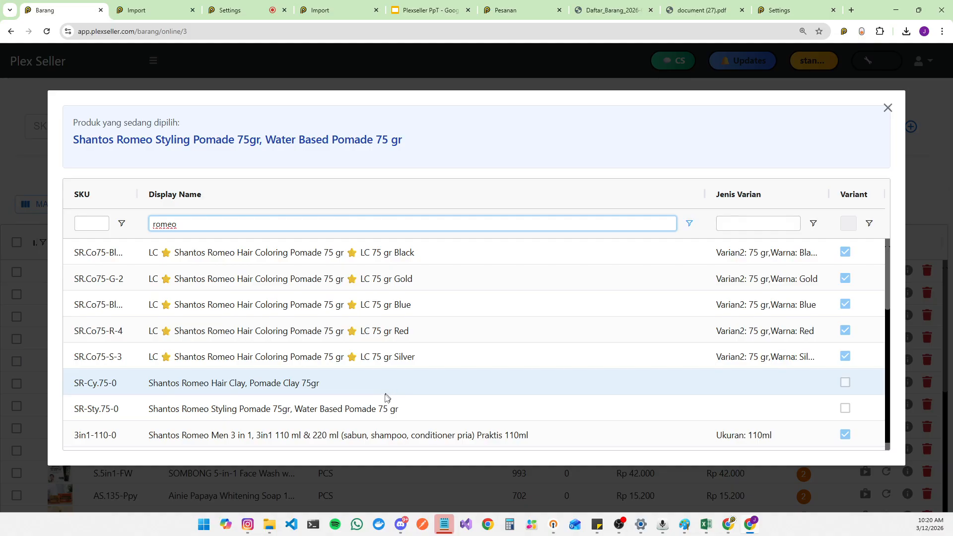
scroll(387, 397, down, 5)
scroll(376, 394, up, 1)
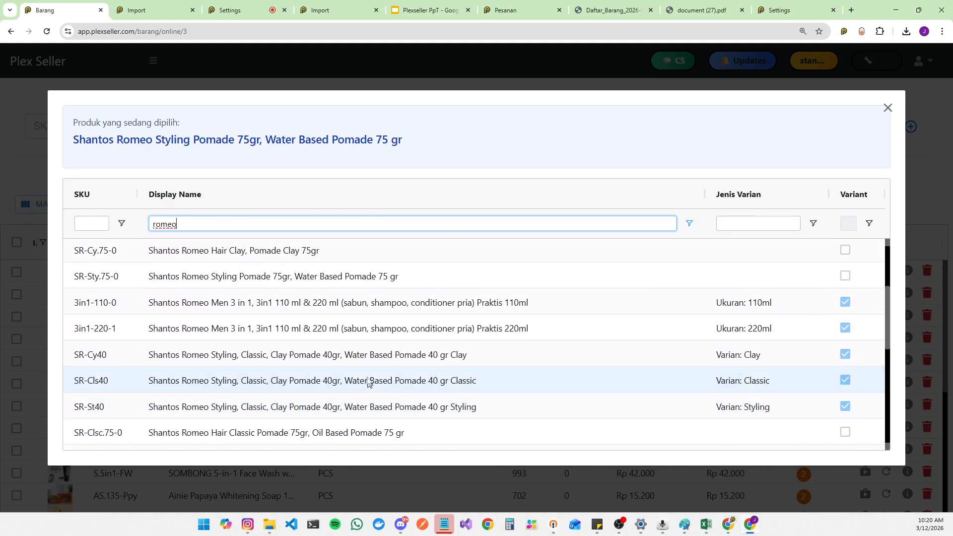
click(327, 285)
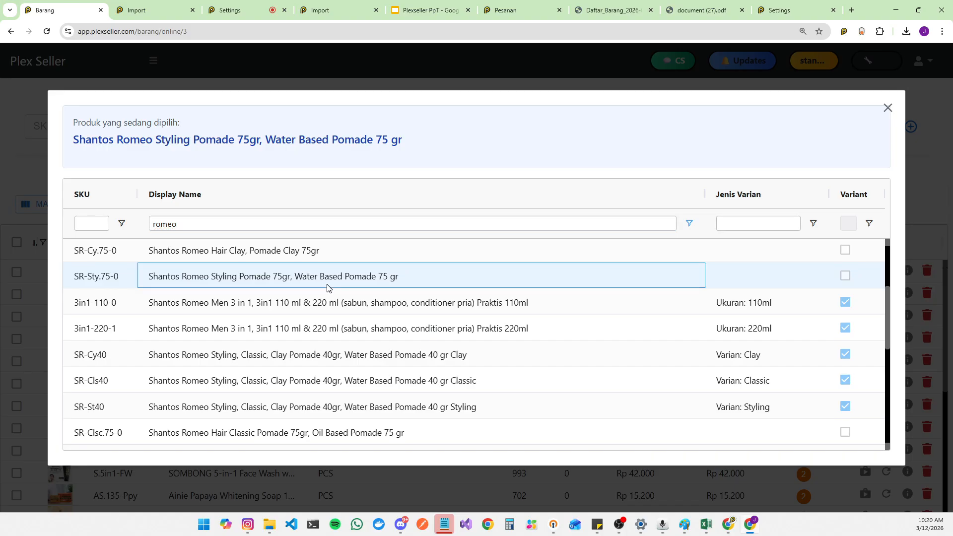
double_click(327, 285)
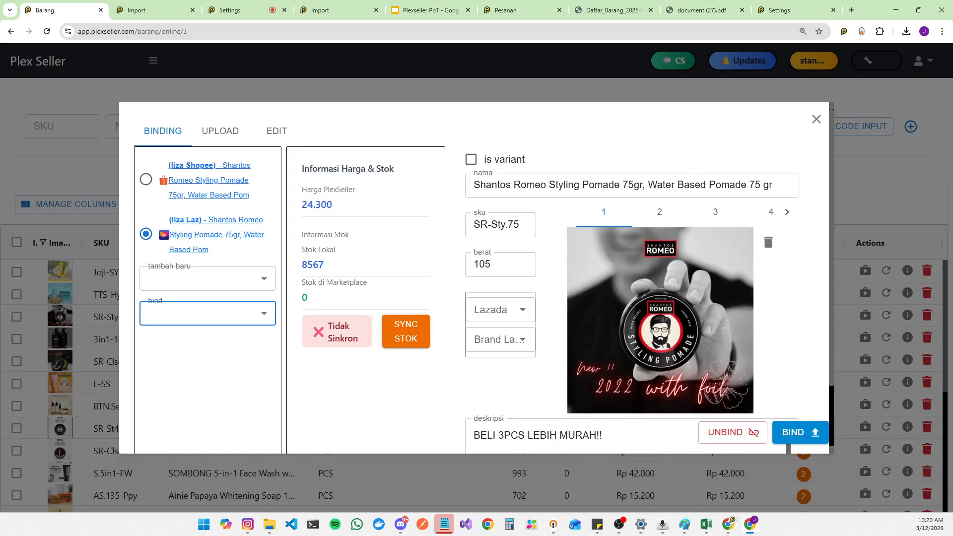
Step: Switch between the liza Shopee and liza Laz bindings to compare their price, stock and SKU details
click(145, 180)
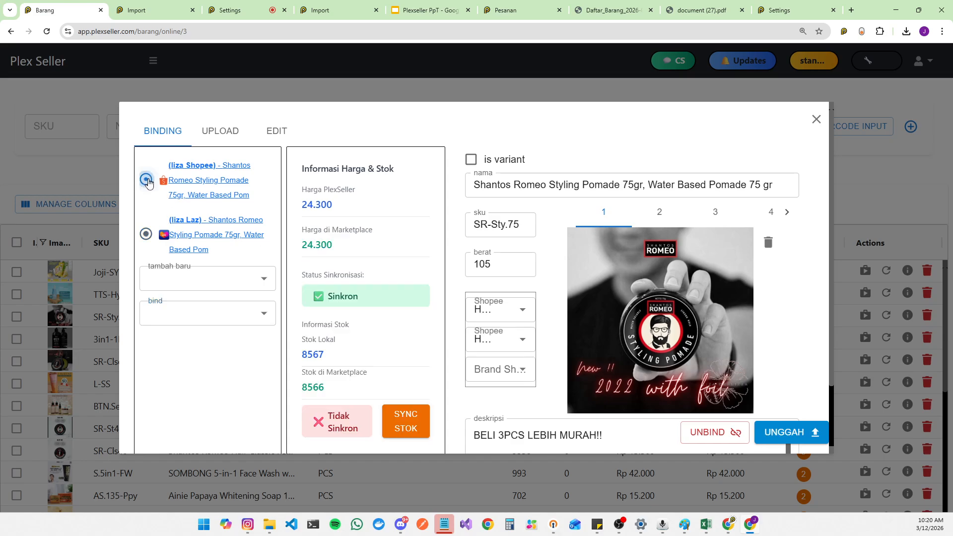
click(145, 233)
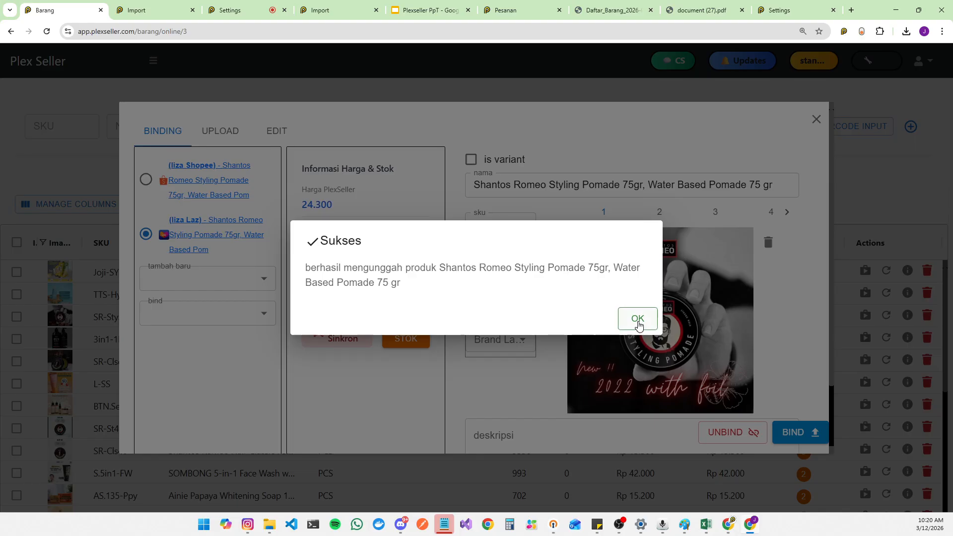
click(637, 319)
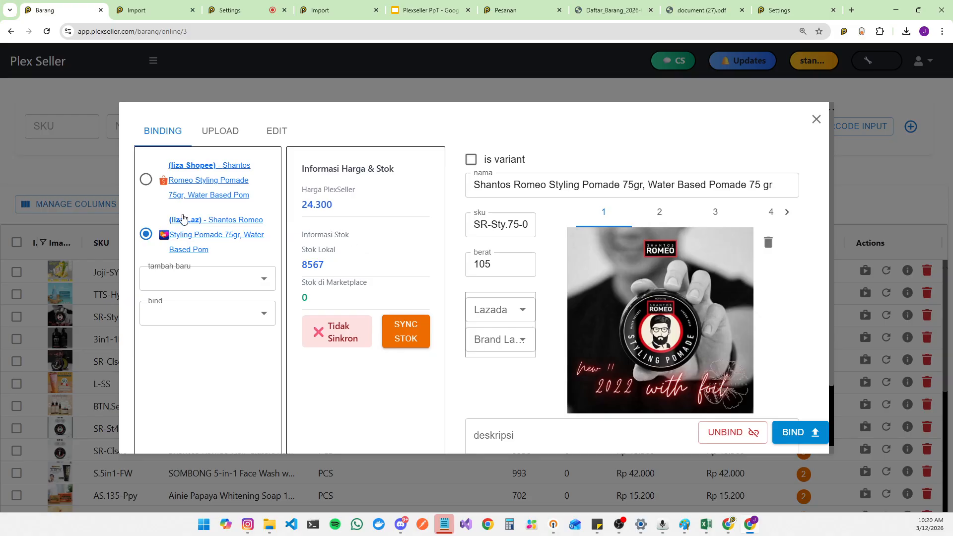
click(145, 179)
click(146, 234)
Step: Change the liza Laz binding's SKU to SR-Sty.75 by deleting the -0 suffix
drag(518, 224, 536, 224)
click(479, 229)
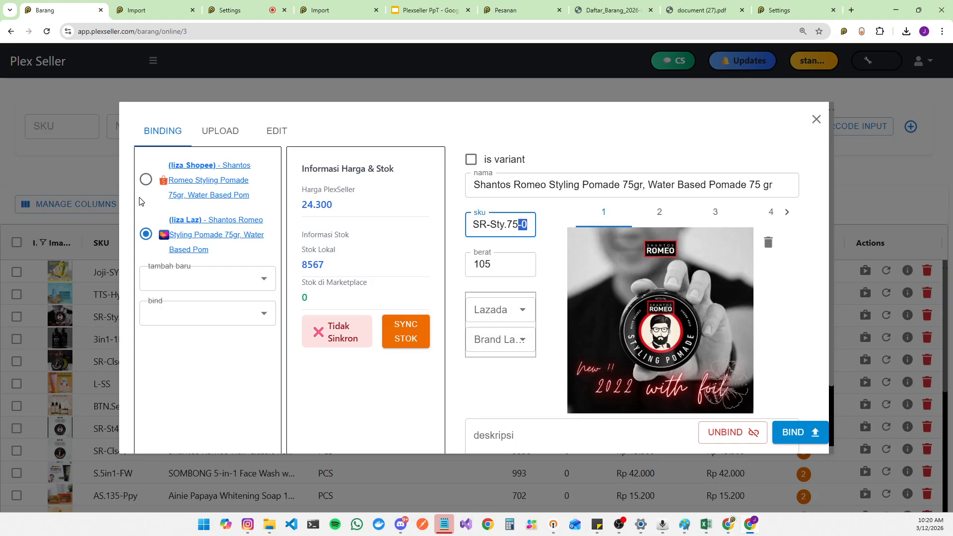
click(145, 179)
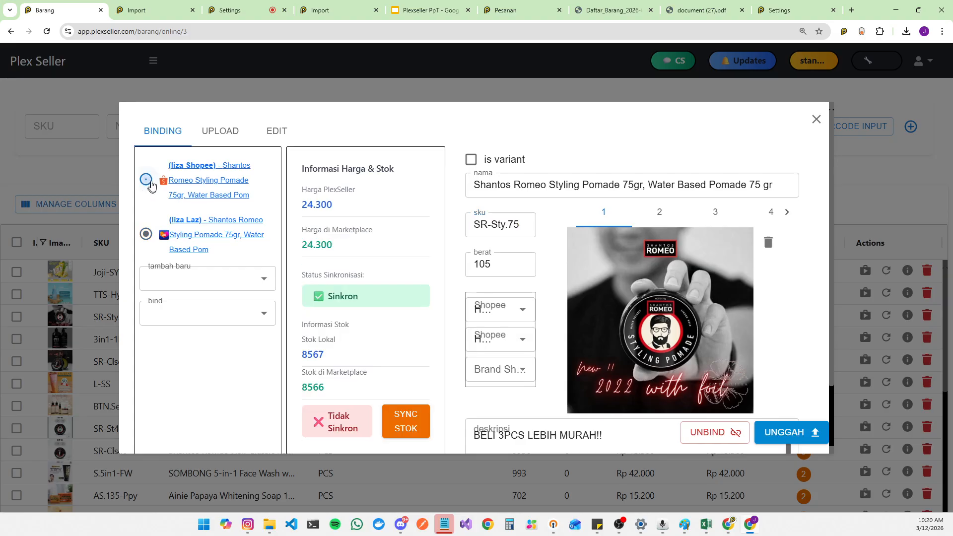
click(145, 234)
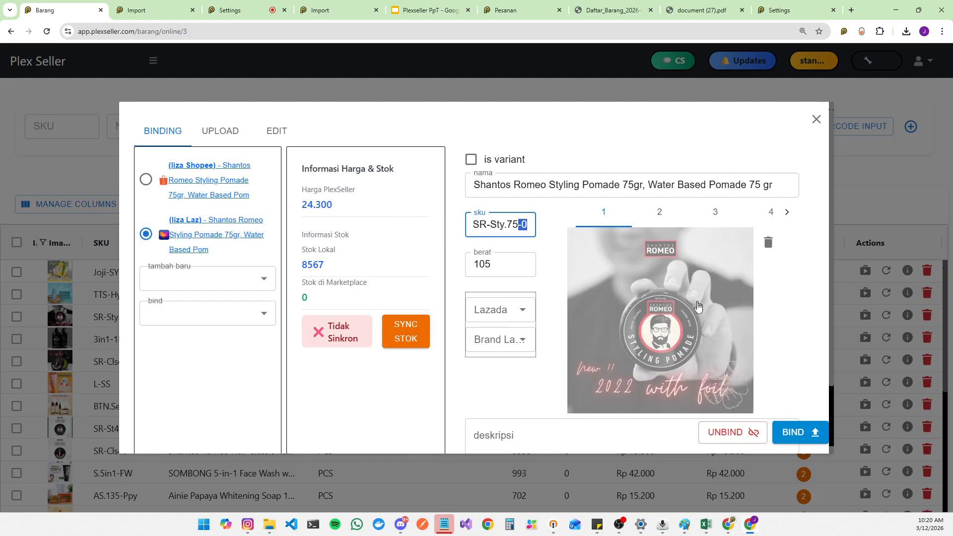
key(BackSpace)
key(BackSpace)
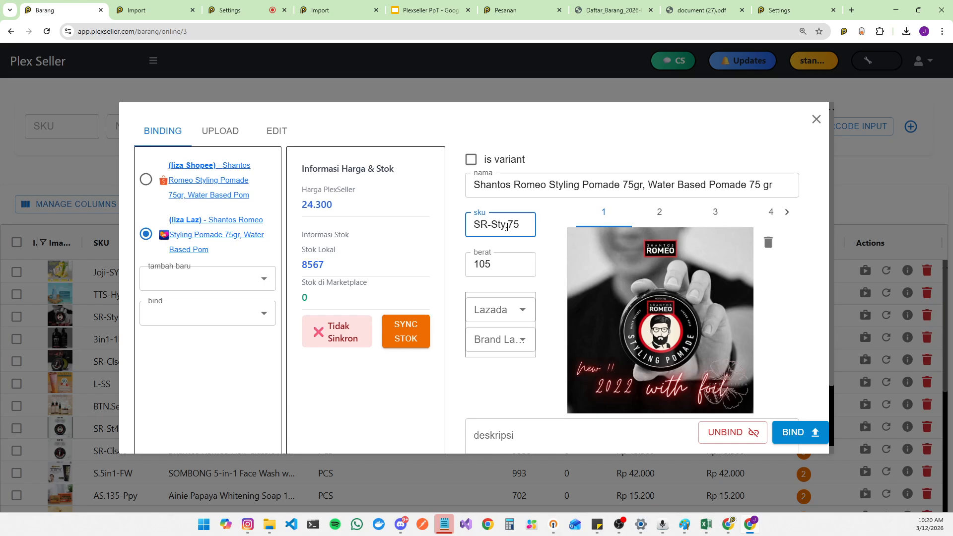
Step: Review the product's Edit tab, including its marketplace selection, images and description, then return to the bindings
click(282, 133)
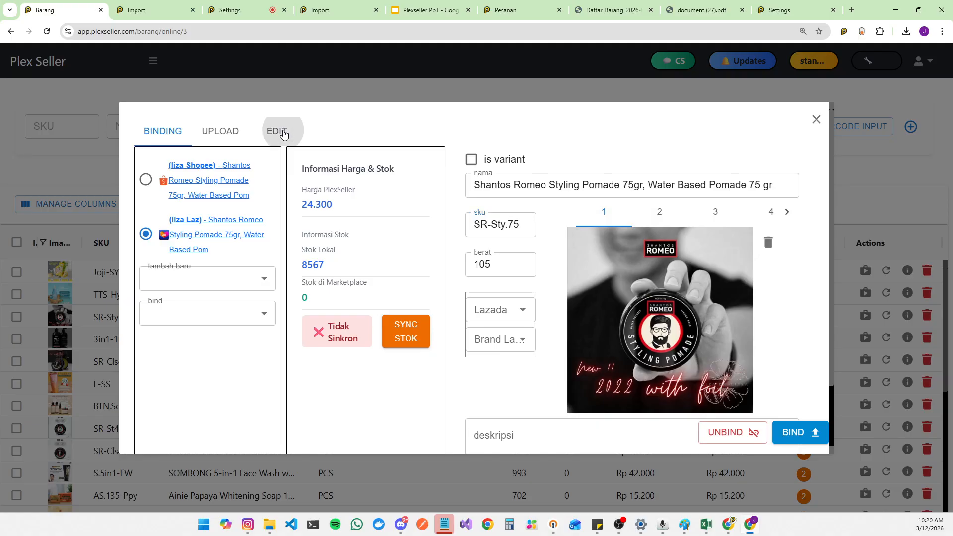
click(175, 196)
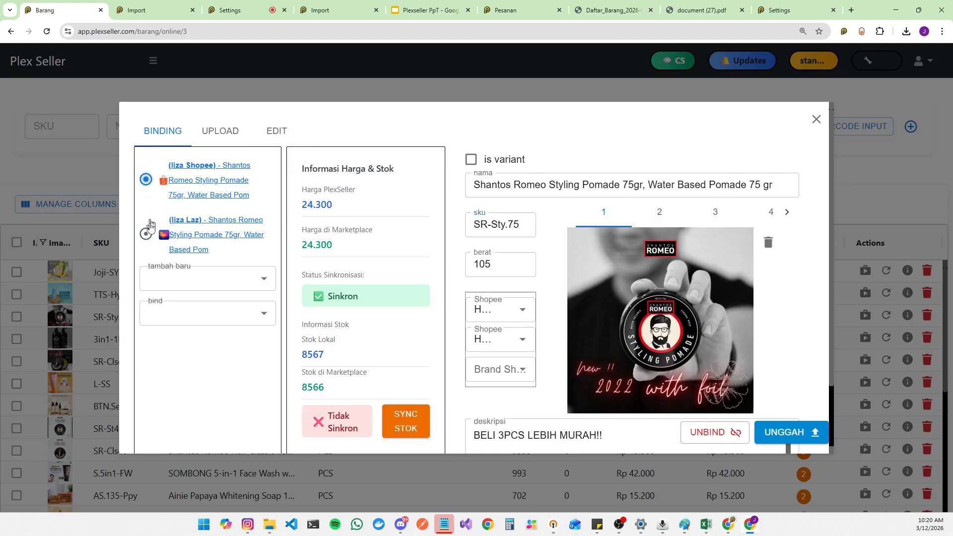
click(279, 133)
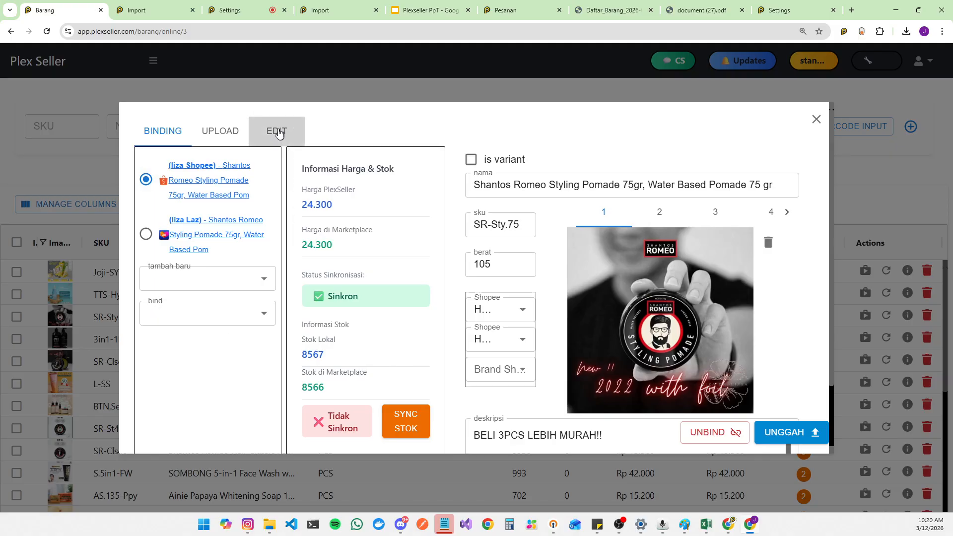
scroll(448, 258, down, 8)
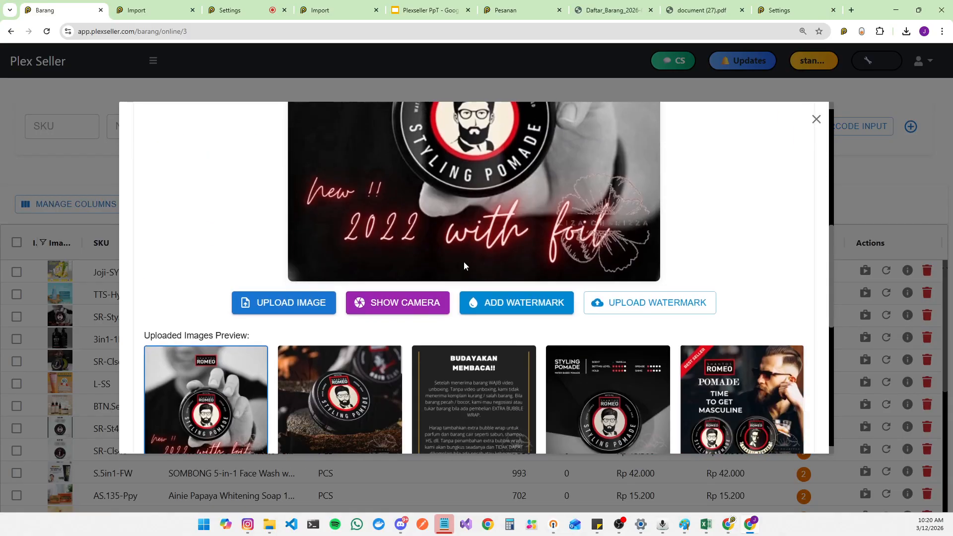
scroll(446, 263, down, 5)
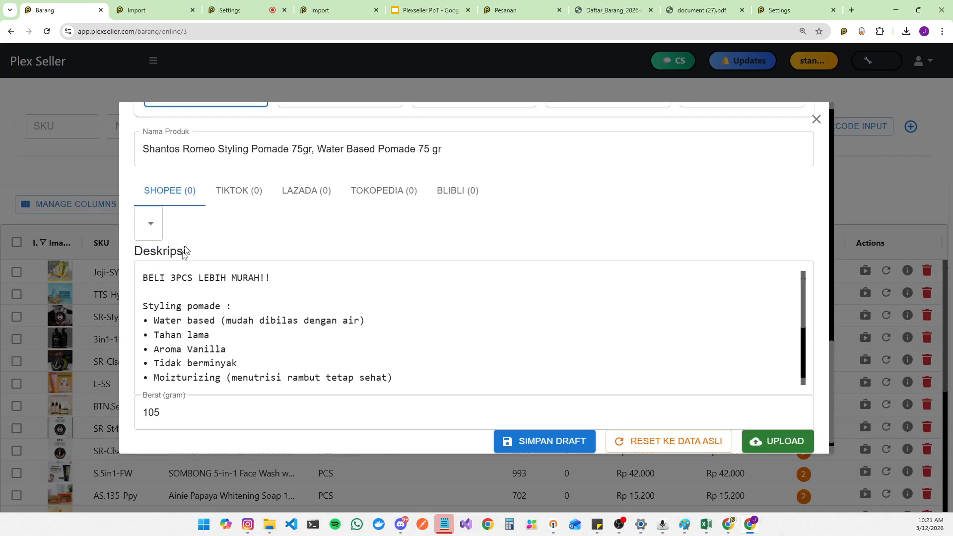
scroll(181, 251, up, 3)
scroll(215, 279, down, 8)
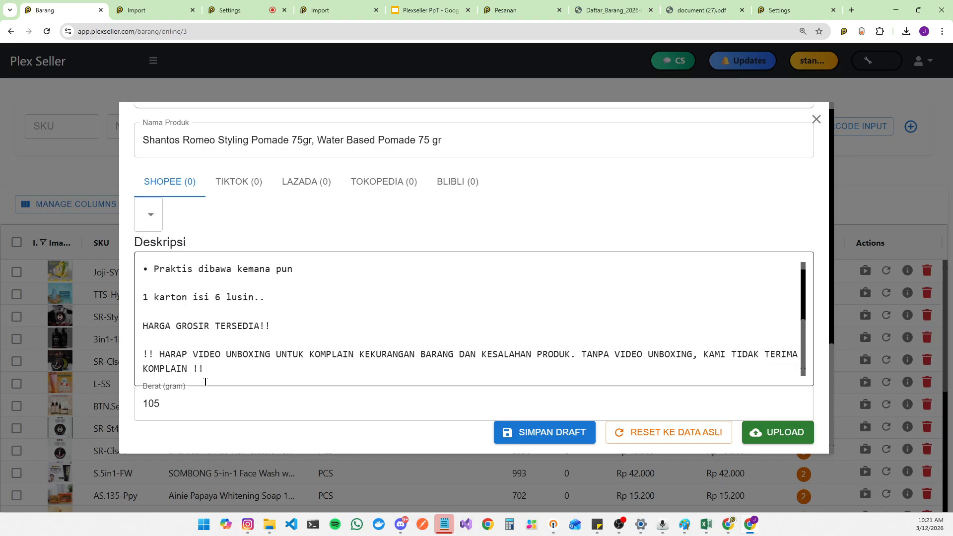
scroll(327, 318, up, 15)
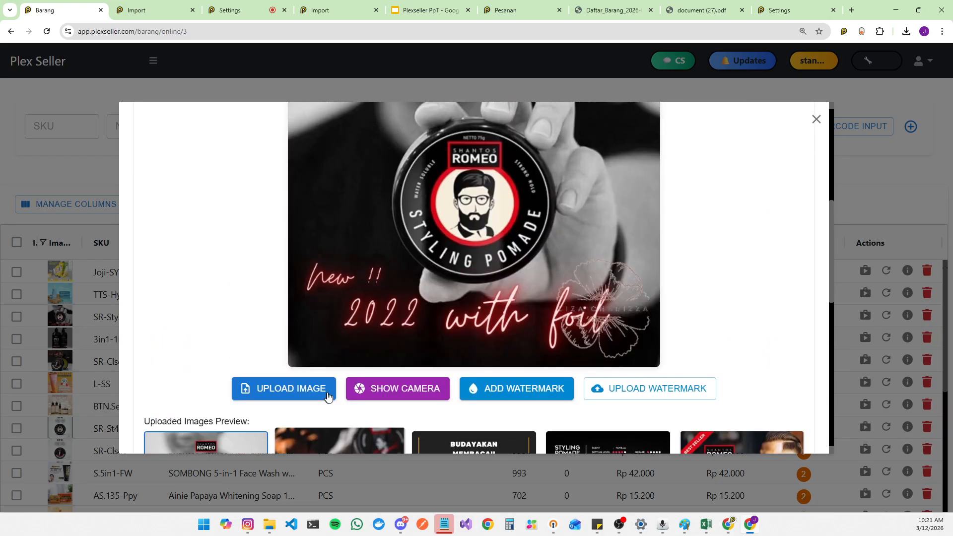
scroll(237, 359, up, 4)
scroll(217, 334, down, 12)
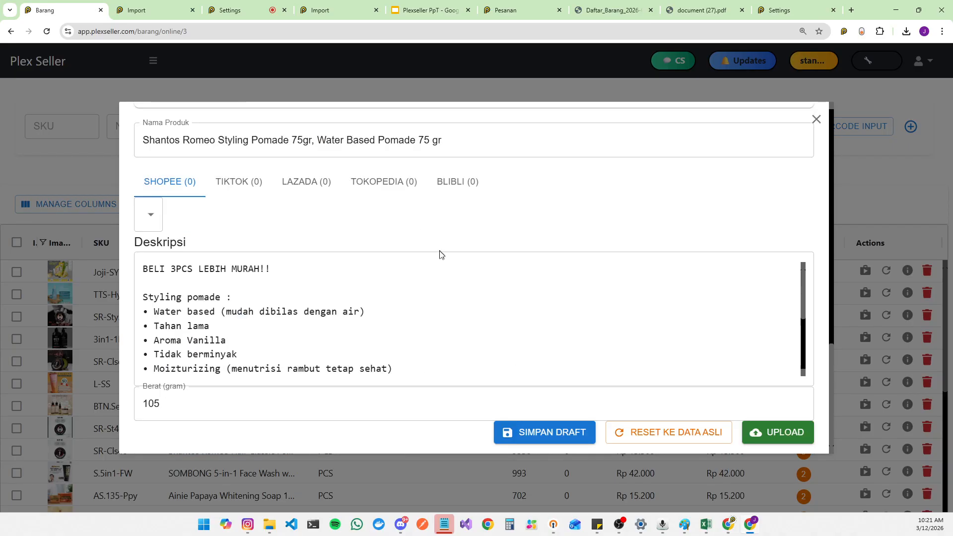
scroll(440, 255, up, 5)
scroll(430, 282, up, 7)
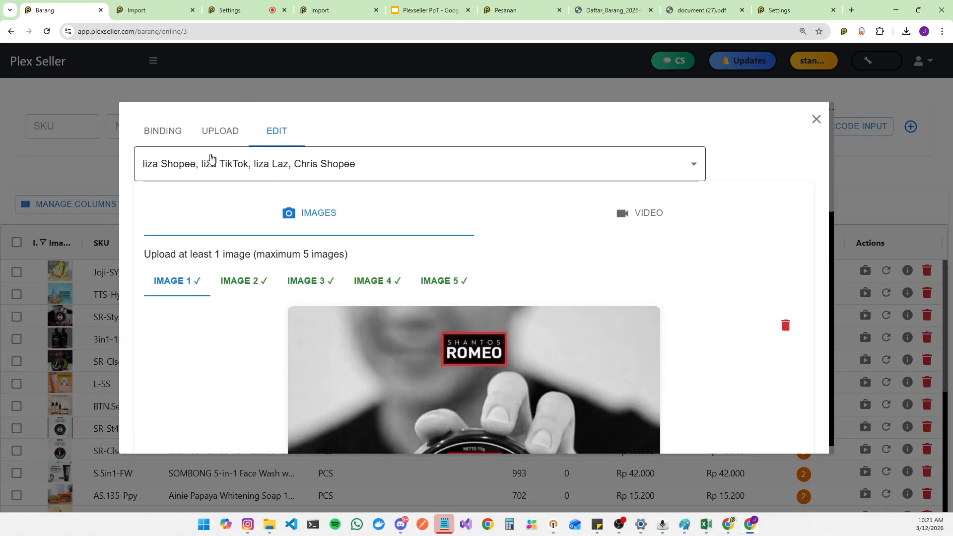
click(163, 131)
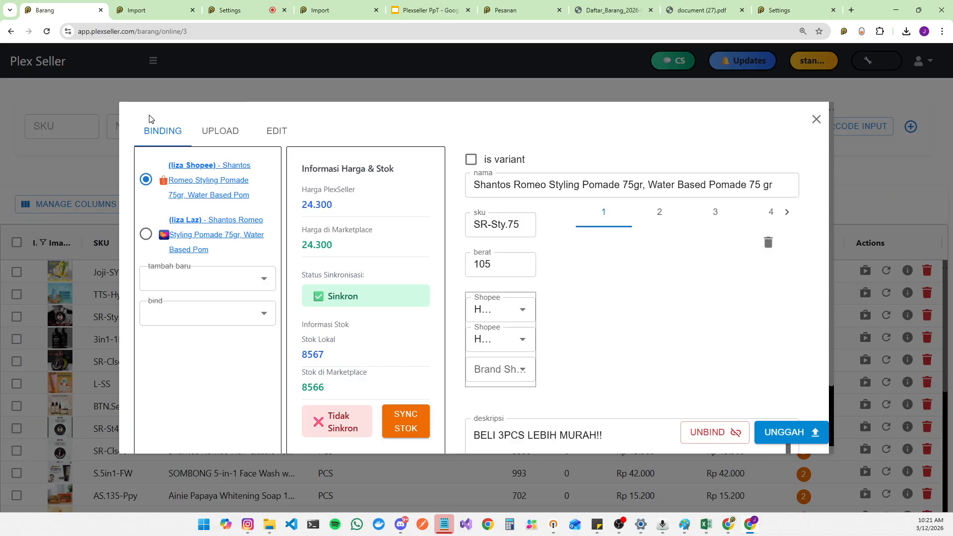
click(163, 9)
scroll(378, 264, down, 2)
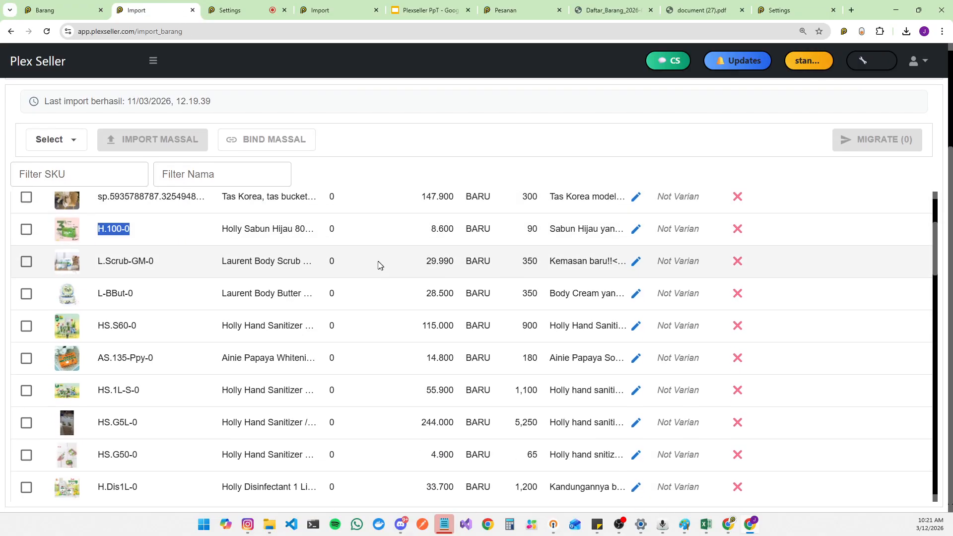
scroll(378, 265, down, 20)
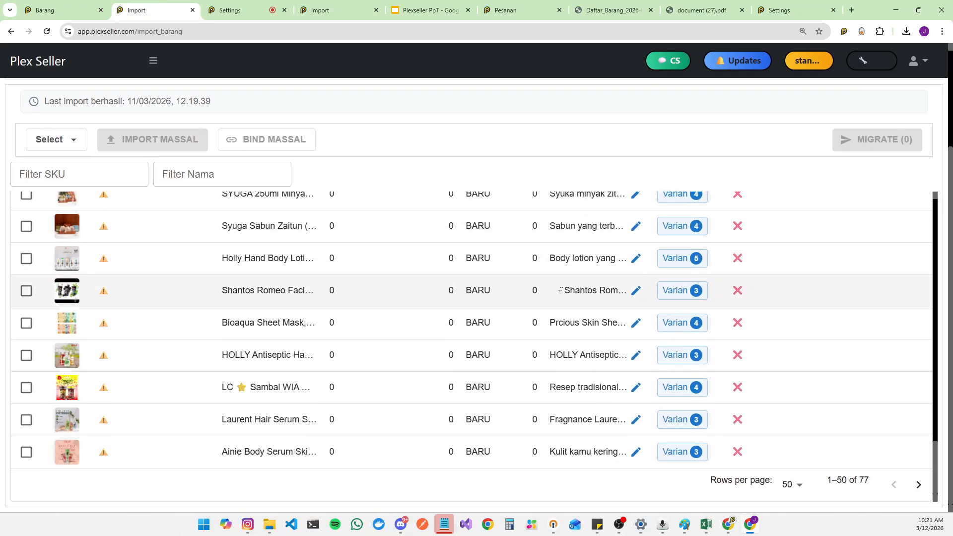
scroll(538, 312, up, 20)
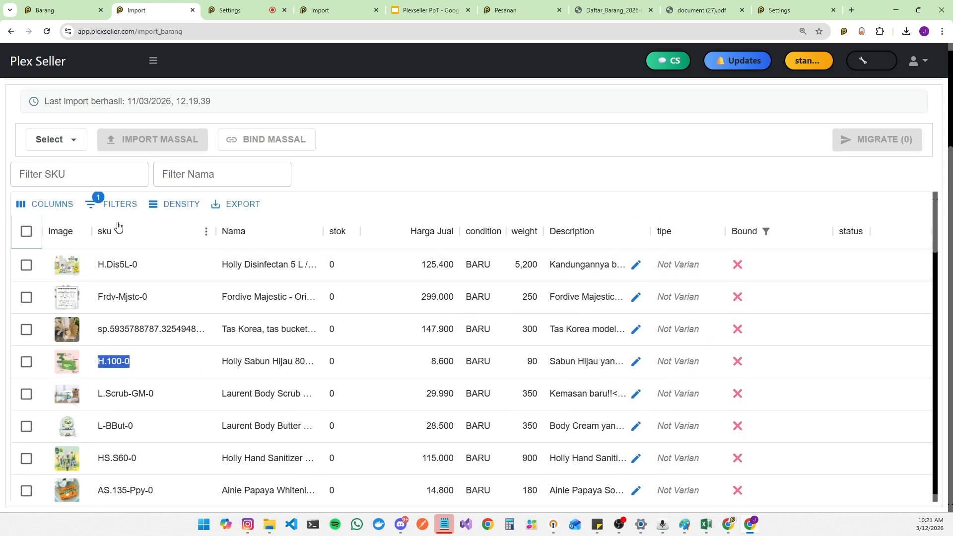
click(26, 232)
click(85, 140)
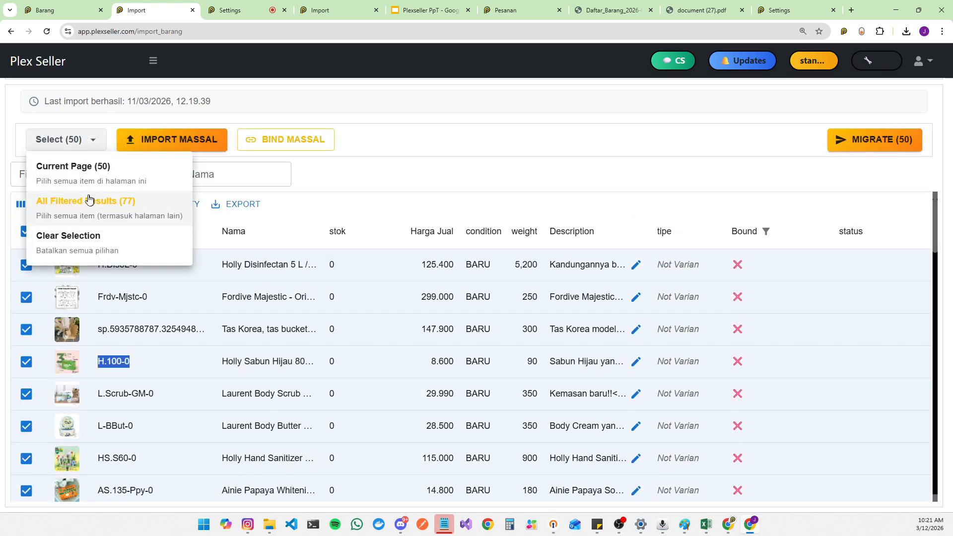
click(98, 221)
scroll(645, 397, down, 15)
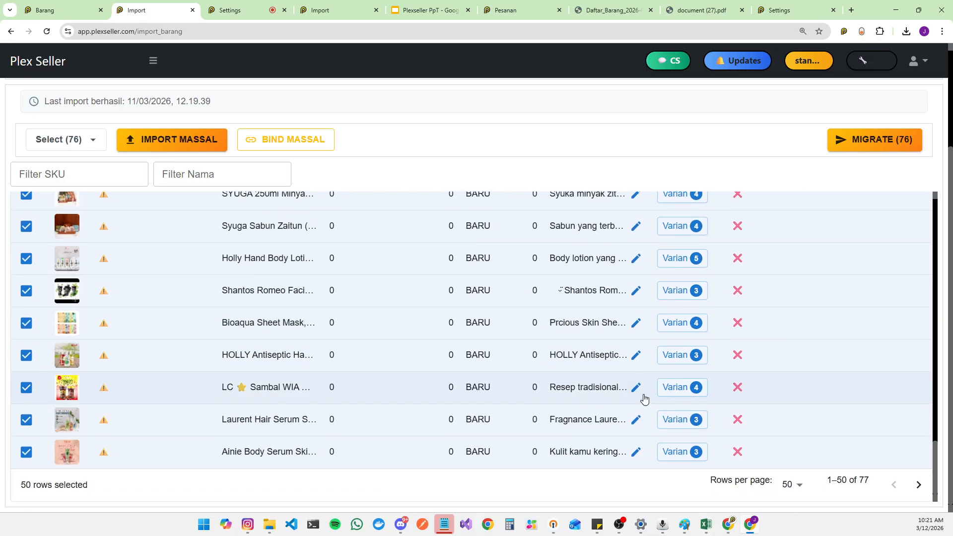
scroll(516, 346, up, 10)
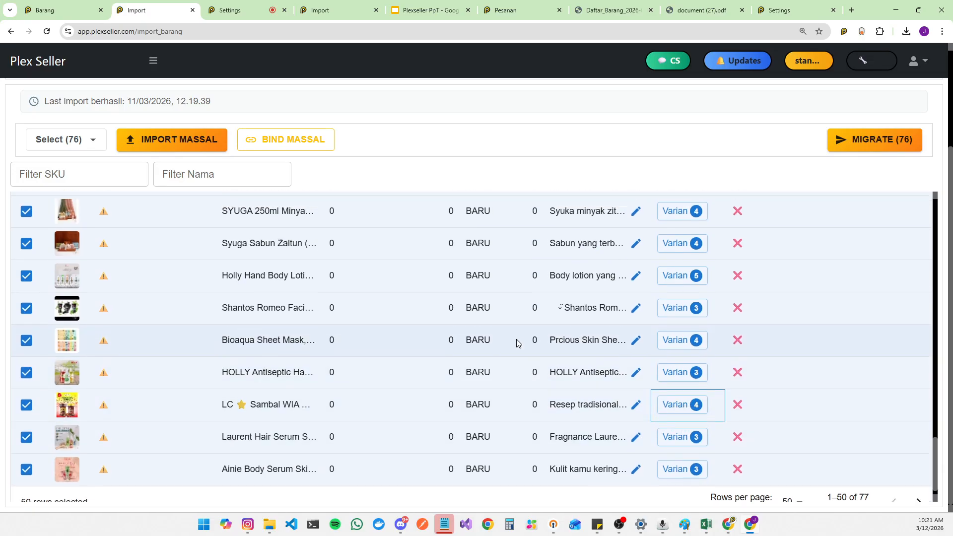
scroll(517, 346, up, 10)
scroll(506, 187, up, 3)
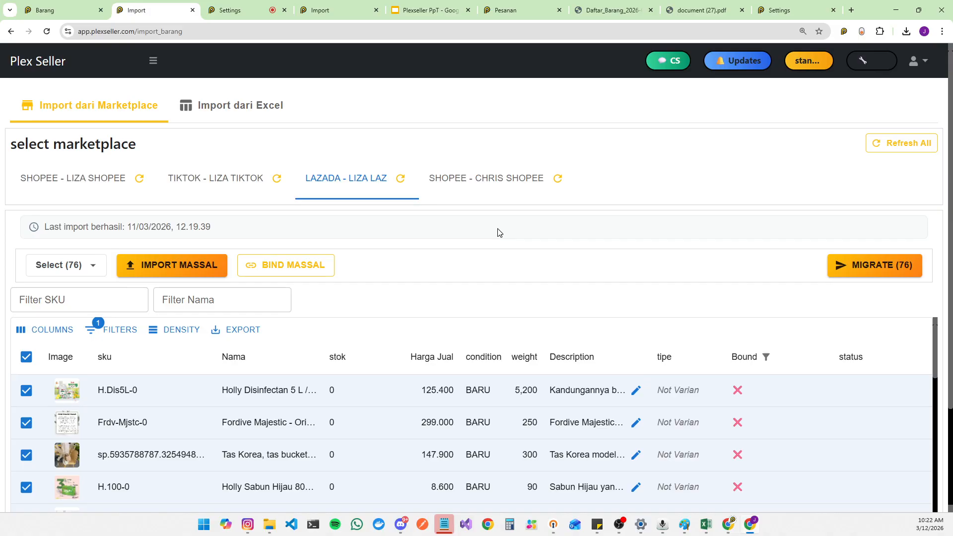
scroll(499, 231, down, 3)
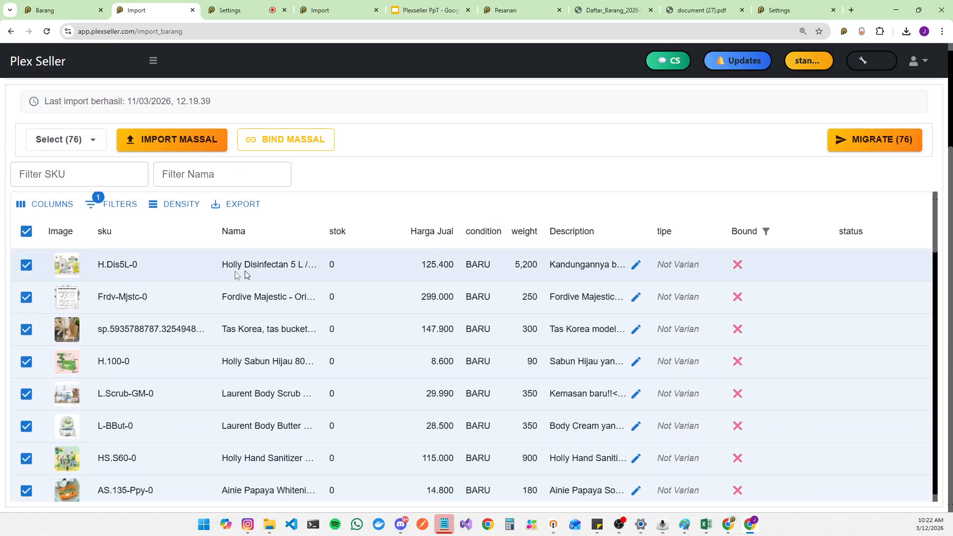
double_click(150, 269)
drag(150, 269, 159, 261)
click(170, 272)
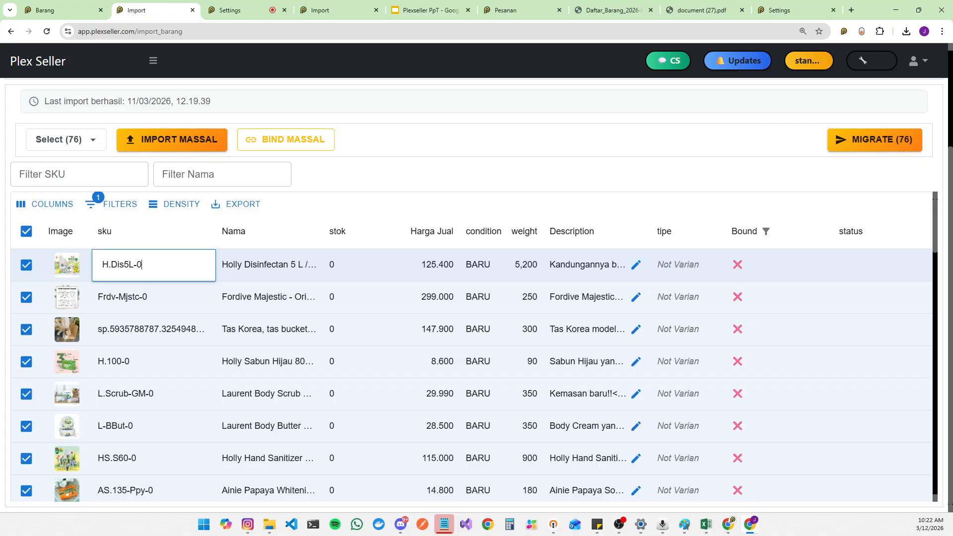
click(185, 304)
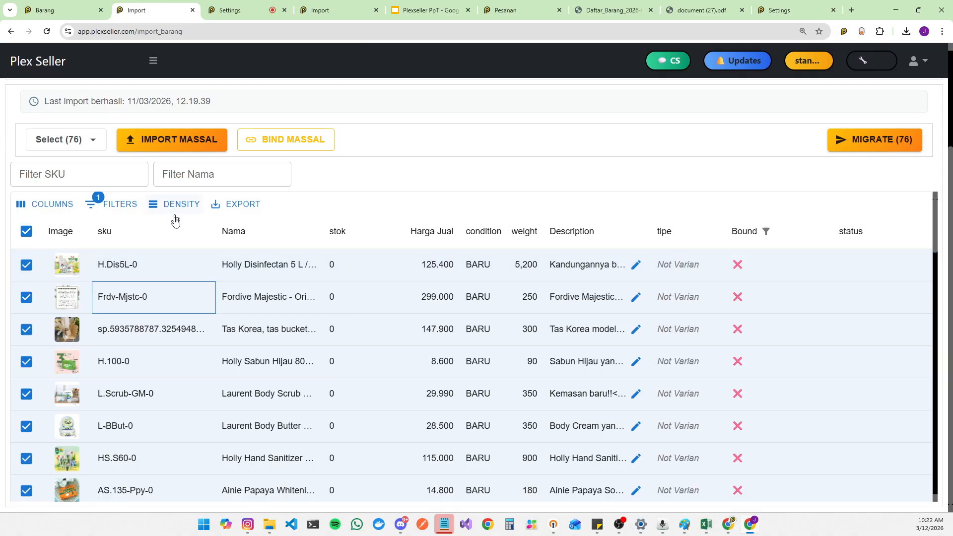
Step: Close the binding dialog on the items page and return to the Import page
click(59, 10)
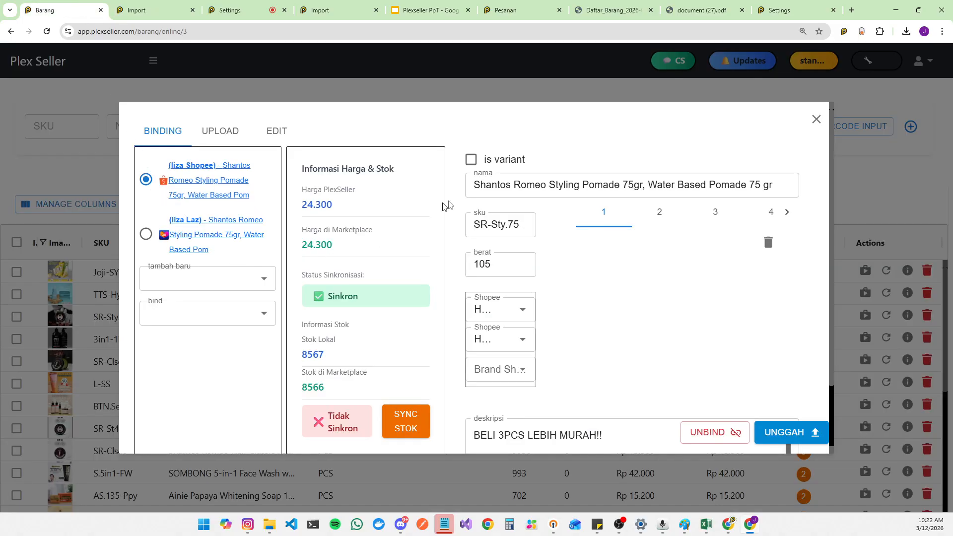
click(814, 121)
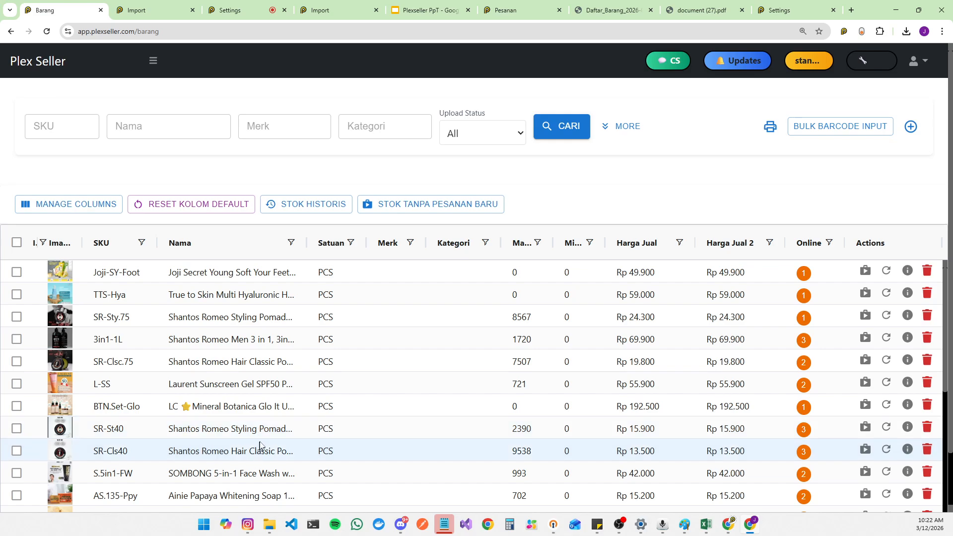
click(164, 6)
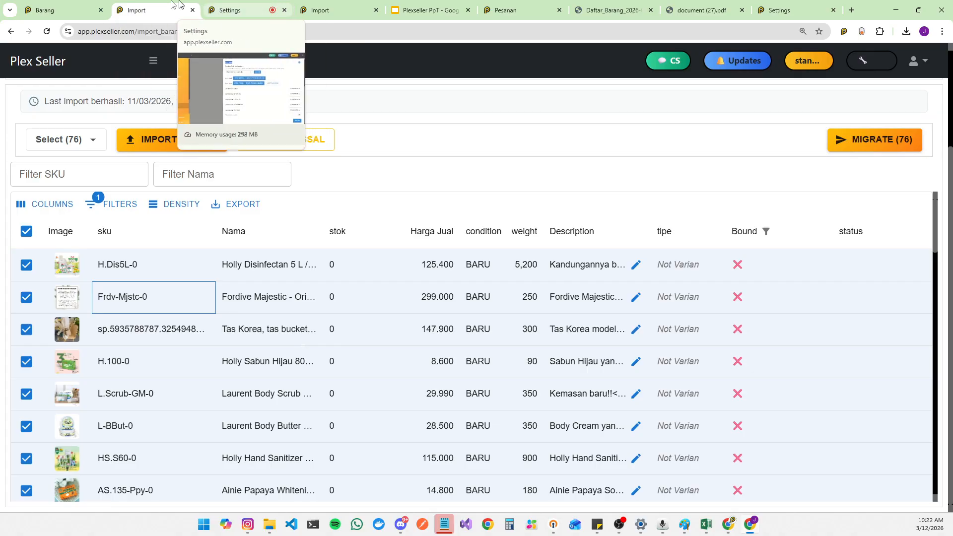
click(65, 7)
click(151, 10)
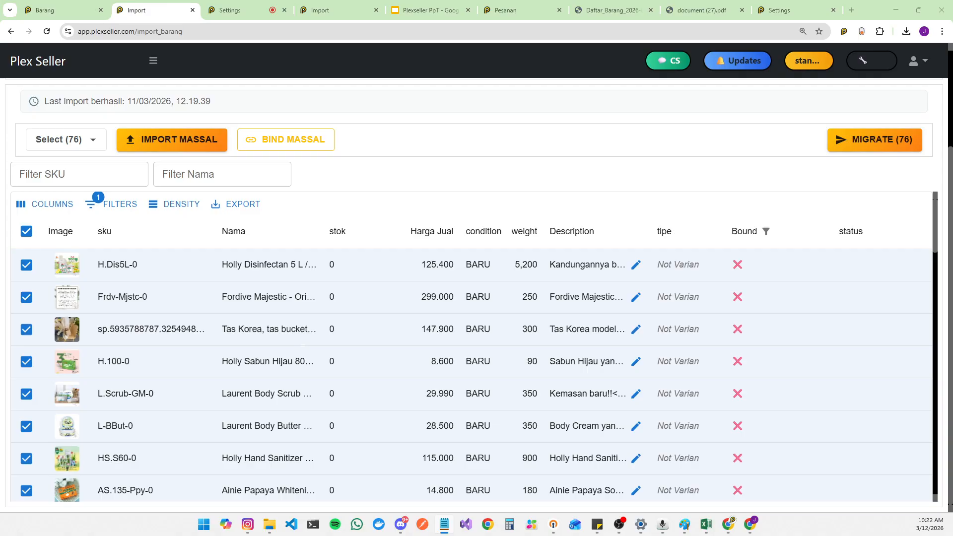
Step: Sort the liza Laz listings by the tipe column and open the Imac Permanent Hair Color variant list
click(566, 175)
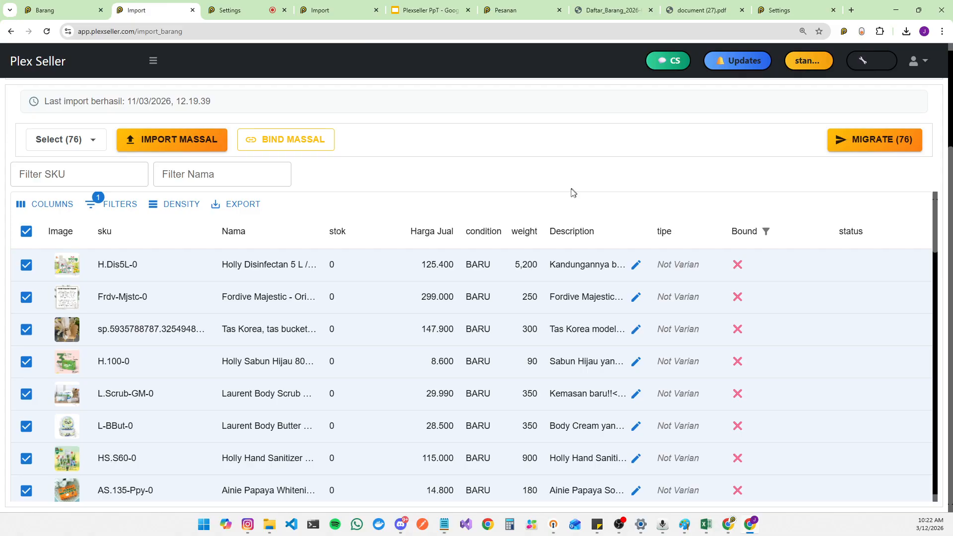
click(678, 234)
click(679, 234)
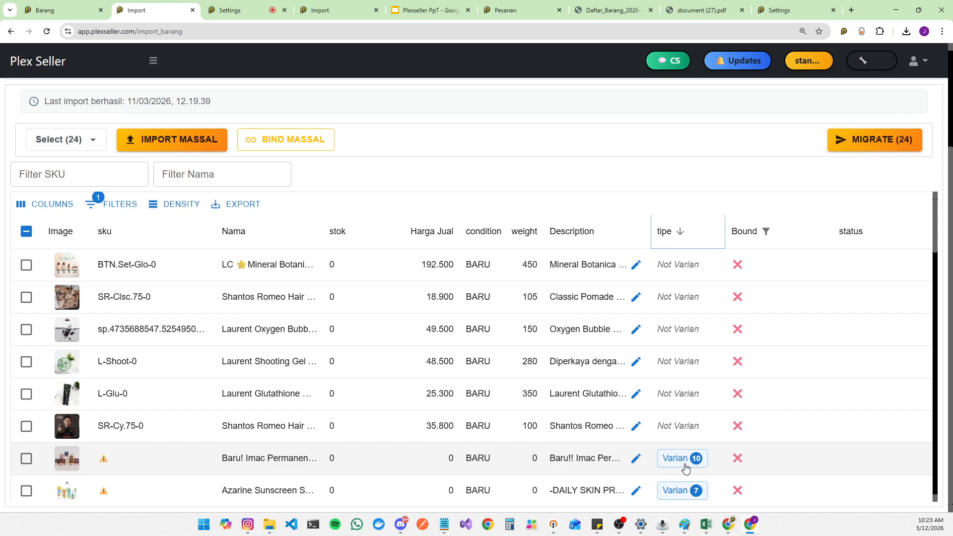
click(684, 465)
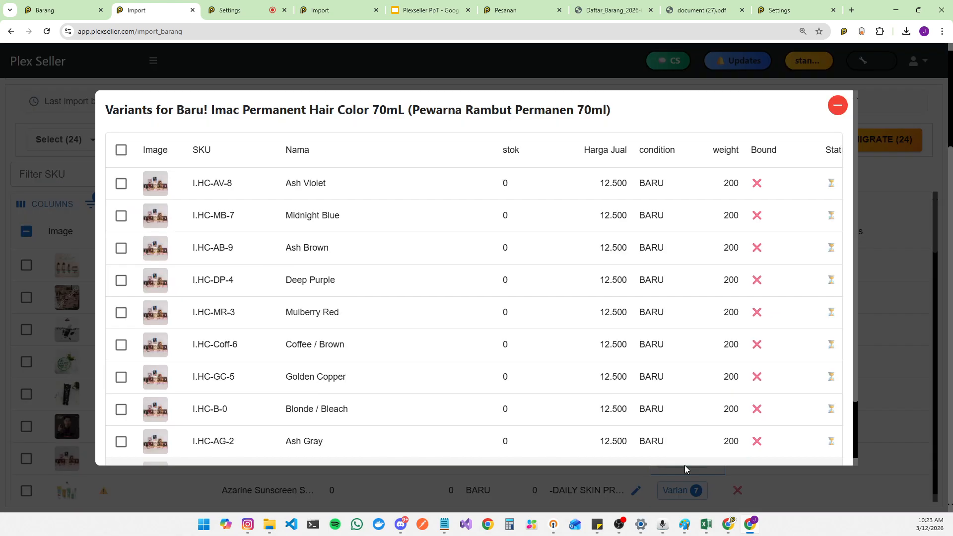
click(837, 104)
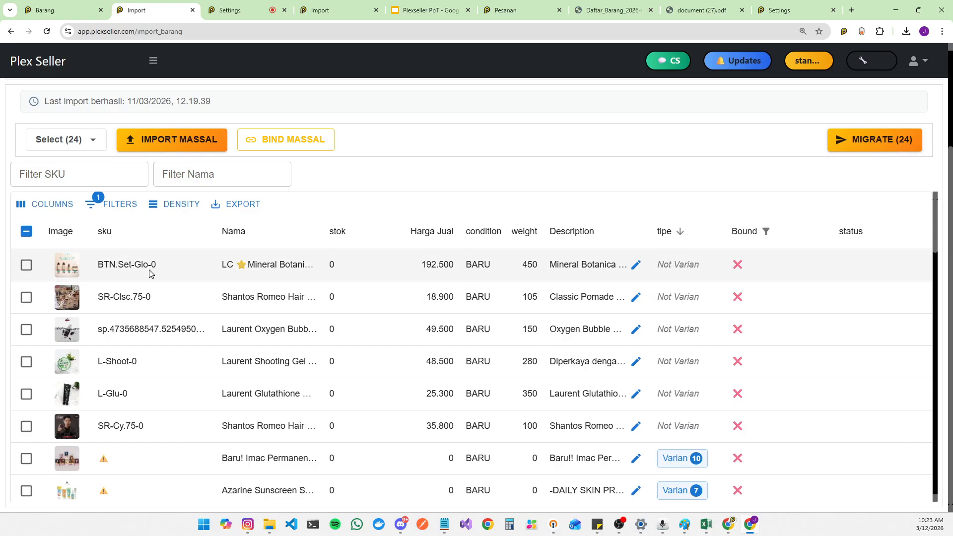
Step: Remove the -0 suffix from the SKUs of the BTN.Set-Glo, SR-Clsc.75, L-Shoot, L-Glu and SR-Cy.75 listings
double_click(165, 266)
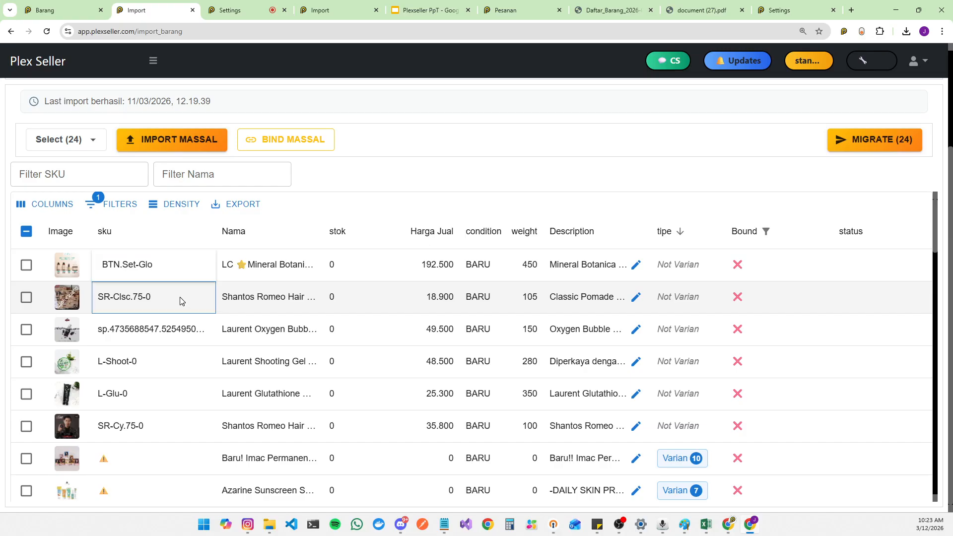
double_click(182, 300)
click(322, 283)
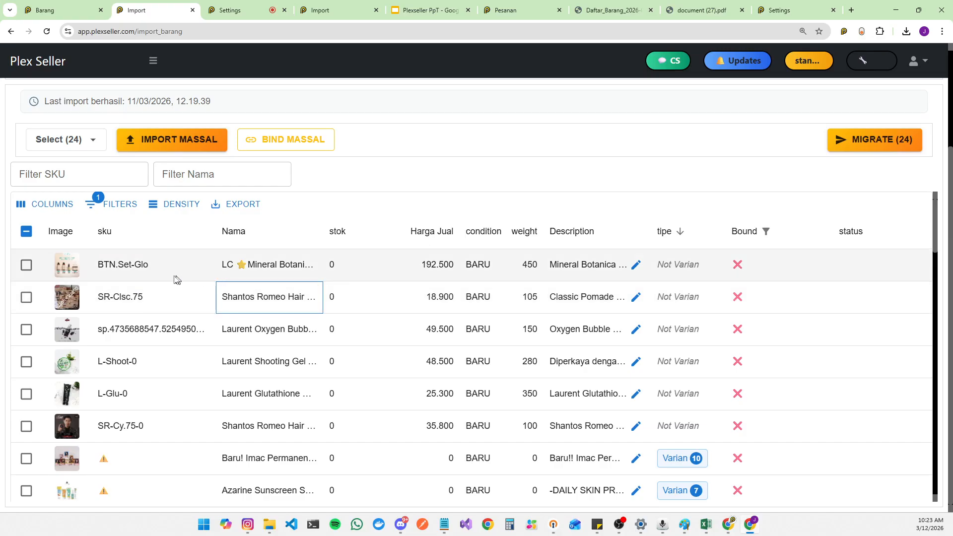
double_click(166, 363)
double_click(166, 394)
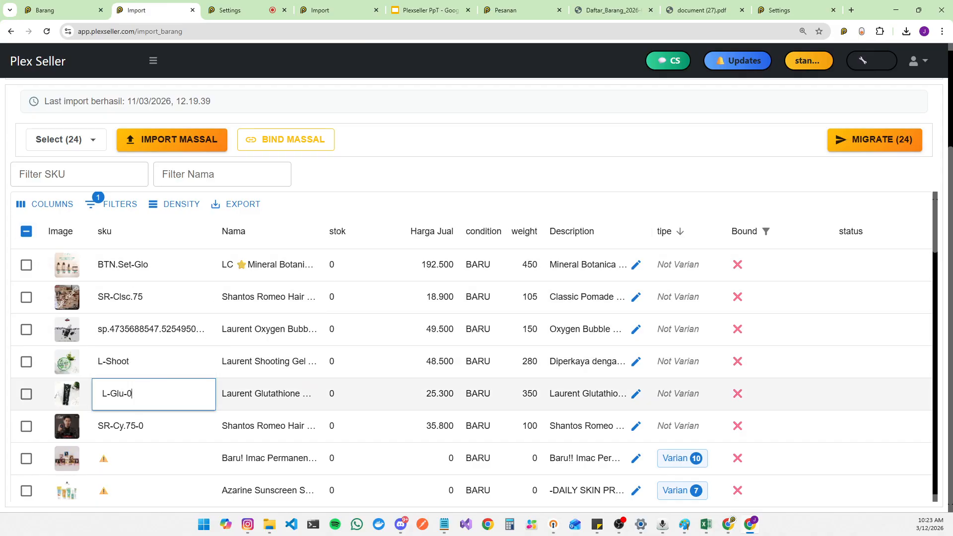
key(BackSpace)
key(BackSpace)
click(168, 422)
double_click(167, 423)
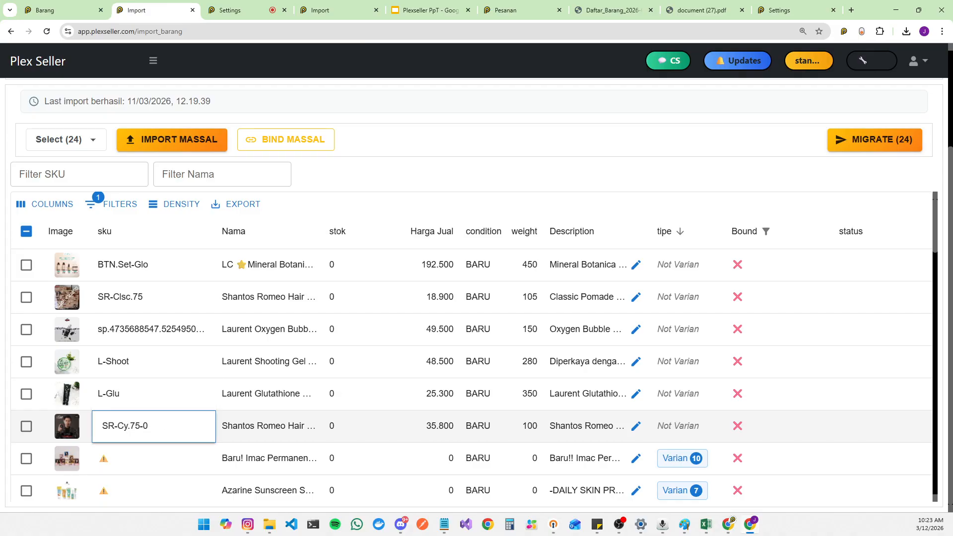
key(BackSpace)
click(191, 361)
Step: Review the variant listings and the SKUs of the Imac Permanent Hair Color variants
scroll(198, 353, down, 10)
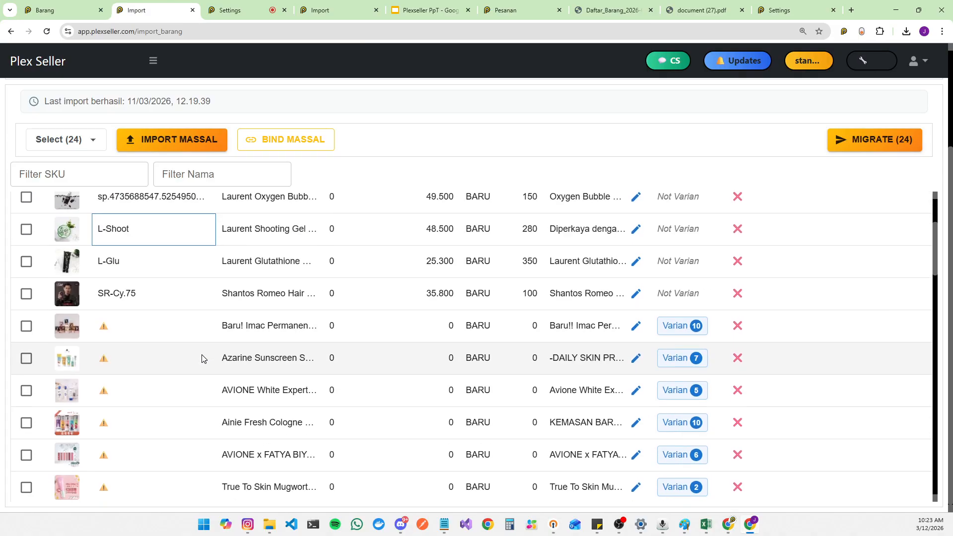
scroll(557, 334, up, 5)
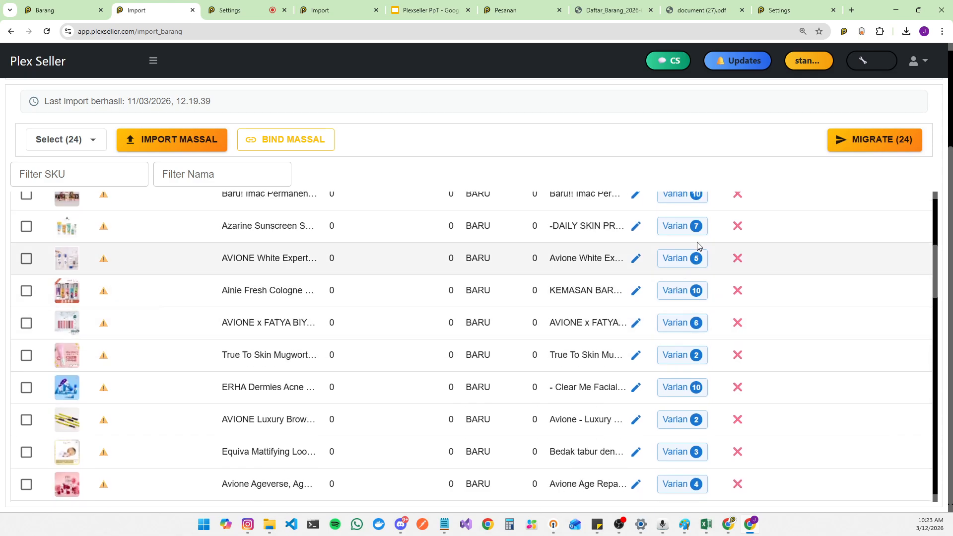
click(685, 200)
click(686, 198)
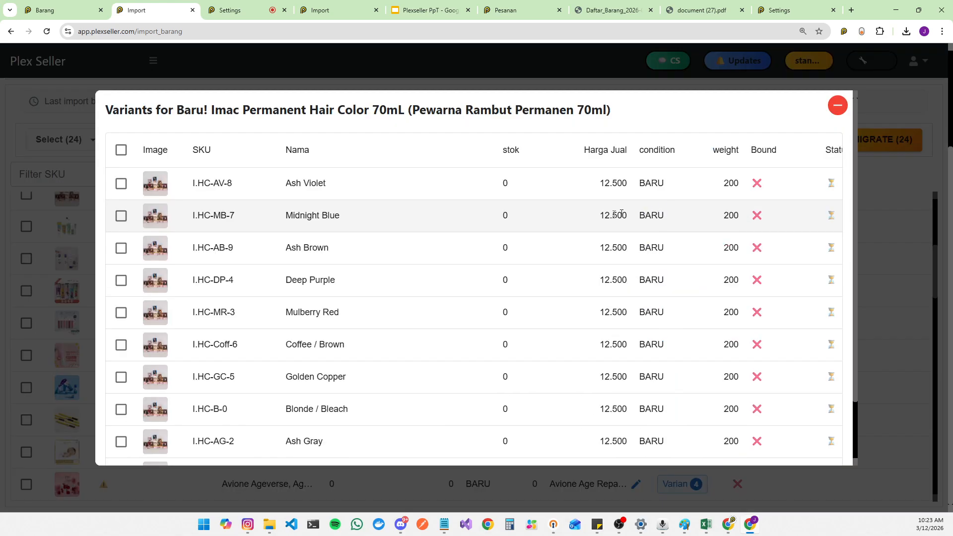
double_click(250, 184)
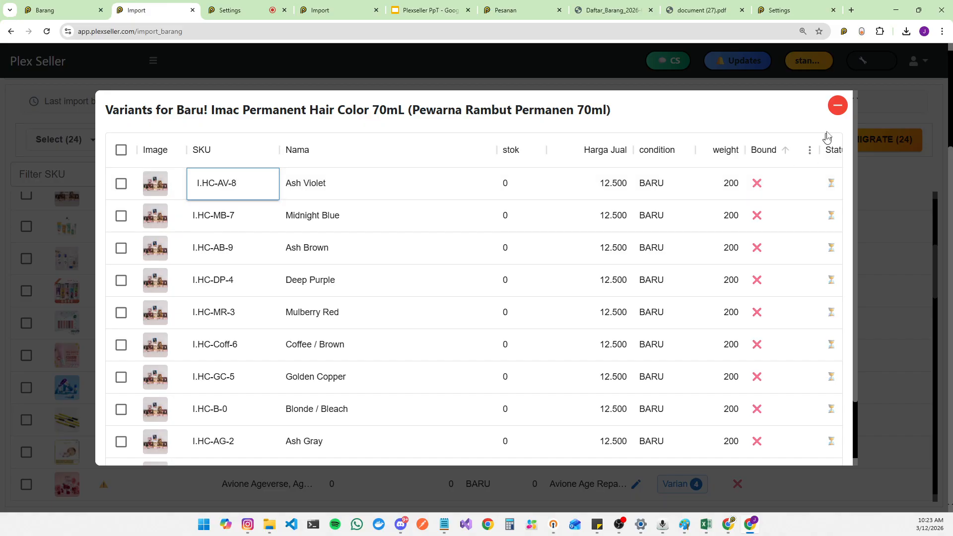
click(839, 106)
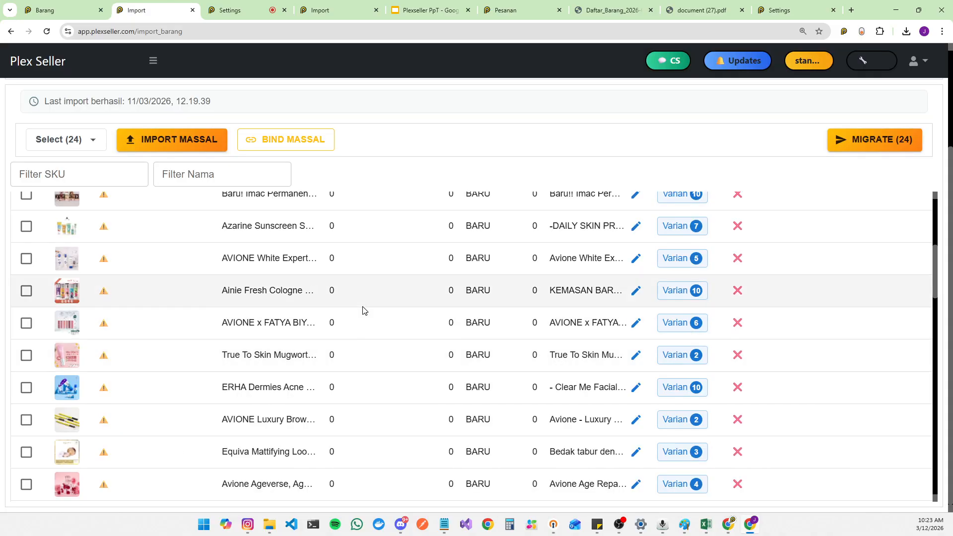
scroll(372, 304, up, 5)
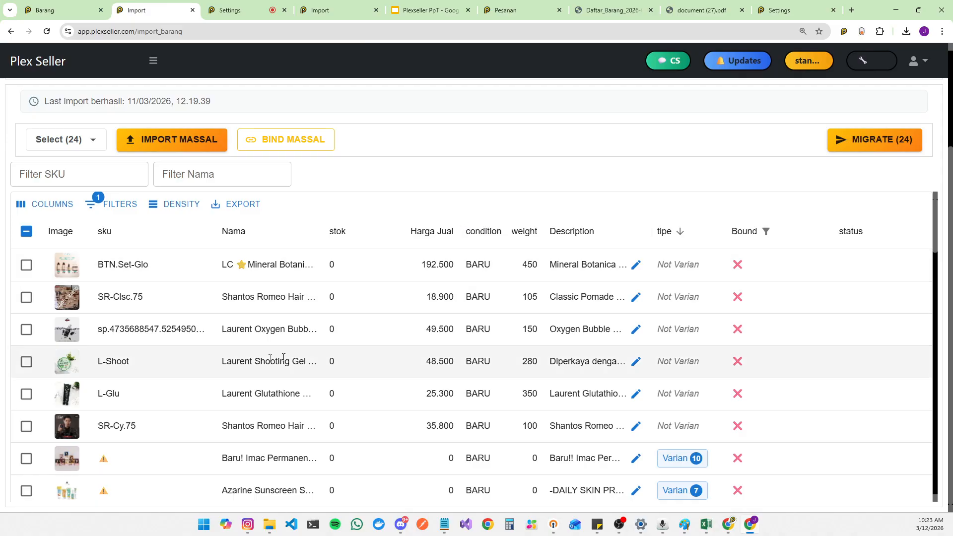
scroll(258, 330, up, 3)
scroll(438, 263, down, 3)
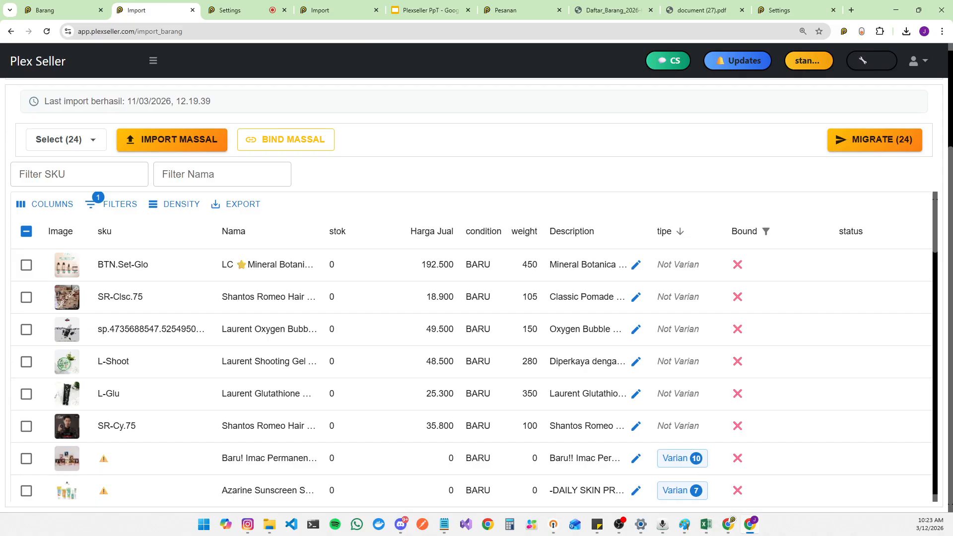
Step: Open the 3in1-1L item's bindings and compare its liza Shopee, 1L variant and liza TikTok bindings
key(alt+Tab)
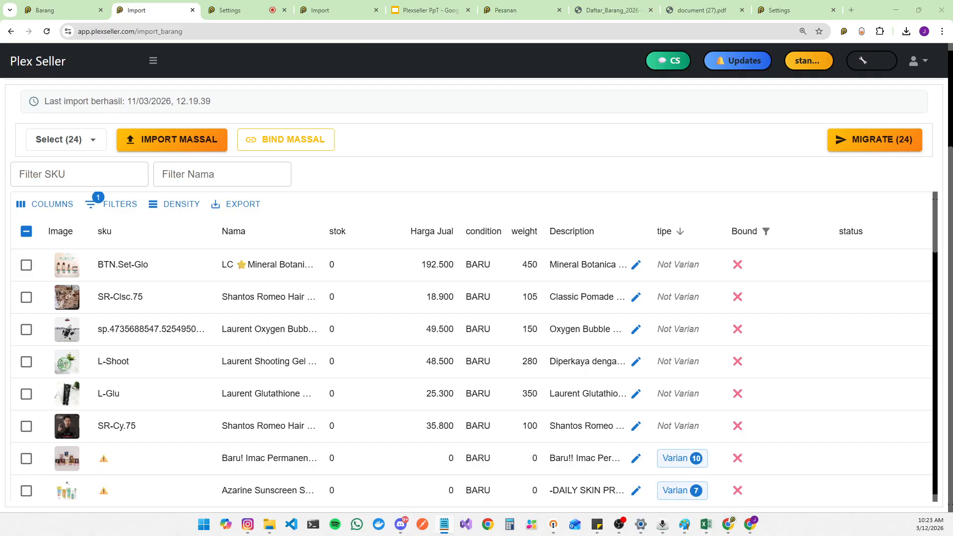
click(580, 176)
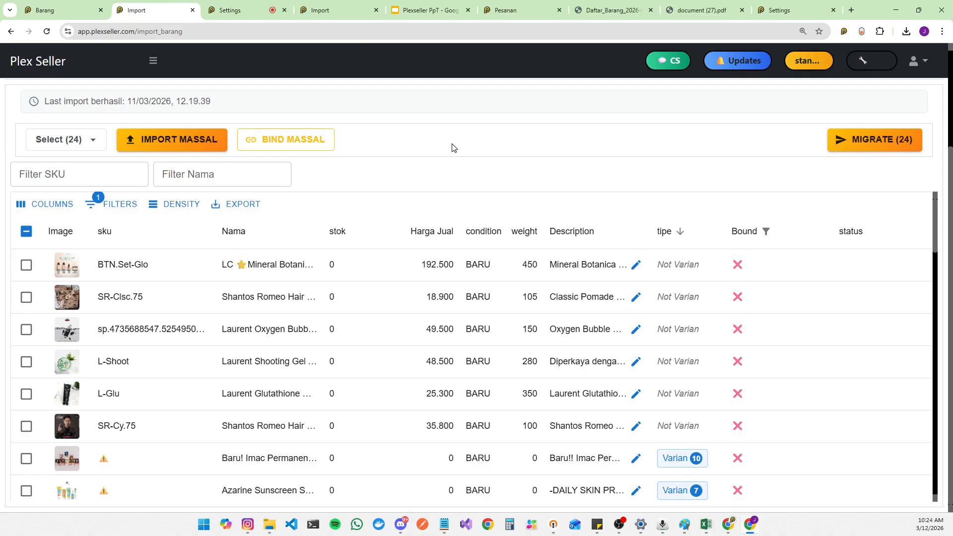
click(74, 9)
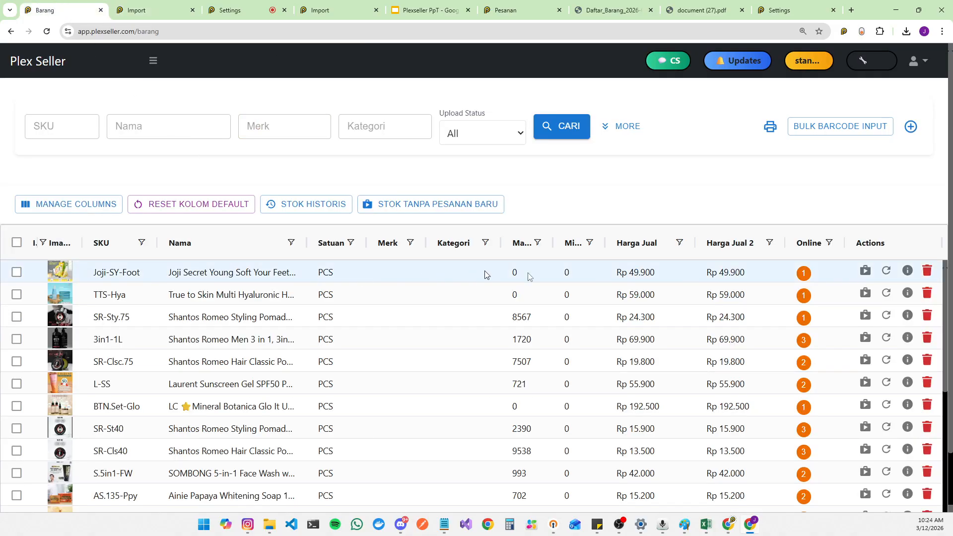
click(804, 341)
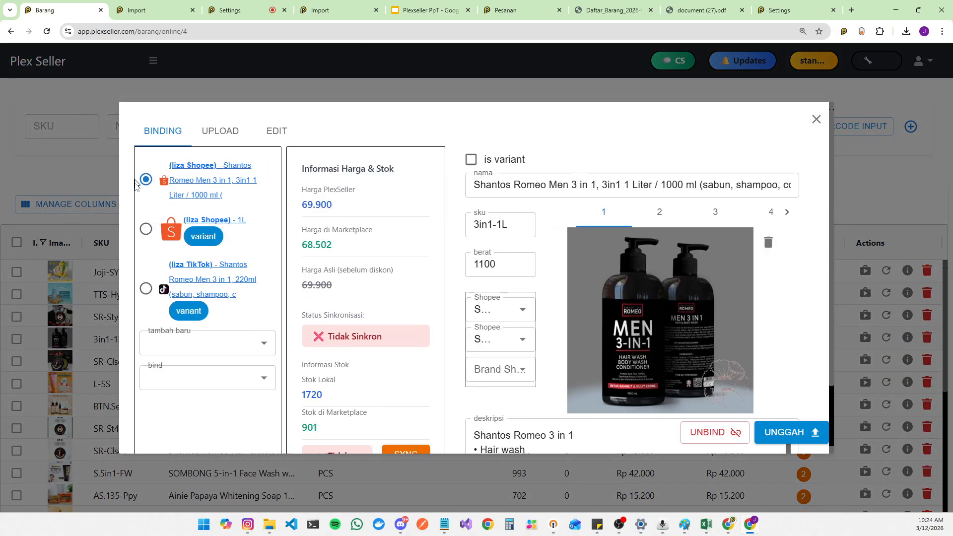
click(145, 288)
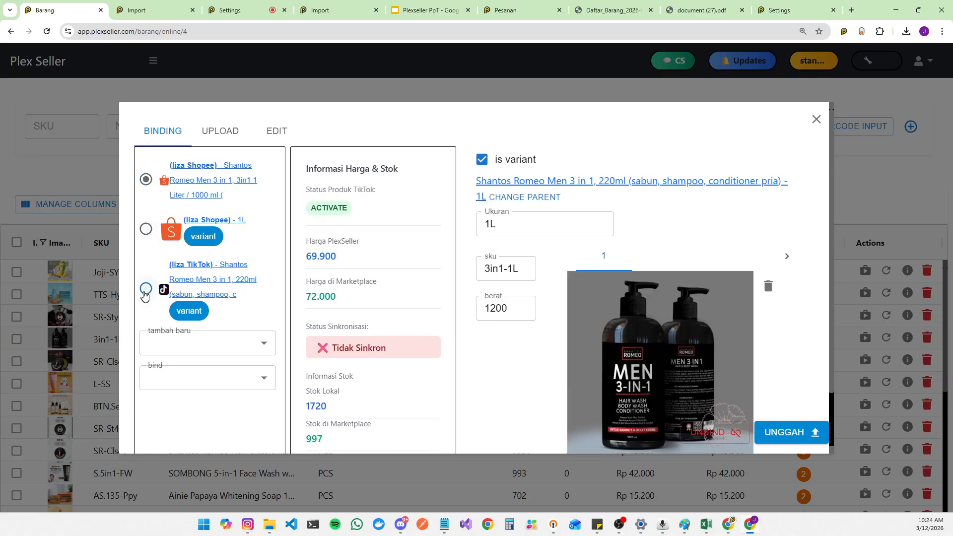
click(146, 229)
click(145, 179)
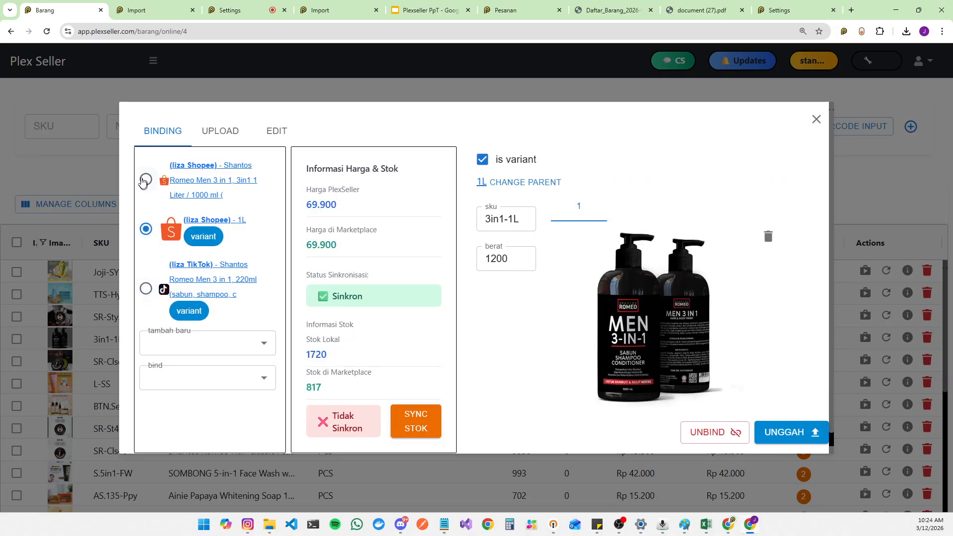
click(146, 289)
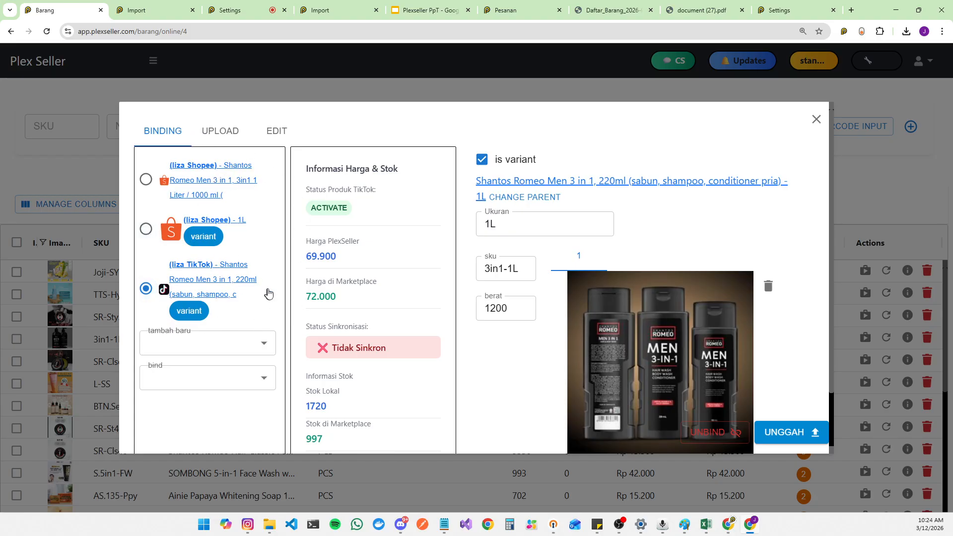
drag(521, 268, 485, 269)
click(146, 228)
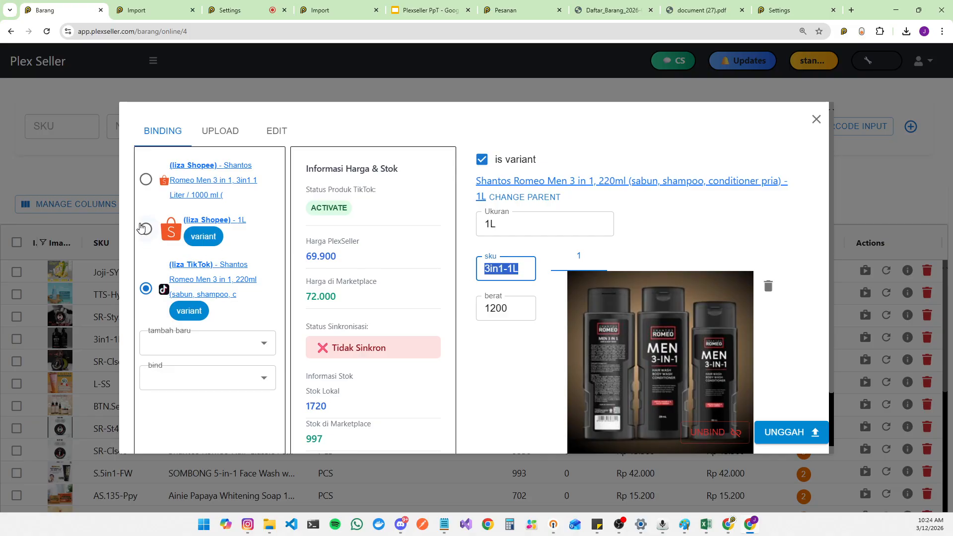
click(145, 179)
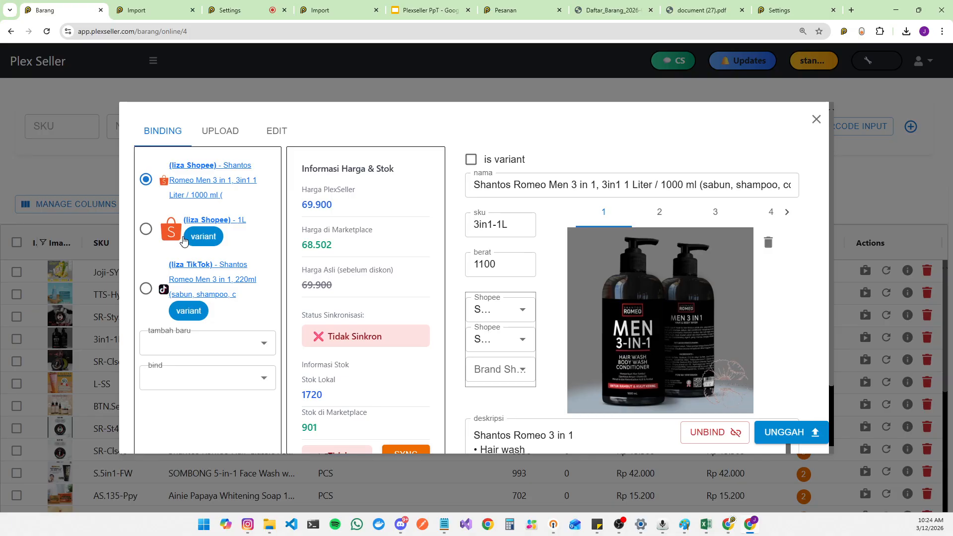
click(817, 119)
click(165, 14)
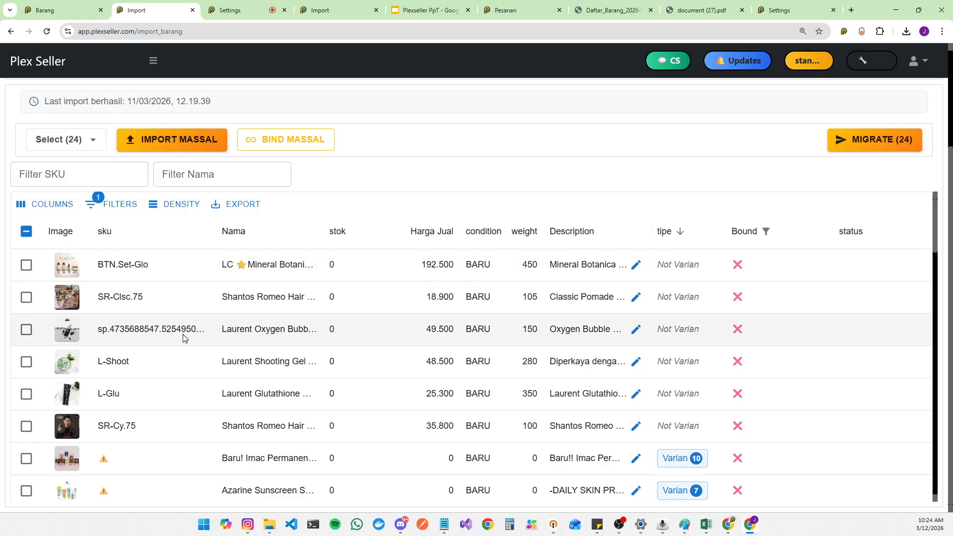
scroll(173, 419, down, 5)
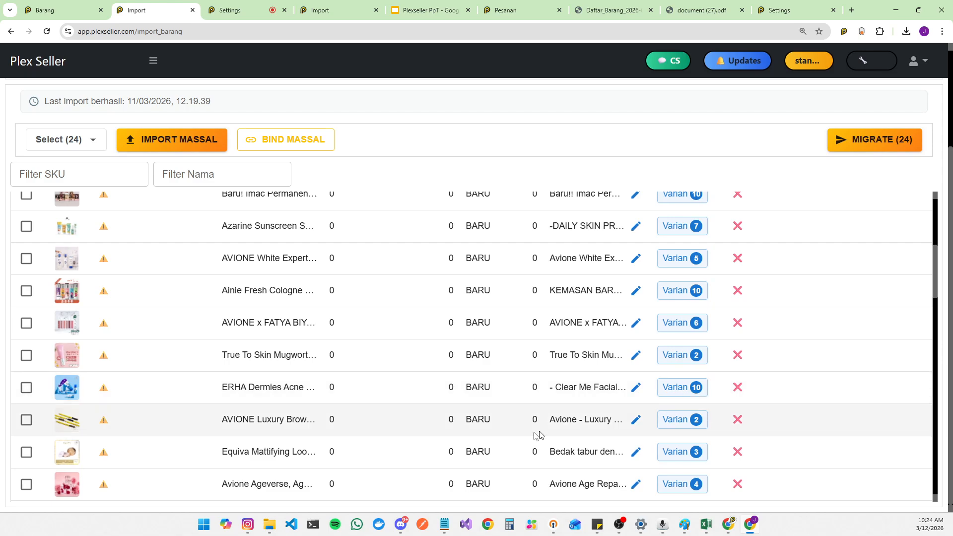
scroll(445, 453, down, 6)
scroll(115, 429, up, 10)
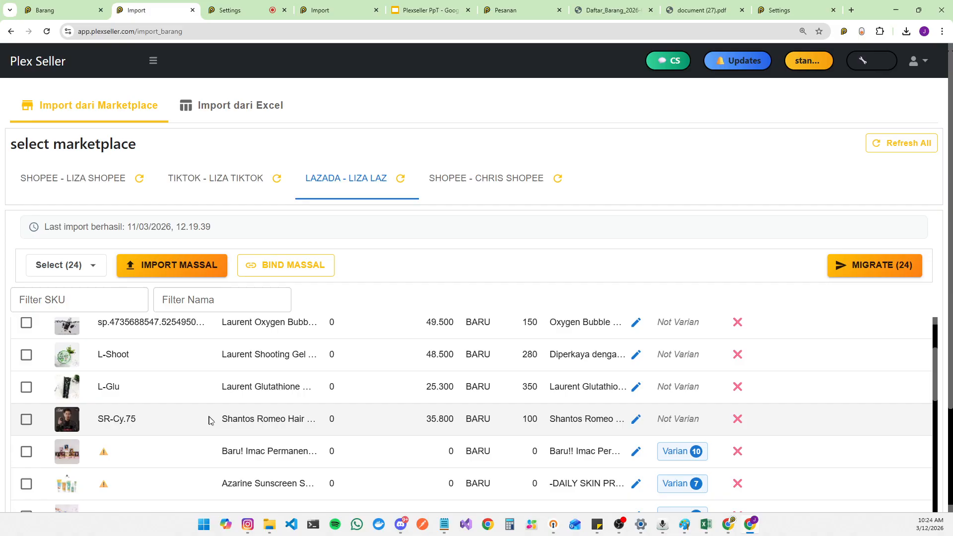
scroll(219, 418, up, 3)
scroll(275, 367, down, 3)
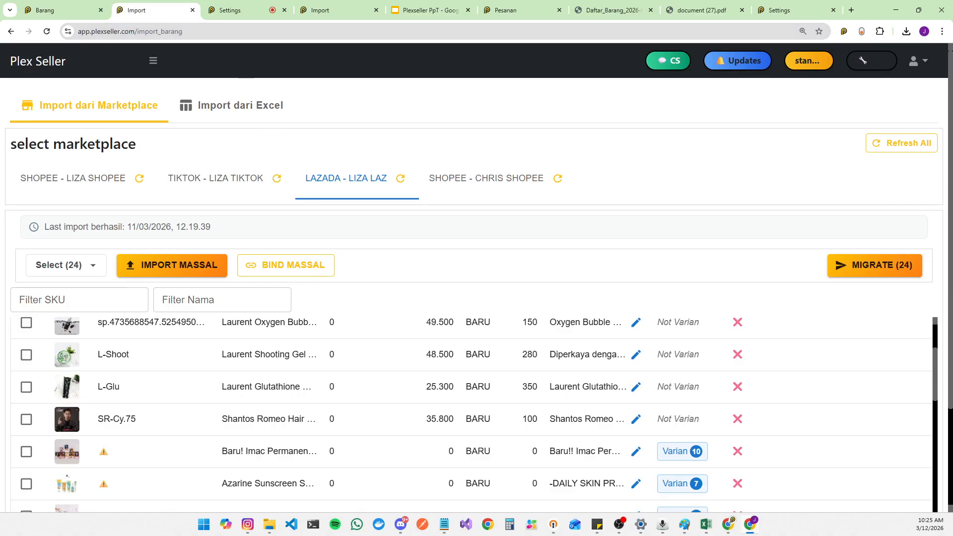
key(alt+Tab)
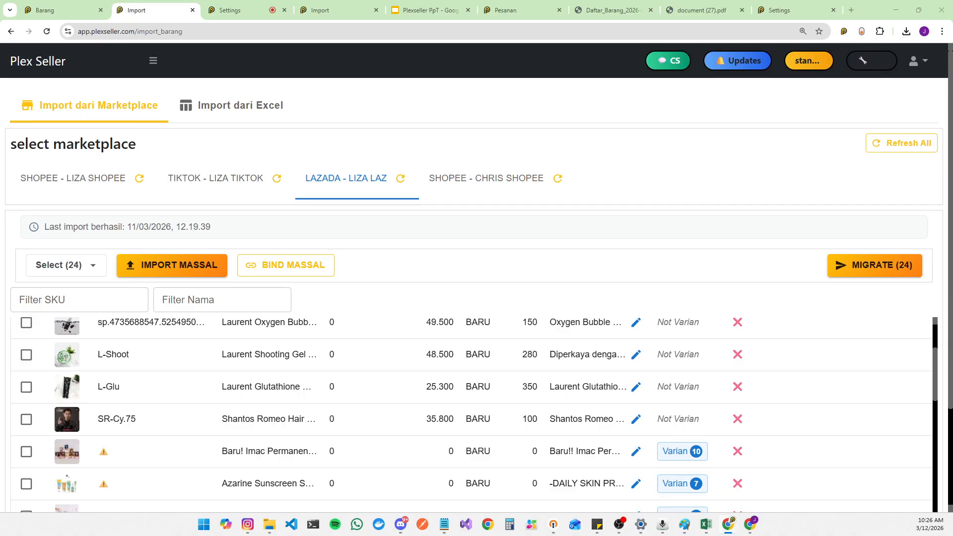
Step: Open the Barang master item list
click(153, 61)
click(91, 134)
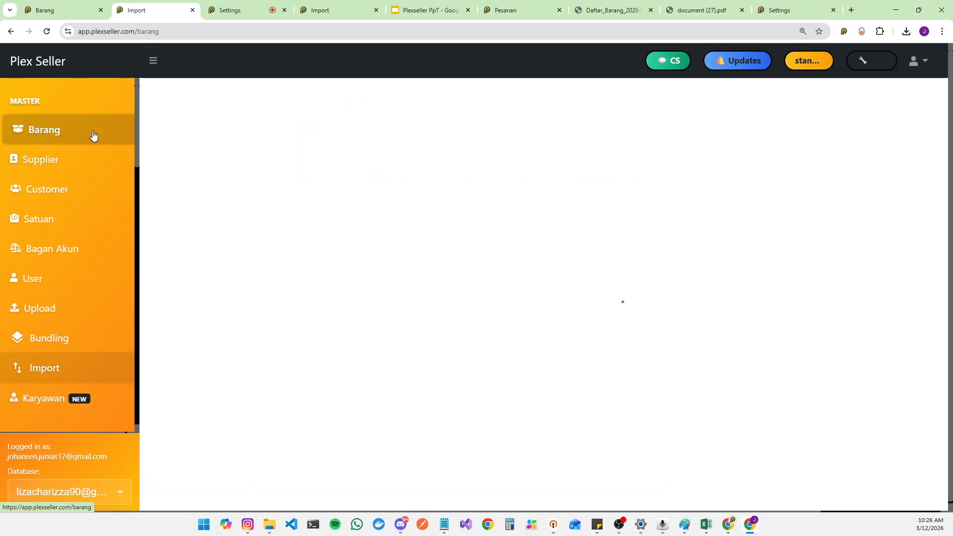
click(154, 61)
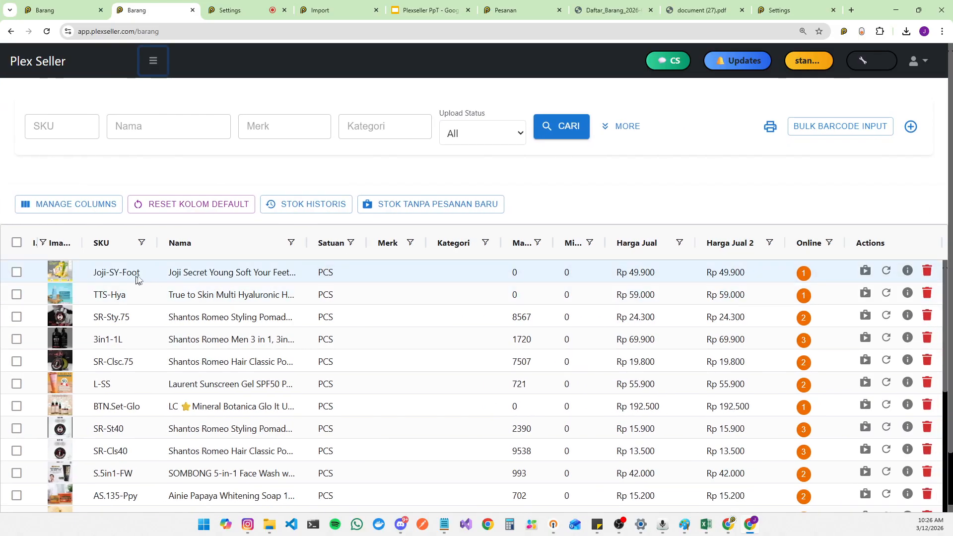
Step: Open the new item form, look over its fields, and close it without adding anything
click(910, 128)
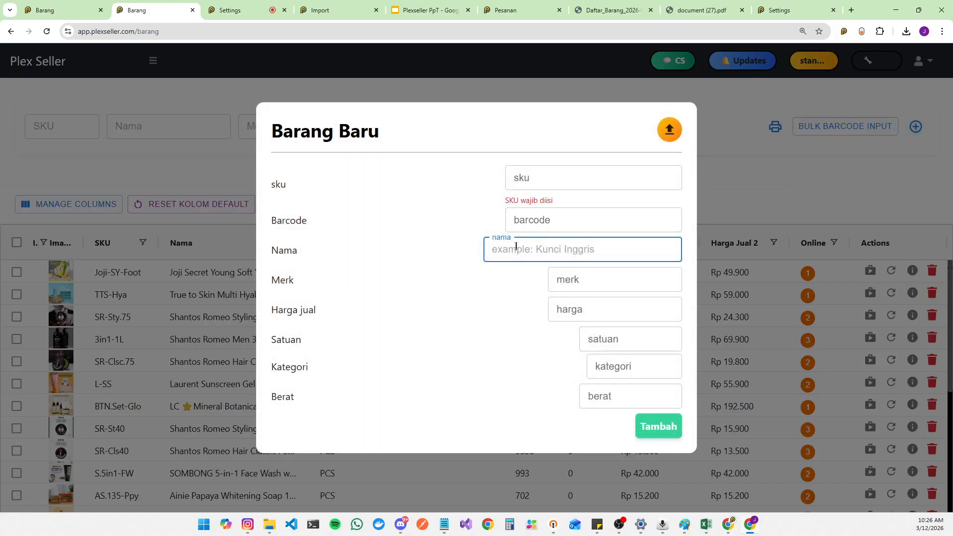
click(555, 278)
click(558, 310)
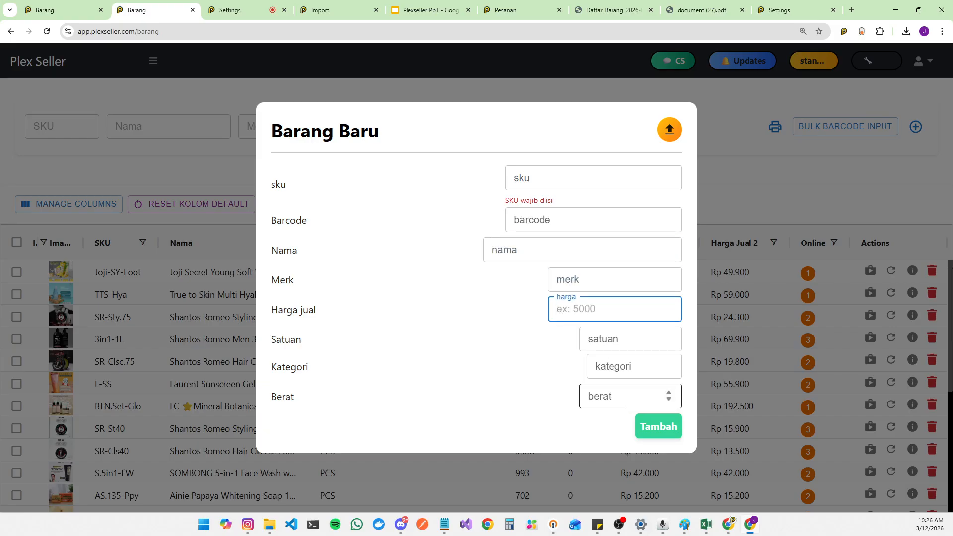
click(750, 190)
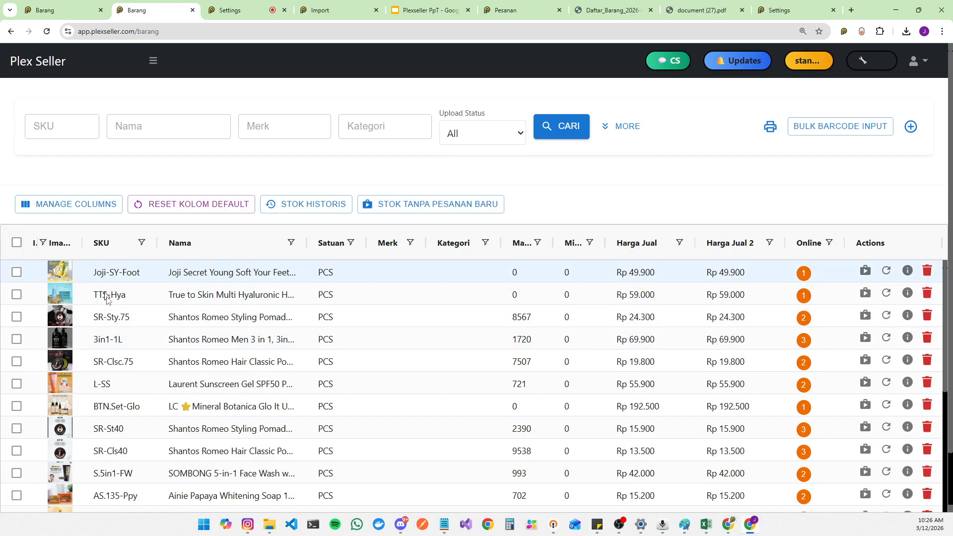
Step: Open the upload form for the Joji-SY-Foot item and remove Chris Shopee from the selected marketplaces
click(804, 274)
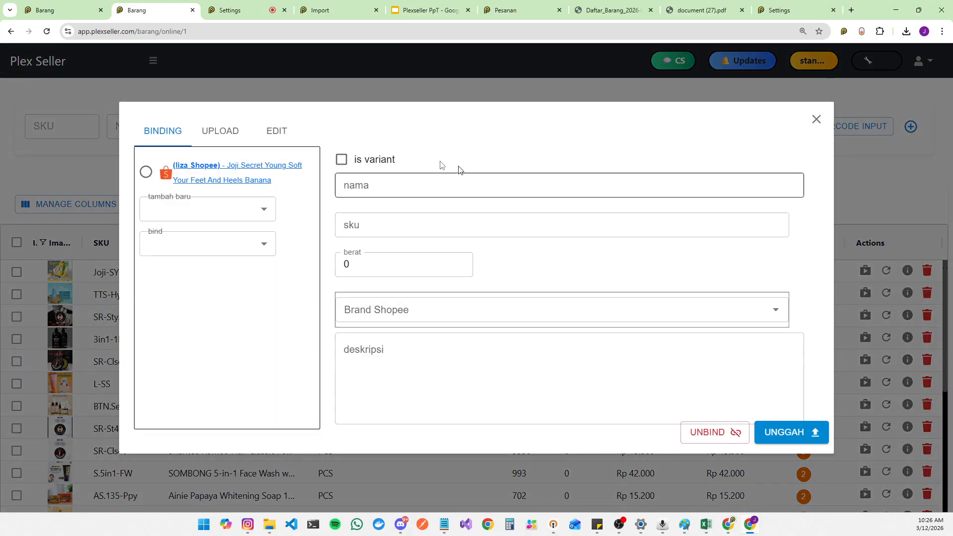
click(227, 134)
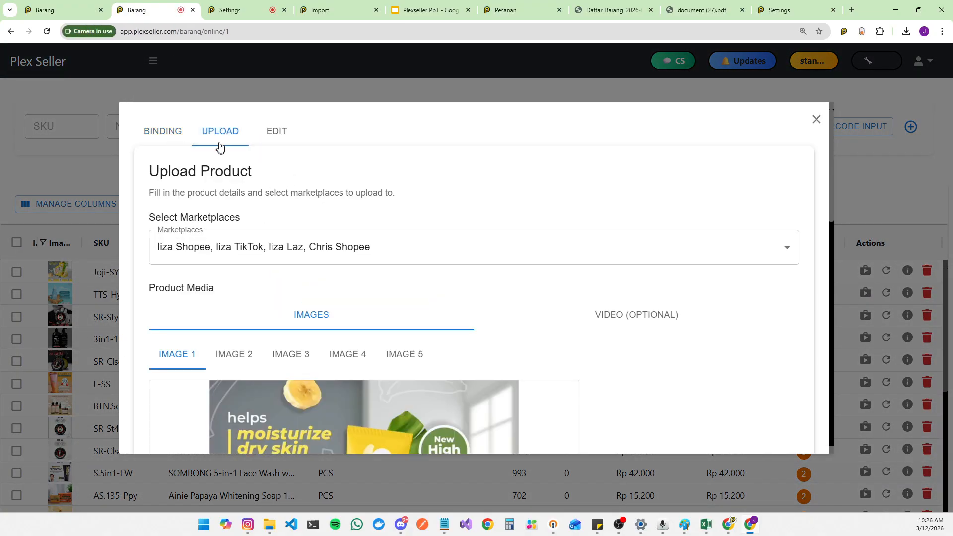
scroll(508, 185, down, 3)
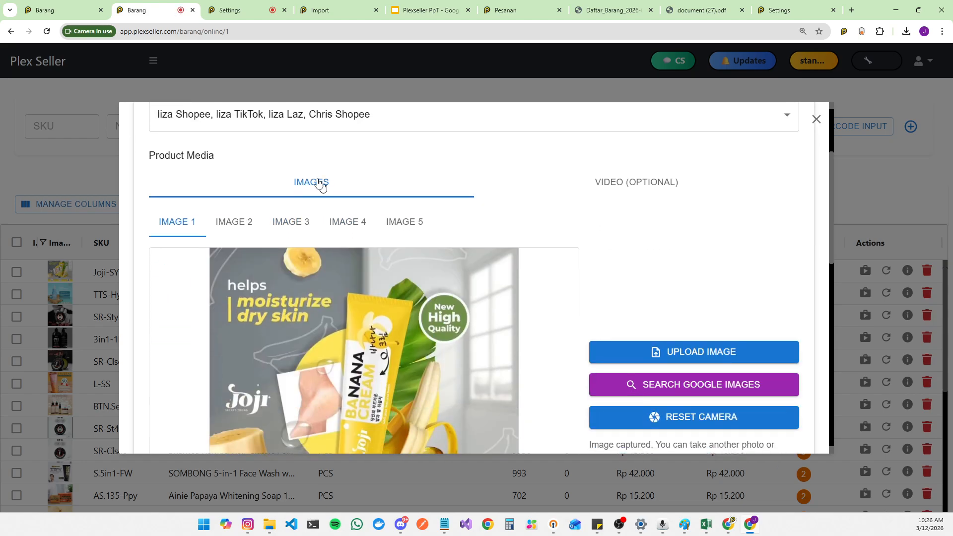
scroll(348, 238, up, 3)
click(302, 258)
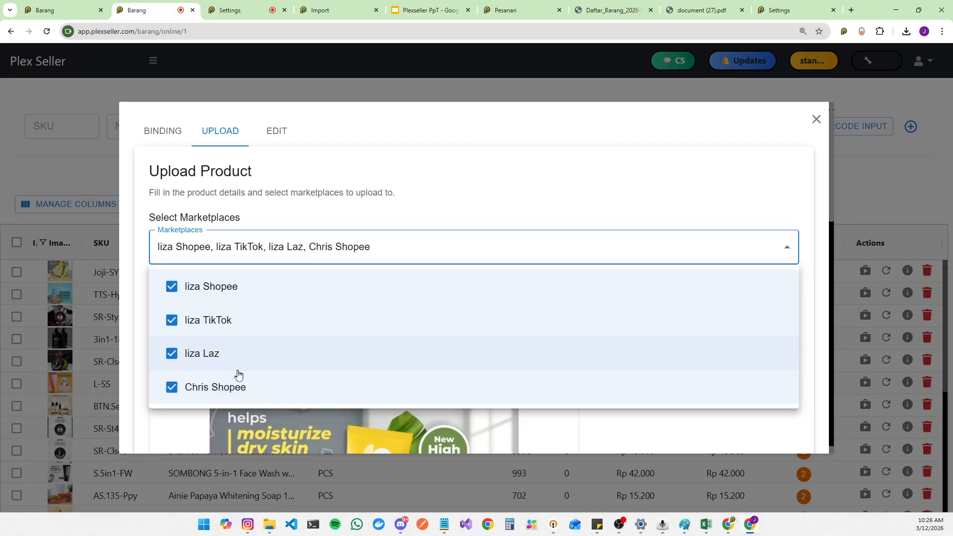
click(235, 393)
click(349, 199)
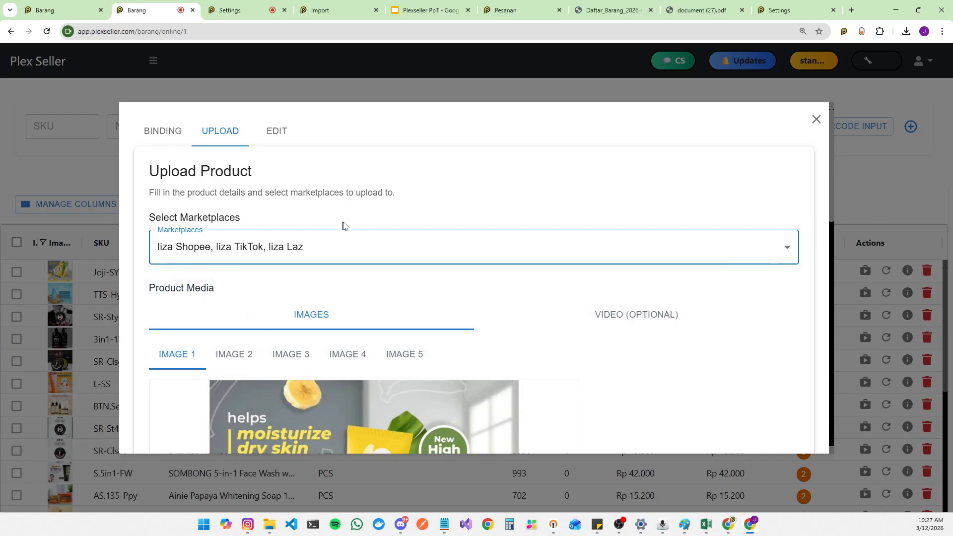
Step: Review the upload form's product images, description, and the TikTok and Lazada category selections
scroll(704, 278, down, 5)
scroll(350, 268, up, 3)
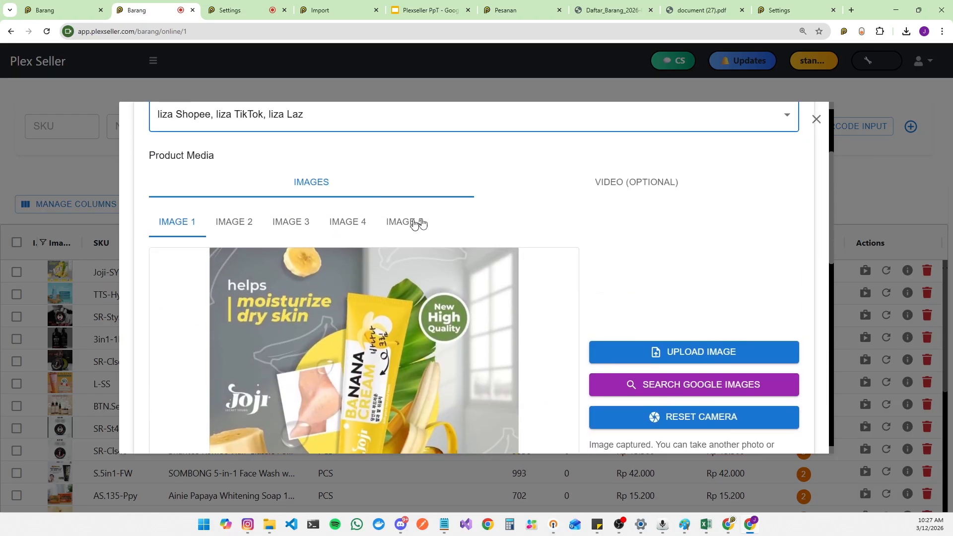
scroll(638, 198, down, 6)
drag(178, 223, 372, 222)
double_click(164, 278)
drag(484, 389, 220, 331)
scroll(219, 330, down, 3)
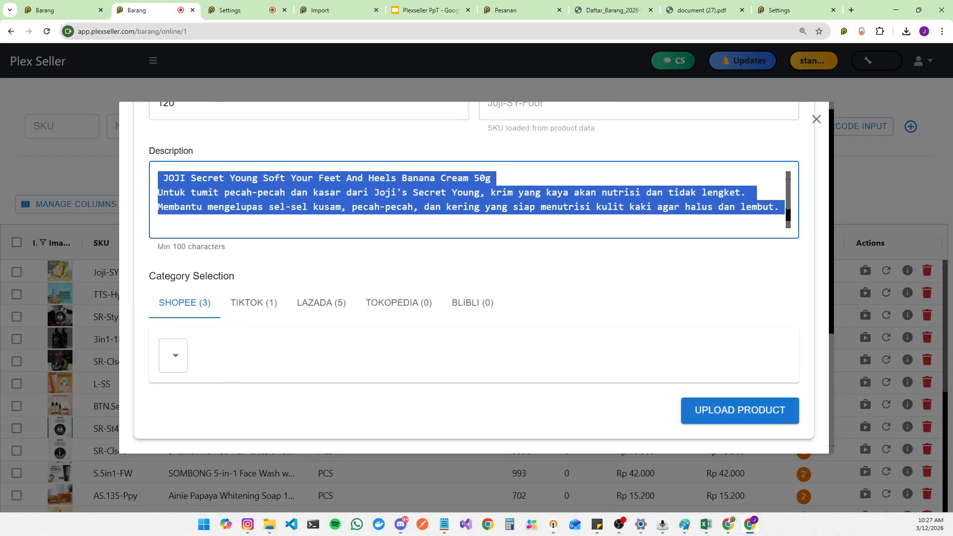
click(264, 310)
click(321, 303)
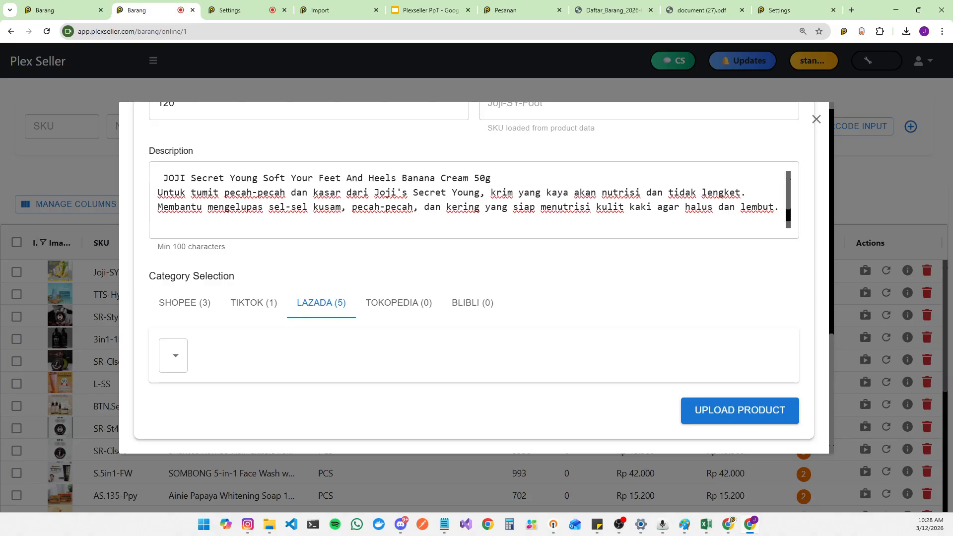
Step: Switch to the other Plex Seller tab and open the Naikkan Produk page
click(45, 10)
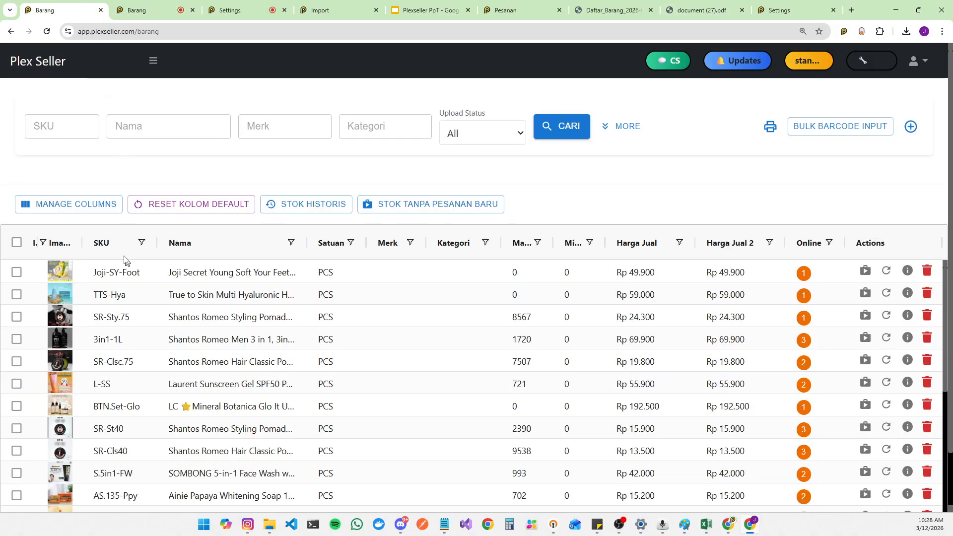
click(154, 65)
scroll(100, 240, down, 8)
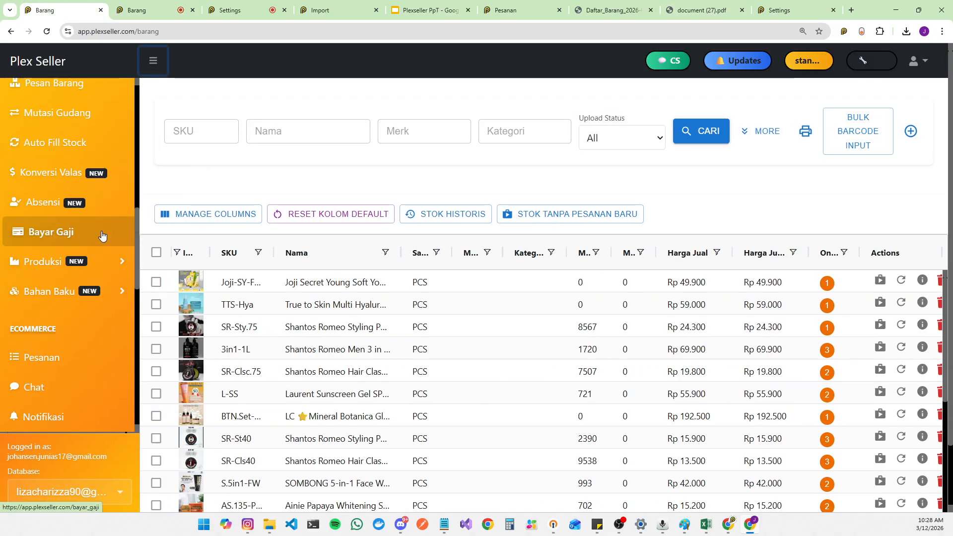
scroll(101, 245, down, 5)
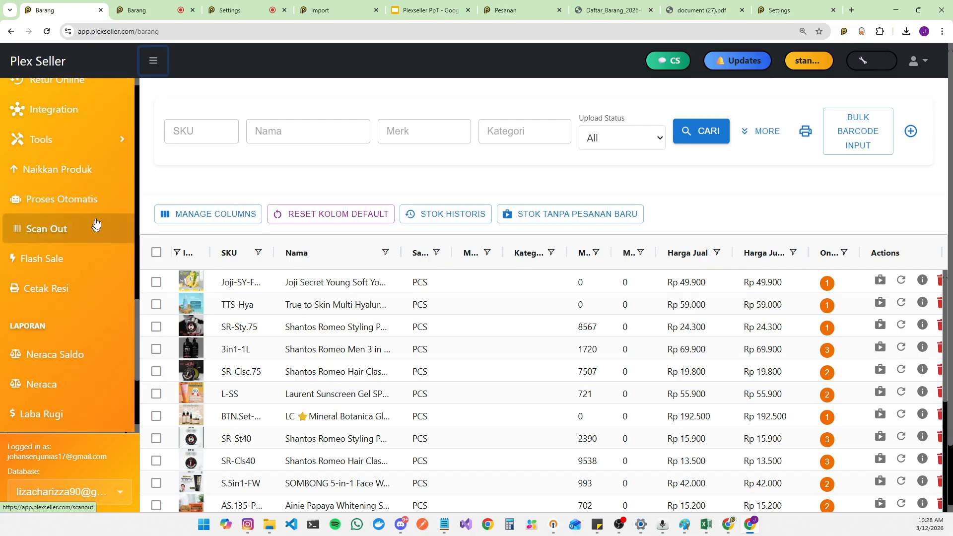
click(109, 171)
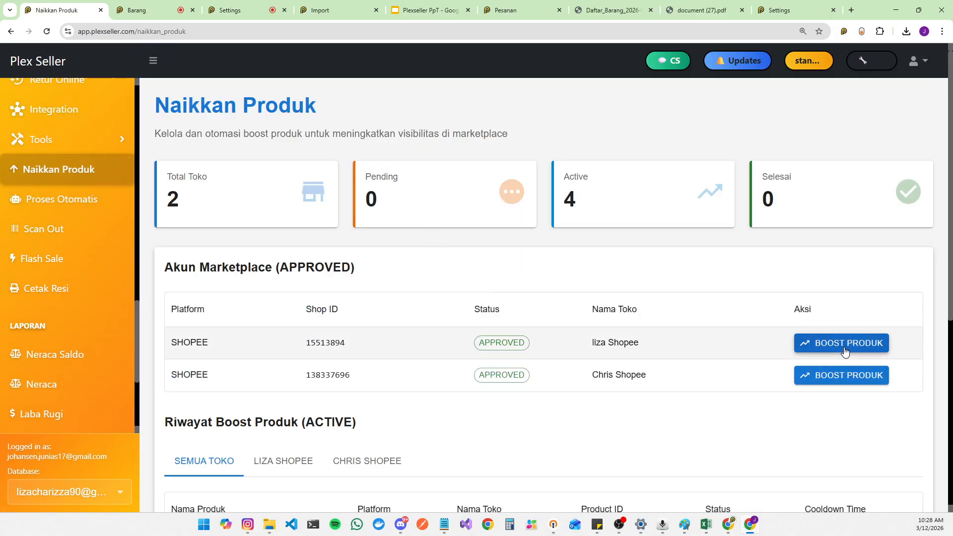
Step: Open Boost Produk for liza Shopee and review its product list and activated boosted products
click(838, 344)
scroll(442, 208, down, 4)
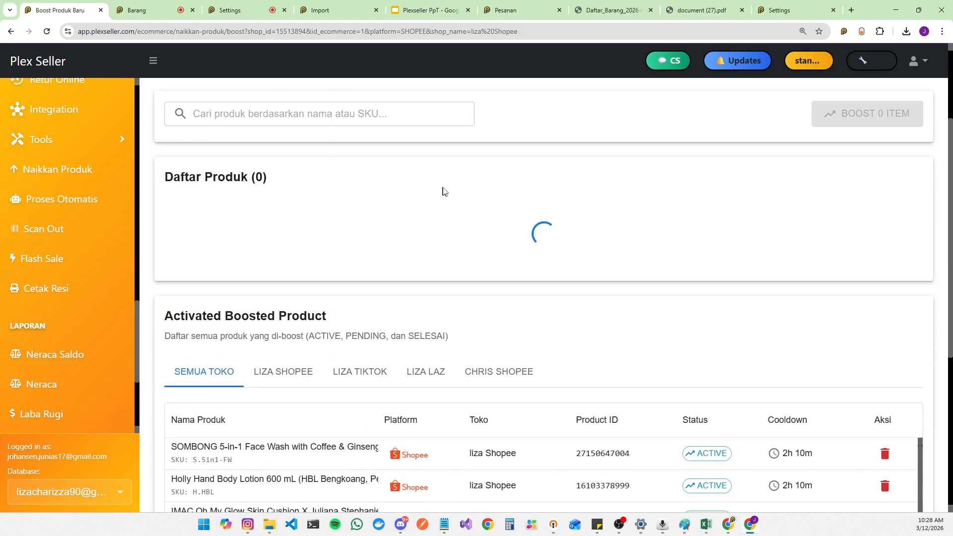
scroll(481, 200, down, 5)
click(317, 113)
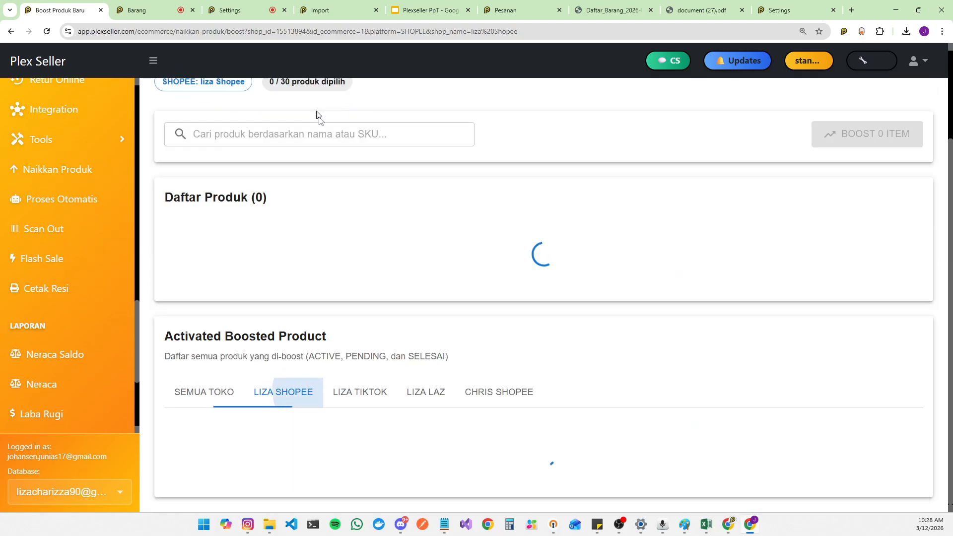
scroll(469, 202, down, 13)
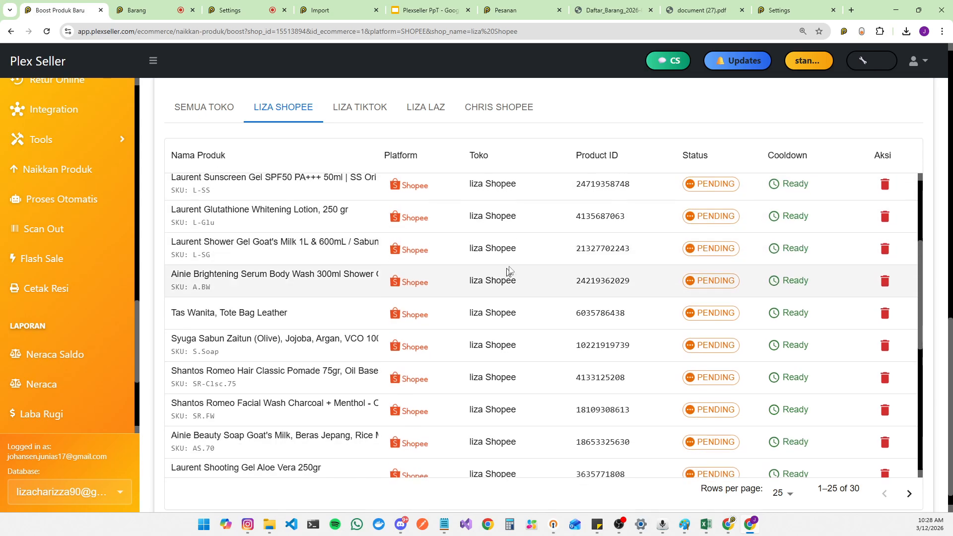
scroll(526, 262, down, 5)
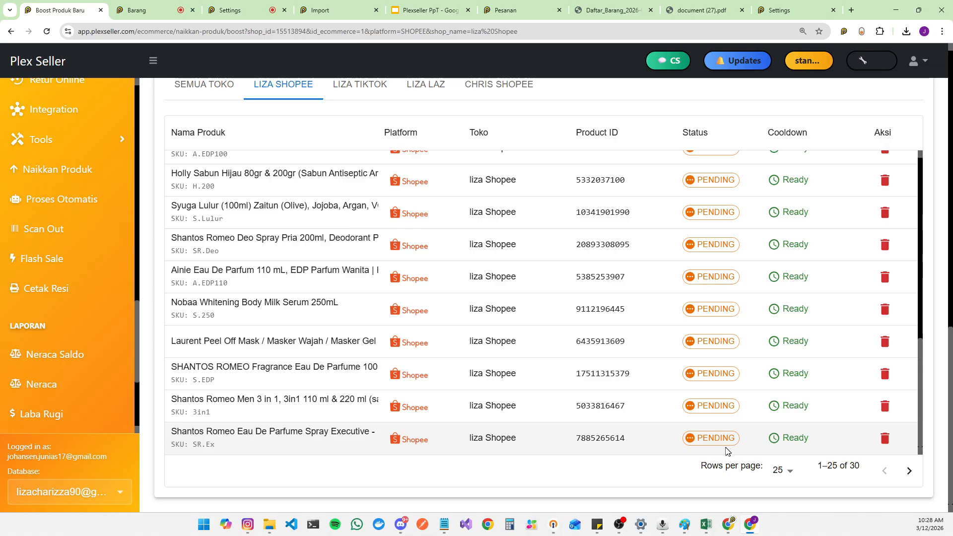
click(792, 477)
click(673, 464)
scroll(637, 452, up, 11)
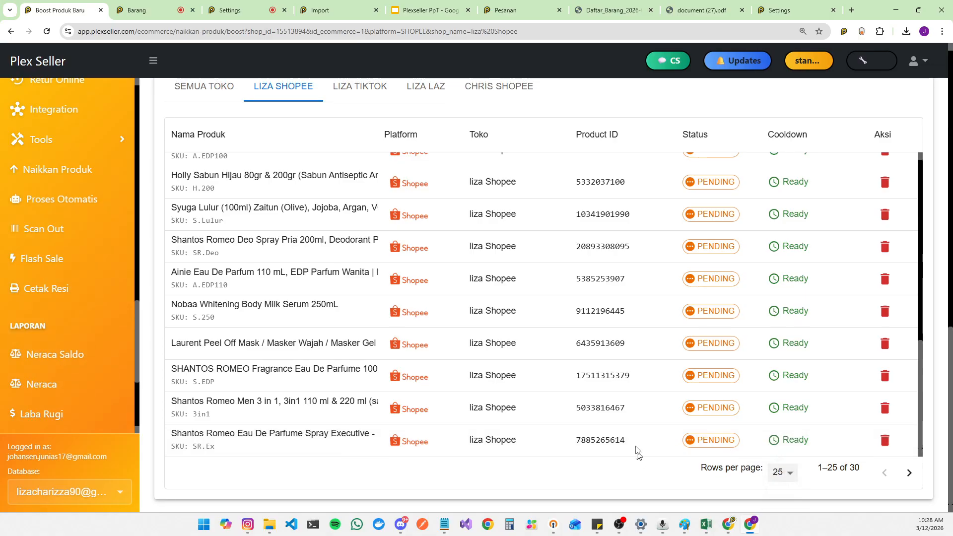
scroll(654, 398, down, 10)
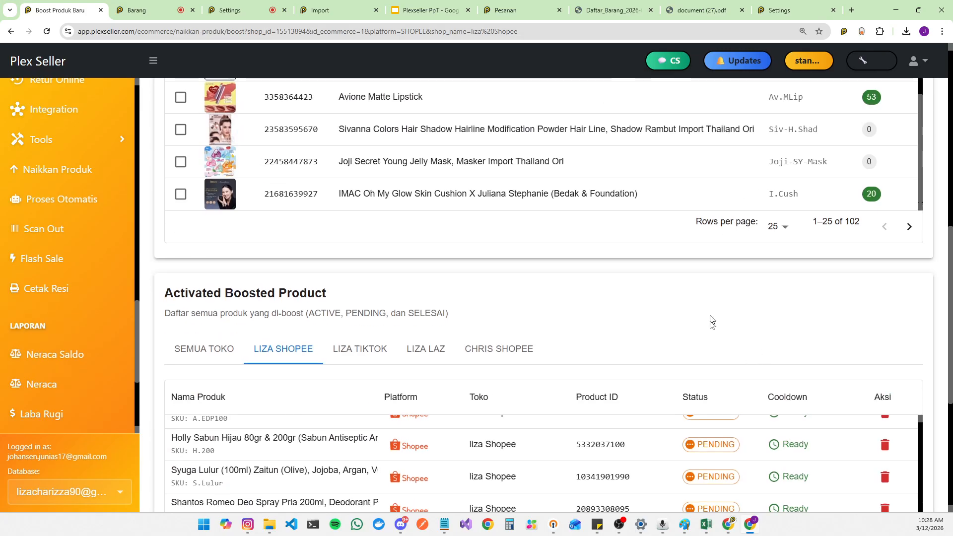
scroll(724, 452, up, 5)
scroll(718, 414, down, 5)
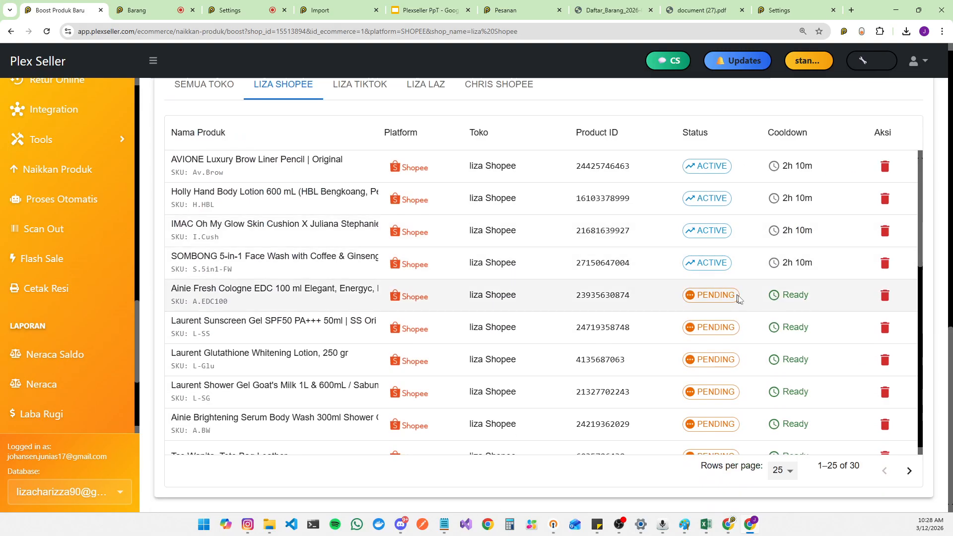
scroll(829, 263, down, 10)
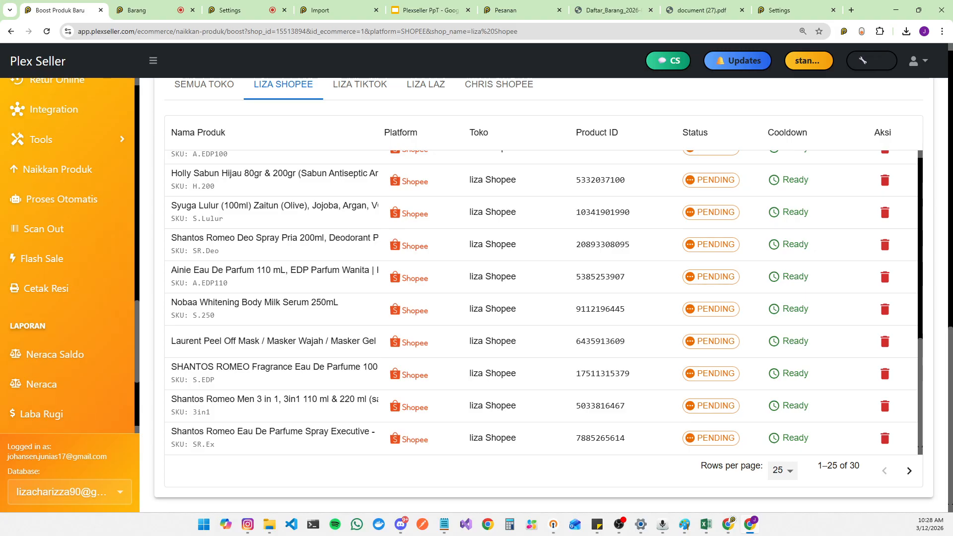
click(728, 523)
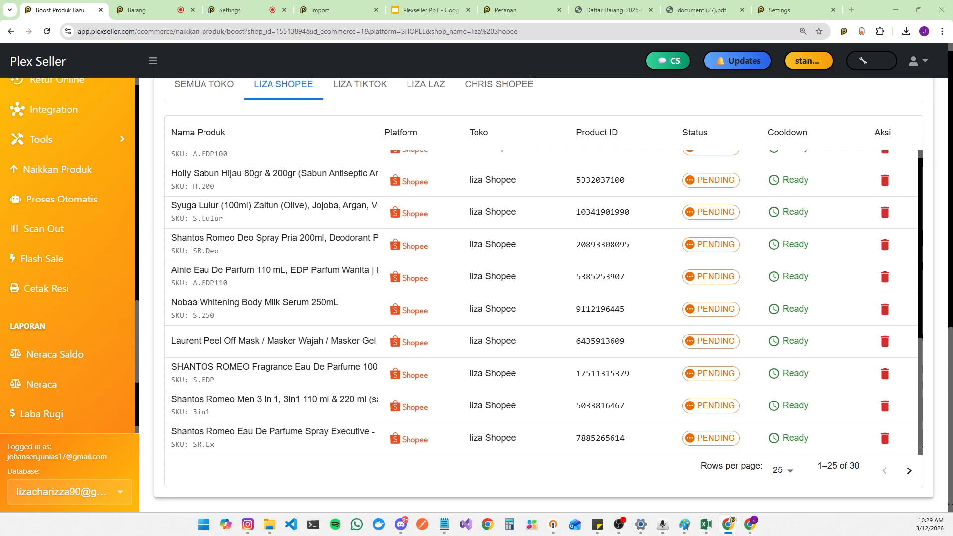
Step: Open User management and check all Master, Transaksi and Laporan permissions plus Settings
scroll(58, 258, up, 15)
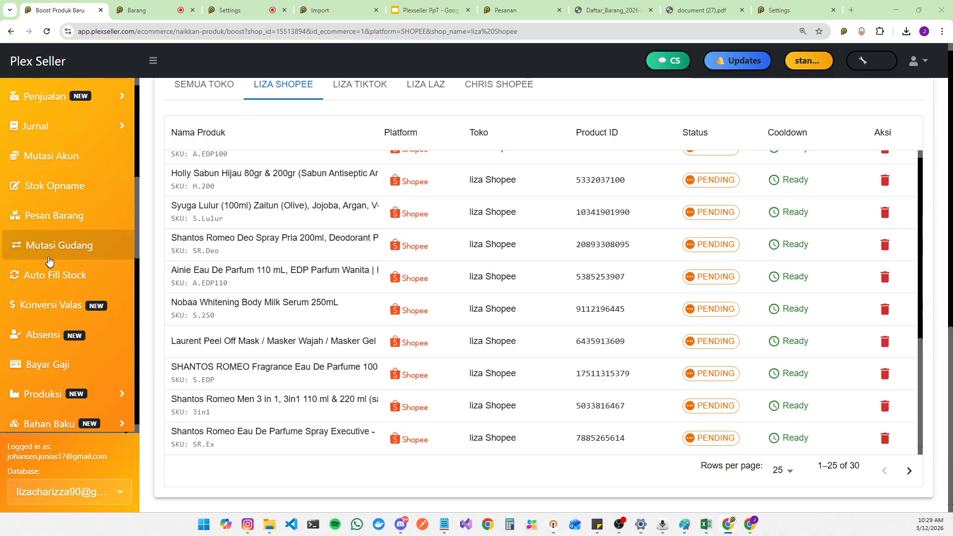
click(55, 145)
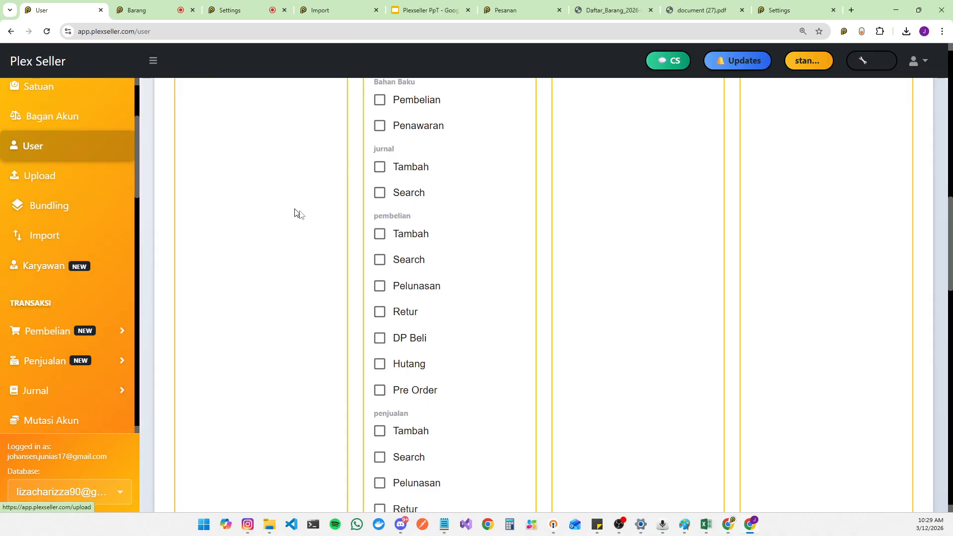
scroll(303, 234, up, 7)
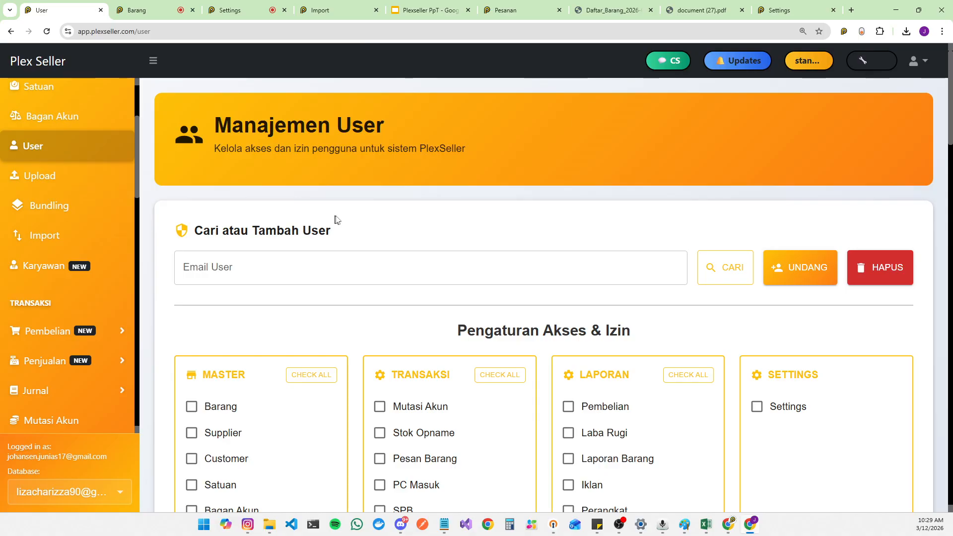
click(718, 265)
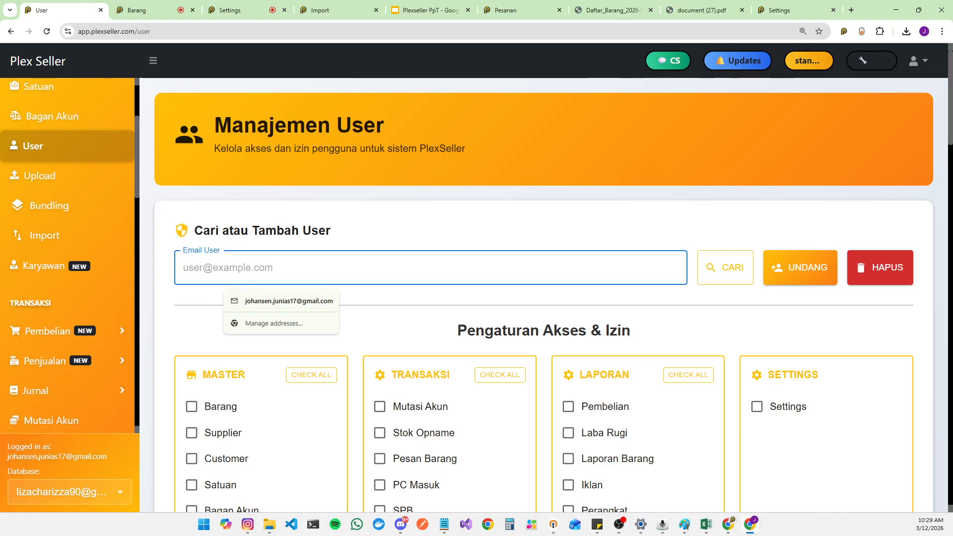
scroll(427, 278, down, 3)
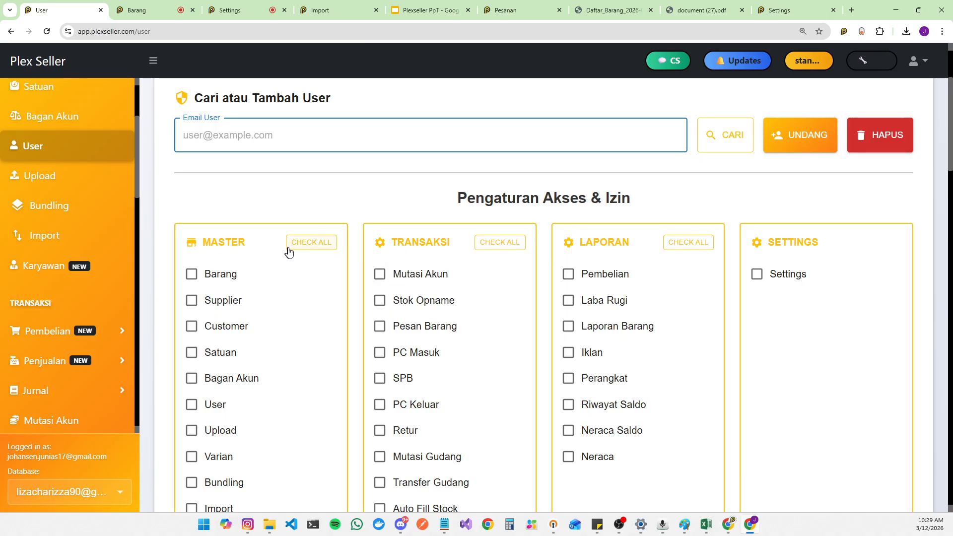
click(320, 243)
click(509, 243)
click(709, 244)
click(757, 275)
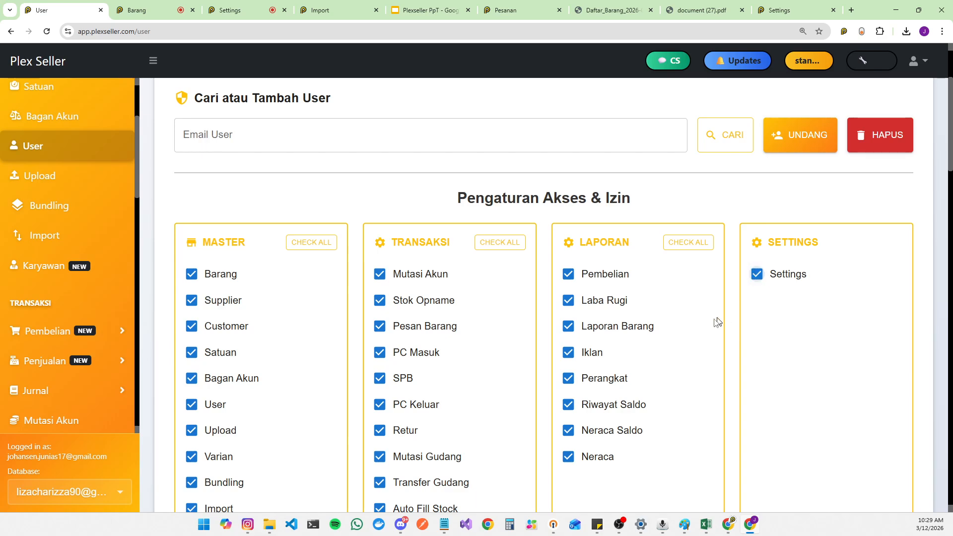
Step: Check the Bahan Baku Penawaran permission and all Ecommerce and Customer permissions
scroll(400, 334, down, 8)
scroll(377, 298, up, 5)
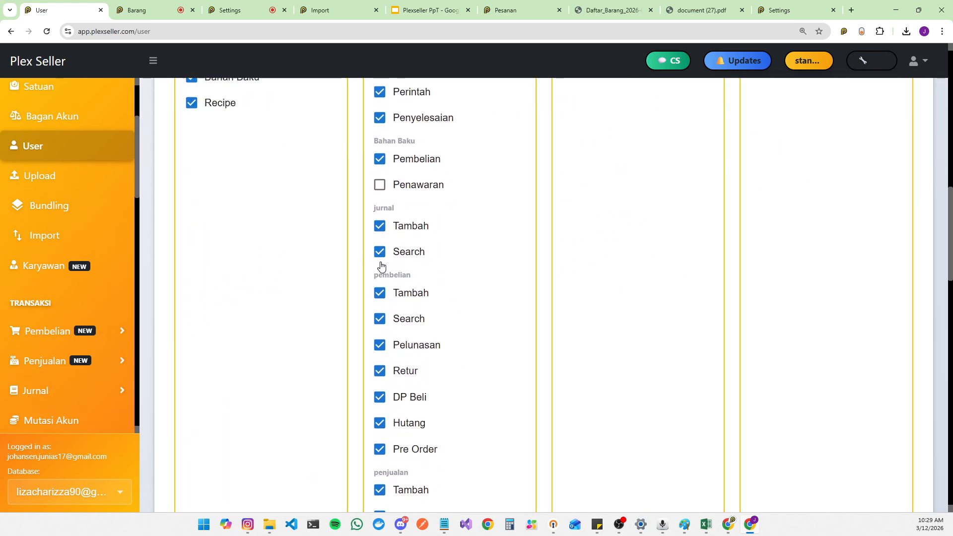
click(379, 192)
scroll(361, 283, down, 8)
click(328, 266)
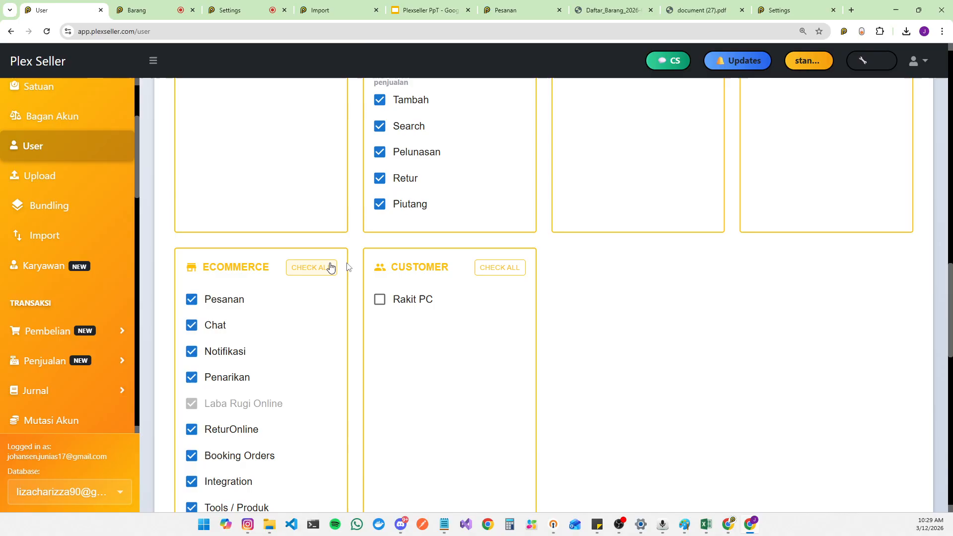
click(499, 267)
scroll(500, 274, down, 8)
scroll(334, 366, down, 7)
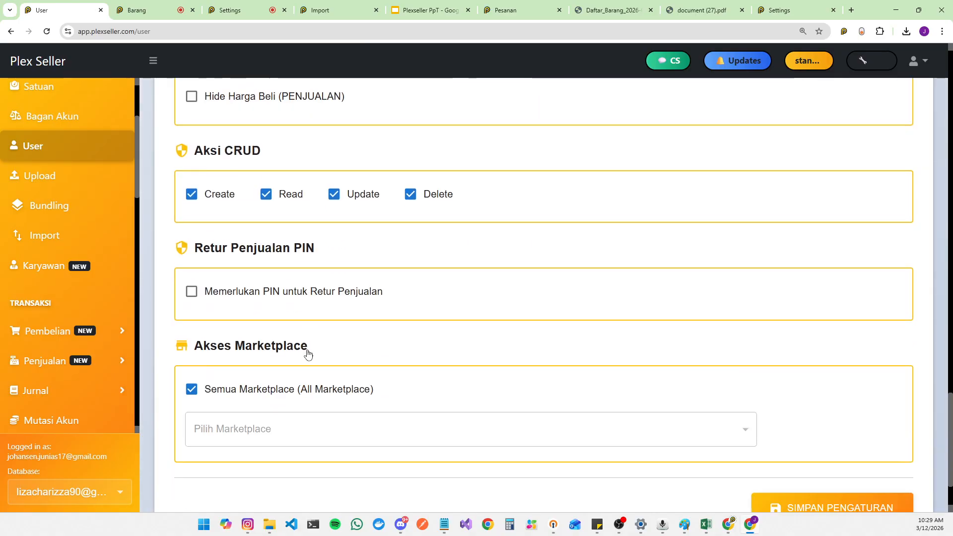
Step: Uncheck the Delete action permission and limit marketplace access to liza Shopee and liza TikTok only
click(840, 475)
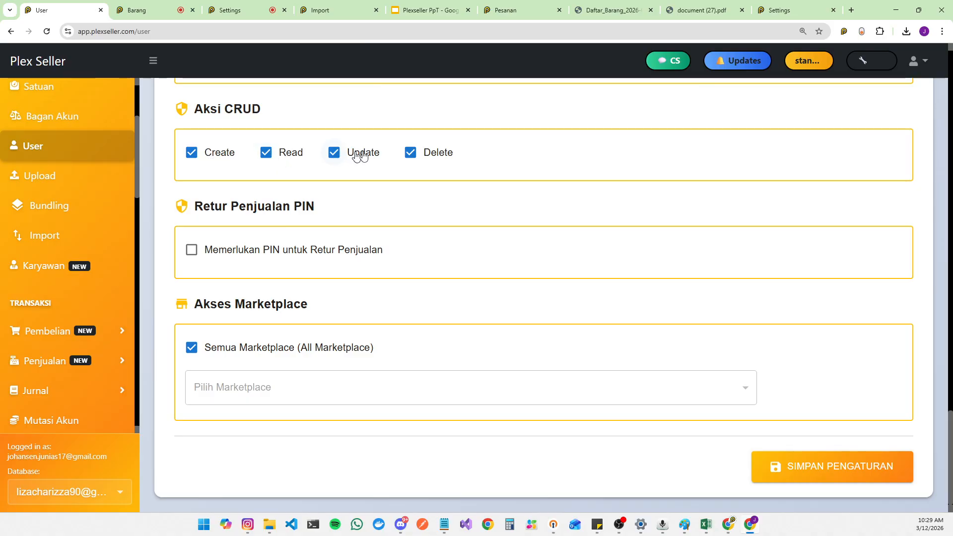
click(412, 157)
click(281, 350)
click(267, 390)
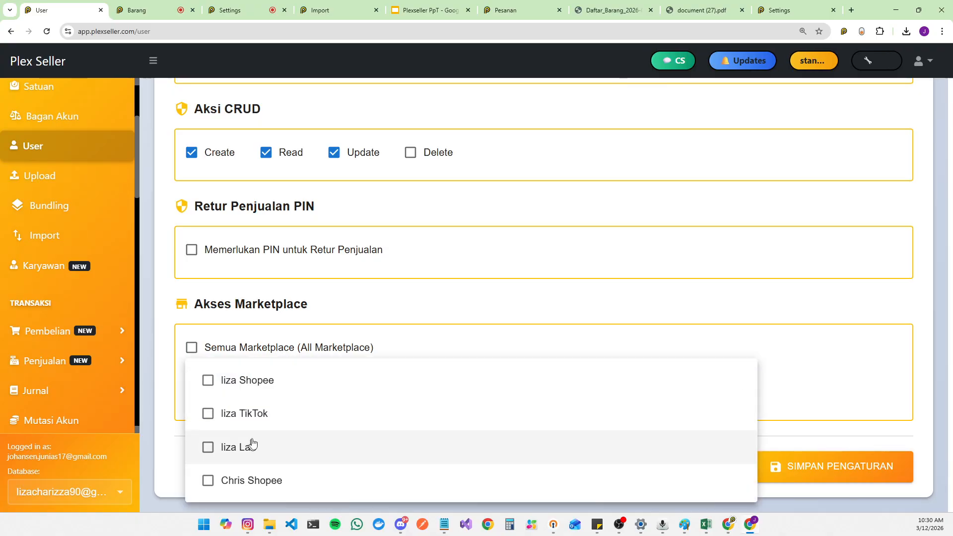
click(257, 385)
click(261, 412)
click(484, 325)
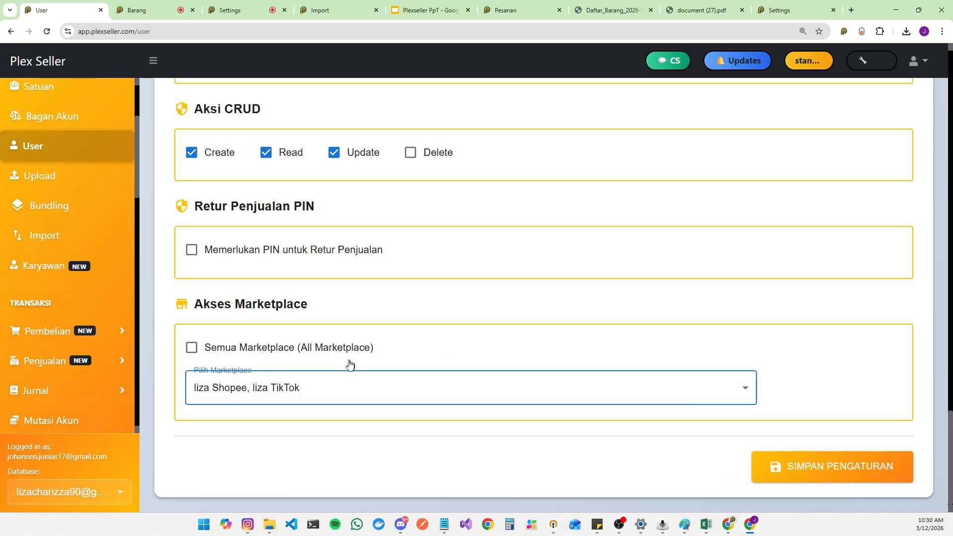
click(347, 347)
Step: Check the Scan In permission in the Ecommerce group
scroll(405, 353, up, 7)
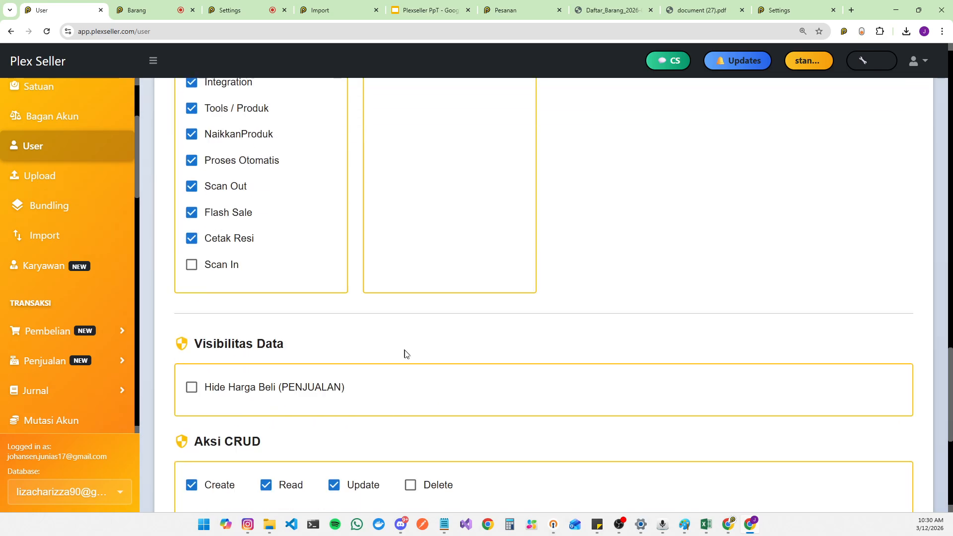
scroll(405, 353, up, 5)
scroll(362, 336, down, 2)
click(191, 461)
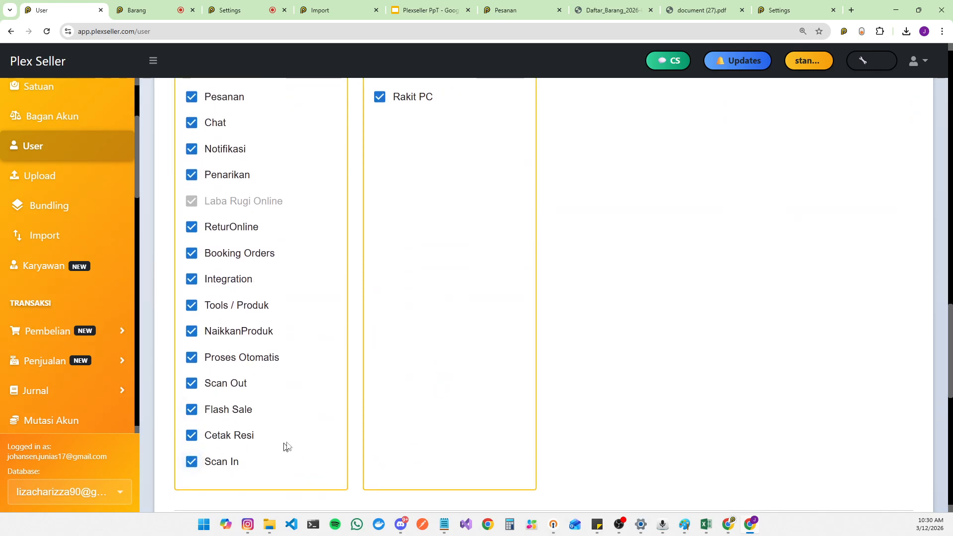
Step: Review the access and permission settings at the top of the User management page
scroll(286, 447, up, 12)
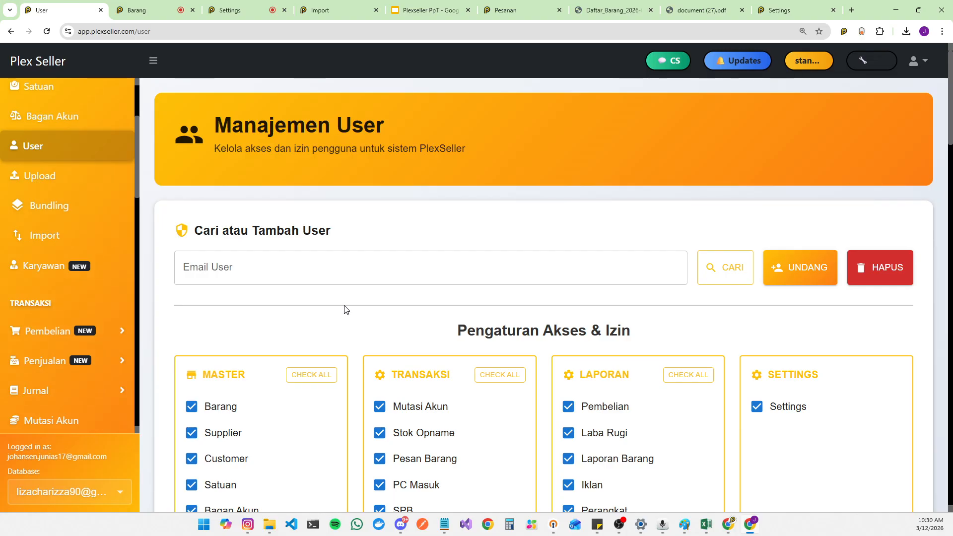
scroll(346, 309, down, 3)
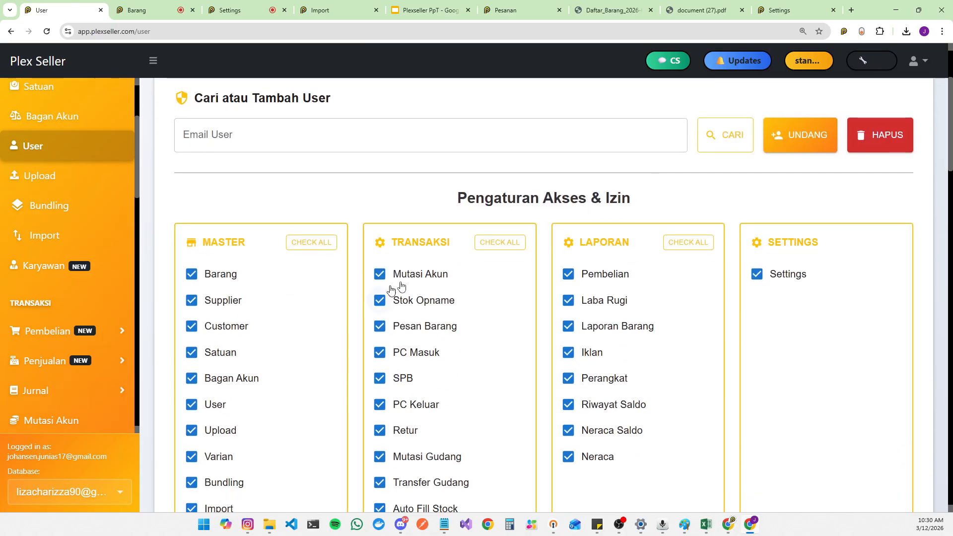
scroll(832, 427, down, 10)
scroll(839, 432, up, 13)
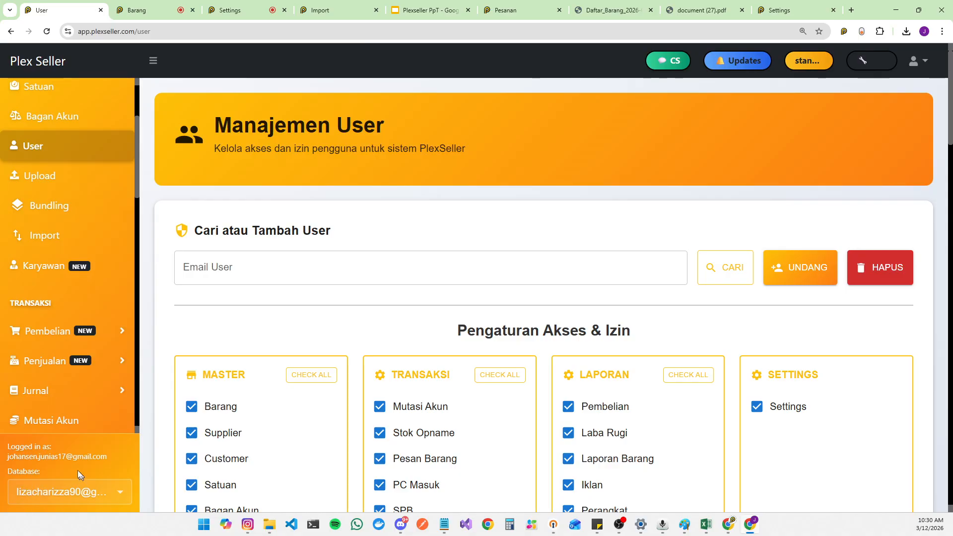
drag(12, 448, 107, 455)
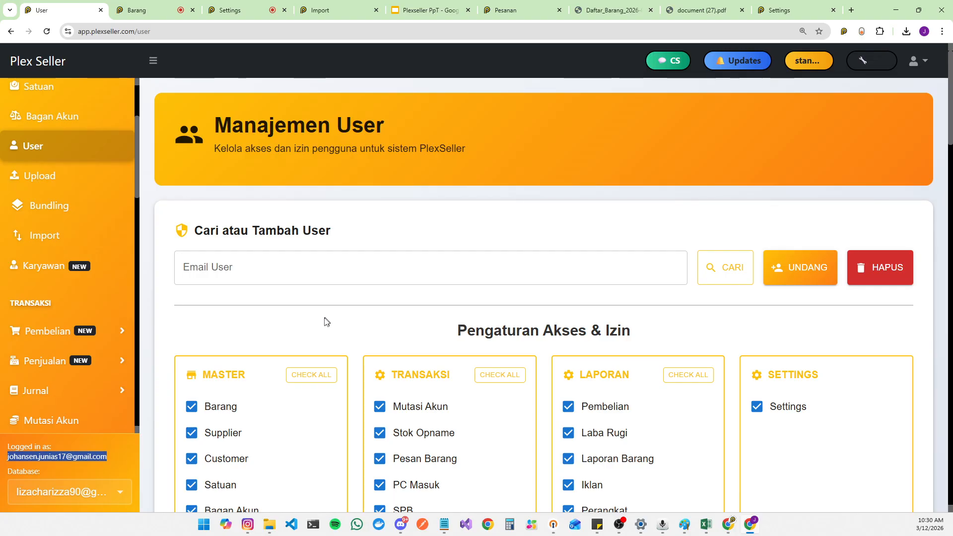
scroll(94, 259, up, 3)
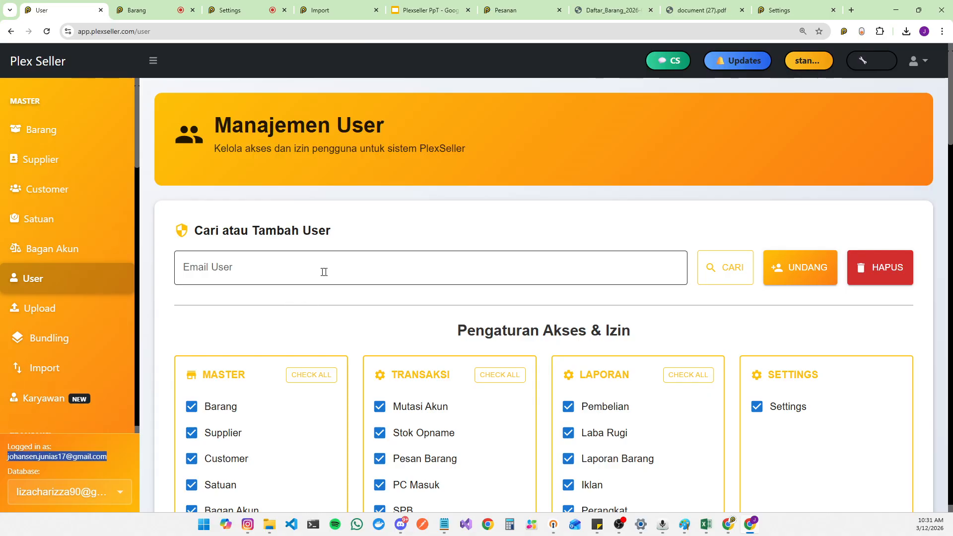
click(710, 264)
click(699, 243)
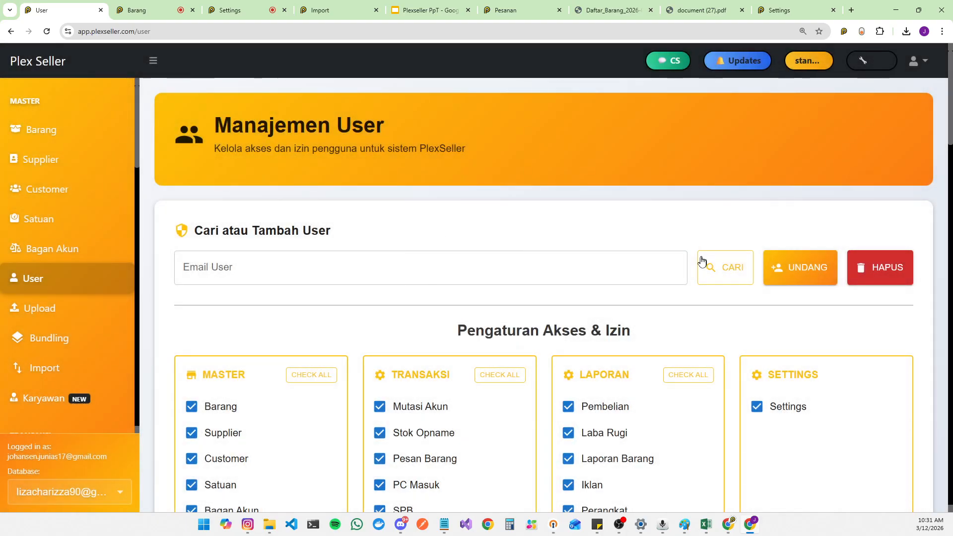
drag(109, 458, 6, 457)
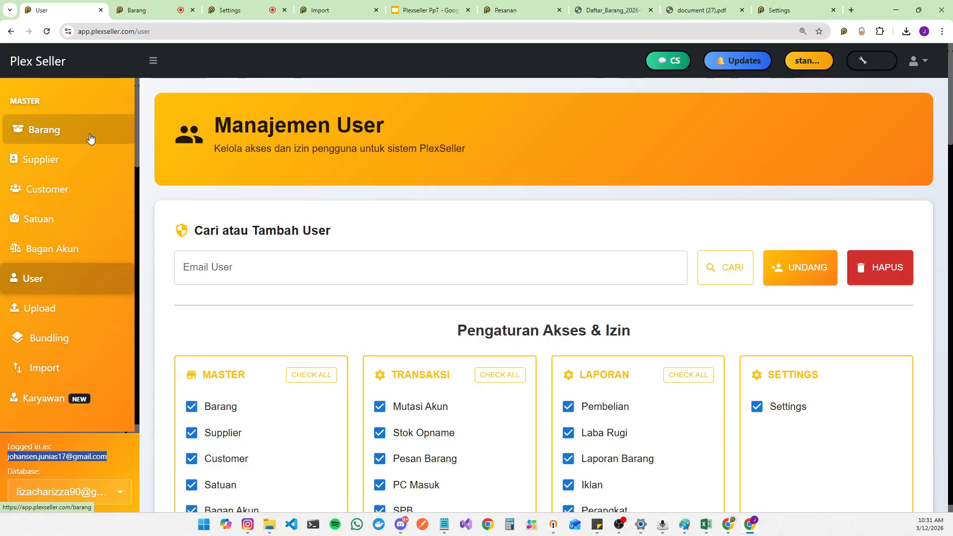
scroll(85, 130, down, 5)
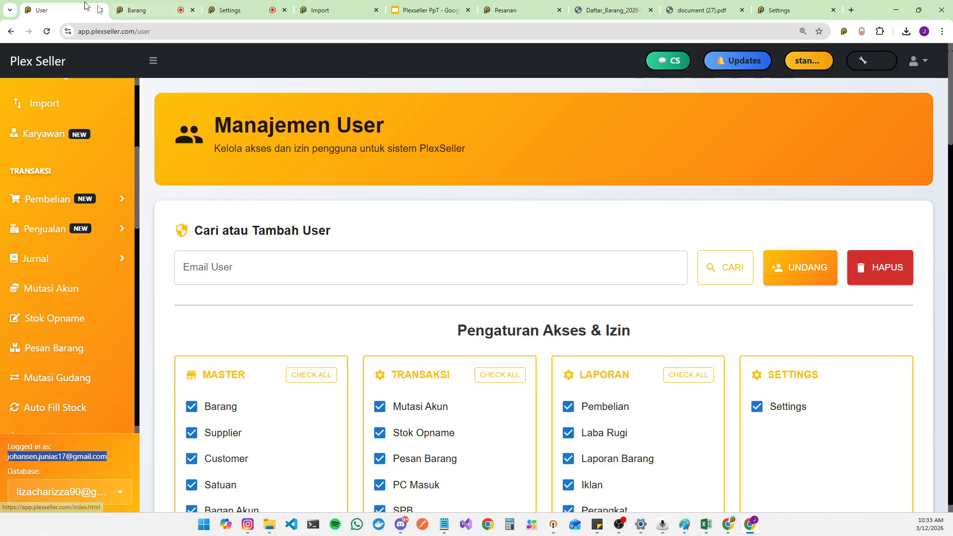
Step: Switch to the Plexseller PpT presentation tab and select slide 2
click(426, 9)
scroll(73, 173, up, 1)
click(76, 189)
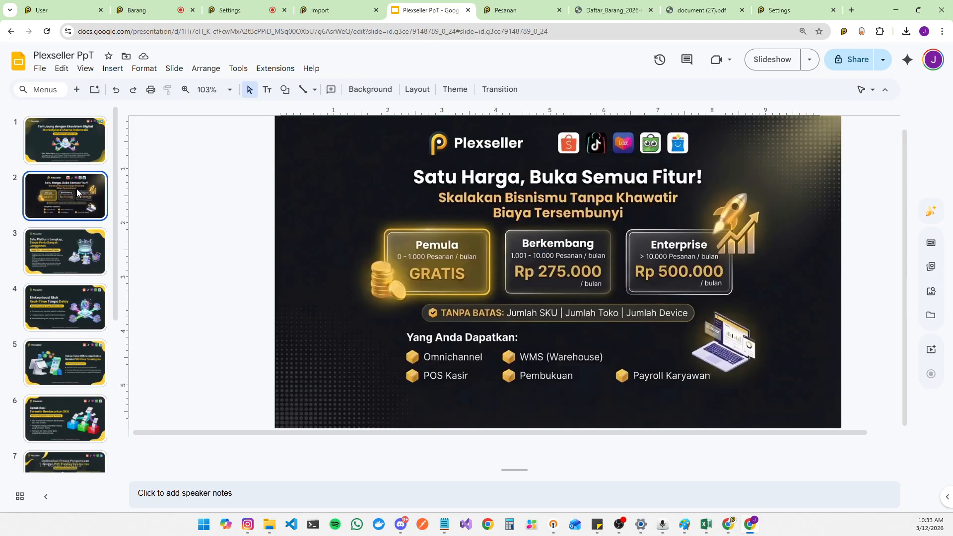